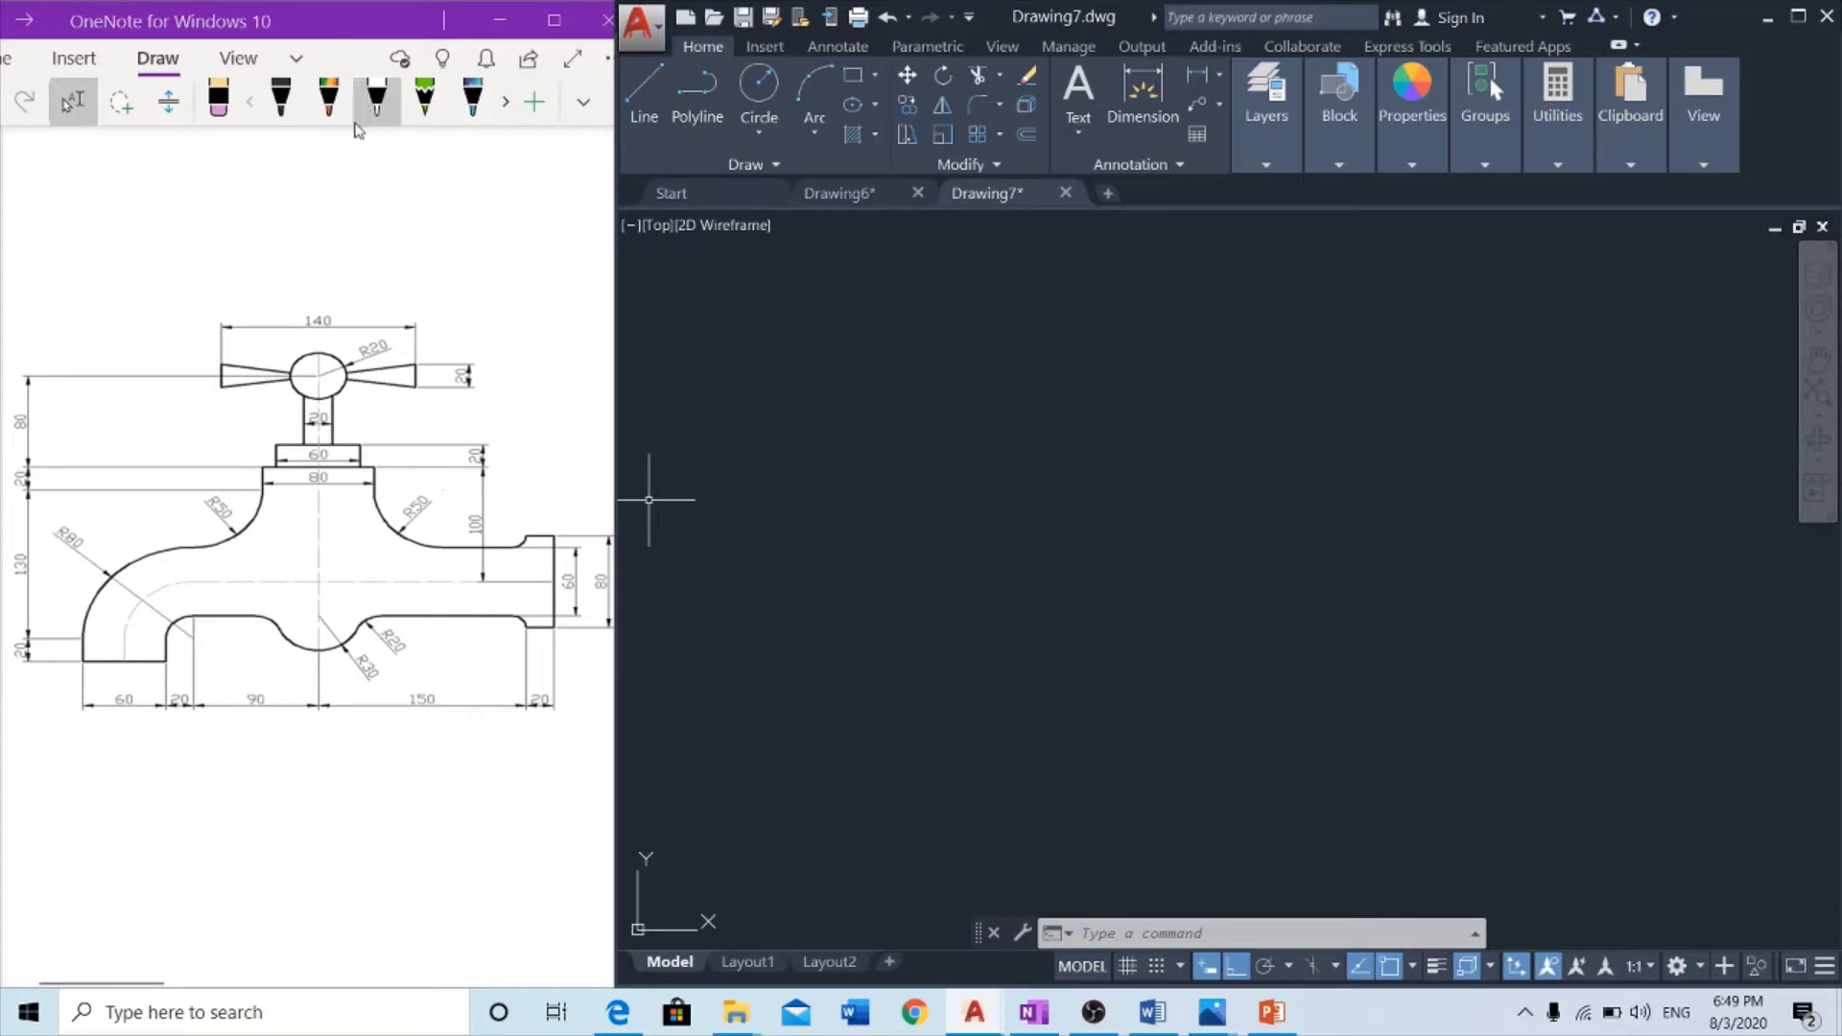
Circle the 60 spout-end dimension on the OneNote tap reference in green ink
click(437, 100)
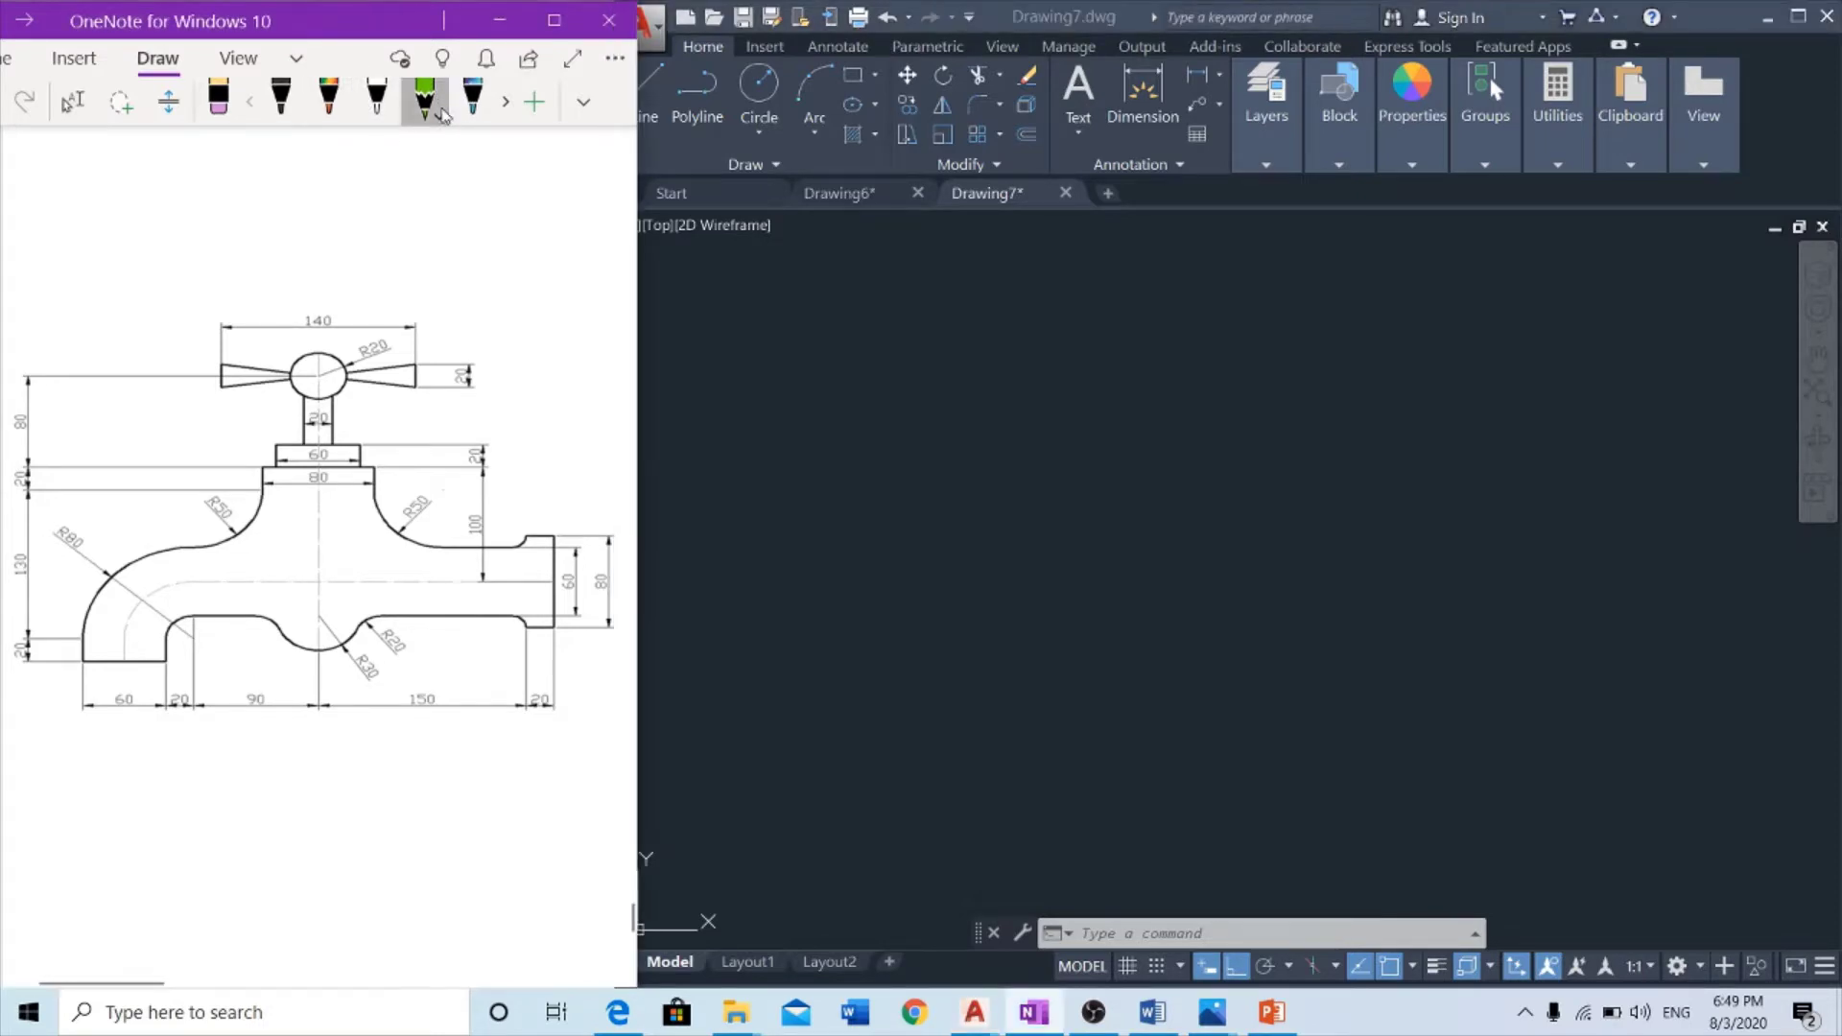
click(442, 113)
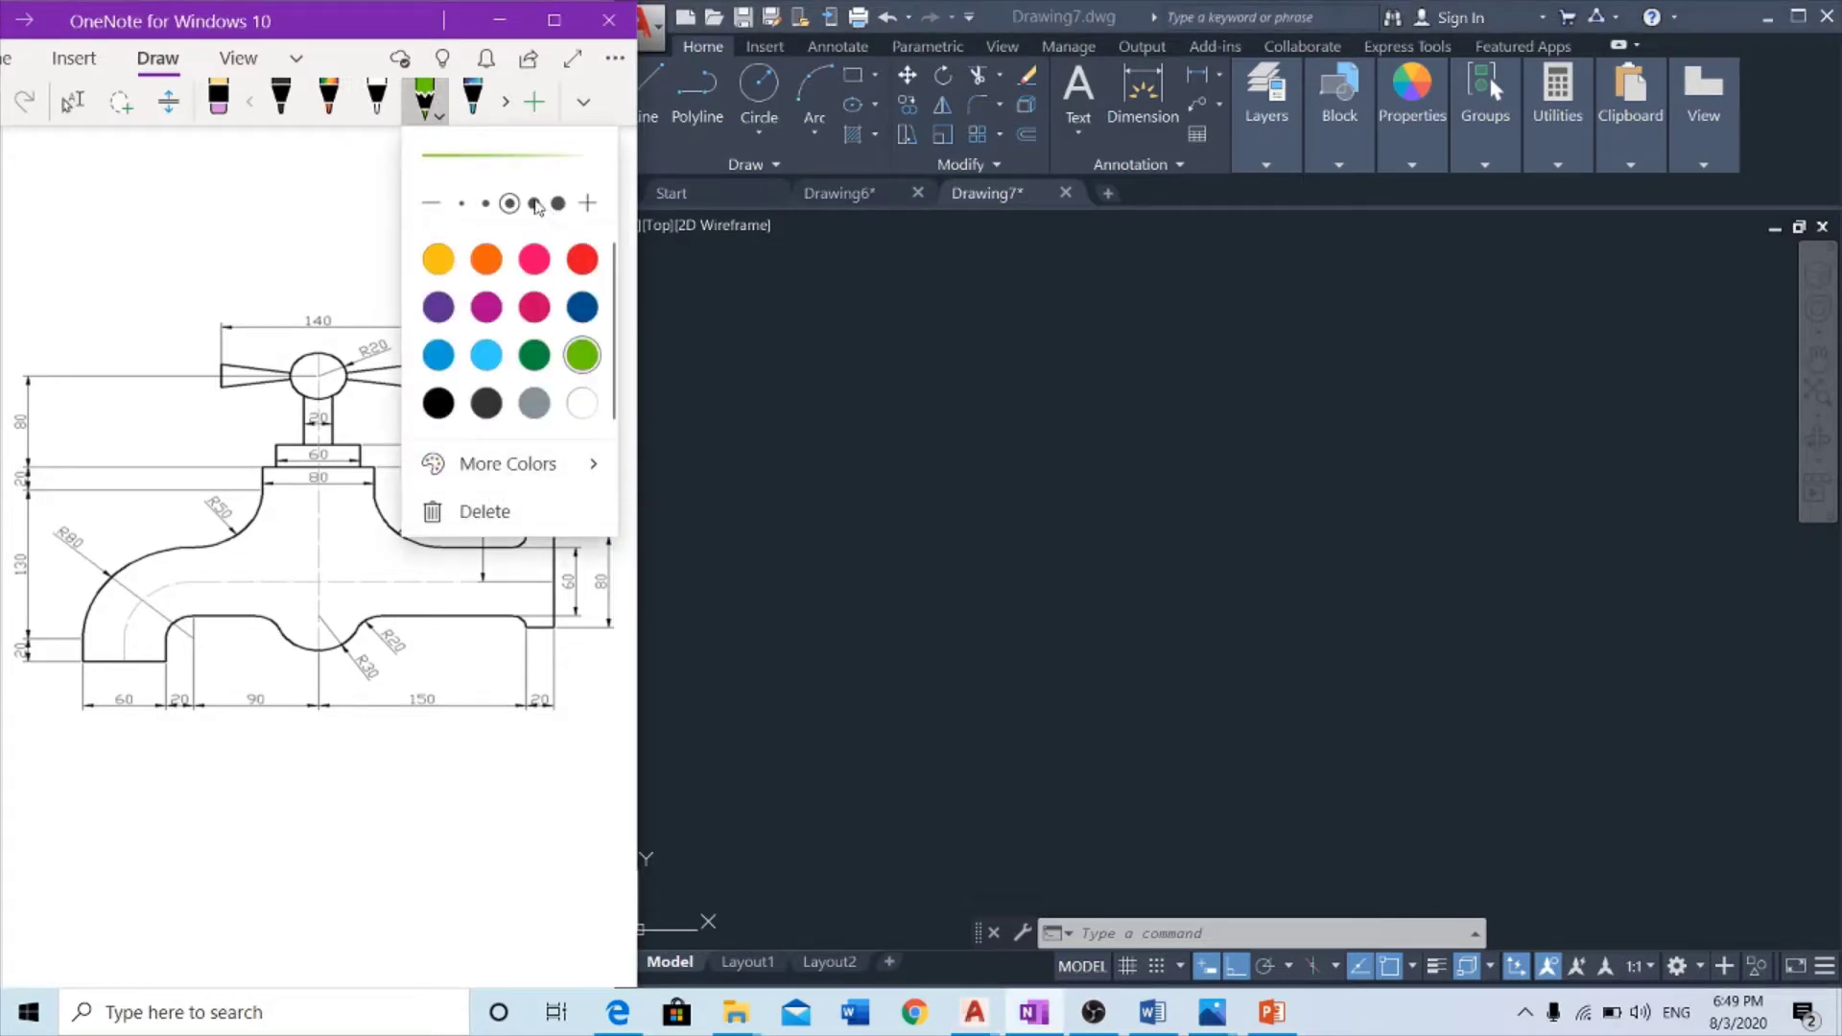
click(429, 789)
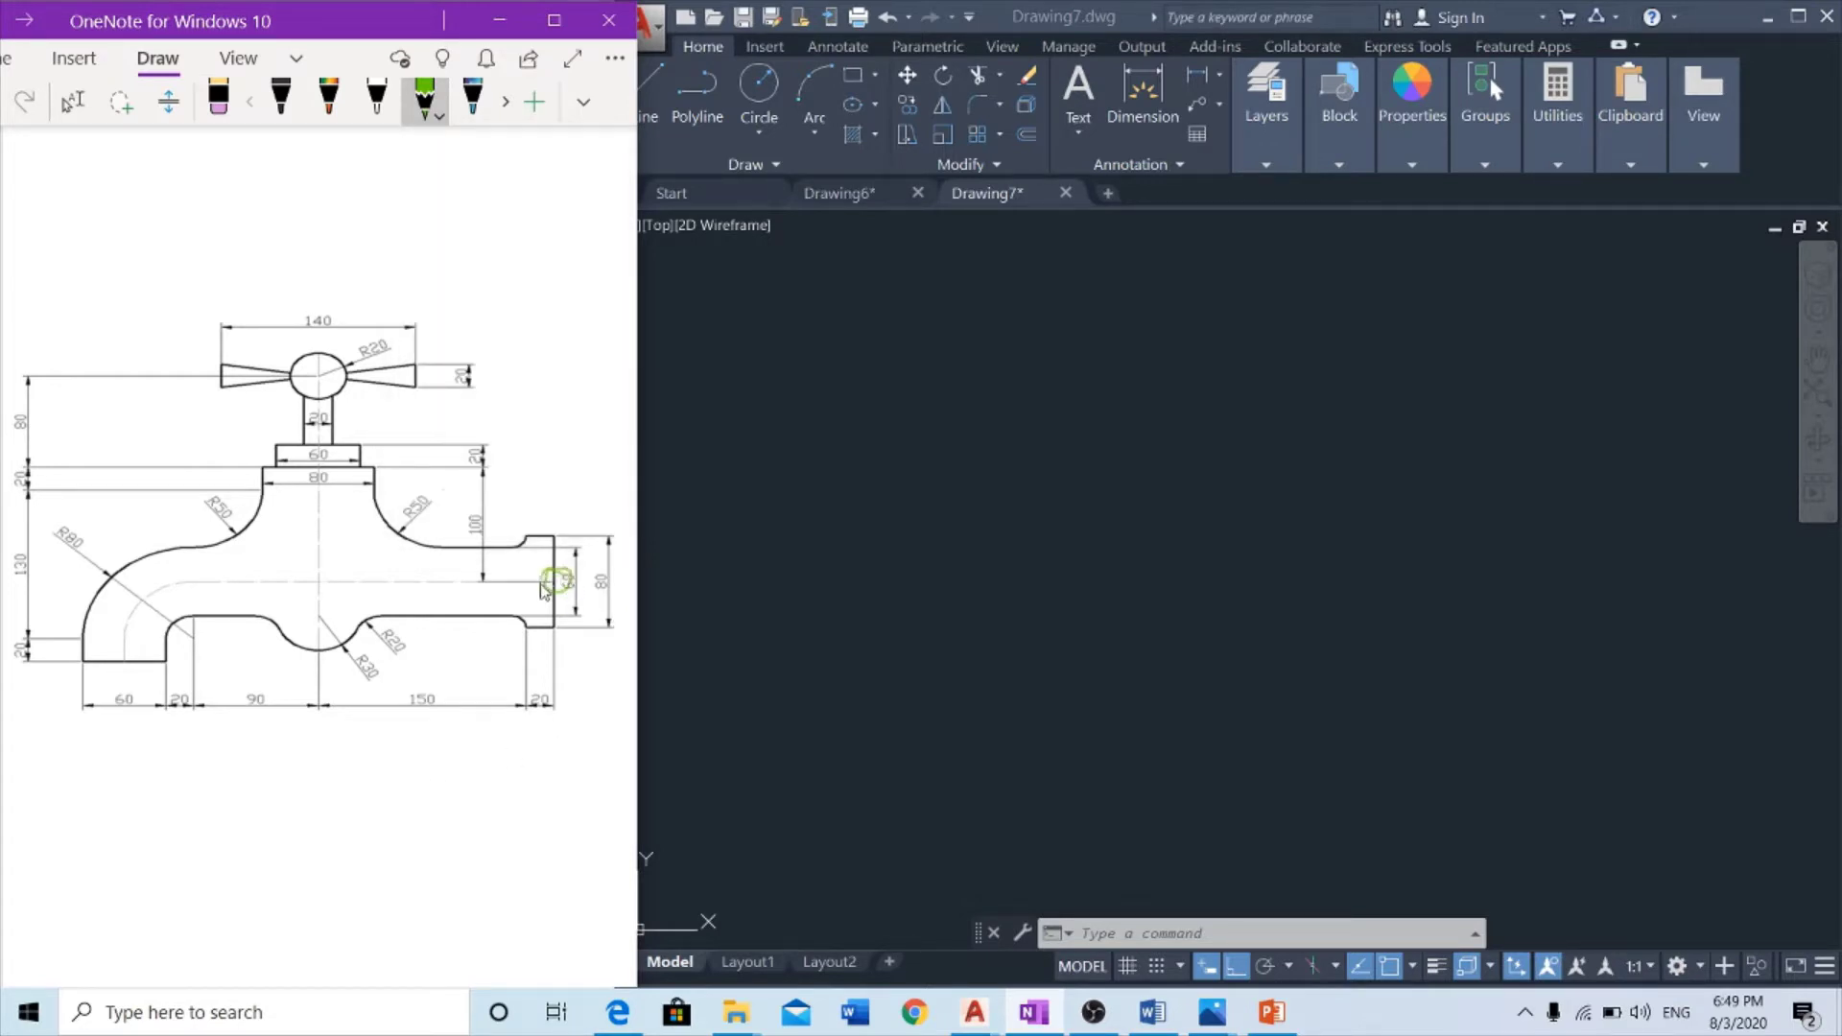
click(1139, 931)
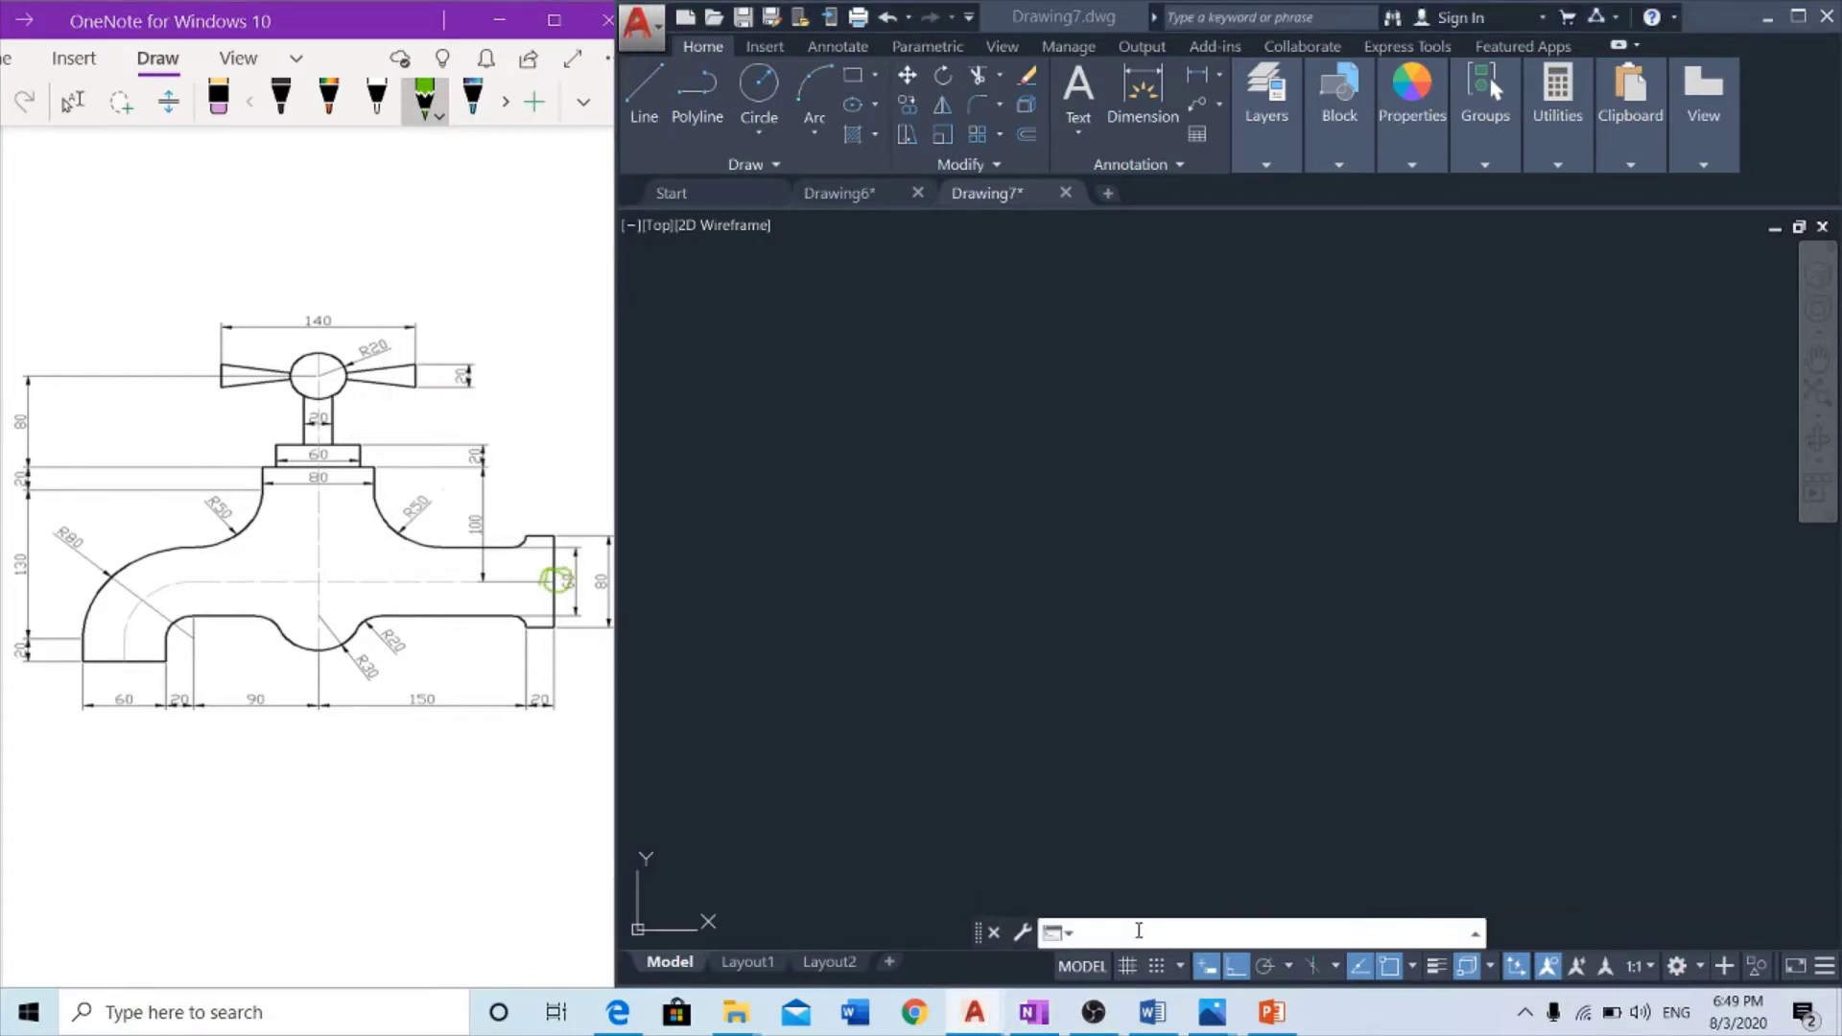
Draw a horizontal reference line in the empty drawing
key(Escape)
key(Escape)
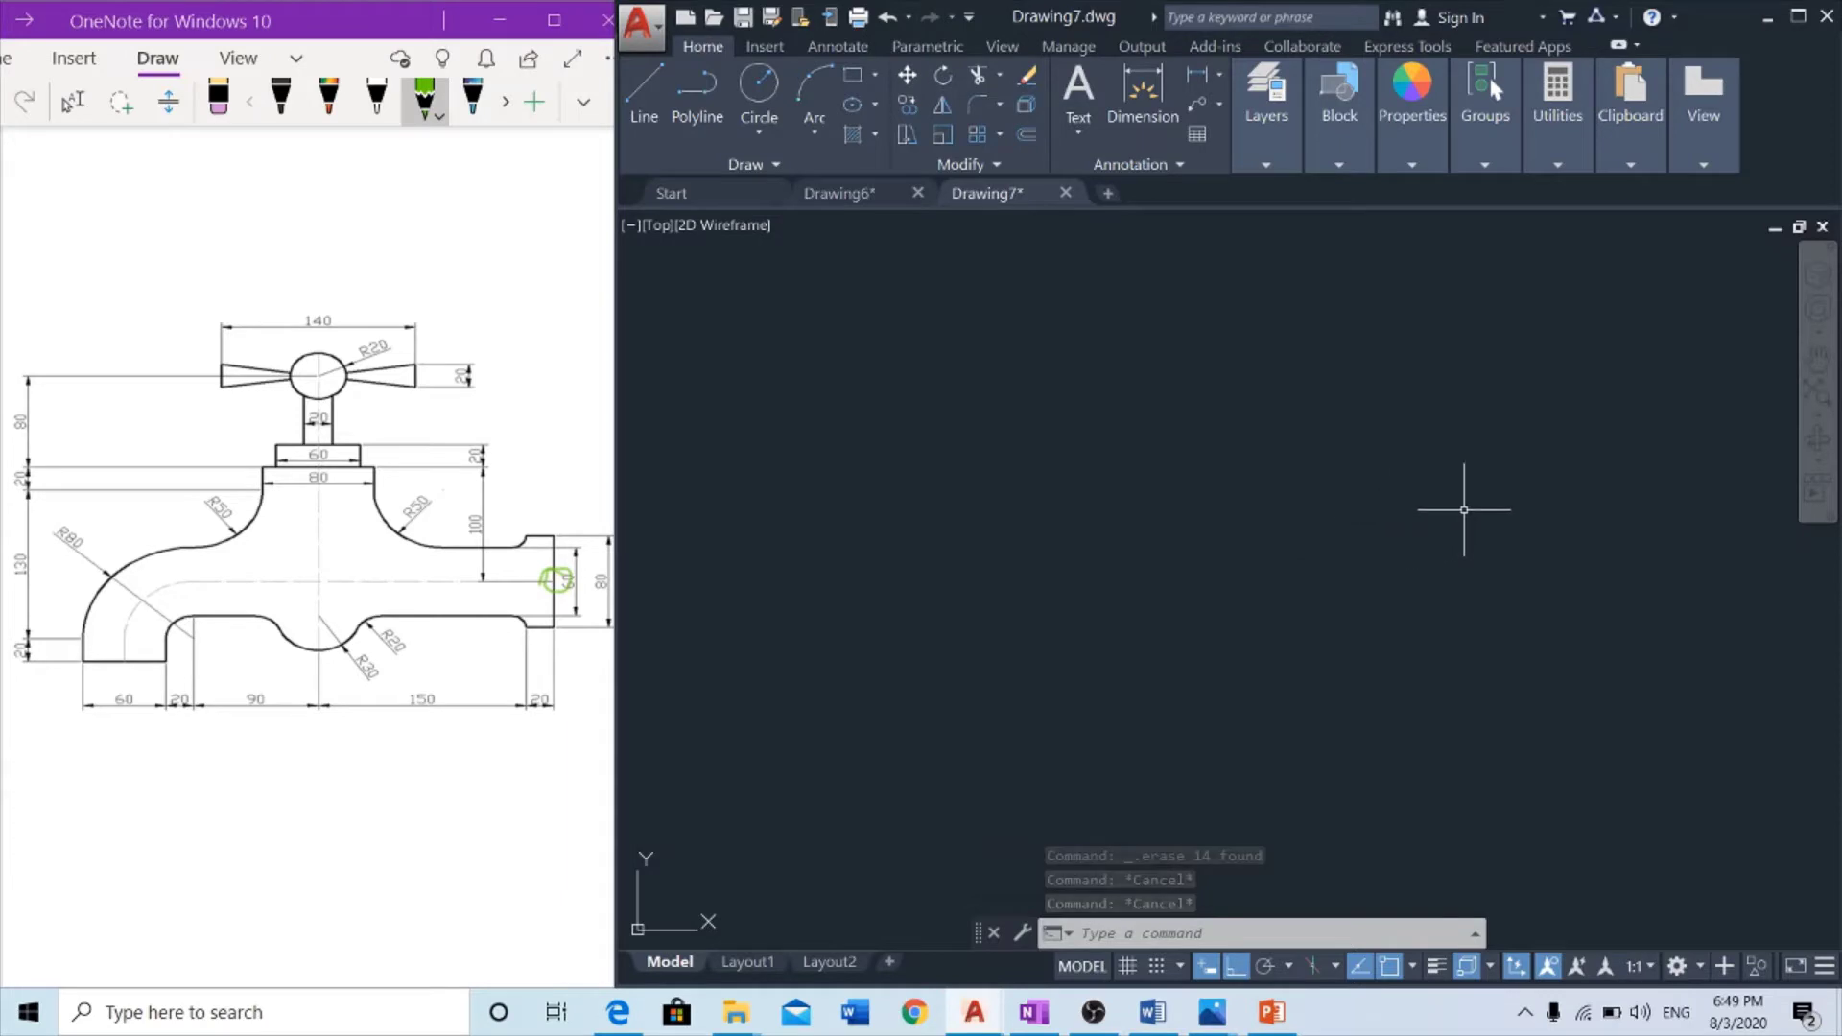
text(l)
key(Return)
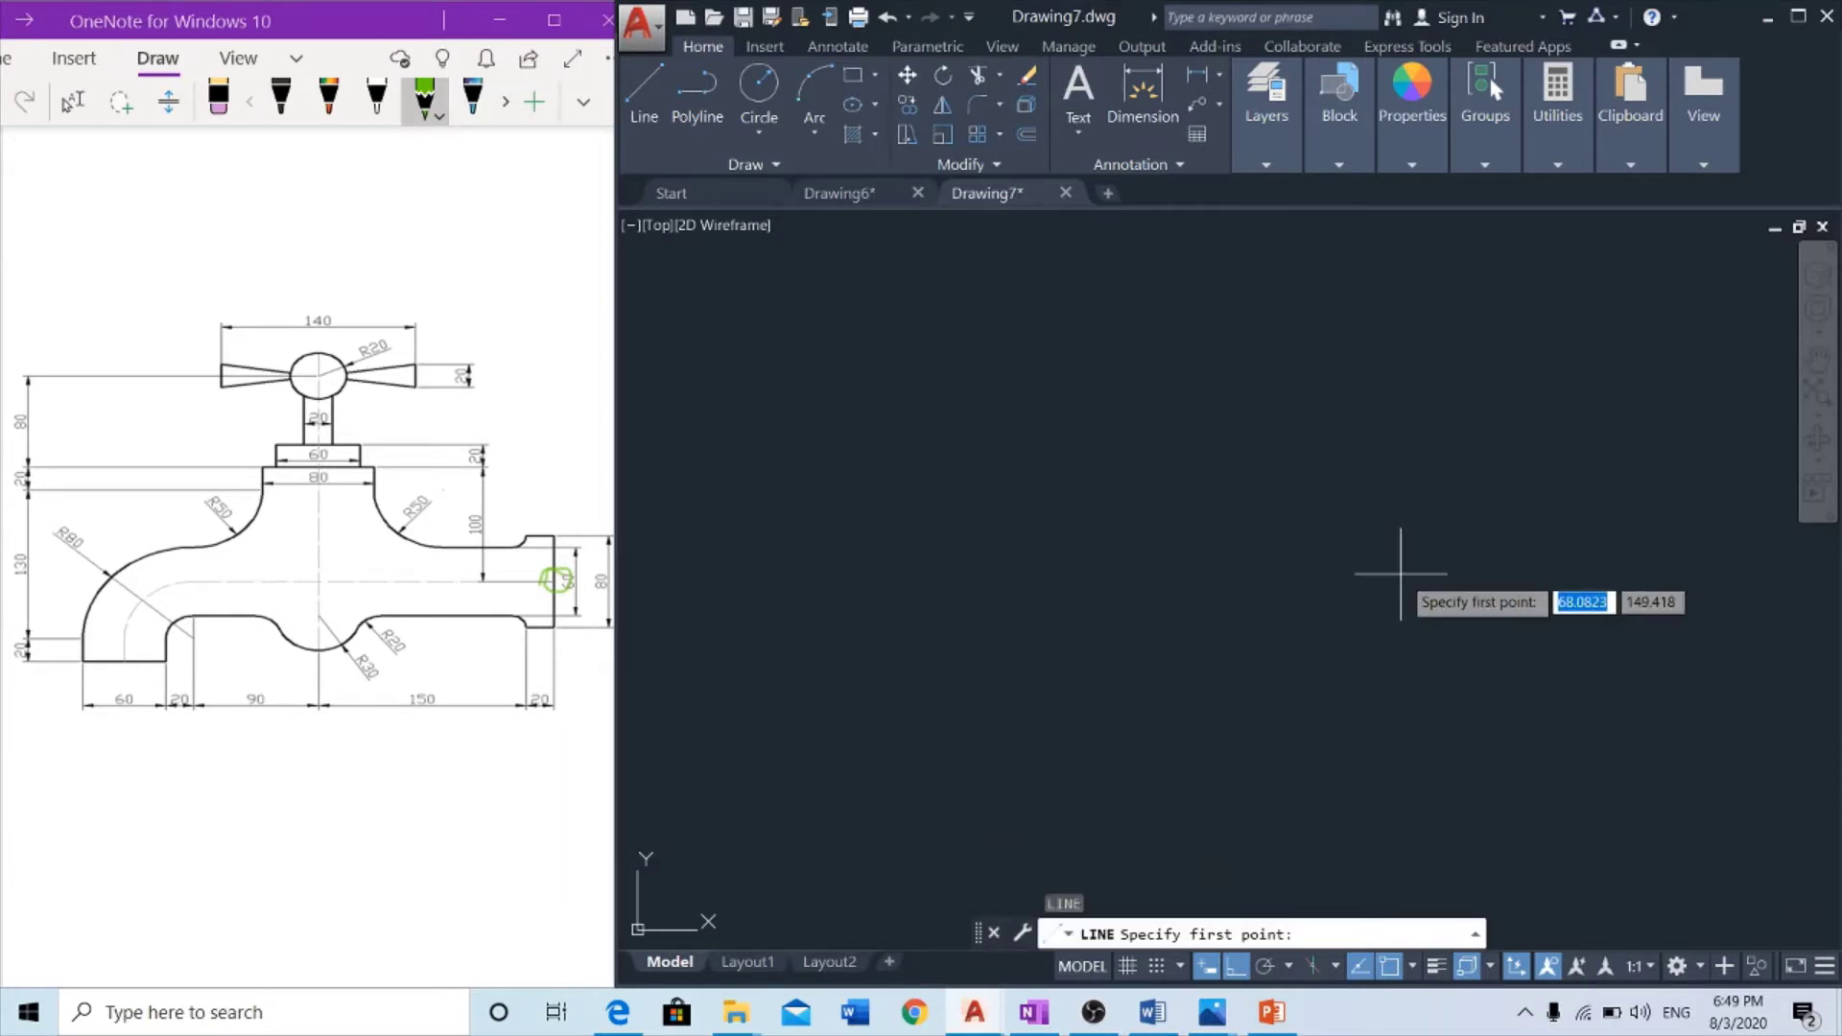
click(1512, 543)
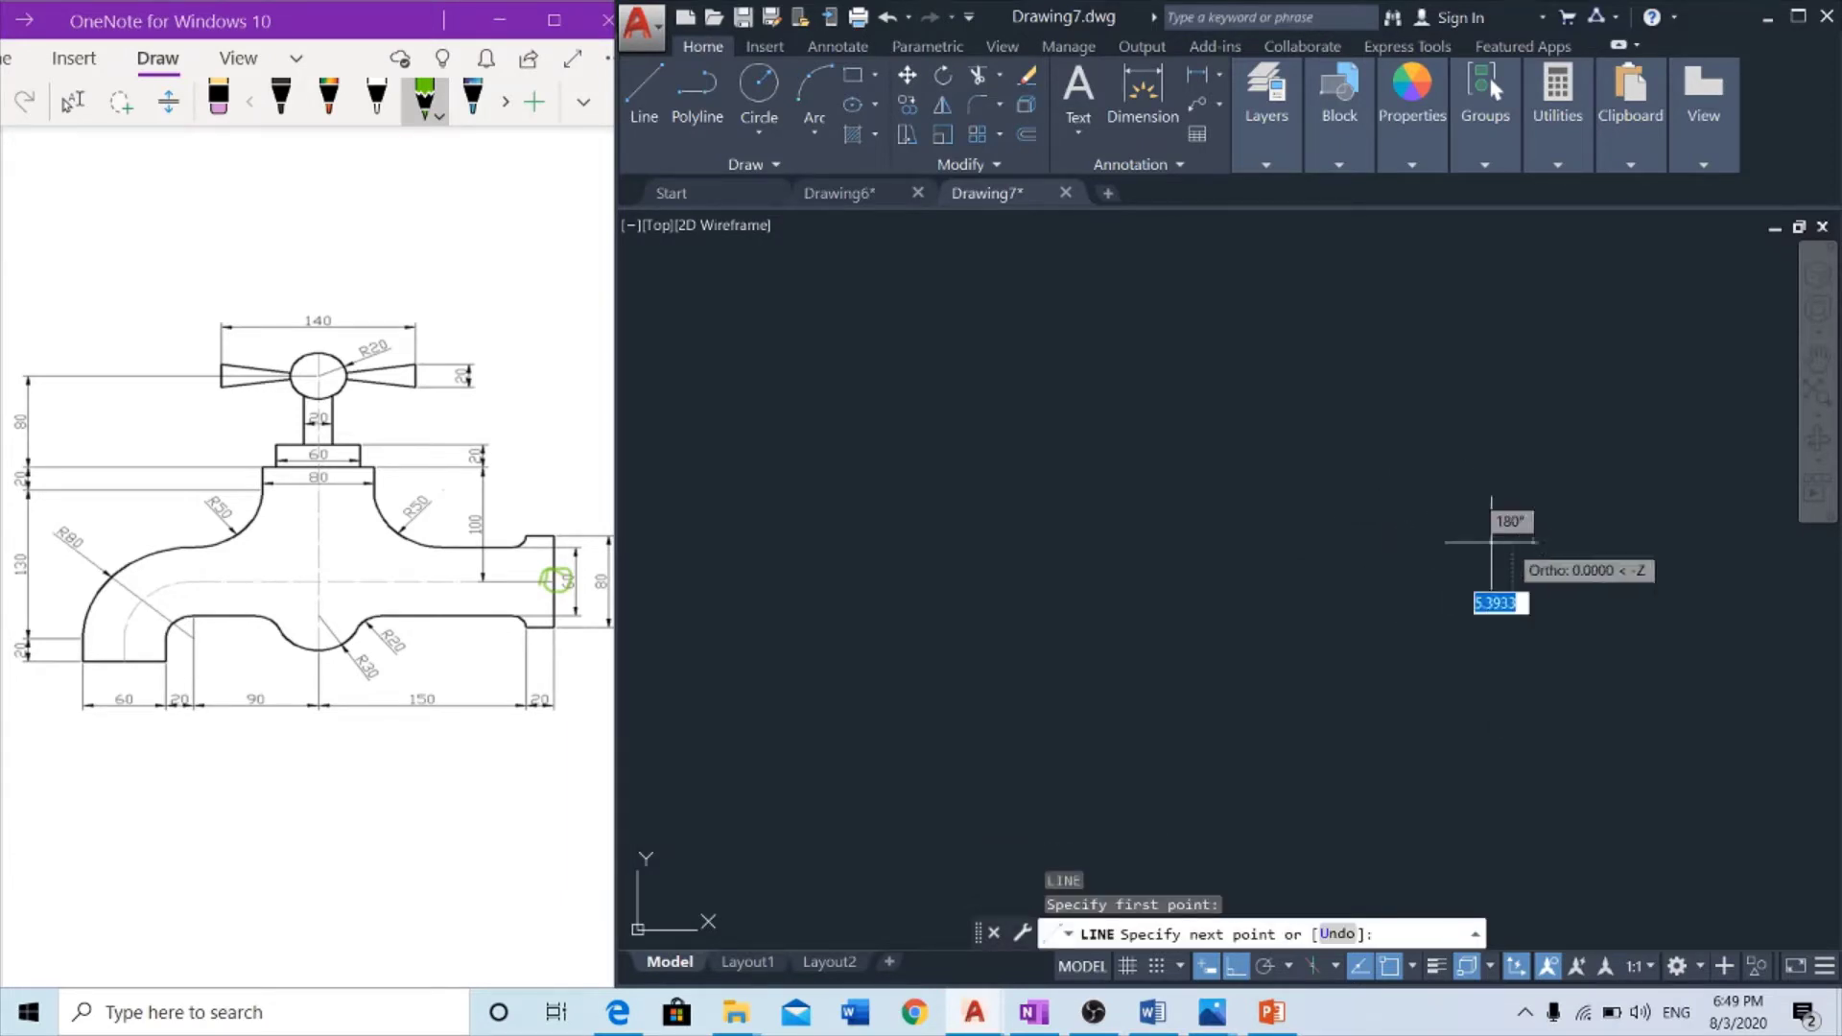
click(1324, 542)
key(Escape)
Draw a vertical line crossing it to form a centre mark
key(Return)
click(1403, 567)
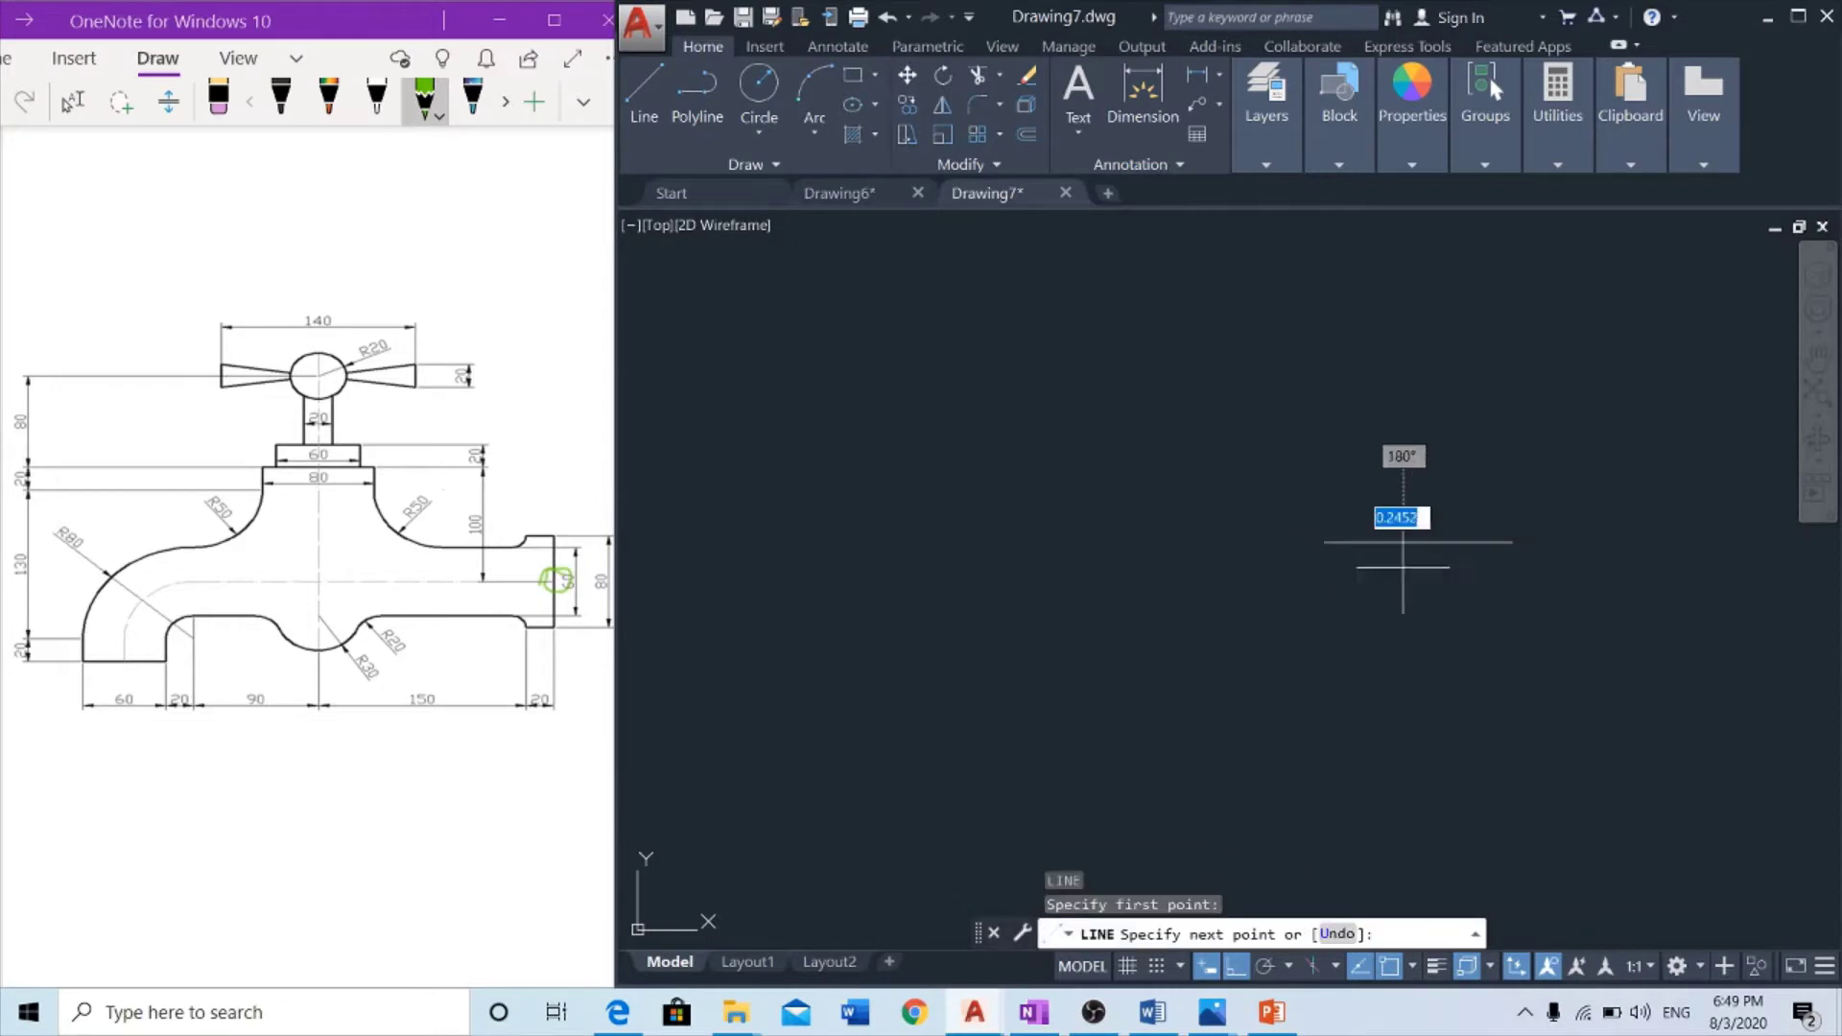
click(1402, 458)
key(Escape)
click(1411, 576)
click(1322, 518)
Load the ACAD_ISO02W100 dashed linetype into the drawing
click(1424, 134)
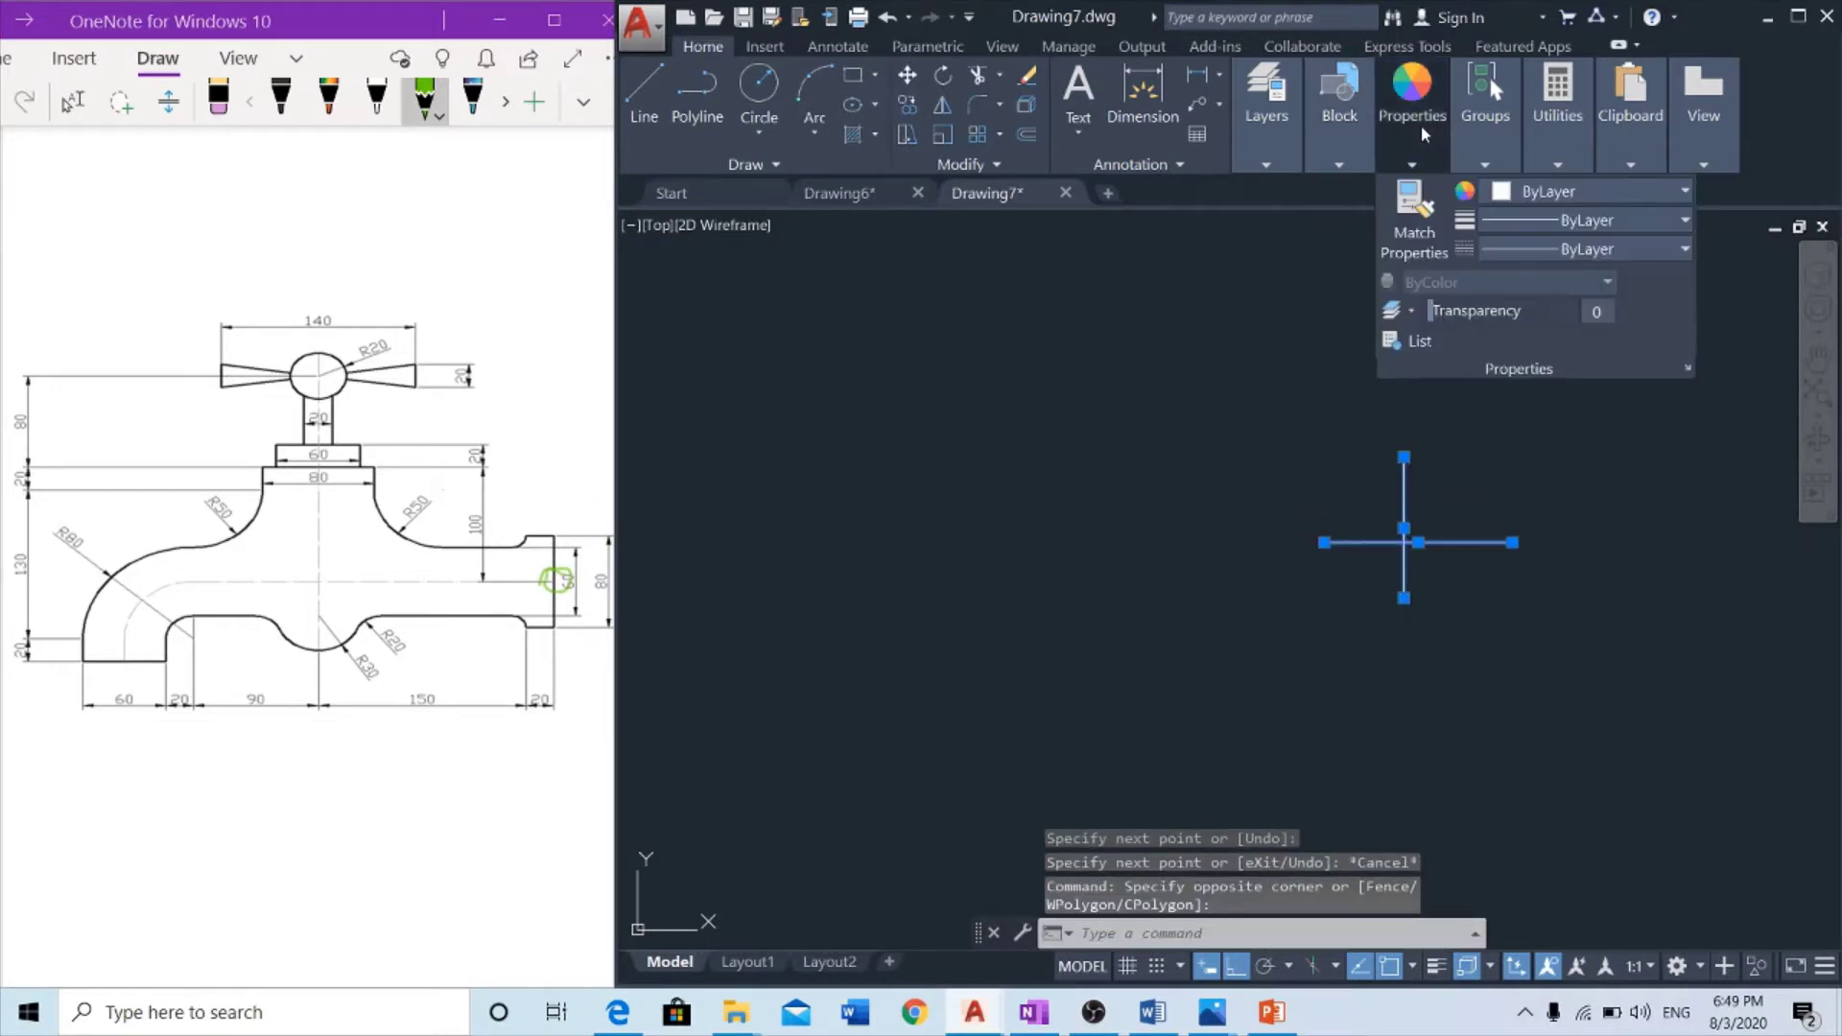
click(1515, 222)
click(1526, 227)
click(1525, 250)
click(1514, 370)
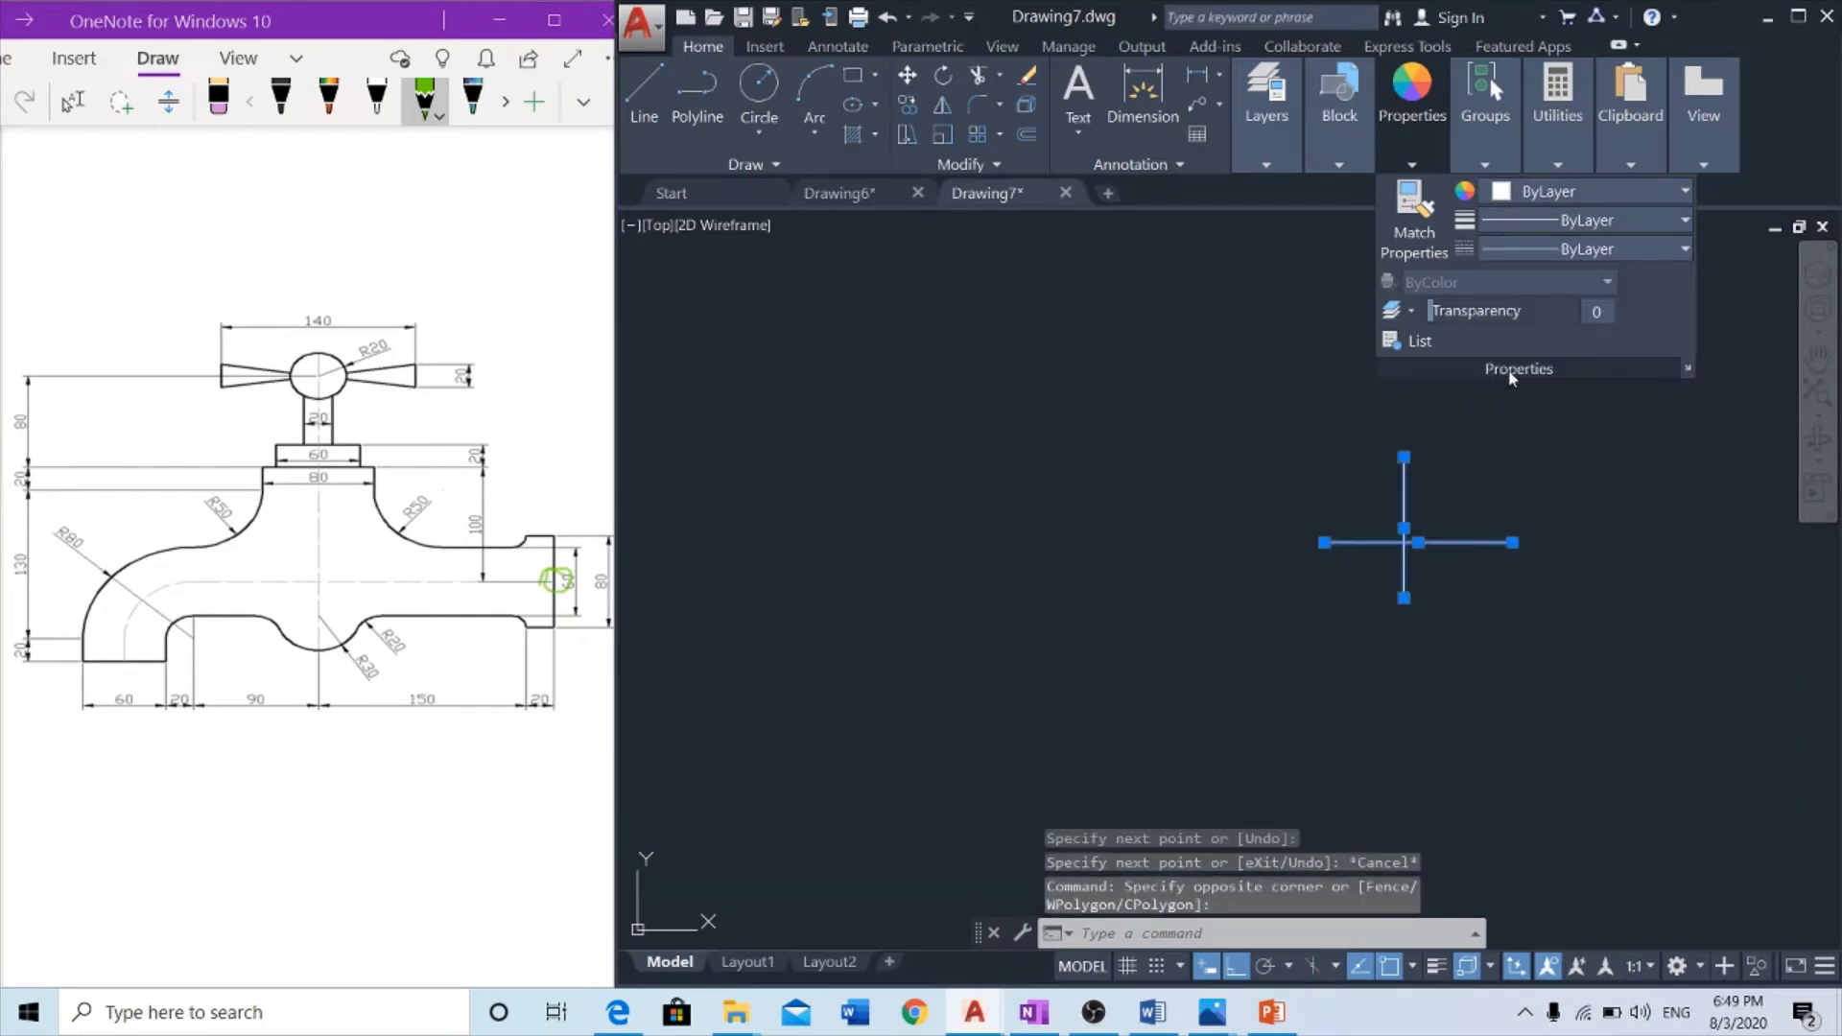
click(1353, 194)
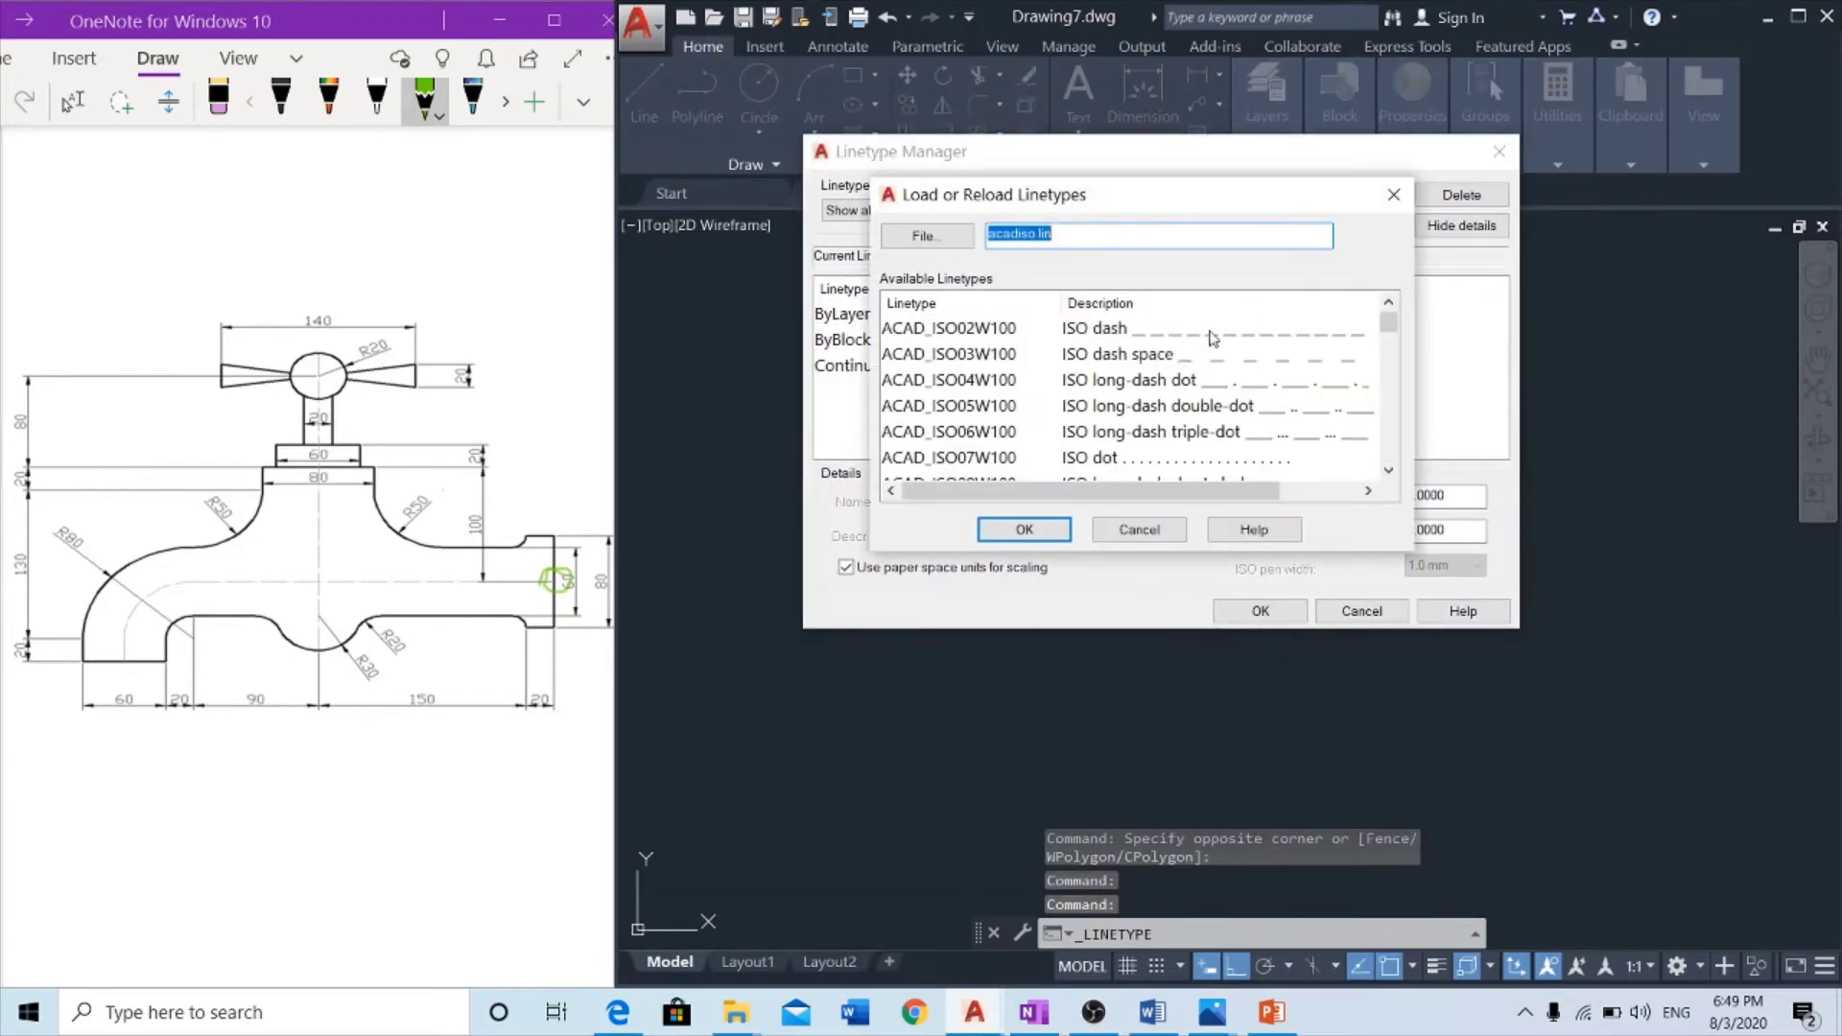
click(886, 330)
click(1025, 530)
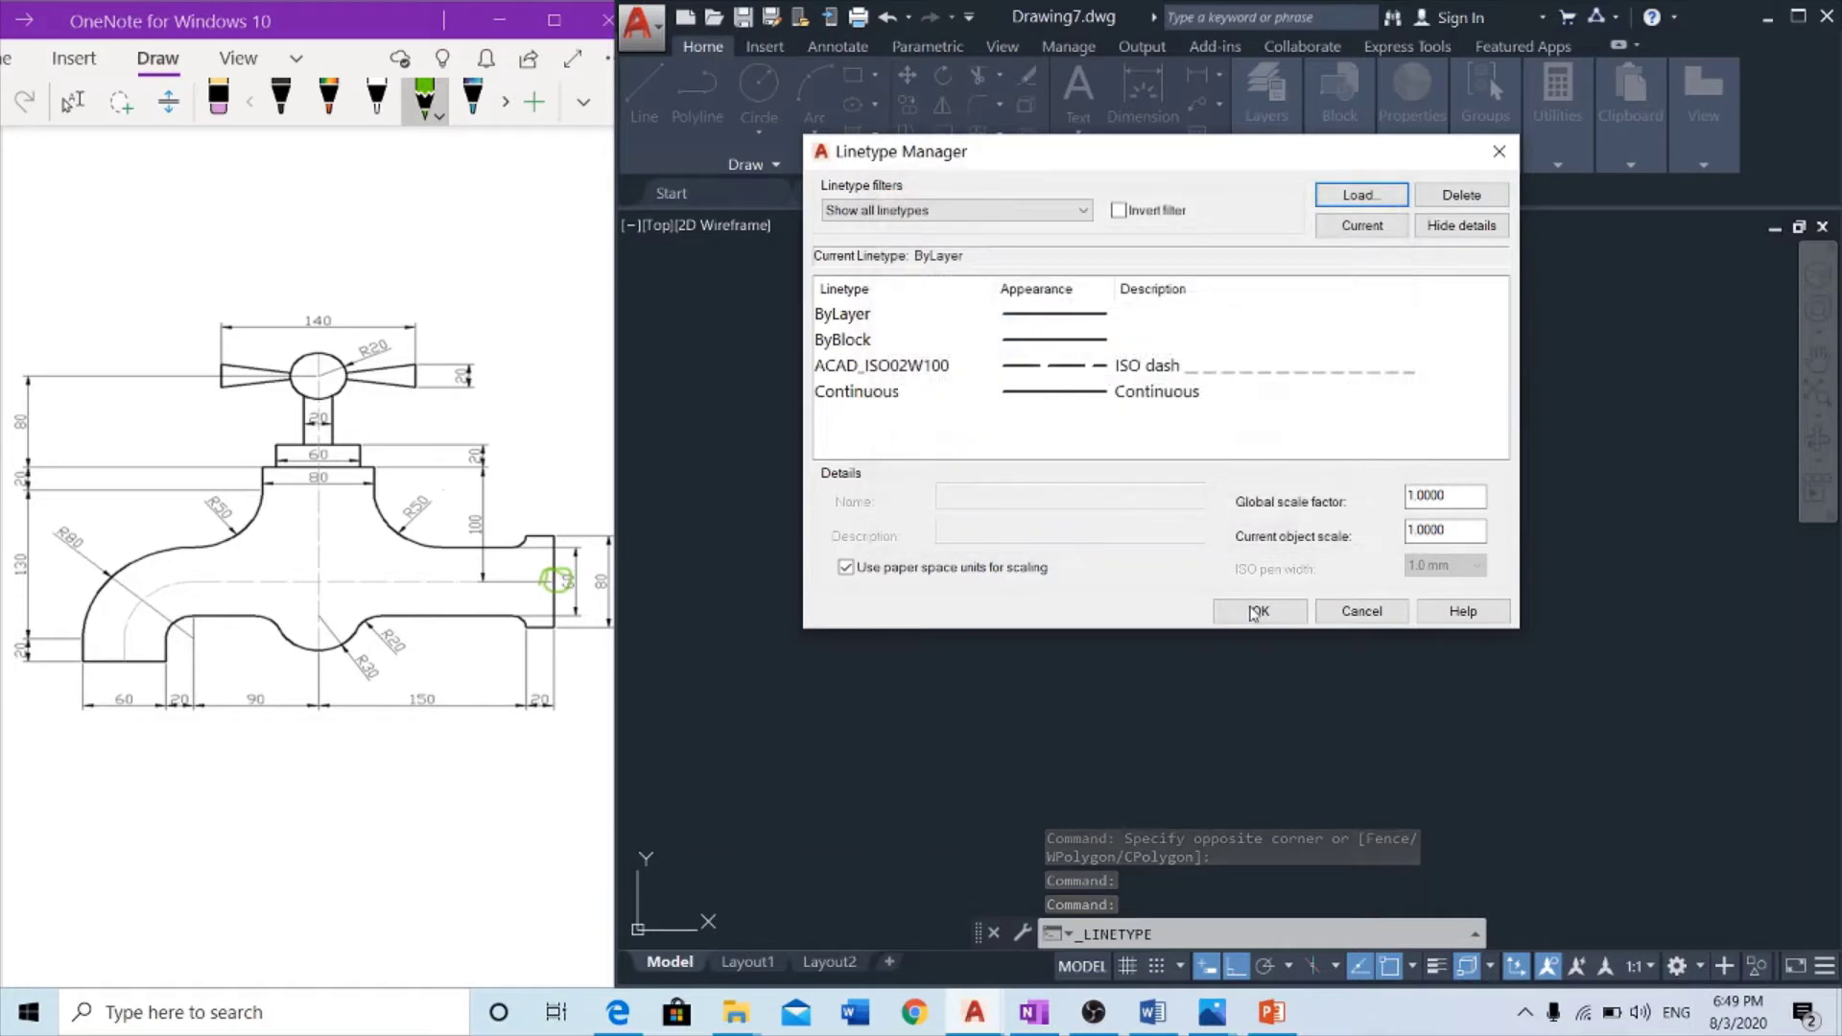
click(1257, 611)
Give both crossing lines the ACAD_ISO02W100 linetype and colour 122,175,223
click(1431, 383)
click(1308, 608)
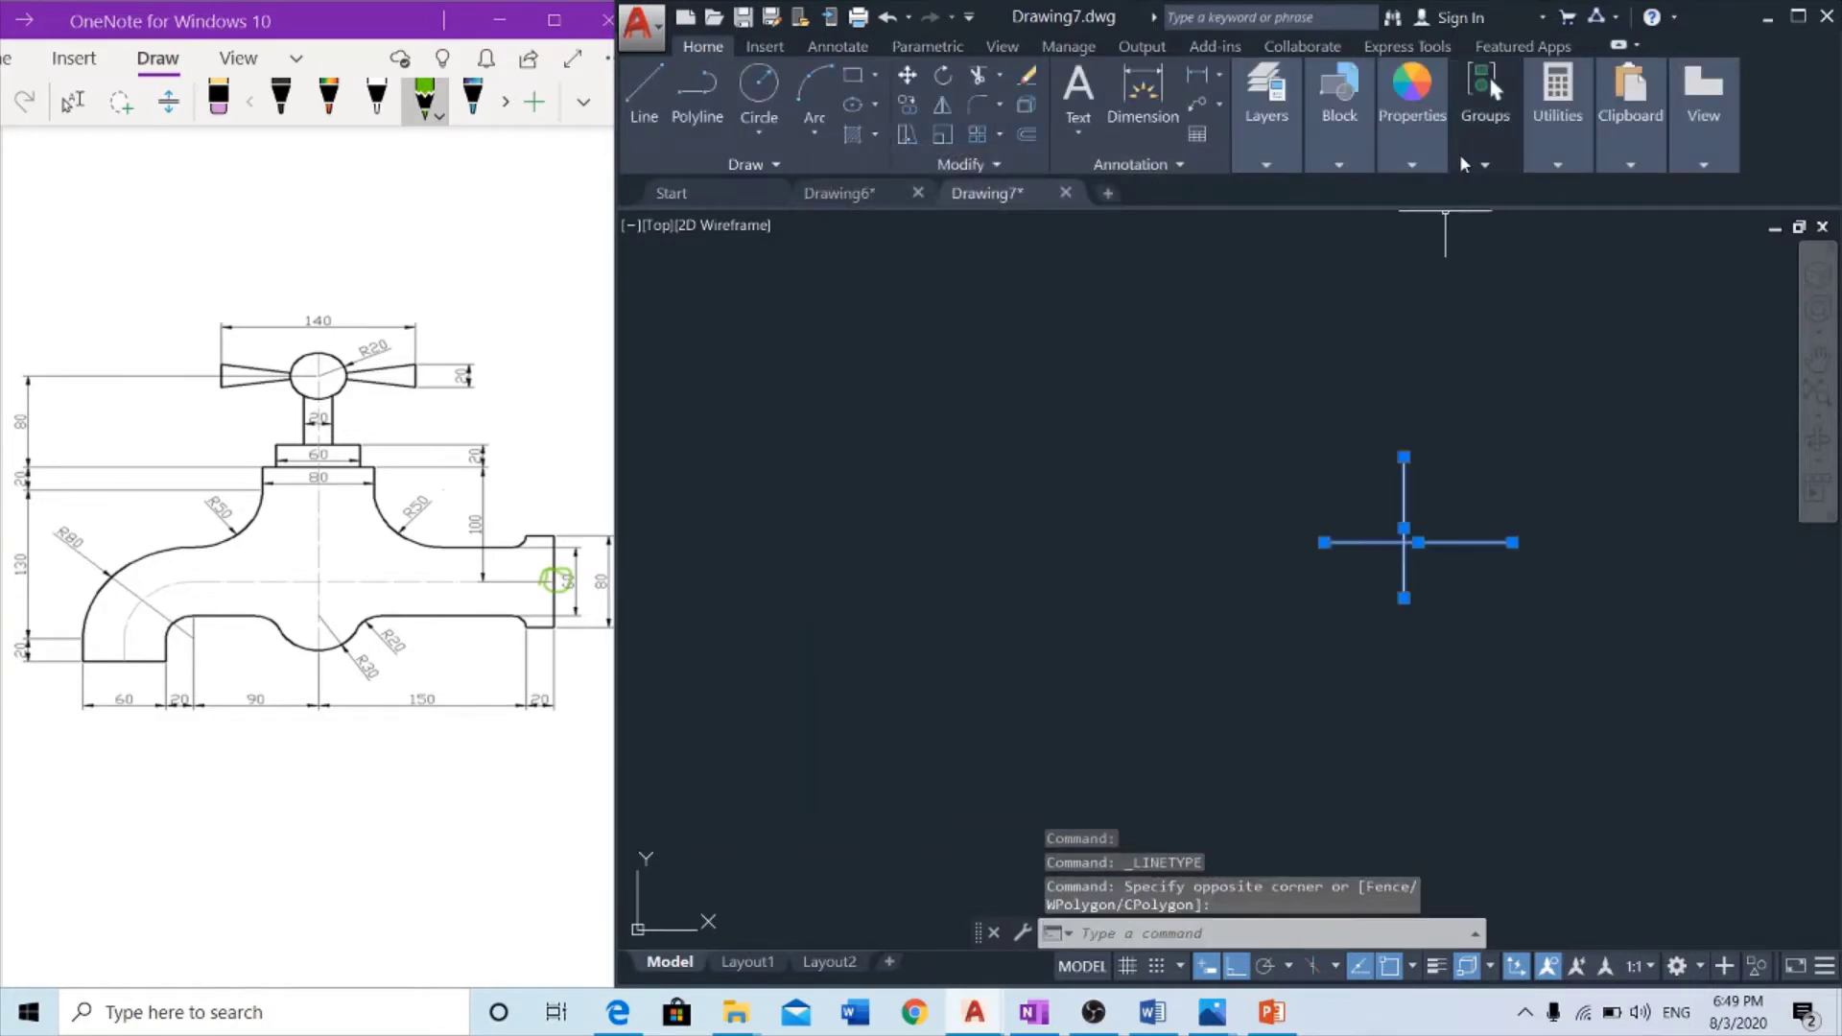
click(1411, 164)
click(1503, 251)
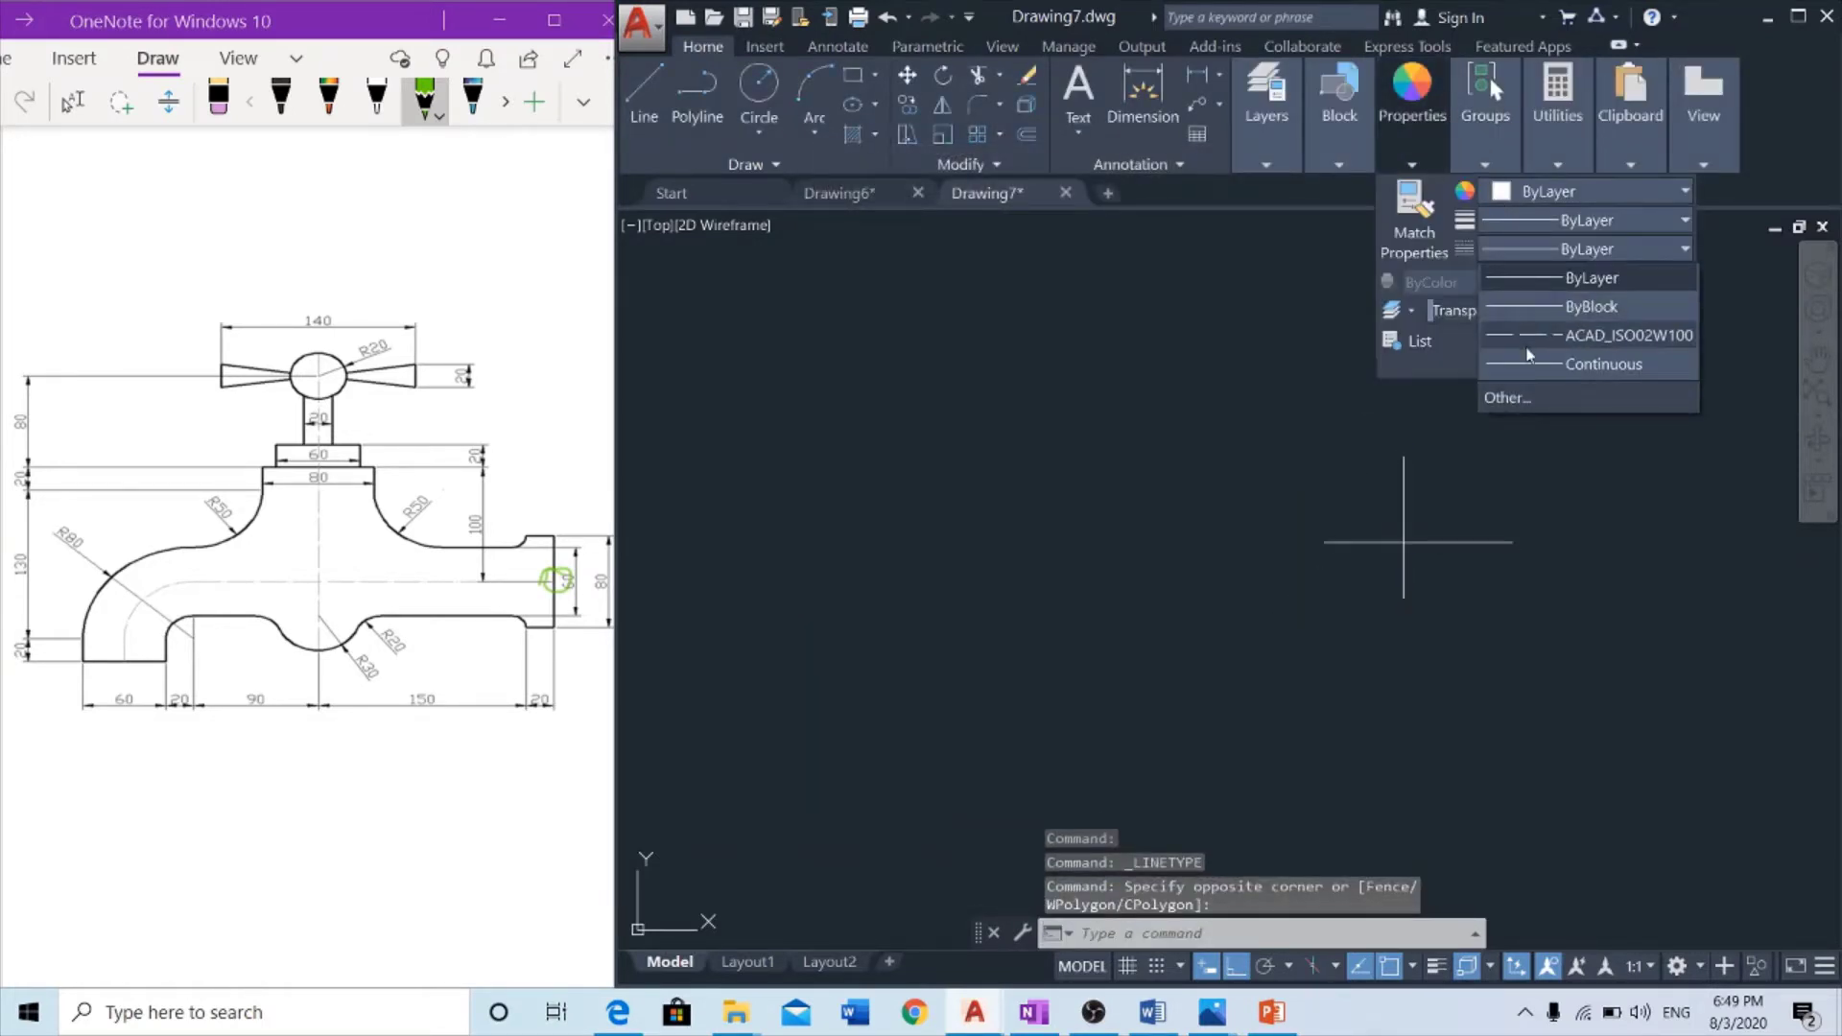
click(1545, 309)
click(1535, 191)
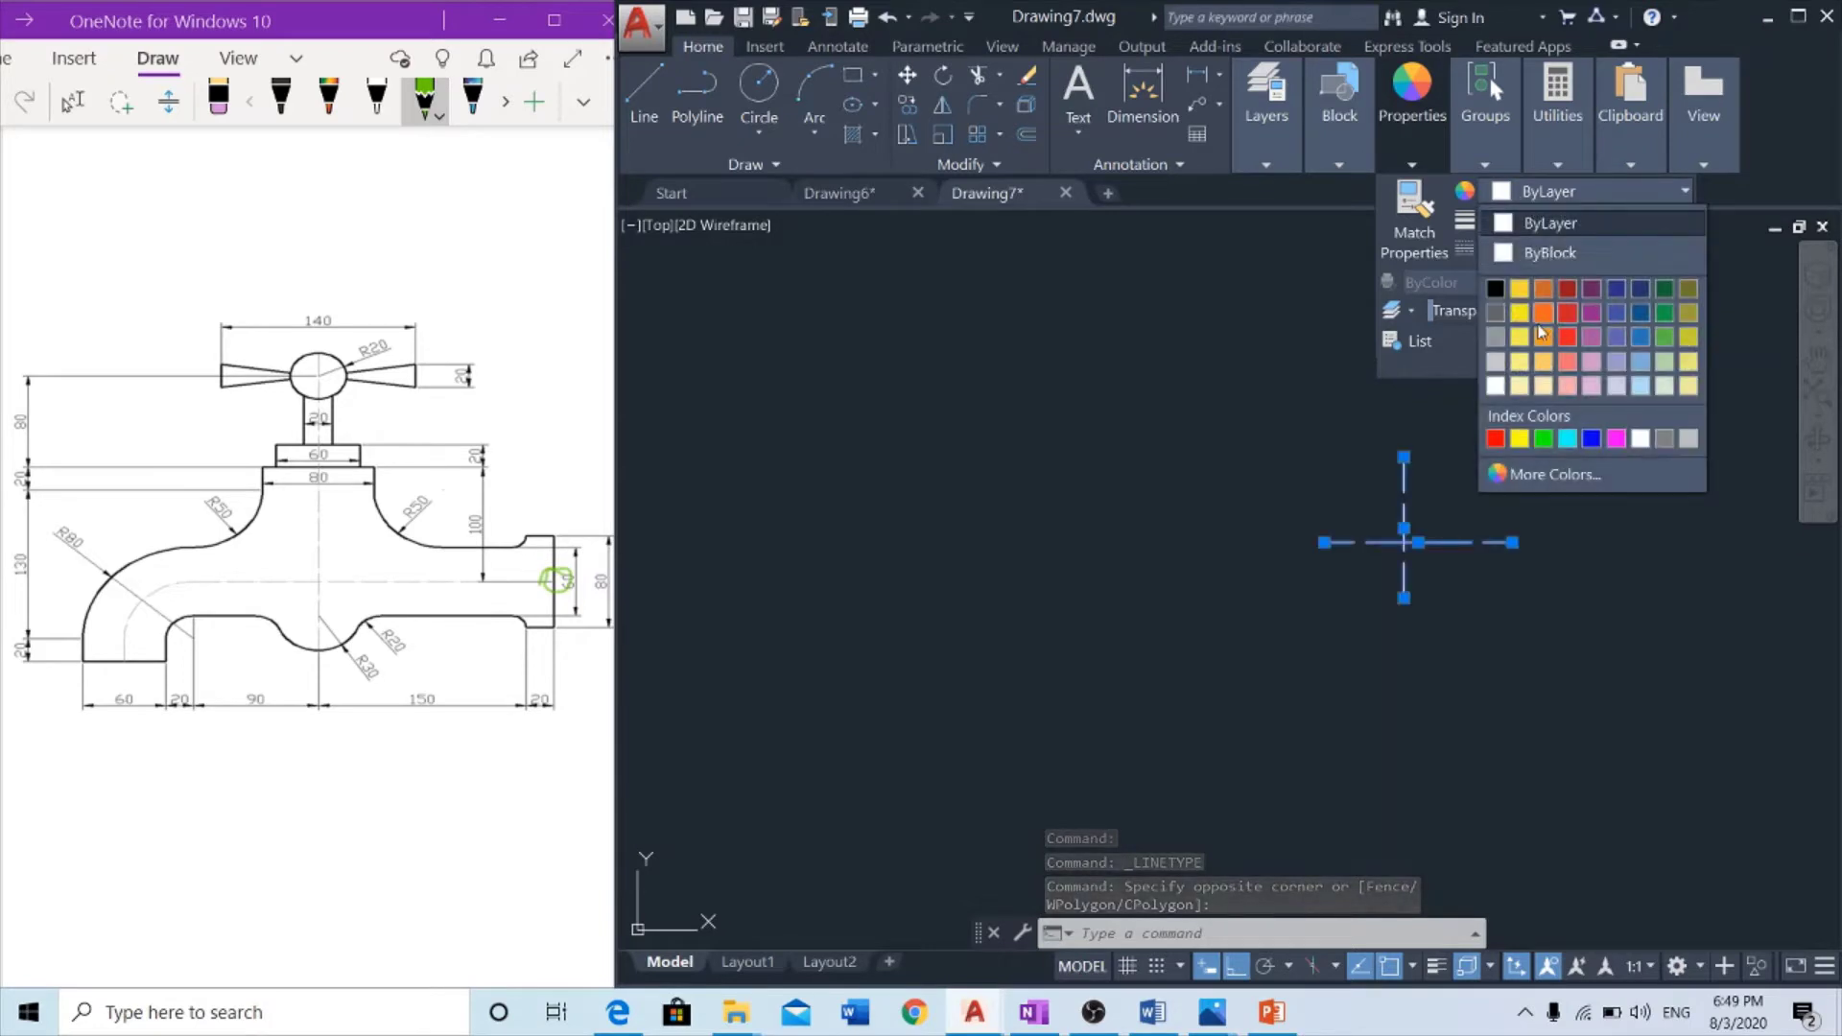
click(1639, 375)
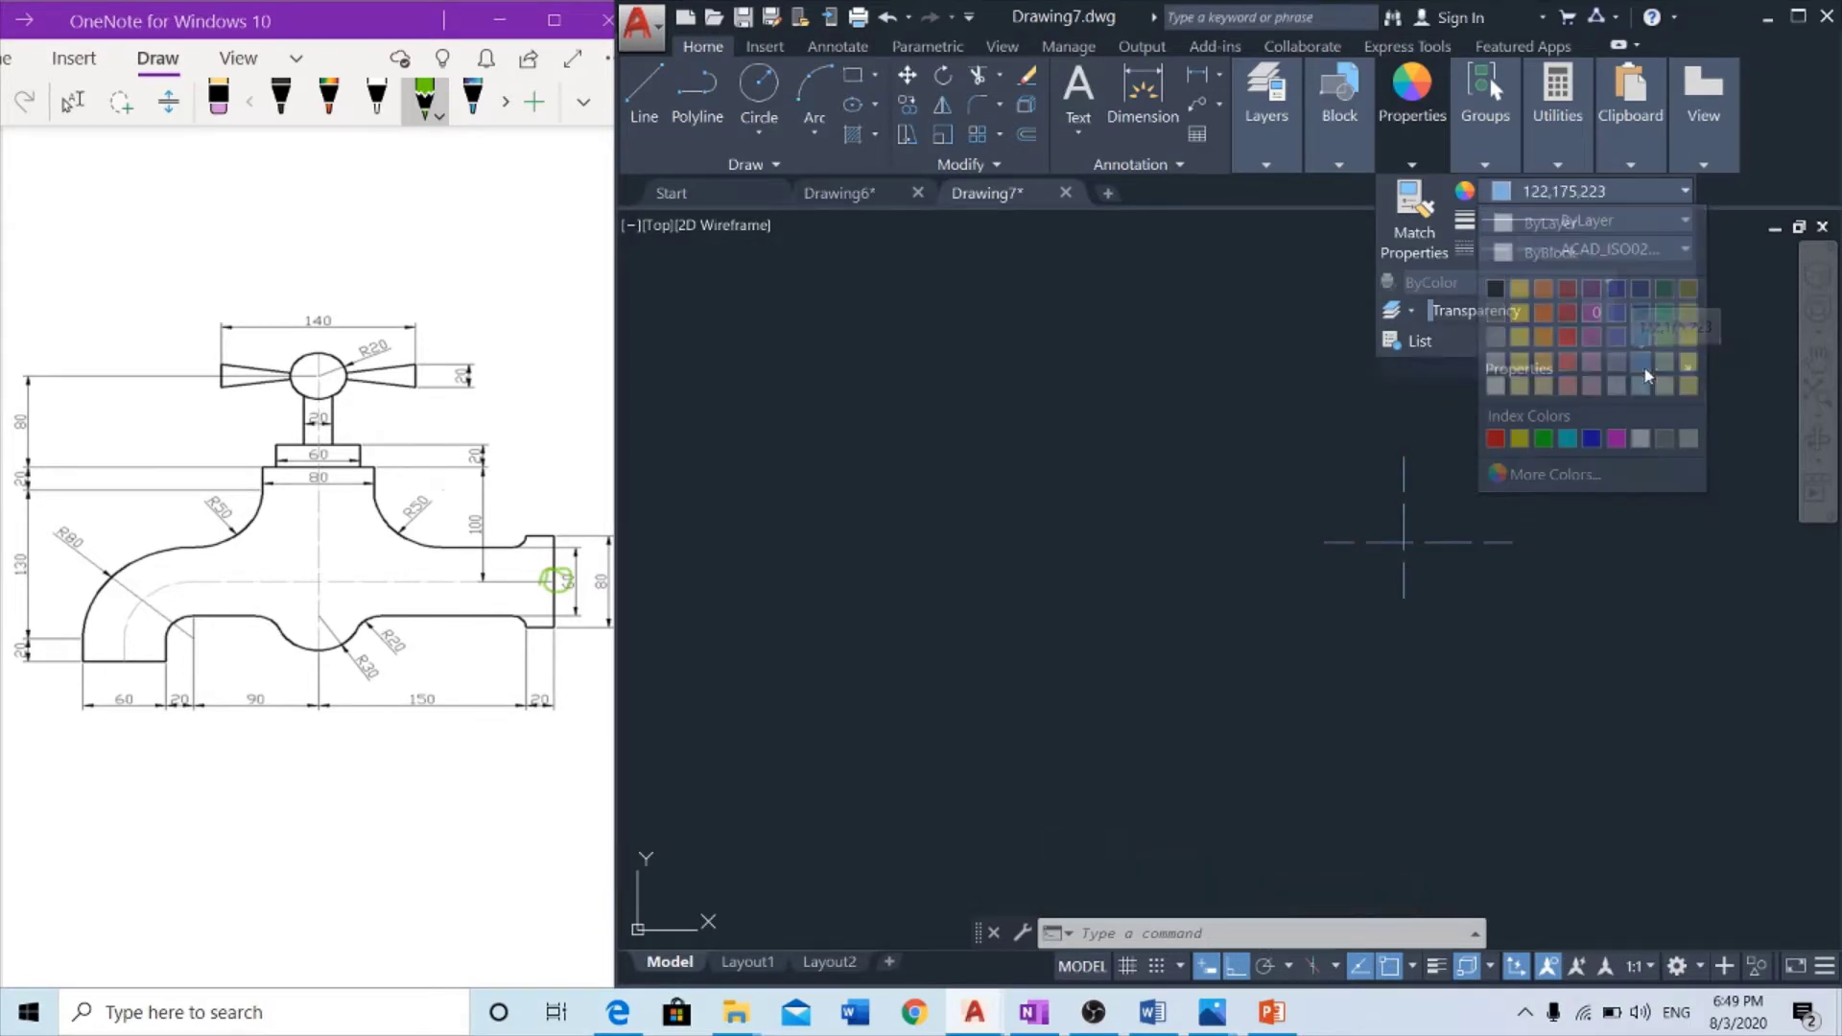
key(Escape)
key(Escape)
scroll(1414, 587, up, 2)
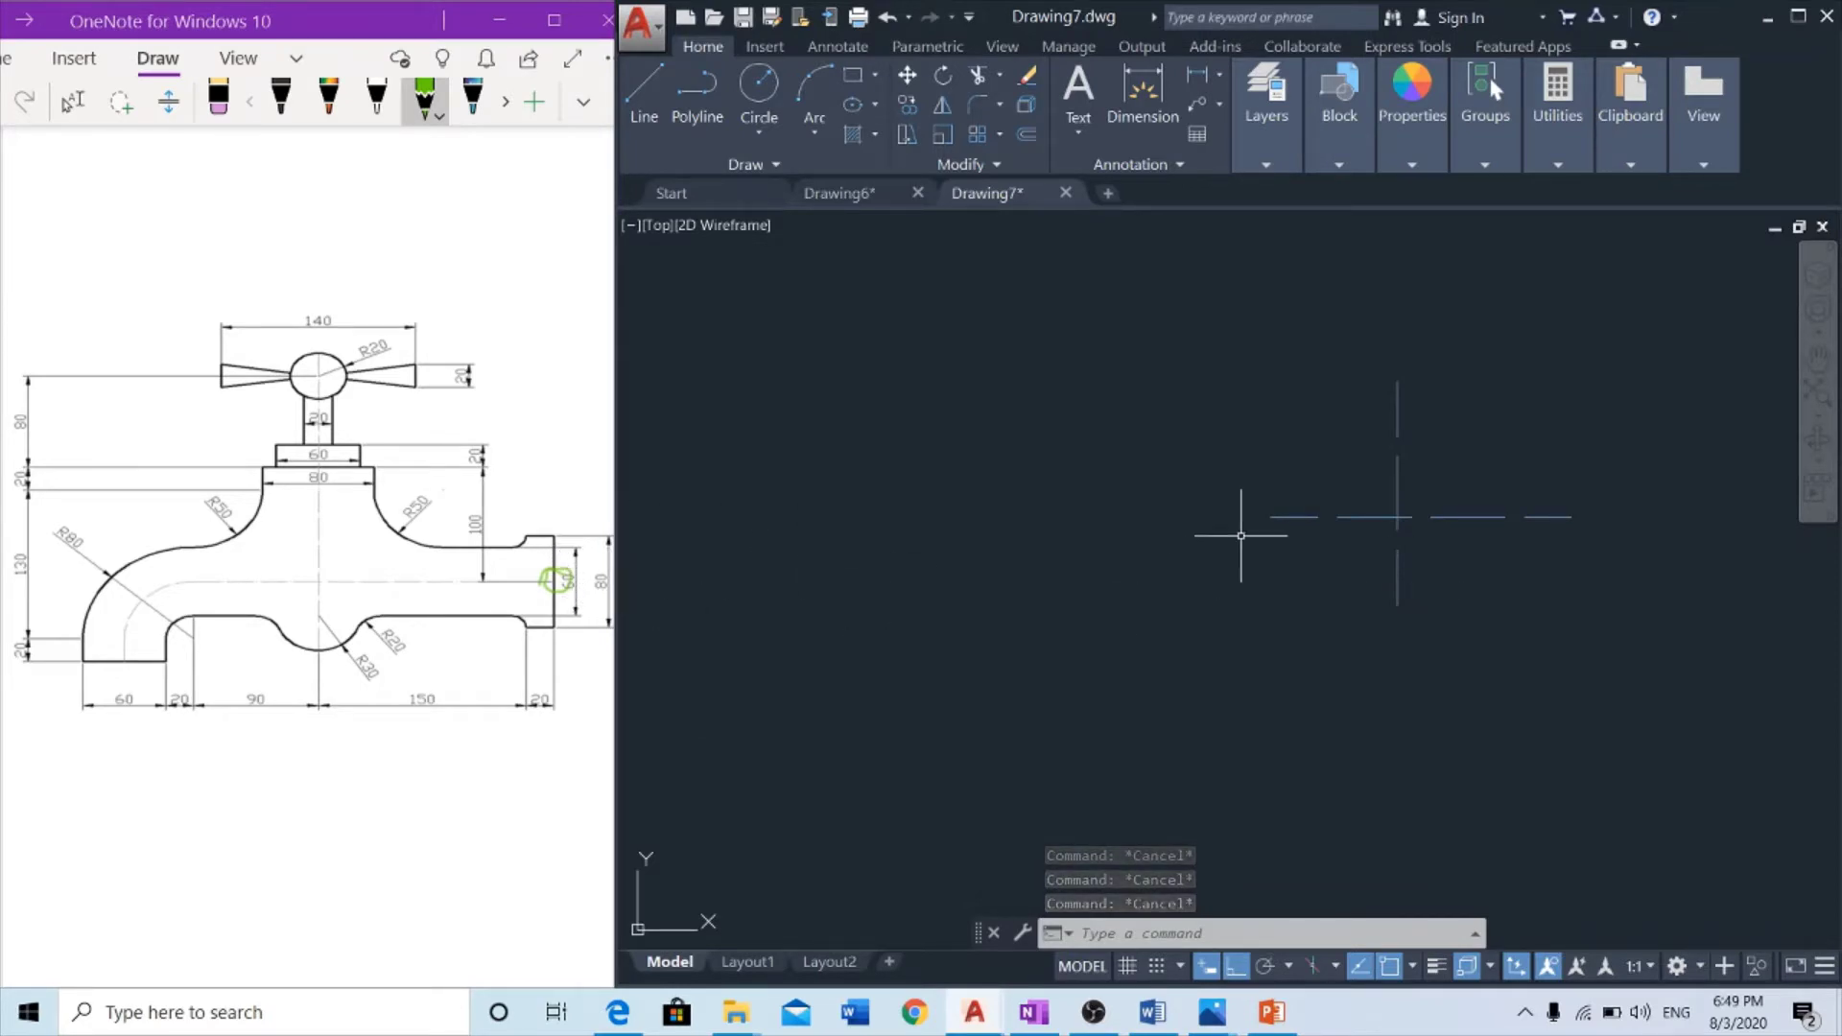
Draw the collar's vertical line 40 units up from the centre-line intersection
text(l)
key(Return)
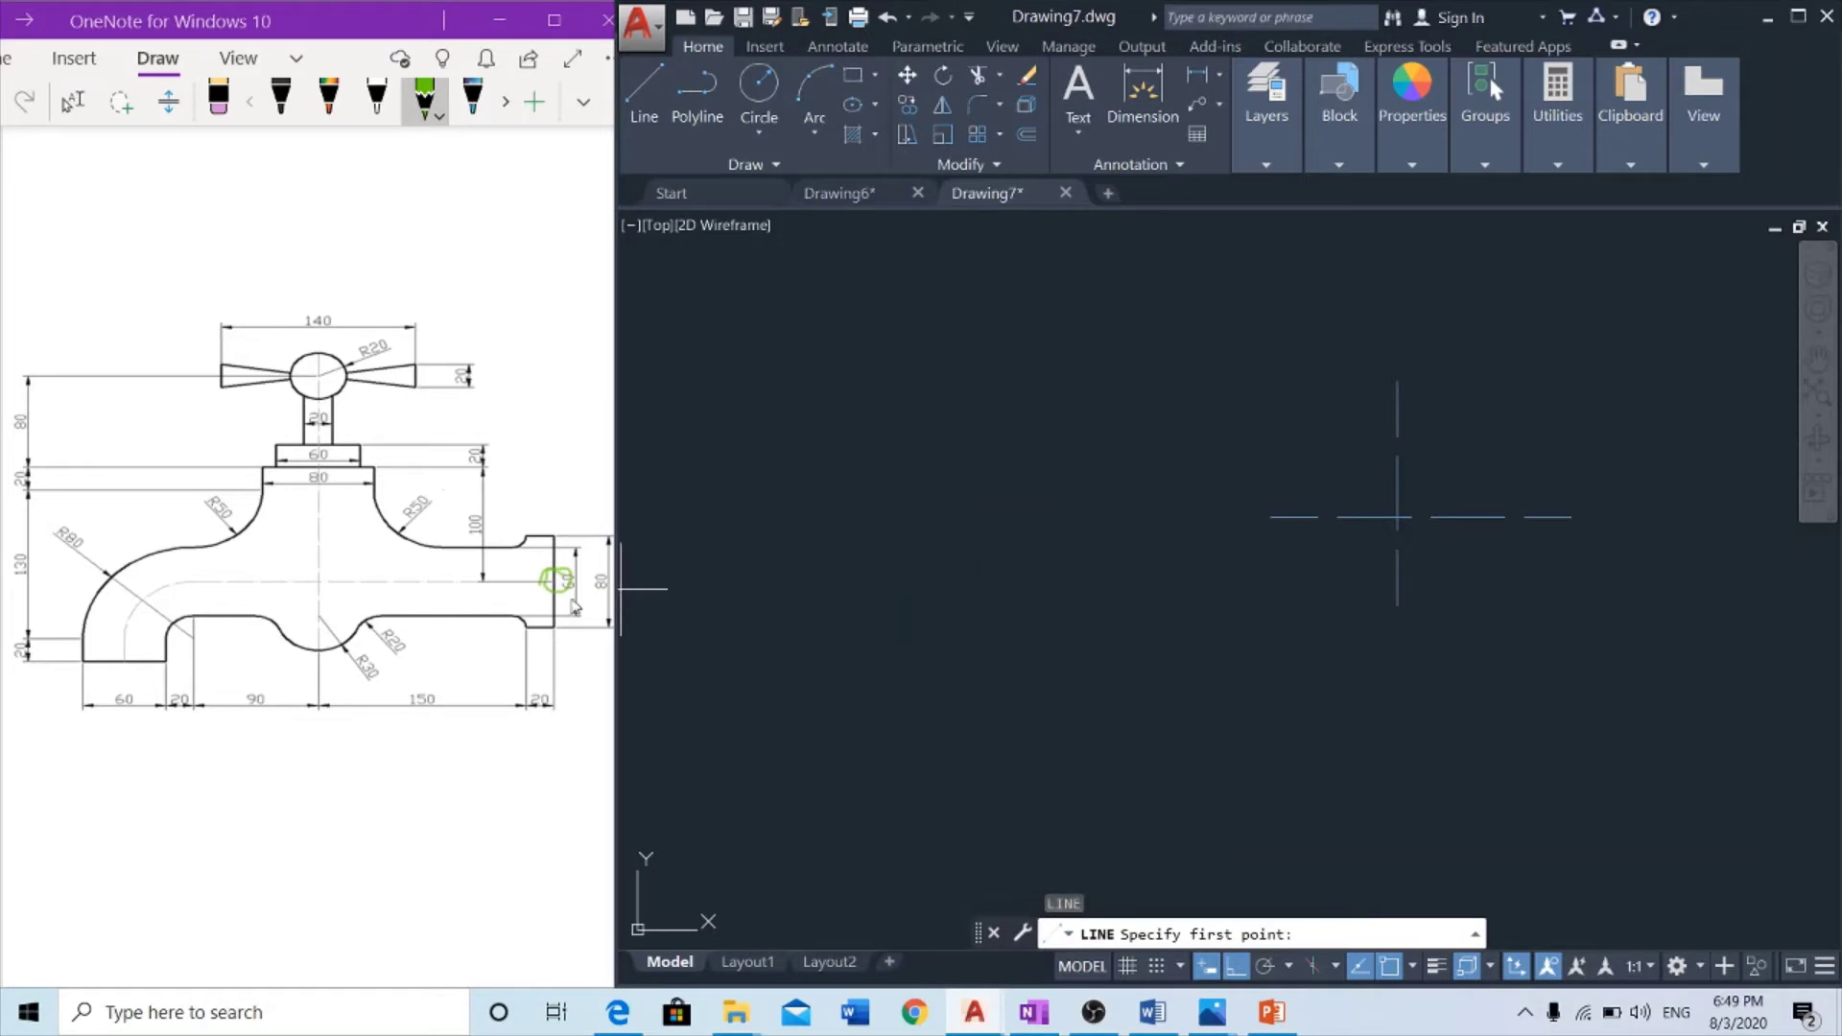
click(1397, 517)
text(30)
key(Return)
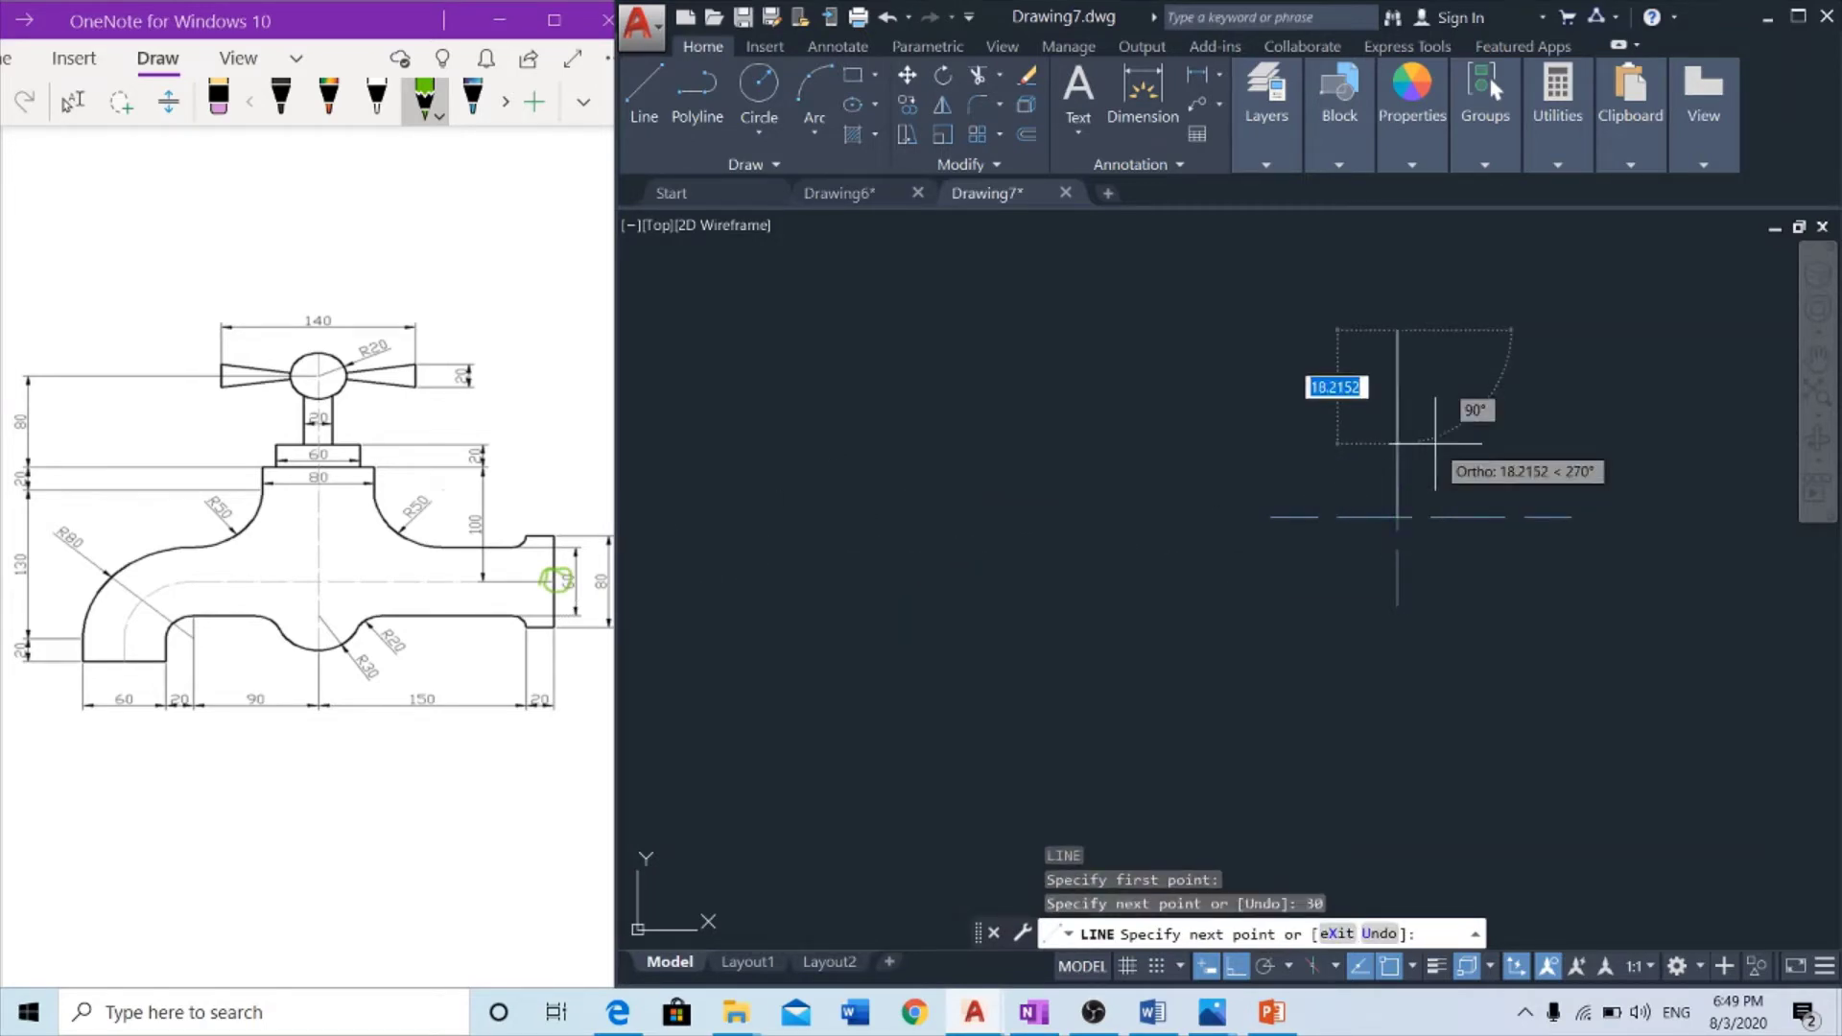
middle_drag(1403, 332, 1290, 433)
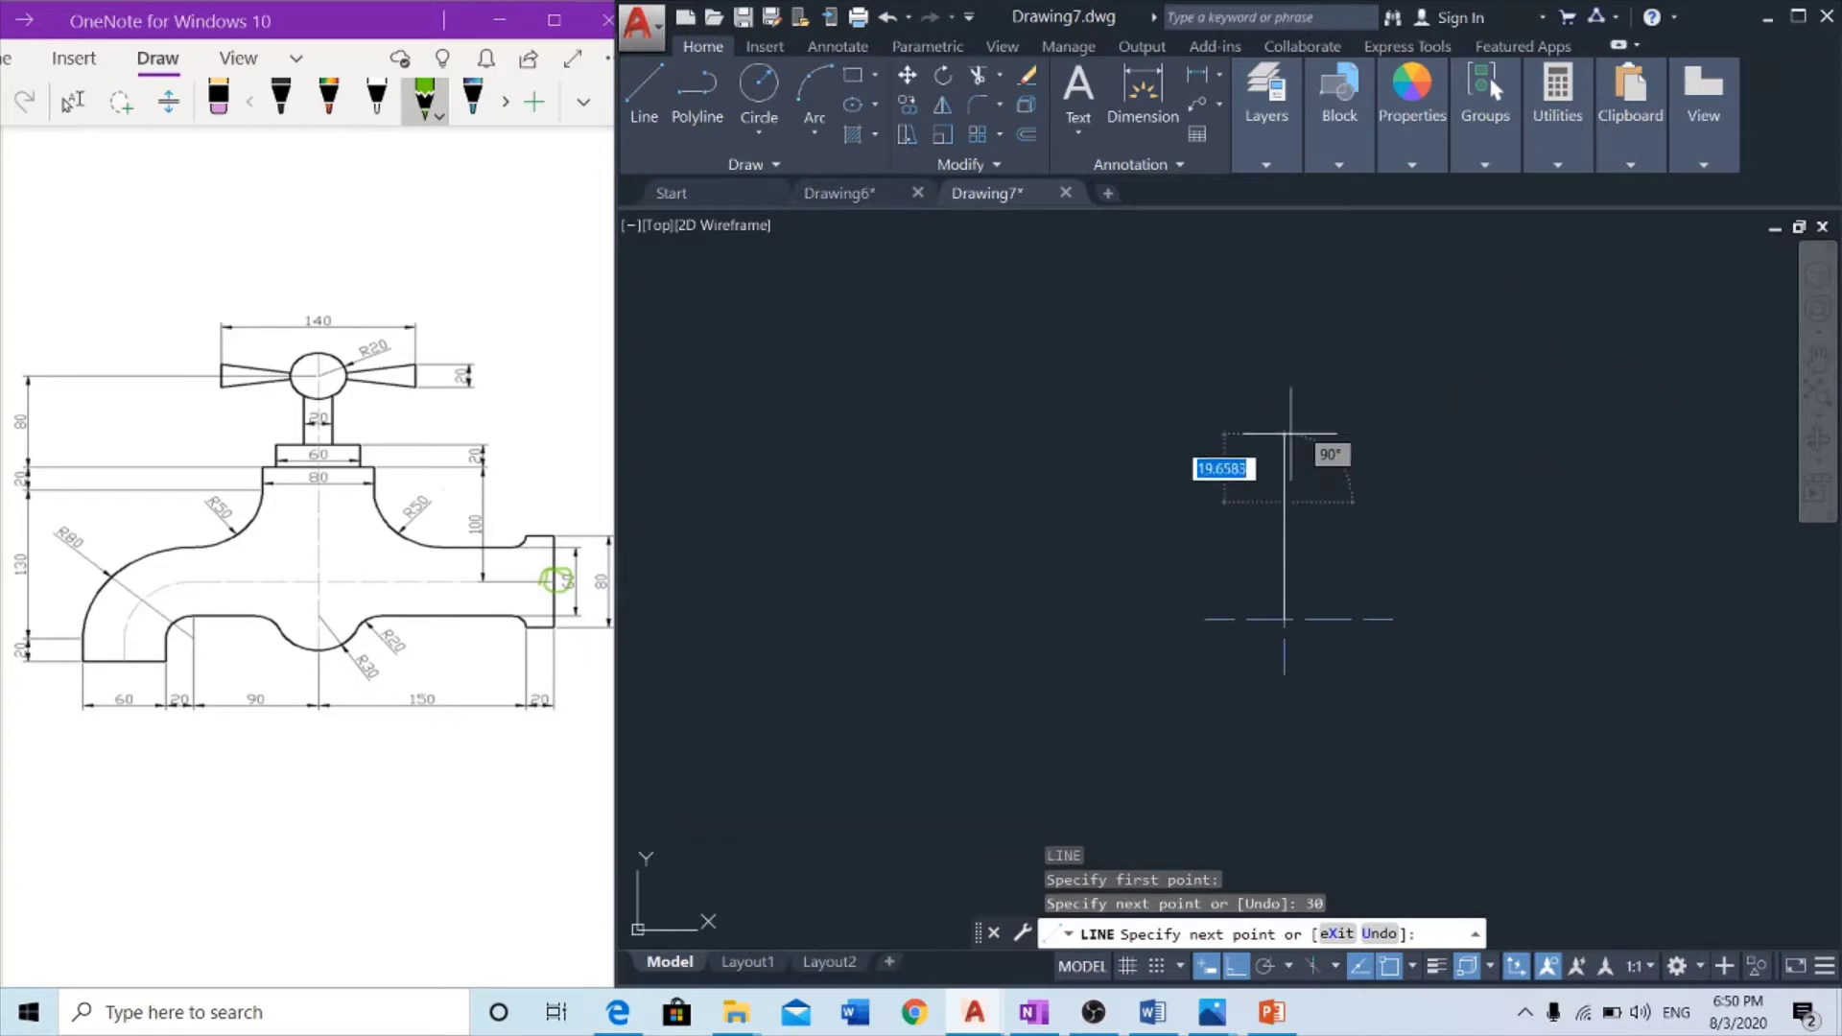
key(Return)
key(Return)
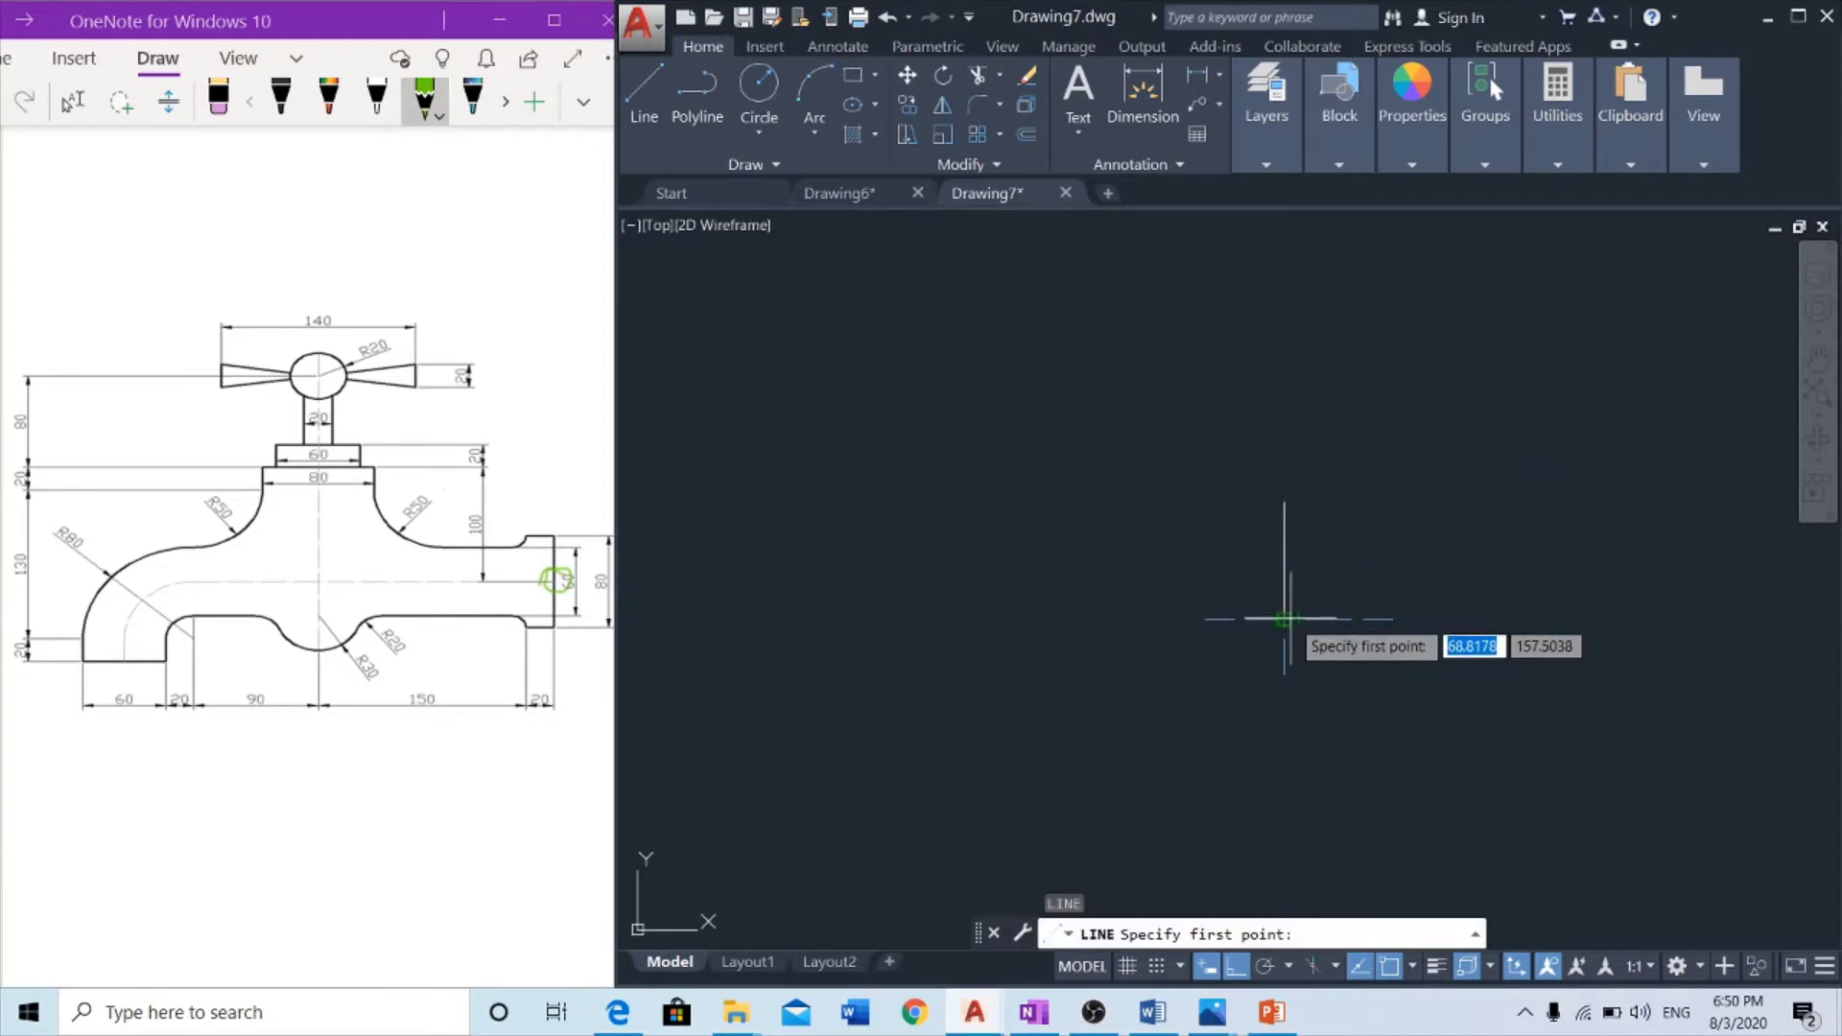
click(1284, 619)
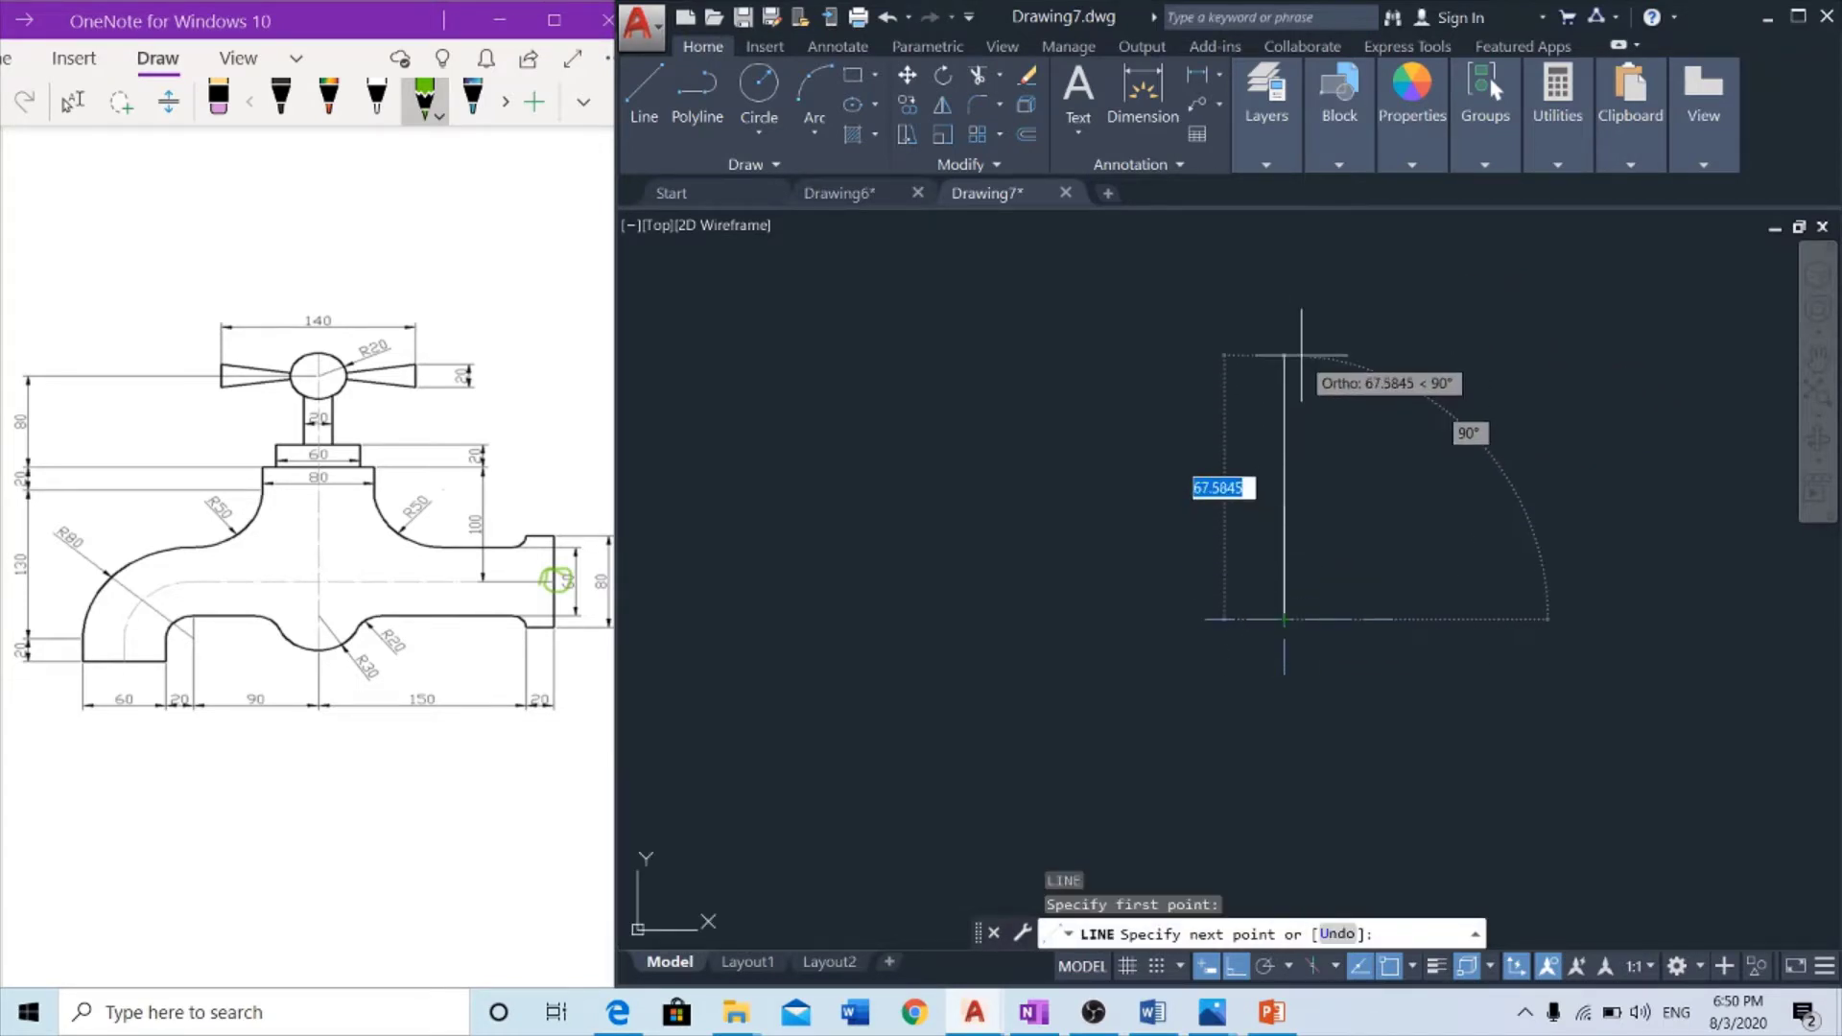
text(40)
key(Return)
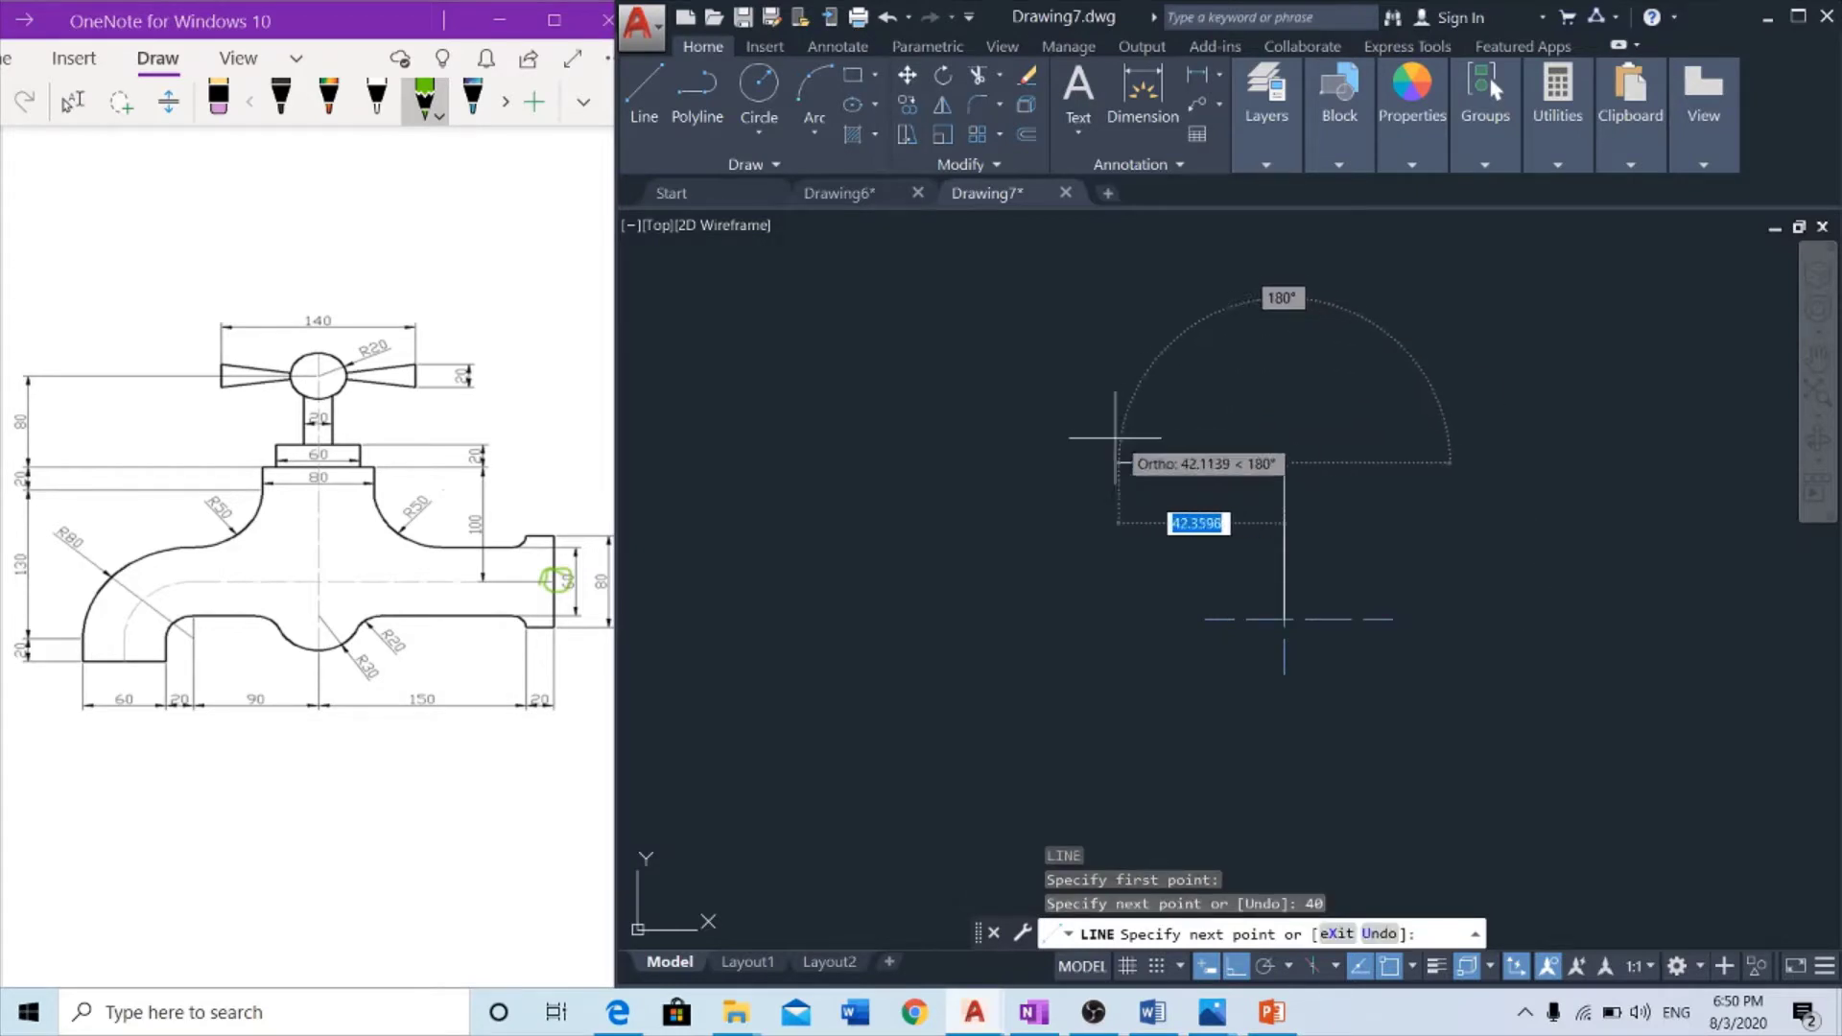
key(Escape)
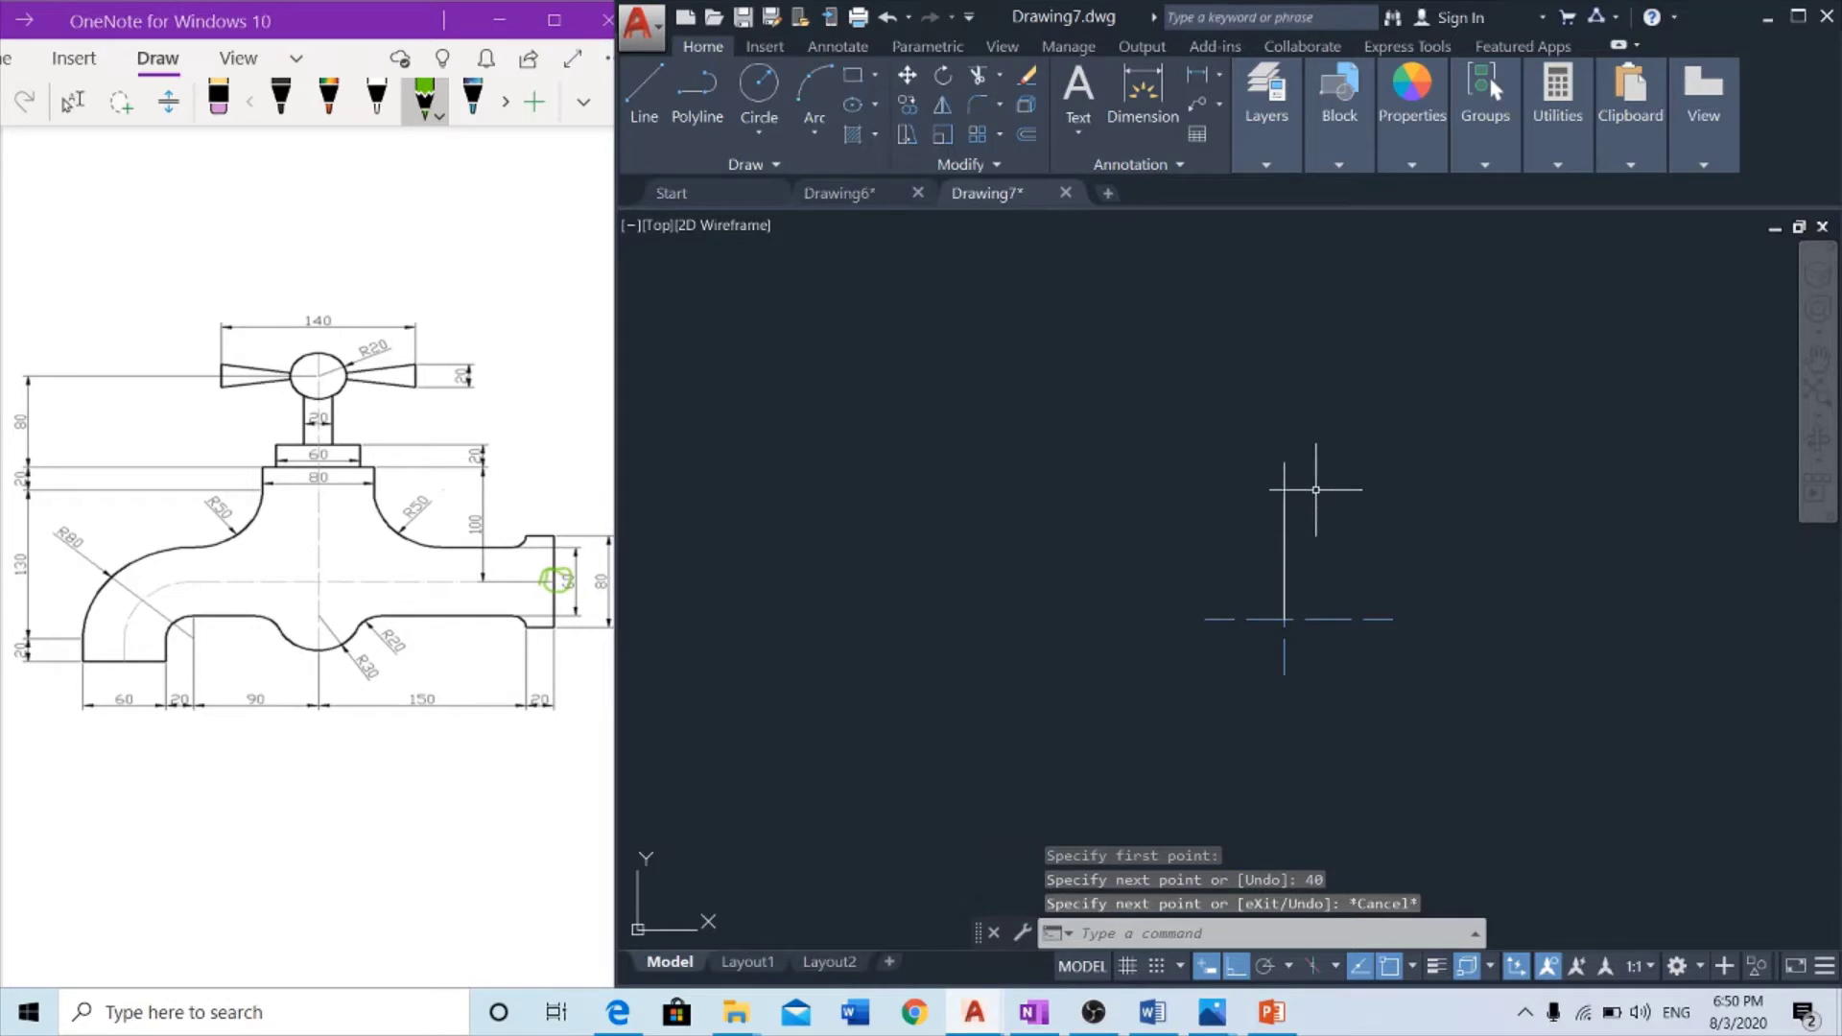
From its top, continue the outline 20 units left, then 10 units down
key(Return)
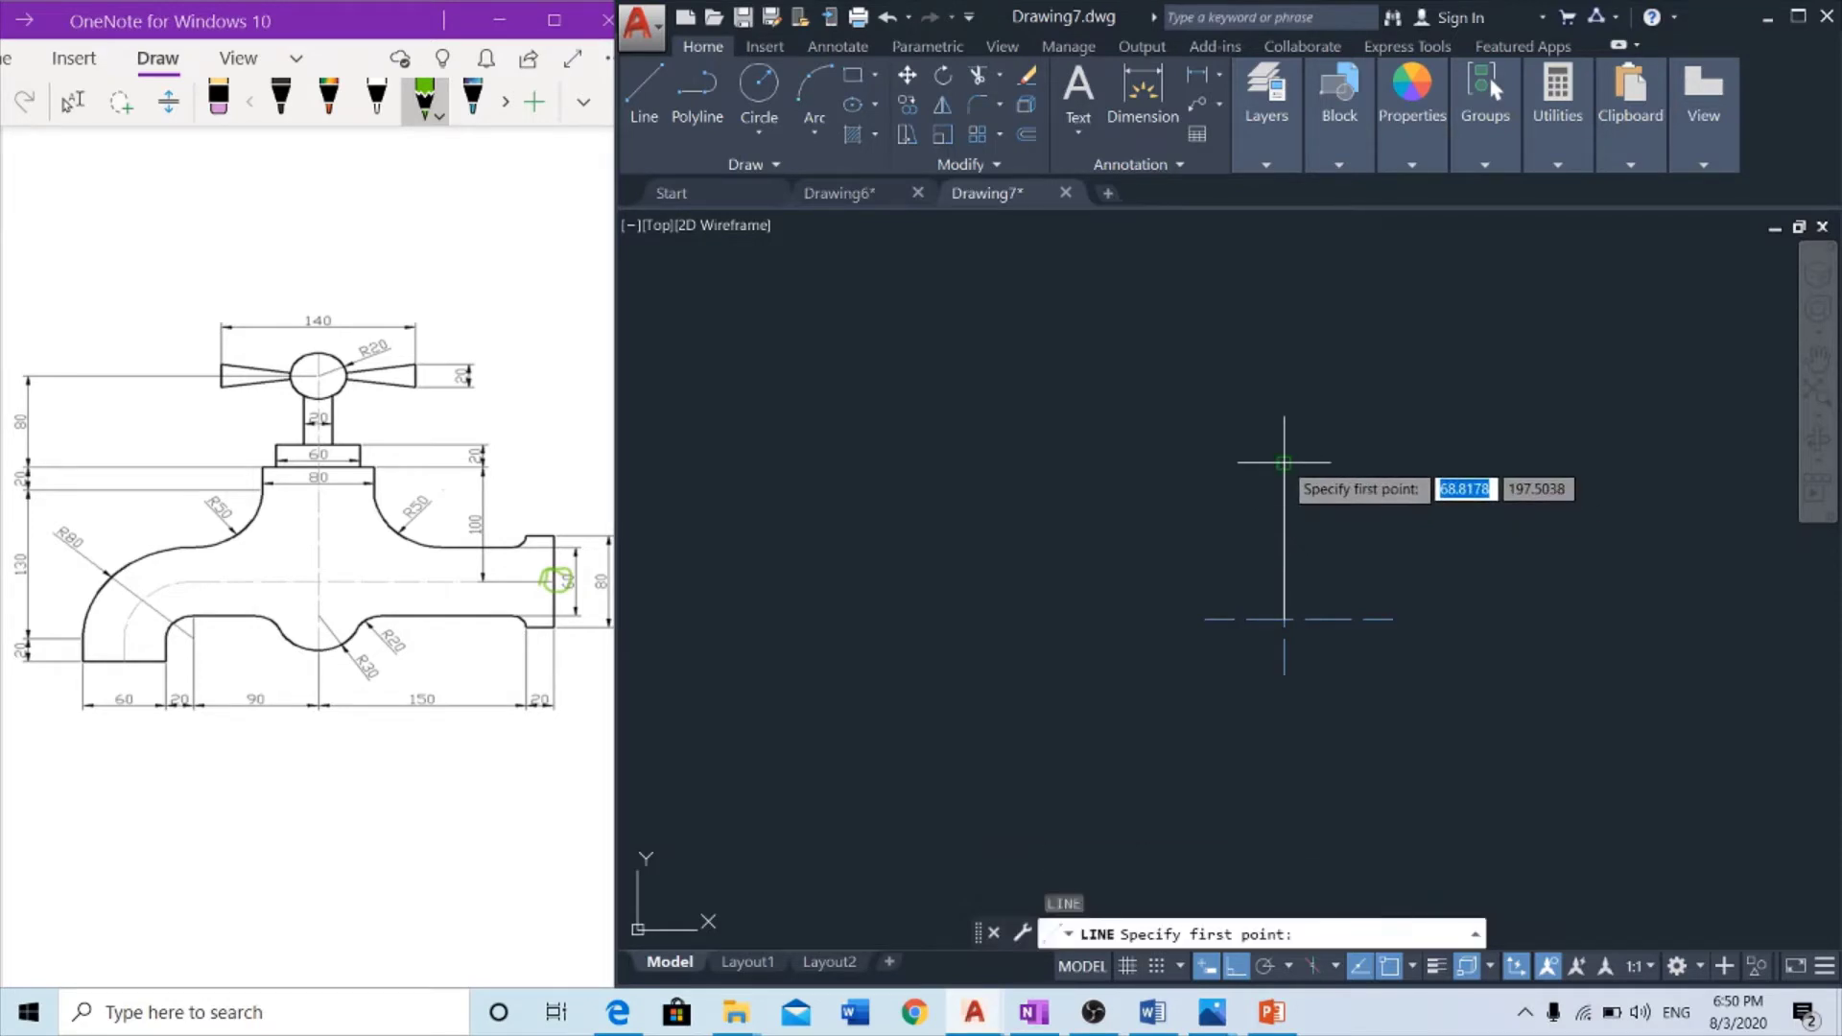
click(1283, 463)
click(543, 687)
drag(536, 679, 526, 715)
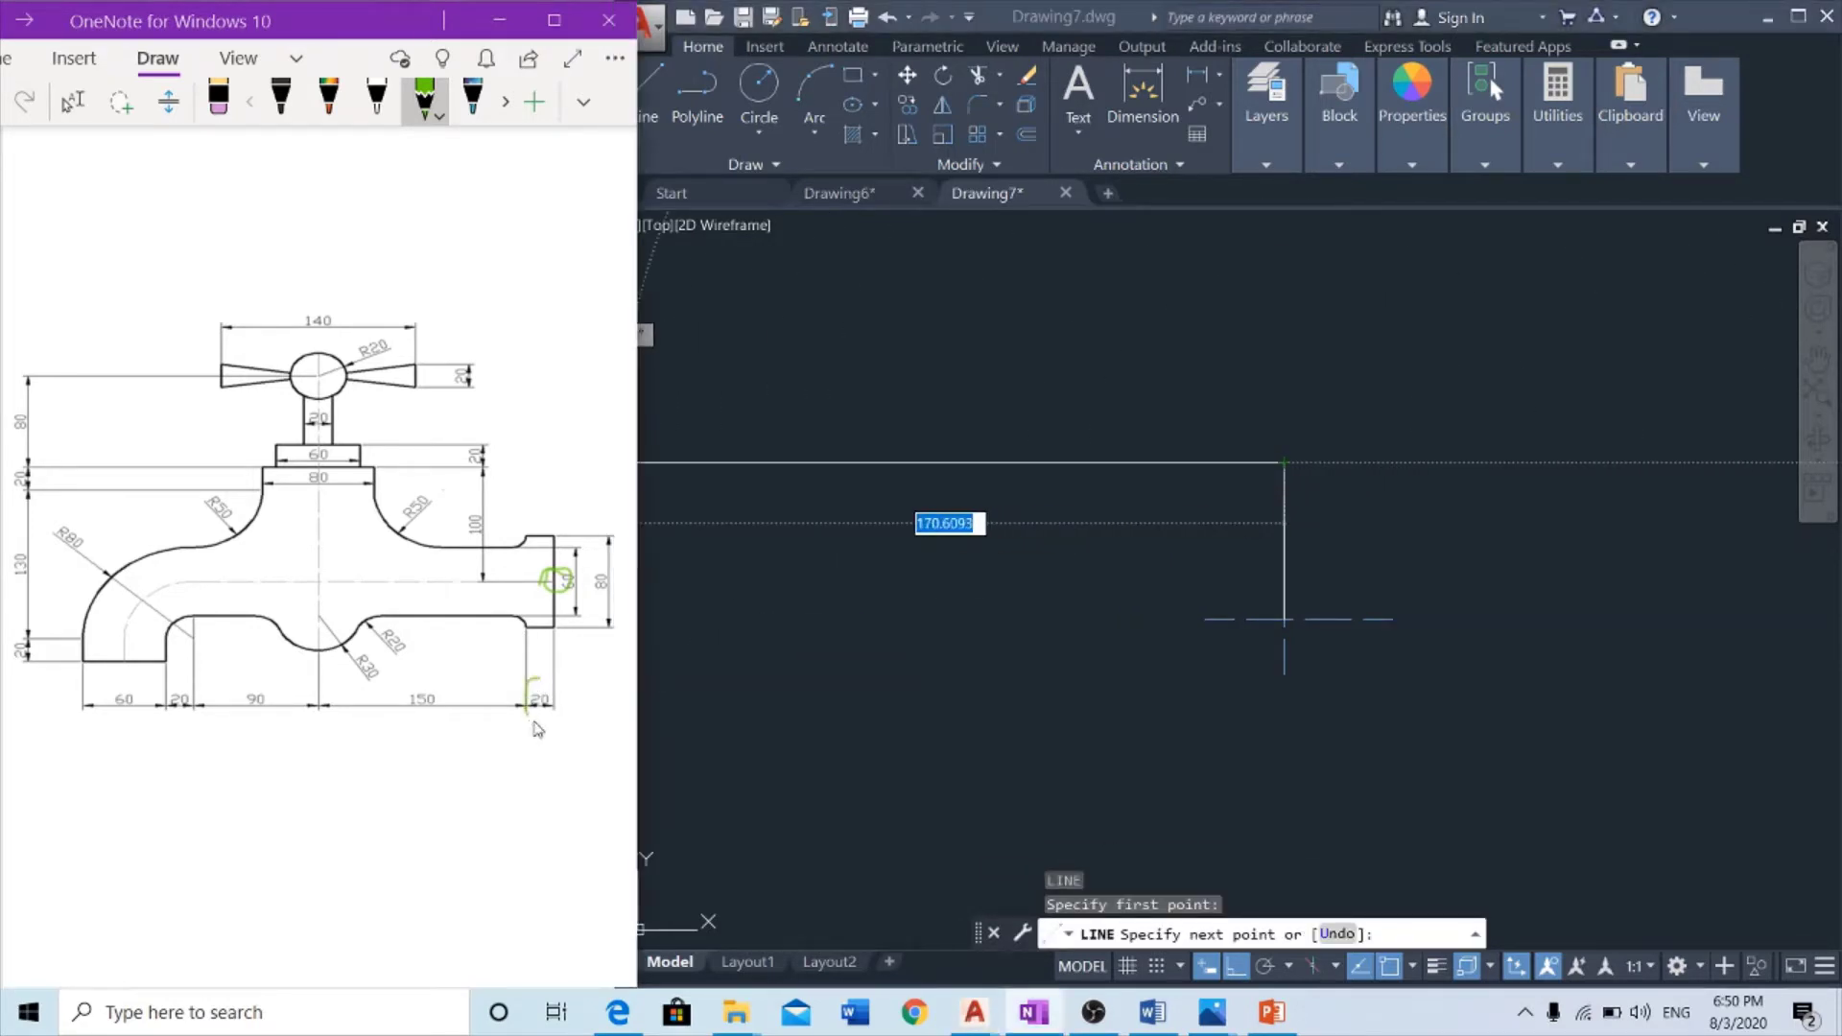
click(1234, 525)
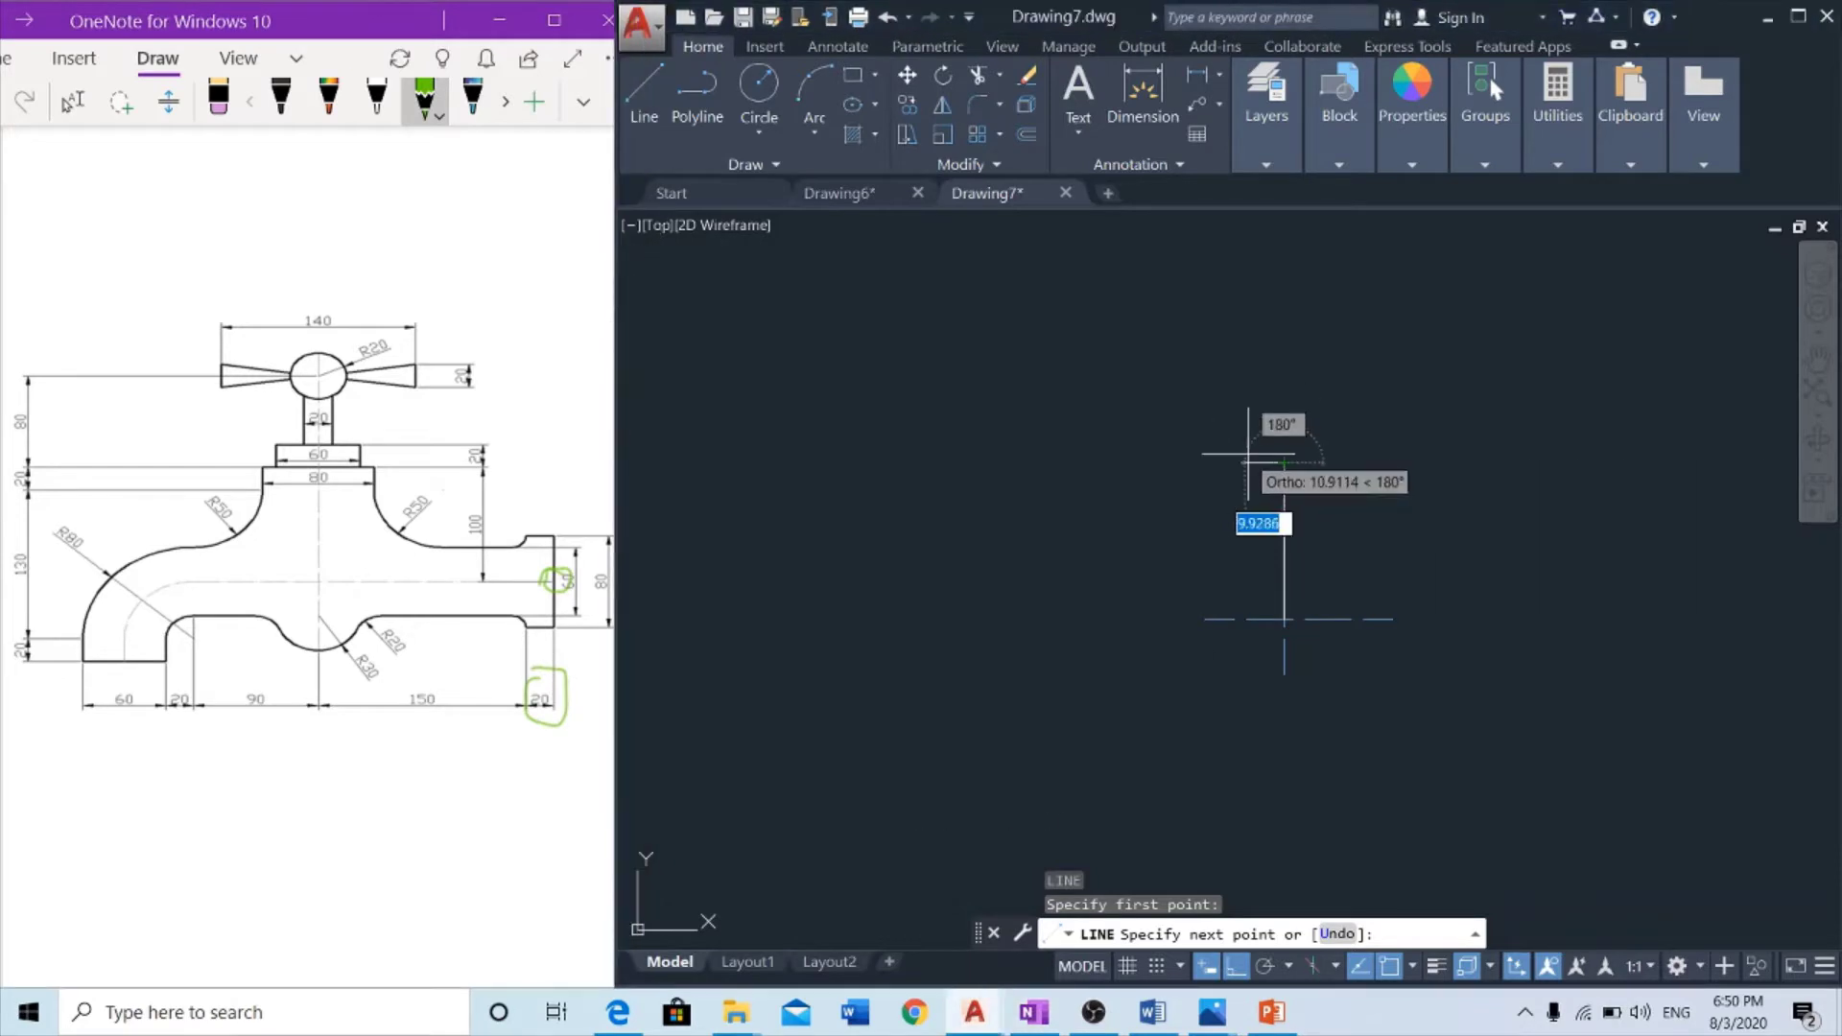
text(20)
key(Return)
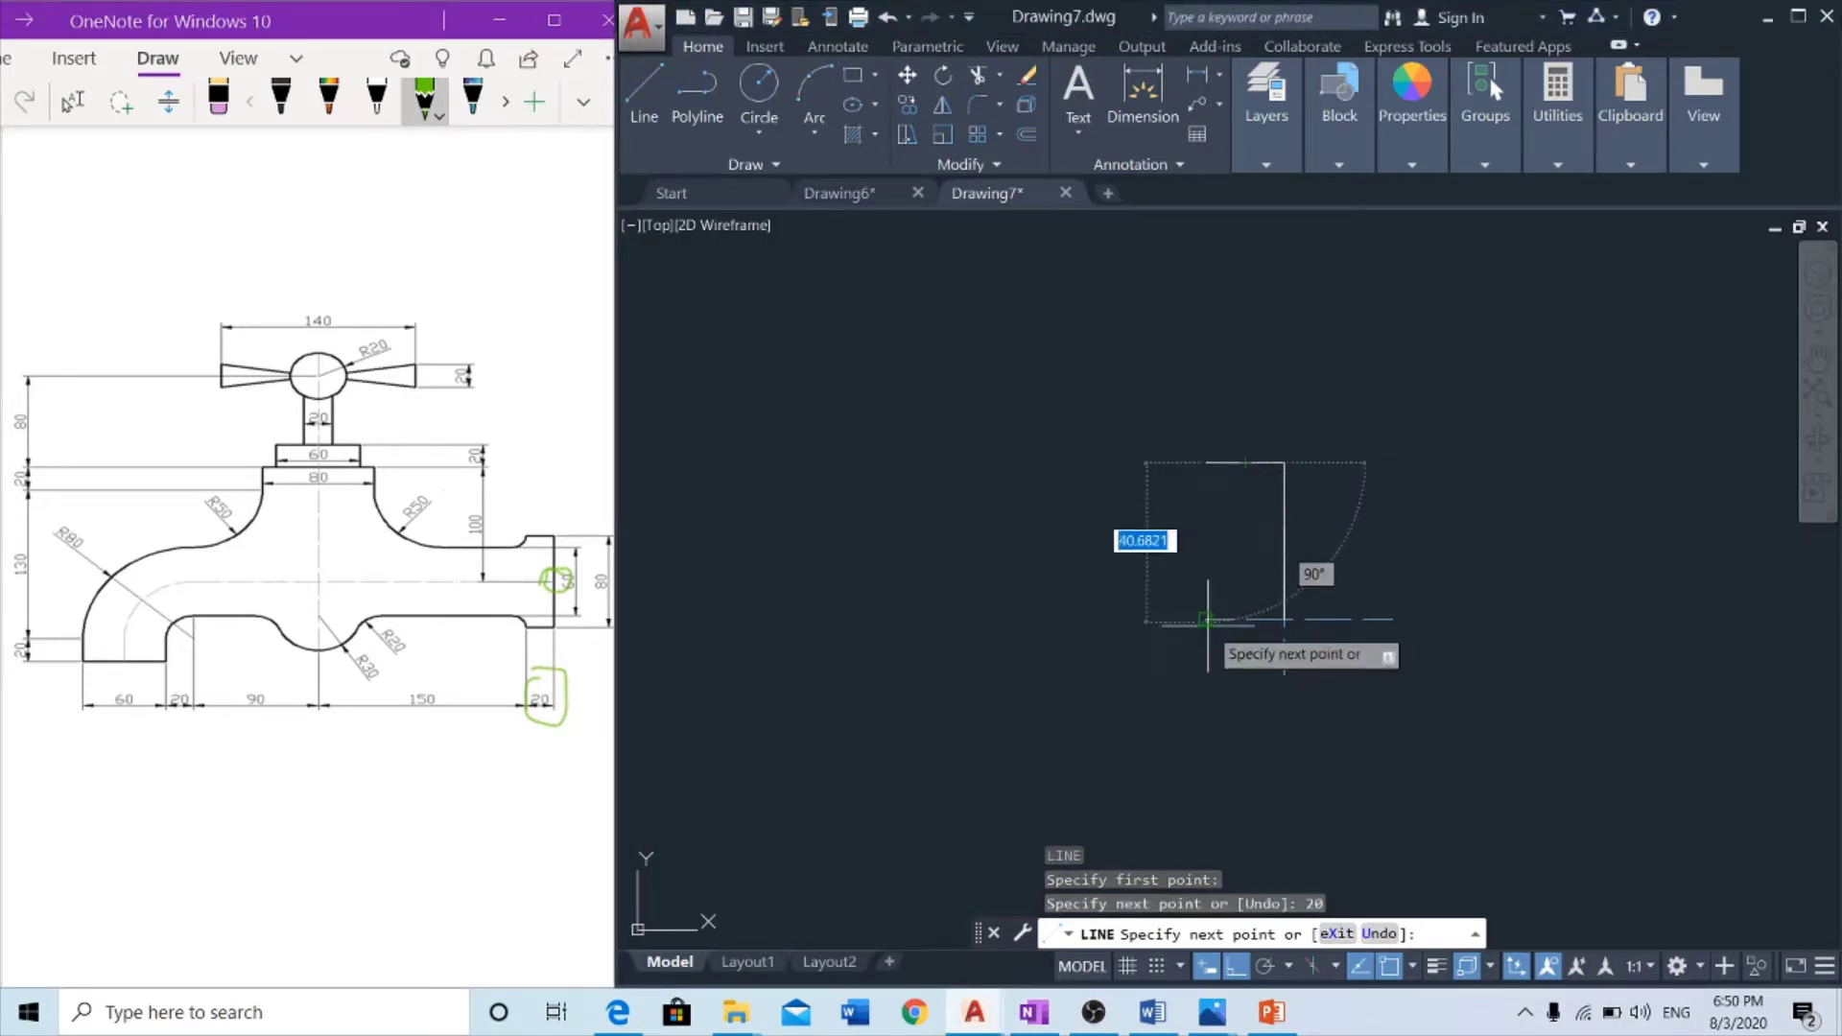
text(10)
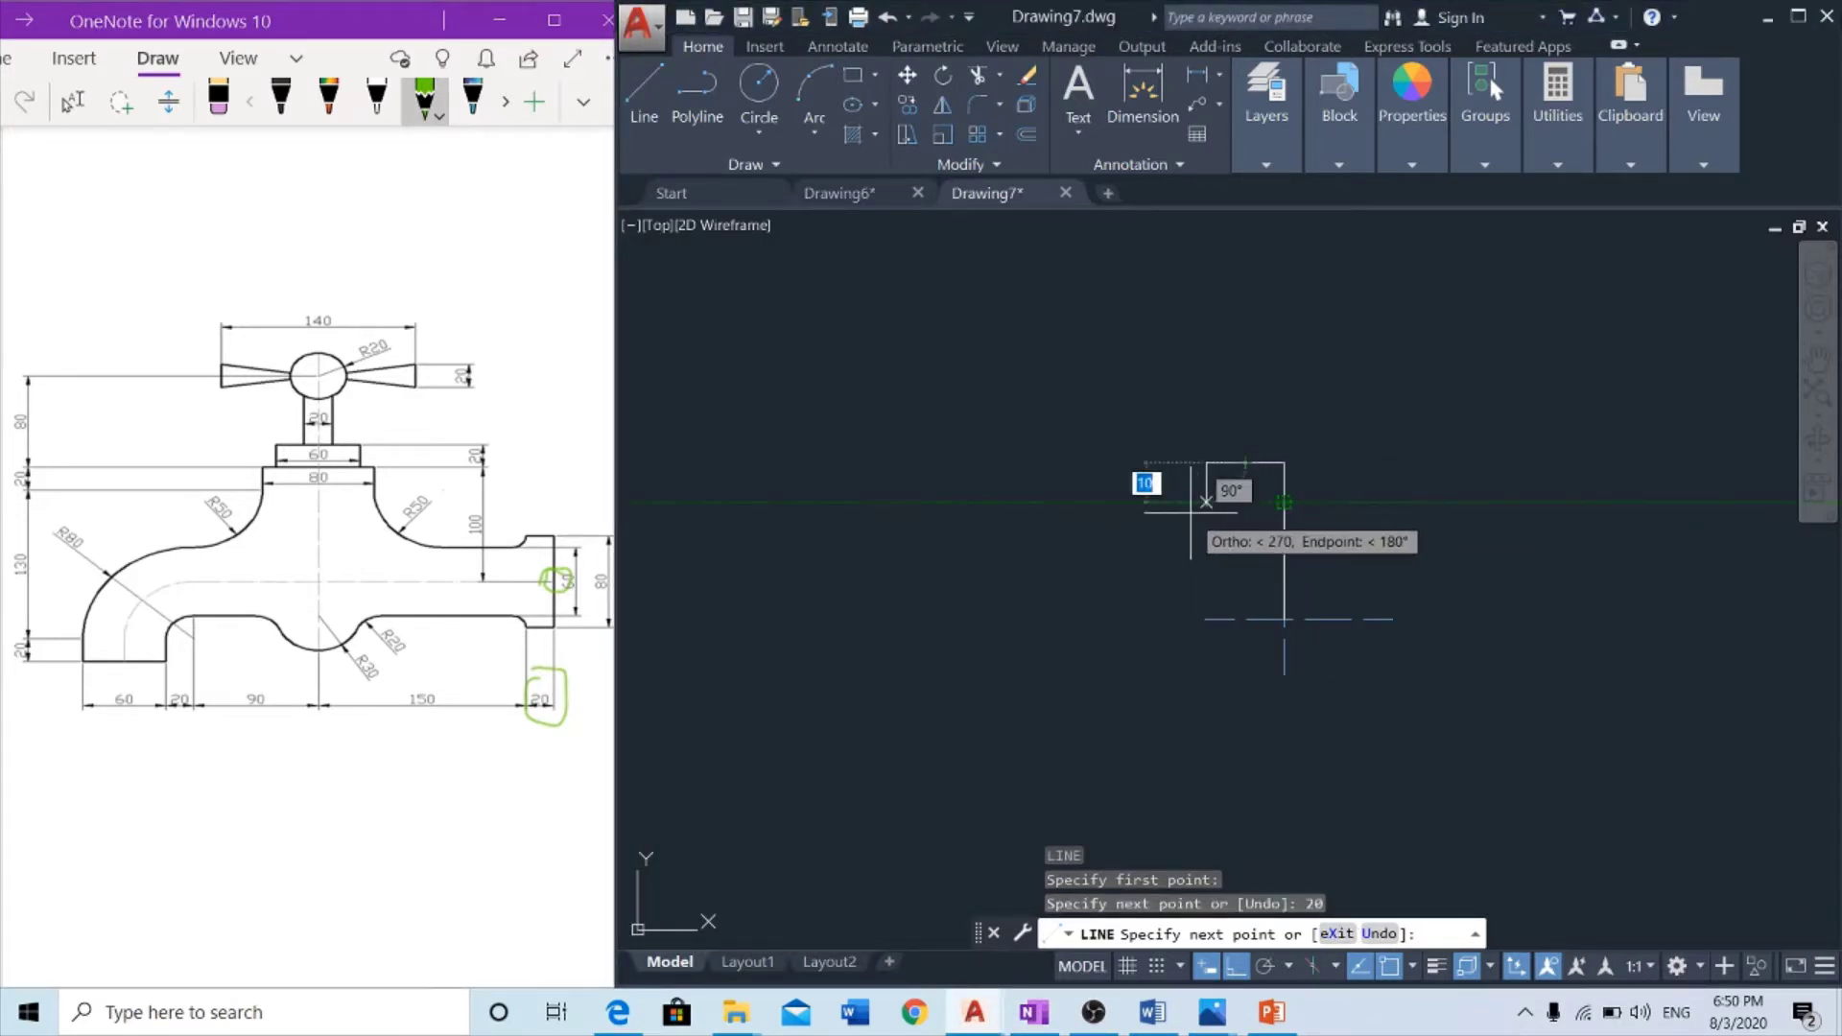
key(Return)
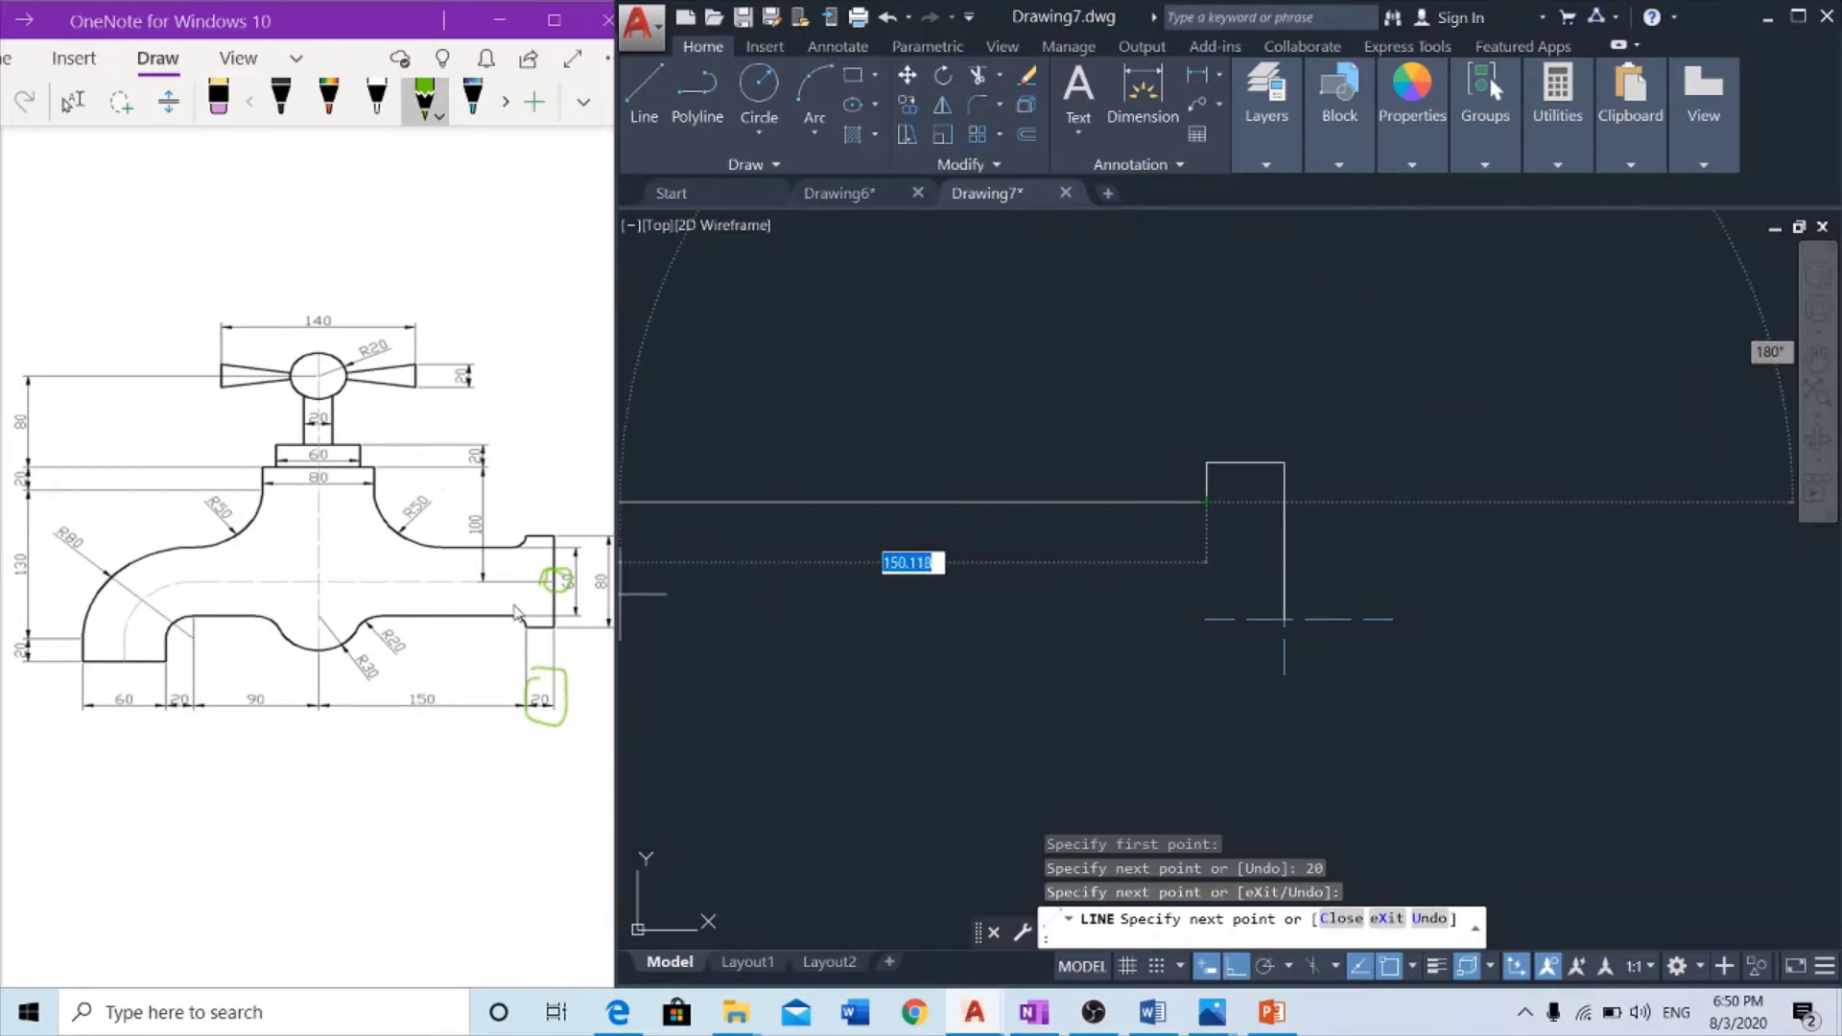
Add the 150-unit segment running left along the spout top
click(323, 539)
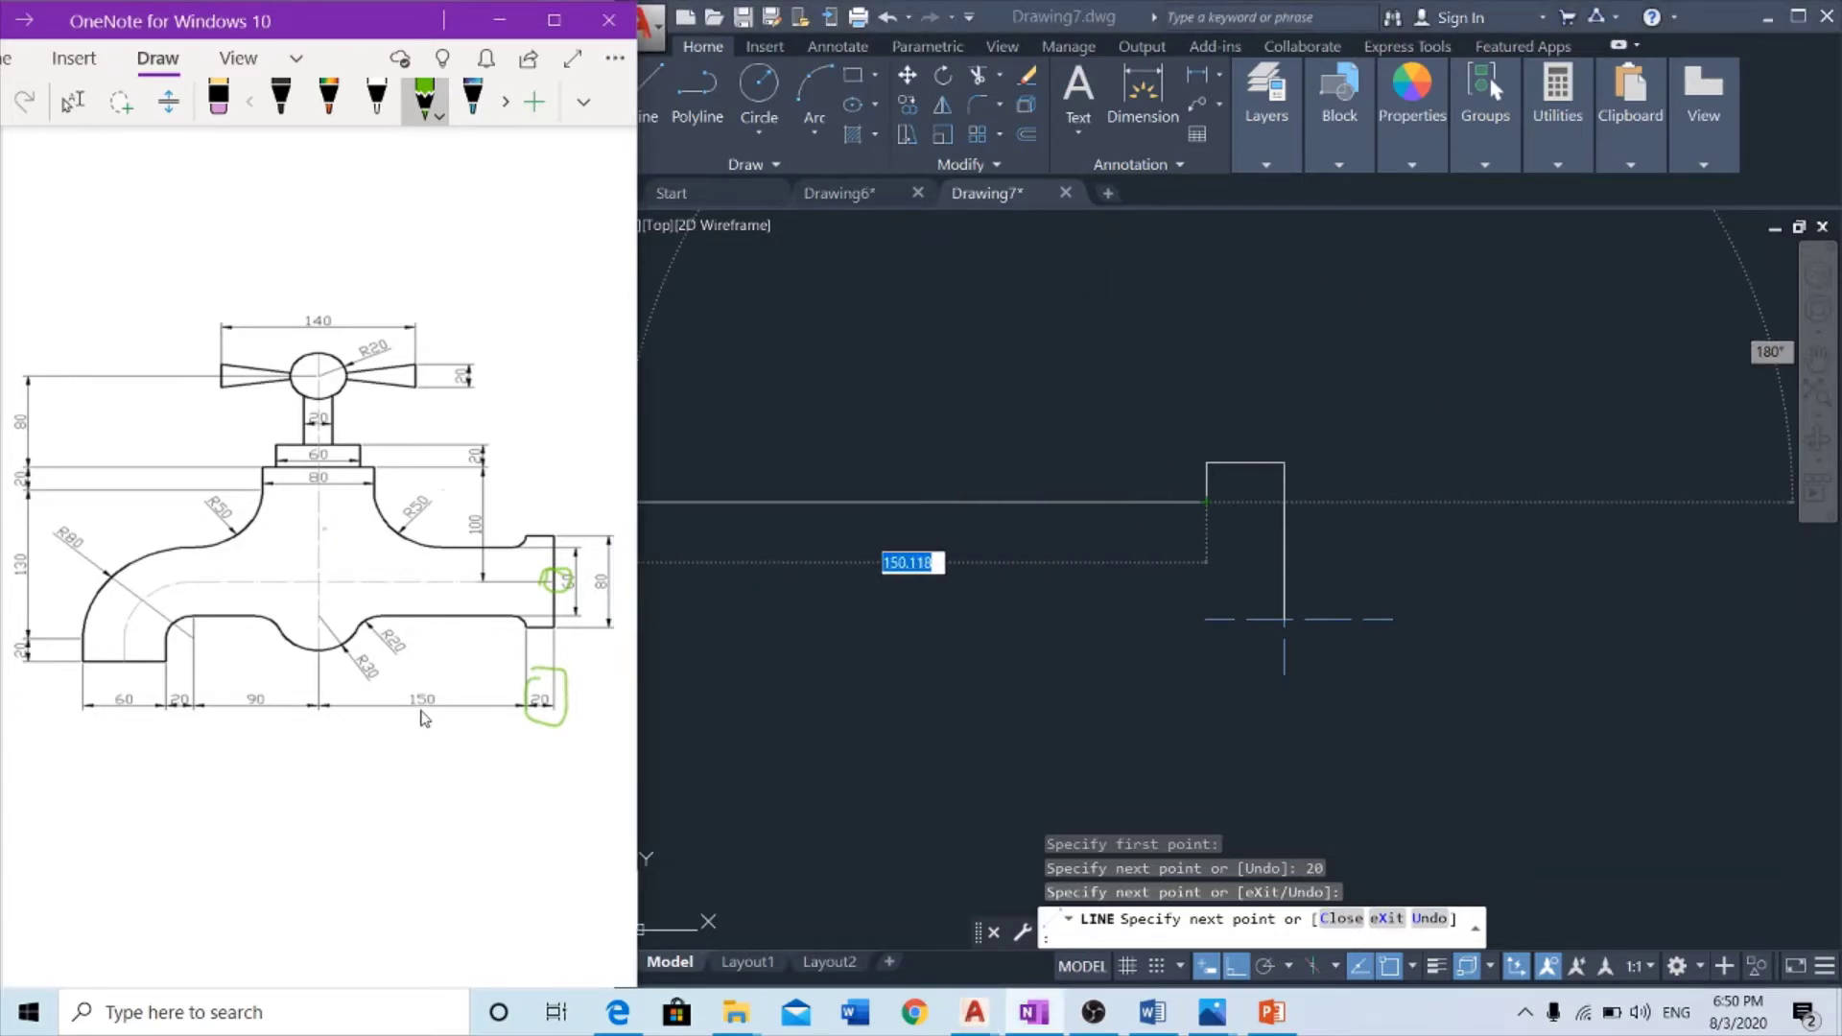
click(1106, 434)
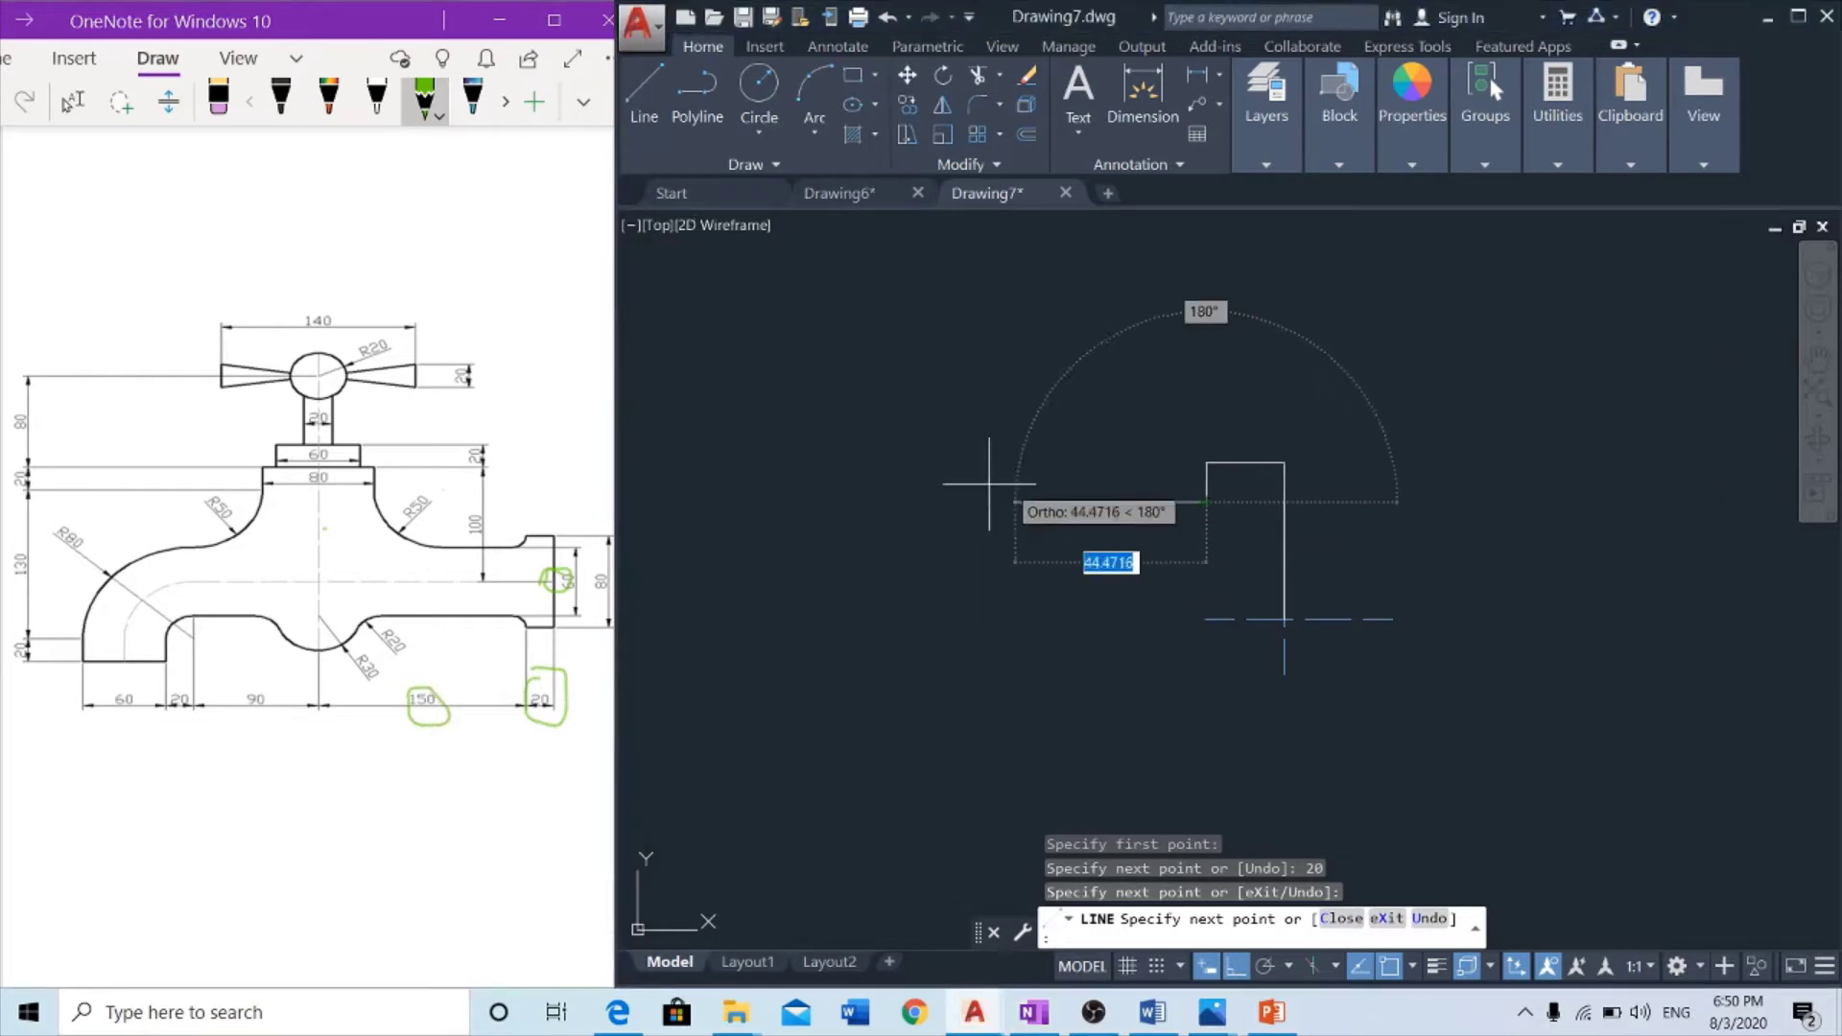
text(150)
key(Return)
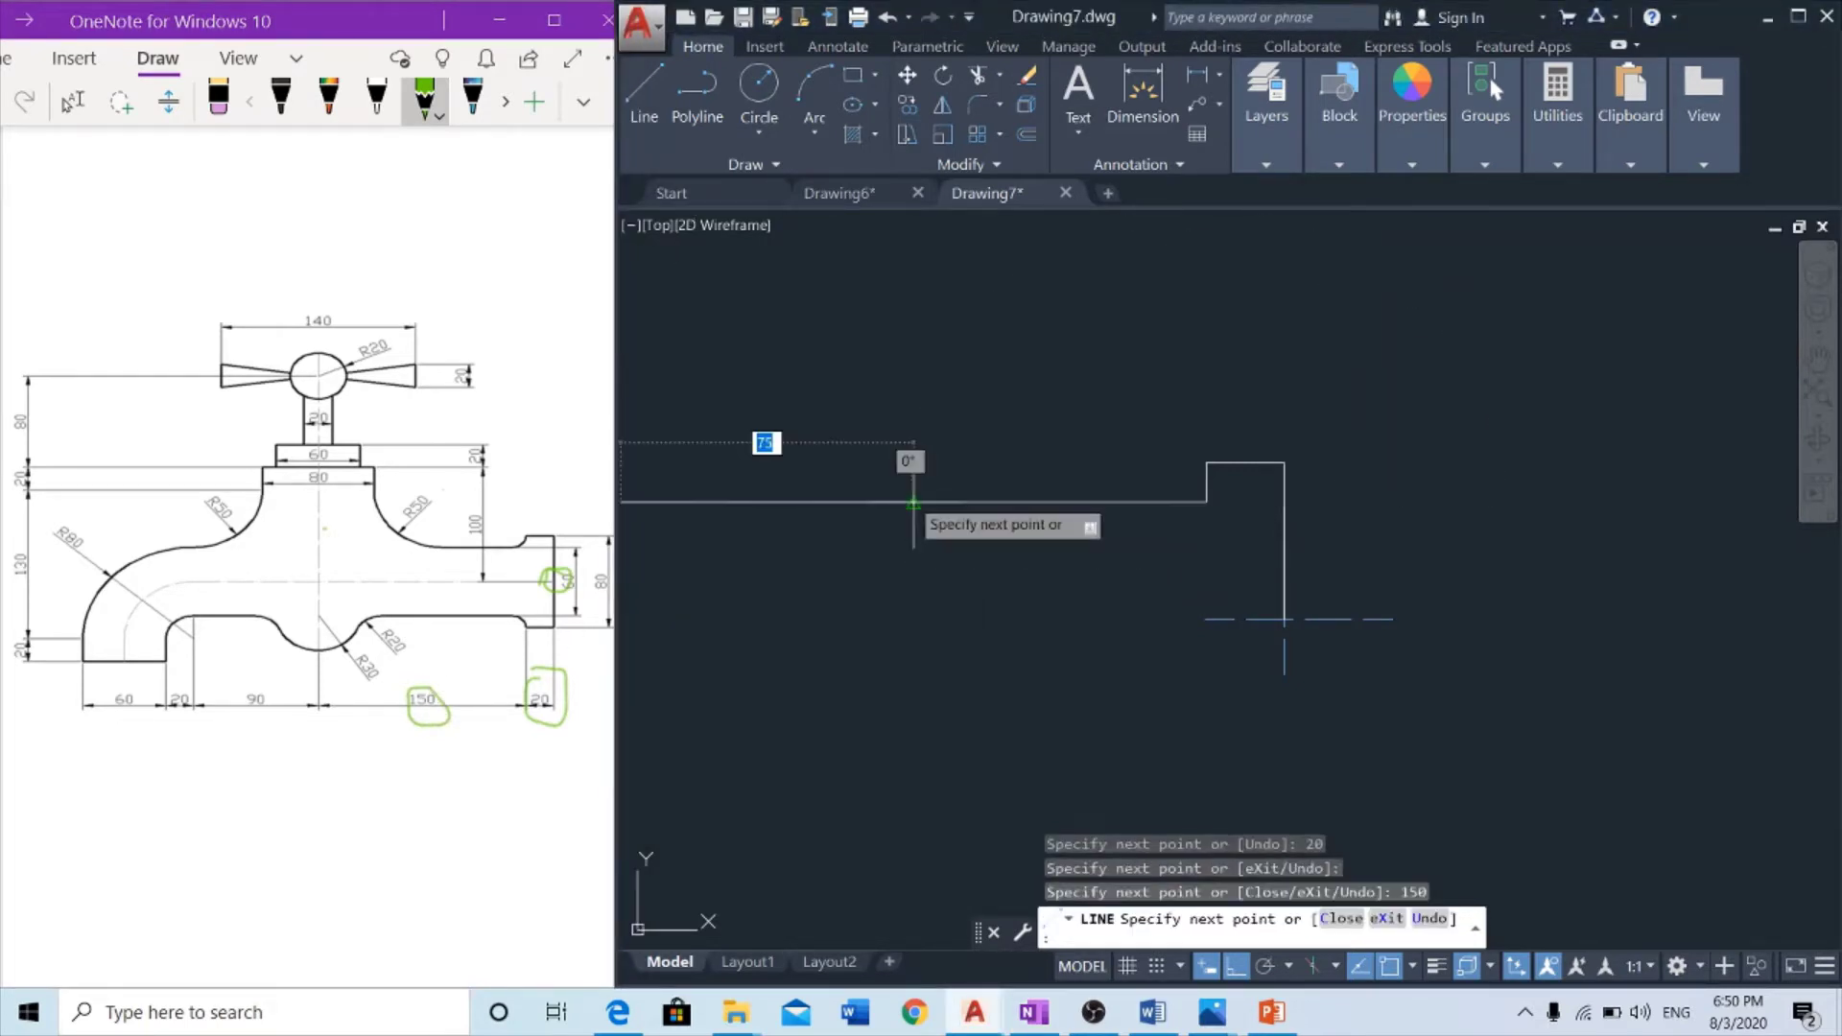
scroll(1091, 496, down, 4)
key(Escape)
scroll(980, 499, up, 2)
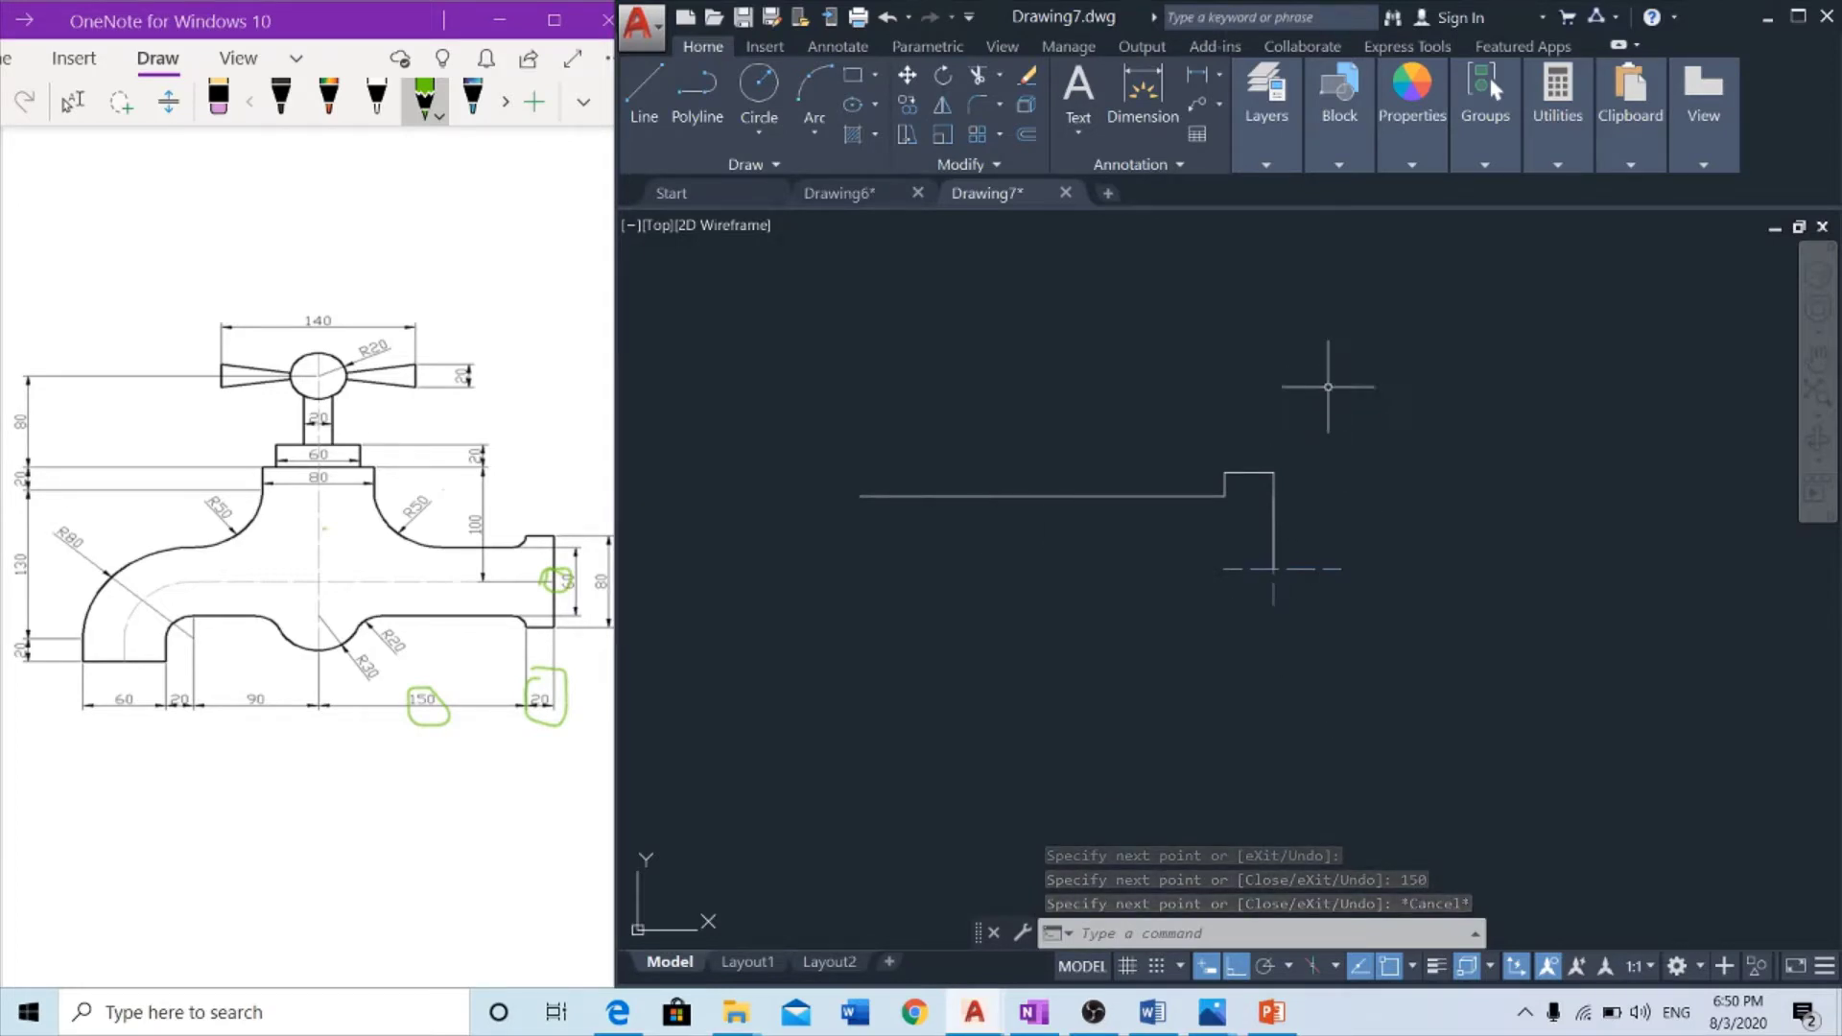
Mirror the upper outlet lines about the centreline, keeping the originals
click(1324, 420)
click(1200, 527)
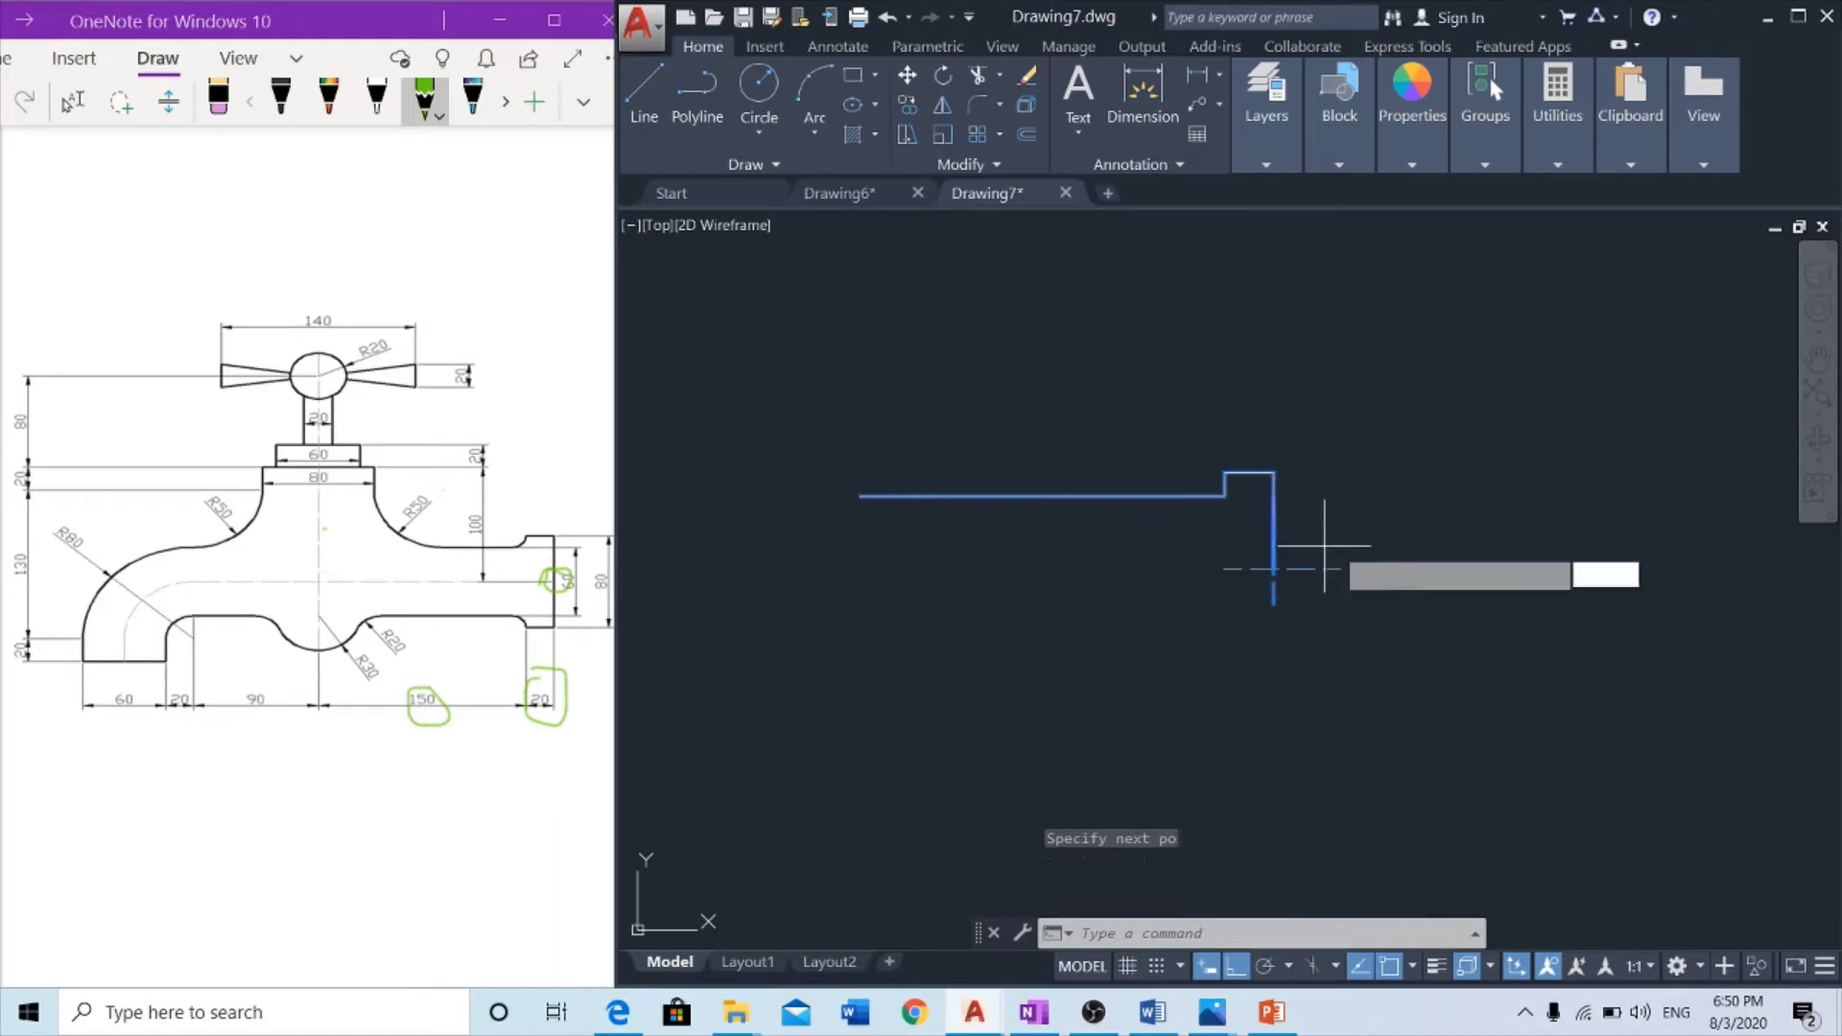
text(mi)
key(Return)
click(1274, 569)
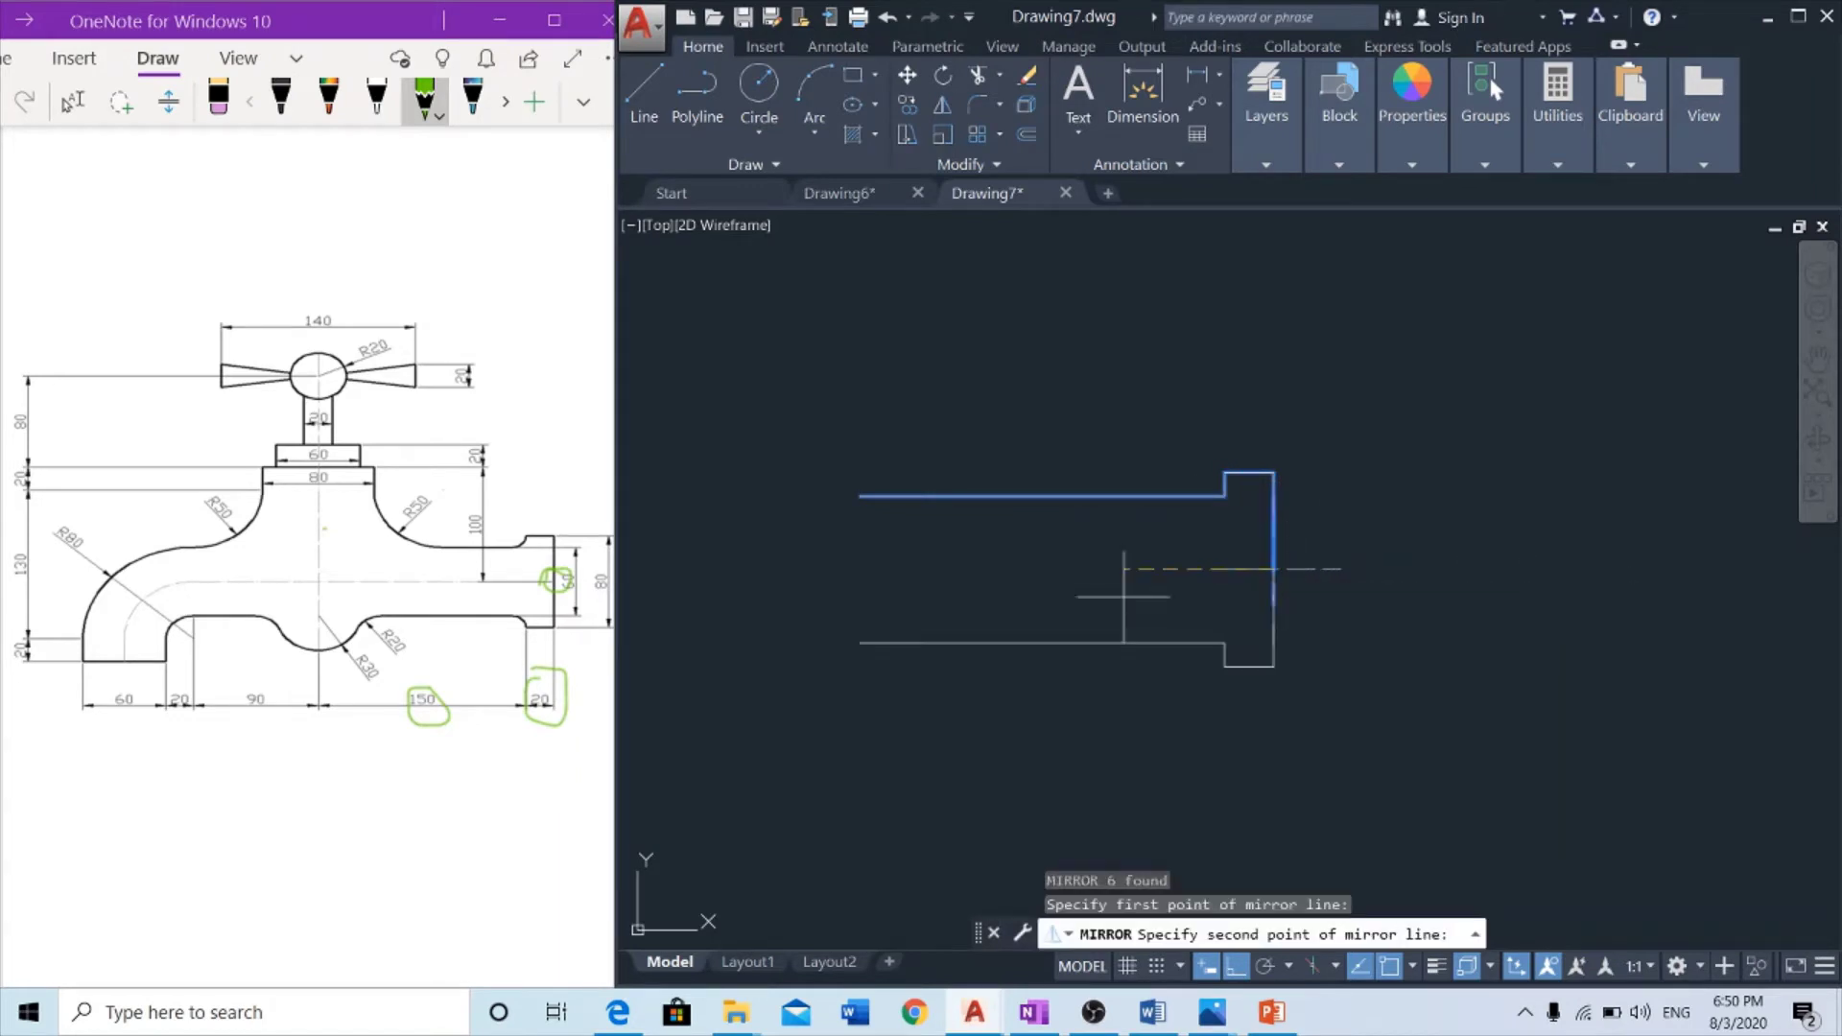
click(898, 628)
key(Return)
Set the fillet radius to 10
text(f)
key(Return)
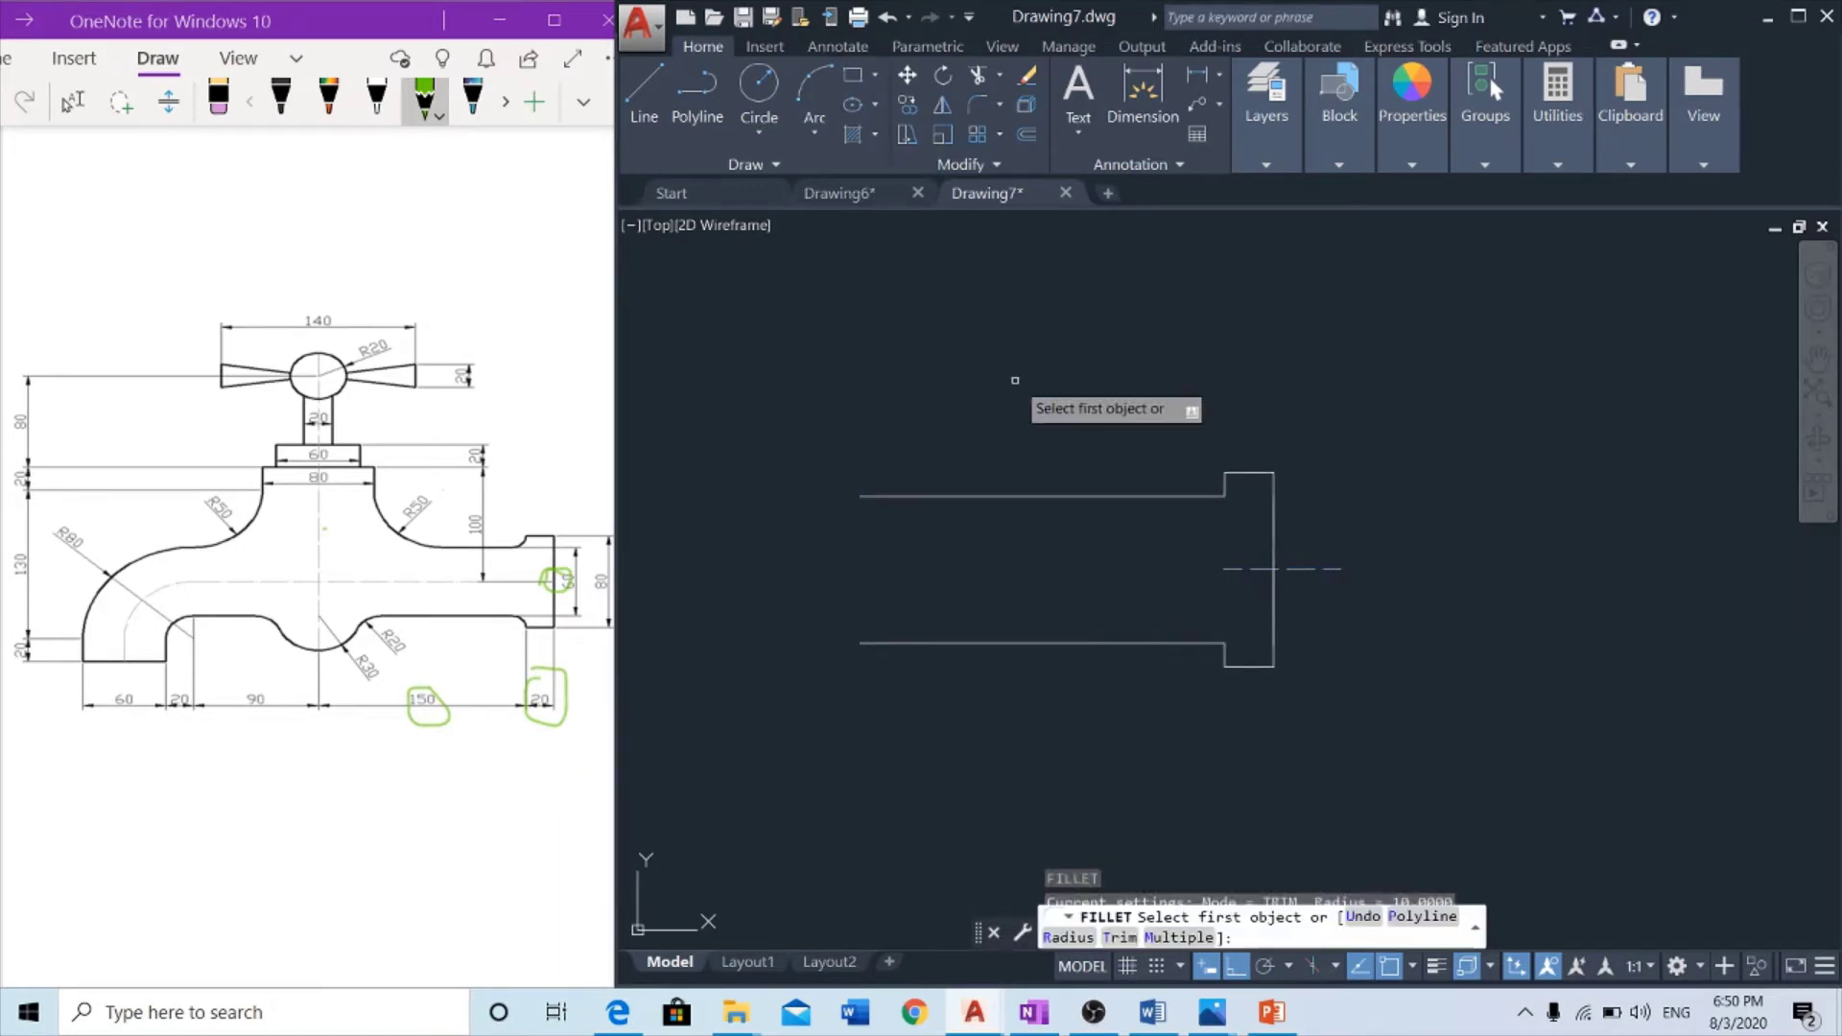
scroll(1199, 461, up, 4)
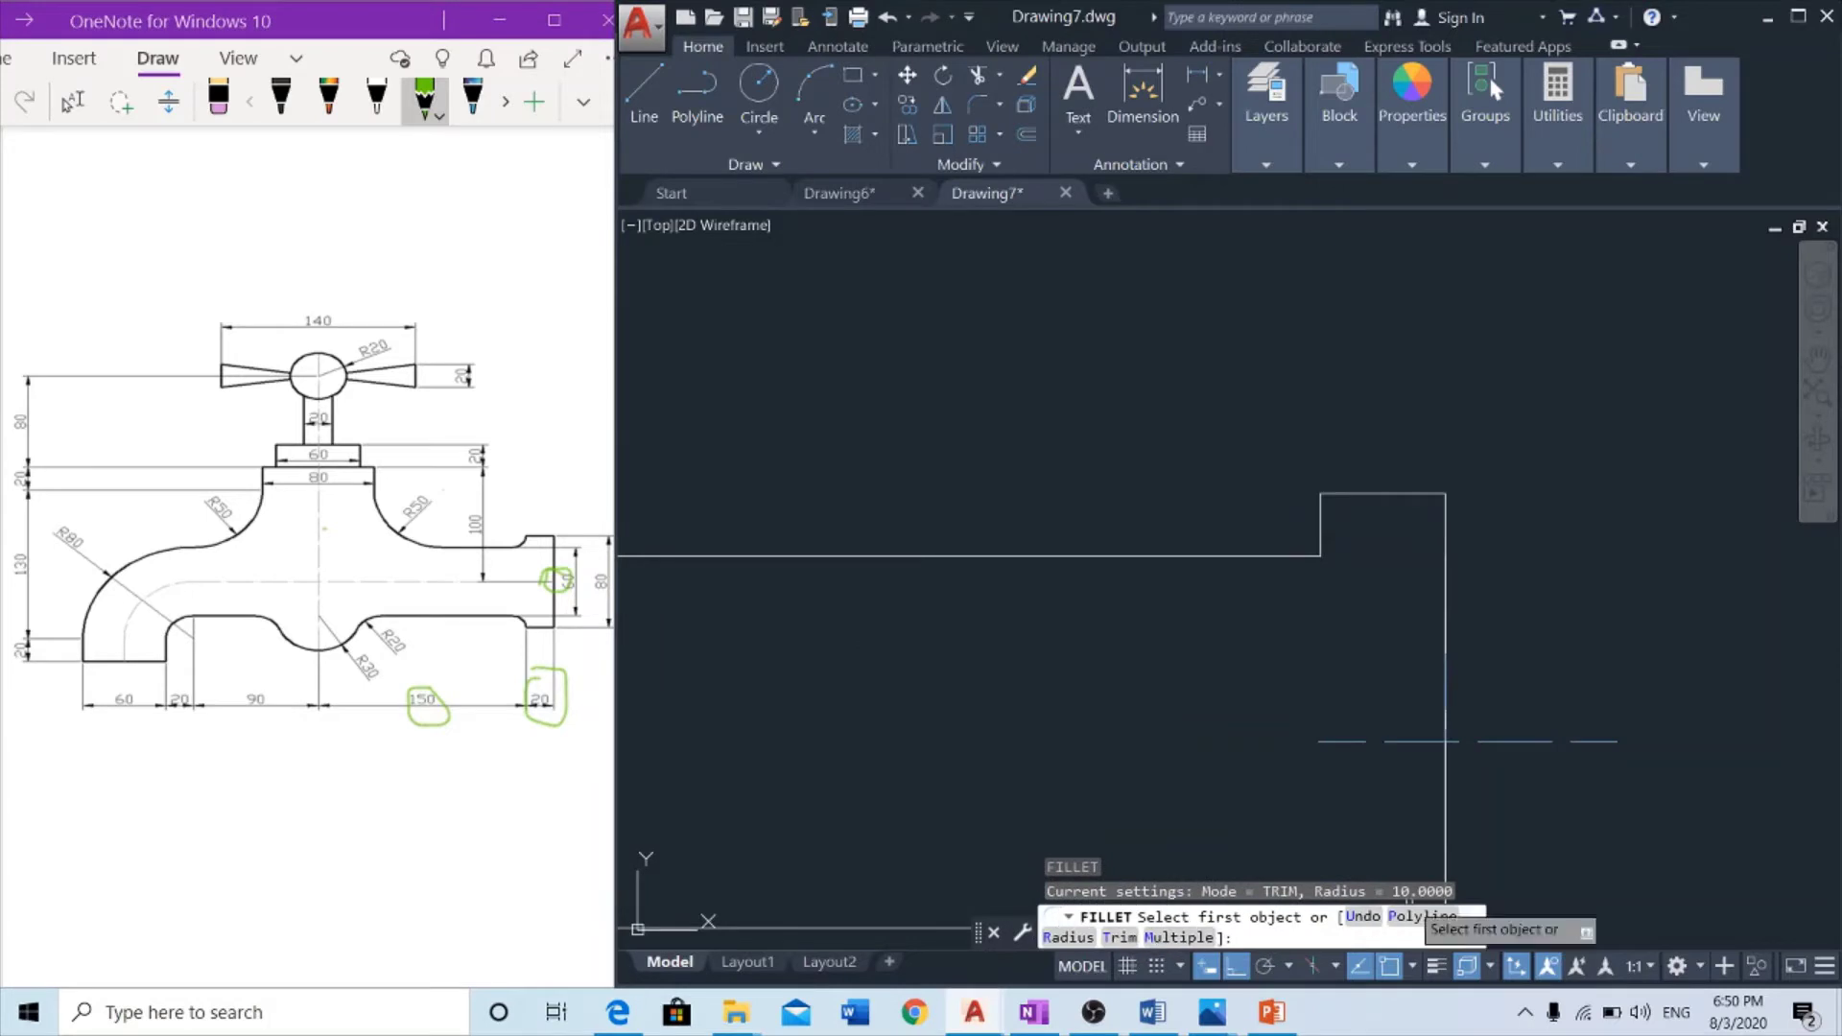
click(1068, 937)
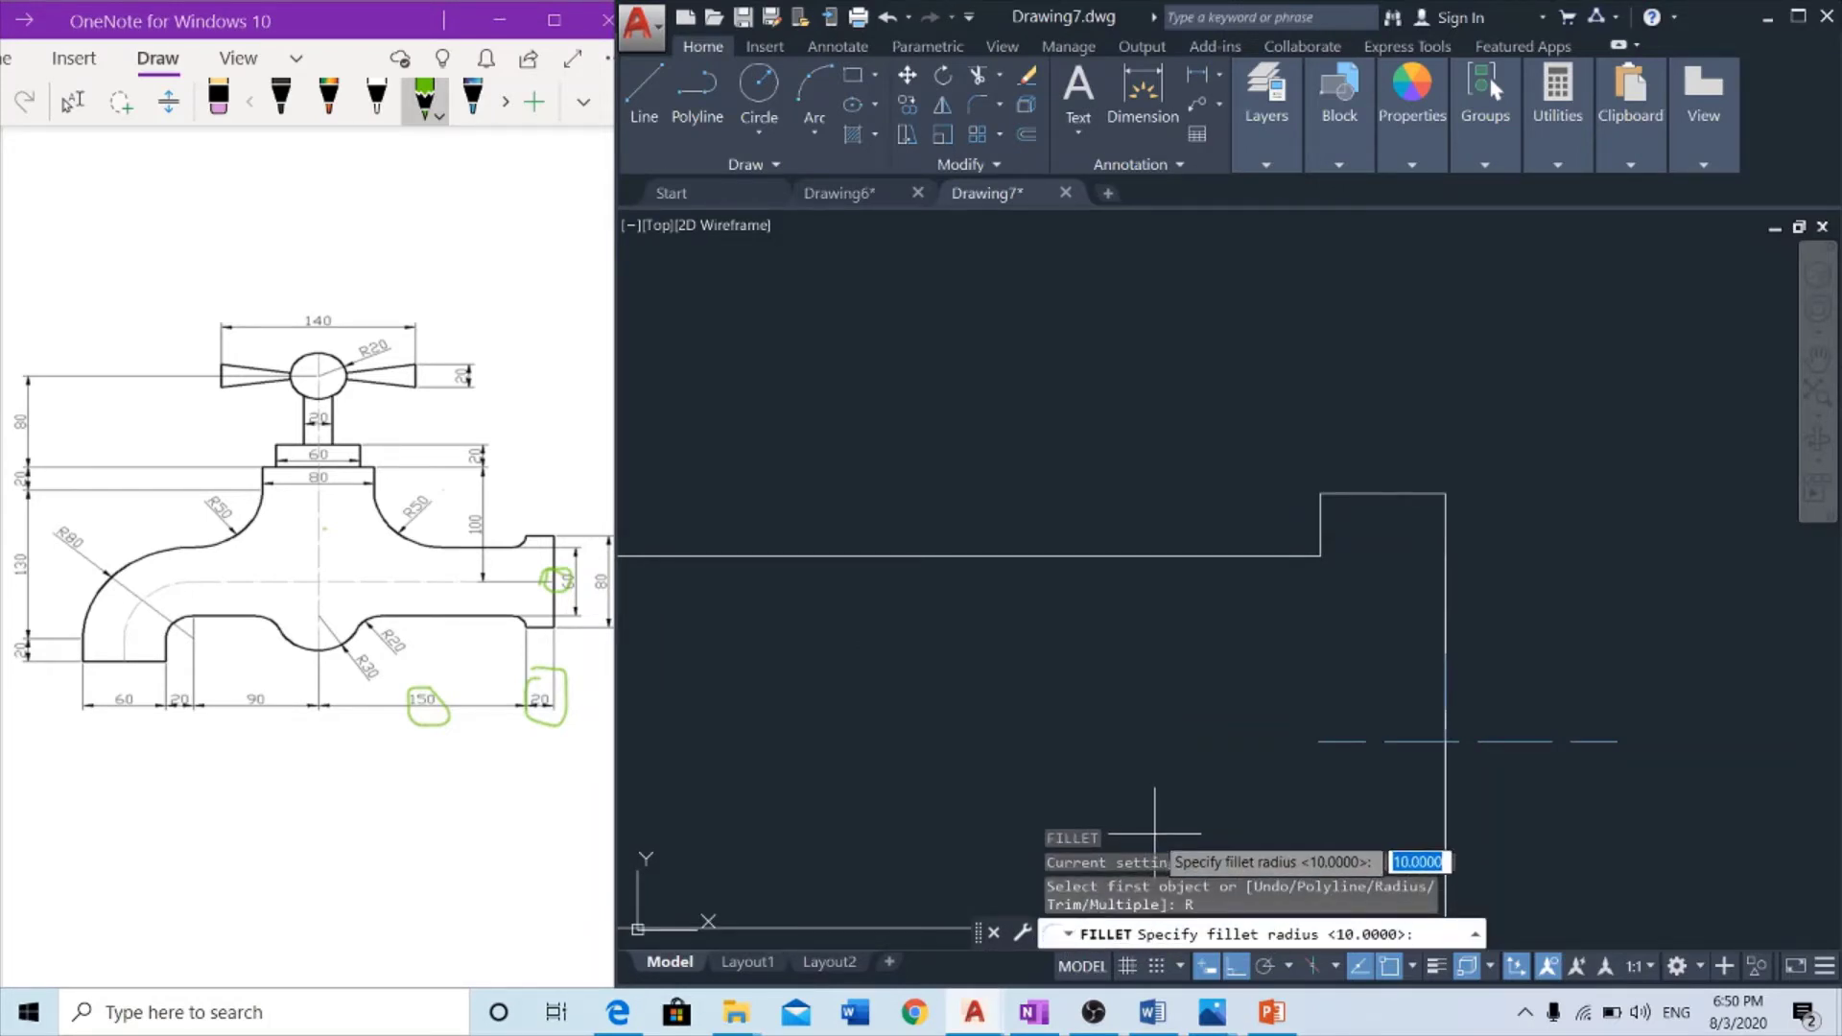
scroll(1307, 592, down, 5)
key(Escape)
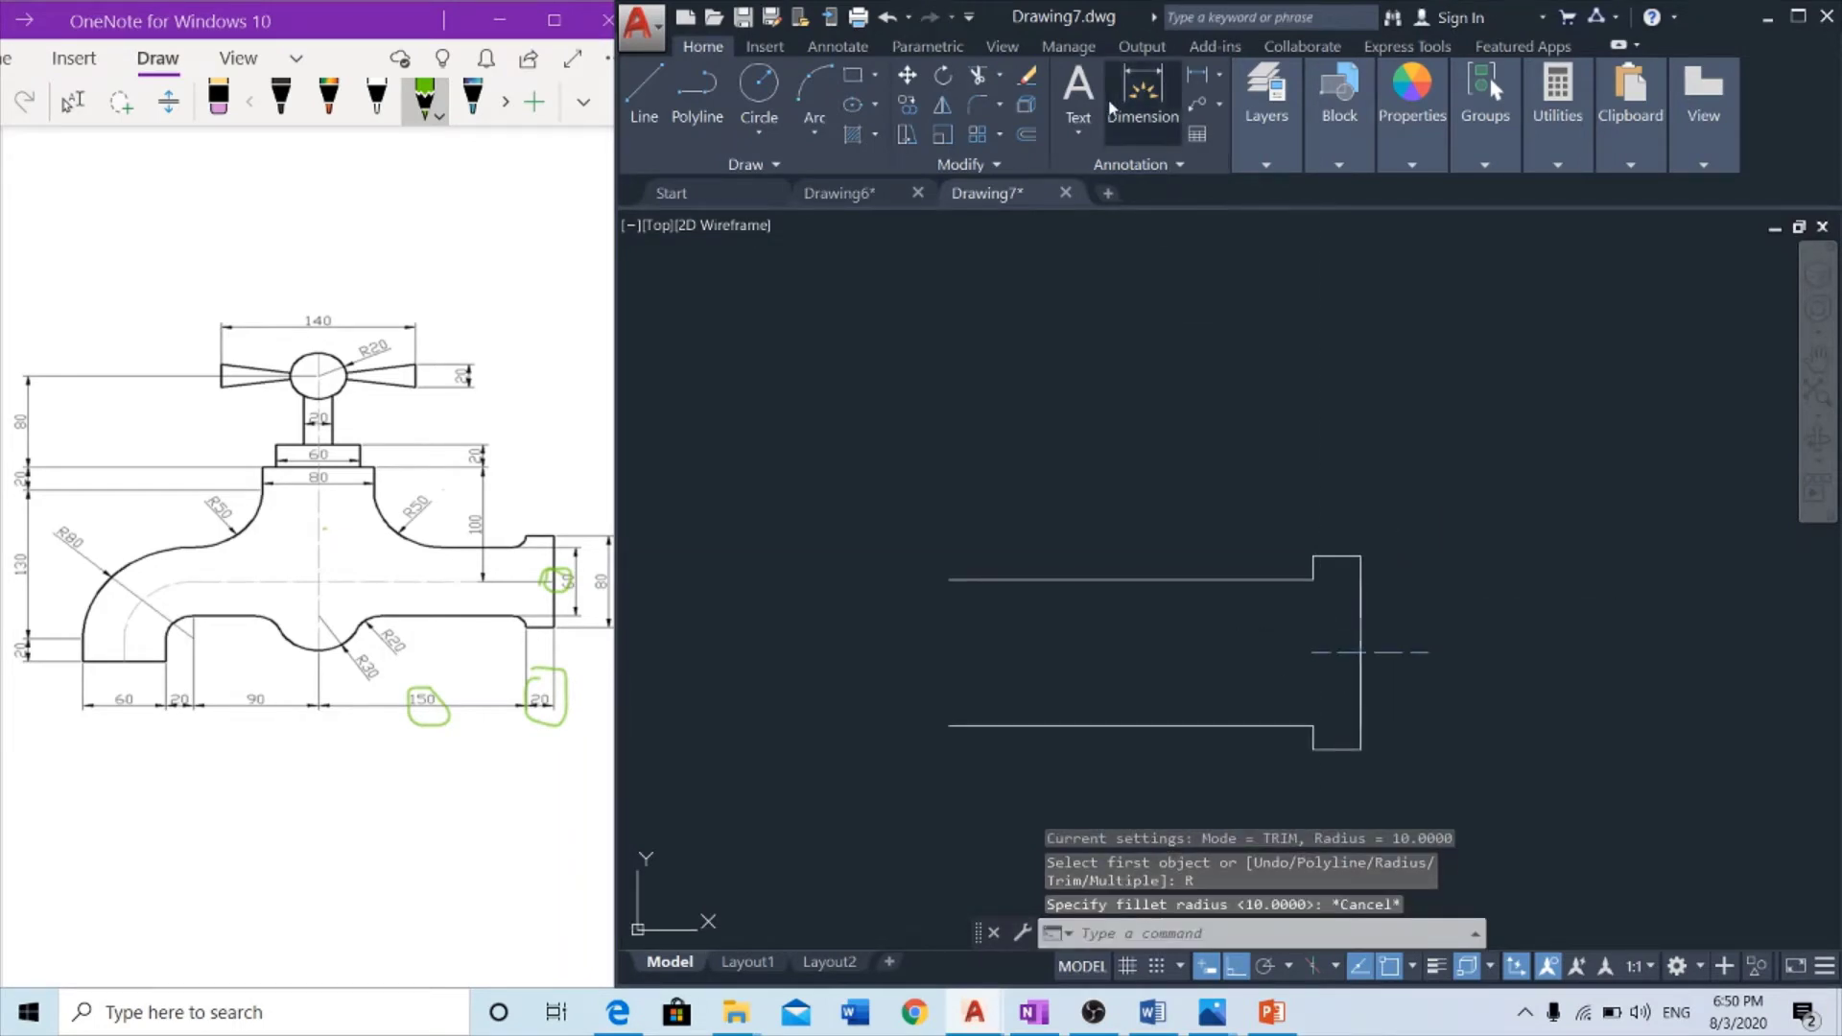
click(1142, 95)
scroll(1322, 572, up, 3)
key(Escape)
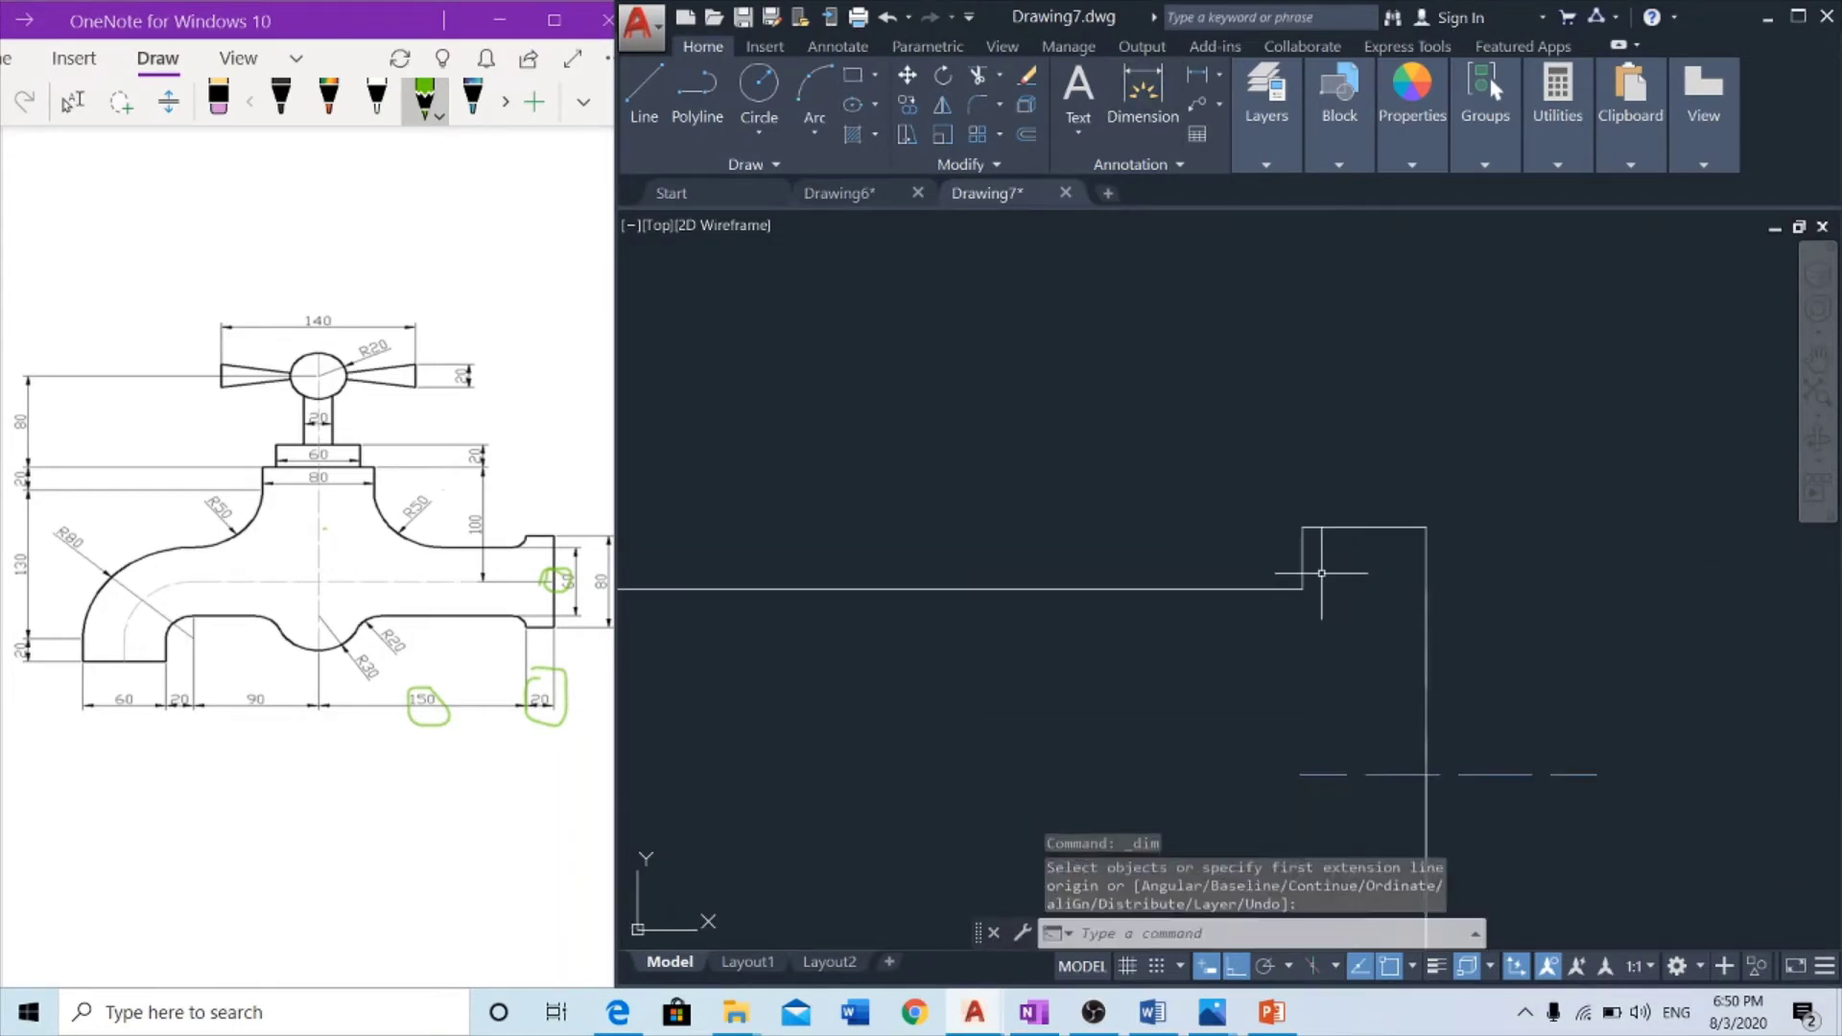
key(Return)
text(r)
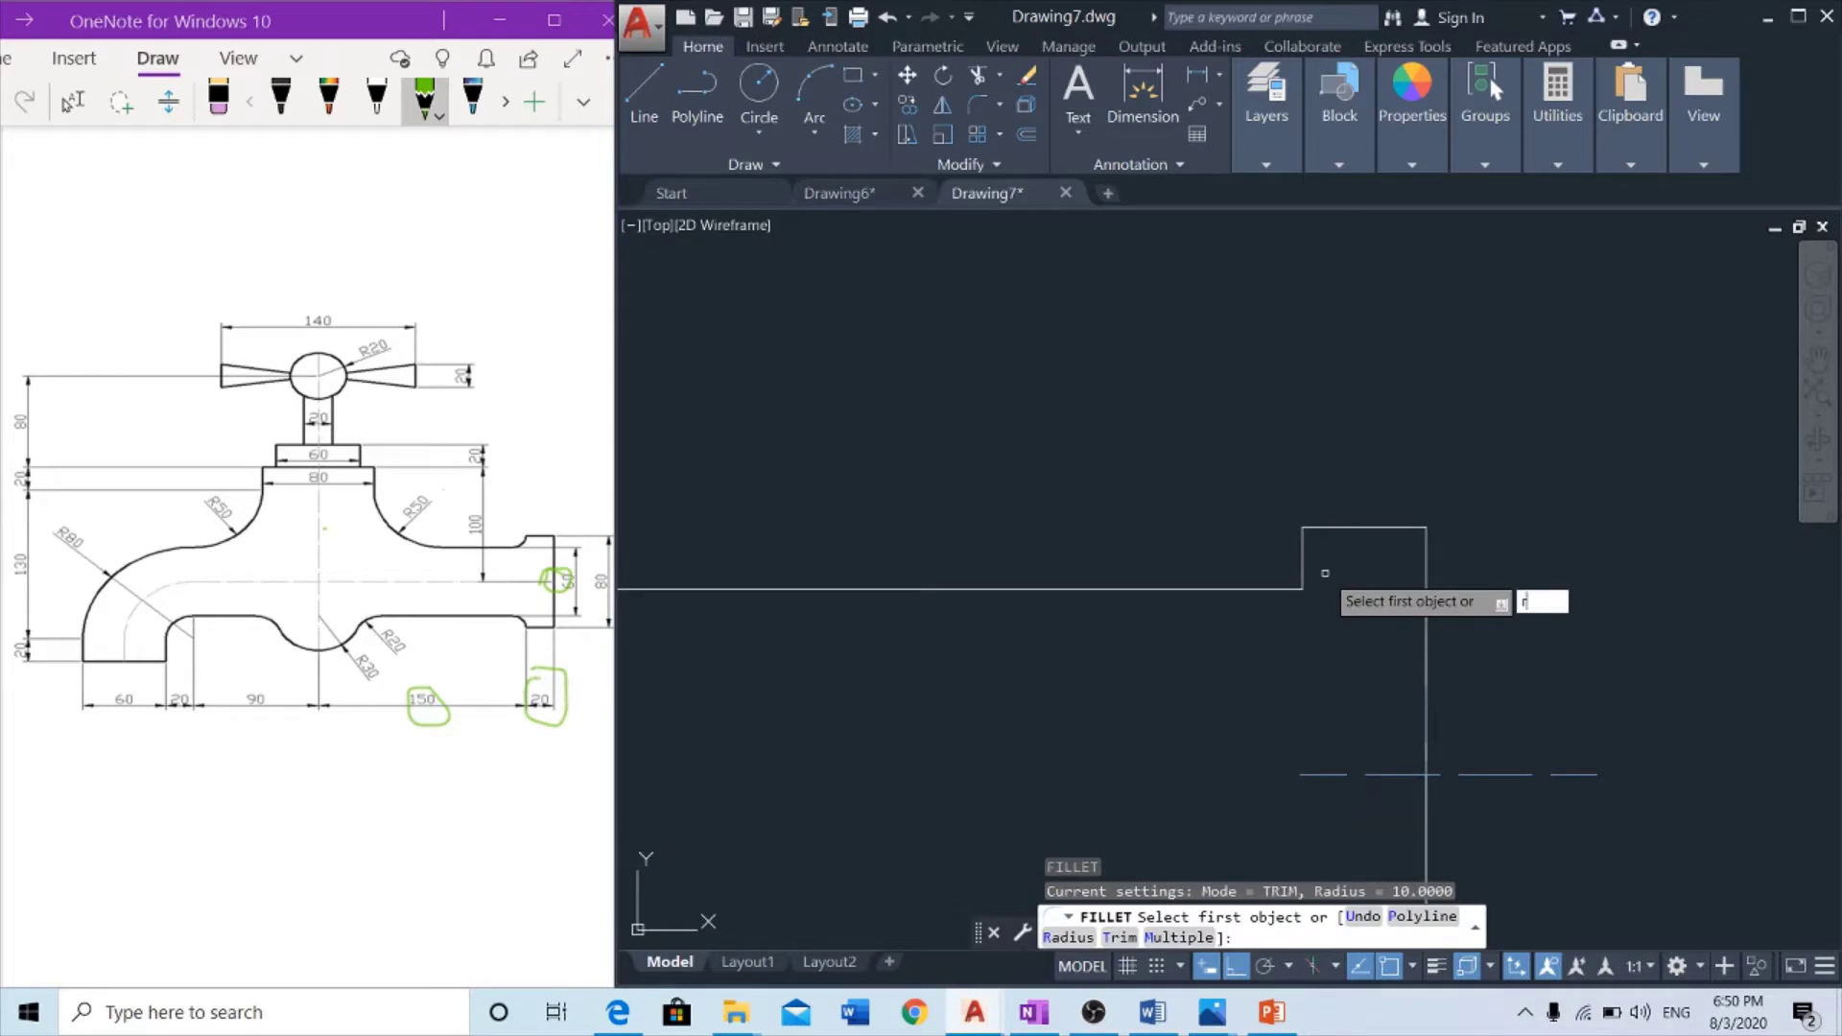
key(Return)
key(Return)
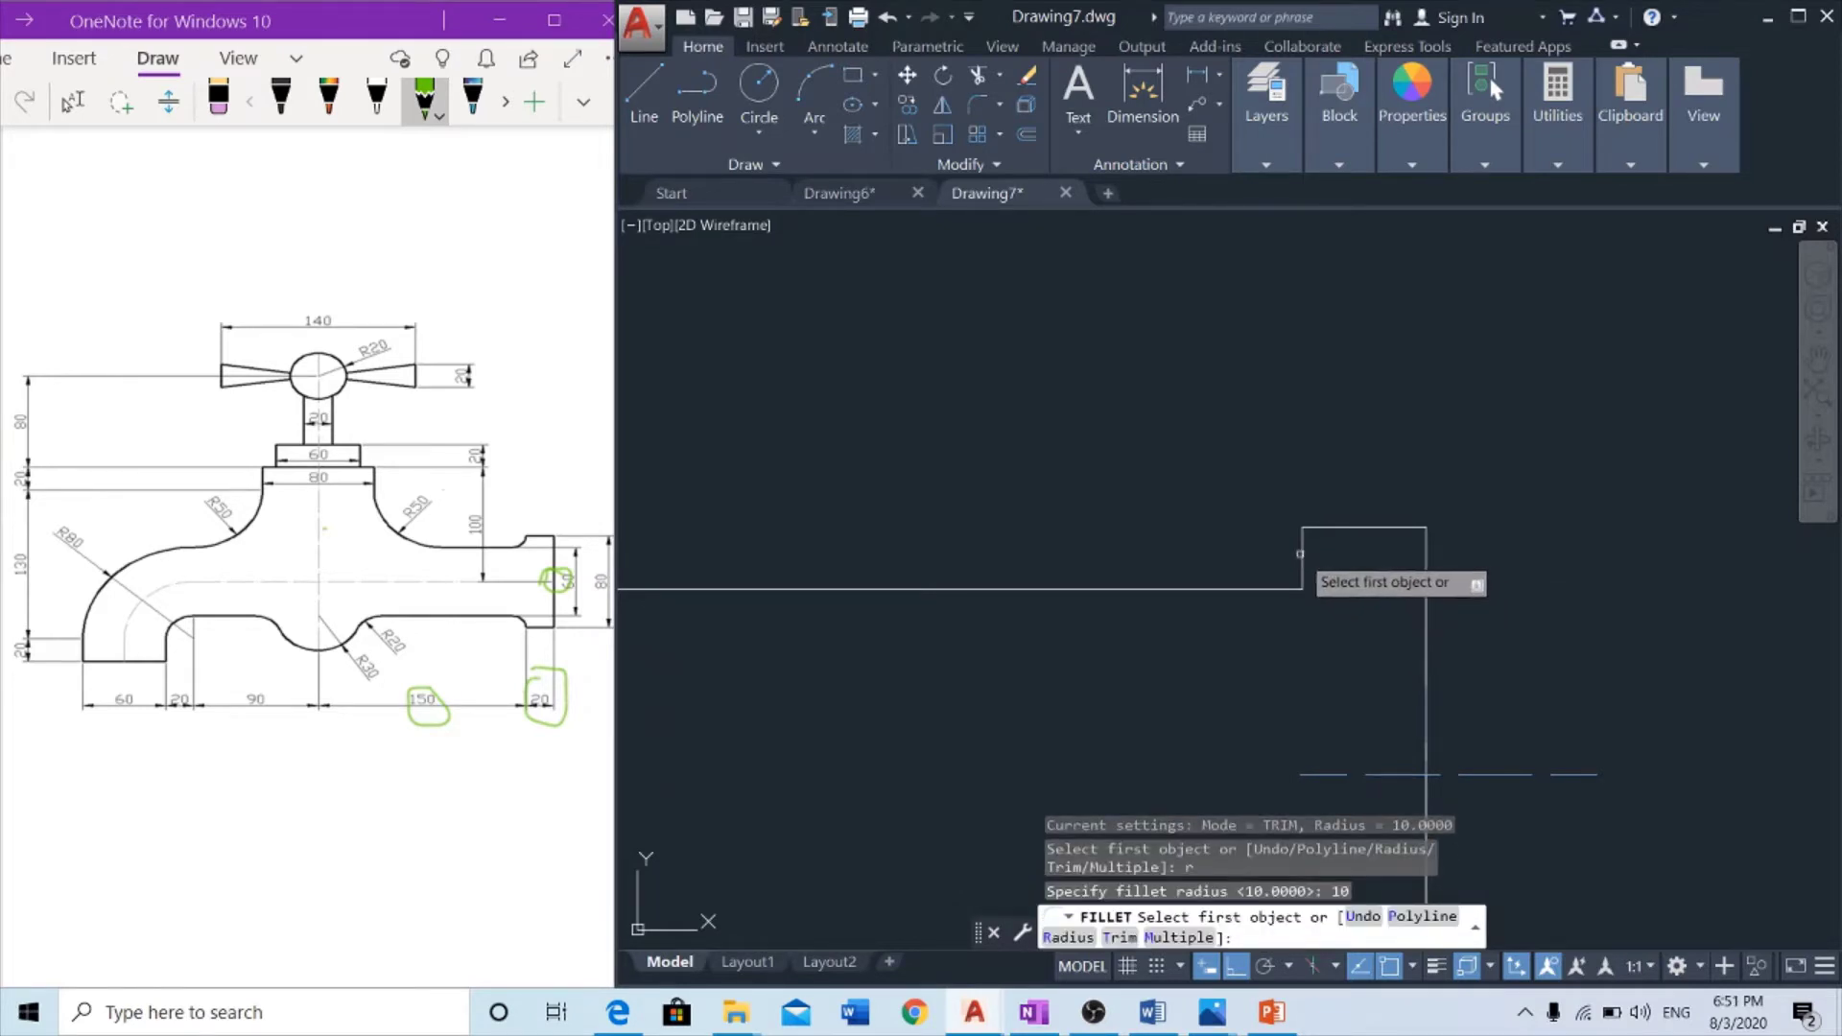
Round the top and bottom spout-to-collar corners with 10-unit fillets
click(1303, 559)
click(1258, 588)
scroll(1469, 576, down, 2)
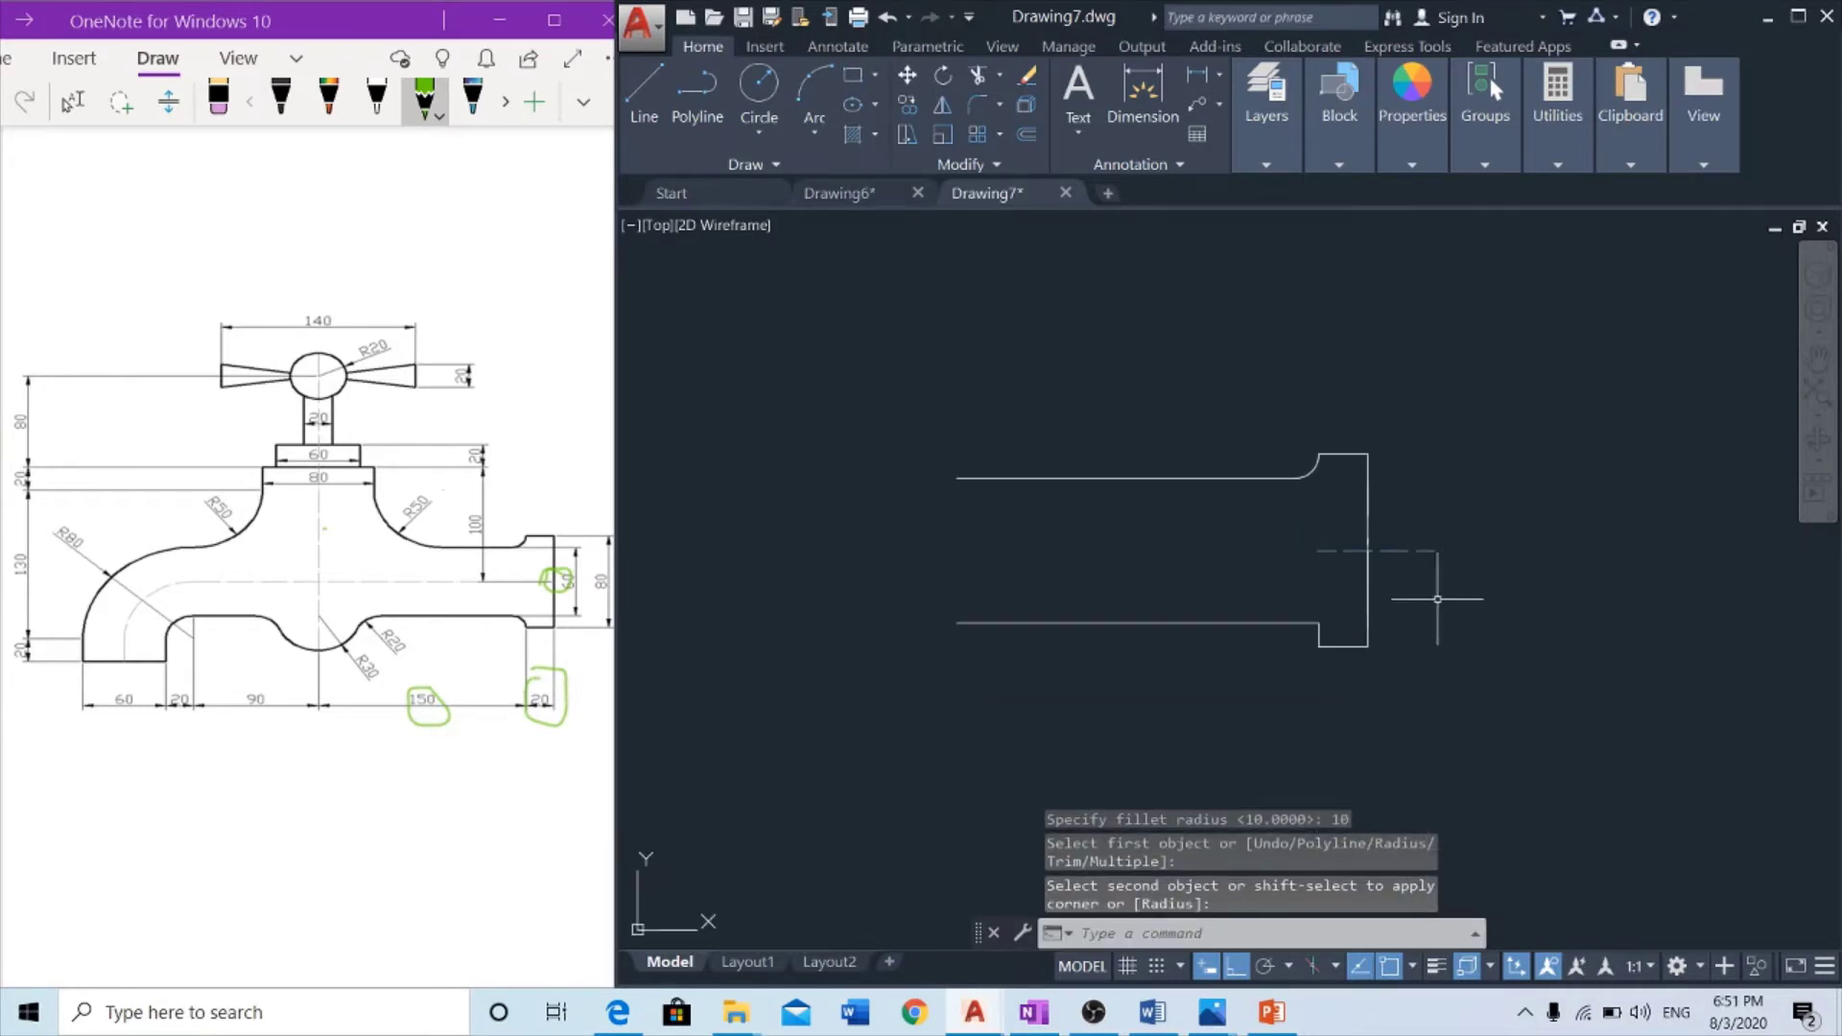
key(Return)
scroll(1281, 600, up, 2)
click(1281, 600)
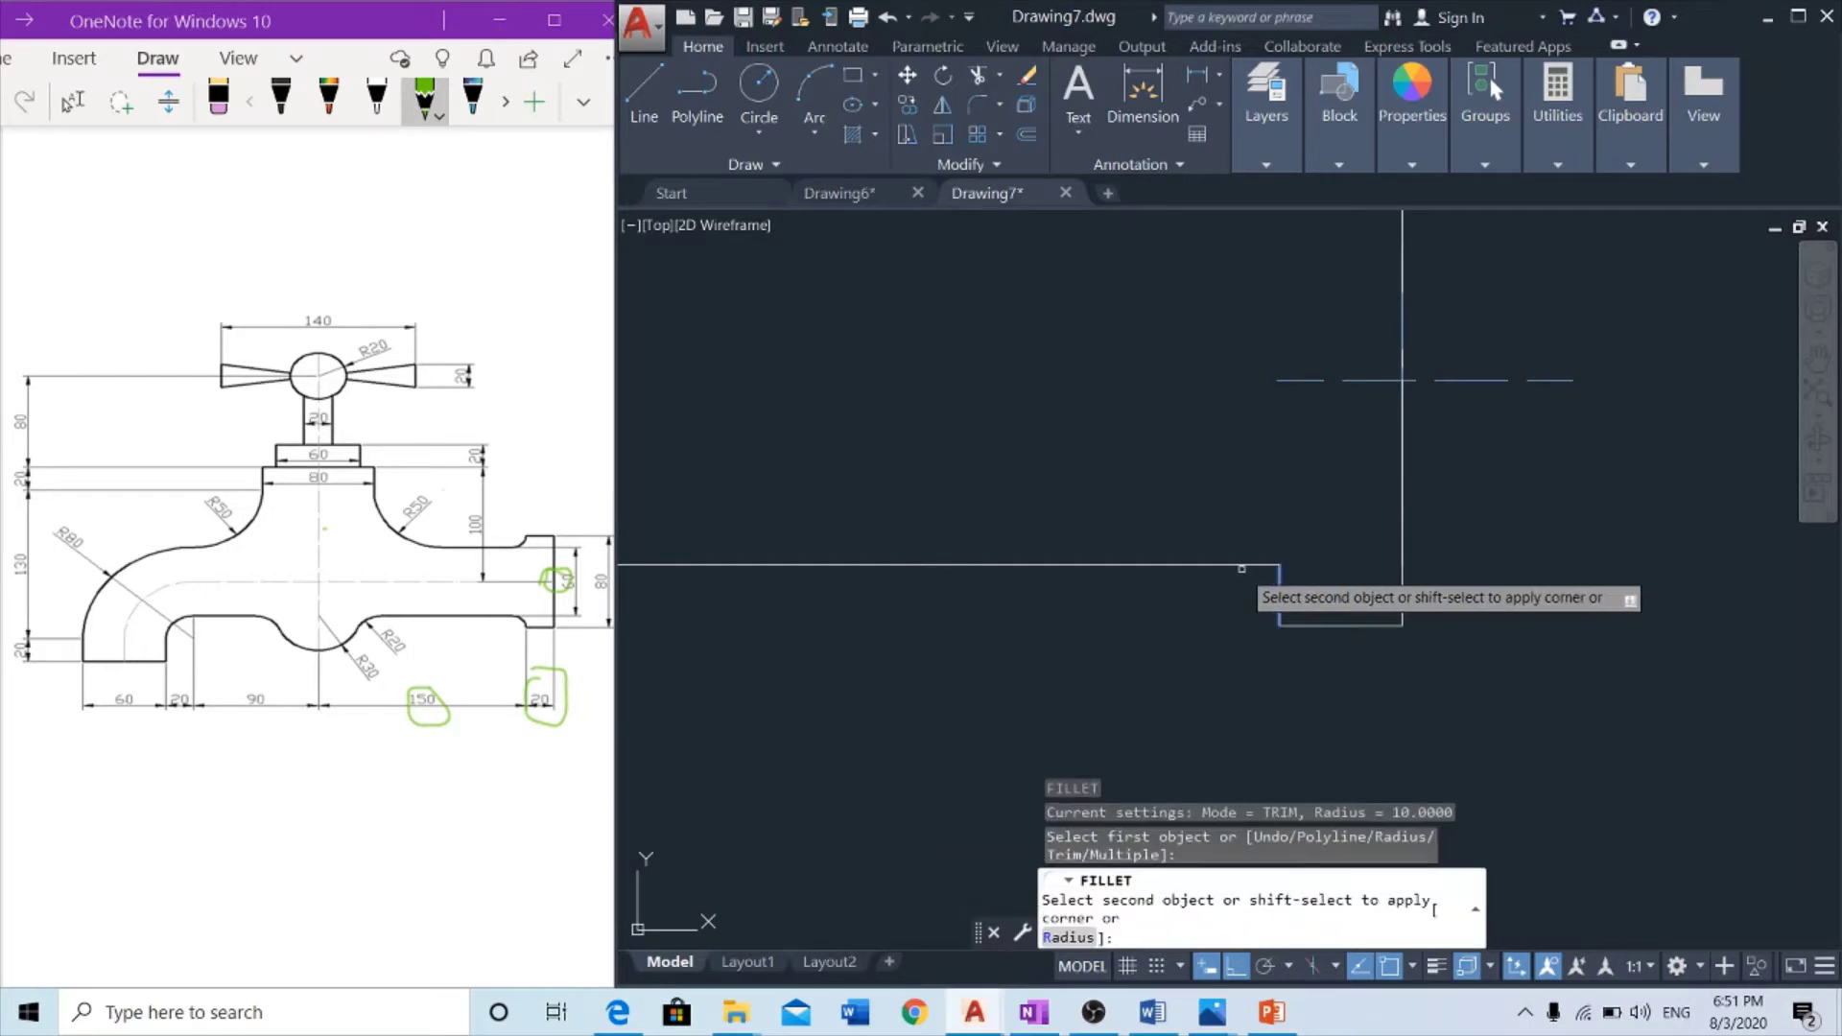
click(1248, 573)
scroll(1248, 576, down, 1)
key(Escape)
key(Escape)
key(Escape)
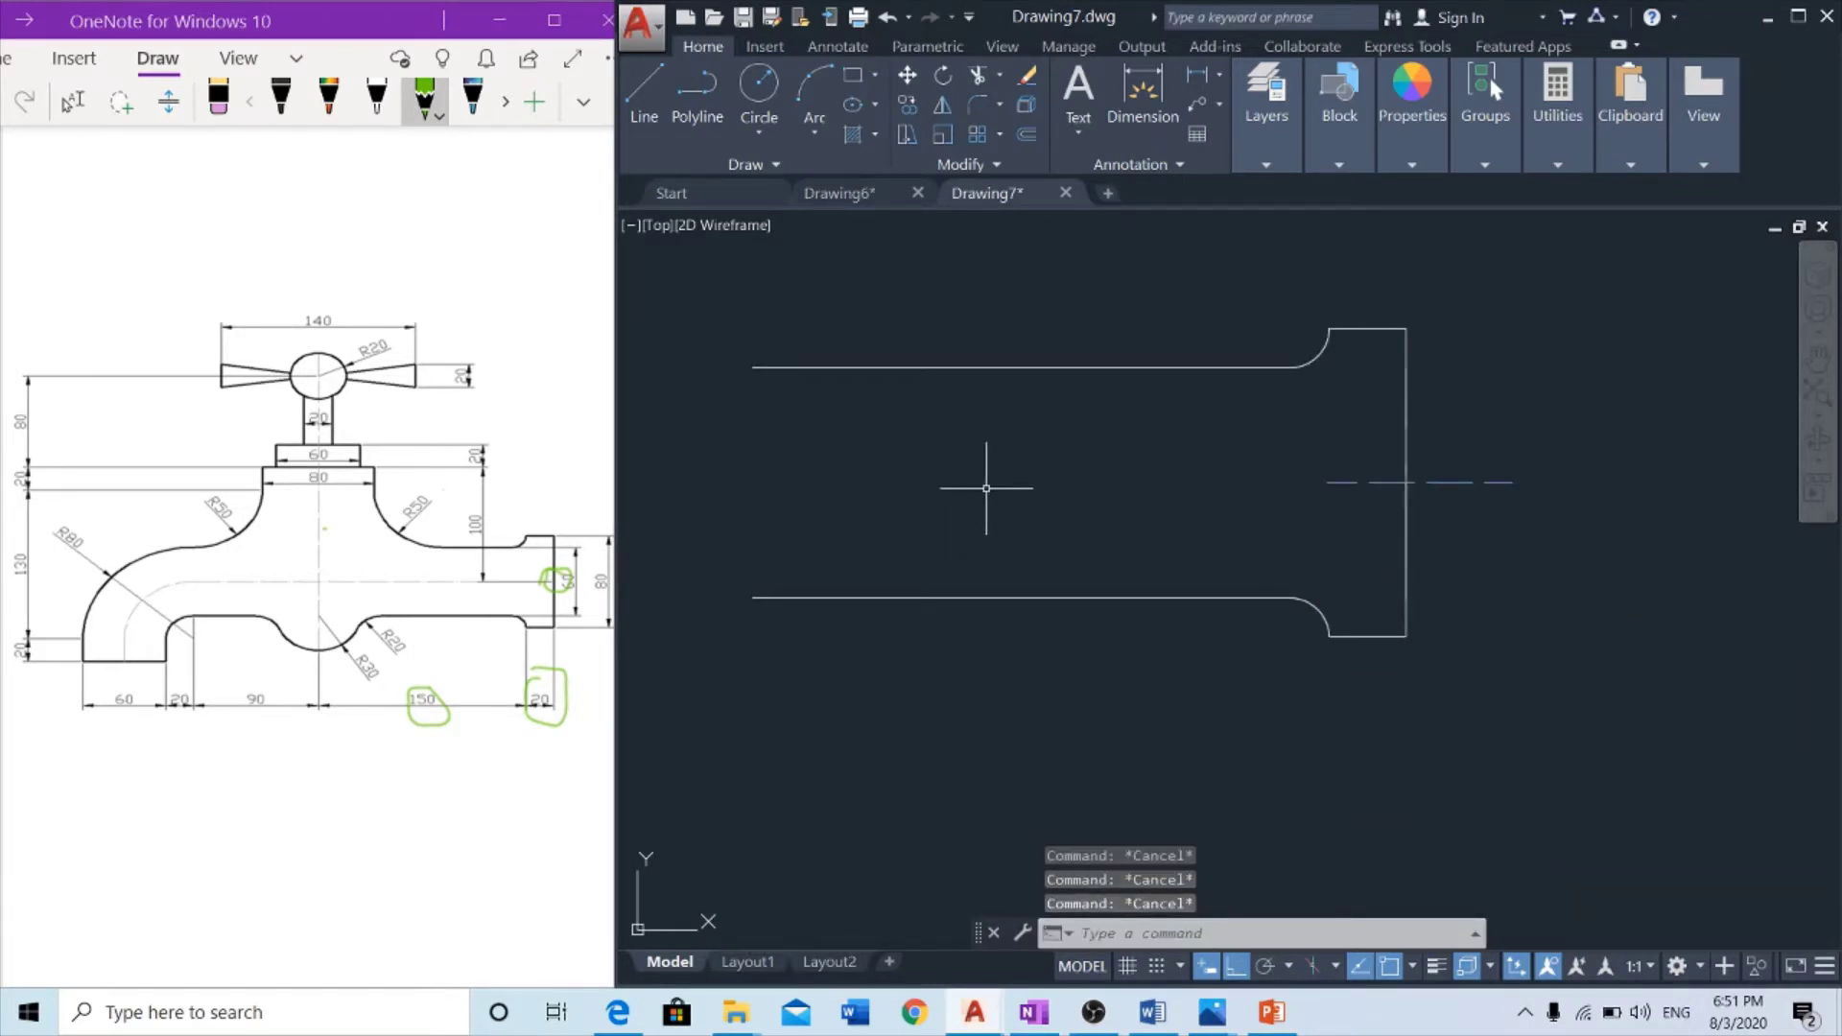
Draw a 100-unit vertical line up from the midpoint of the outlet's left end
scroll(1180, 419, down, 2)
middle_drag(1032, 433, 1063, 513)
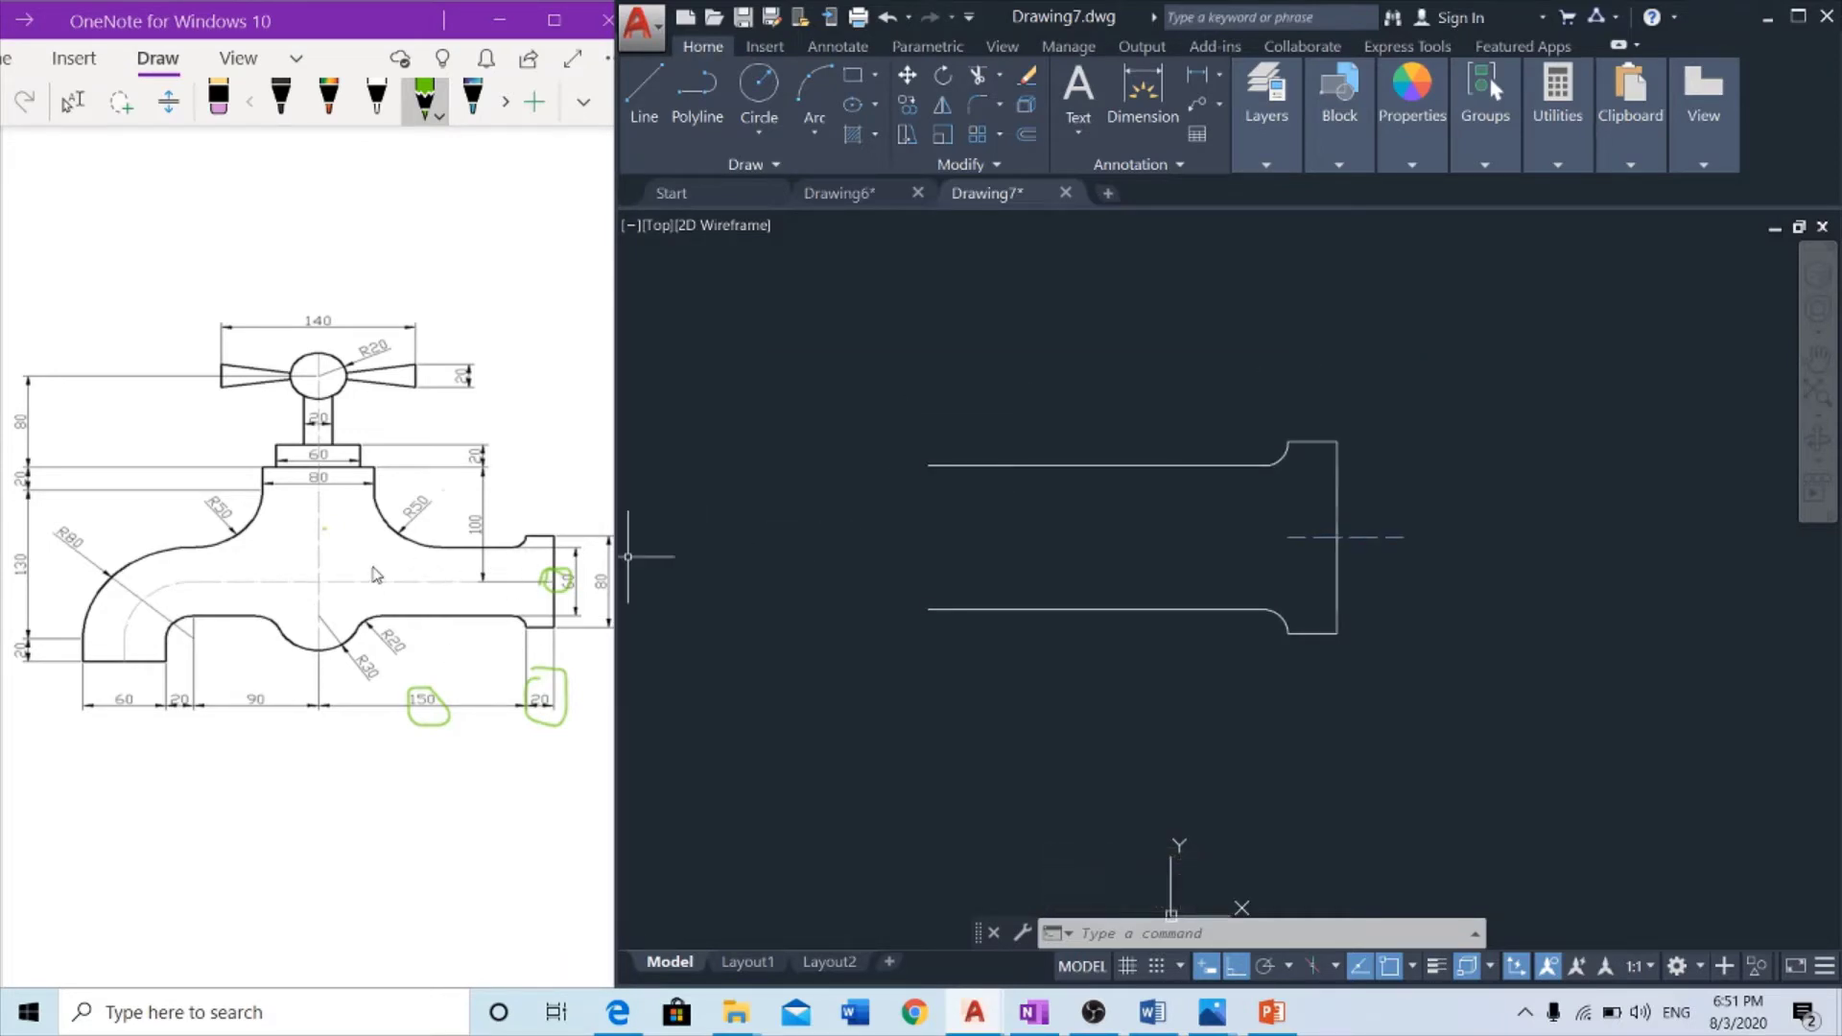
drag(331, 572, 310, 588)
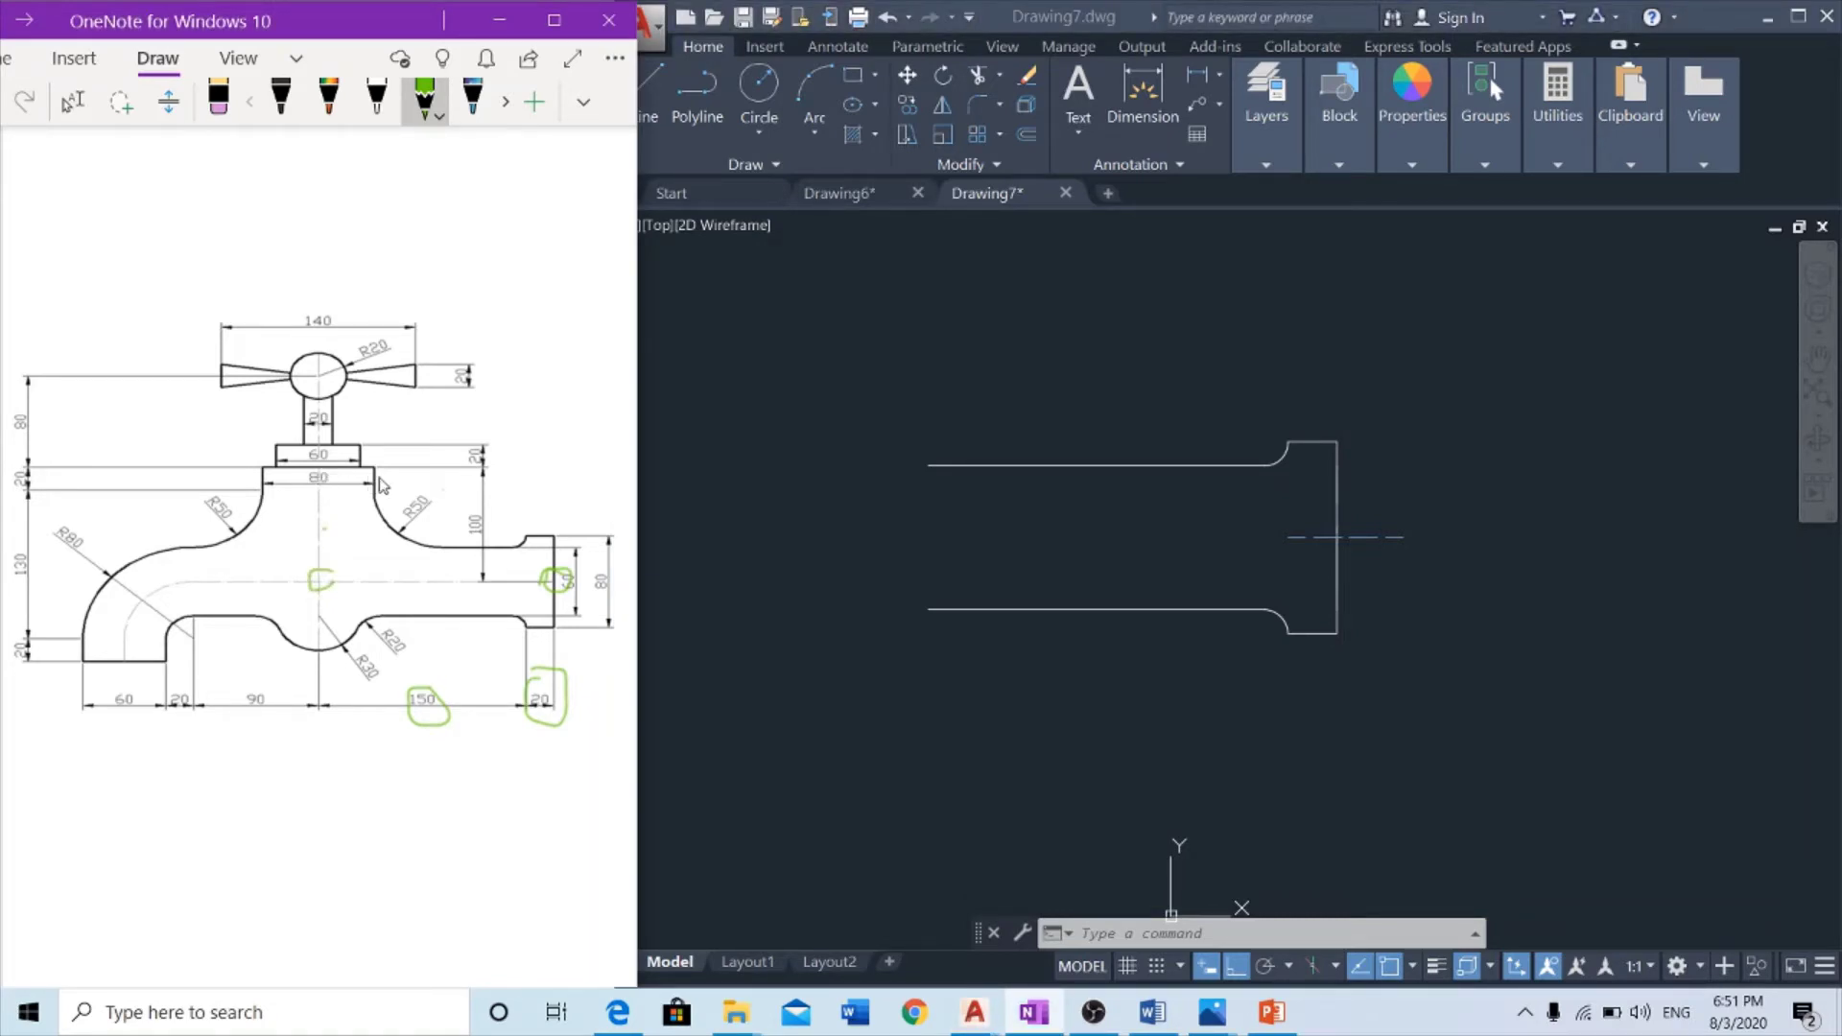
click(993, 529)
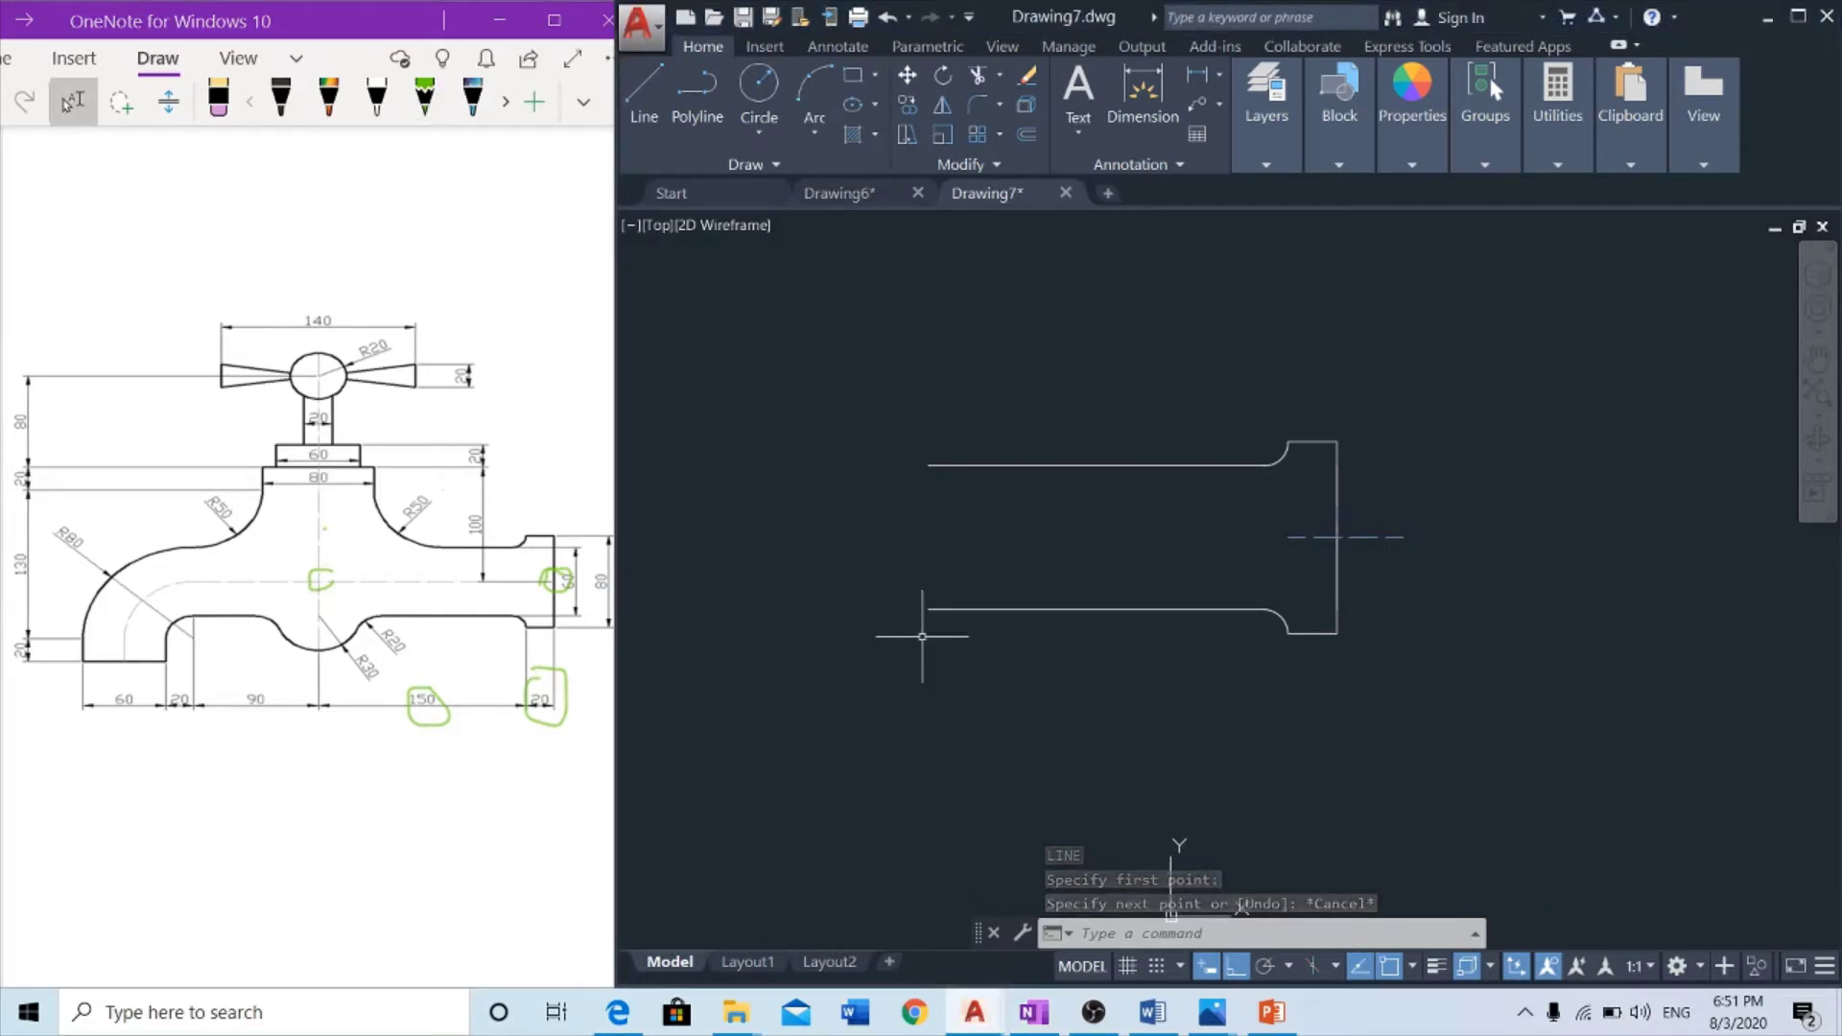
key(Return)
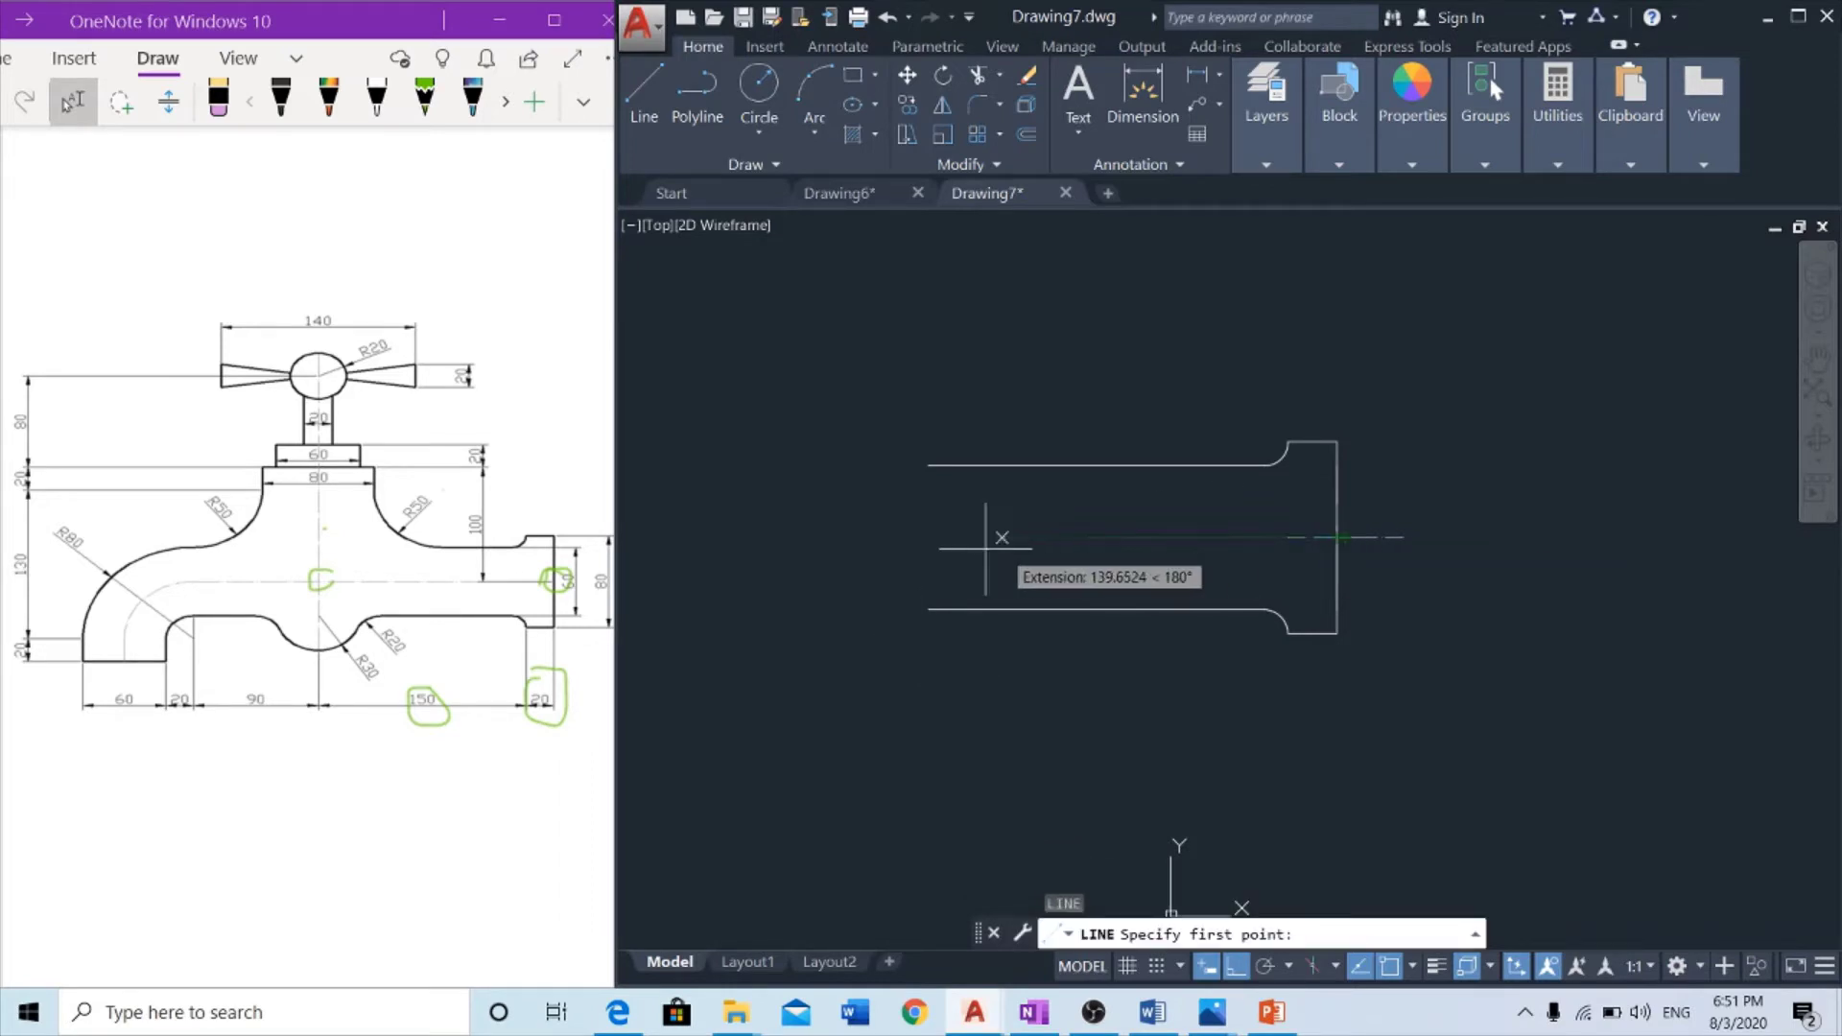
click(928, 538)
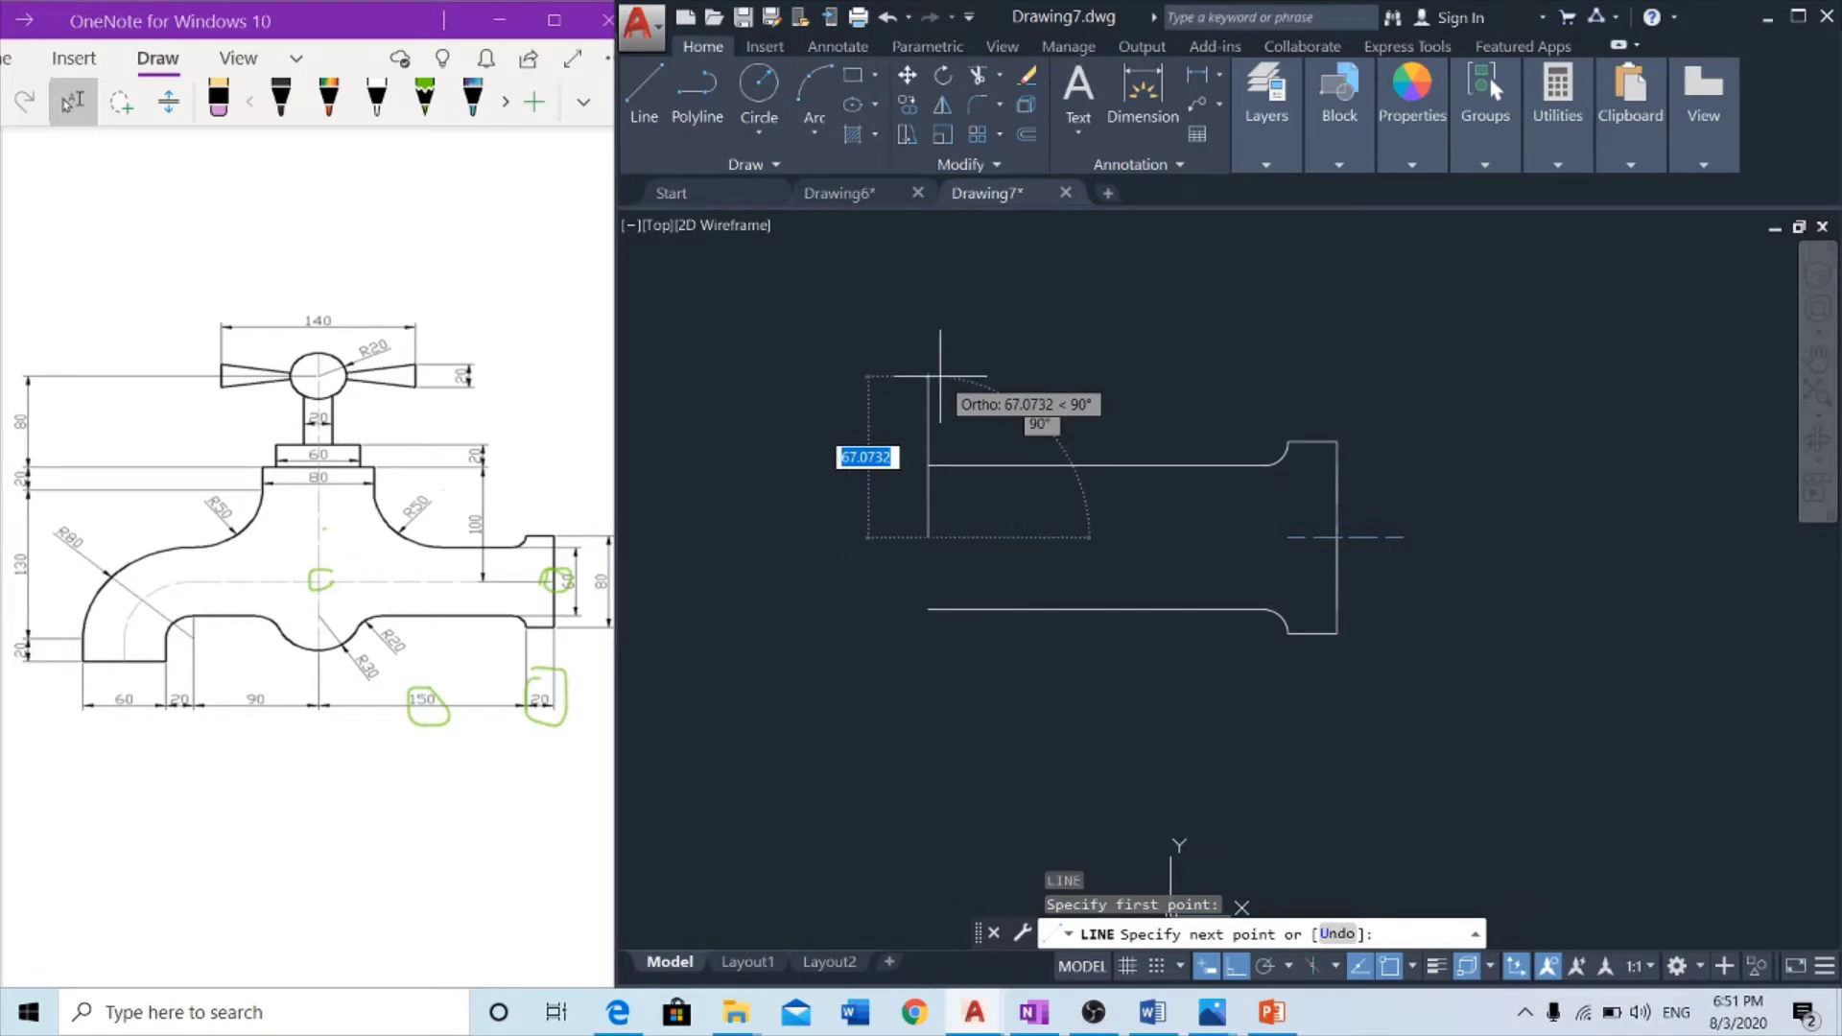
text(100)
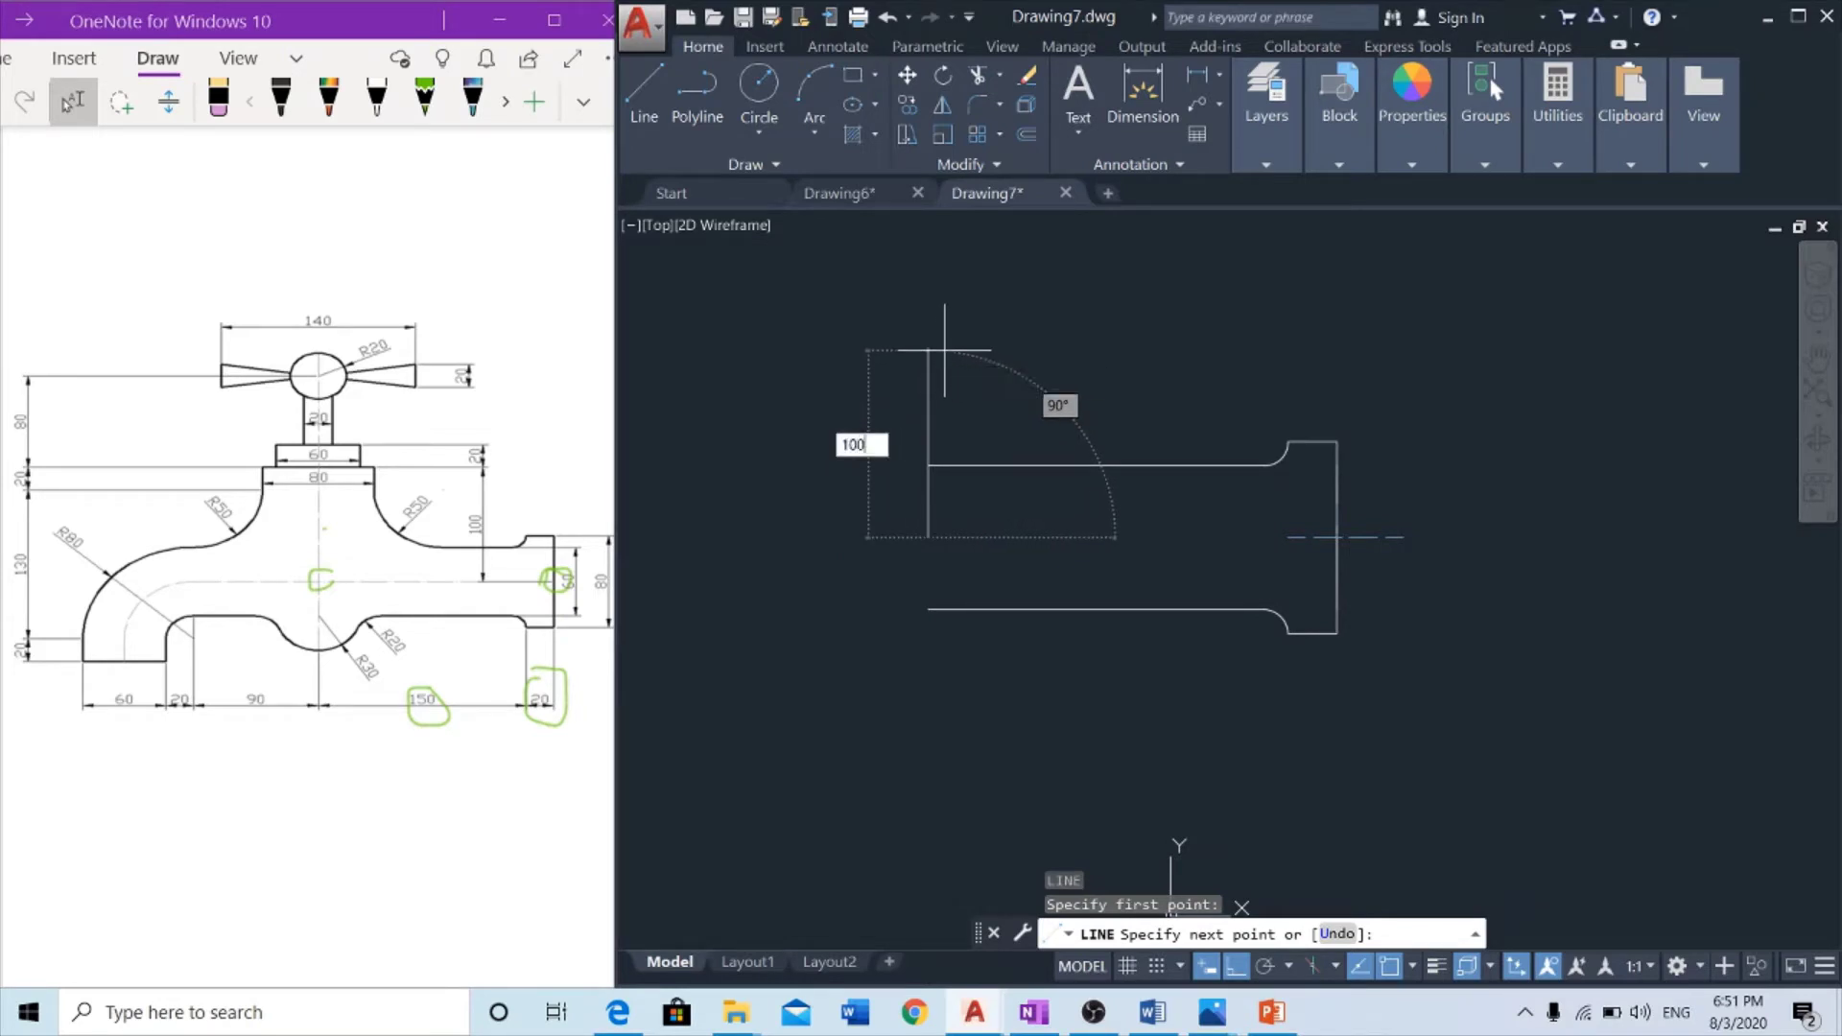
key(Return)
key(Escape)
Match the new vertical line to the dashed centreline's properties
click(1411, 96)
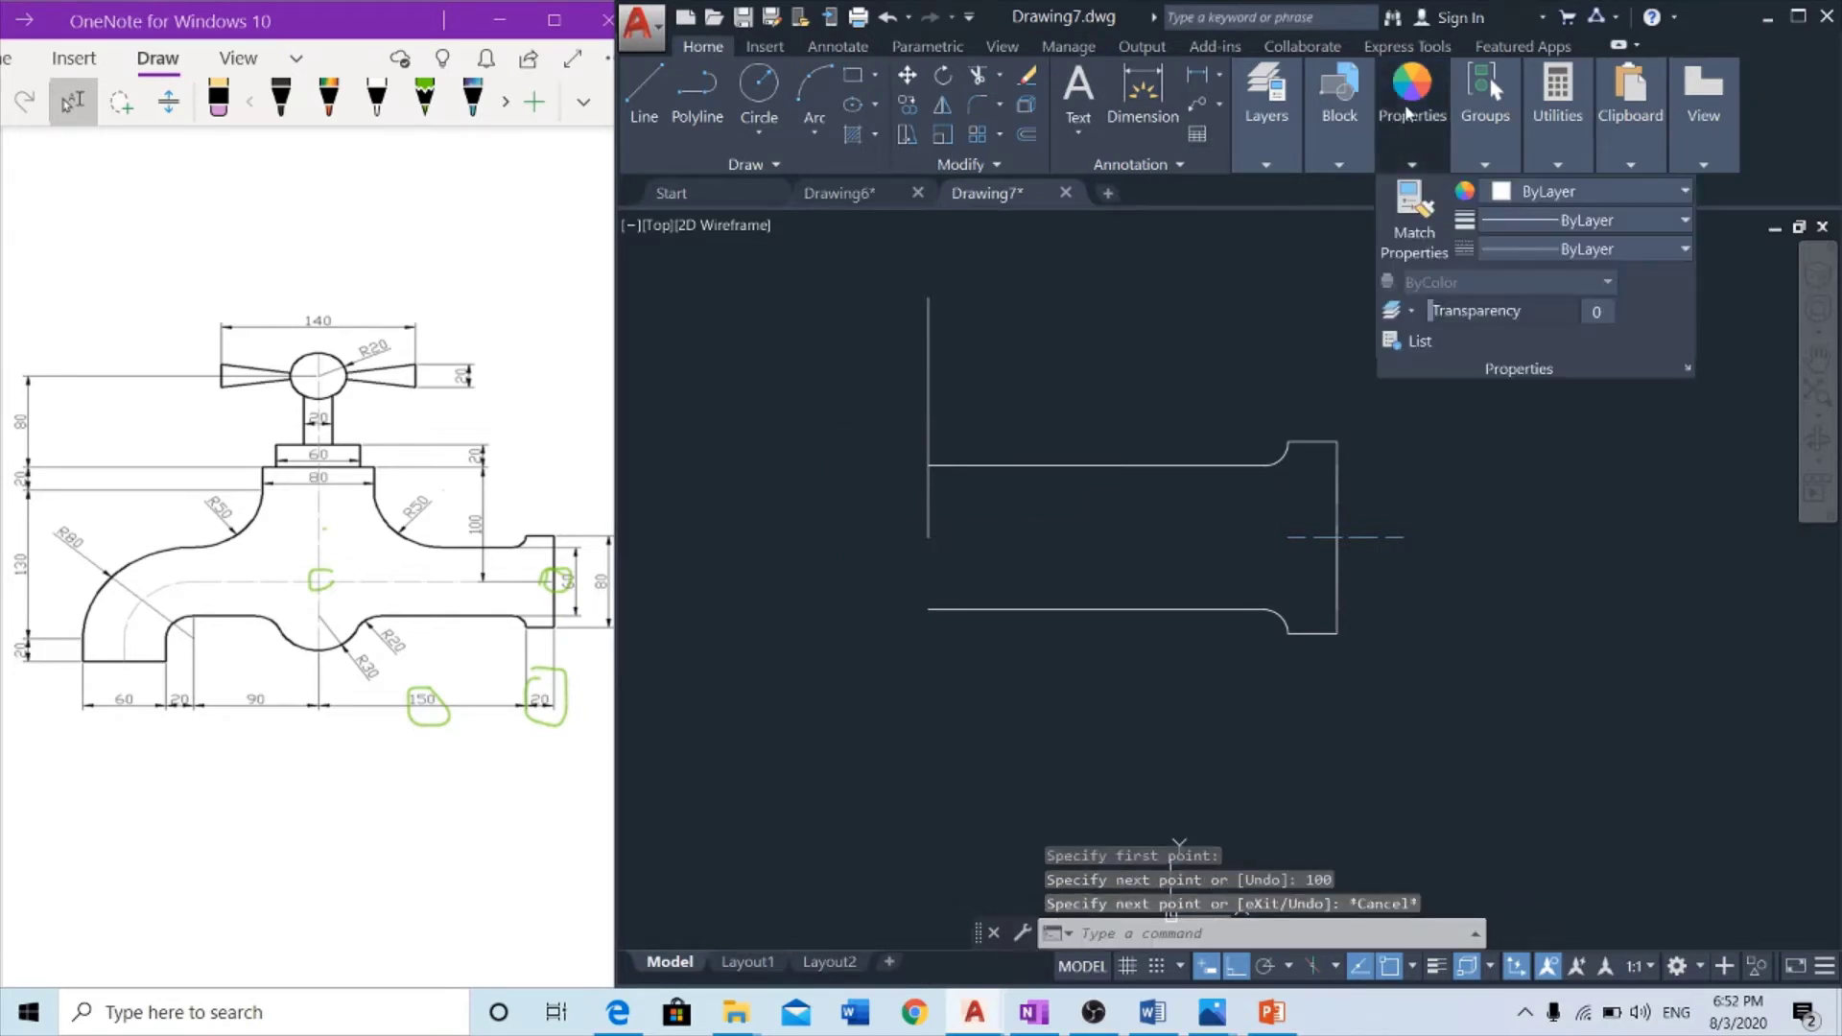
click(1405, 213)
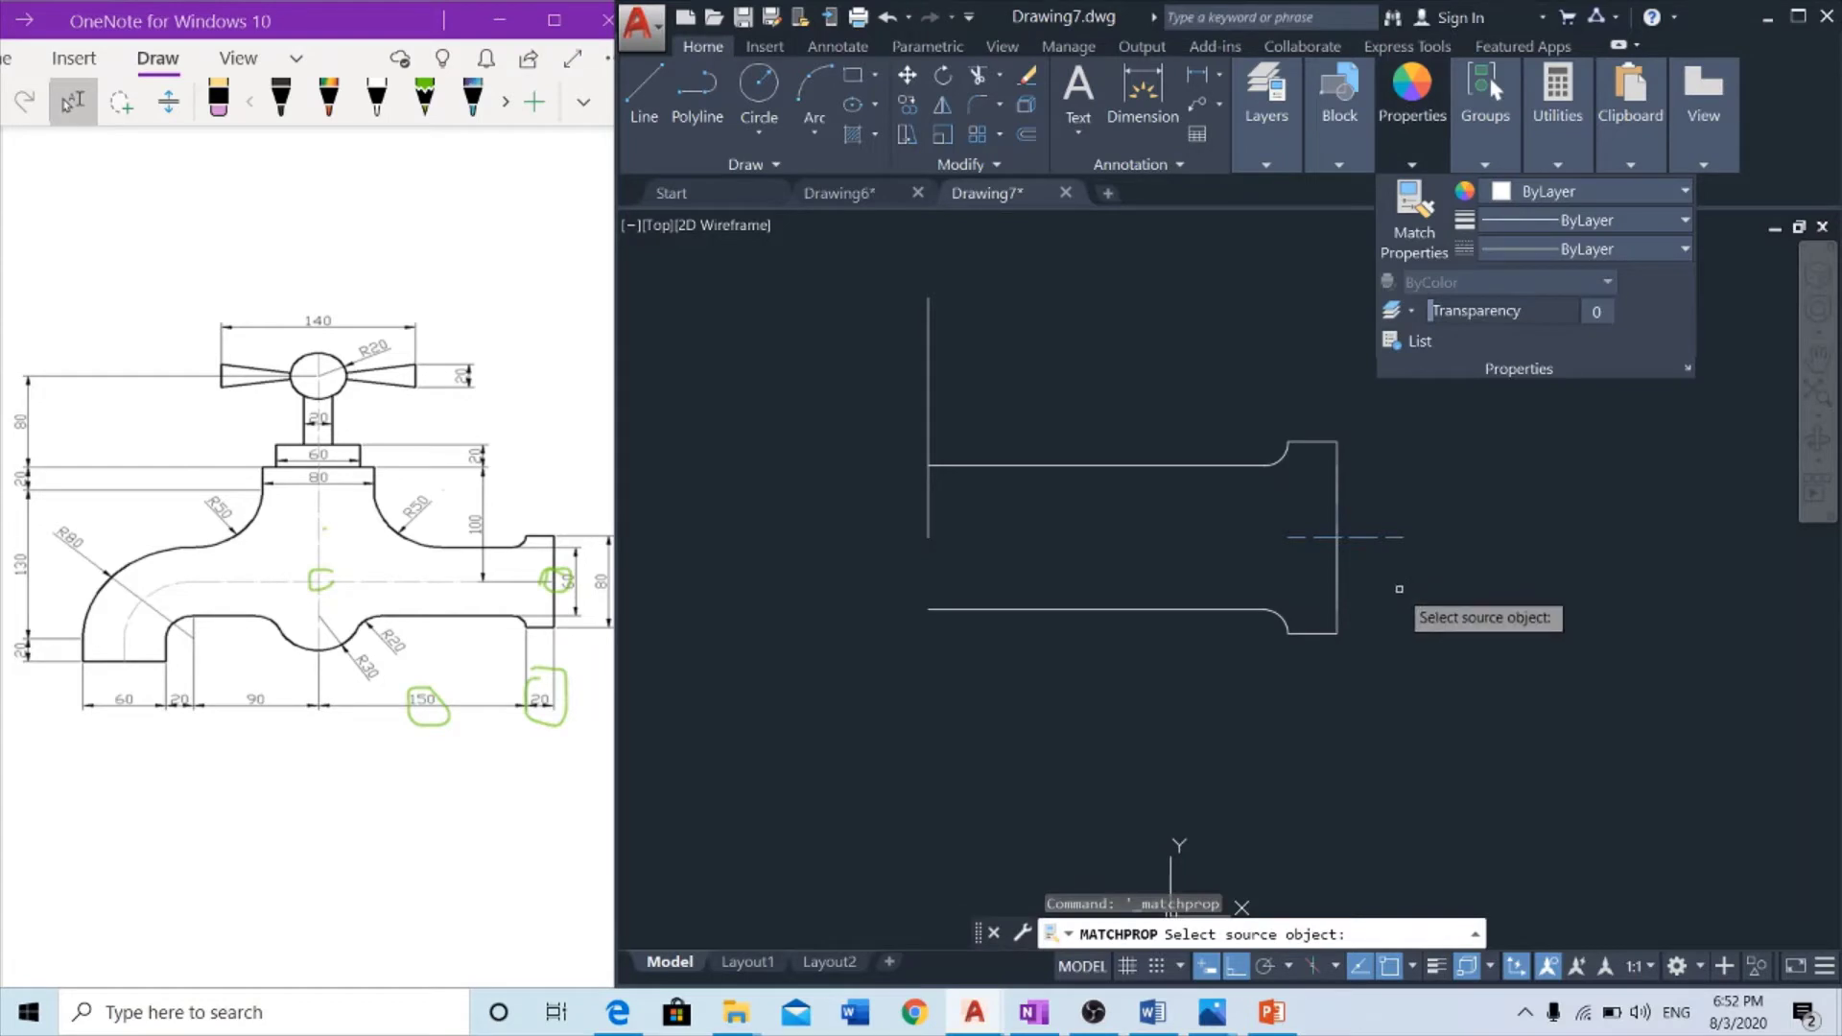
click(1373, 547)
click(1311, 538)
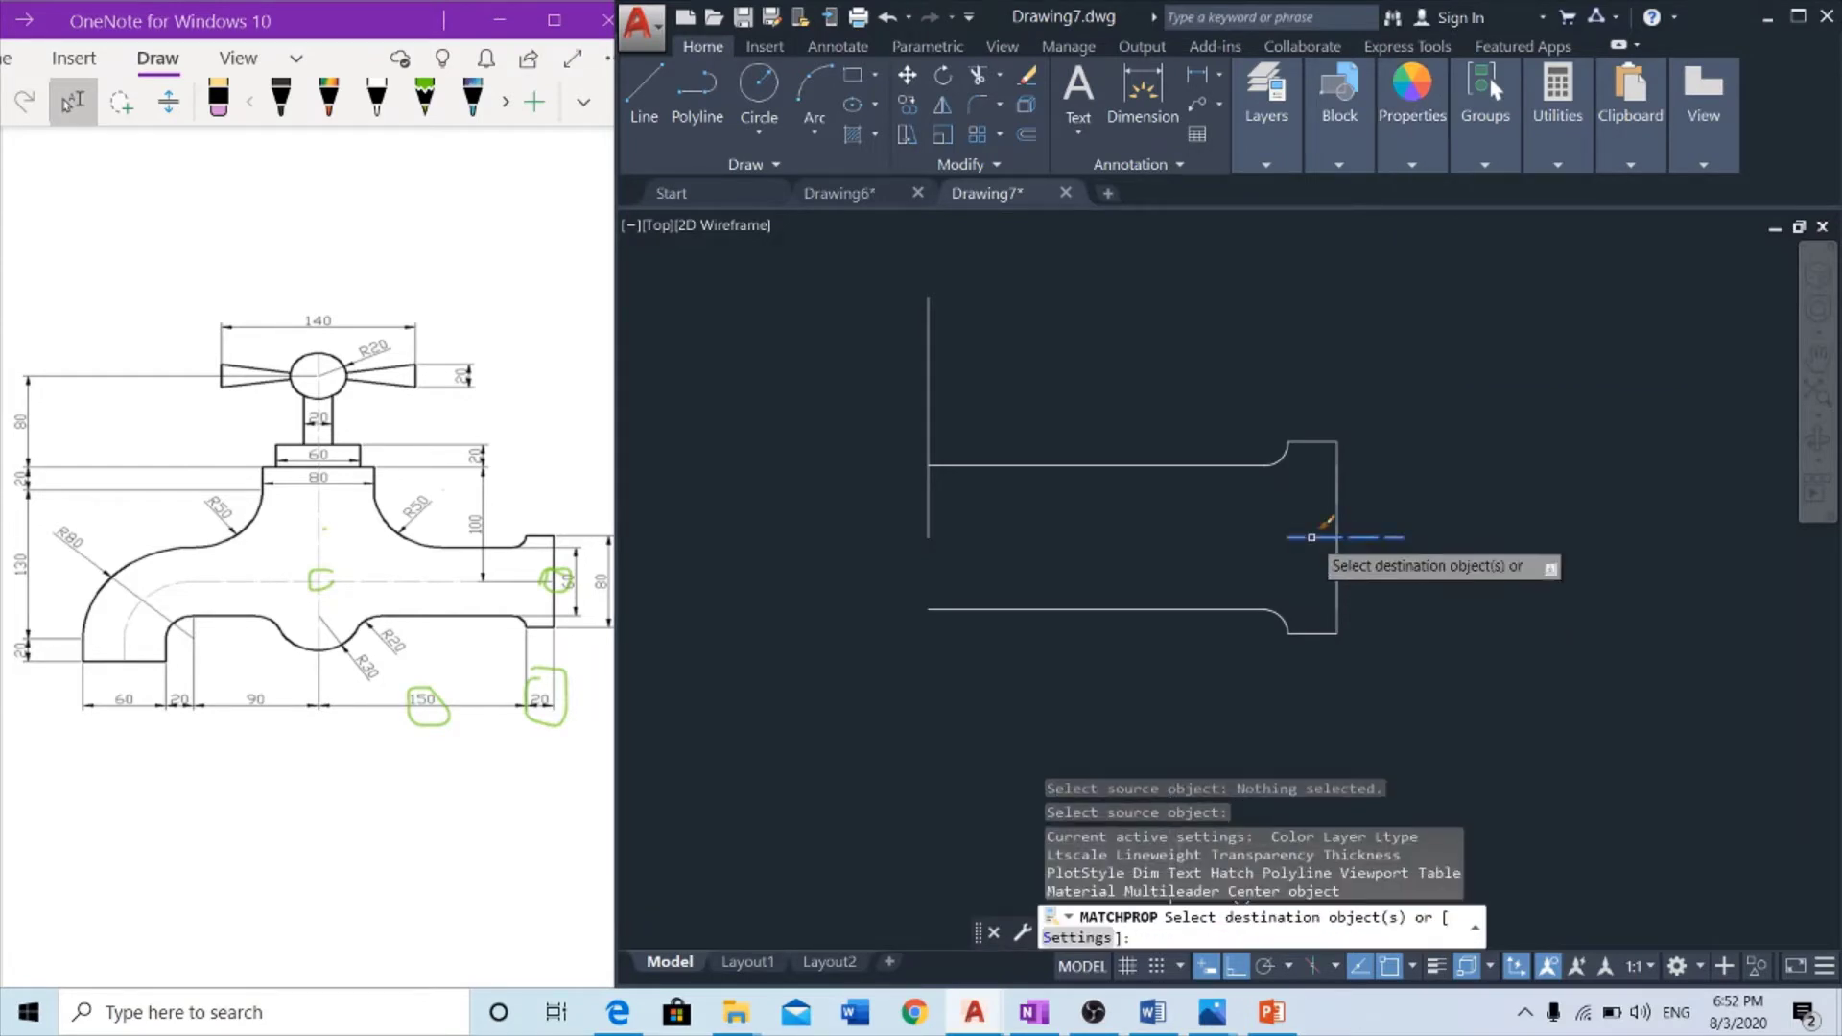
click(929, 373)
key(Escape)
middle_drag(1043, 364, 1029, 436)
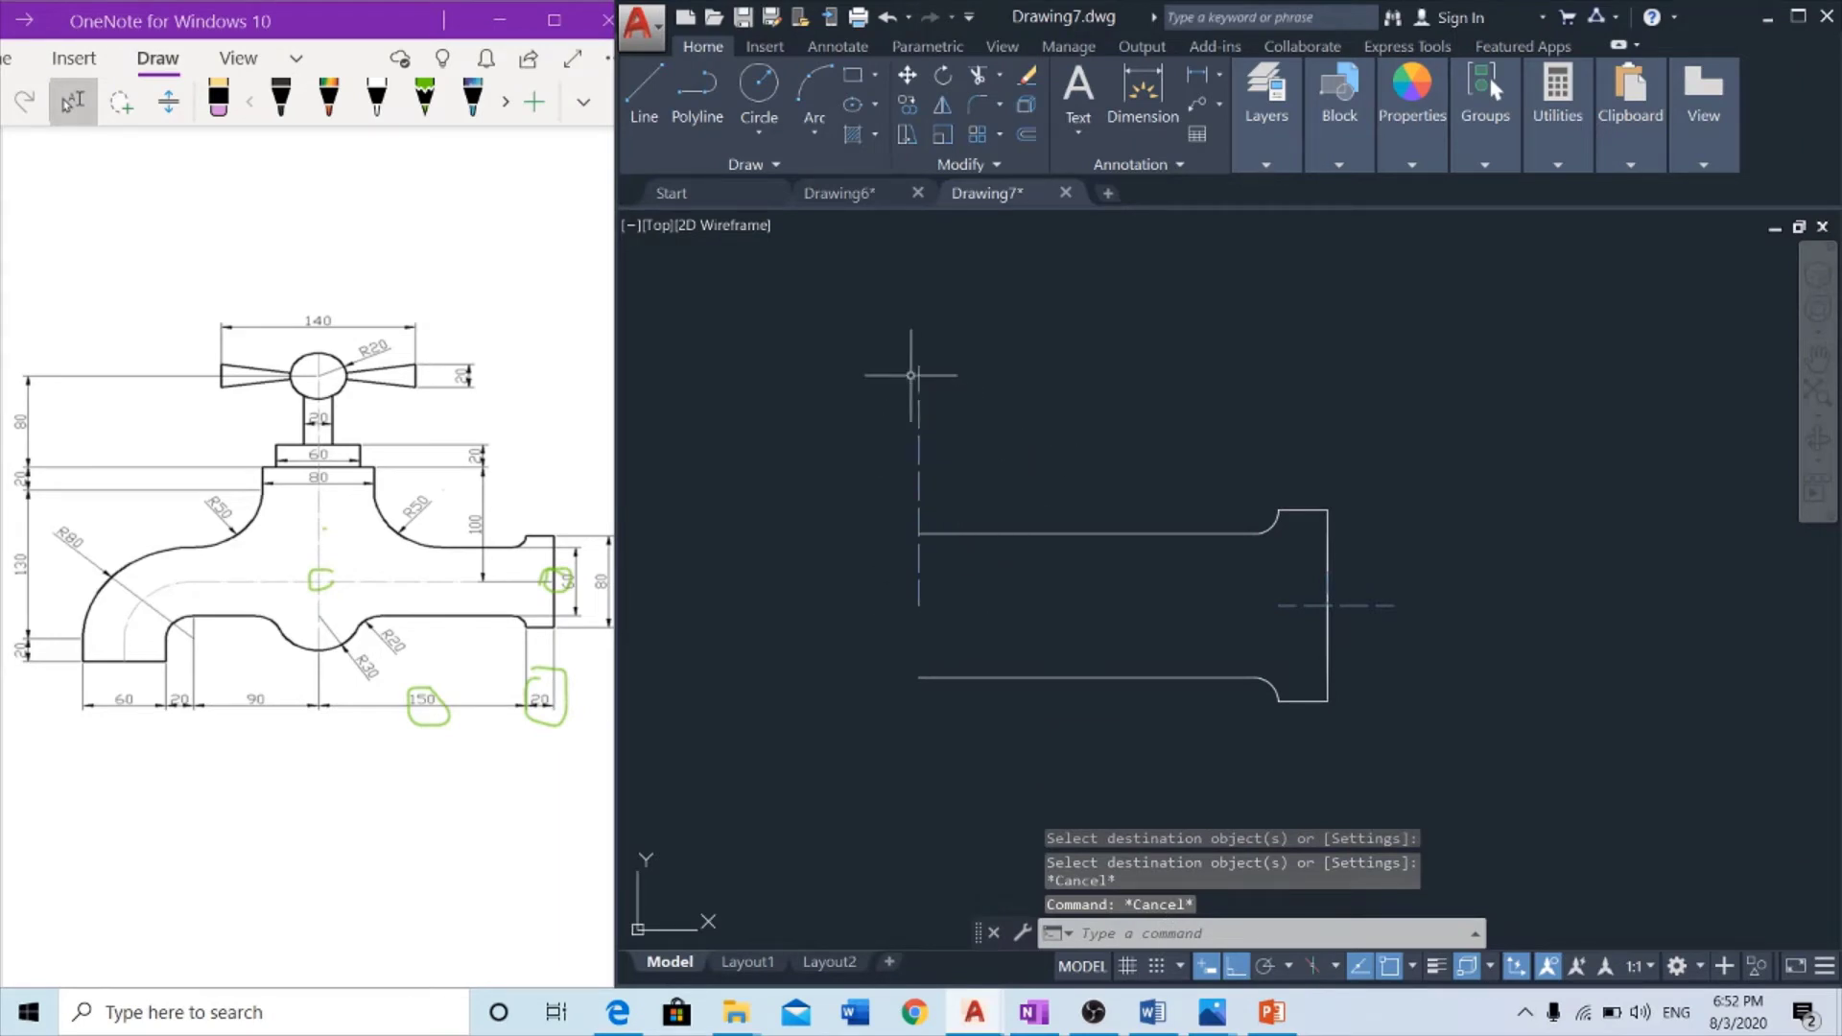
From the centreline's top end, draw a line 40 units right, then 20 down
text(l)
key(Return)
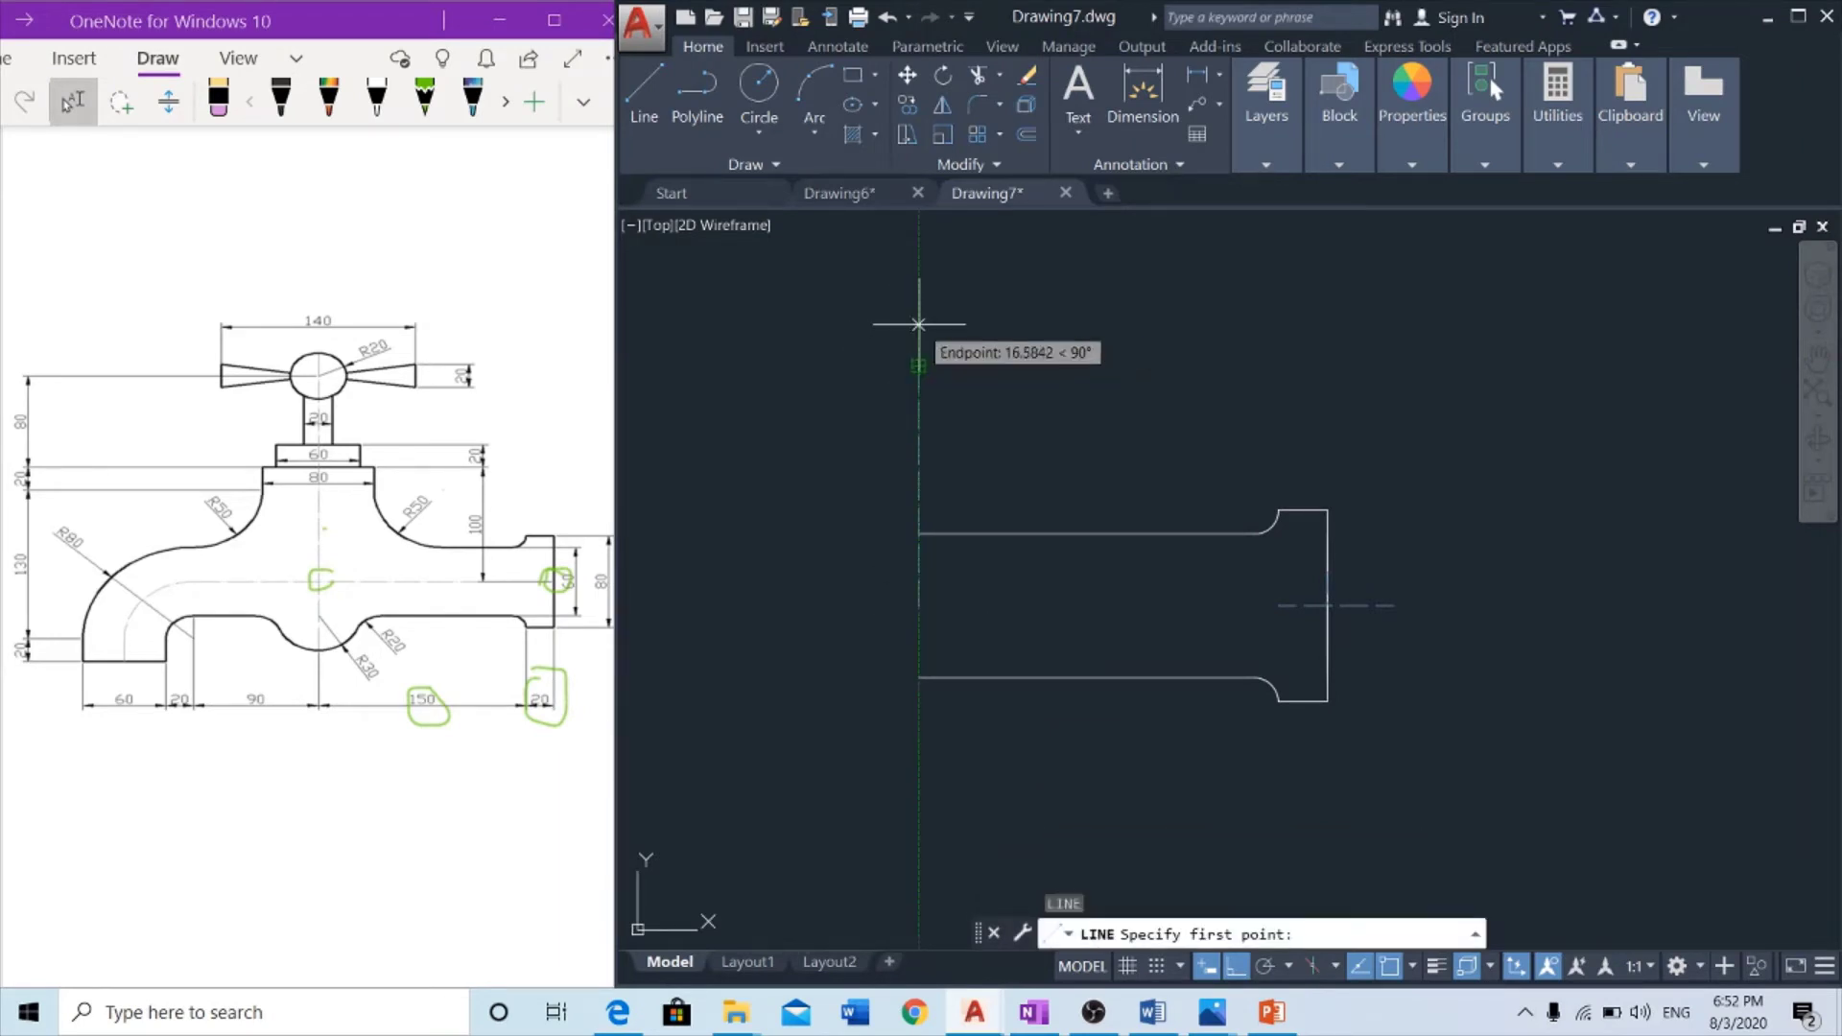
click(918, 360)
text(40)
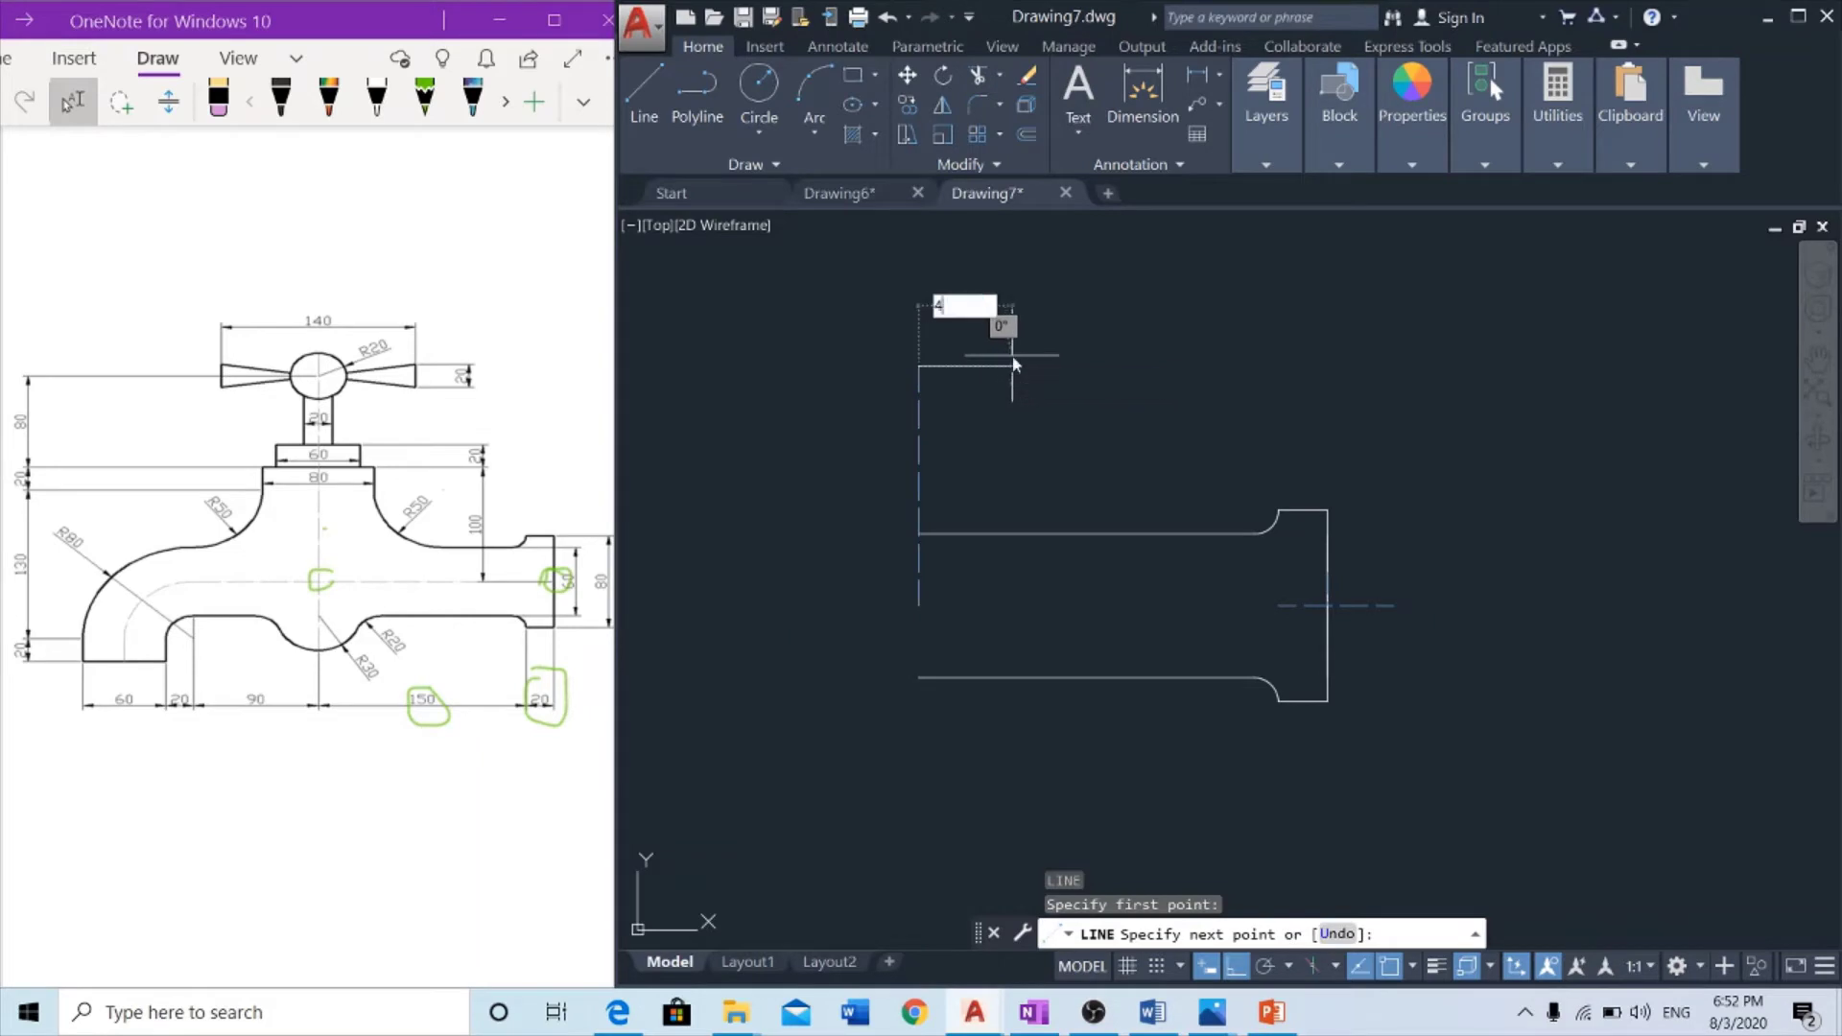
key(Return)
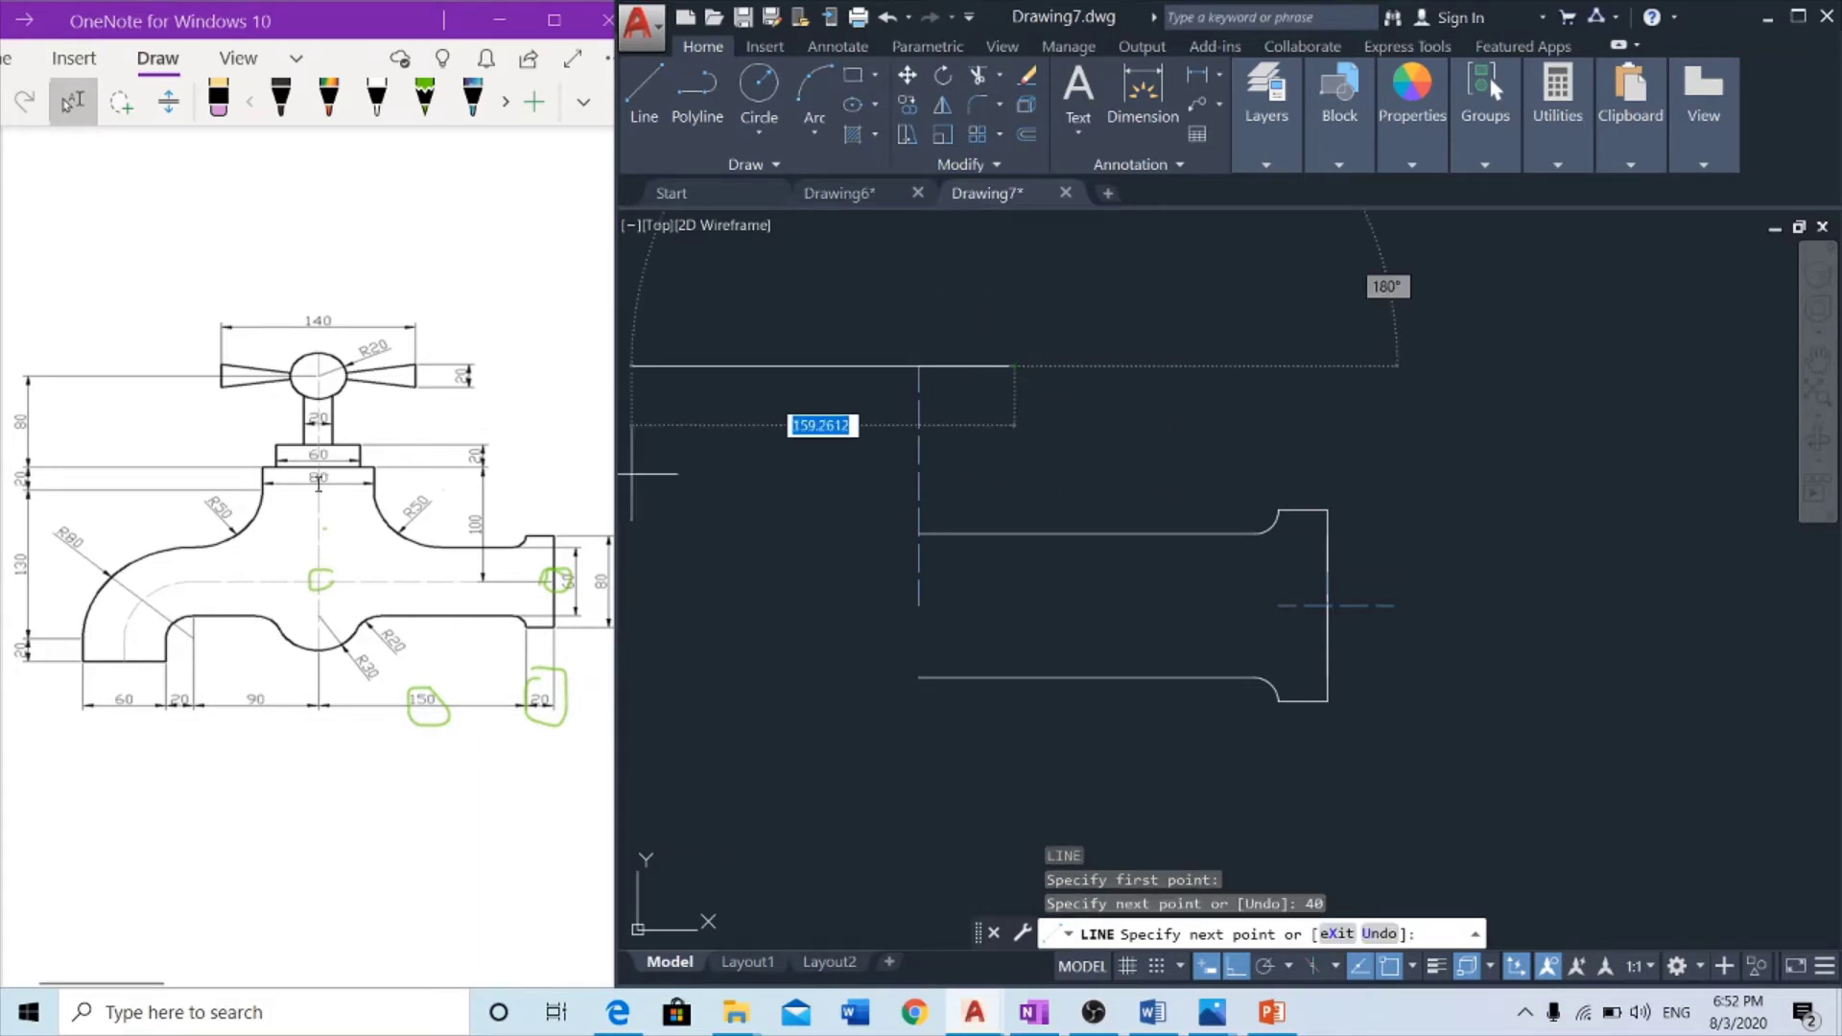
click(425, 96)
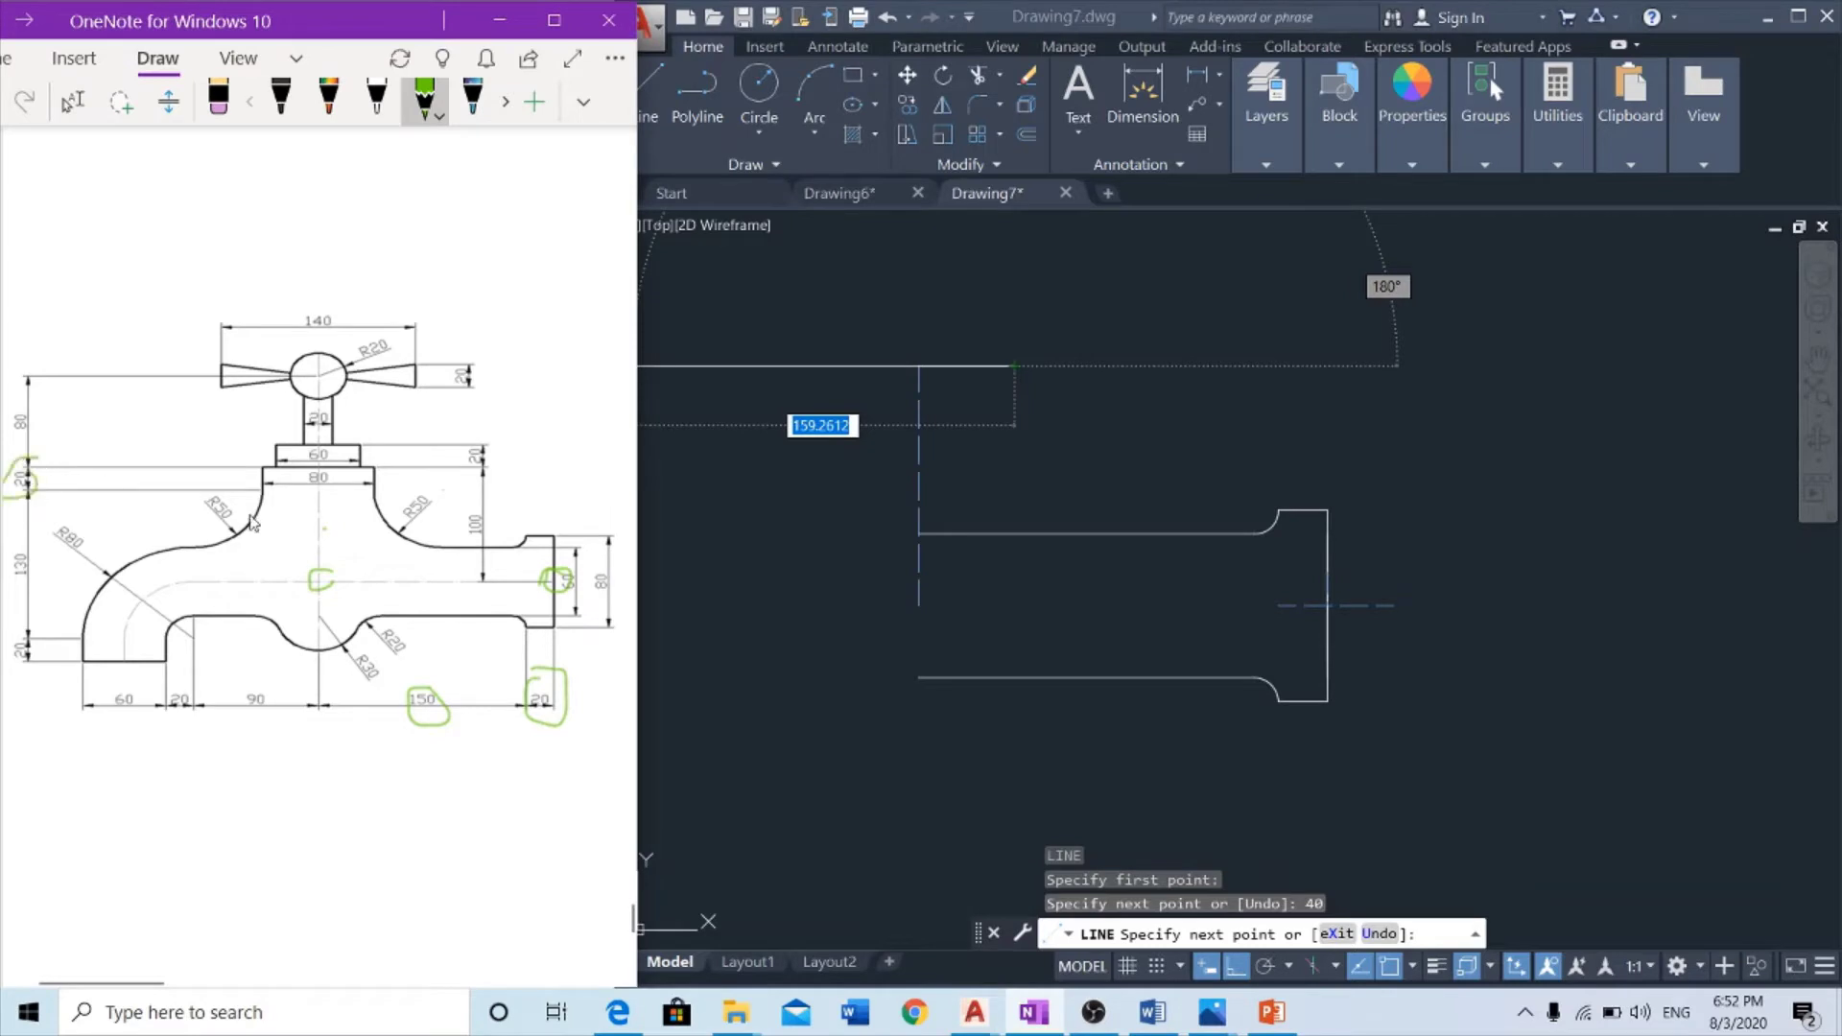
click(1020, 507)
text(20)
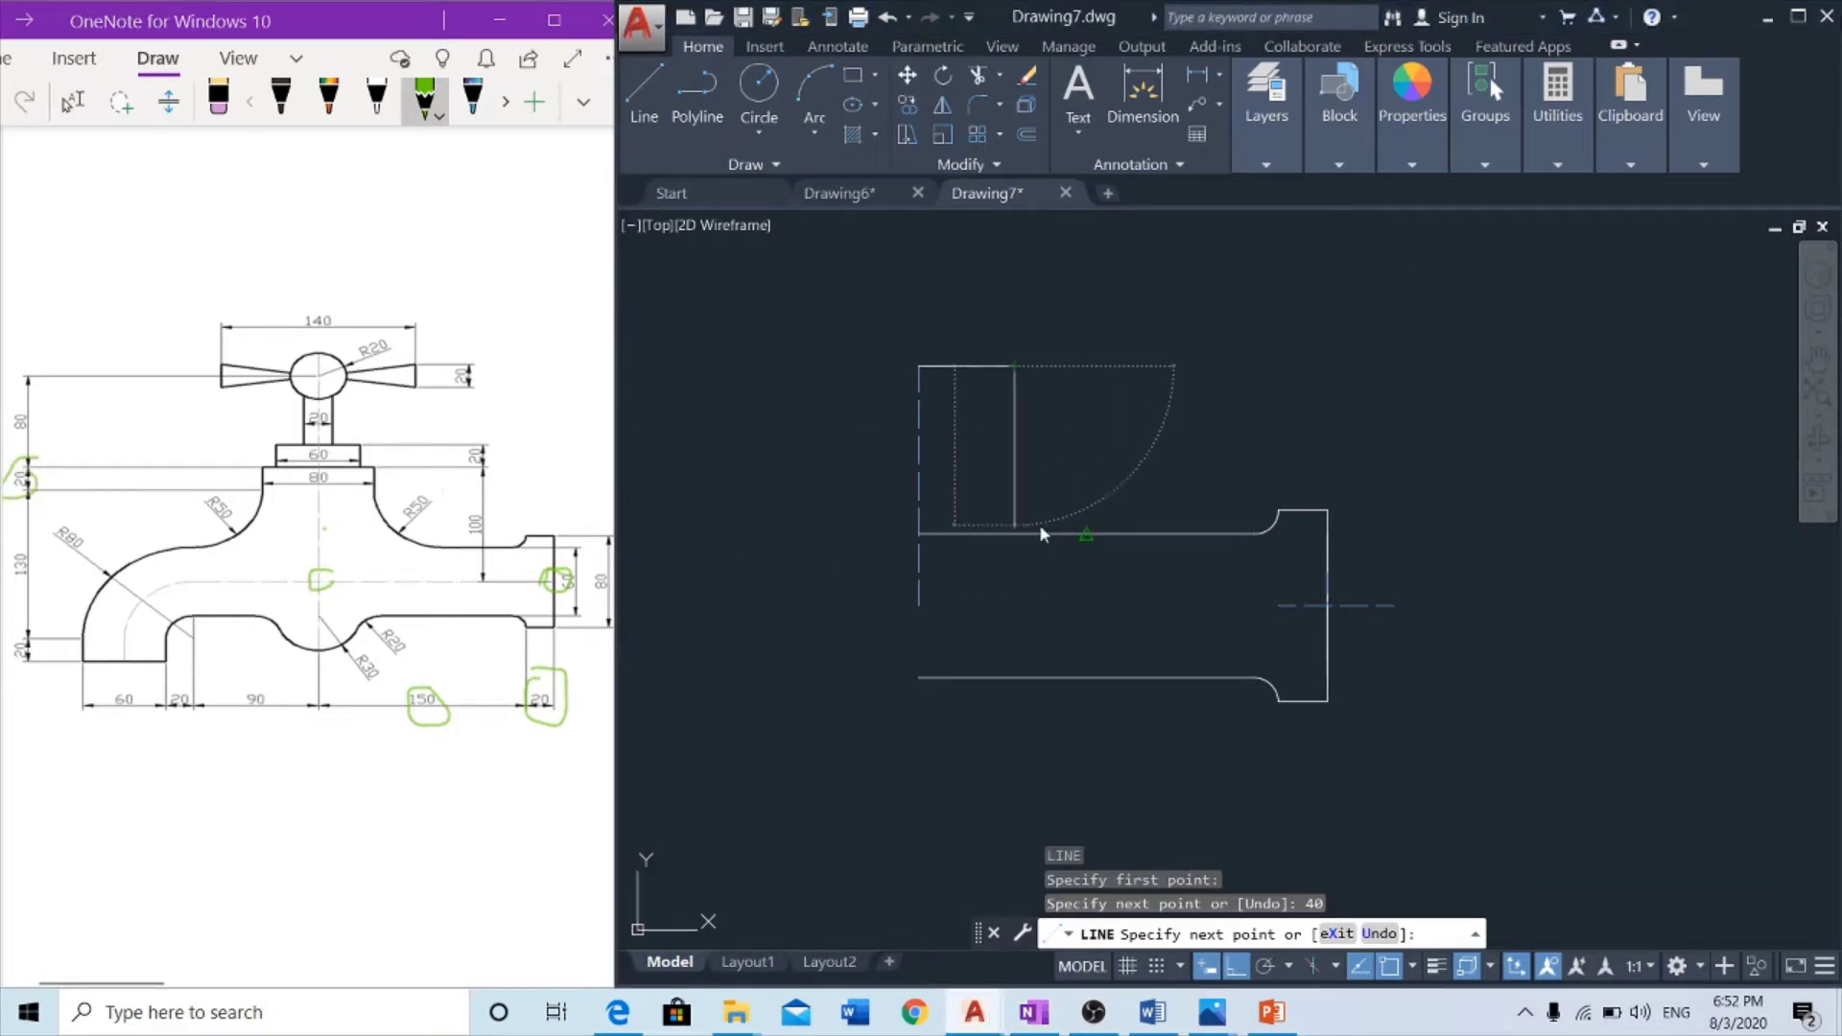
key(Return)
key(Escape)
Circle the R50 radius on the OneNote reference in green ink
middle_drag(1041, 390, 1045, 482)
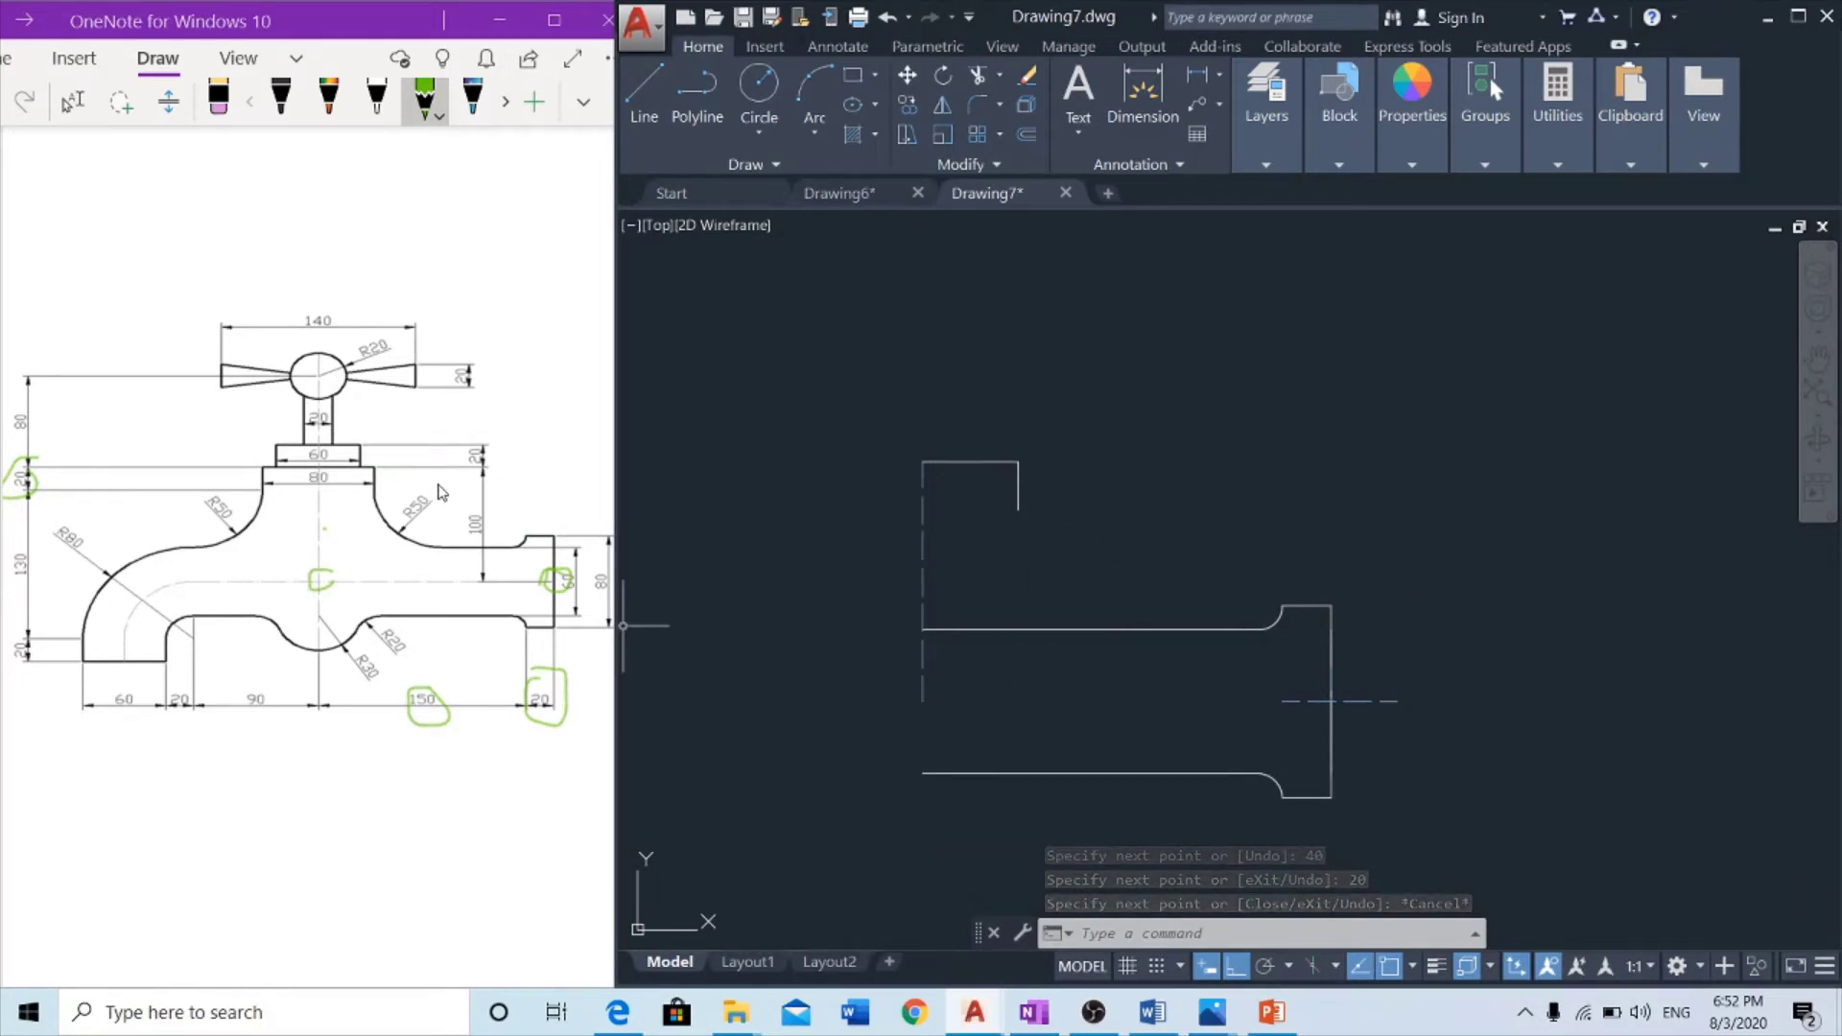
drag(438, 491, 437, 521)
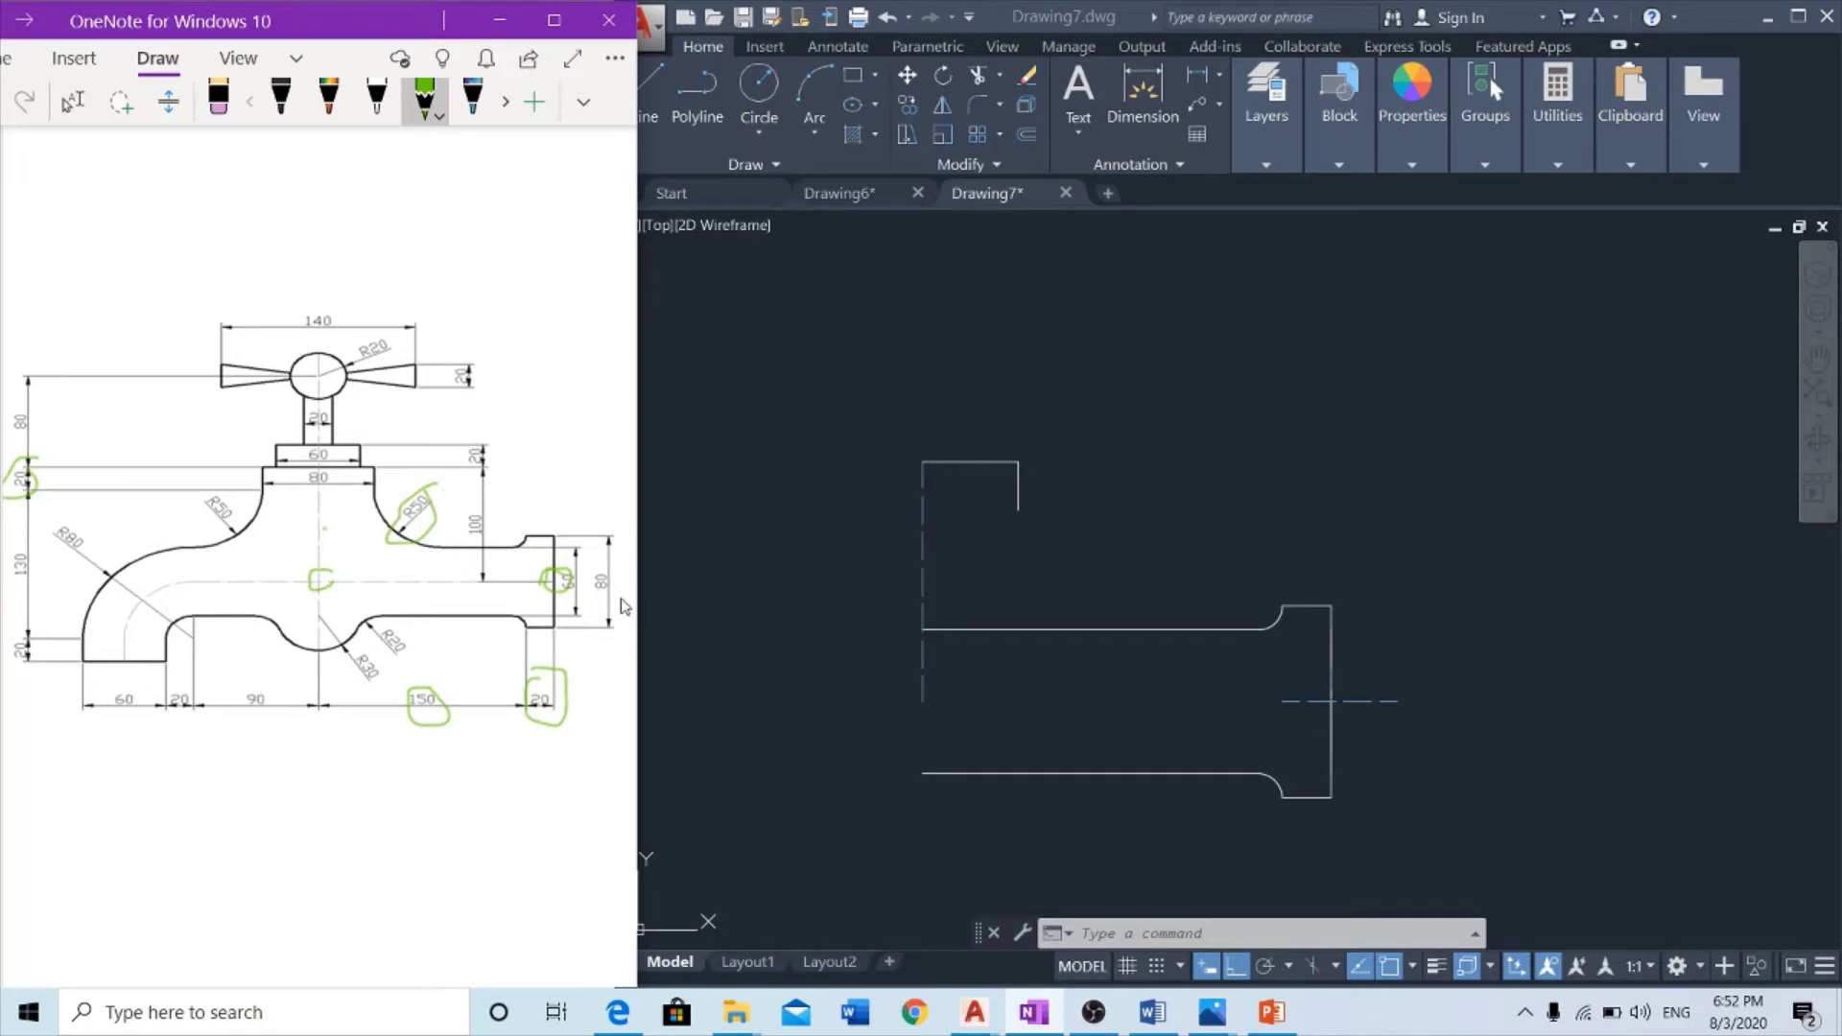
click(1116, 933)
text(c)
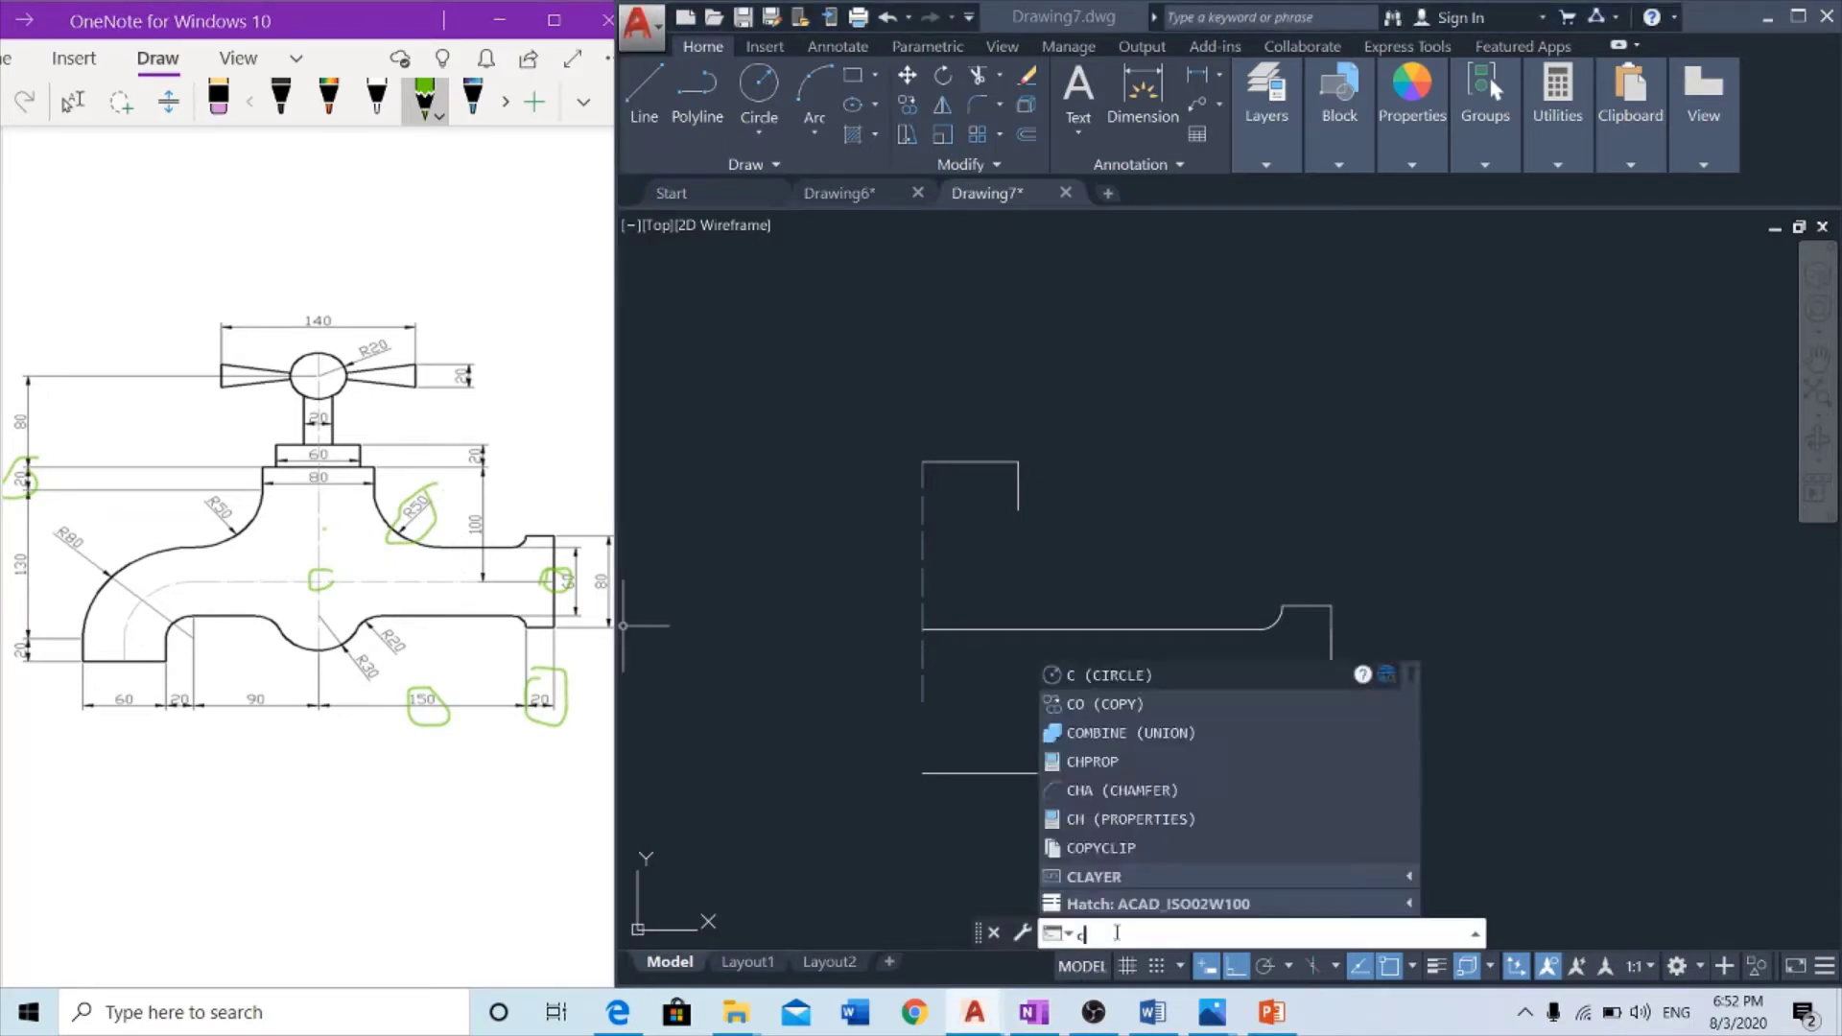
Draw an R50 circle tangent to the short vertical line and the upper spout line
key(Return)
text(t)
key(Return)
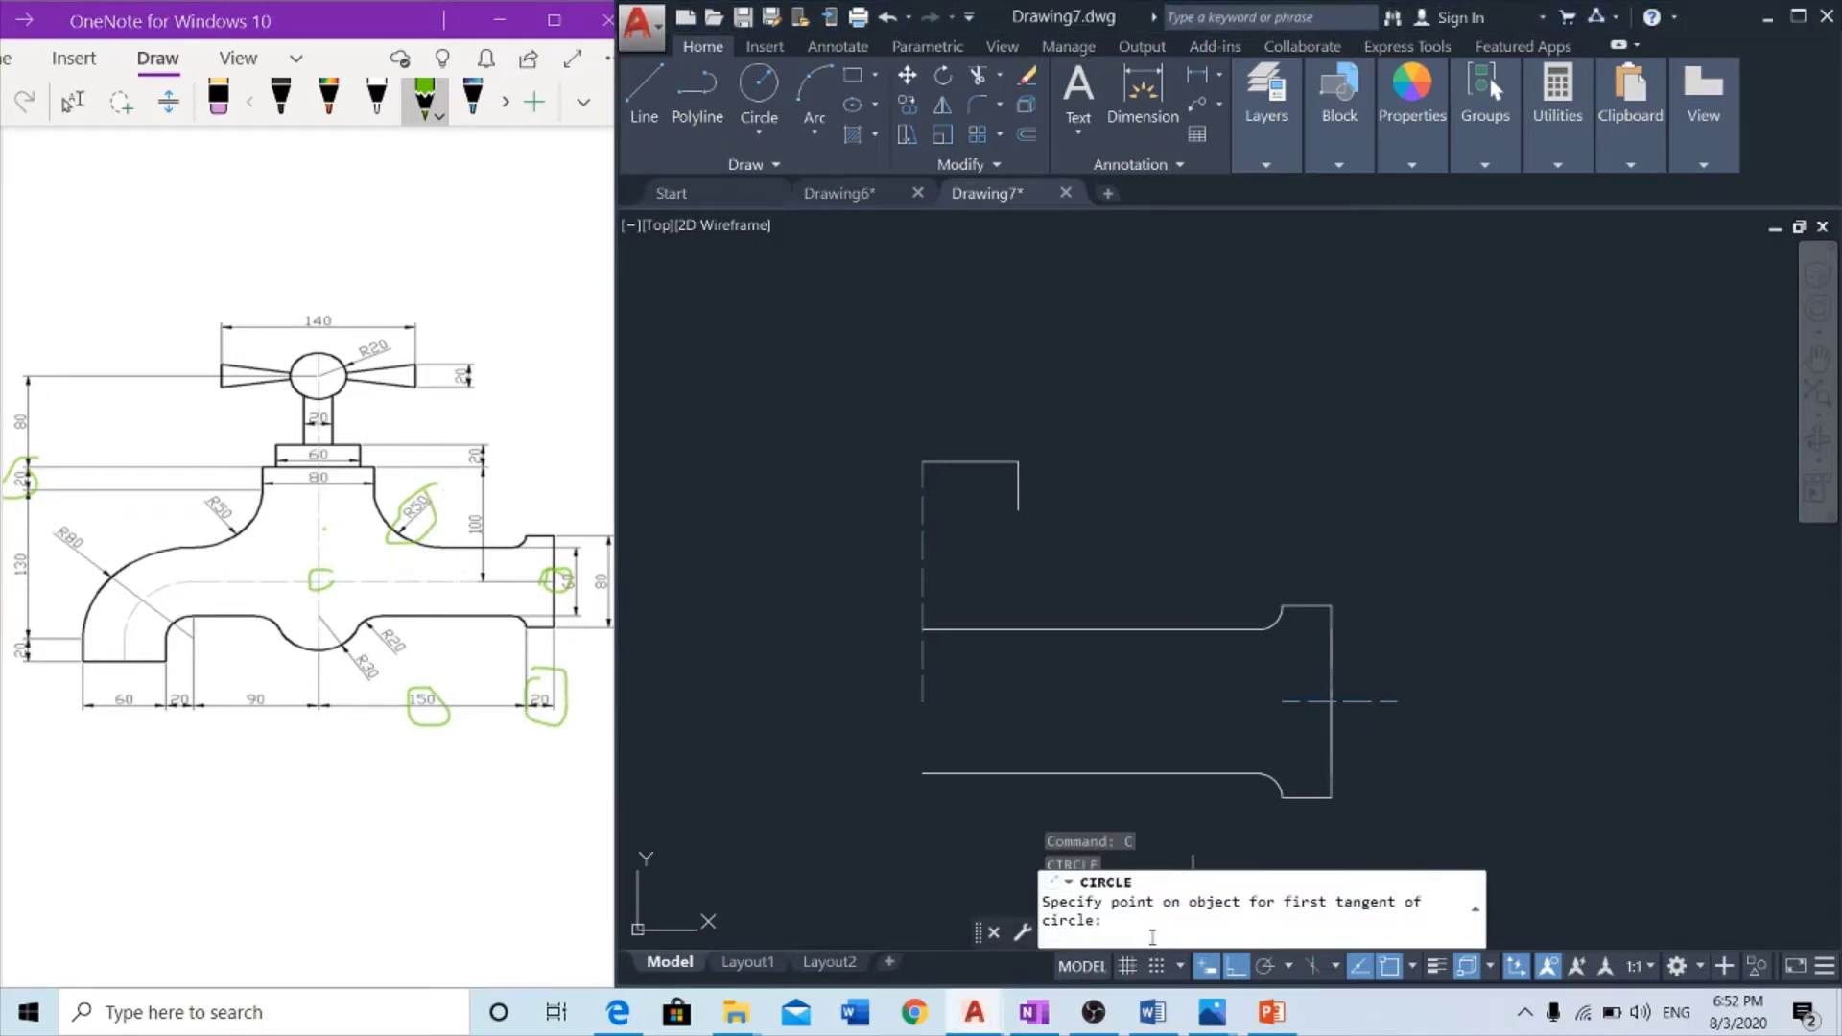
click(1017, 485)
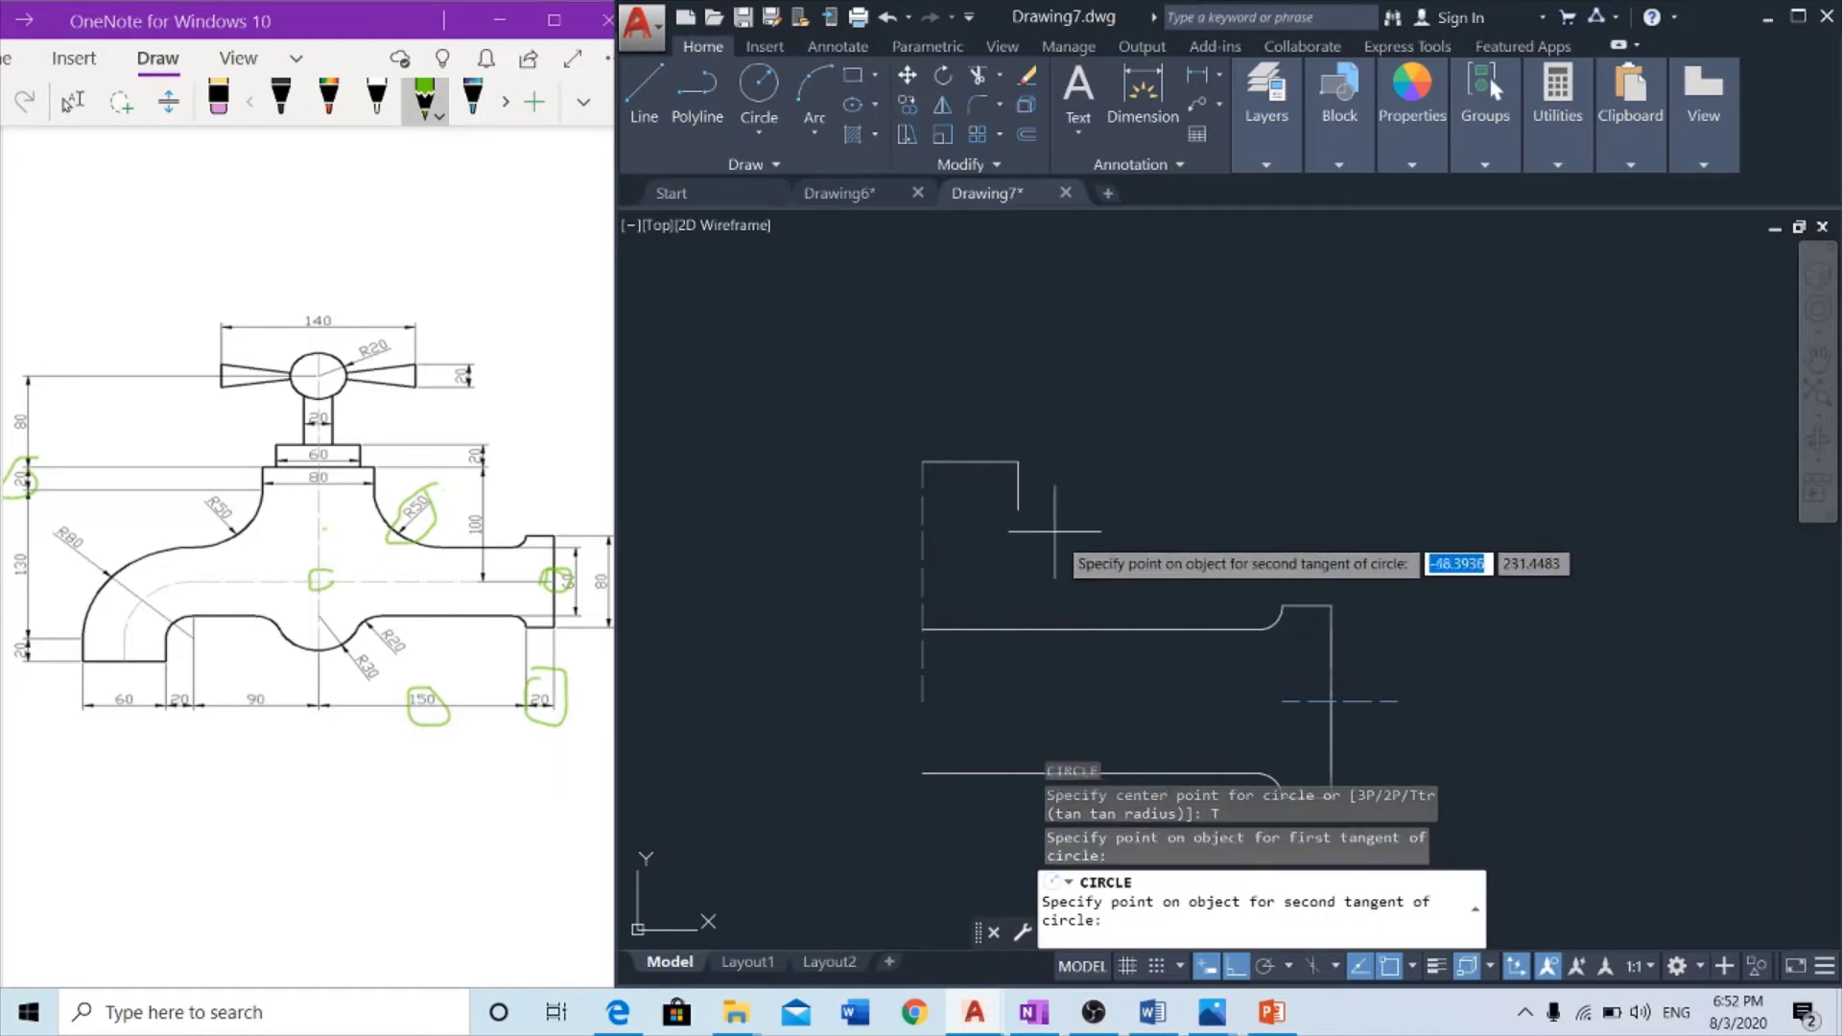
click(1089, 629)
text(0)
key(Return)
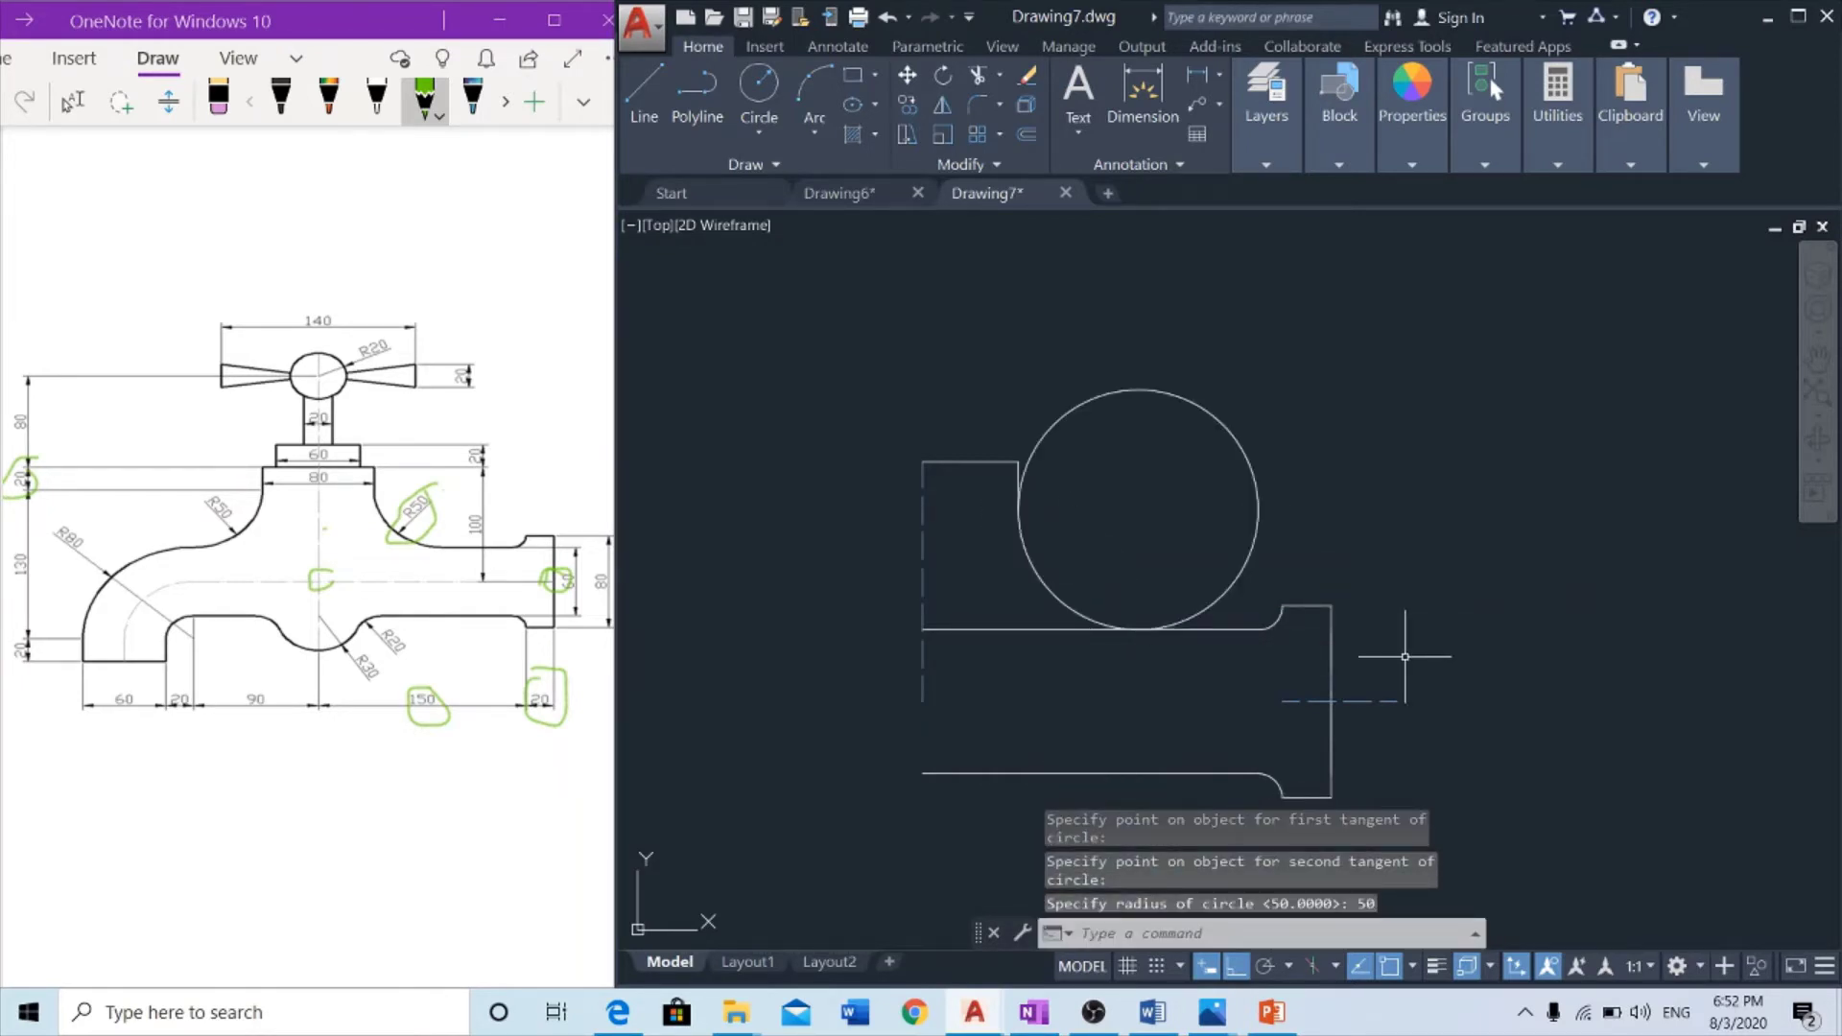
Trim the excess circle and line pieces, leaving the spout's inner arc
text(tr)
key(Return)
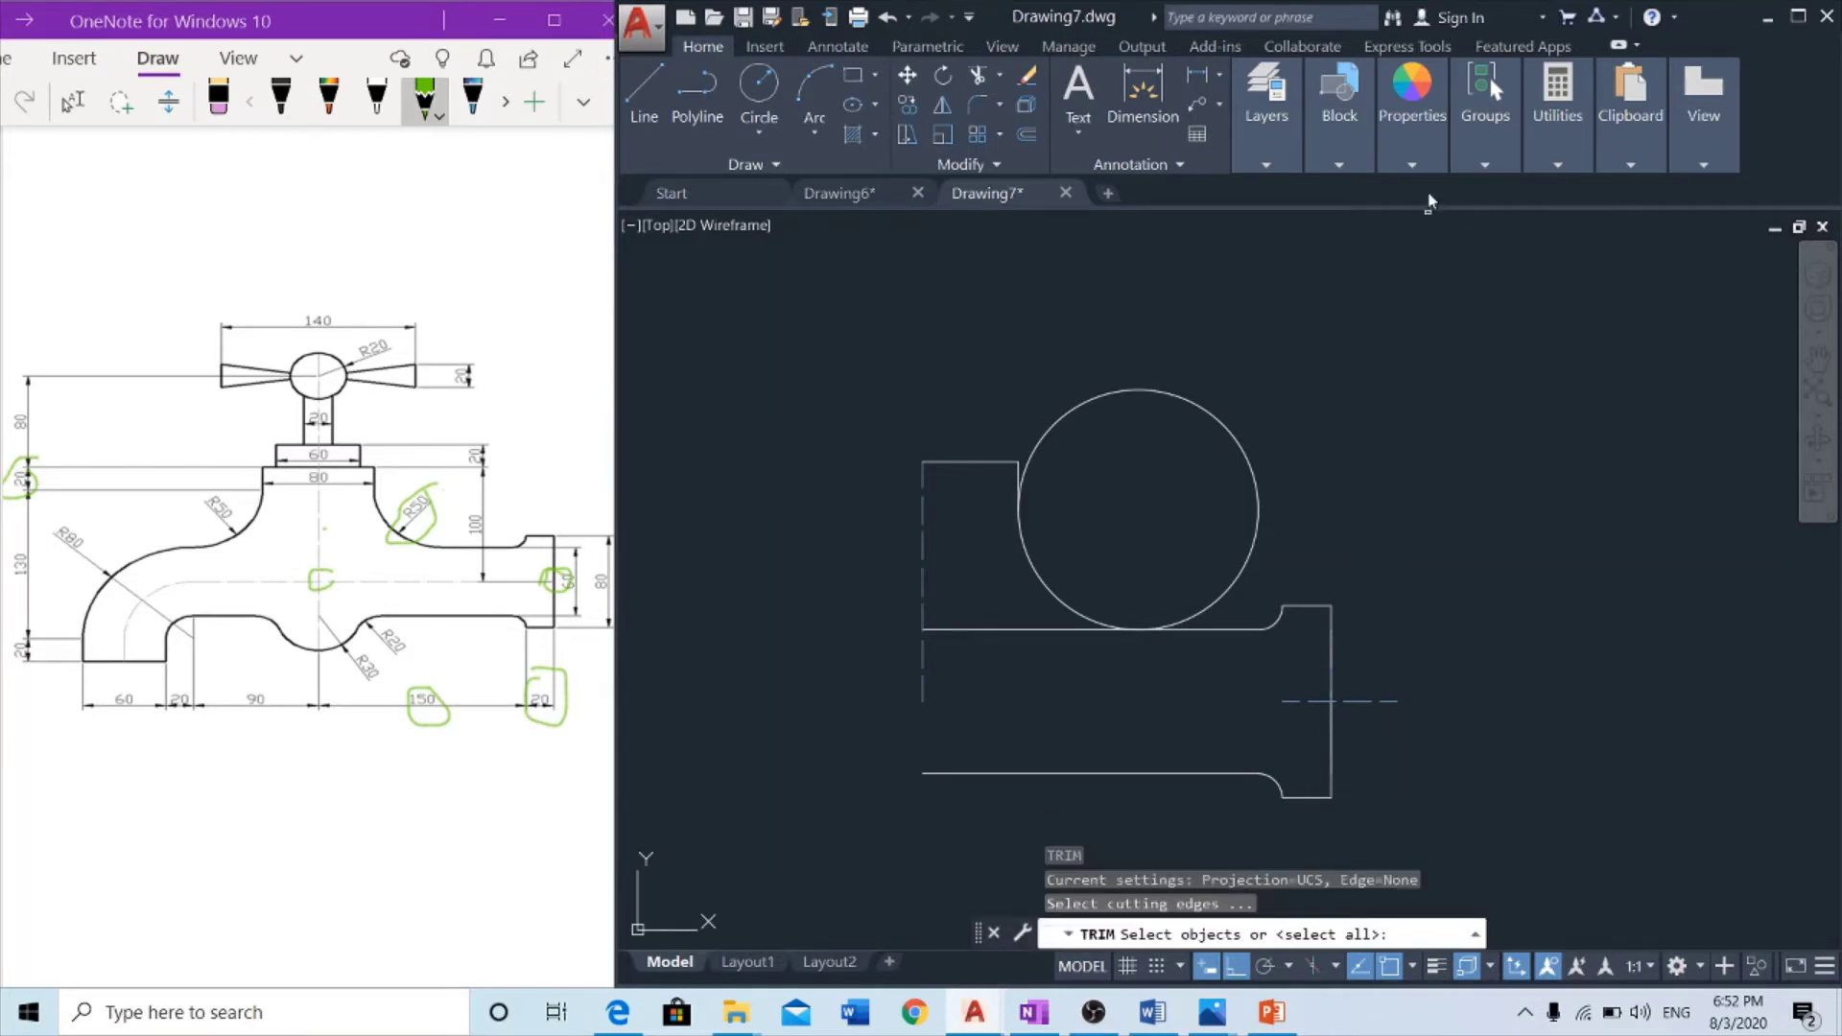
click(1439, 331)
click(1132, 677)
key(Return)
click(1219, 422)
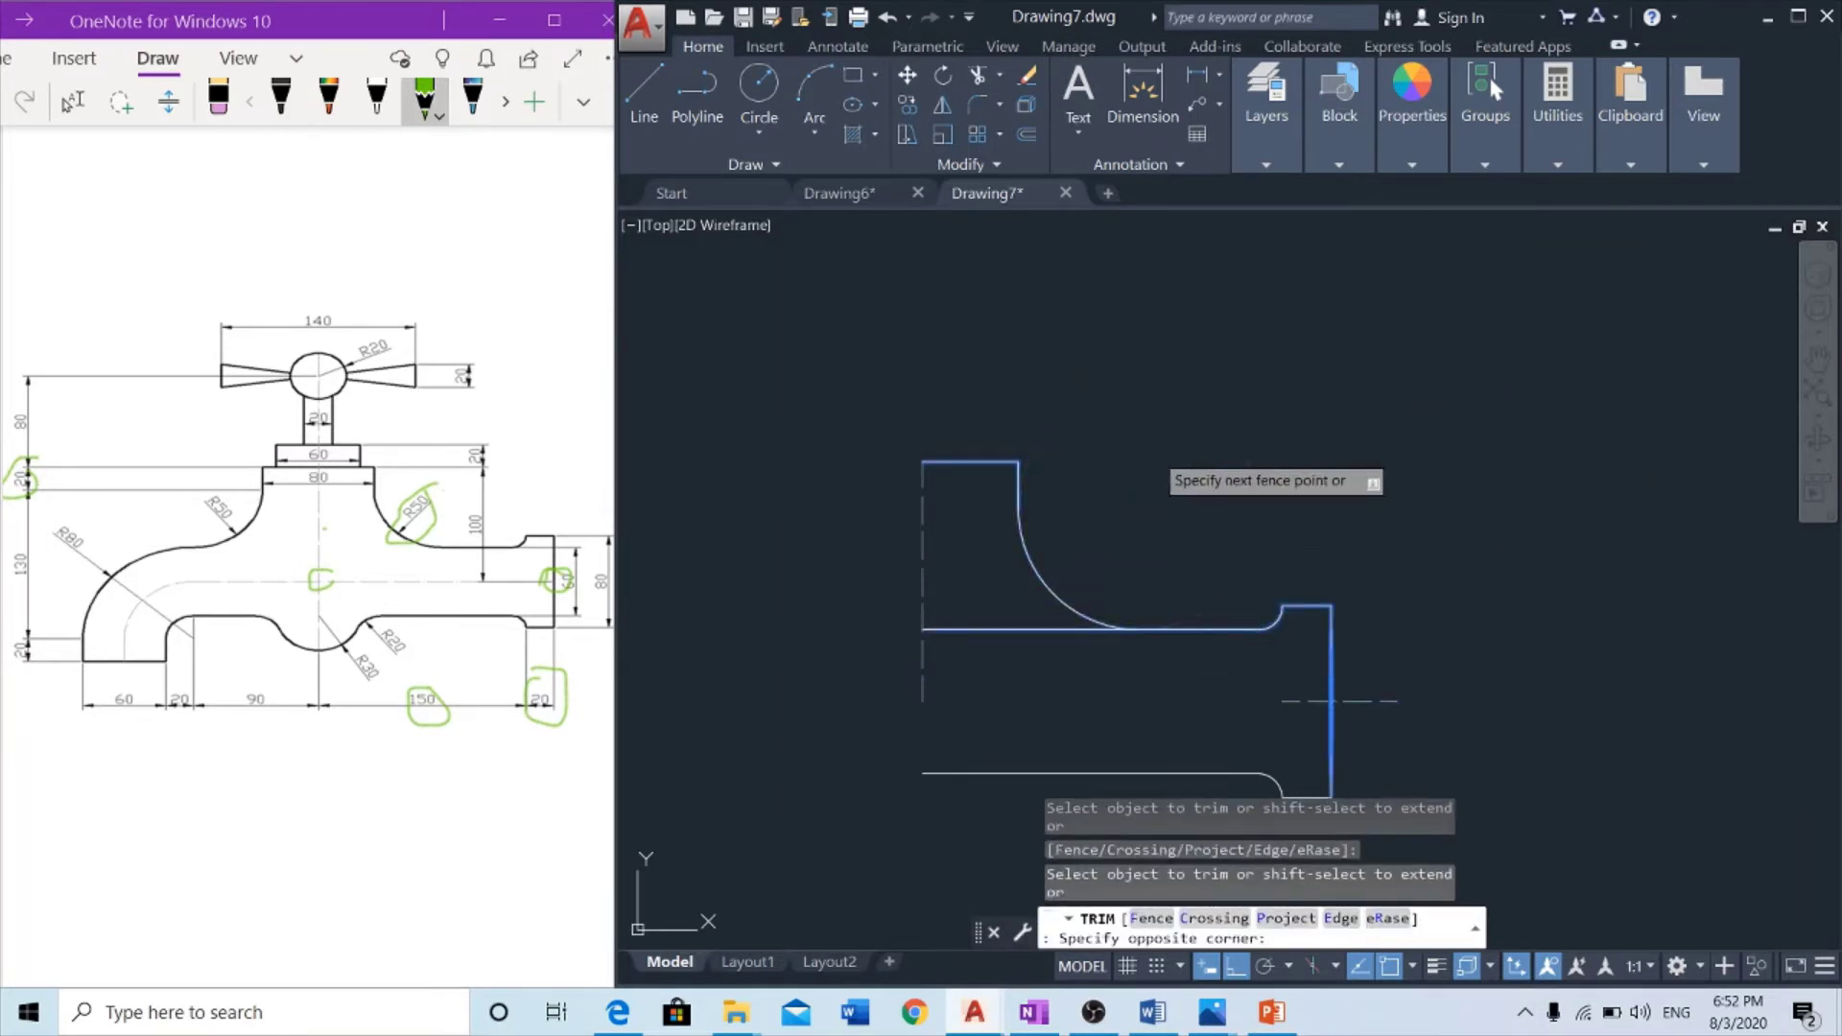
click(1024, 597)
click(984, 660)
key(Escape)
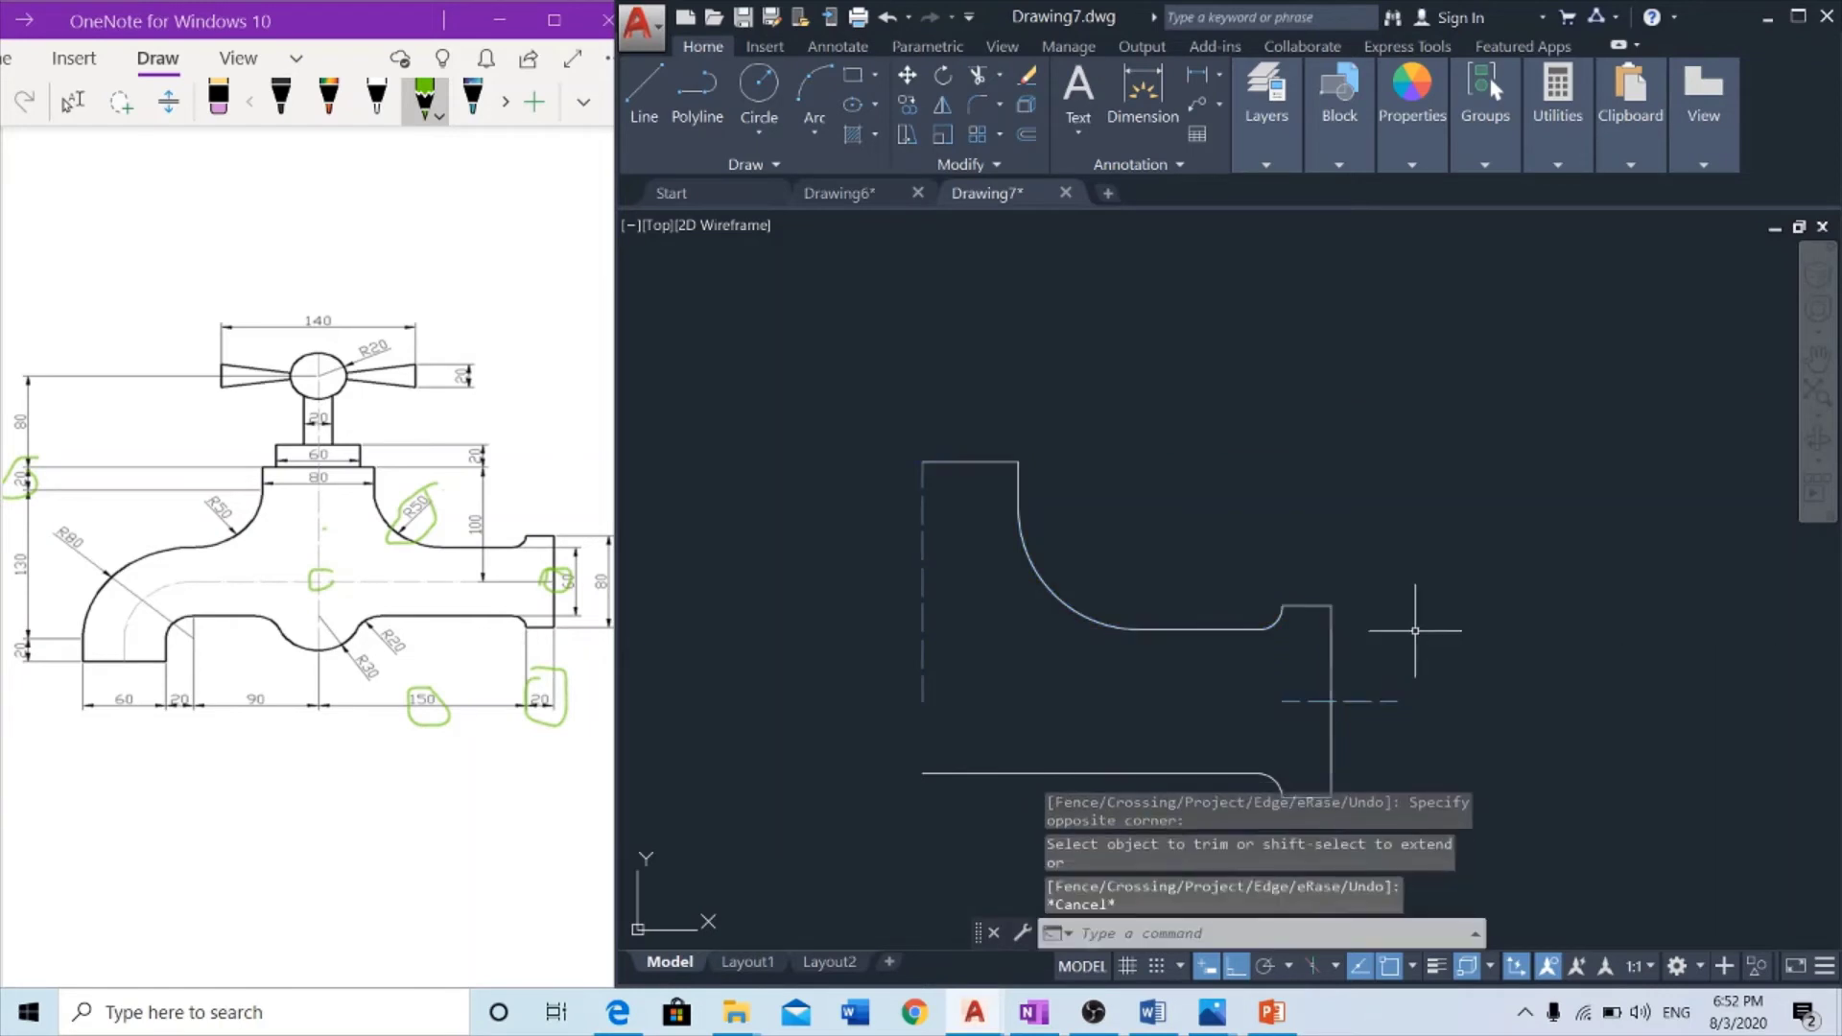
Draw the closed bonnet base block on the tap body's top corner with 30, 20 and 60 segments
text(l)
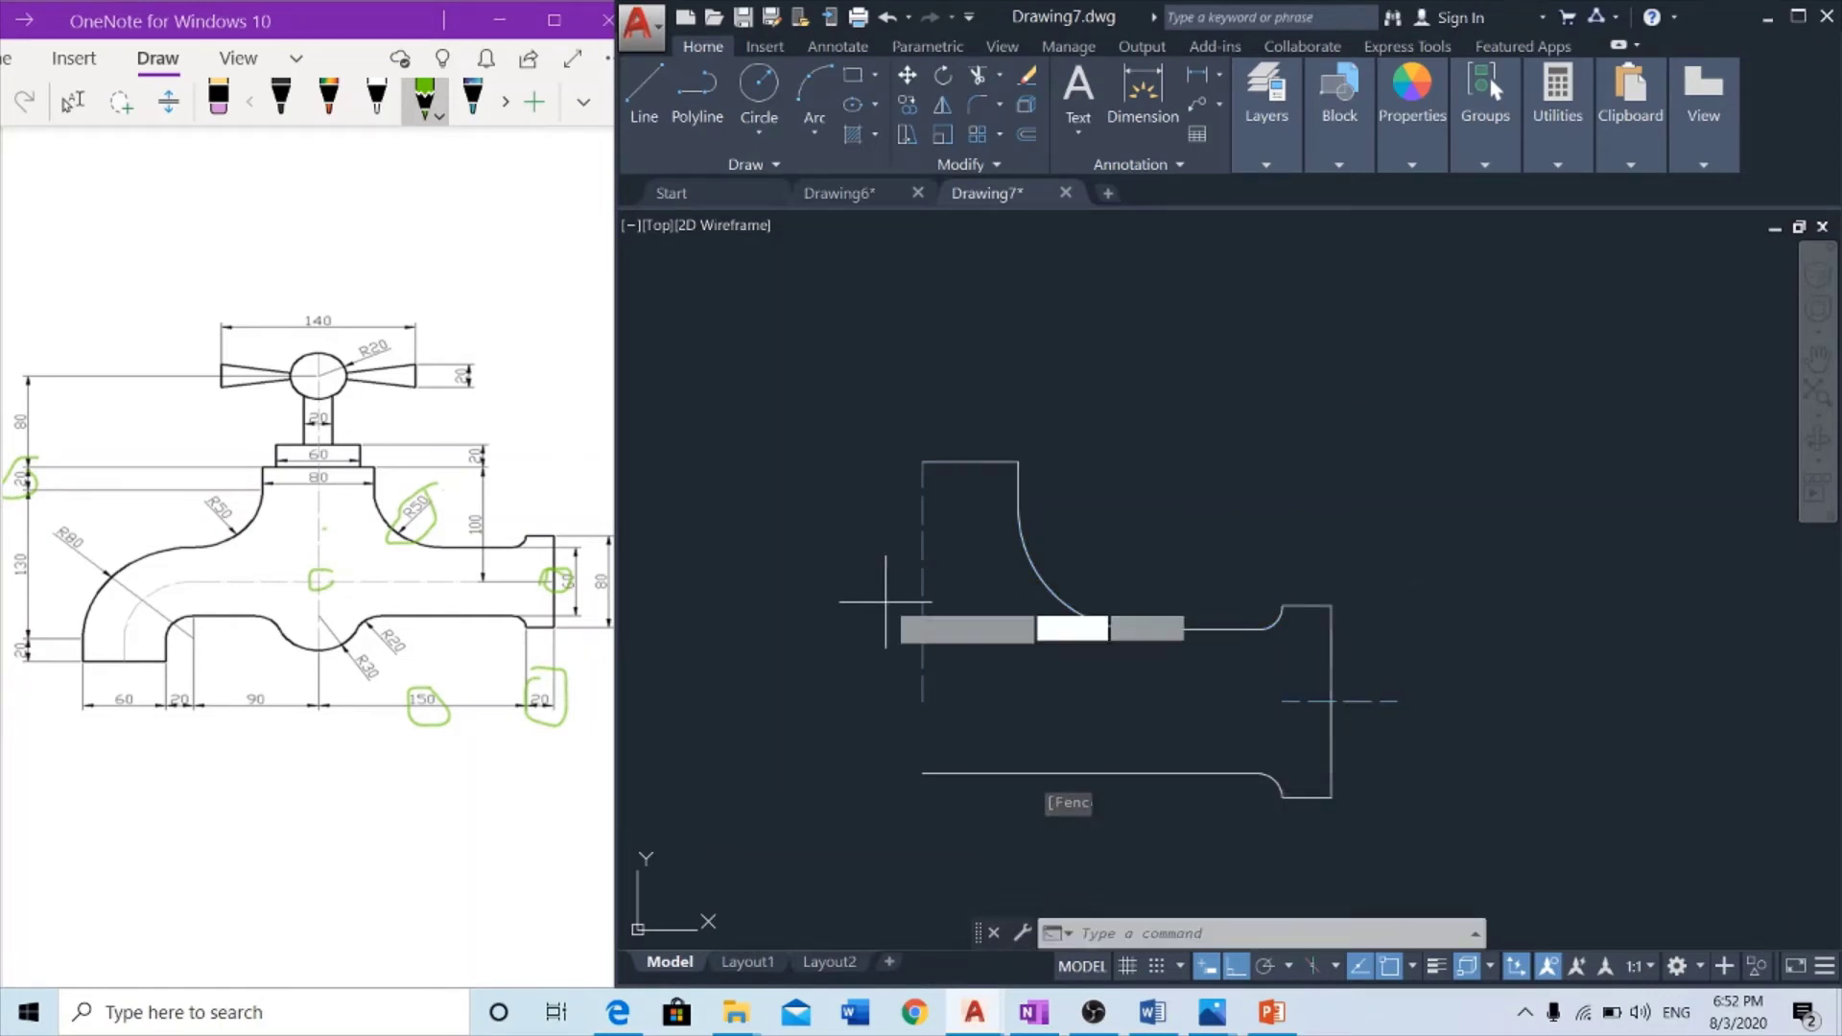
key(Return)
click(923, 463)
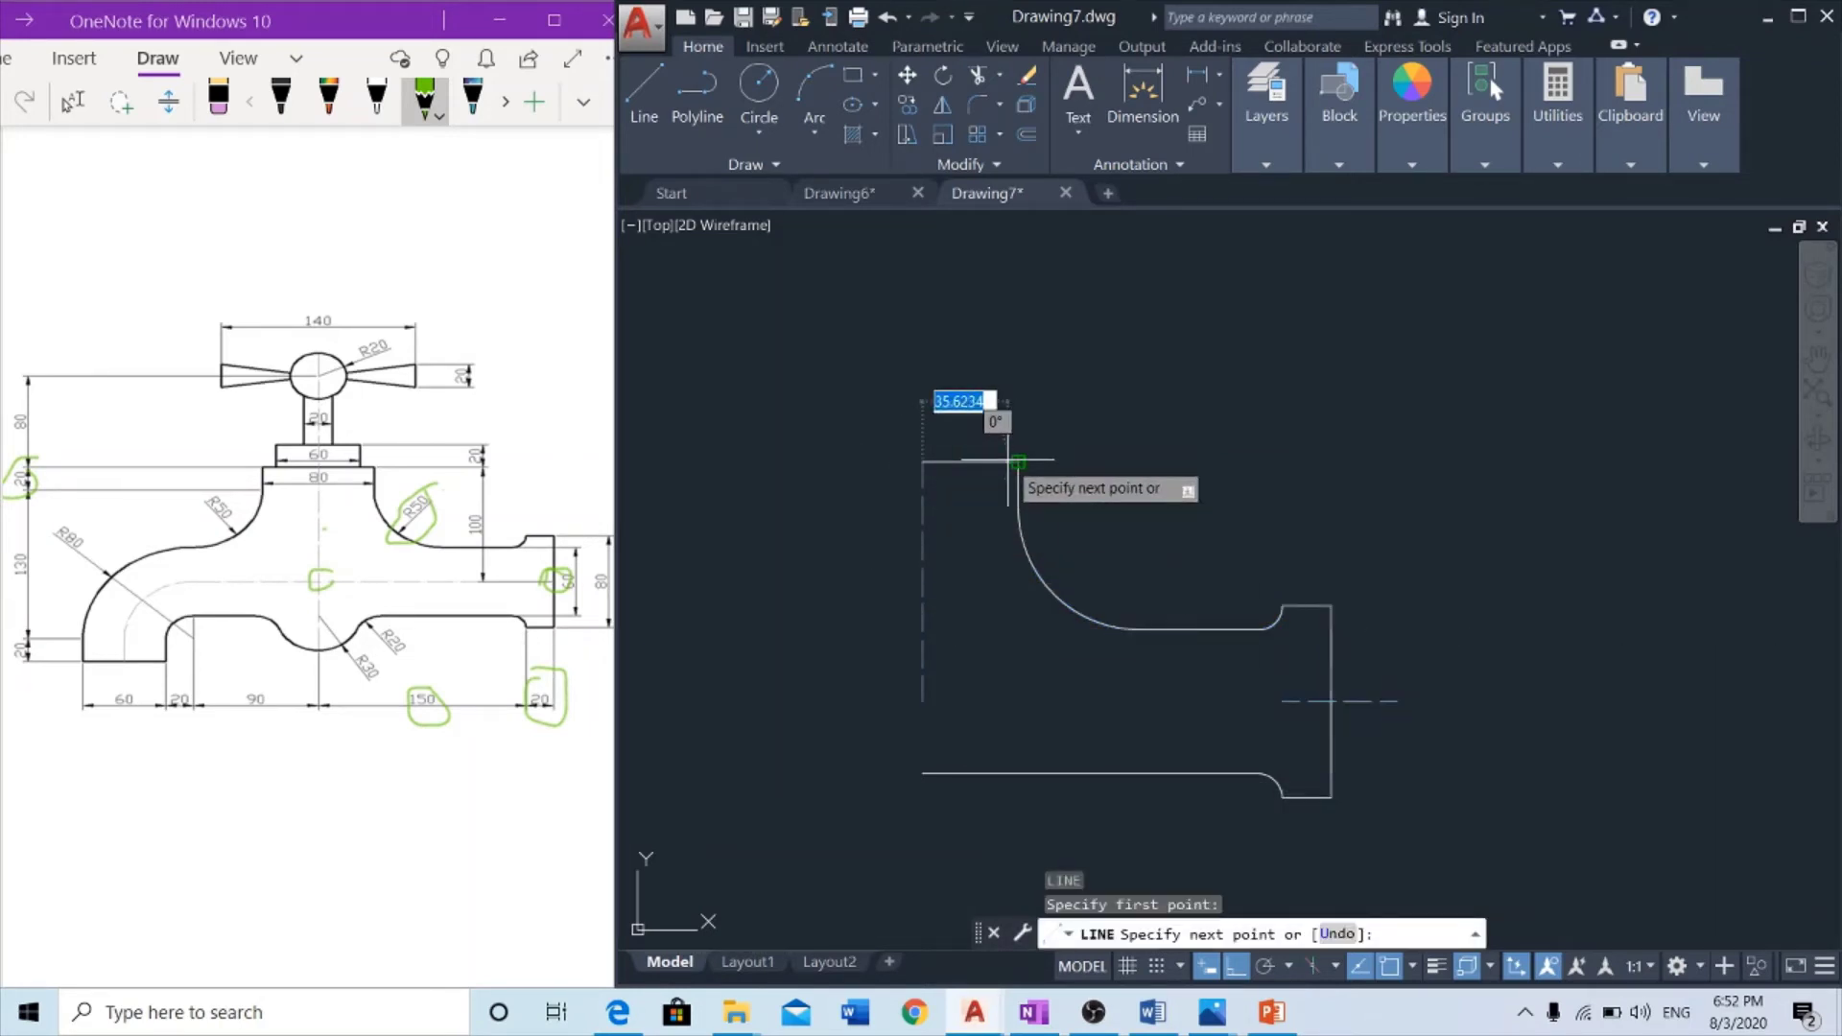
text(30)
key(Return)
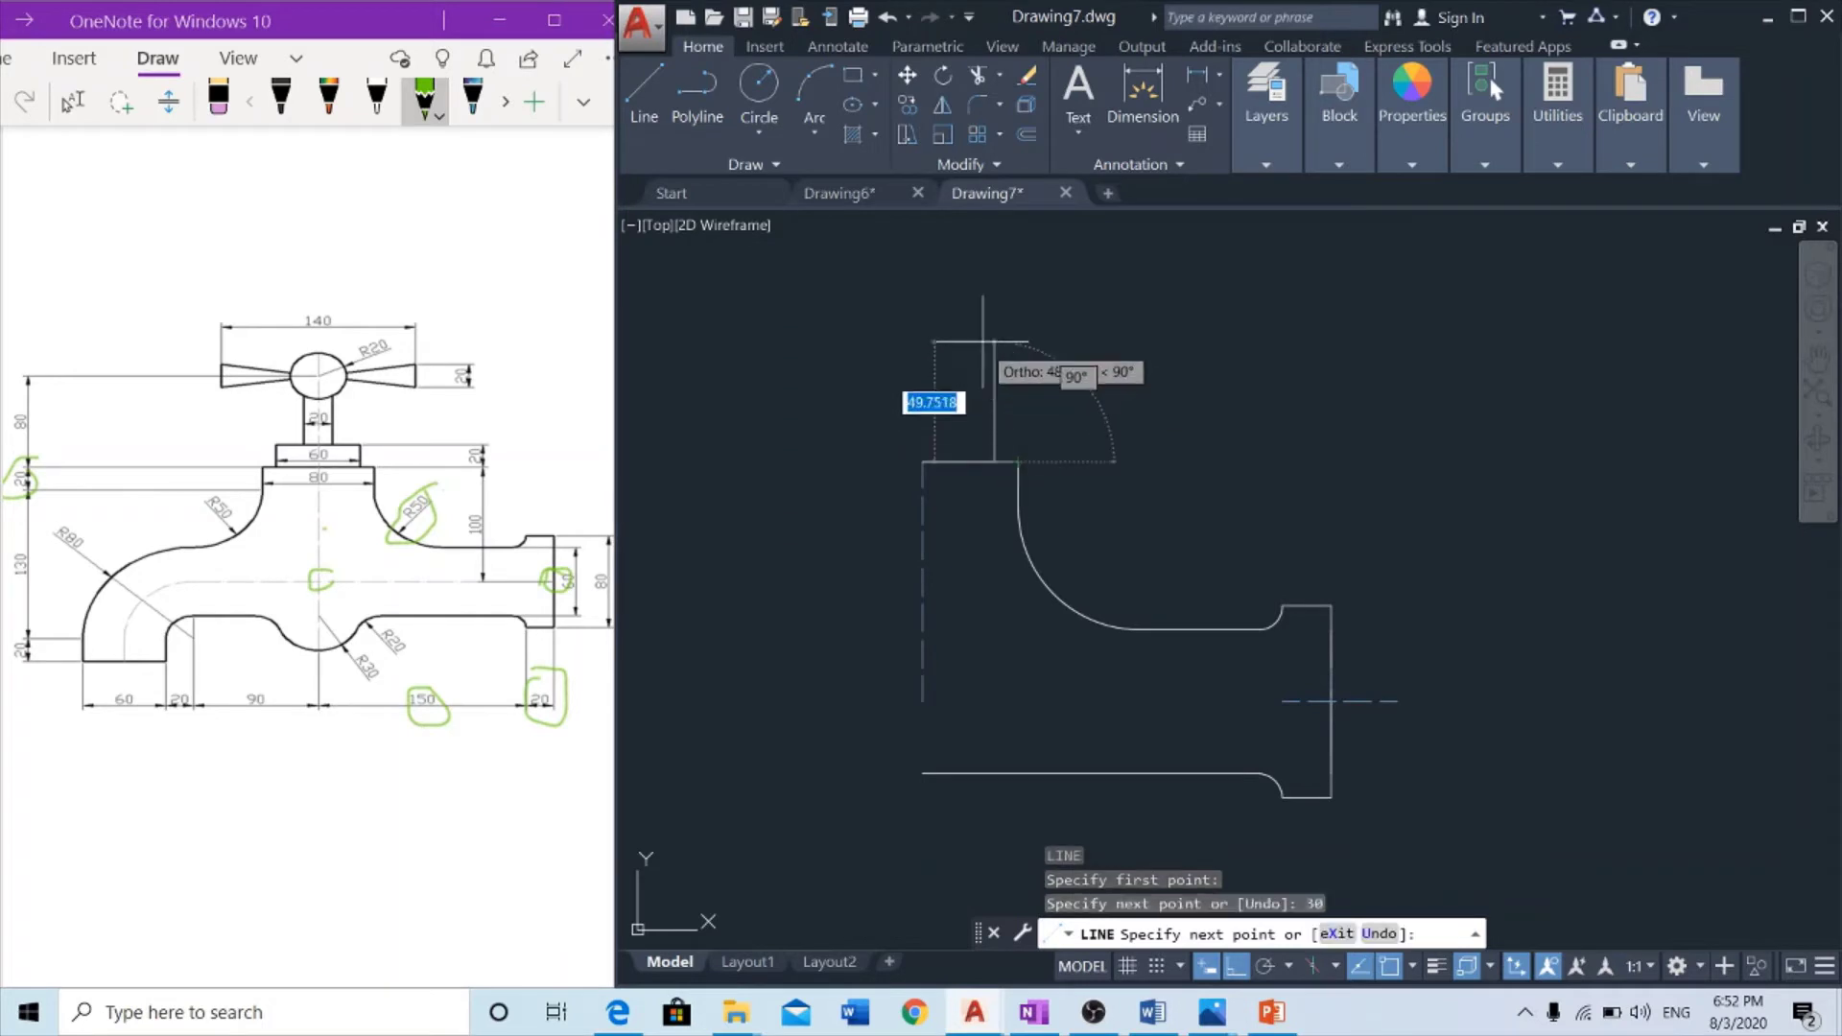
text(20)
key(Return)
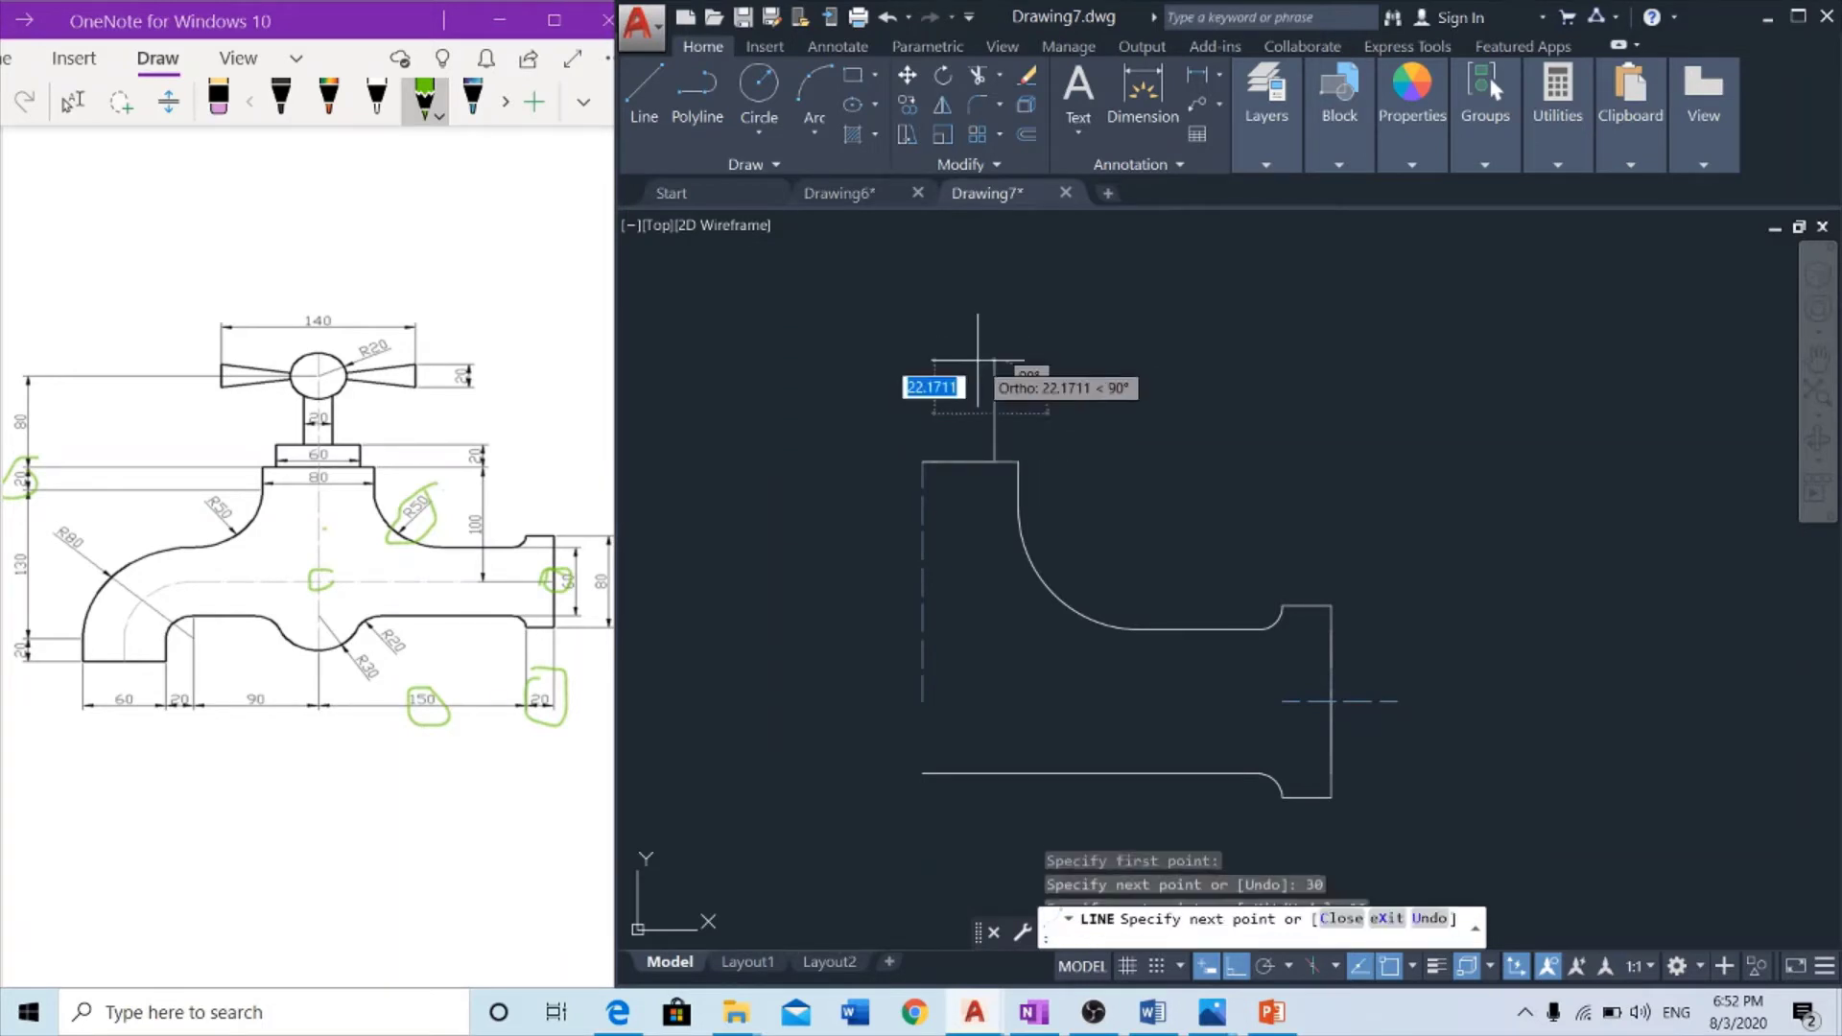
text(60)
key(Return)
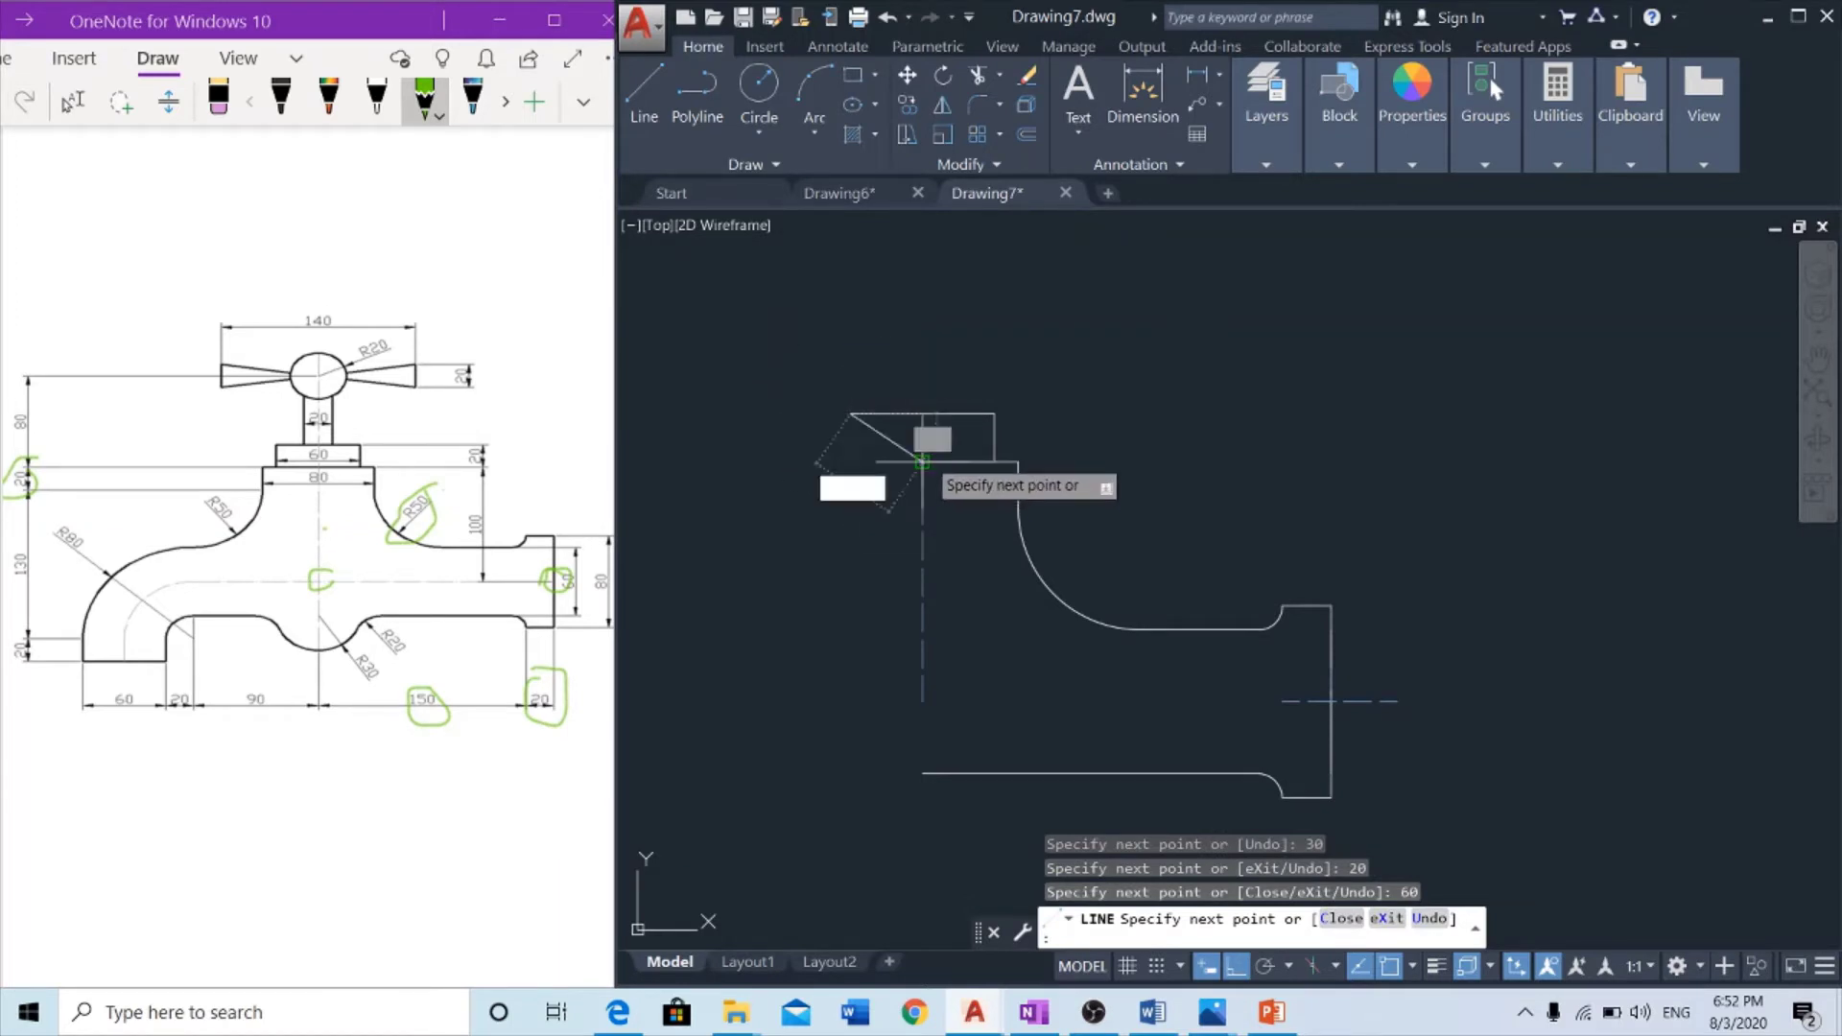
click(848, 461)
key(Escape)
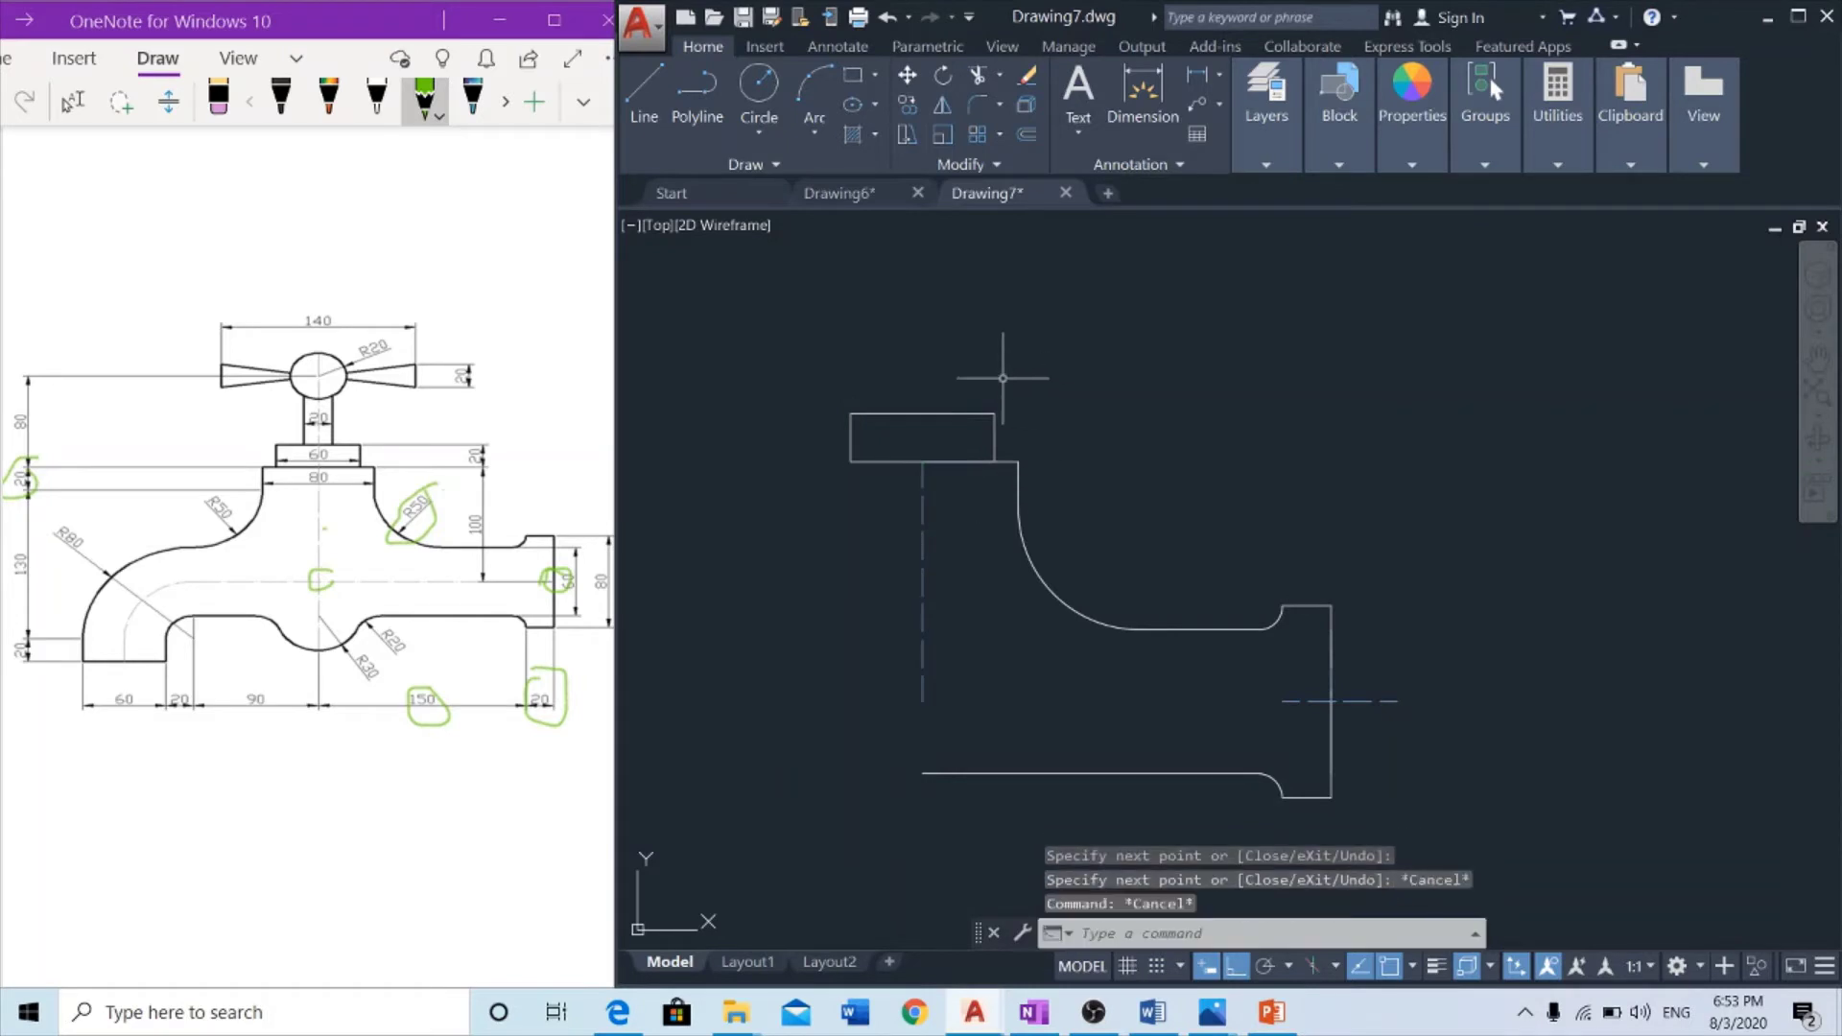
middle_drag(855, 370, 854, 483)
scroll(855, 482, up, 2)
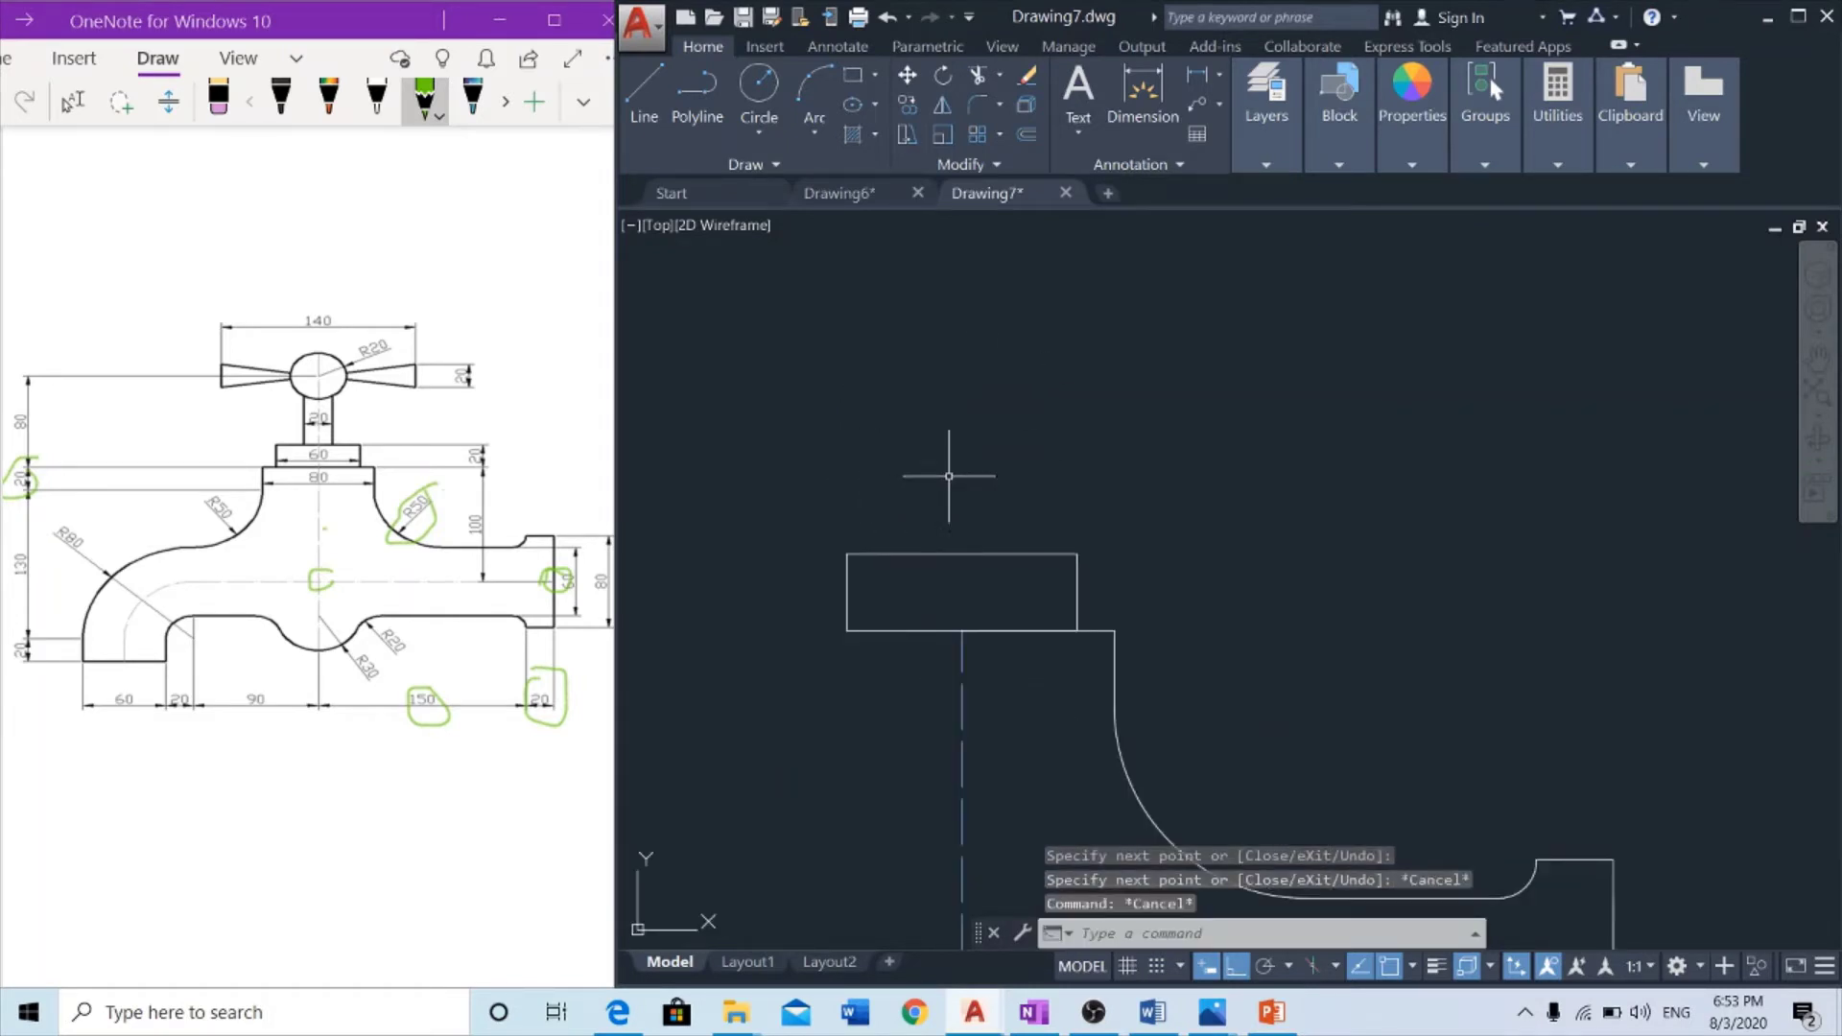
Circle the 20 stem width on the OneNote reference
click(329, 417)
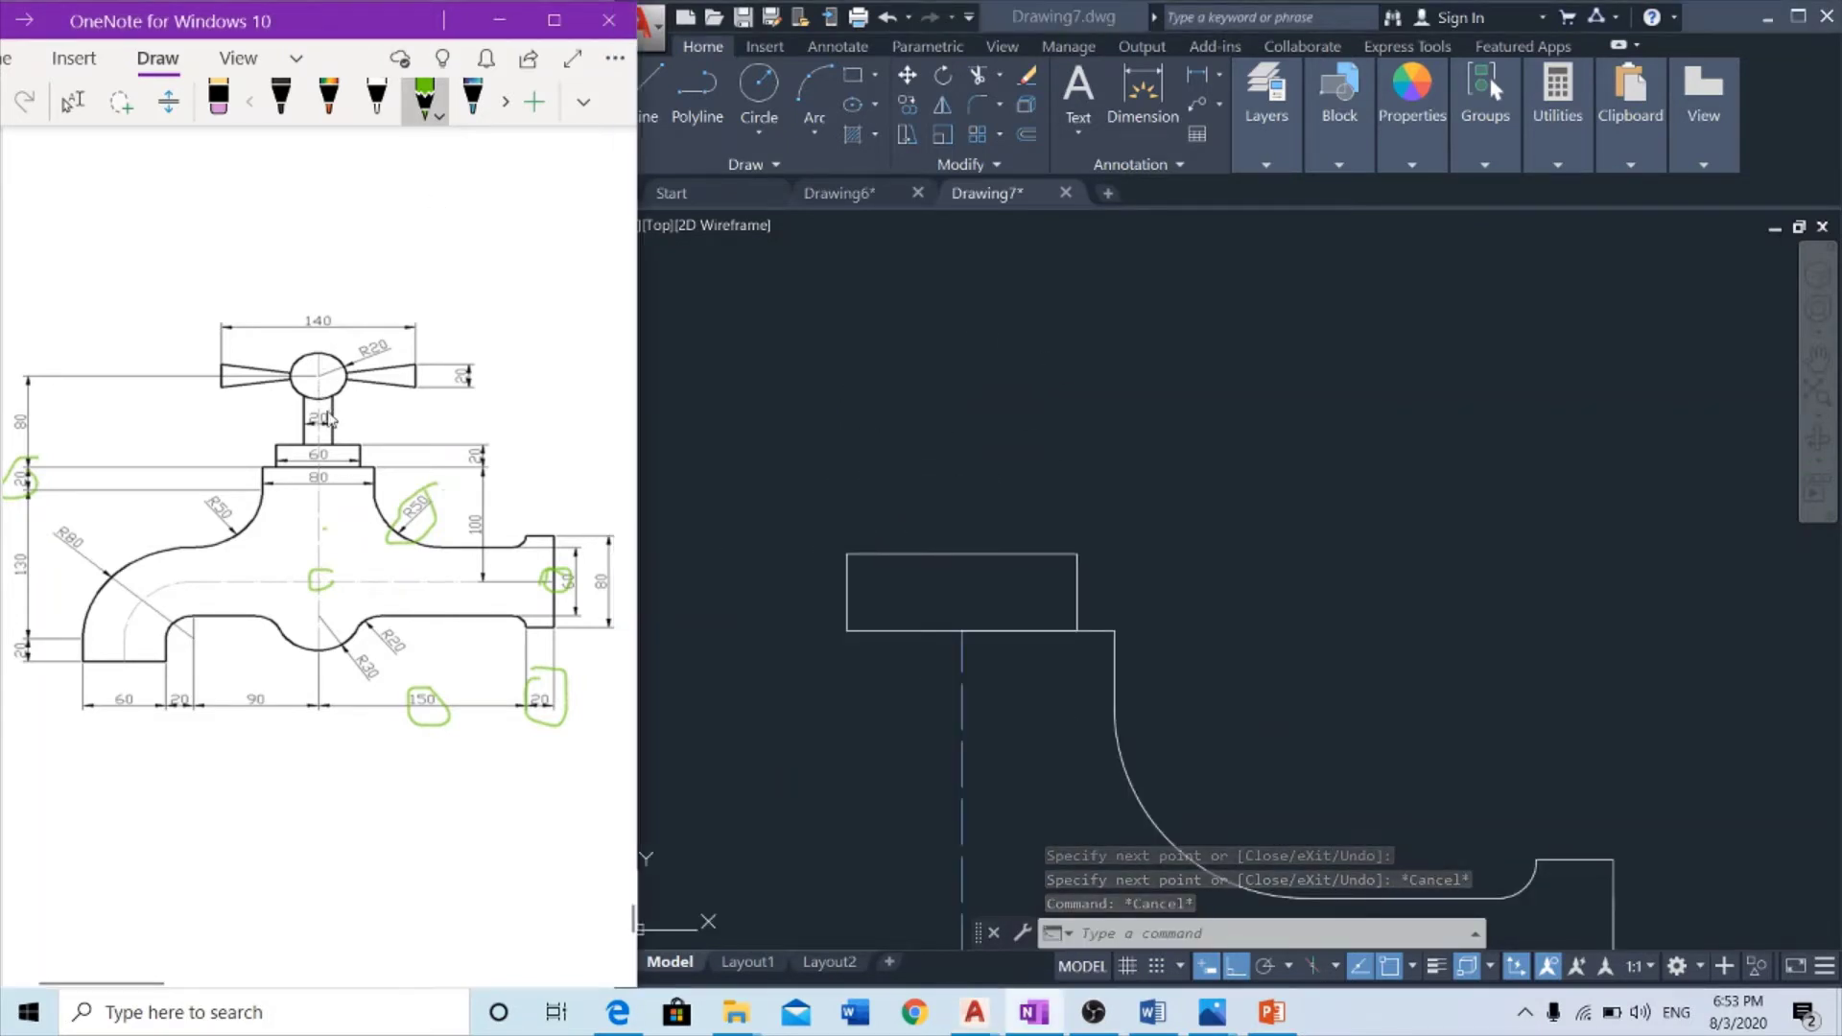
drag(330, 417, 345, 422)
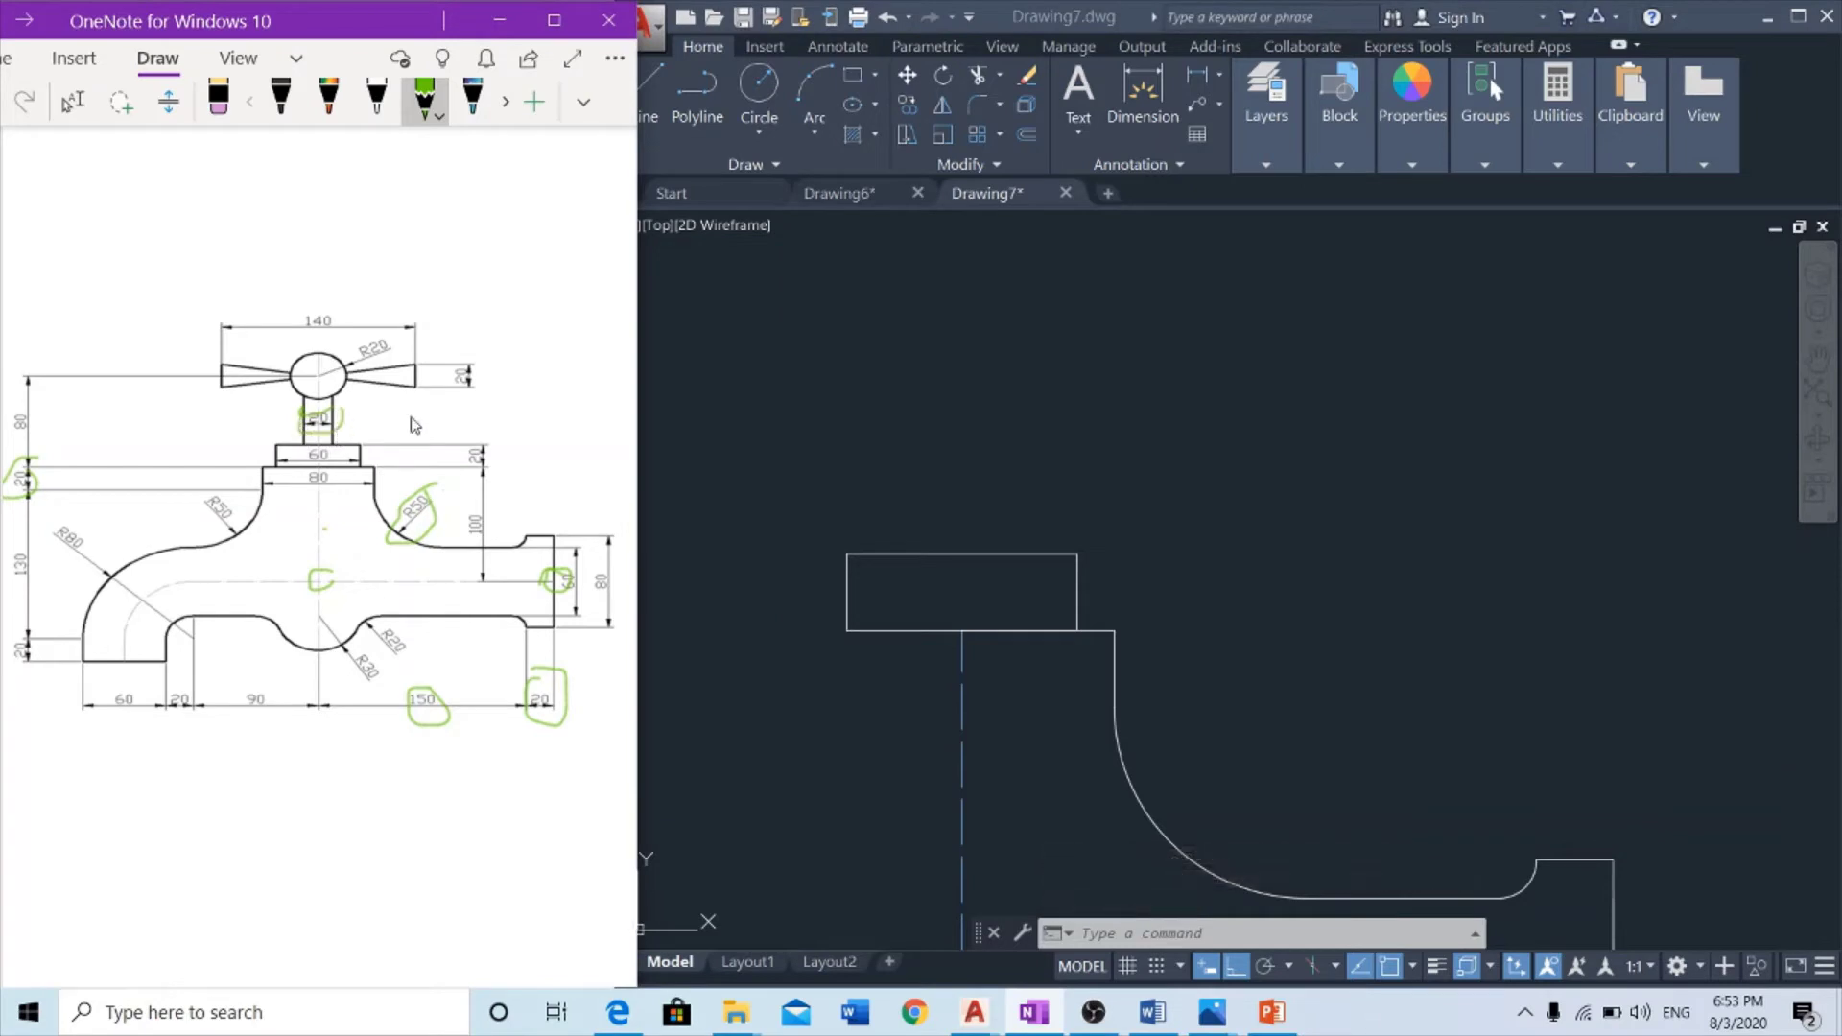
click(925, 602)
key(Escape)
Draw the first stem line 10 units right on the bonnet block, then 80 units up
text(l)
key(Return)
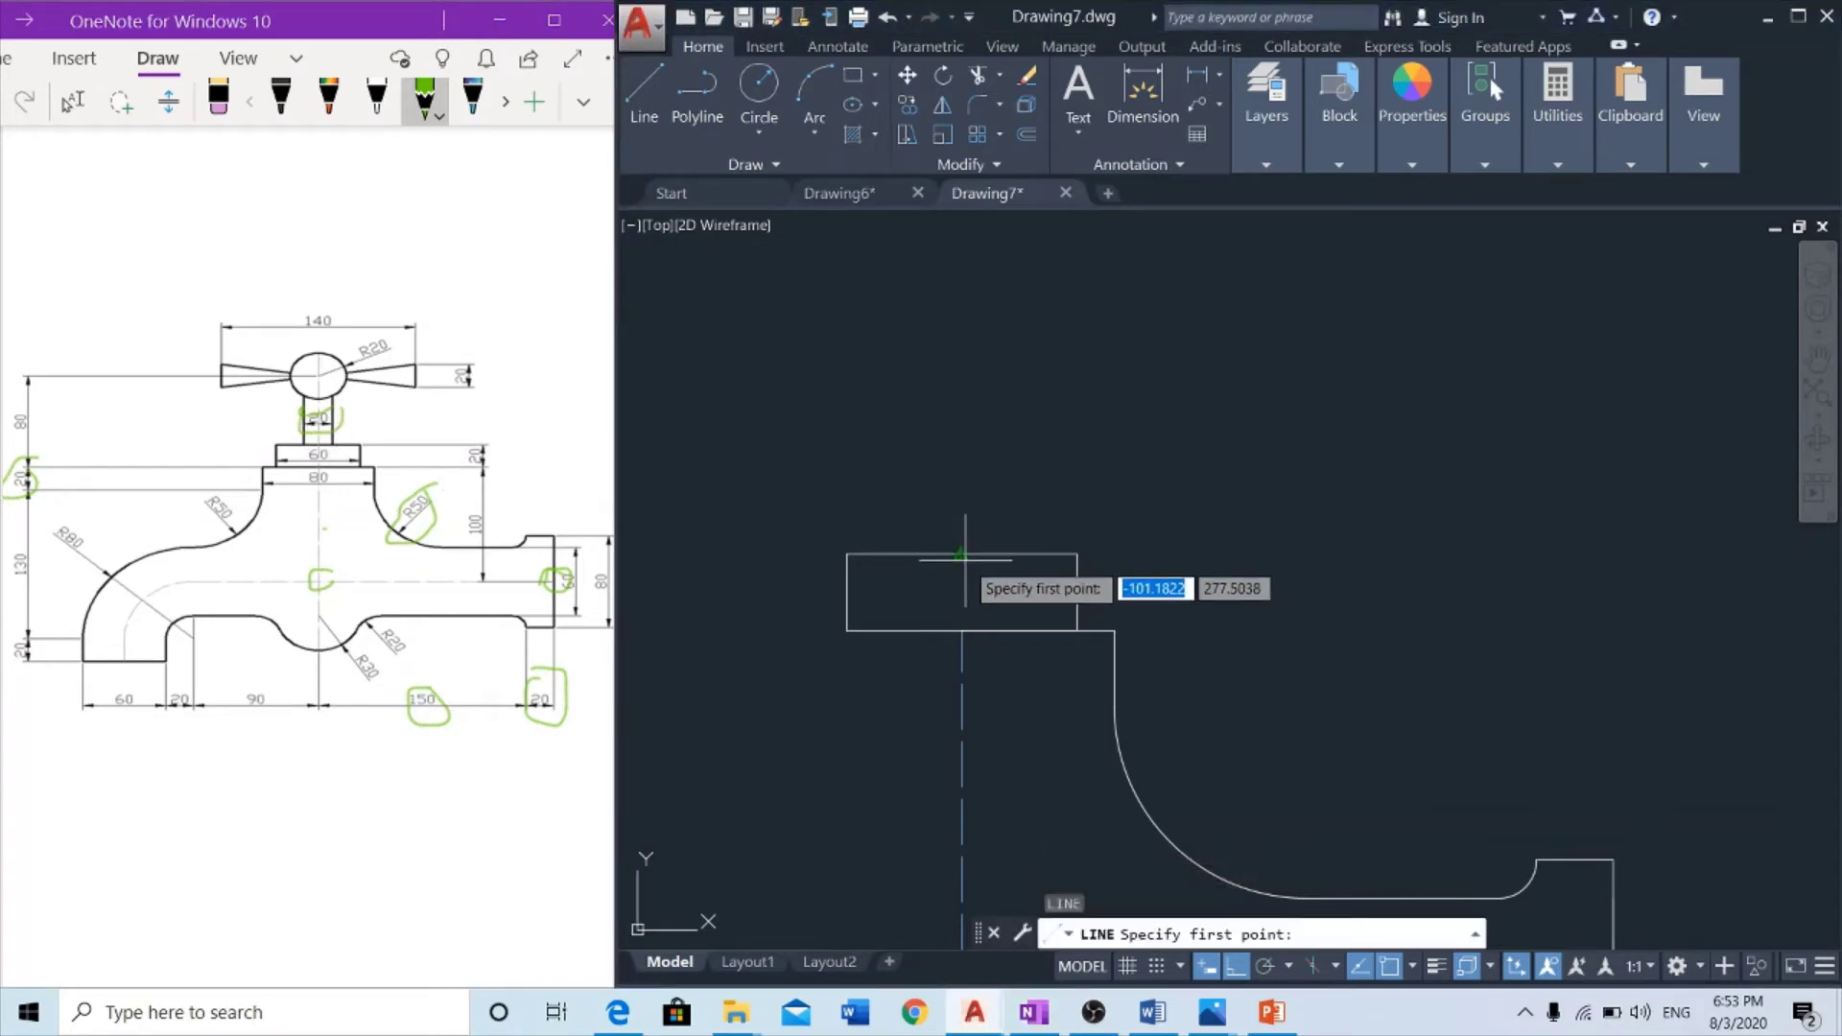
click(965, 560)
text(0)
key(Return)
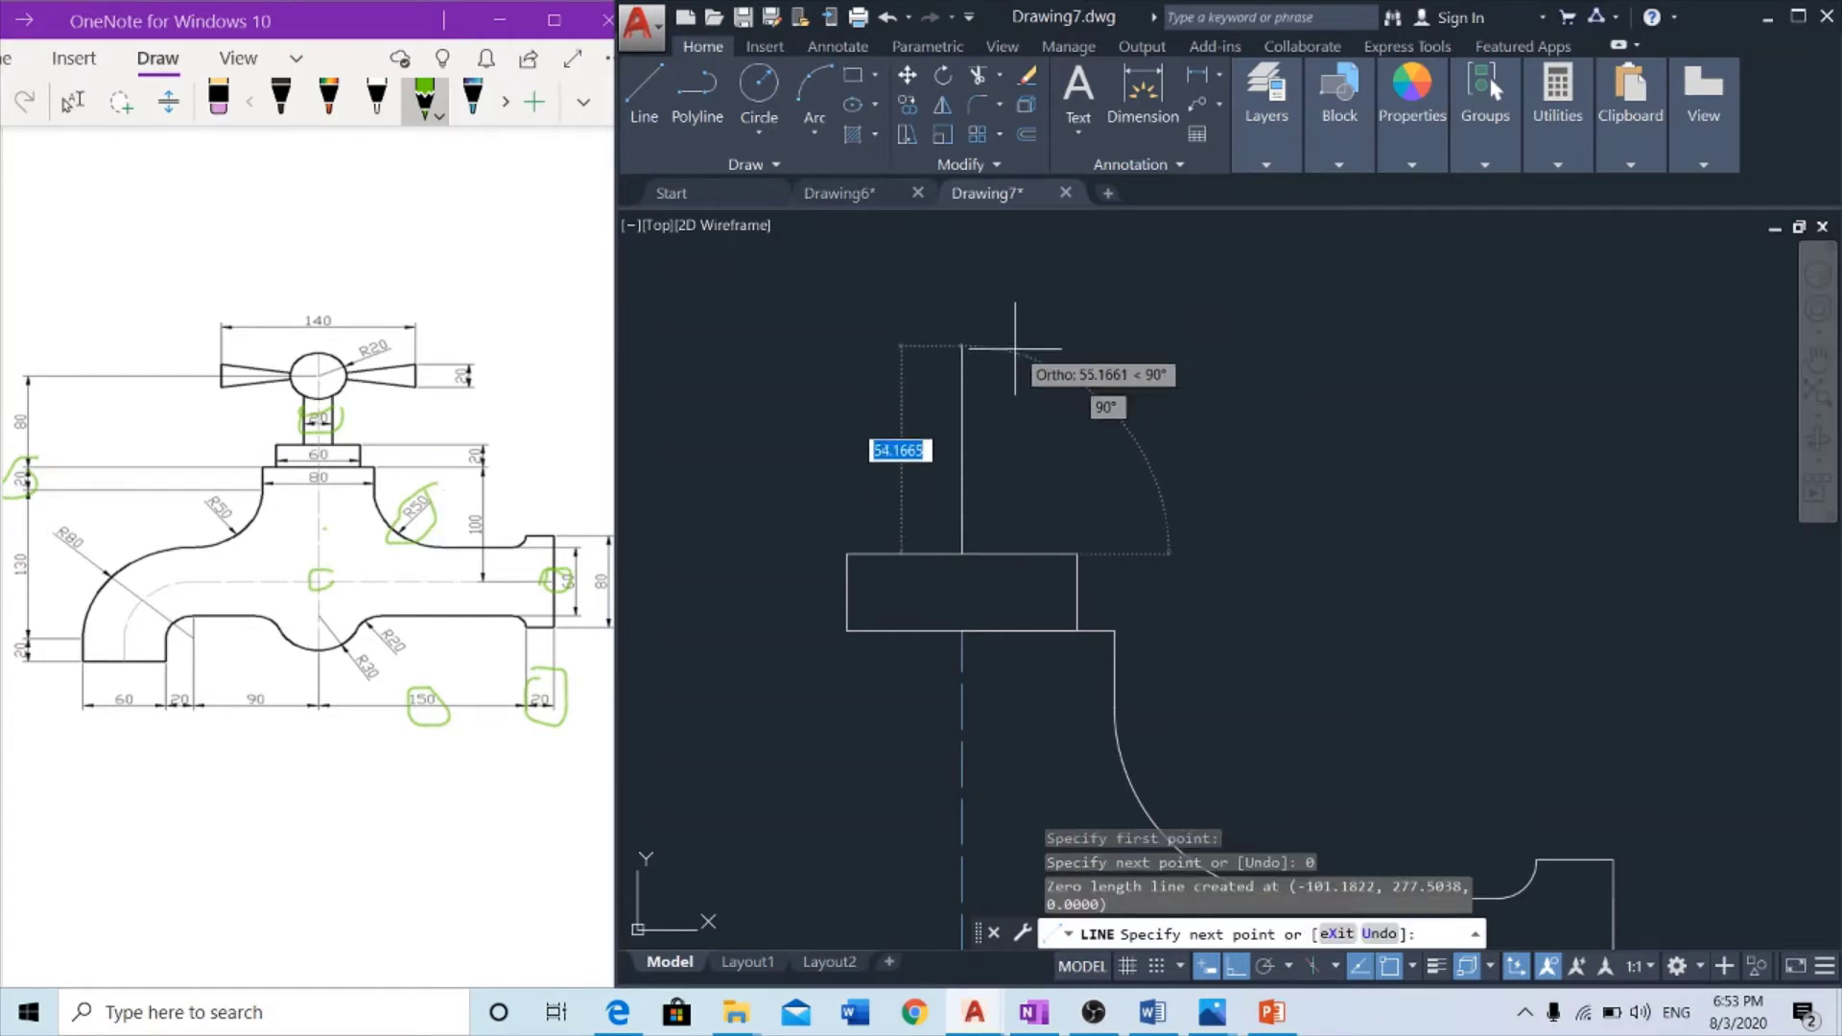
text(10)
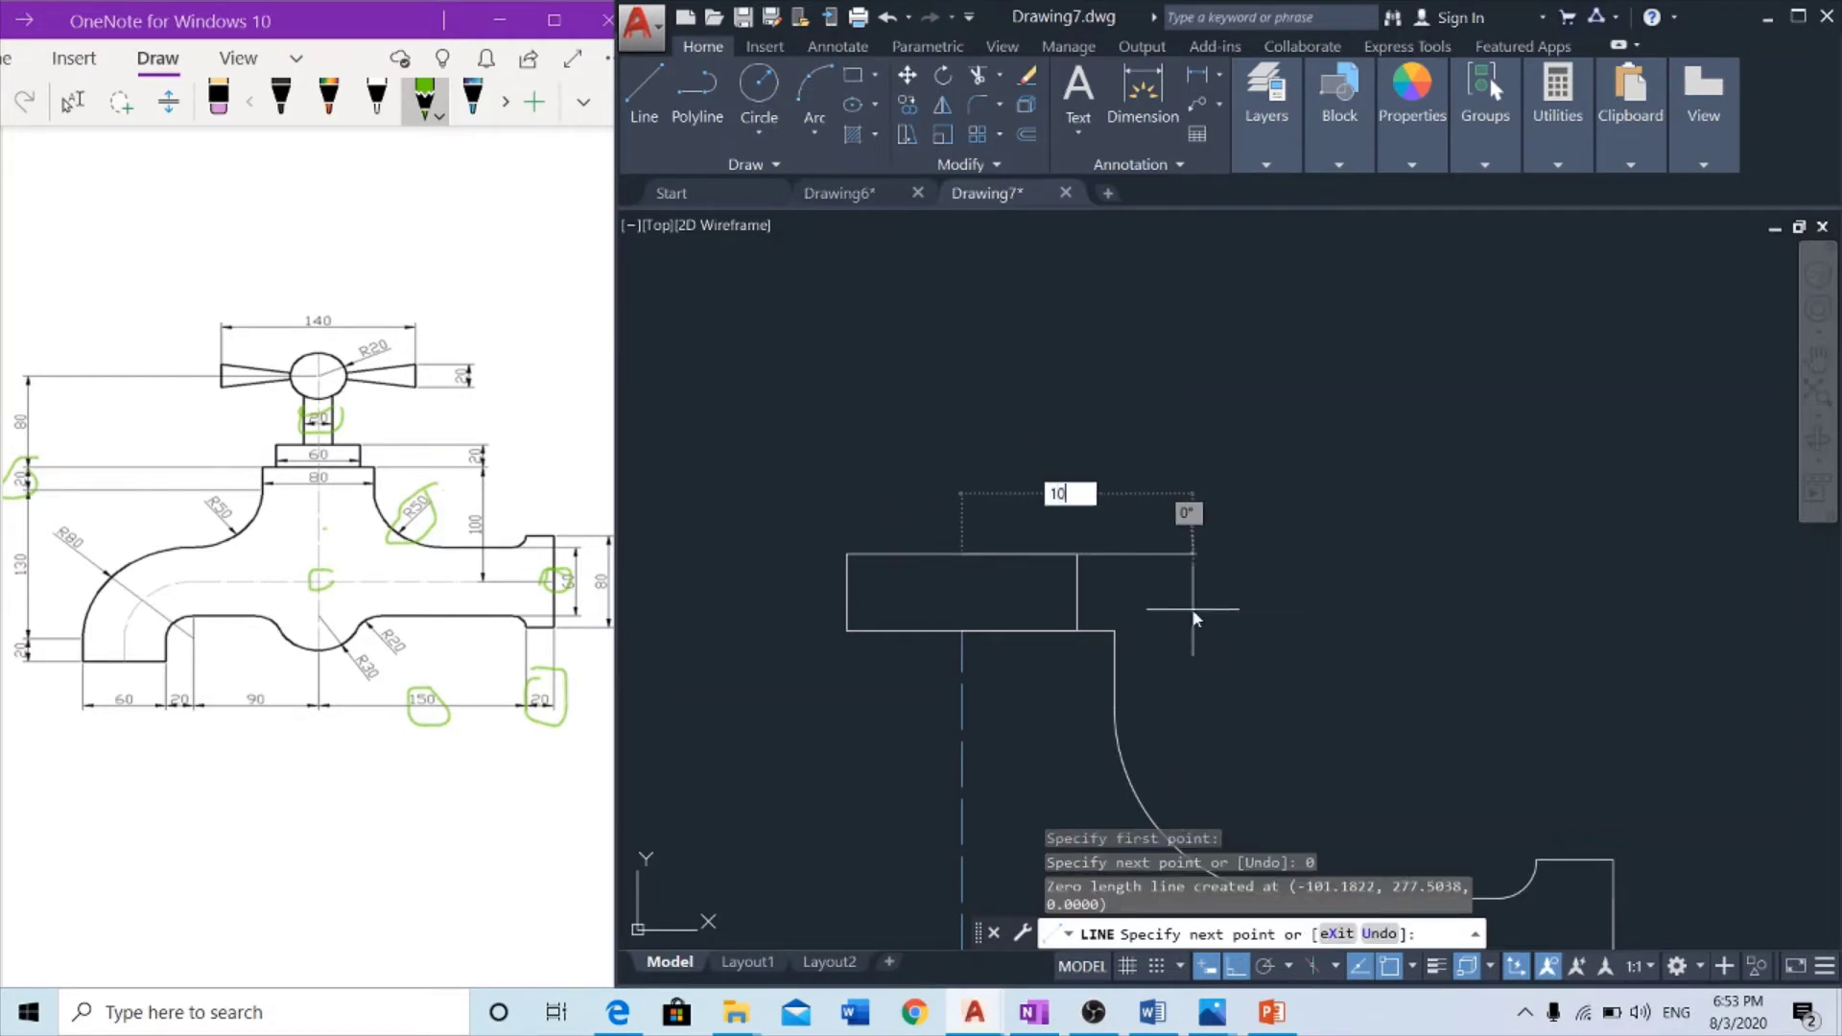
key(Return)
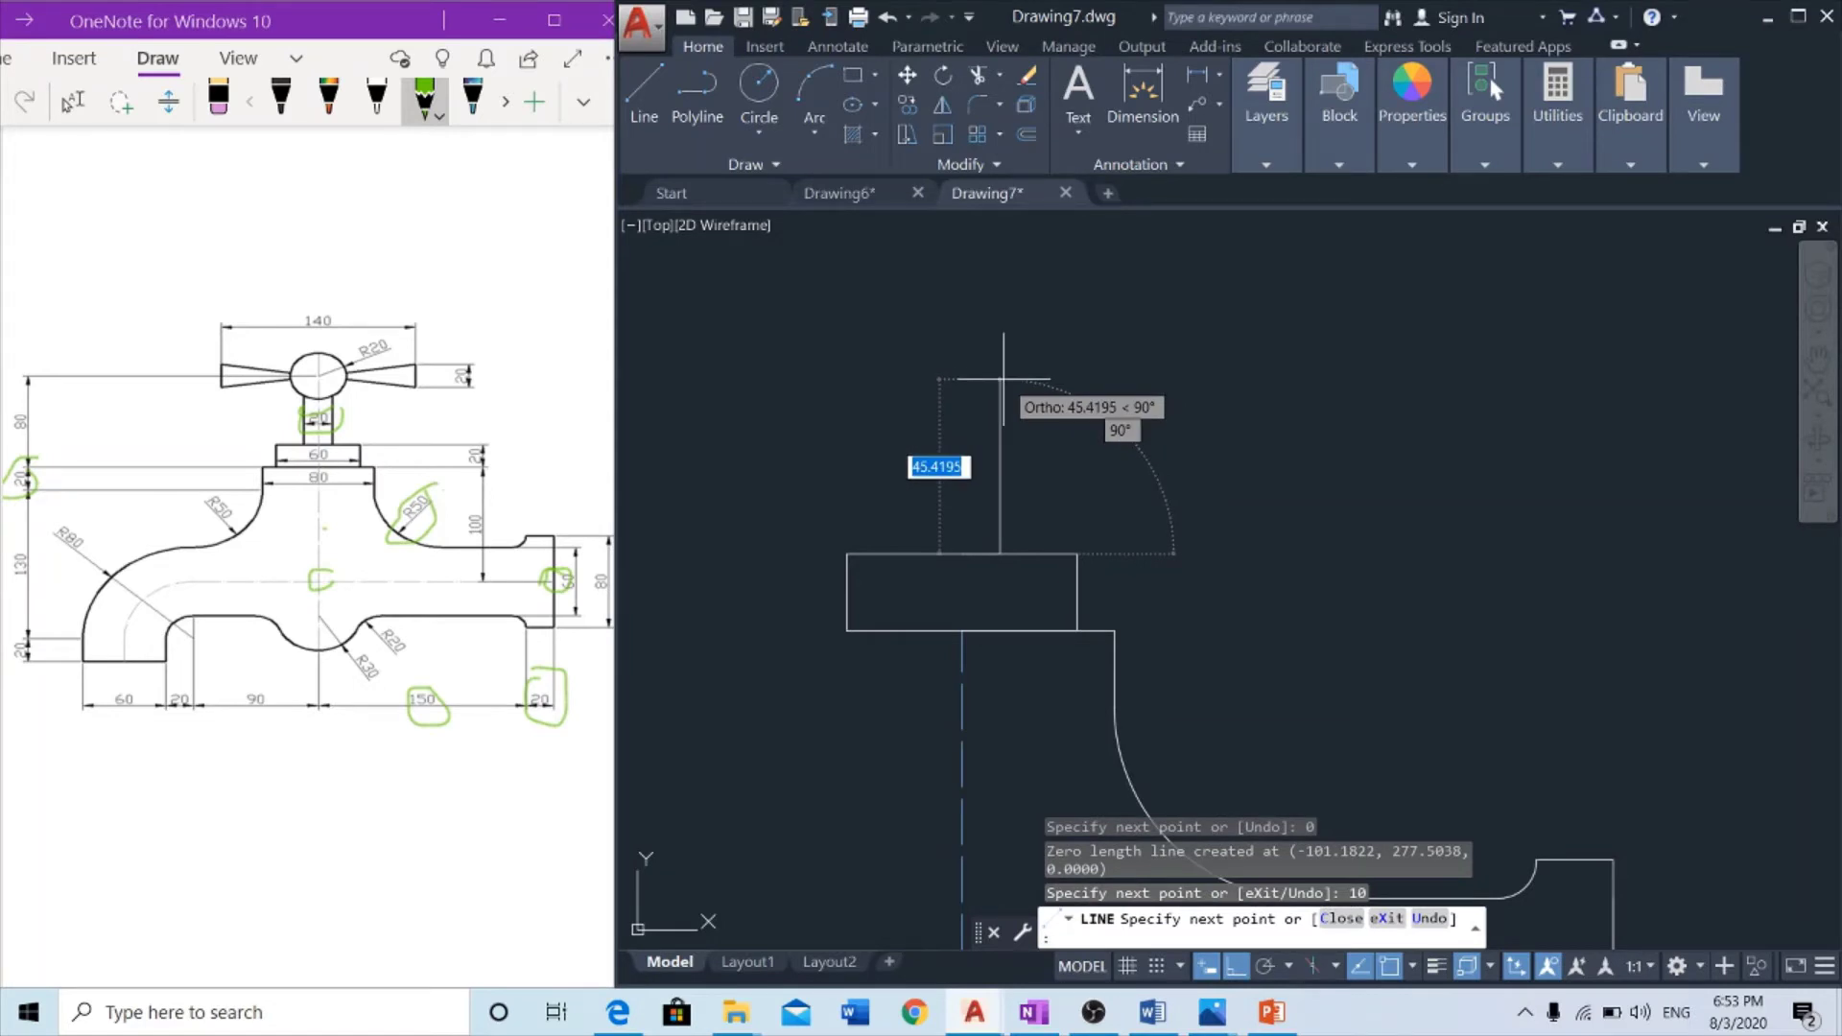
text(80)
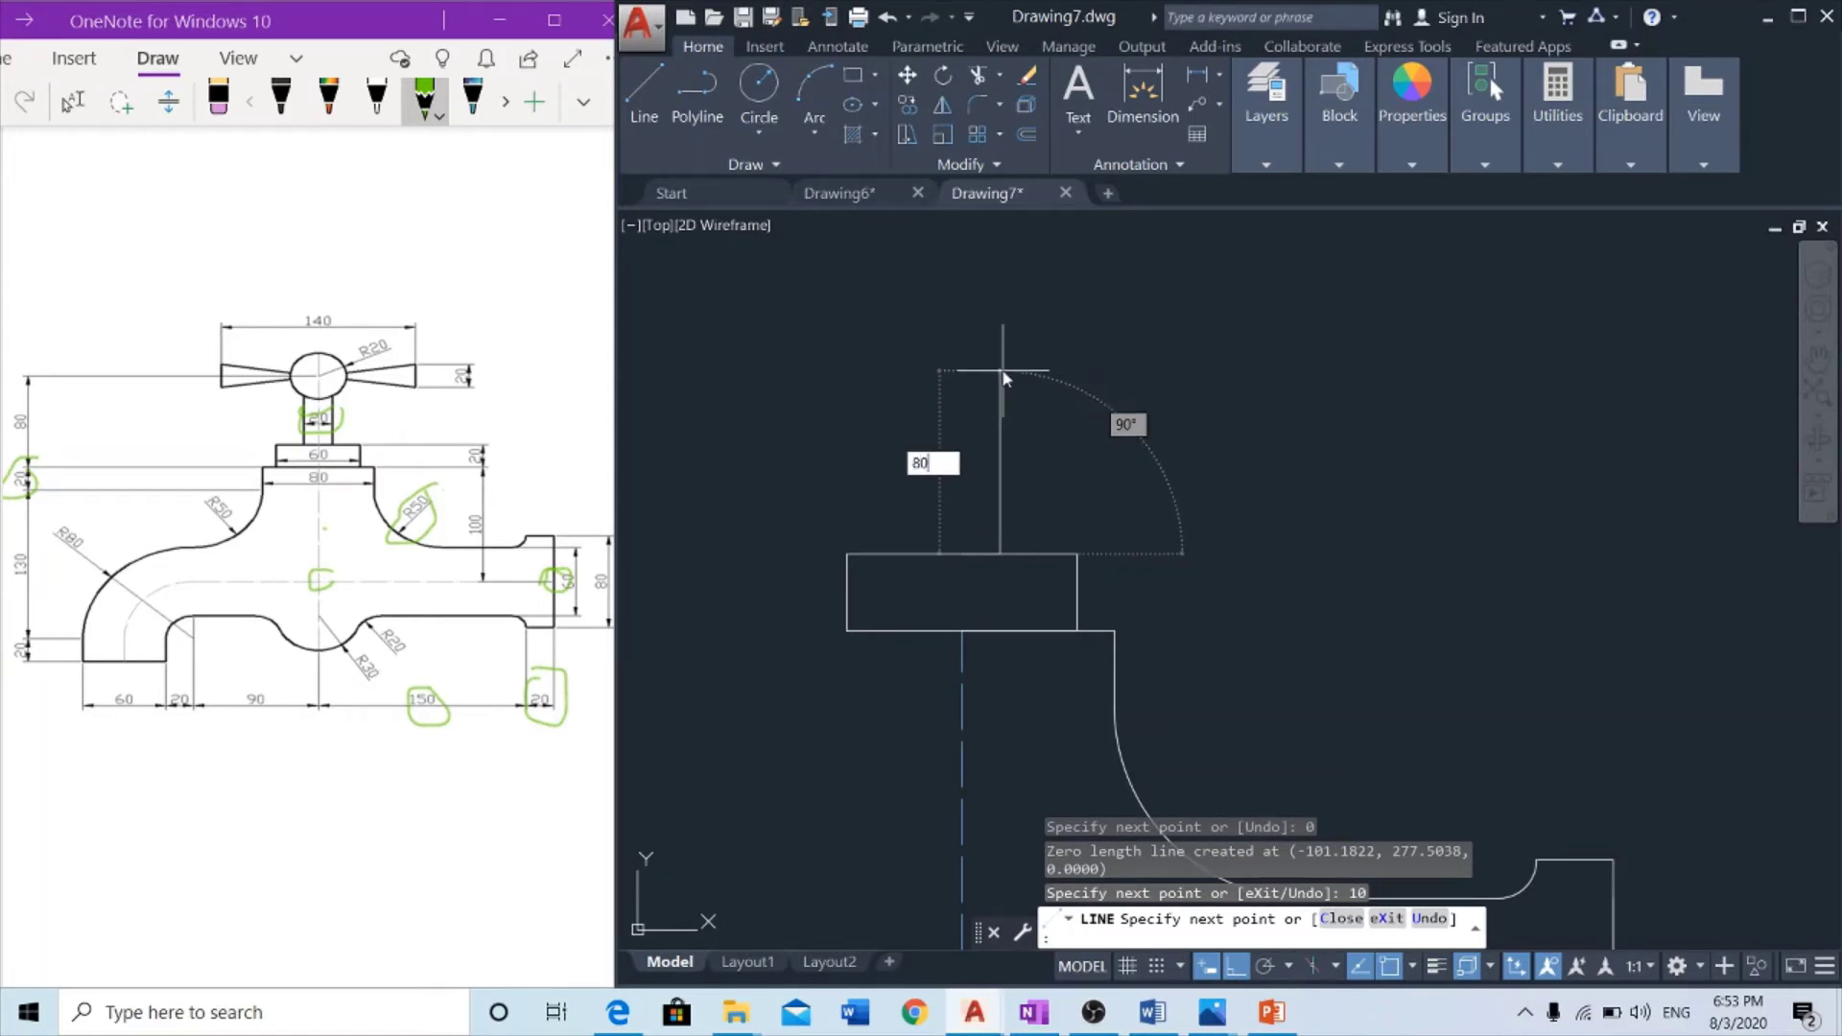
key(Return)
key(Escape)
scroll(1032, 404, down, 2)
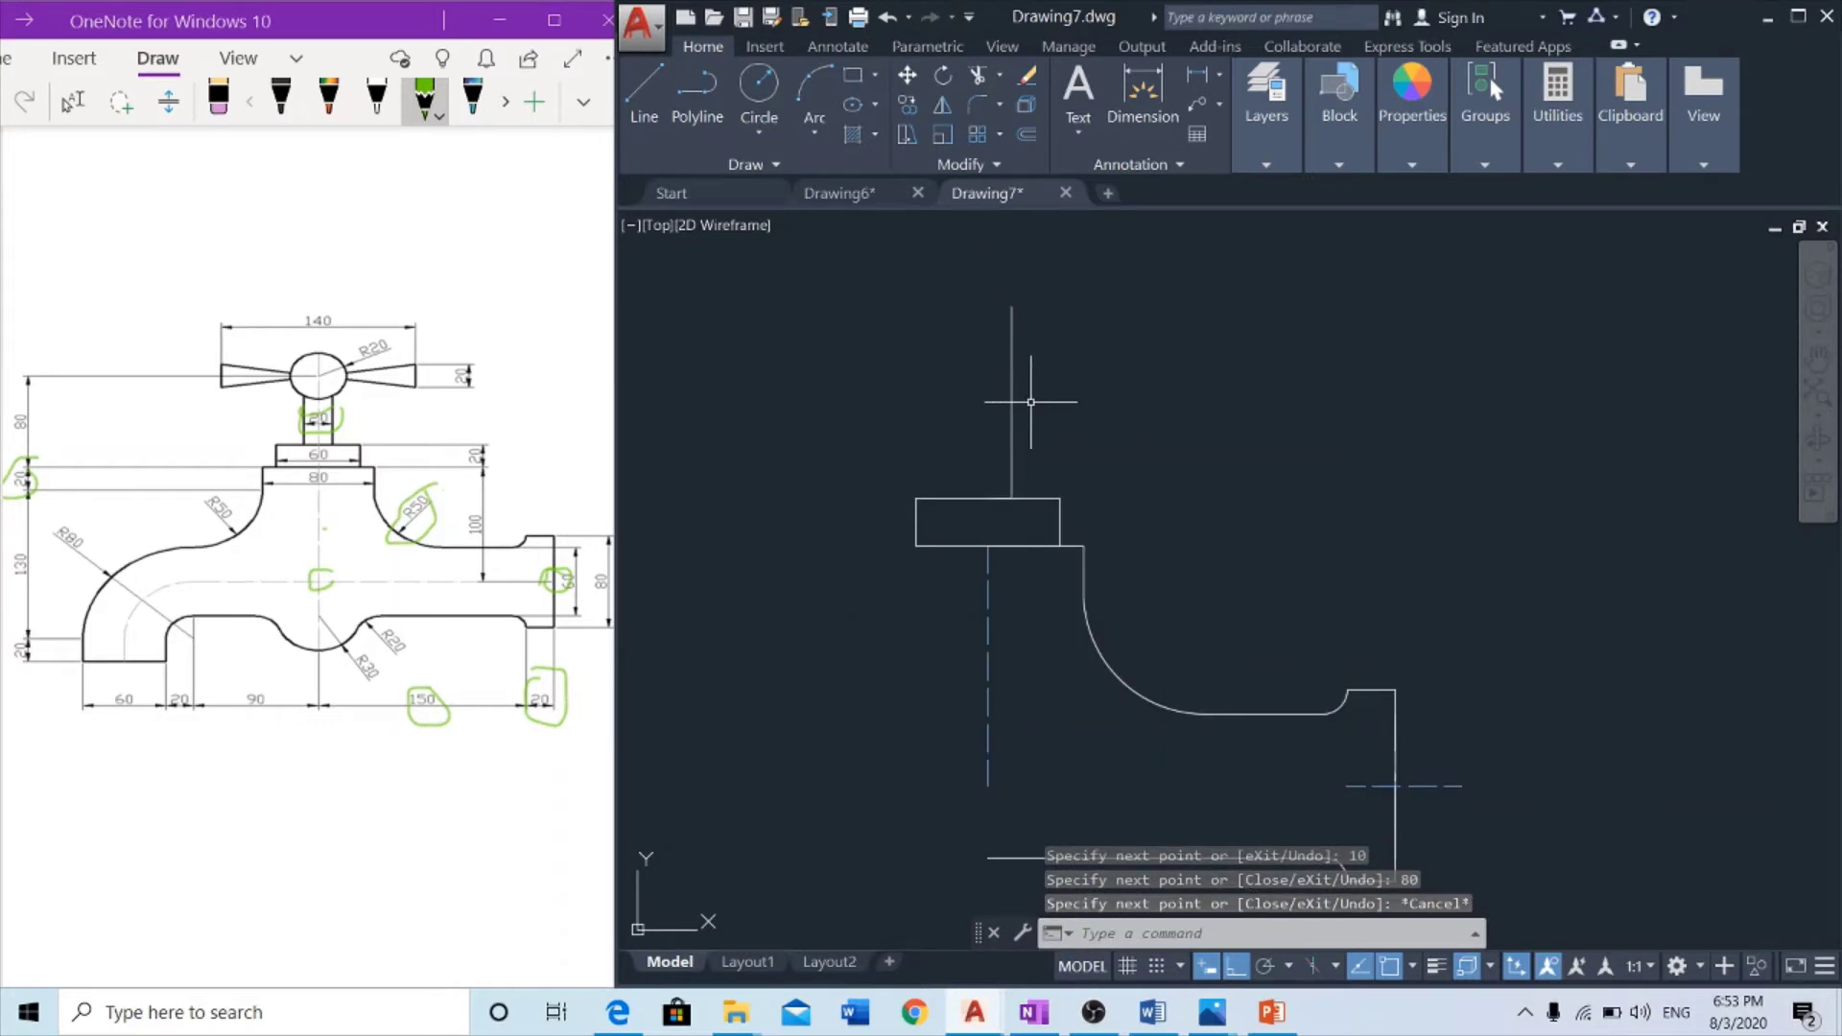
Offset the stem line by 20 to create the second parallel stem line
text(o)
key(Return)
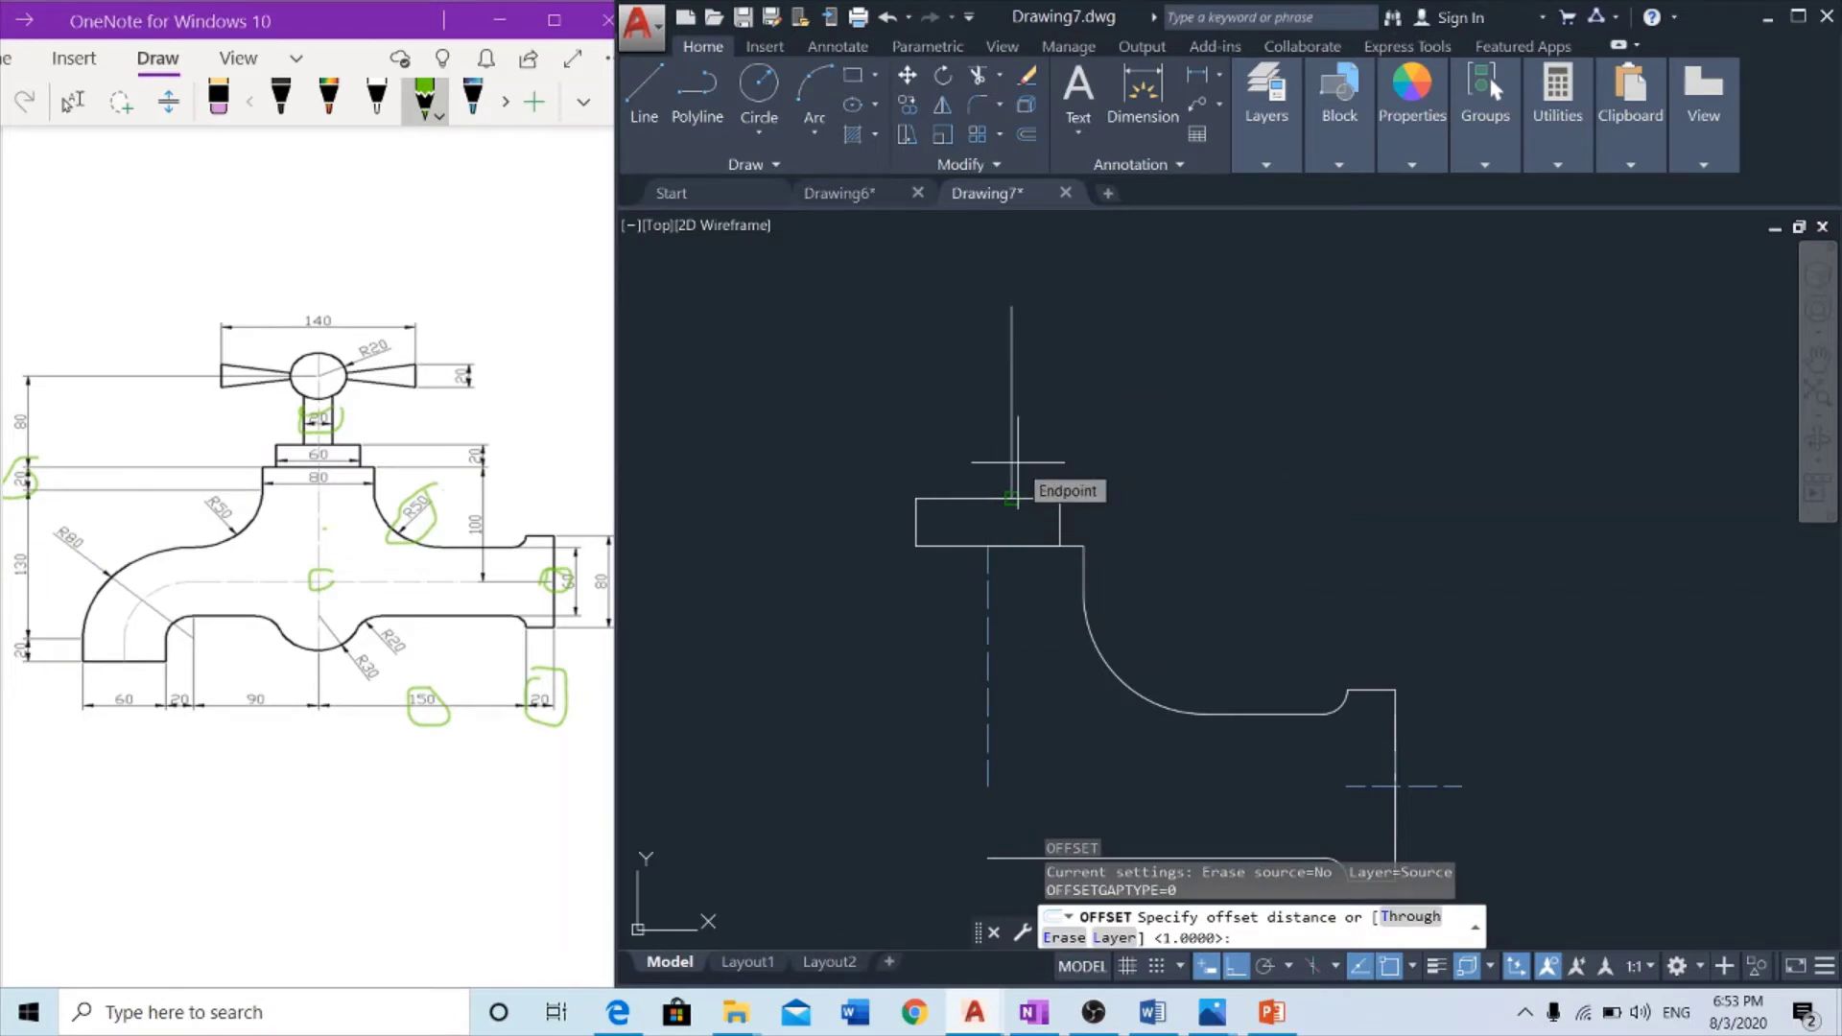
text(20)
key(Return)
click(1011, 413)
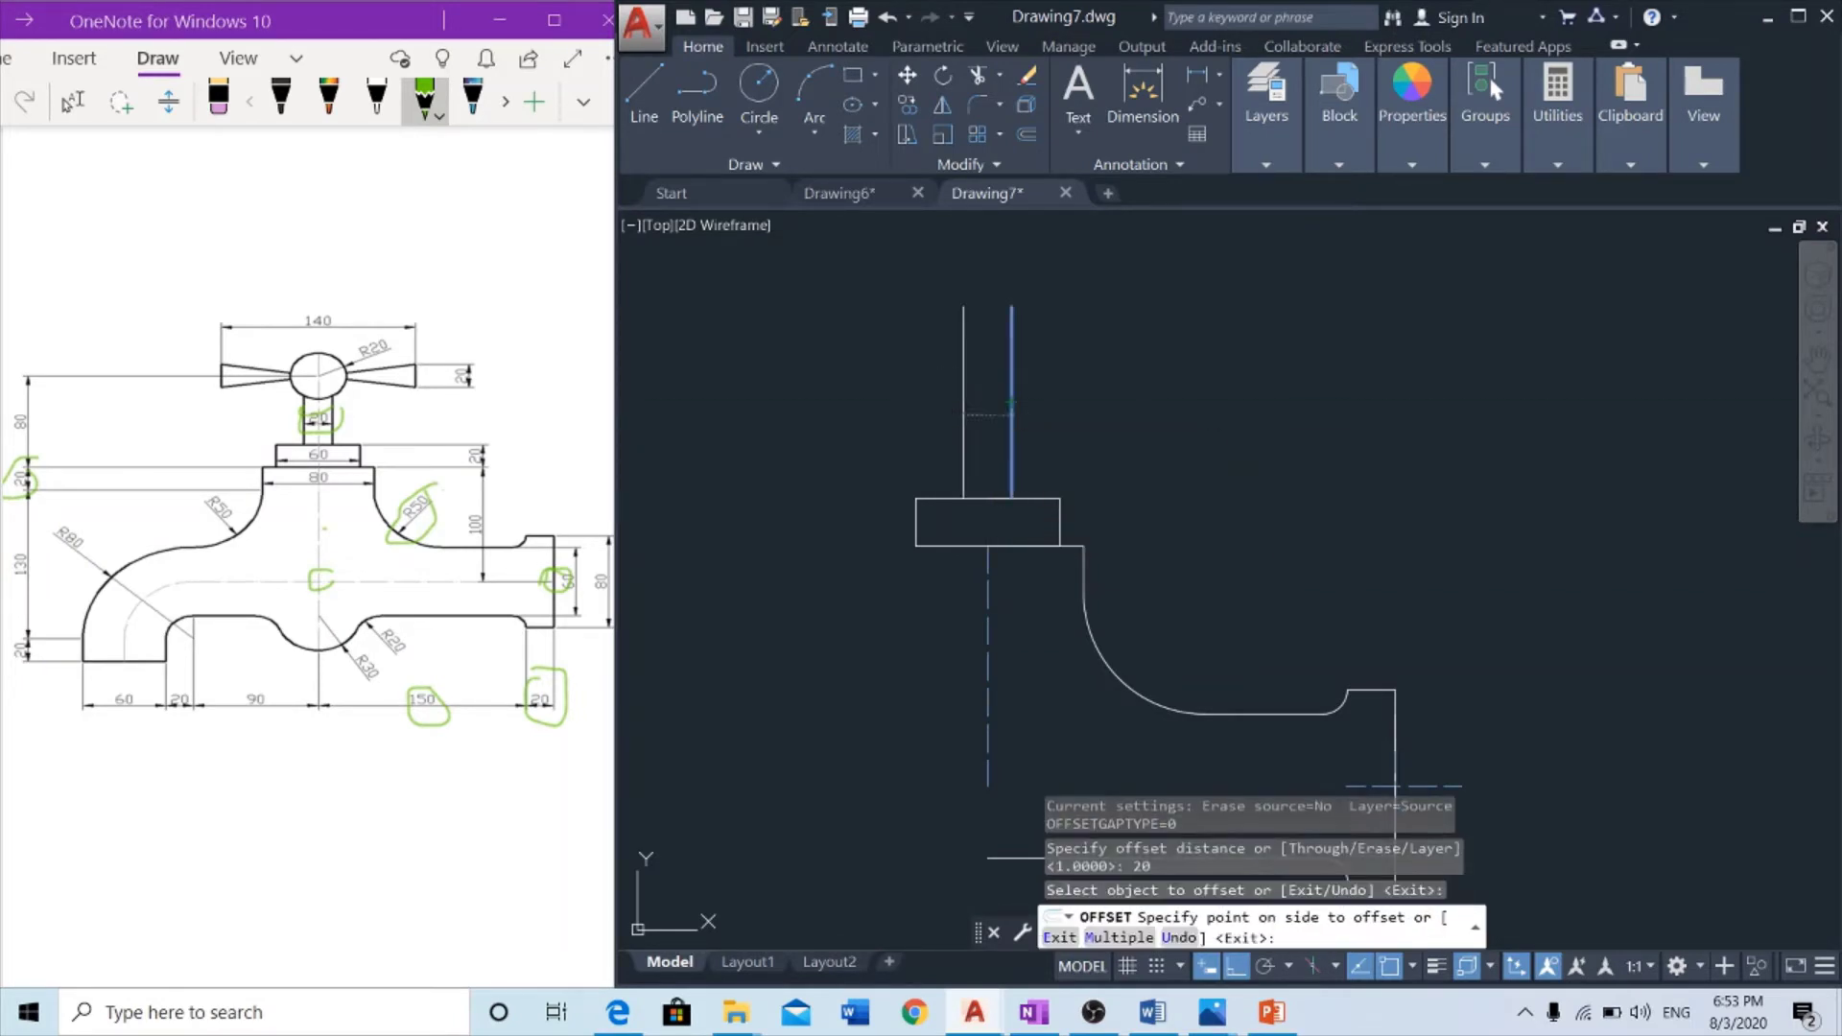
key(Escape)
key(Escape)
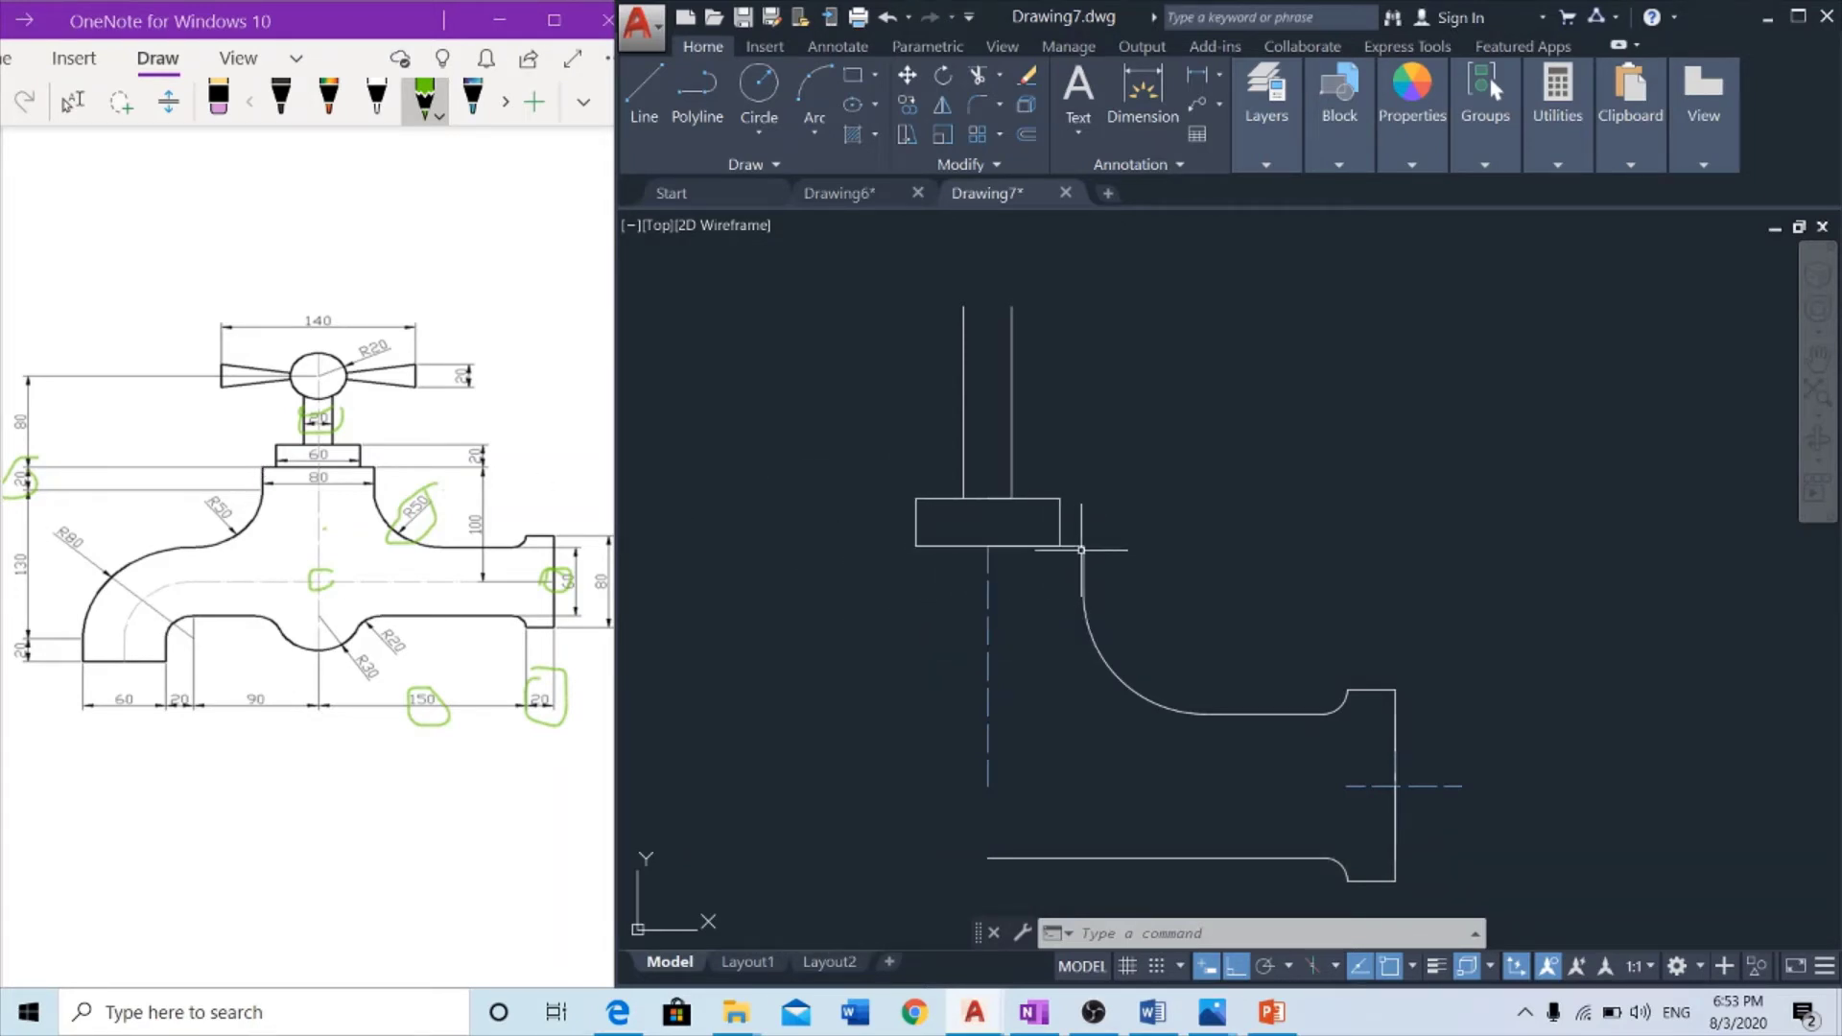
Draw an 80-unit vertical line up from the block's centre between the stem lines
text(l)
key(Return)
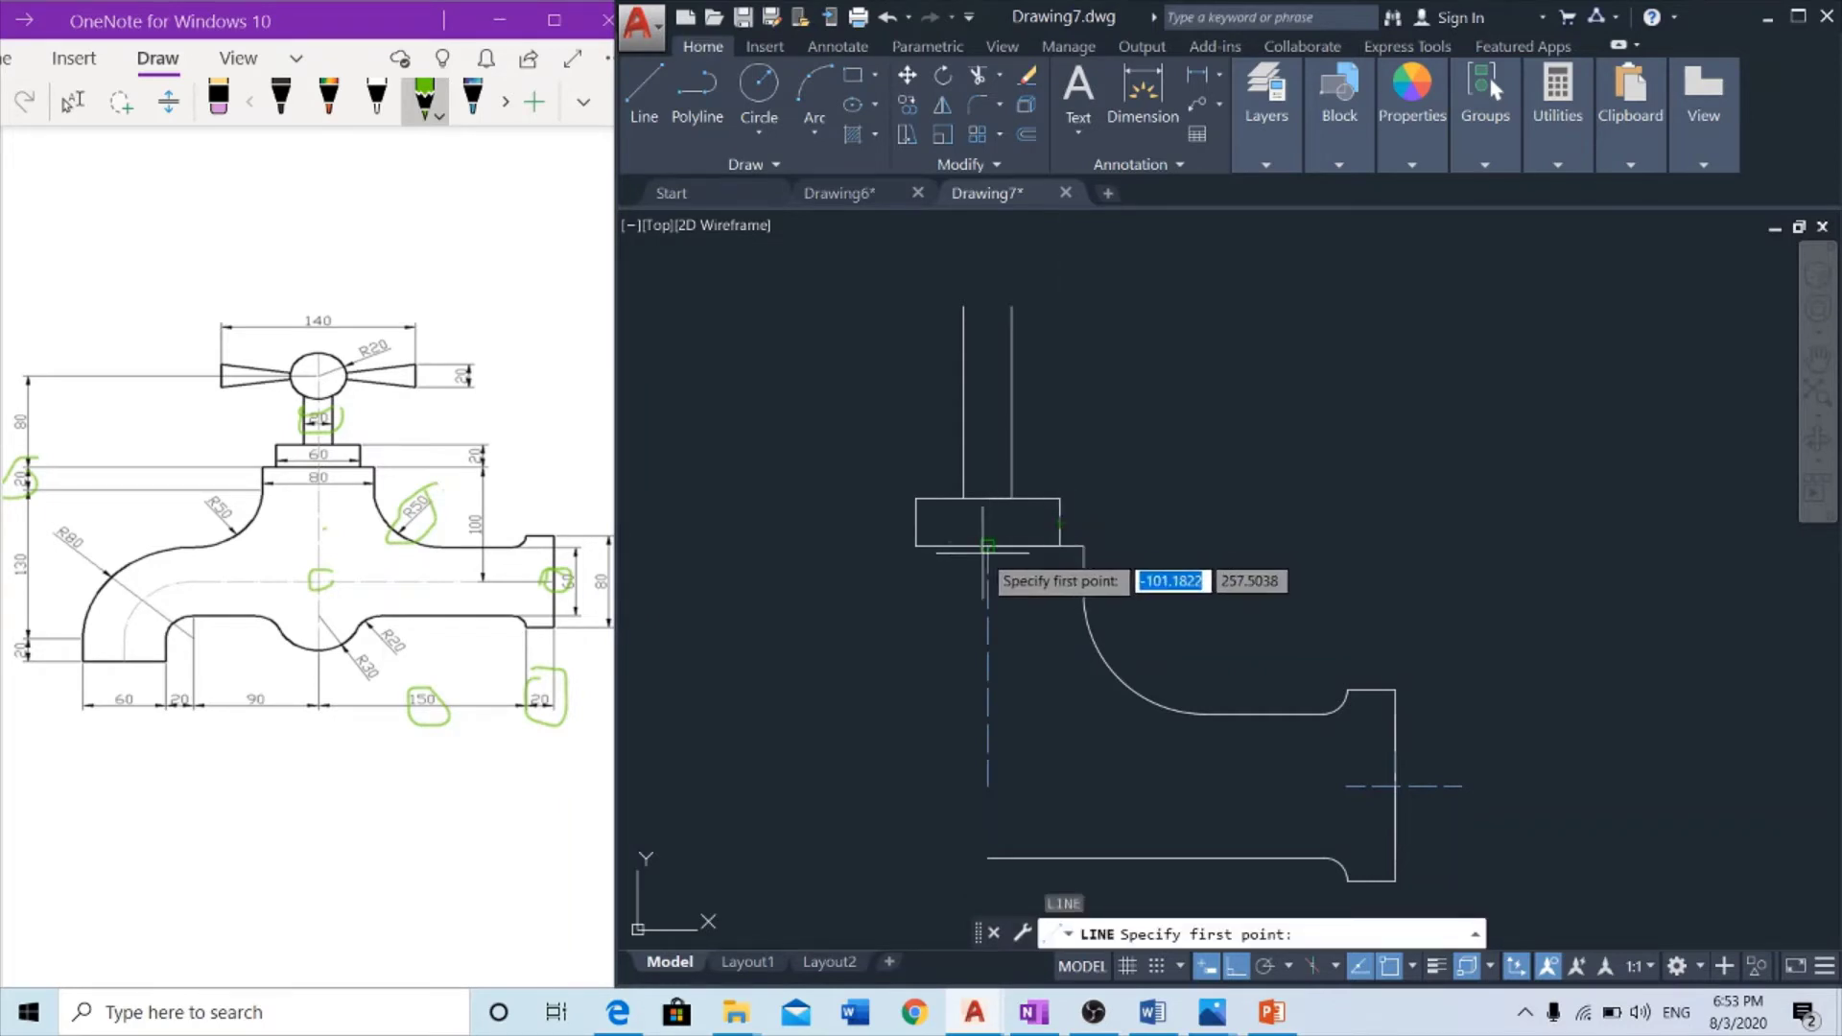
click(988, 547)
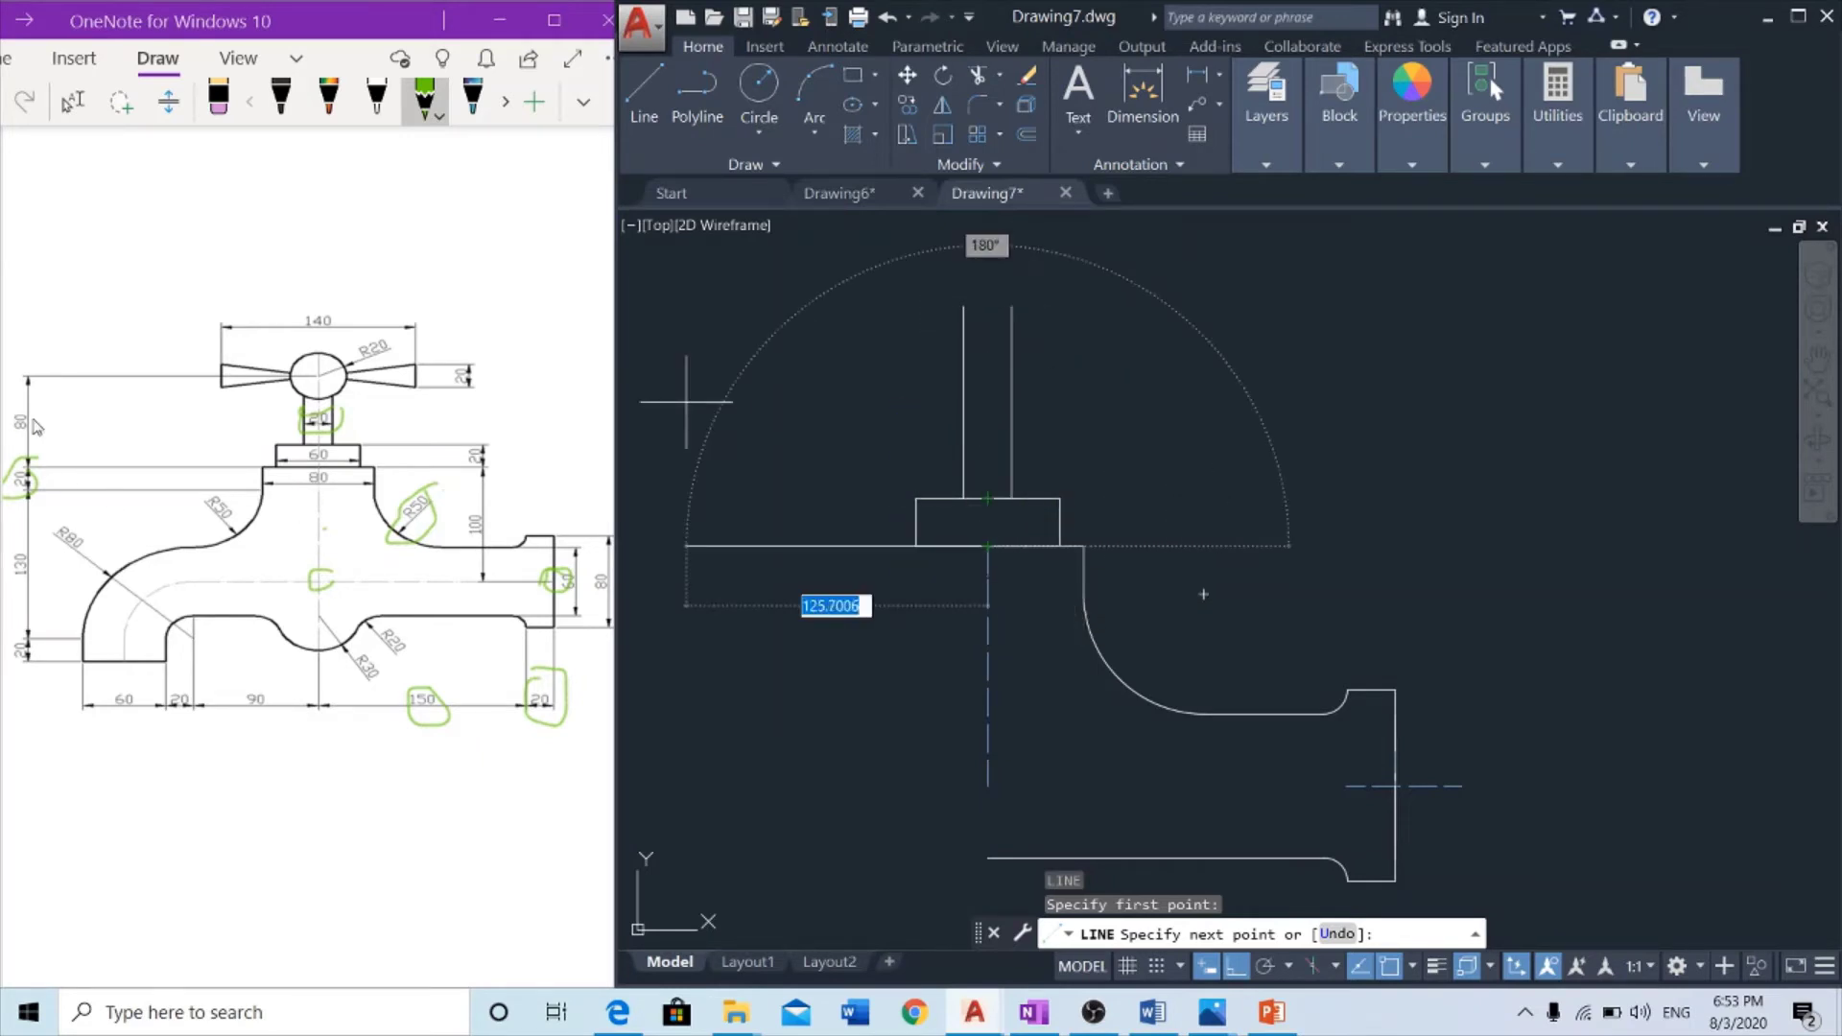
text(80)
key(Return)
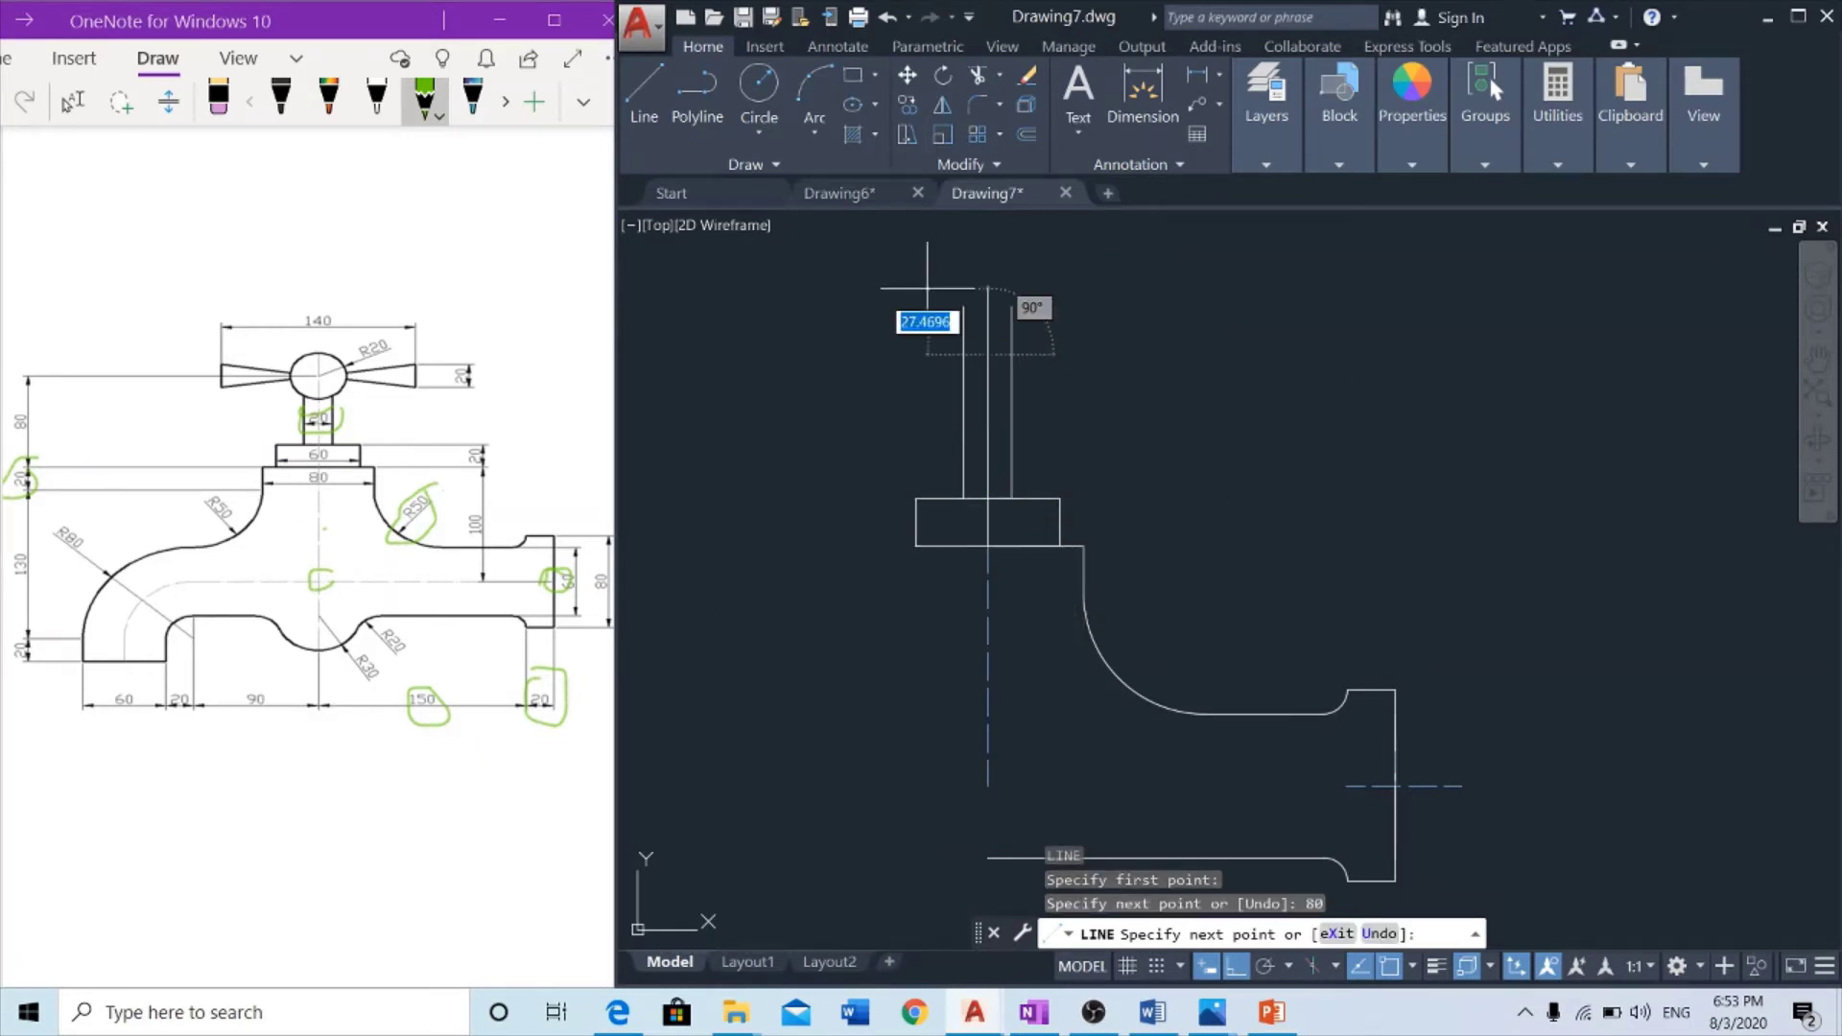
key(Escape)
scroll(987, 398, up, 2)
scroll(1192, 411, down, 4)
Give the new stem axis line the dashed centre-line style with Match Properties
click(1425, 148)
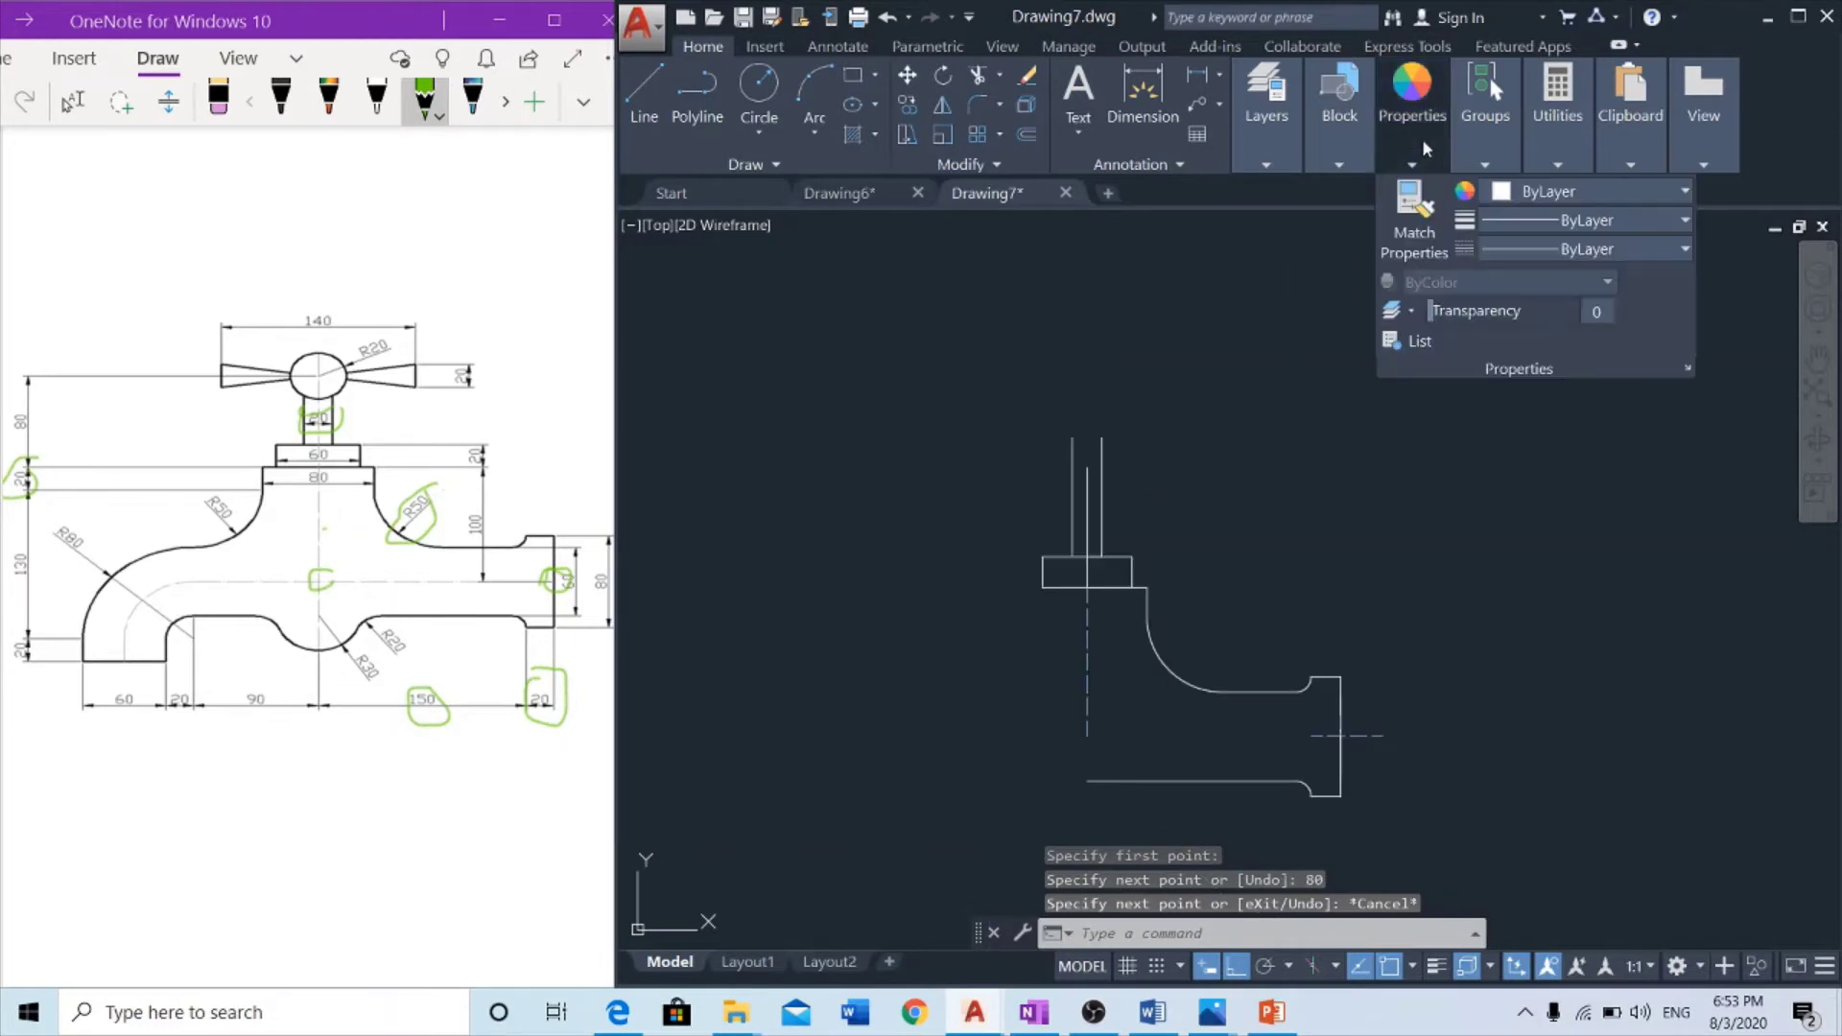
click(1418, 235)
click(1087, 629)
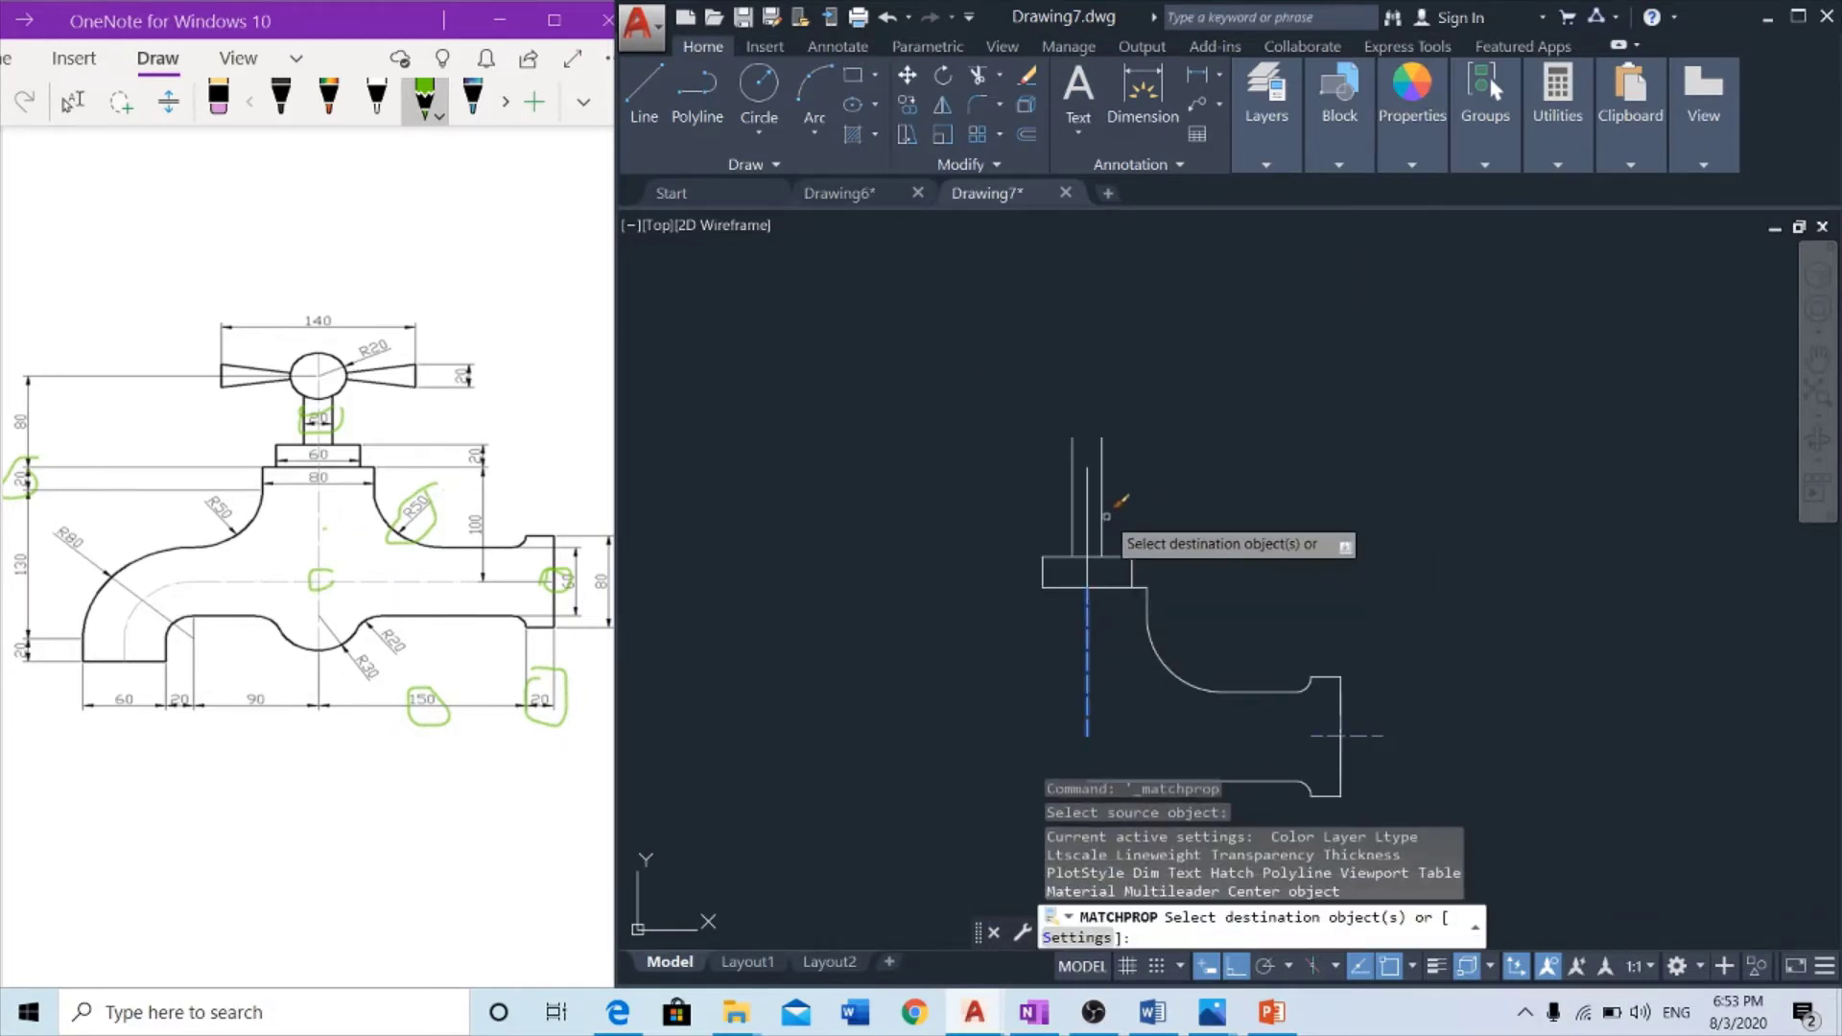
click(1104, 498)
scroll(1103, 460, up, 2)
key(Escape)
key(Escape)
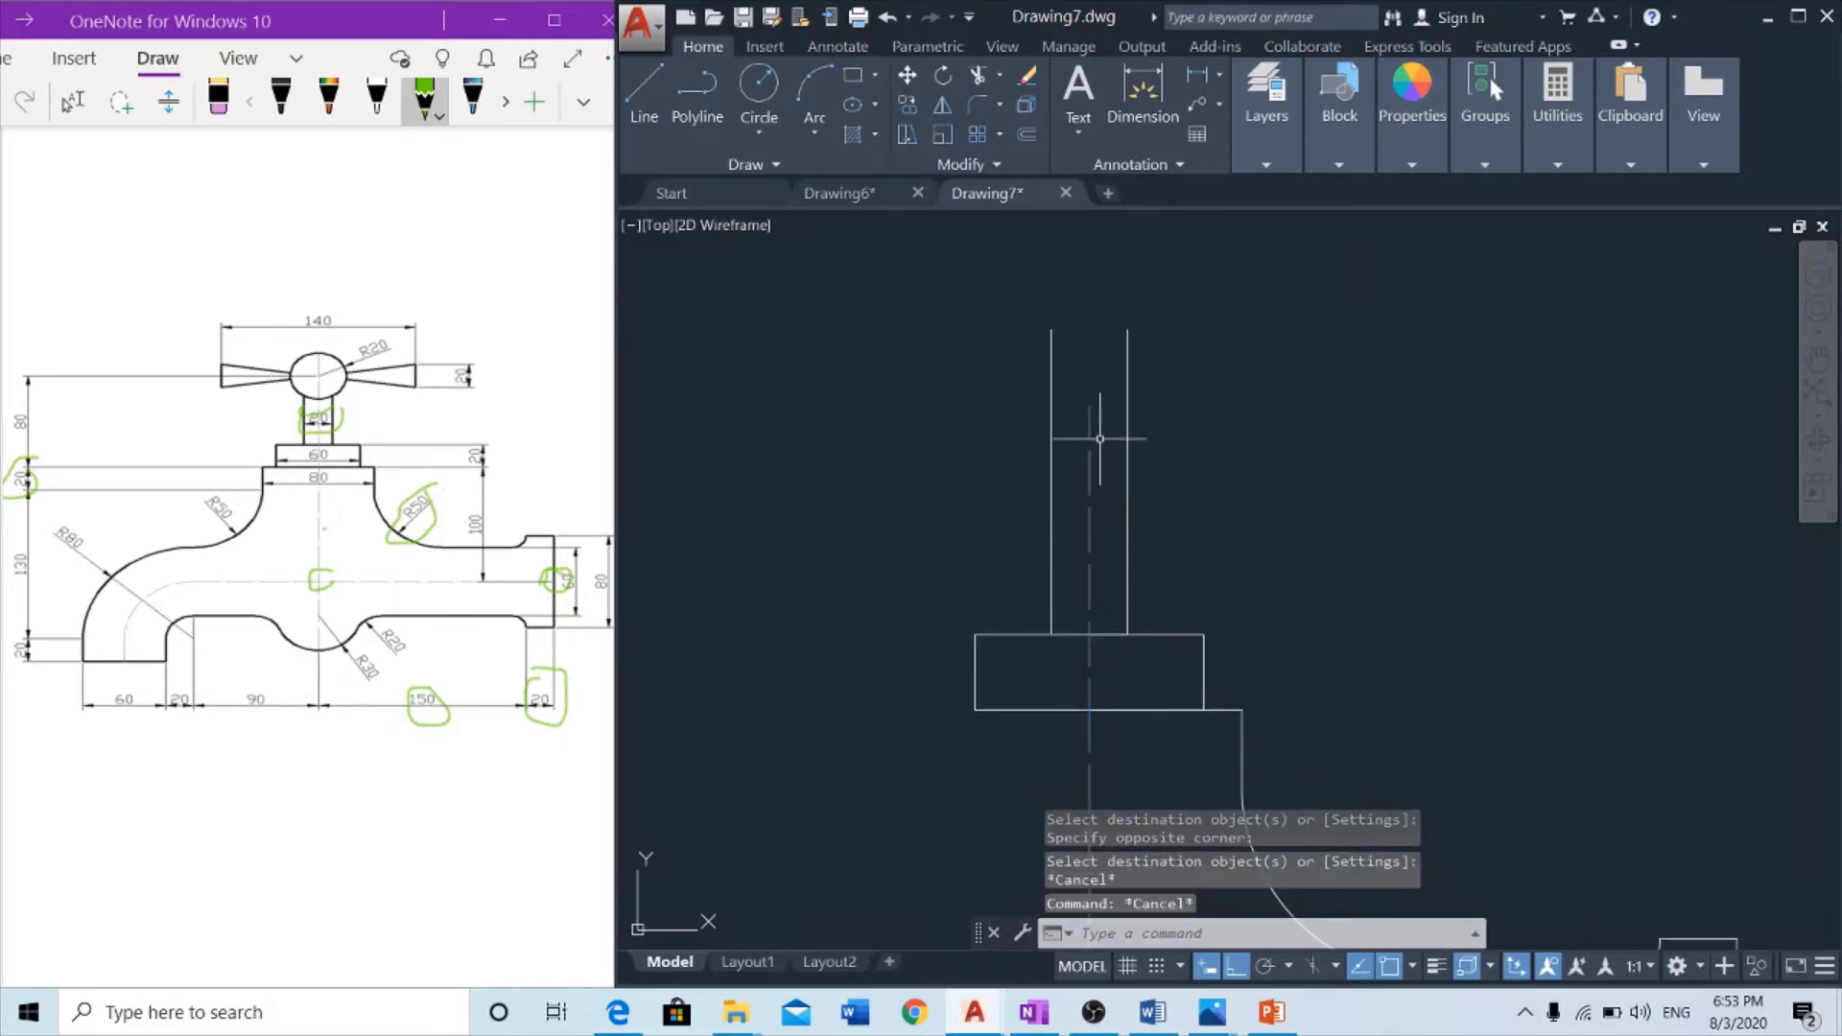
text(c)
key(Return)
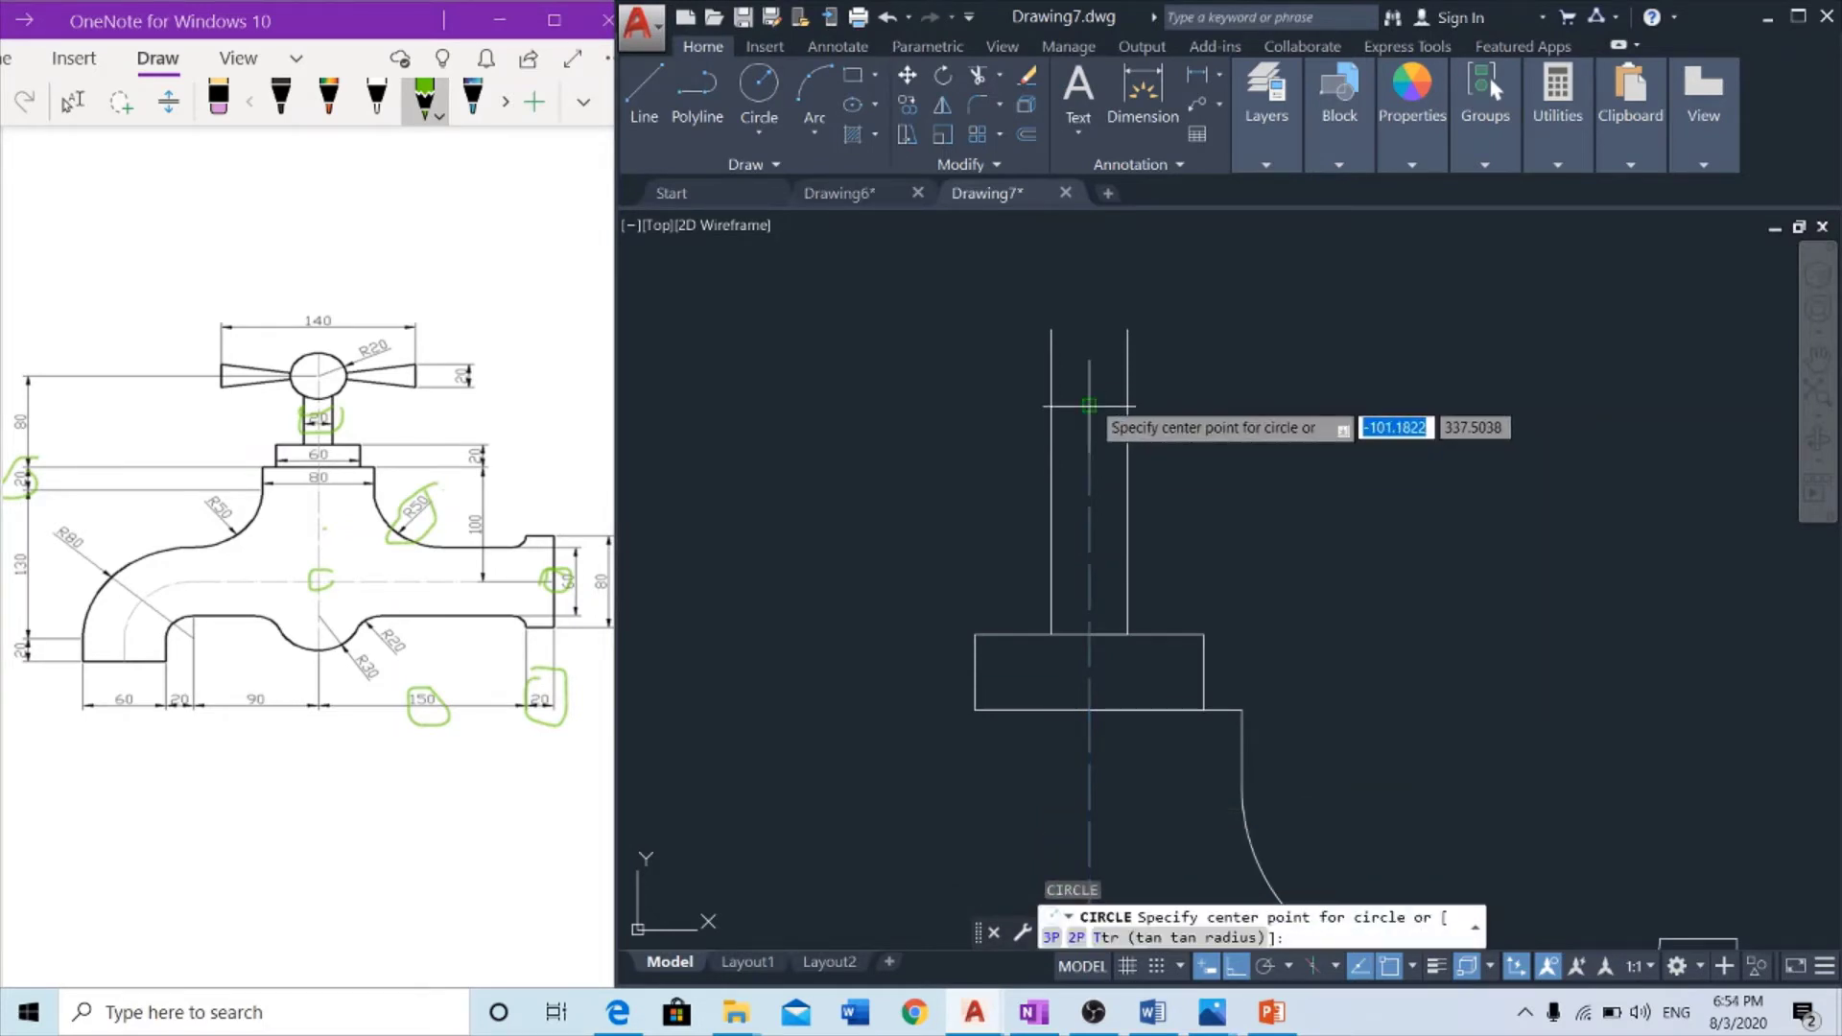
Draw a radius 20 knob circle at the top of the stem centre line
click(1089, 406)
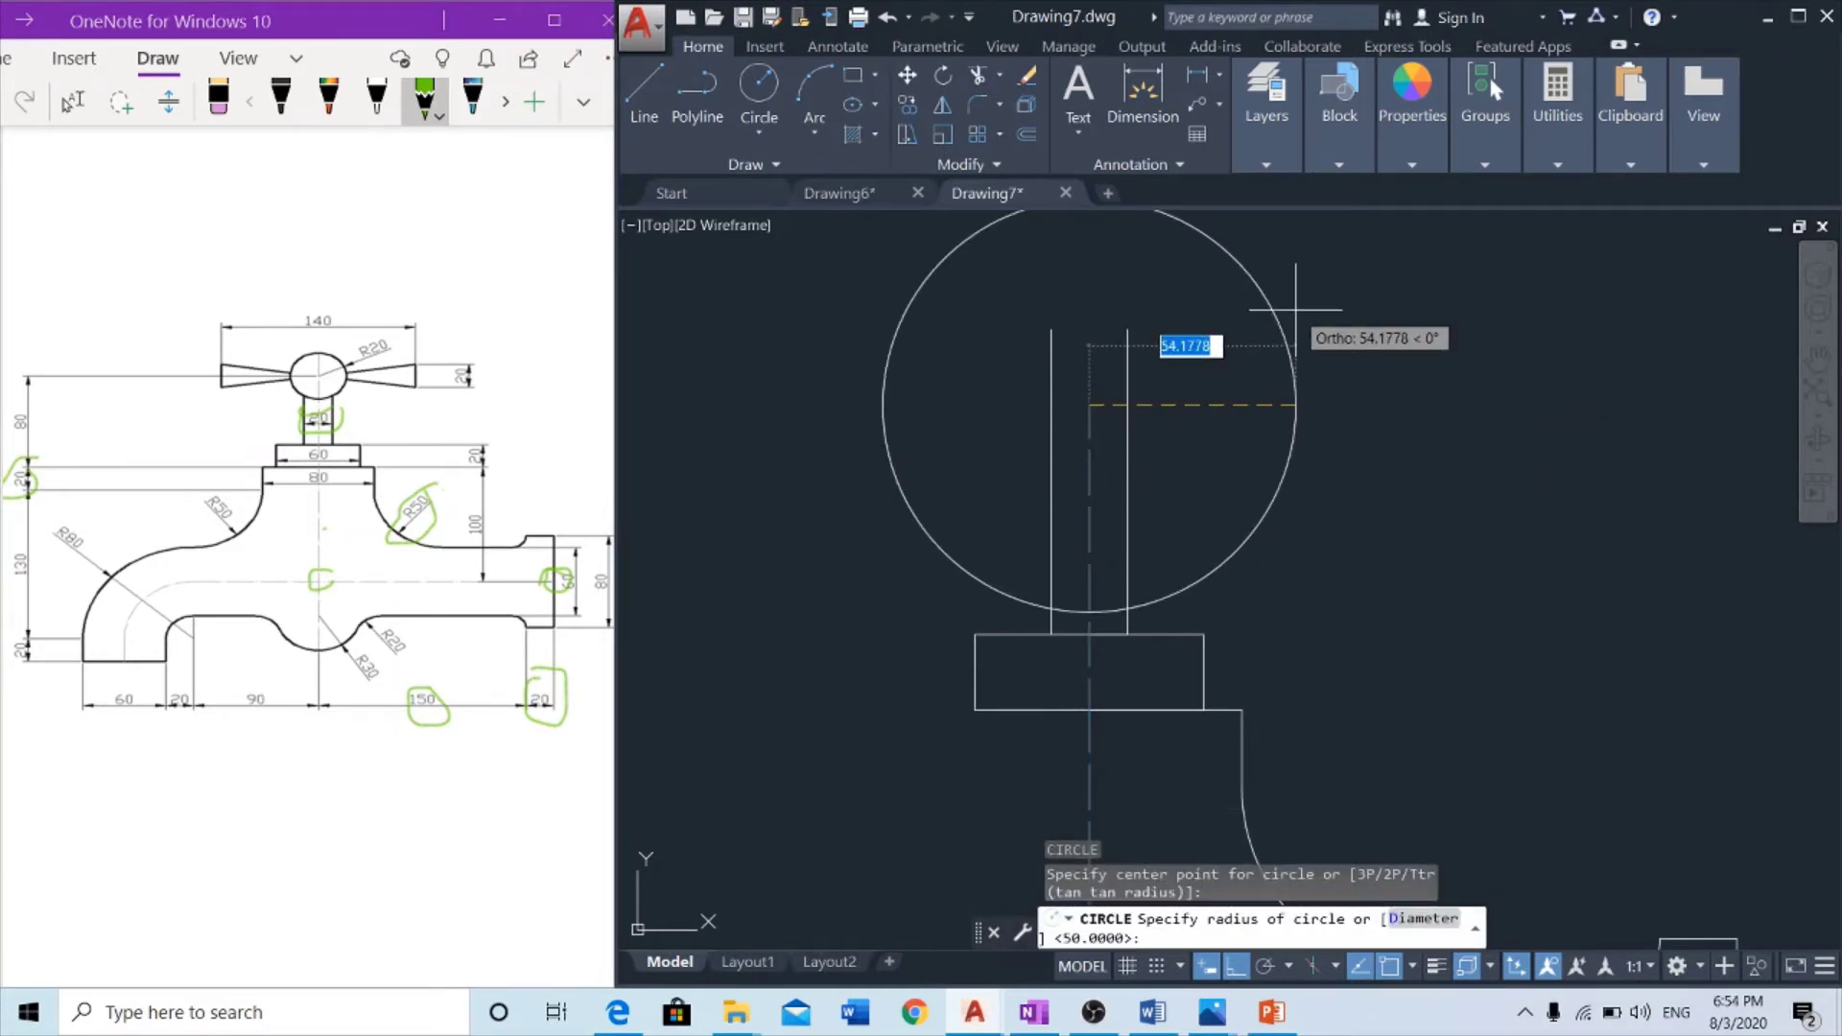
text(20)
key(Return)
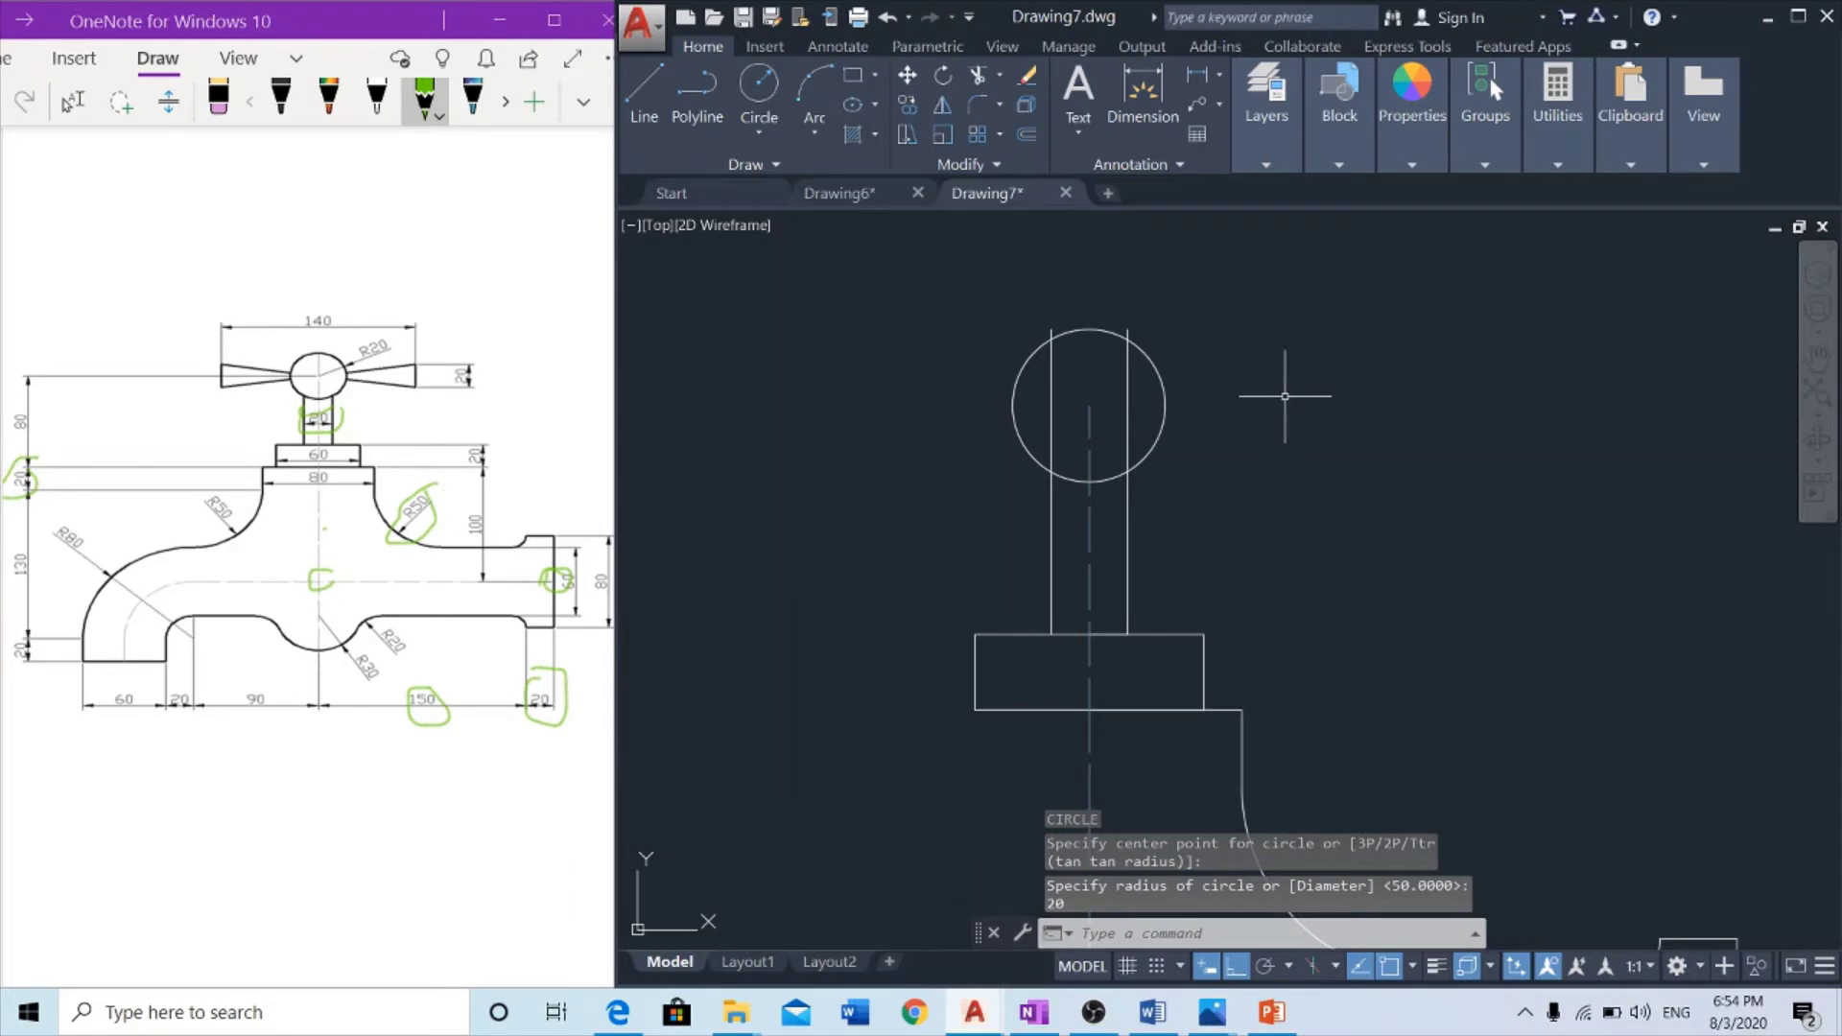
Trim away the stem line ends poking above the knob circle
text(tr)
key(Return)
click(1260, 312)
click(1102, 422)
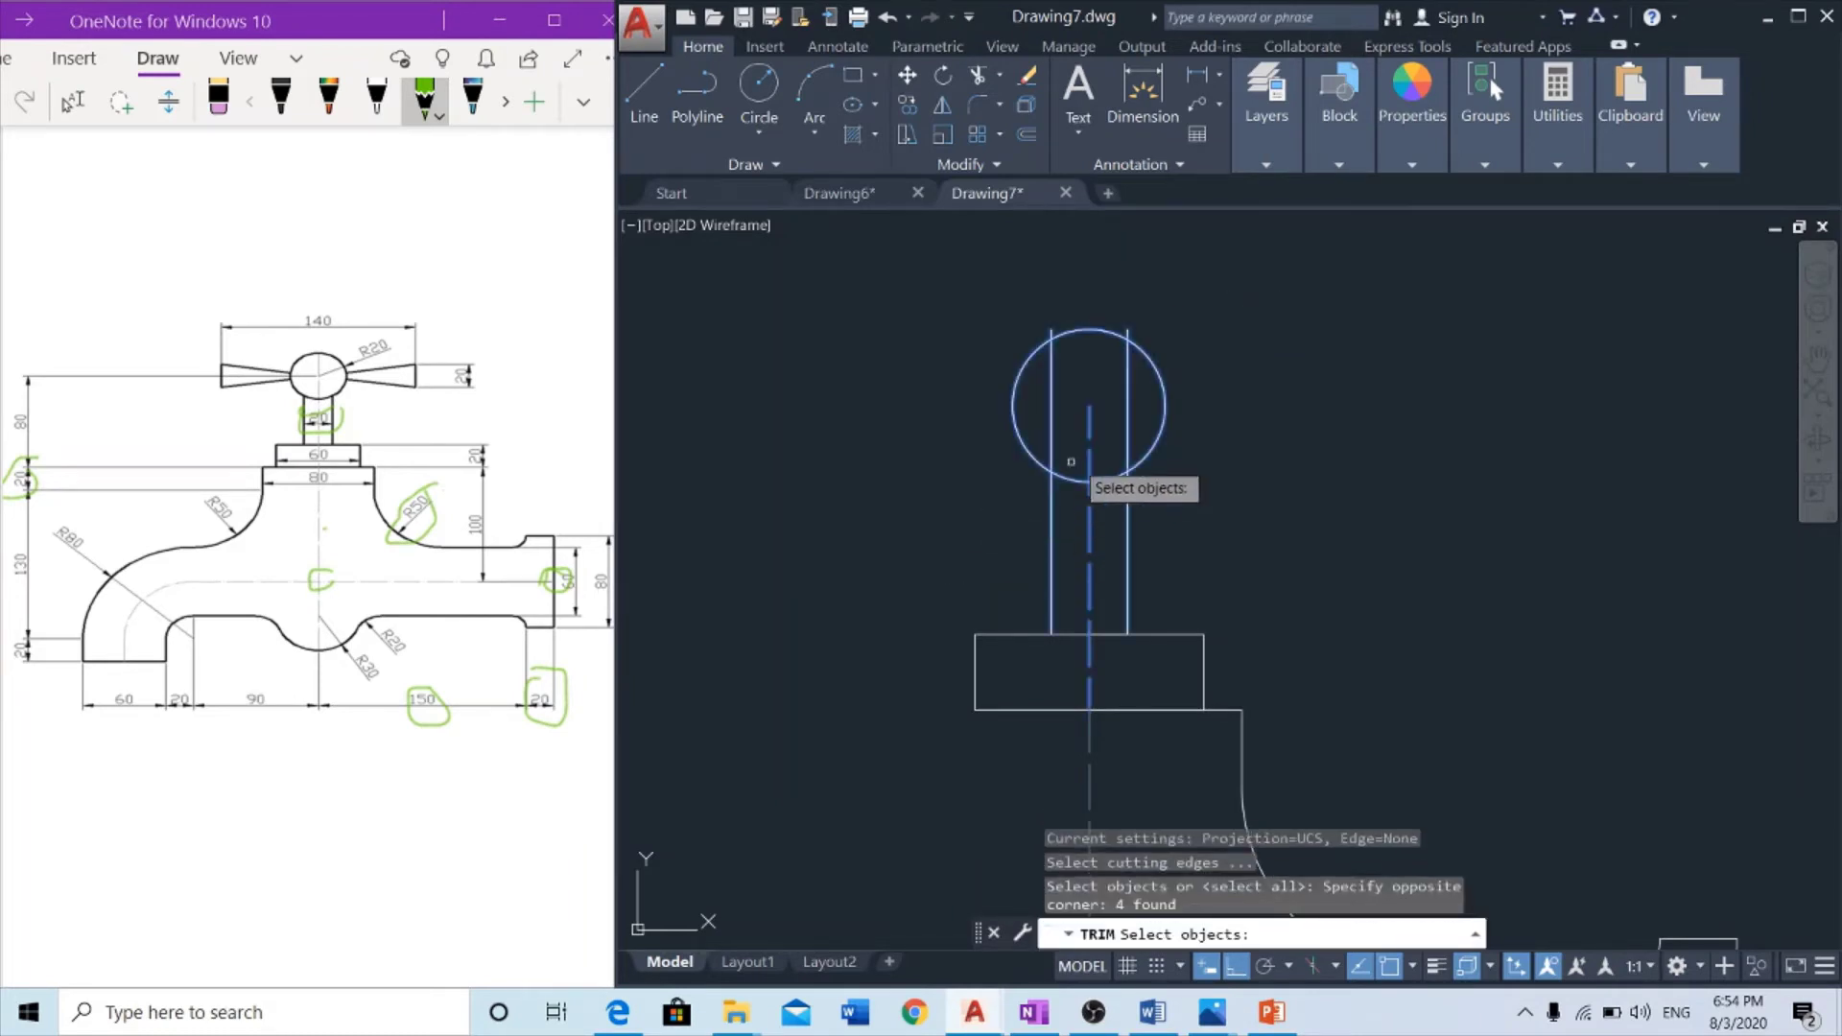
scroll(1122, 298, up, 5)
click(1157, 441)
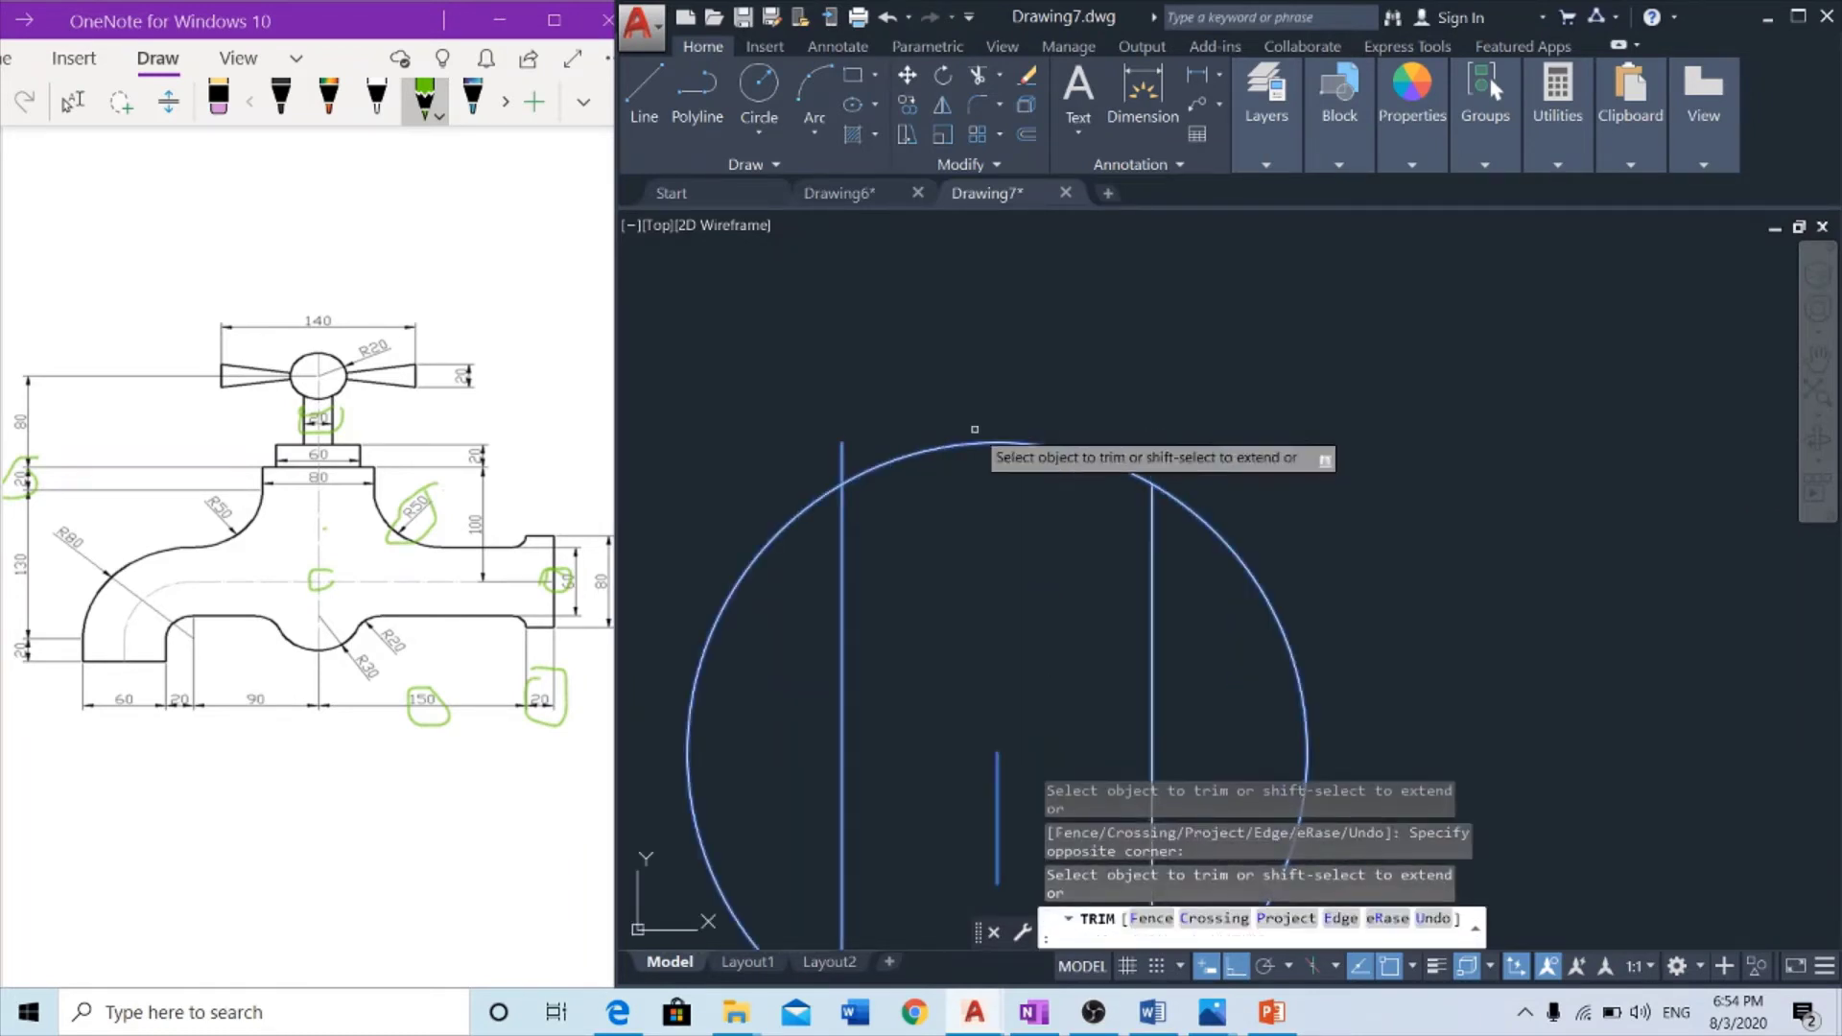
click(852, 413)
click(823, 458)
Trim the stem line pieces lying inside the knob circle
click(1199, 614)
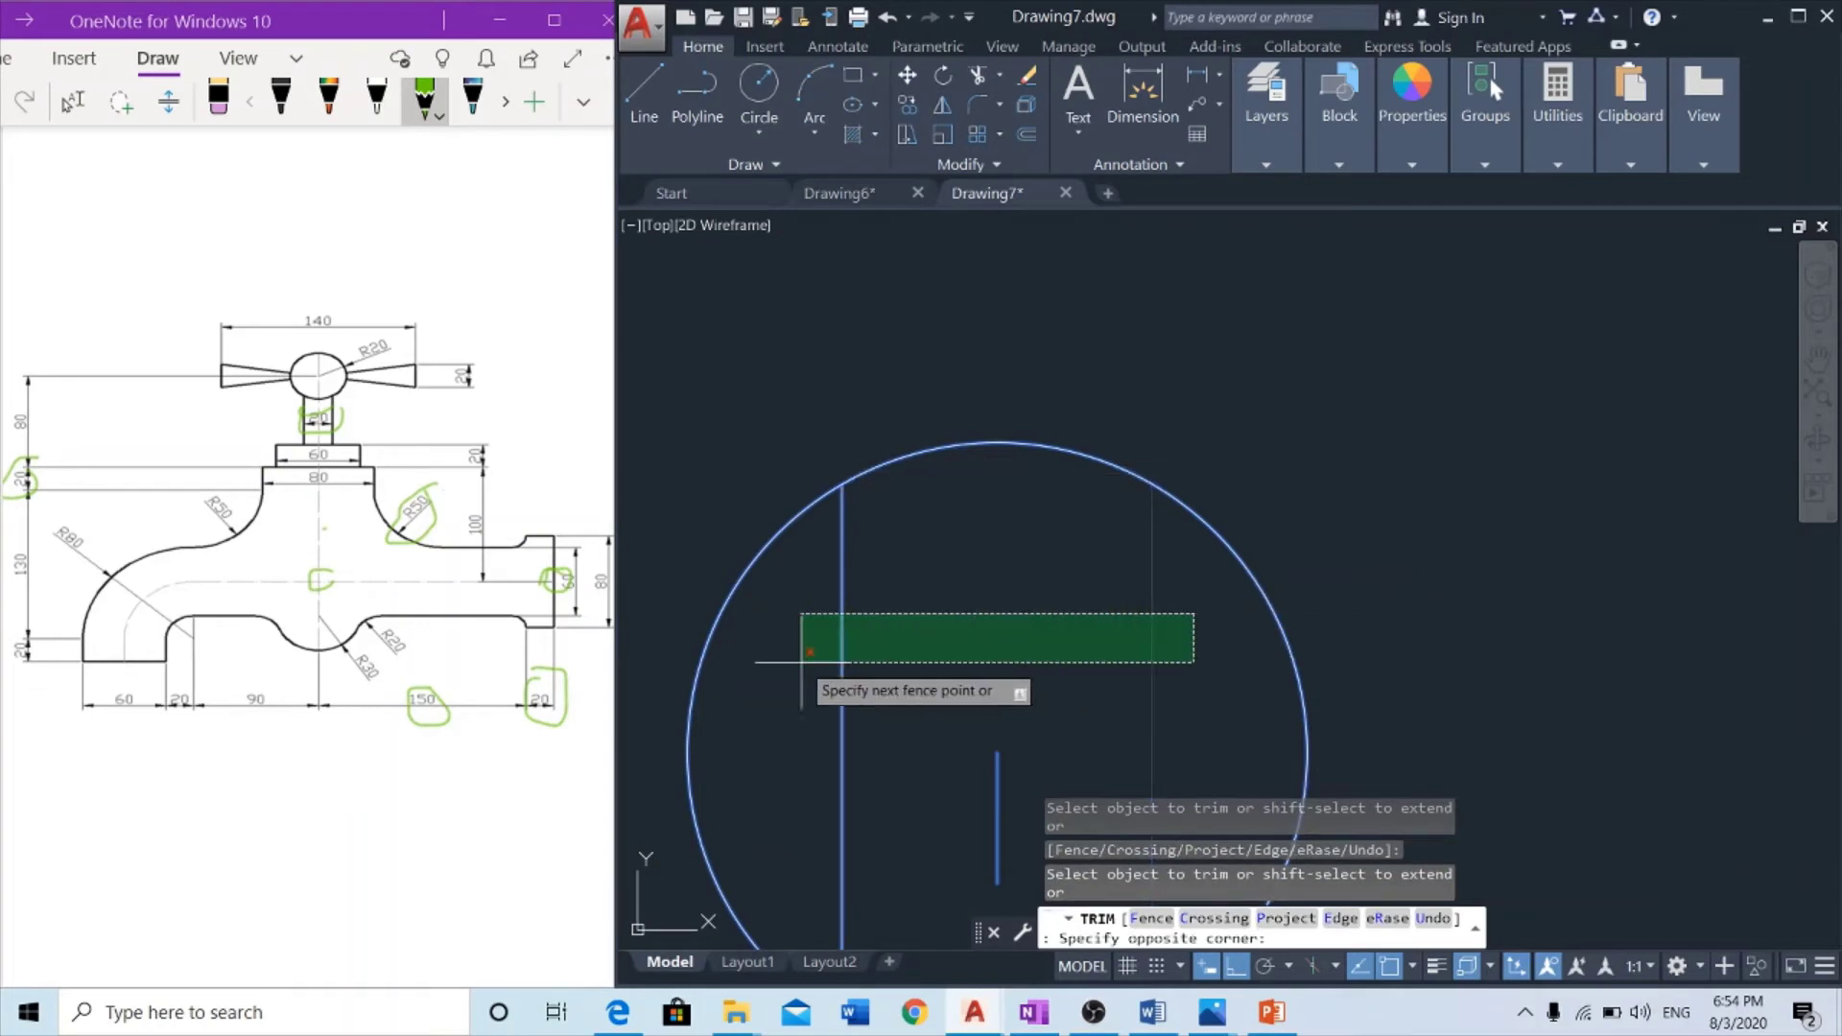
click(796, 662)
scroll(1131, 597, down, 4)
middle_drag(1190, 639, 1063, 472)
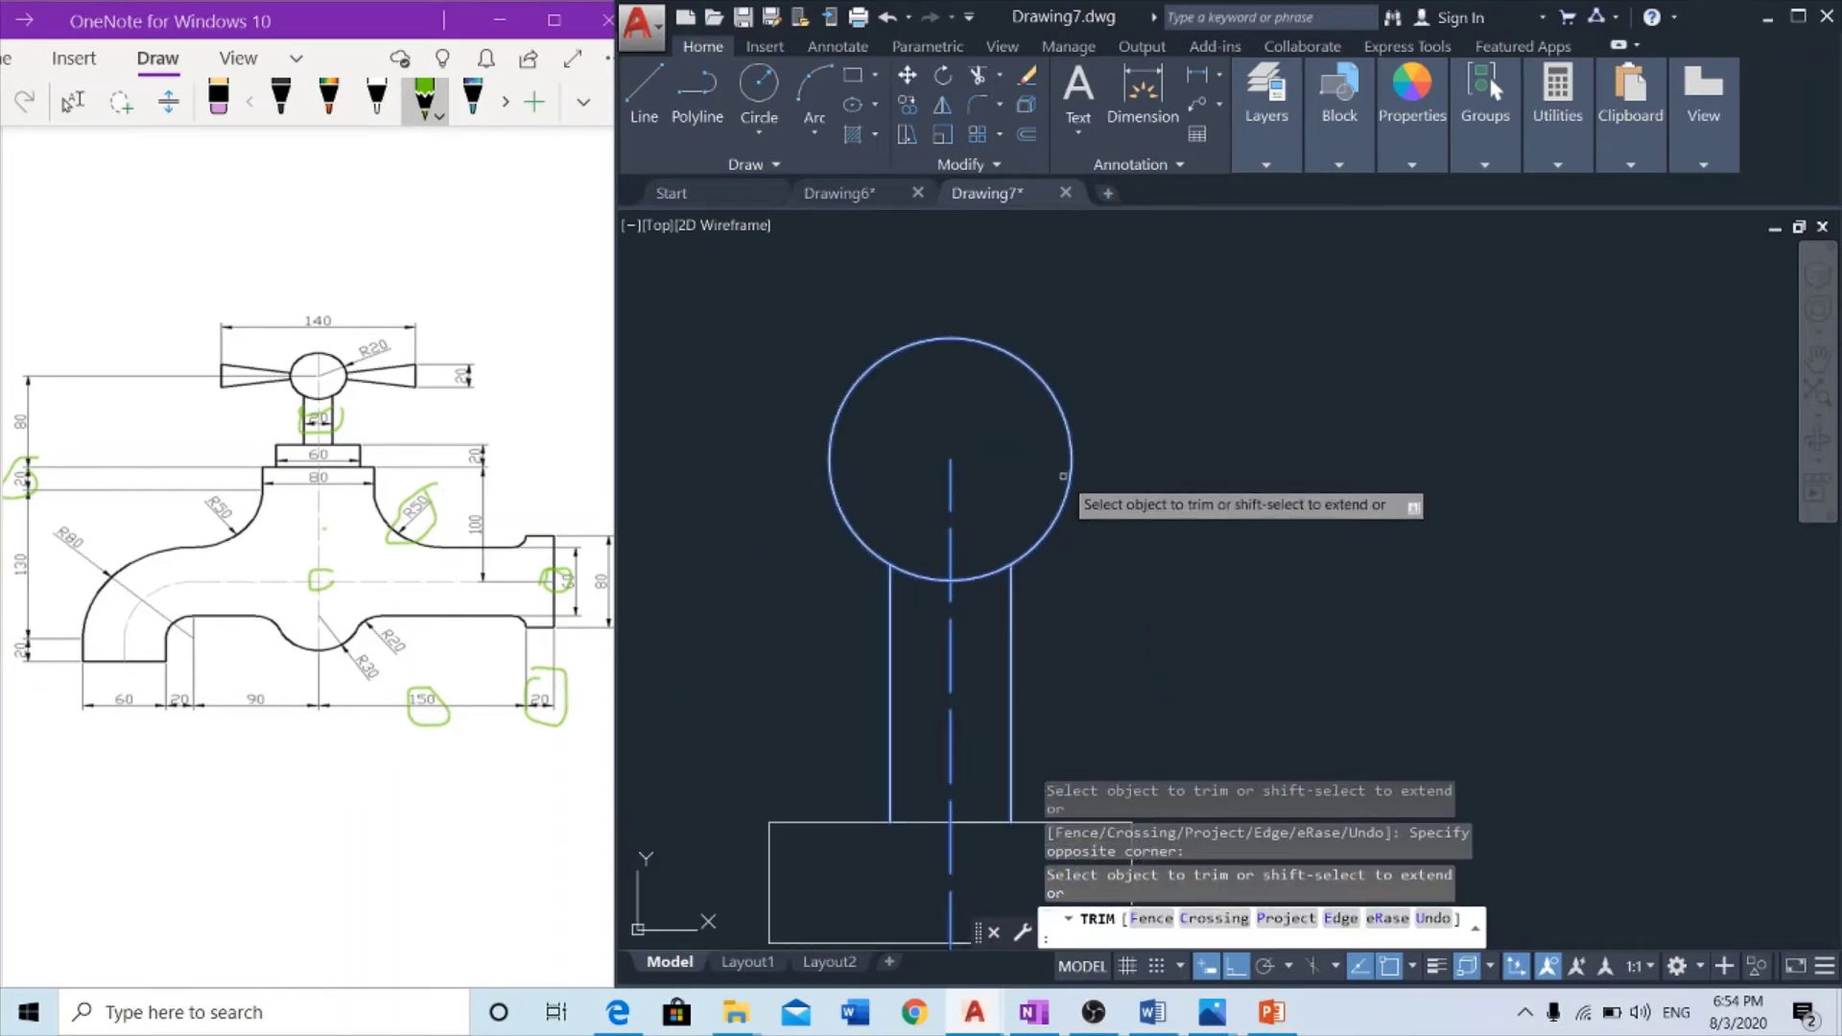
scroll(1055, 458, down, 2)
key(Escape)
key(Escape)
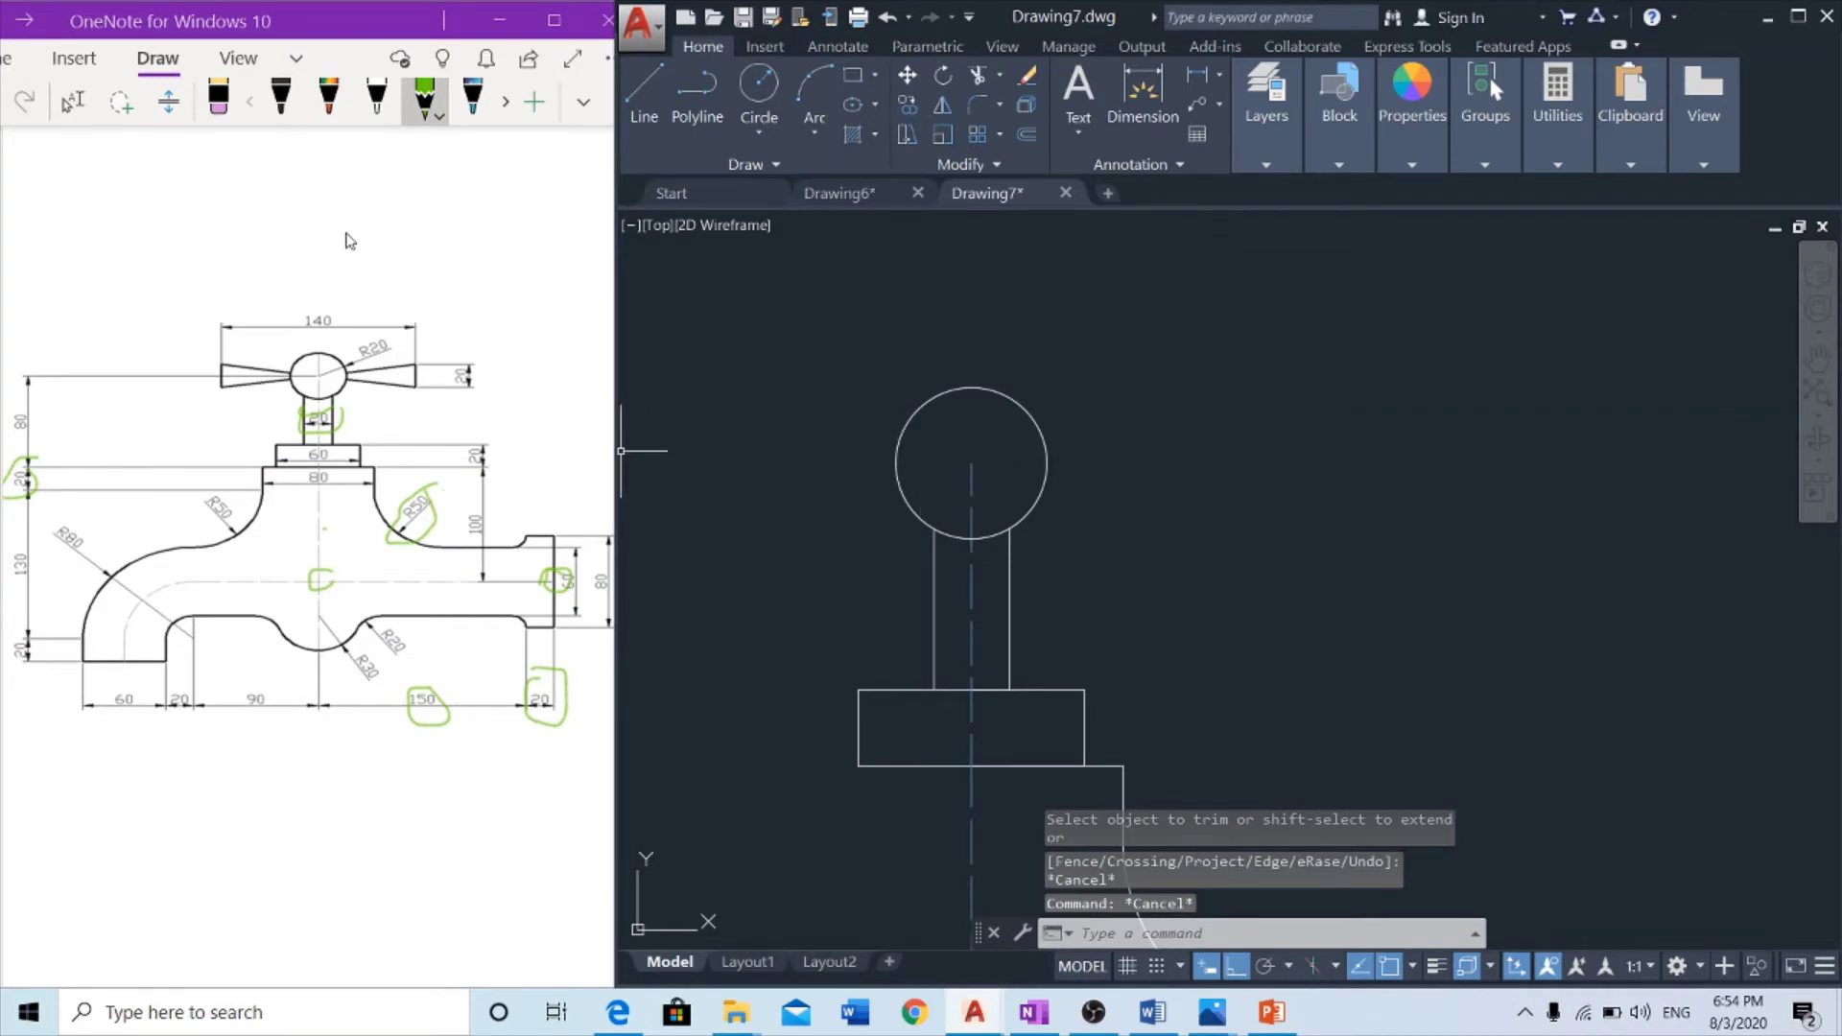
click(331, 312)
Circle the 140 dimension in green ink on the OneNote reference
drag(298, 347, 353, 313)
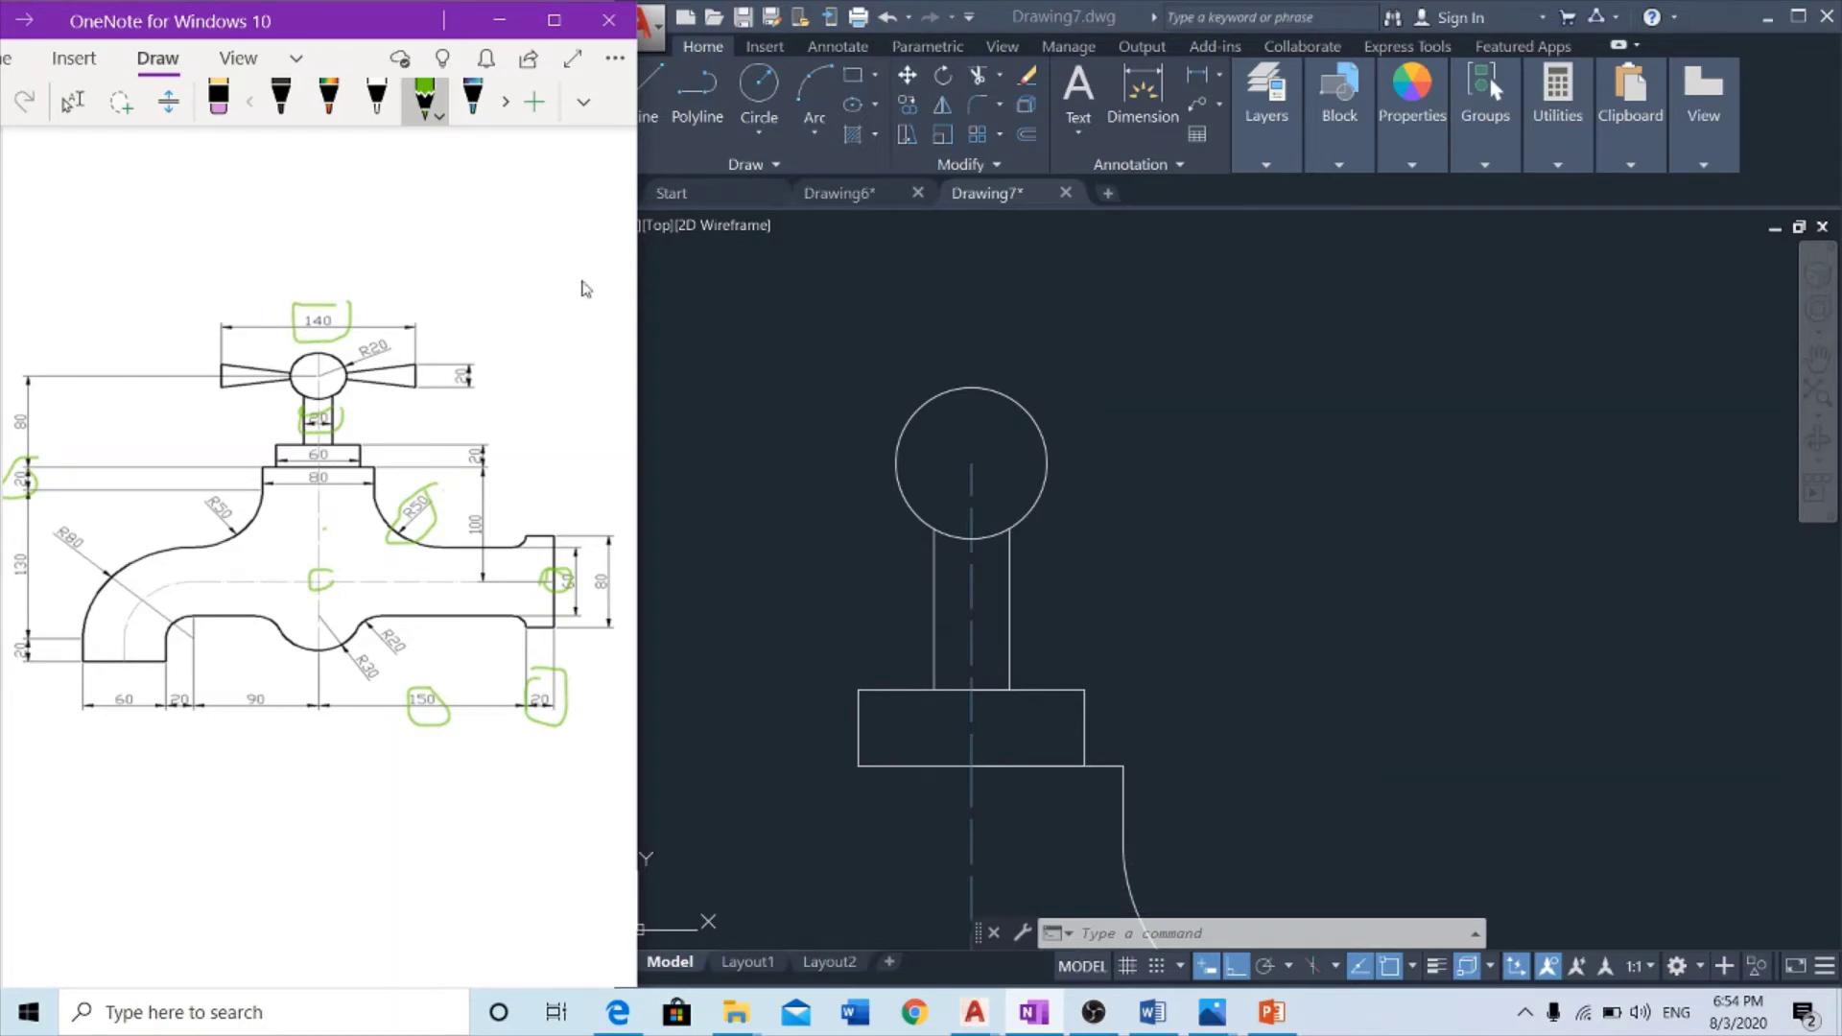
key(Escape)
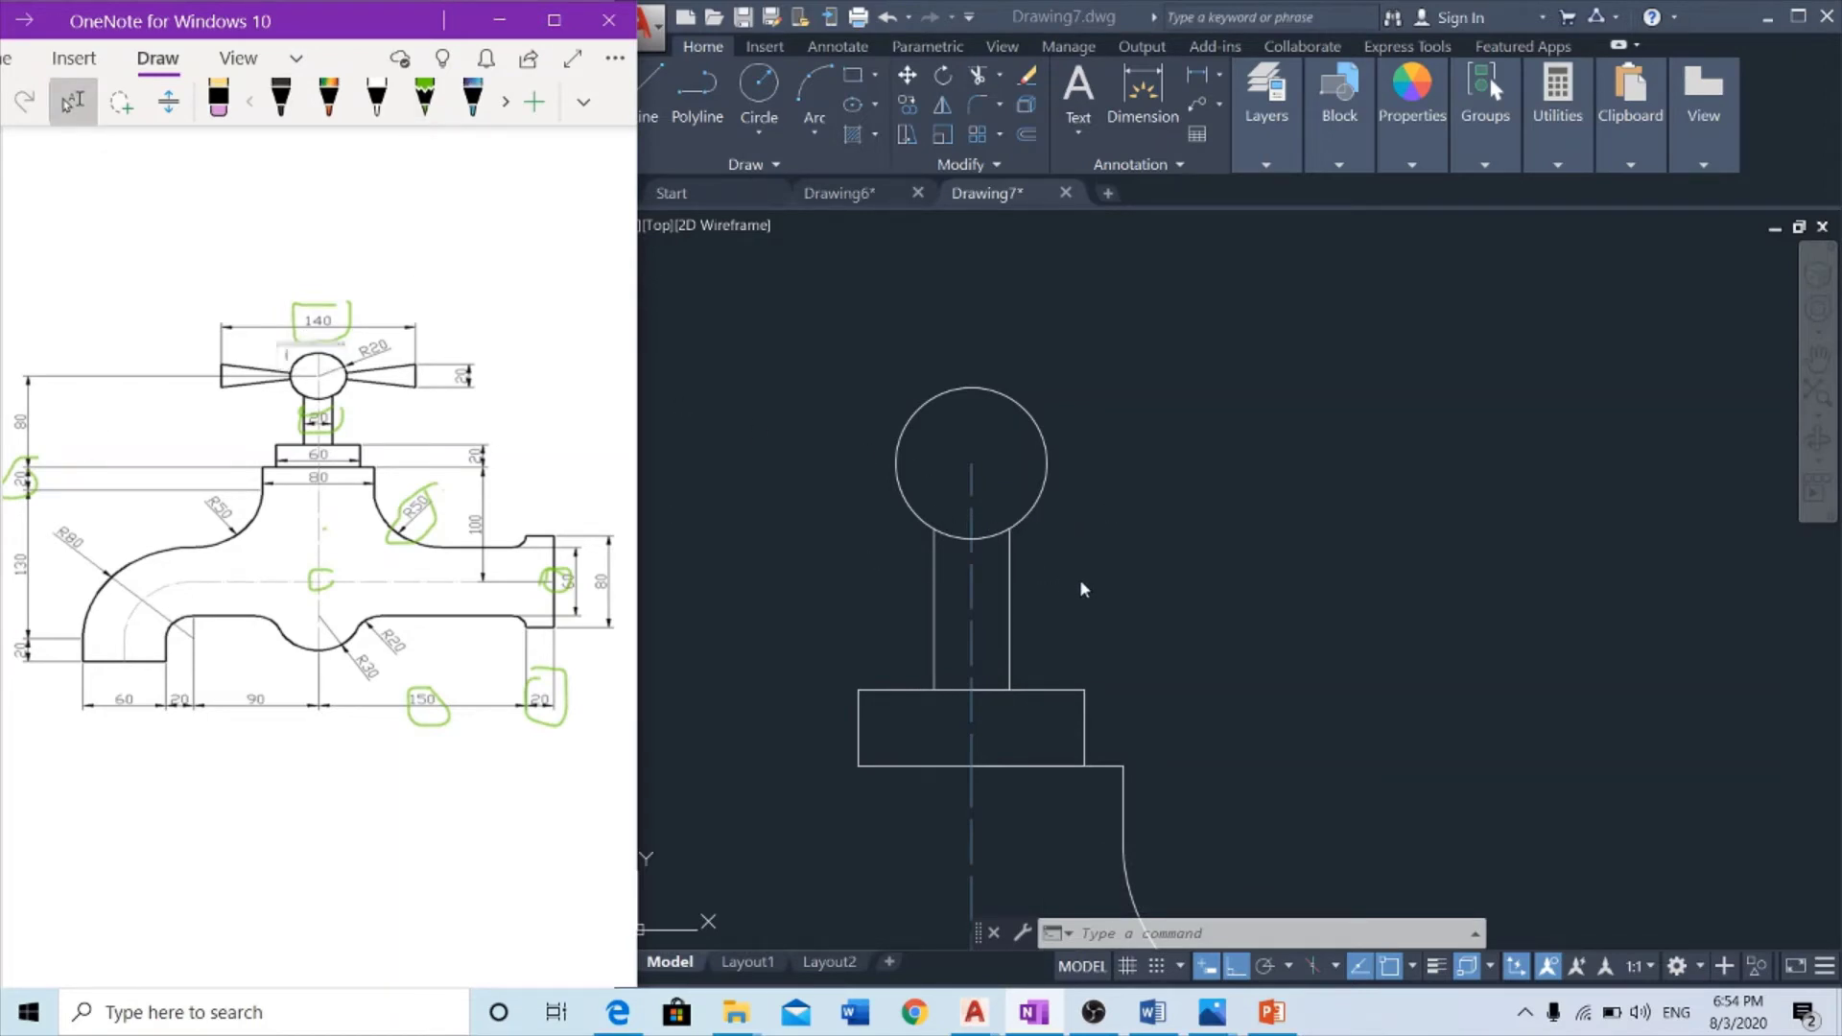
click(1163, 565)
Draw a 70-unit horizontal line right from the knob circle's centre
text(l)
key(Return)
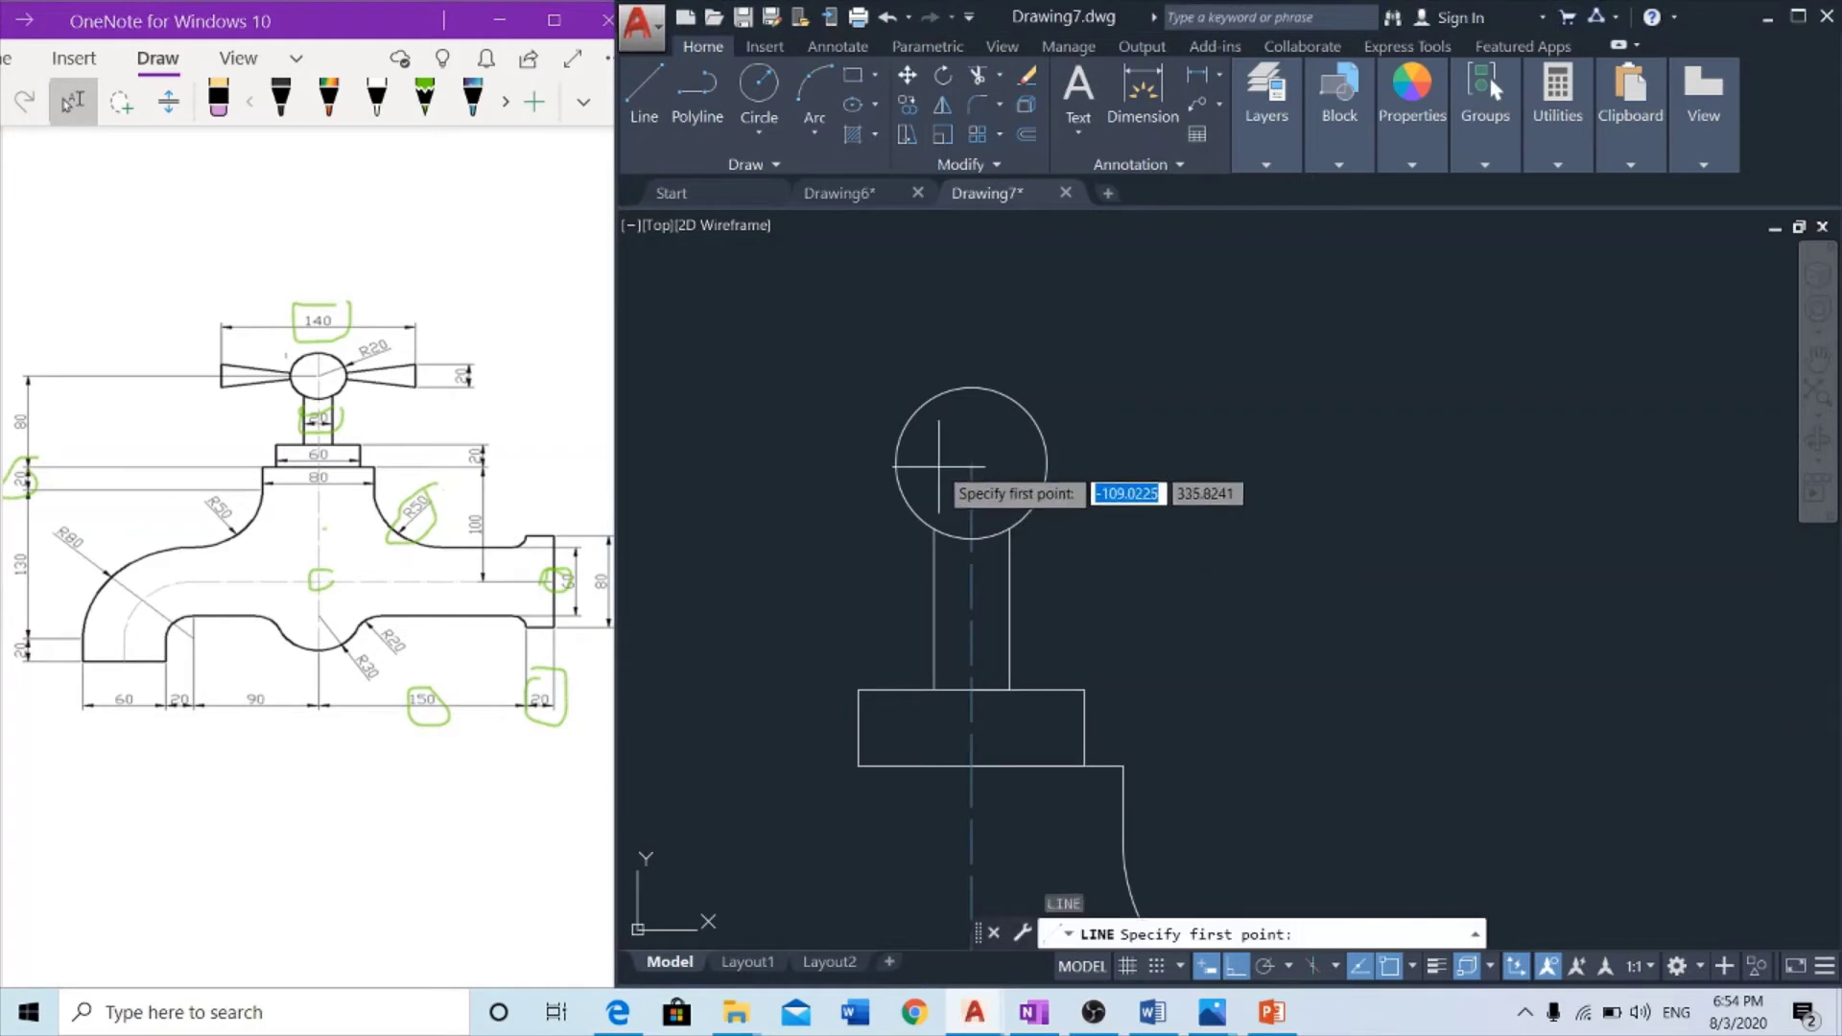
click(970, 465)
text(70)
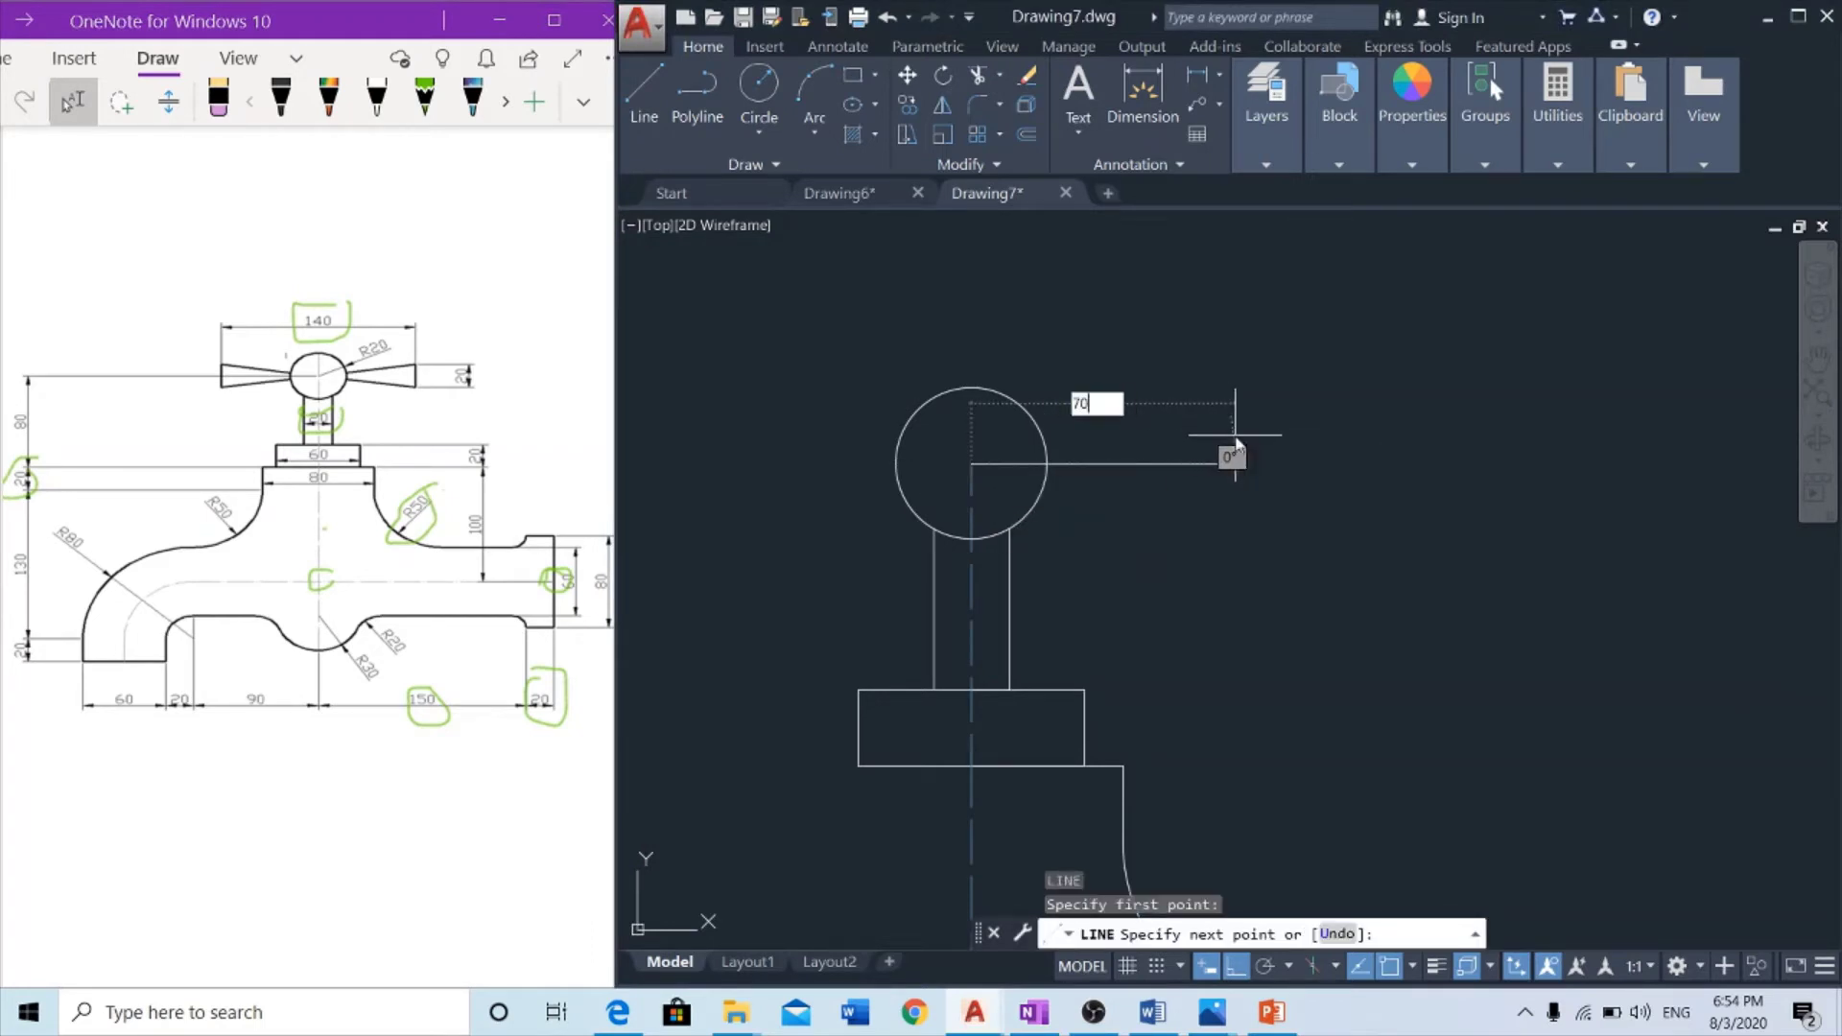
key(Return)
key(Escape)
Match the new horizontal line to the dashed vertical centre line's style
click(1413, 150)
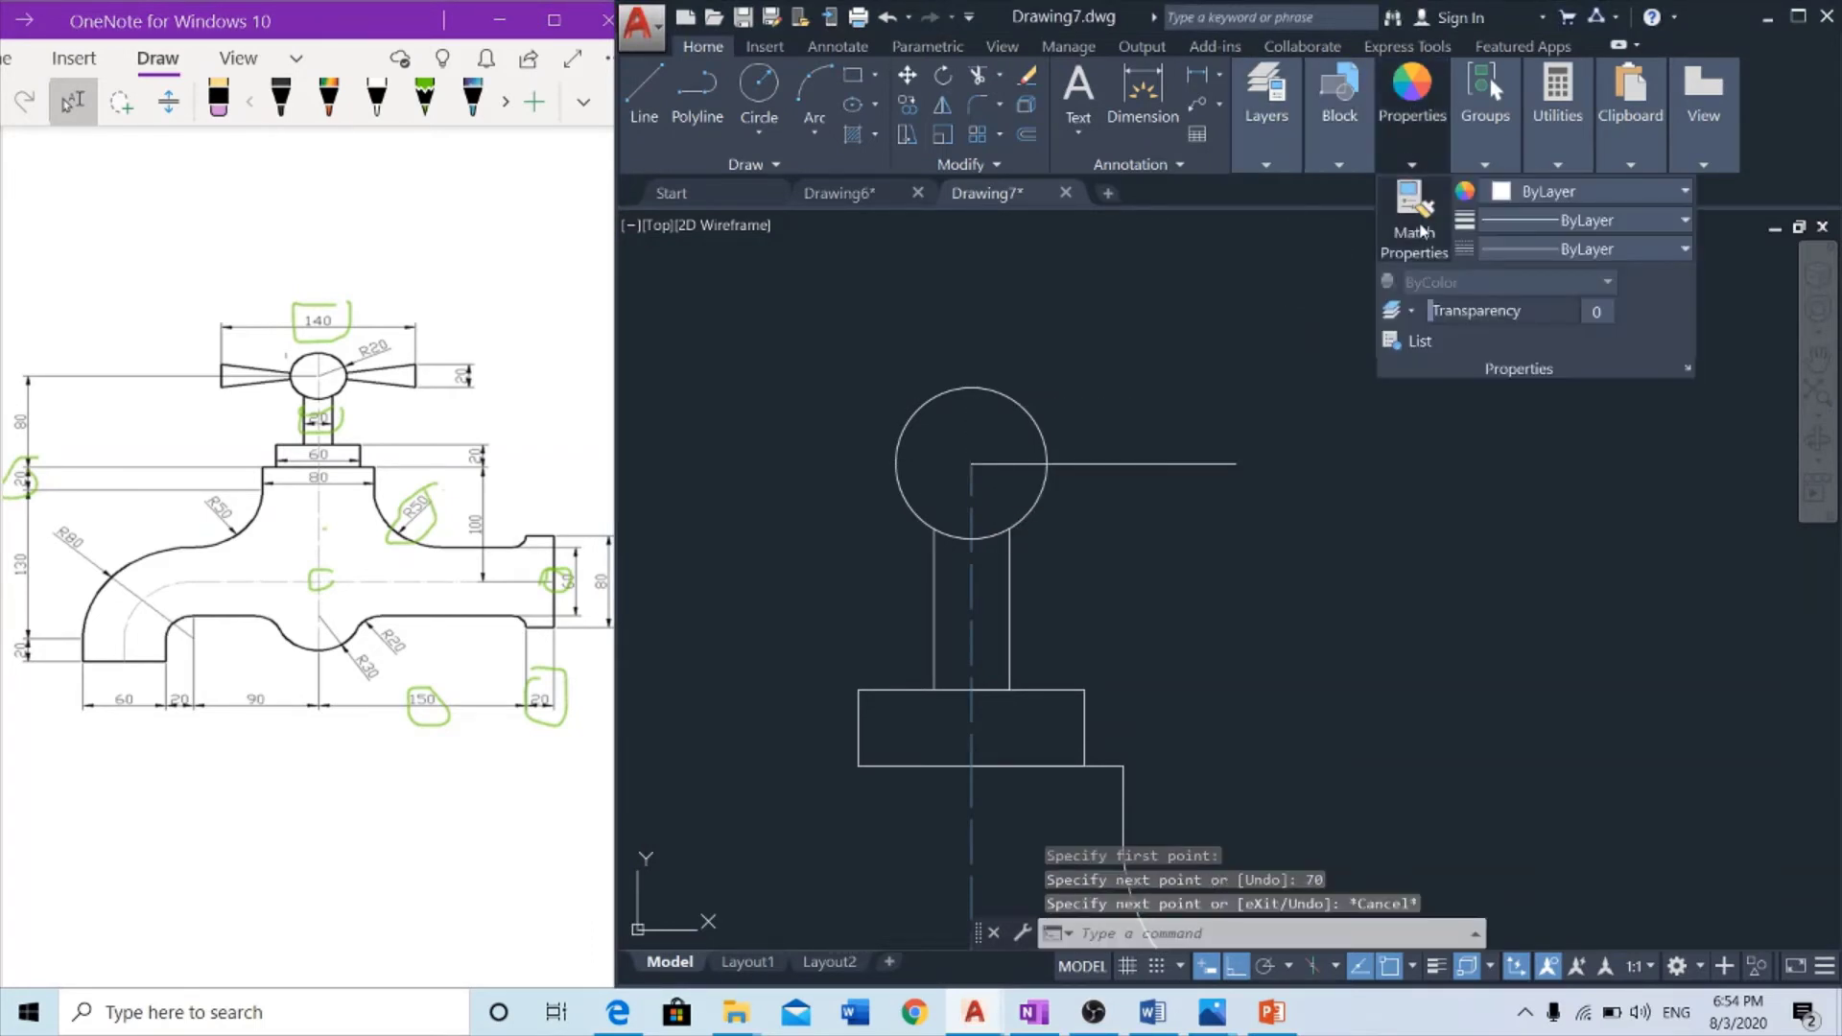
click(1402, 254)
click(971, 499)
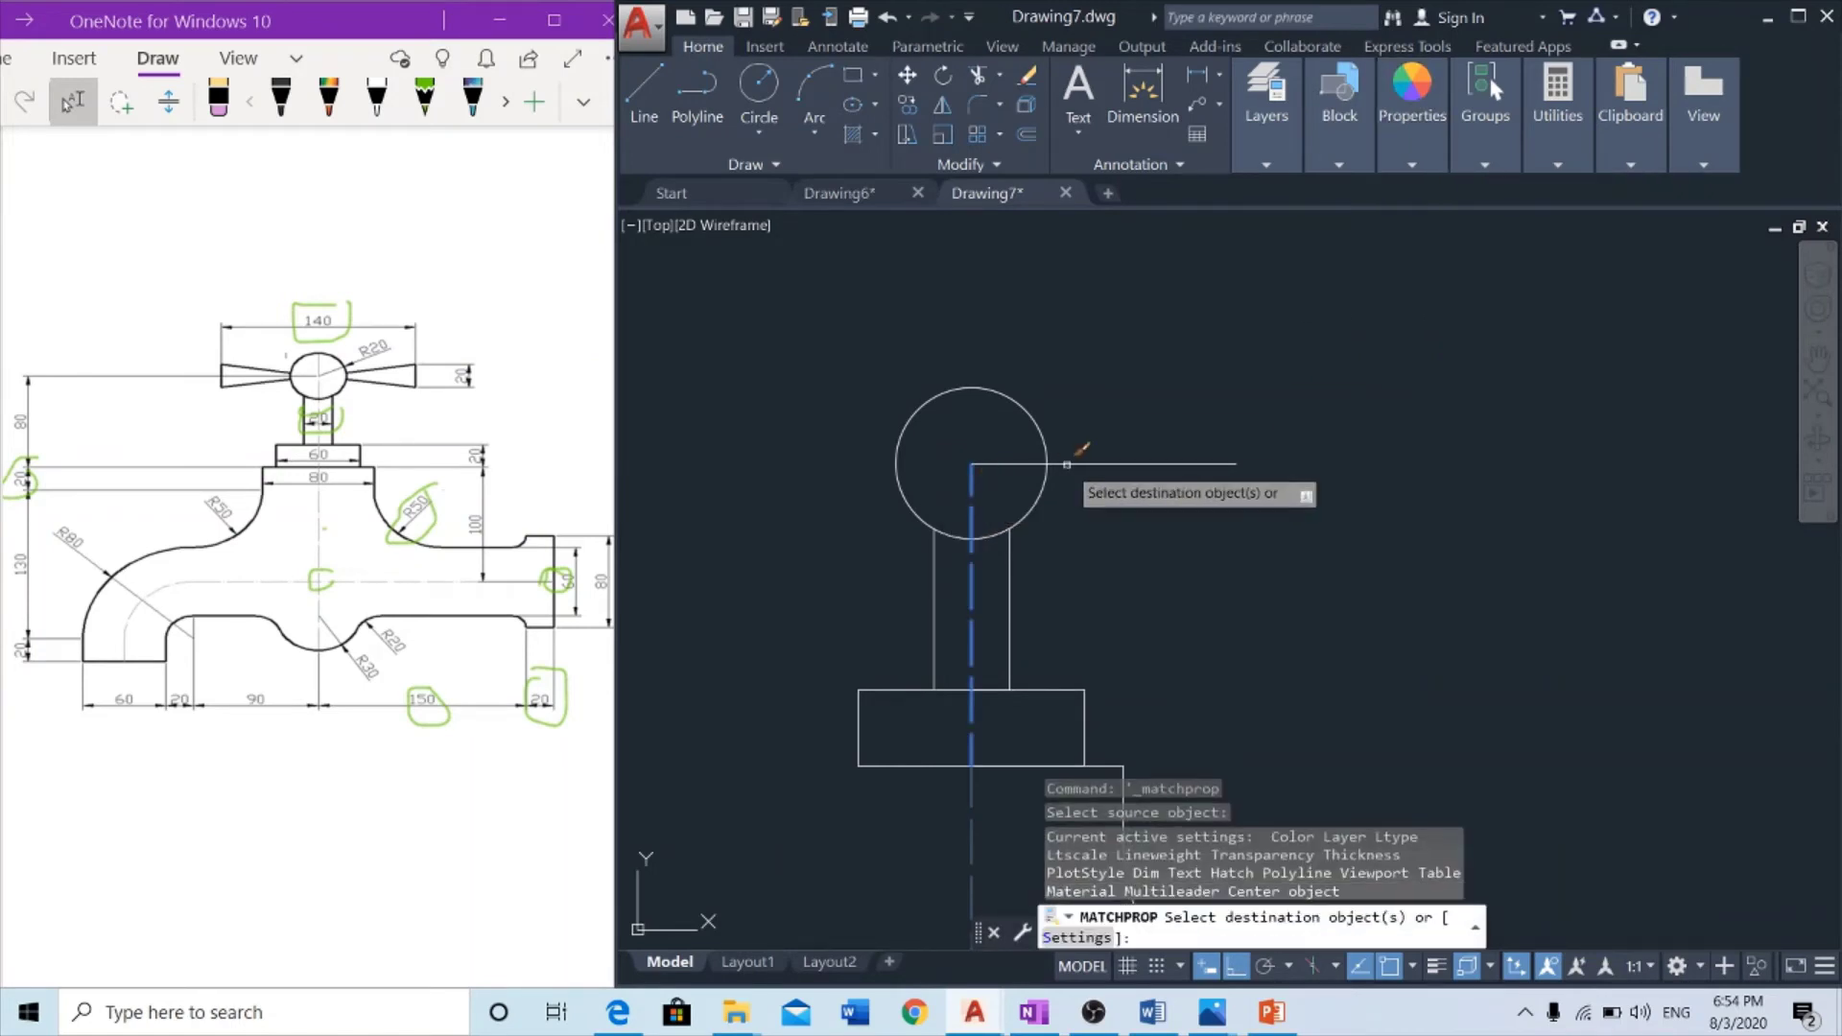
click(1067, 464)
key(Escape)
key(Escape)
key(Escape)
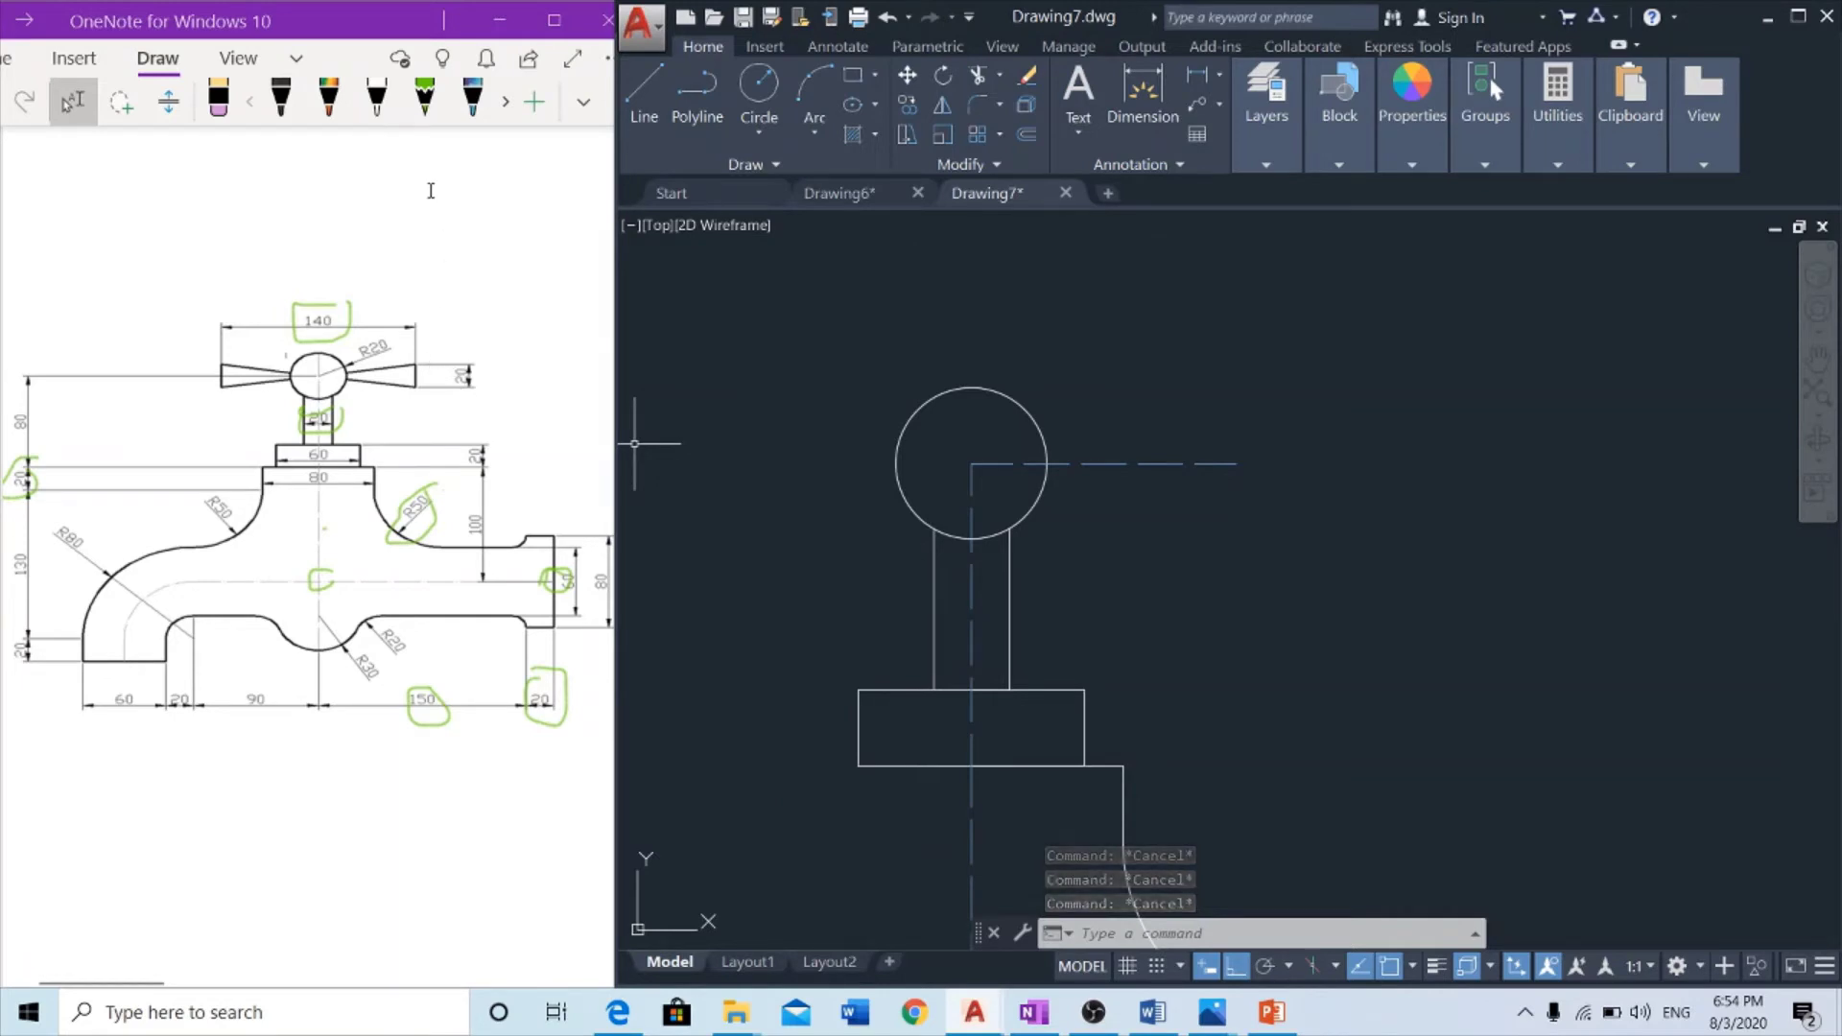
click(424, 96)
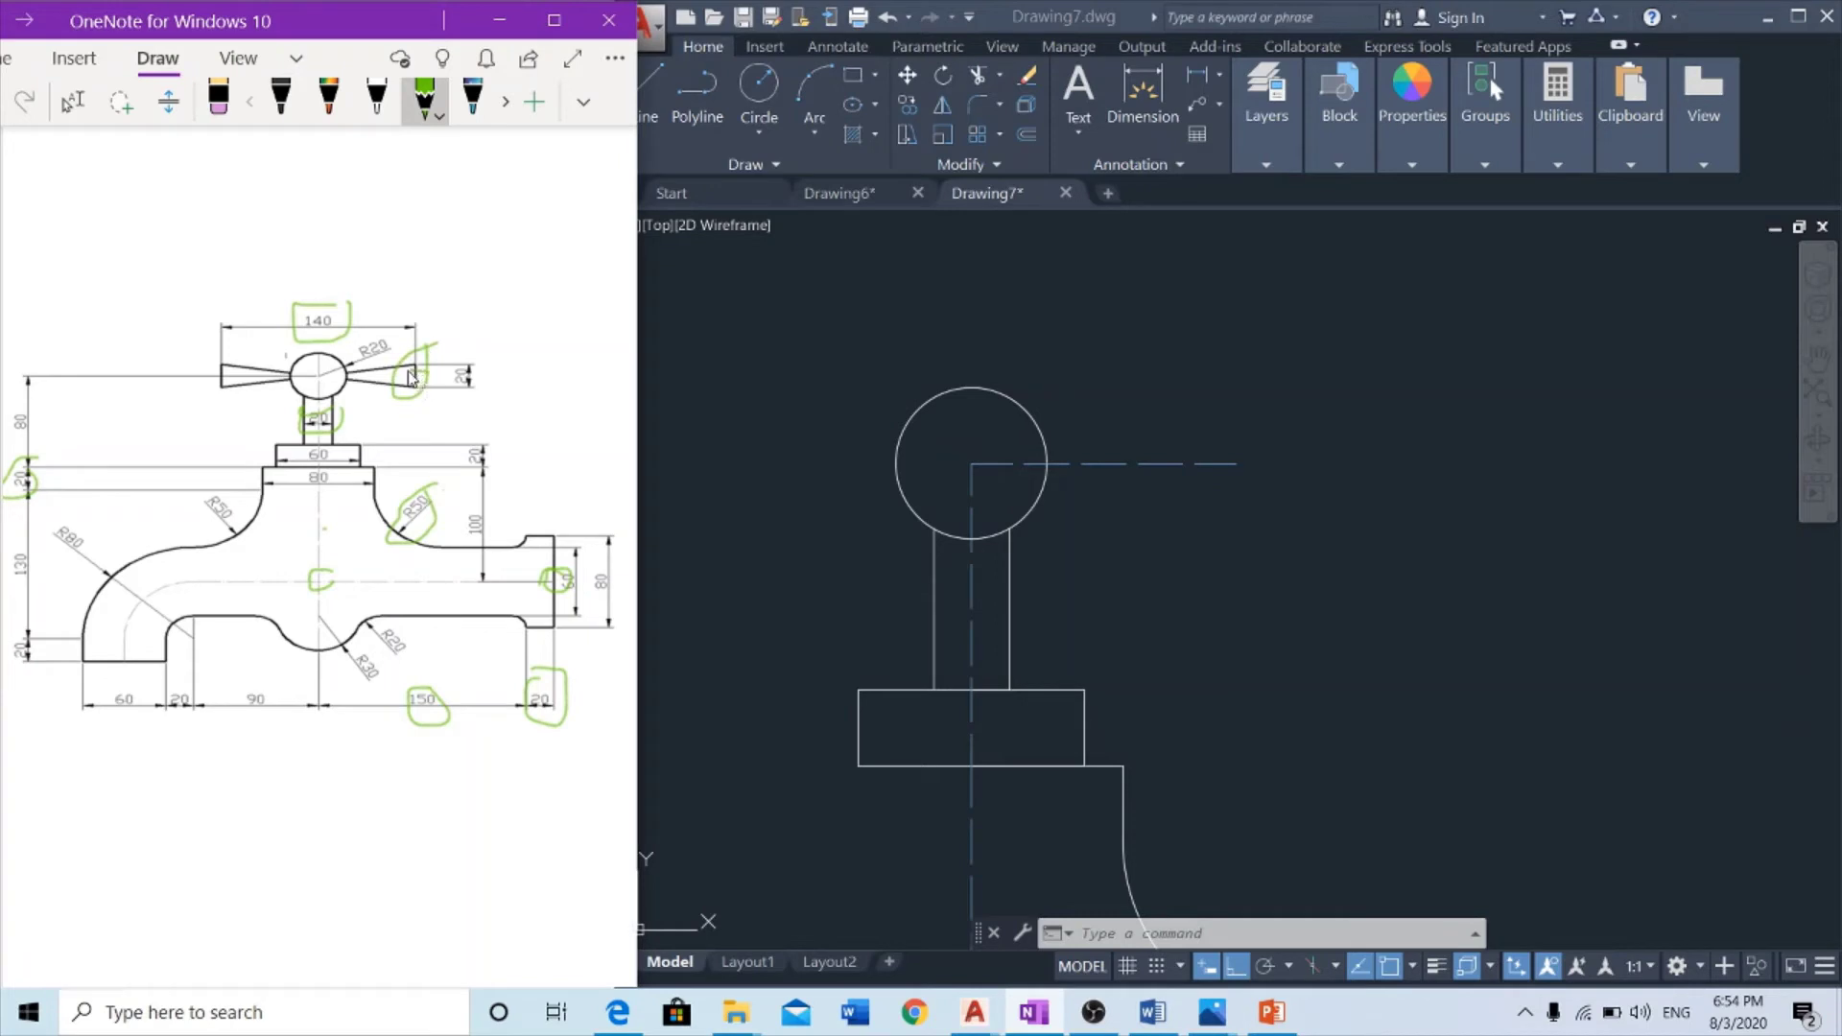
Draw the wing edge: 10 units up from the centre line's end, then back to the circle centre
click(1209, 497)
key(Escape)
key(Escape)
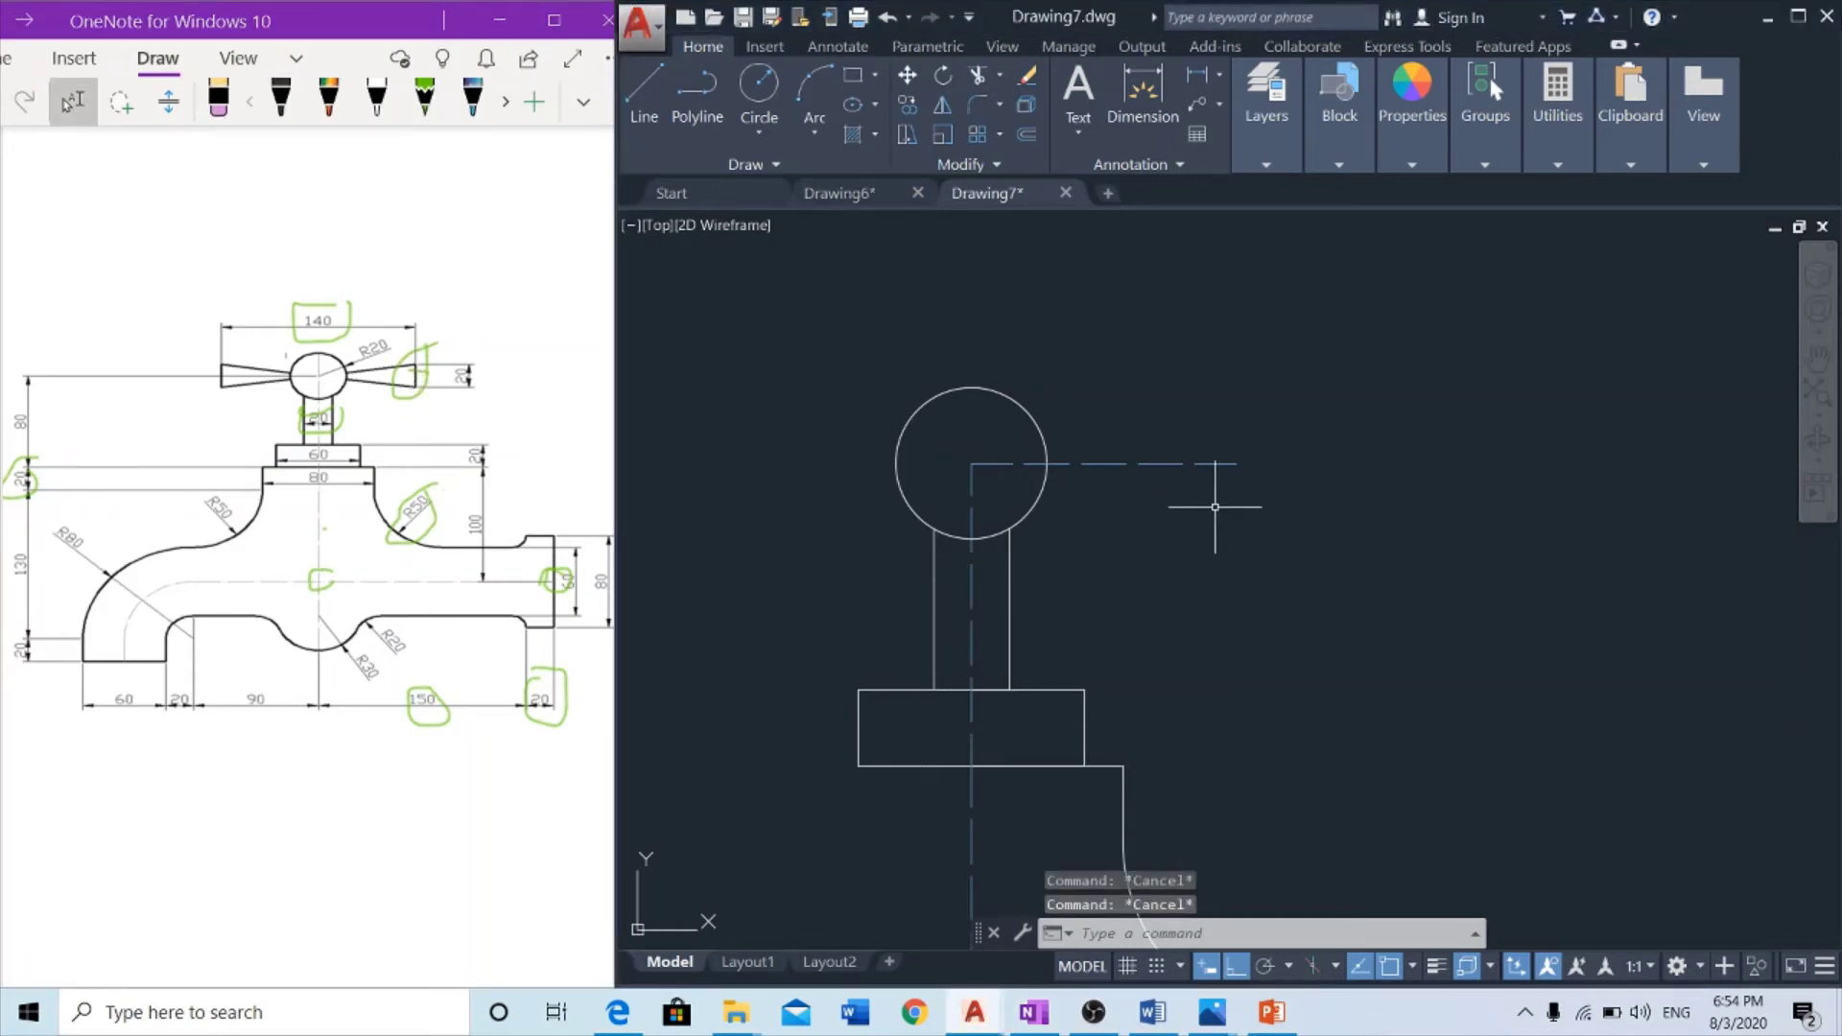
text(l)
key(Return)
click(1236, 464)
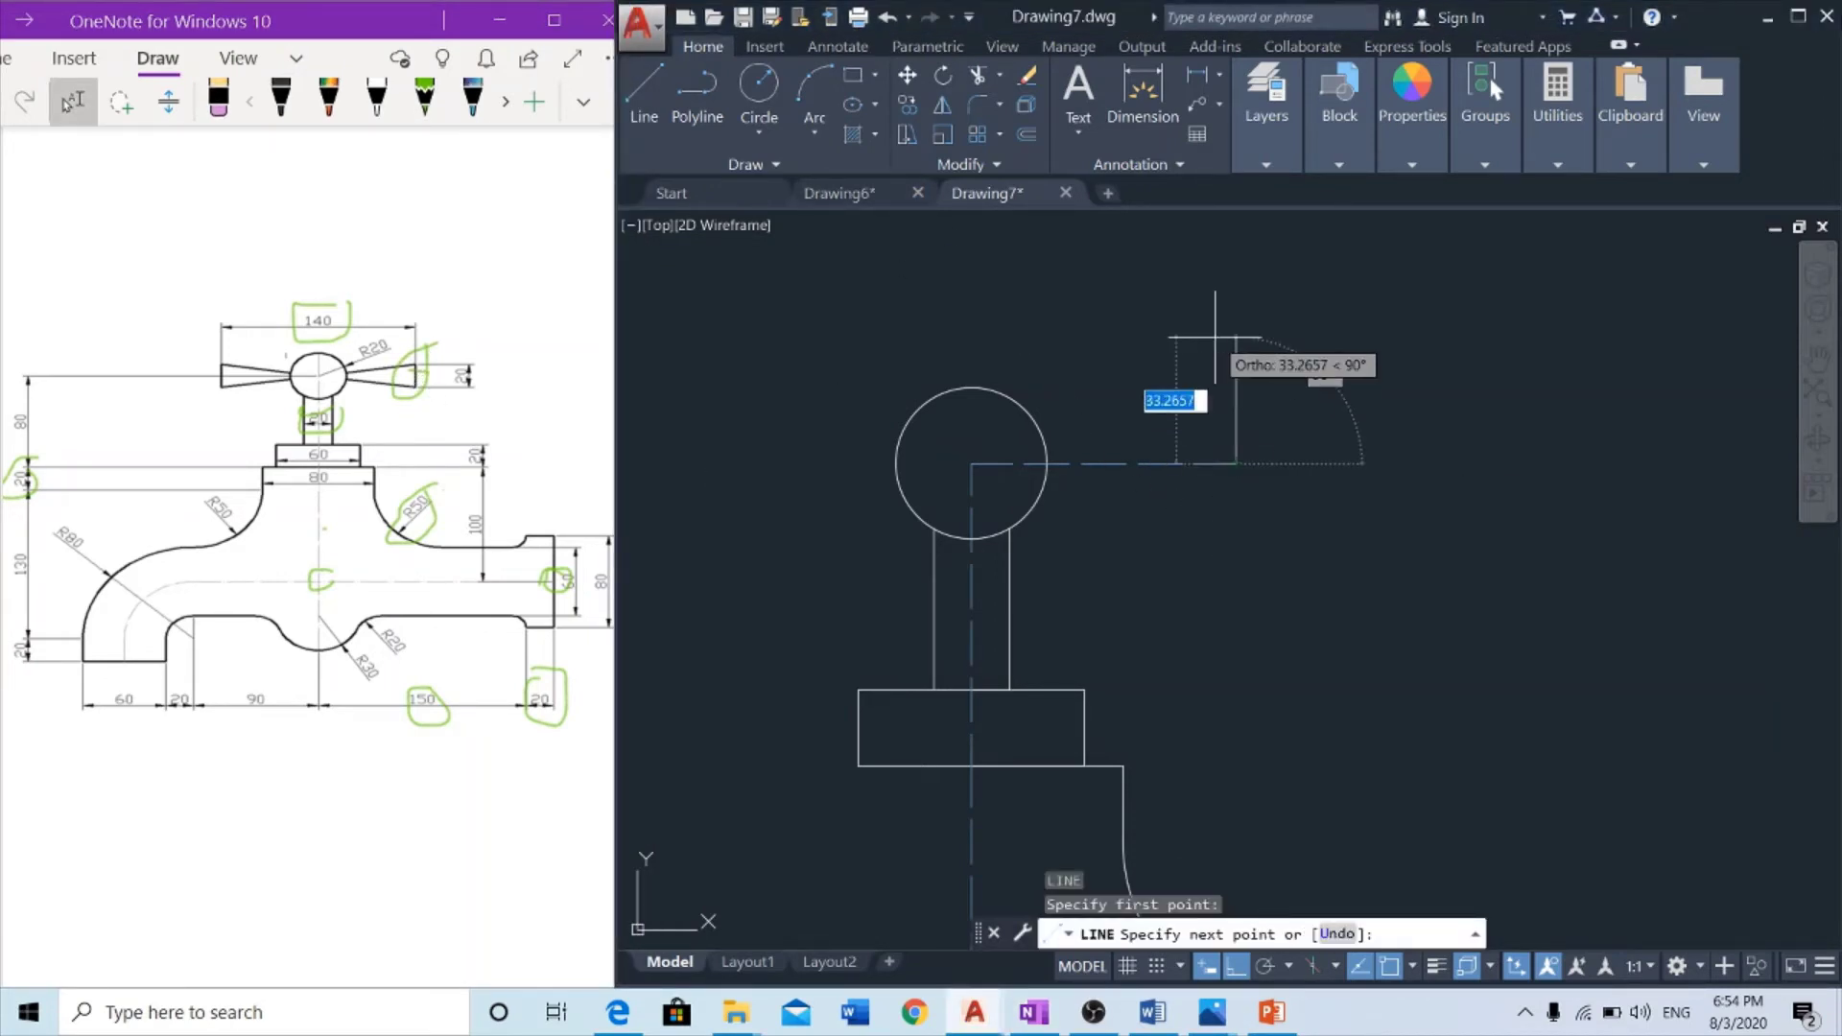
text(10)
key(Return)
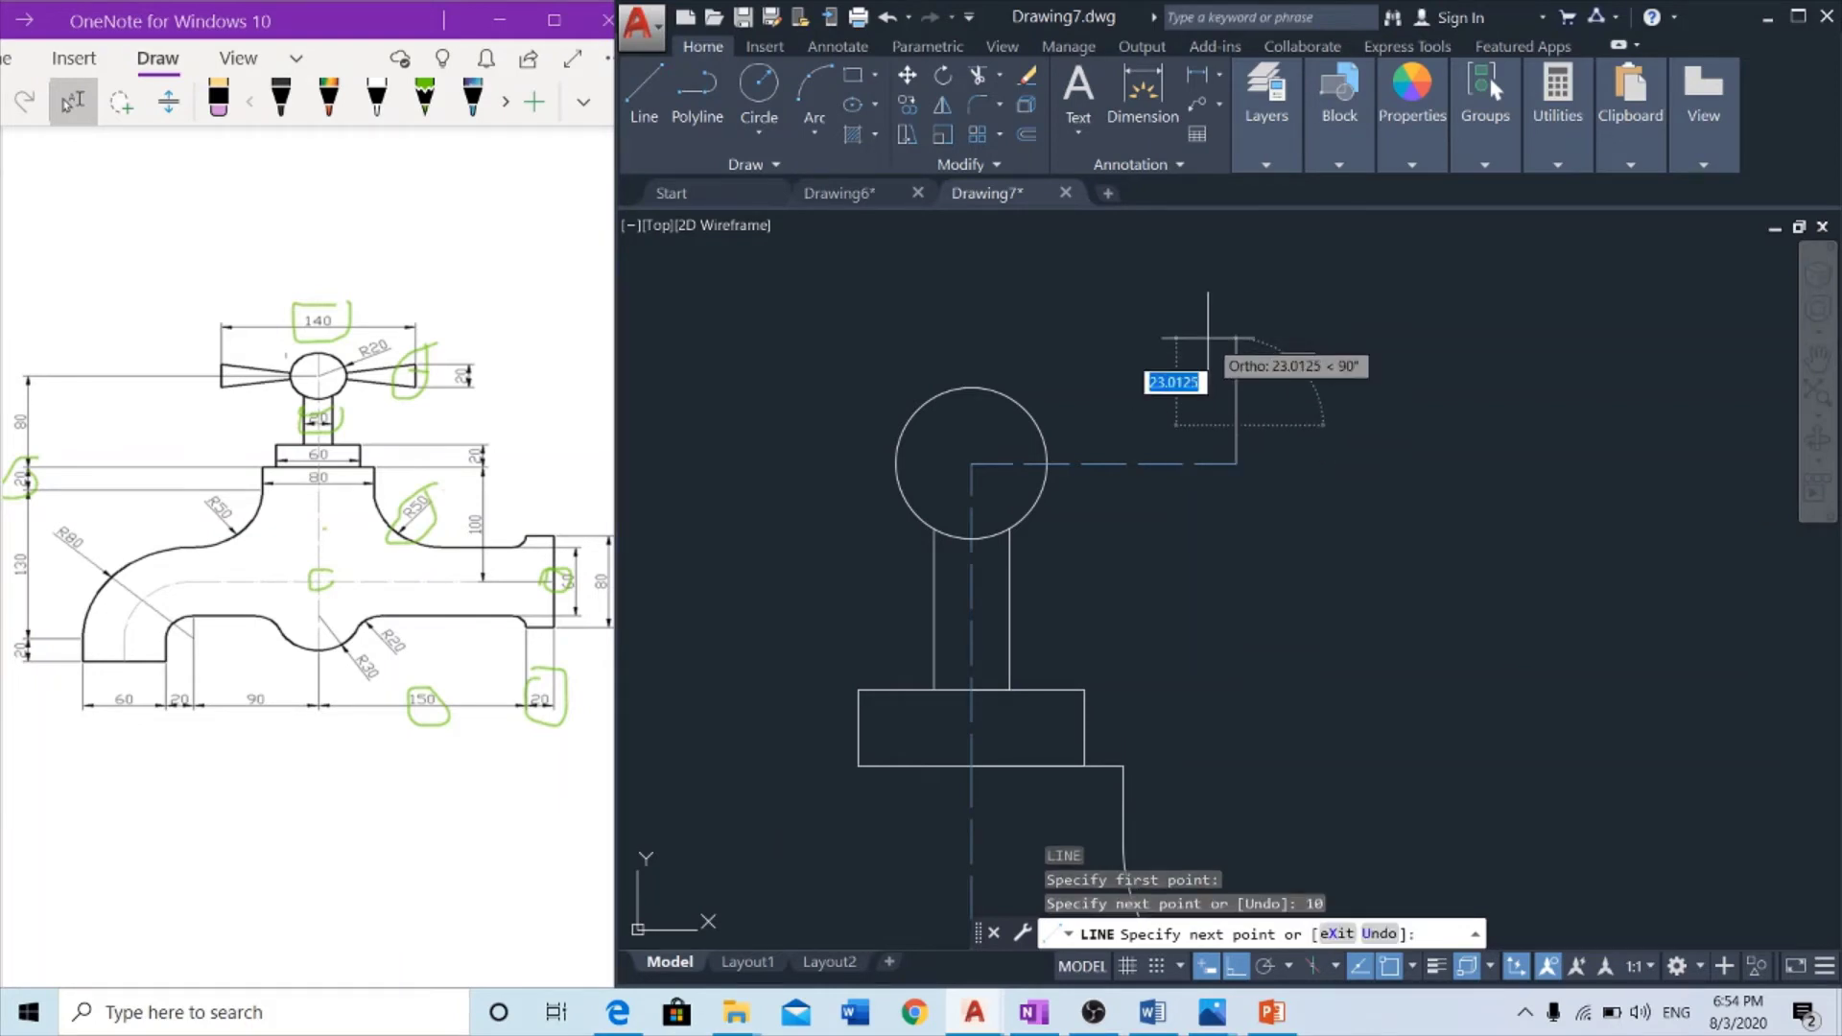
click(970, 463)
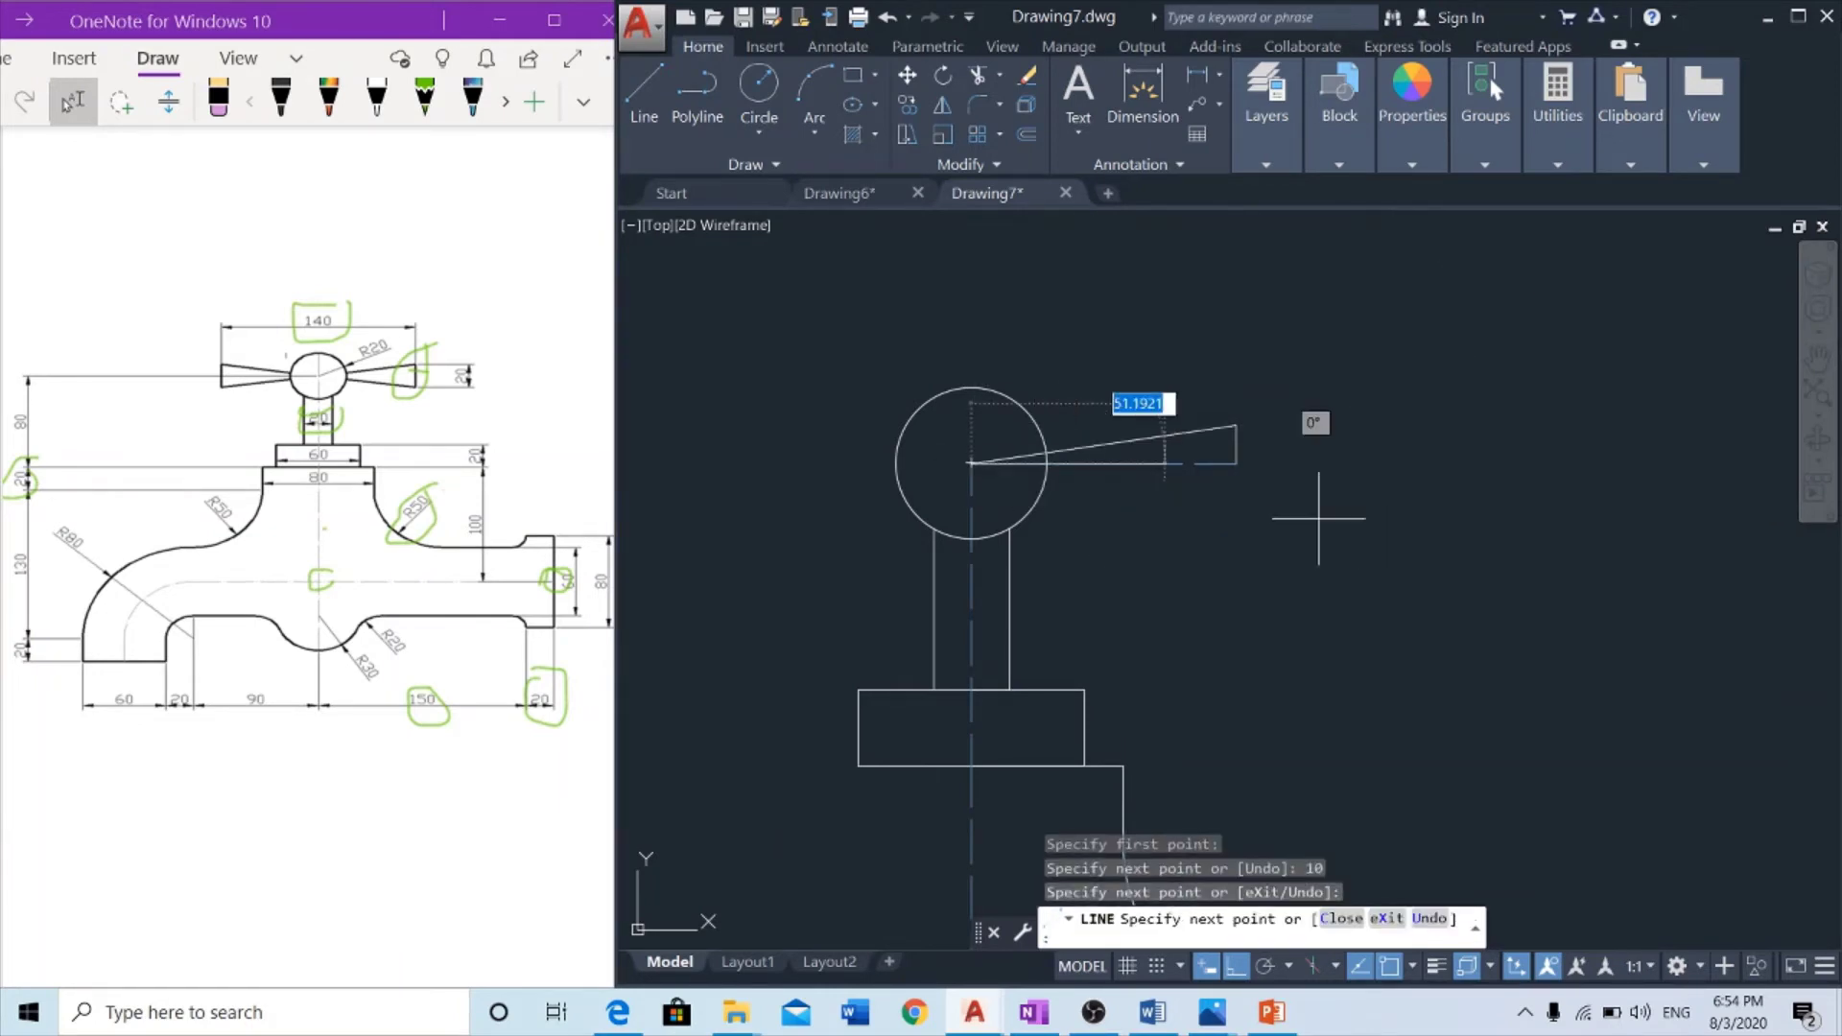
key(Escape)
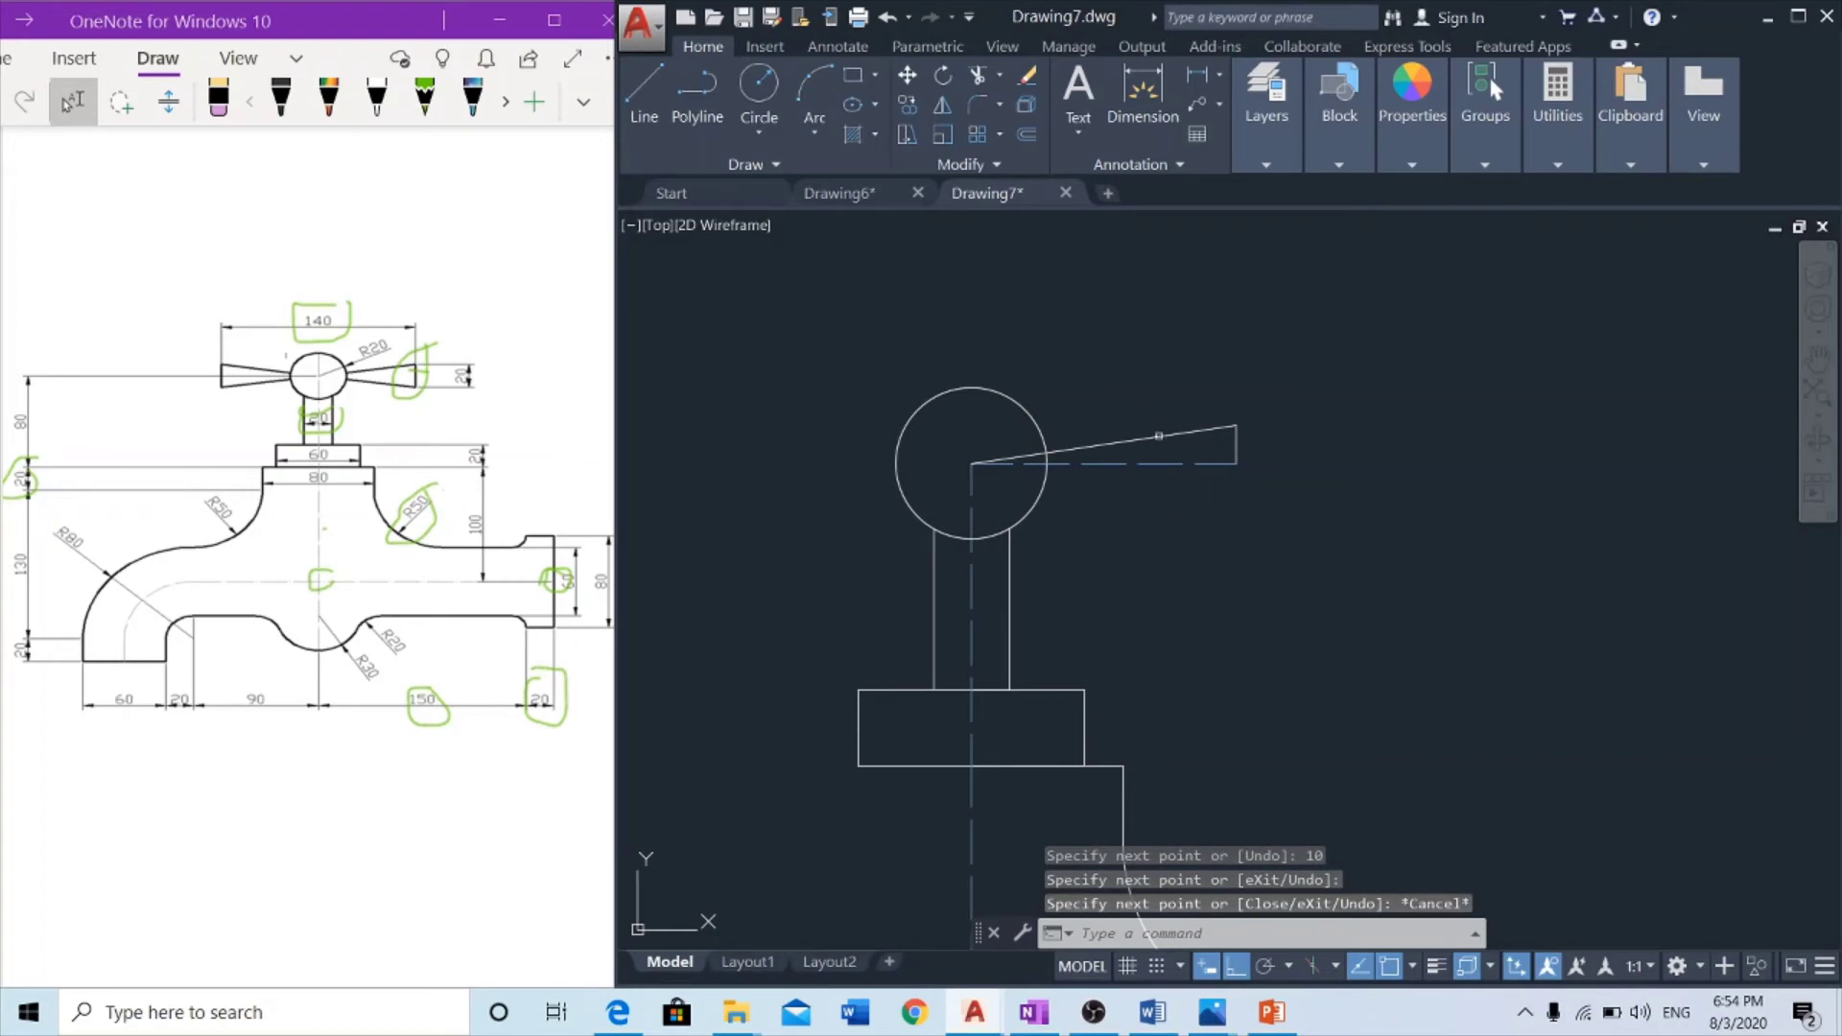
Trim the sloped wing line where it runs inside the knob circle
text(tr)
key(Return)
click(1282, 404)
click(973, 494)
key(Return)
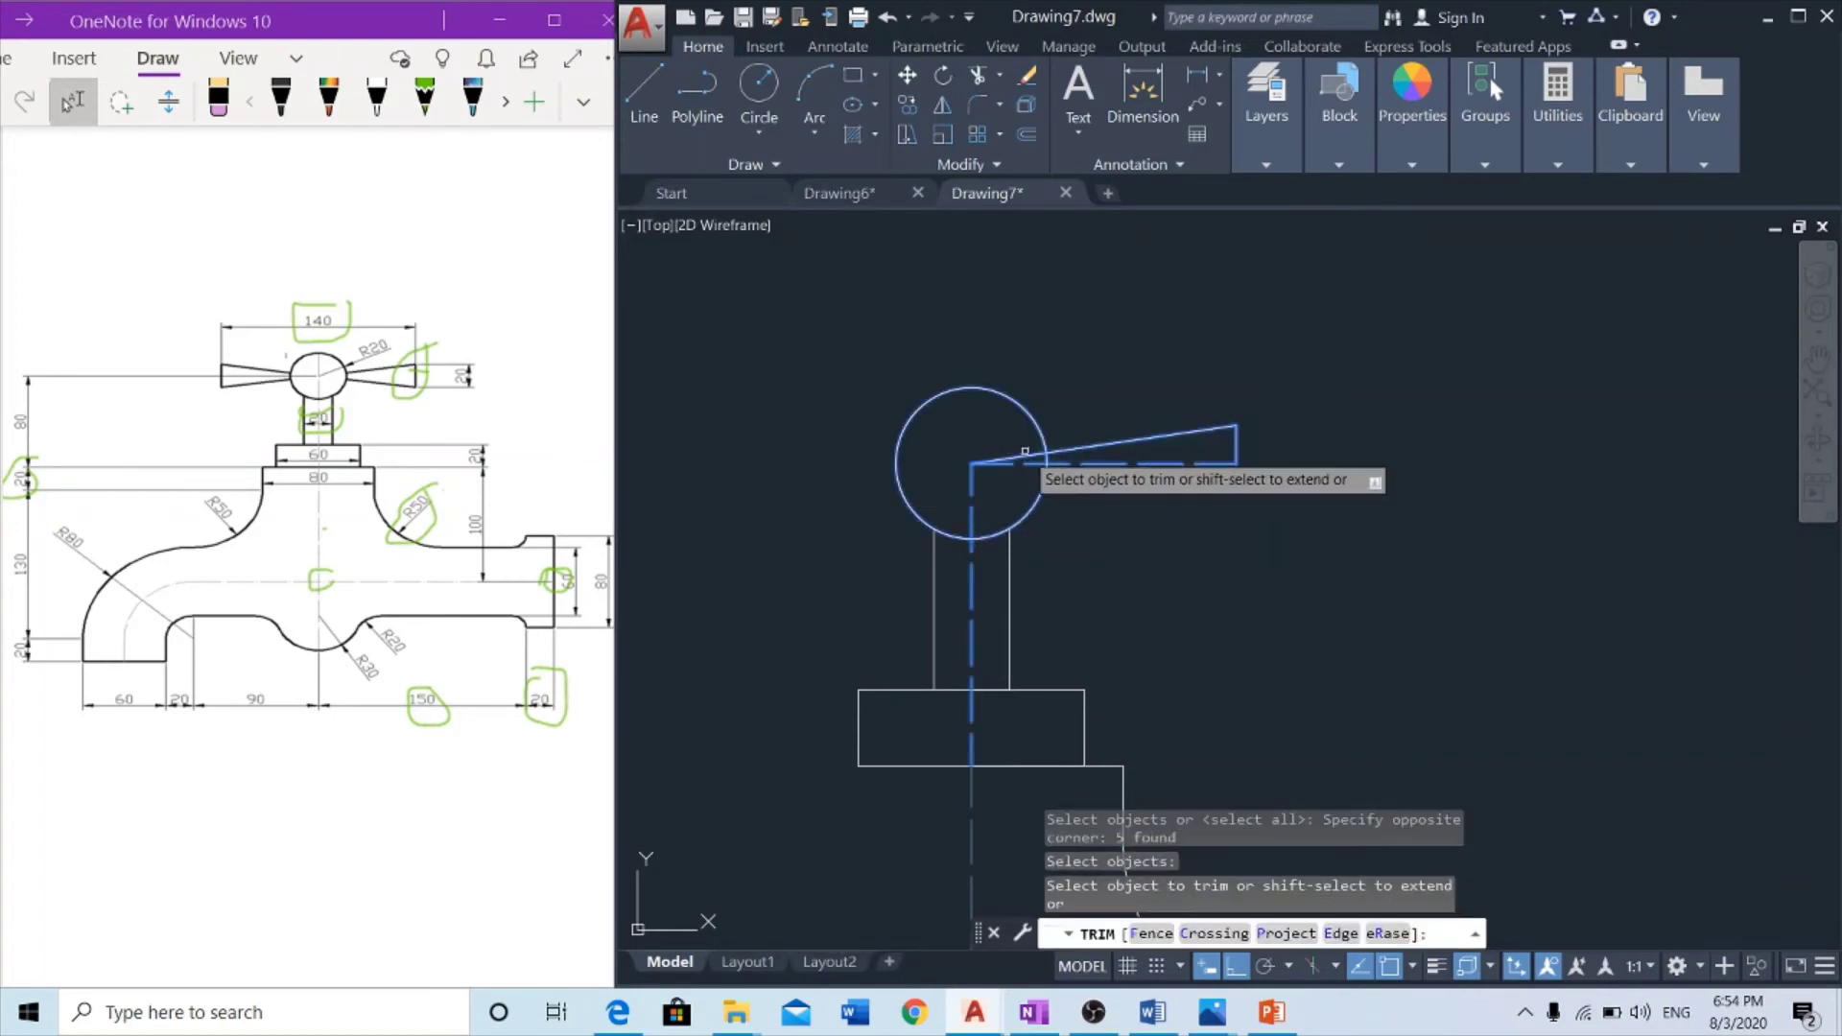
click(1007, 457)
key(Escape)
Mirror the wing's sloped and end lines about the horizontal centre line
click(1300, 400)
click(1221, 443)
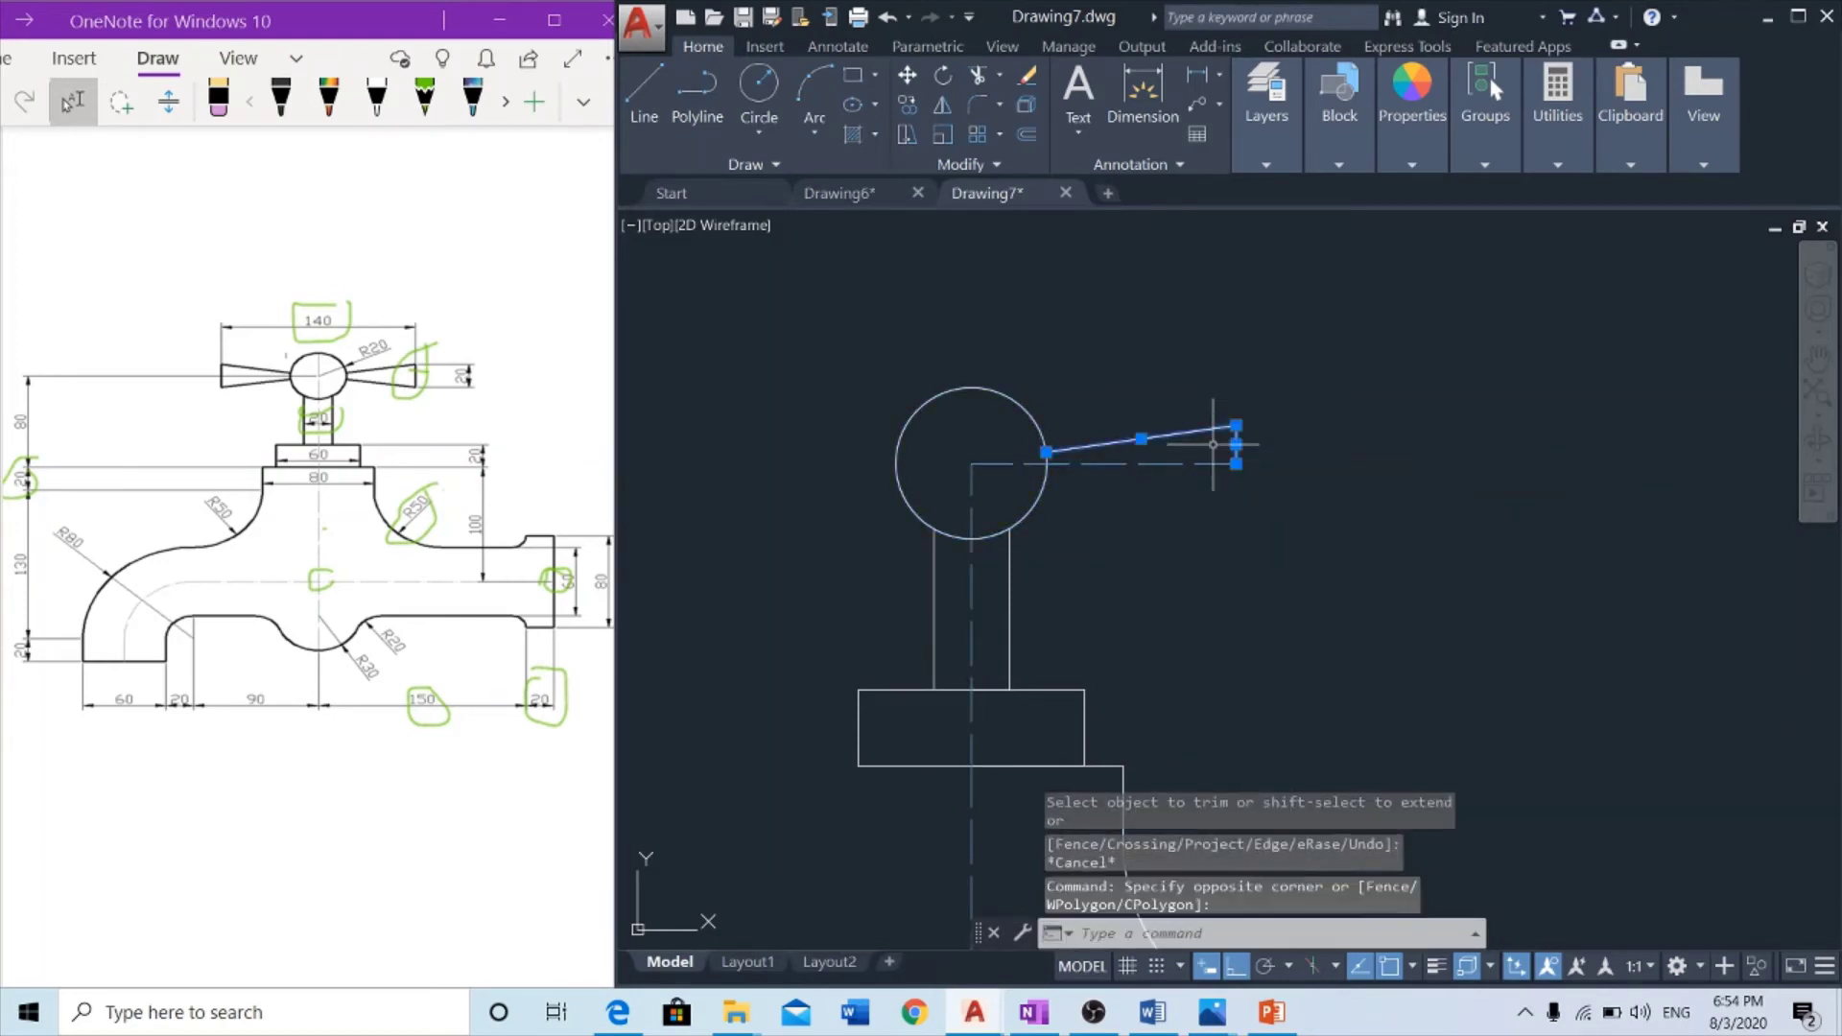
text(mi)
key(Return)
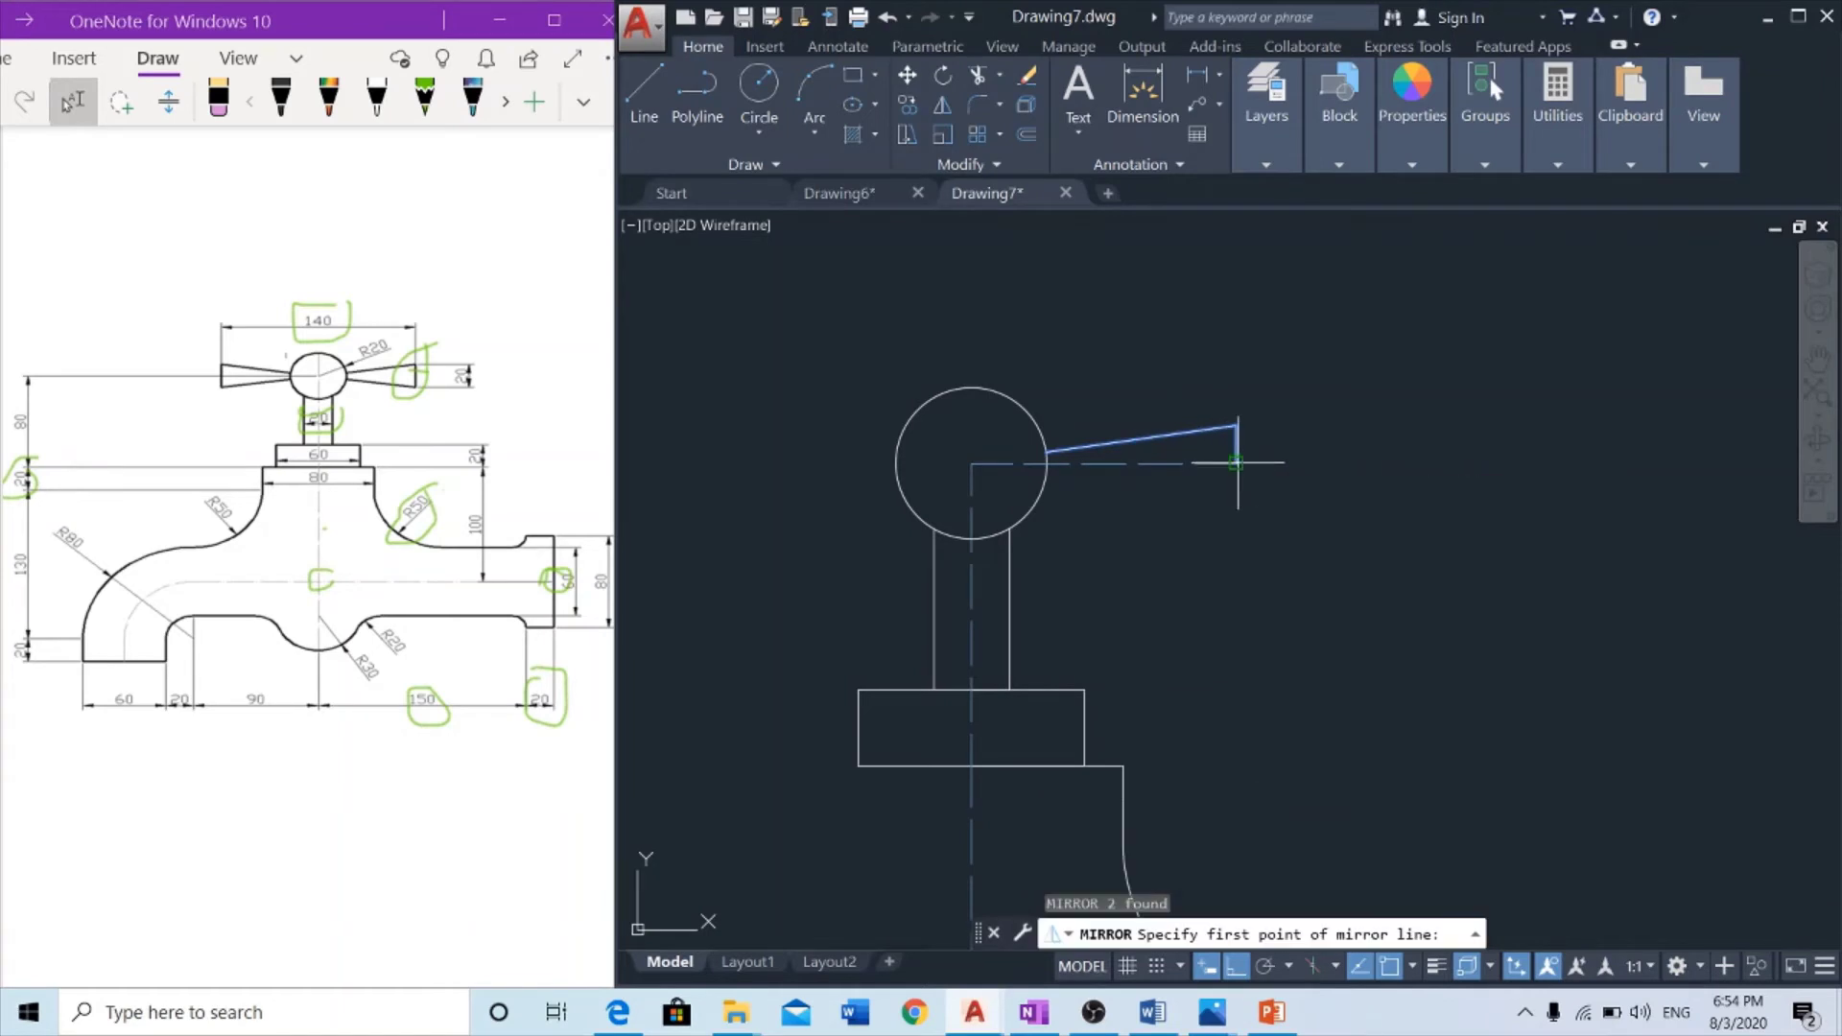
click(1238, 464)
click(1031, 574)
key(Return)
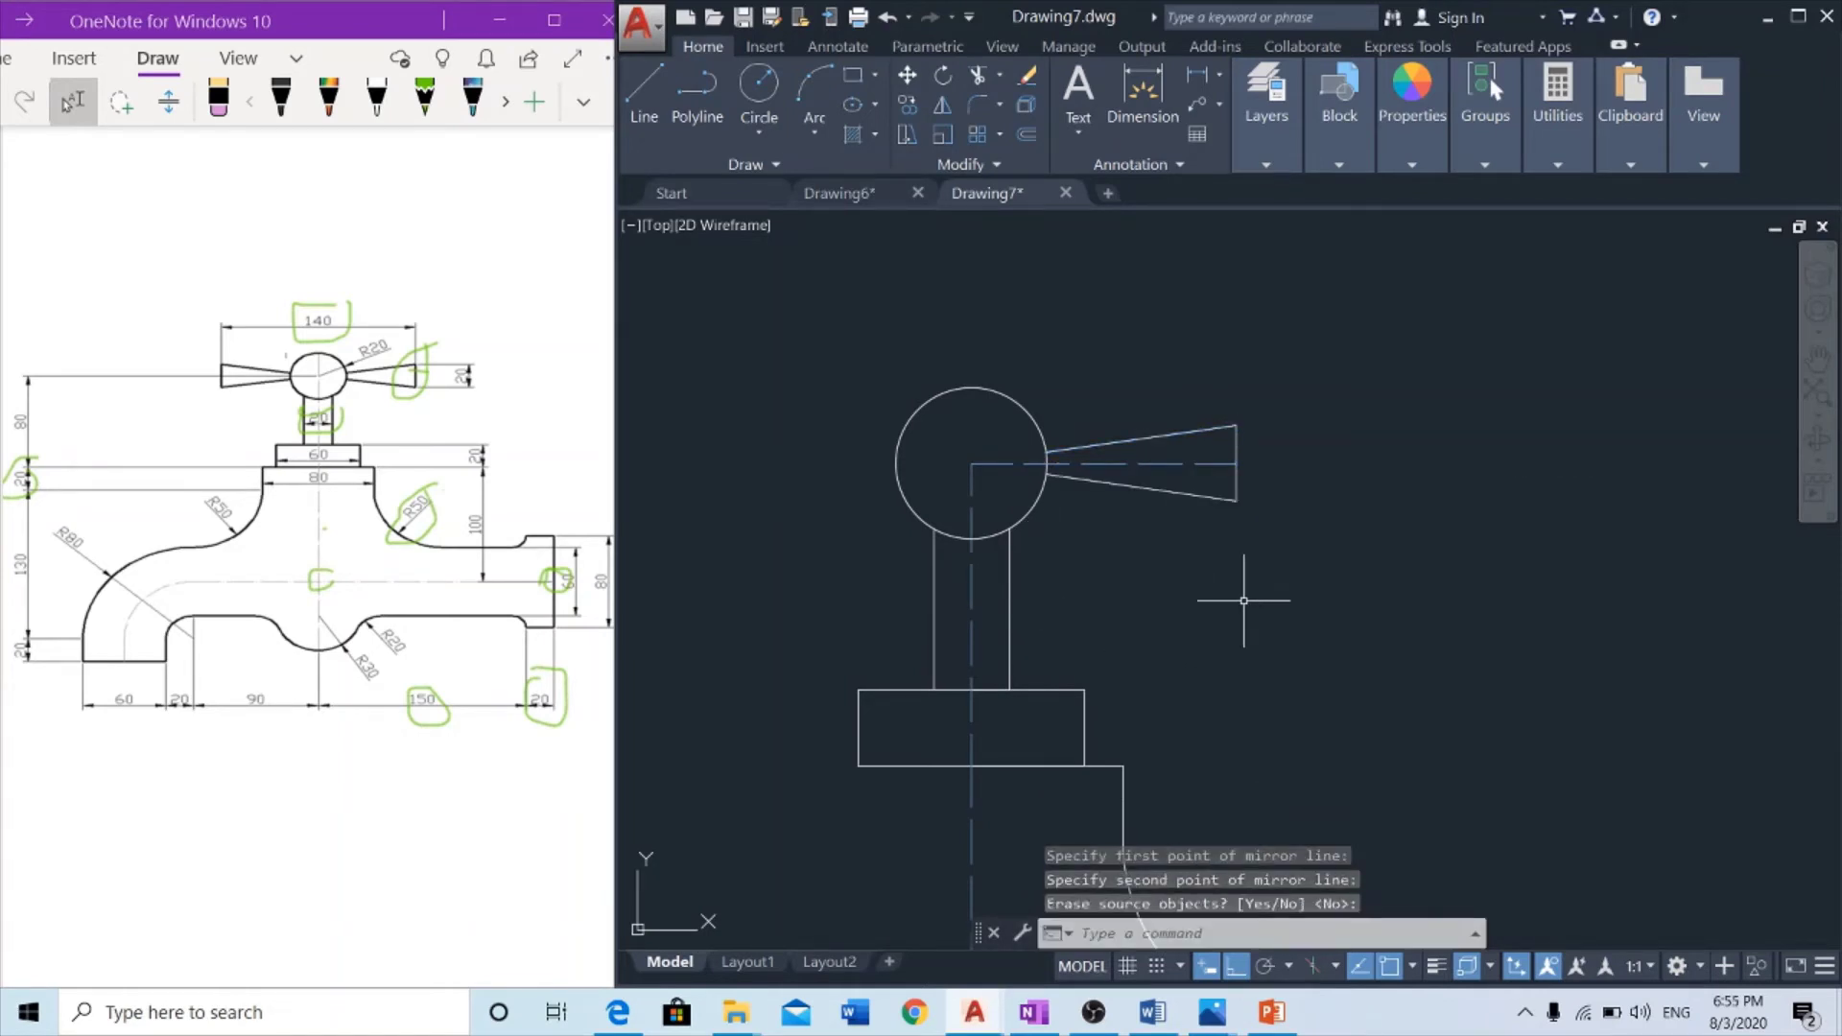
Mirror the whole right wing with its centre line to the left about the vertical axis
click(1303, 398)
click(1212, 526)
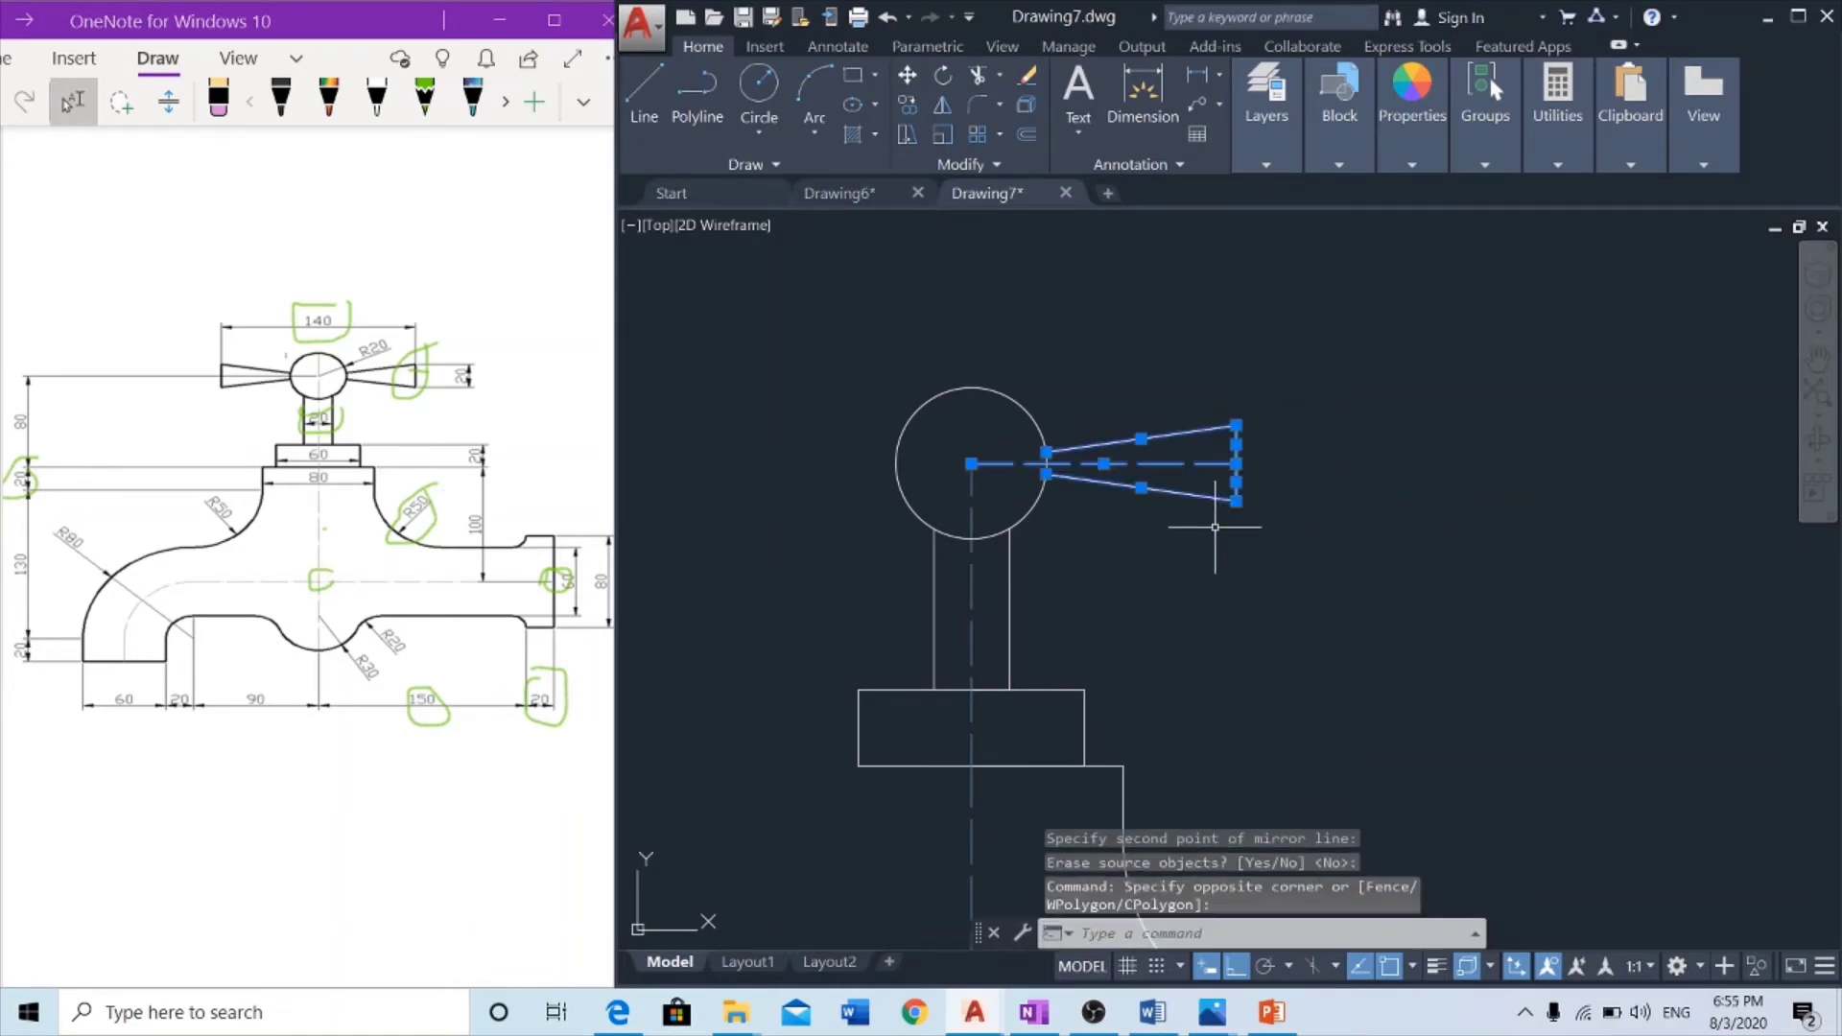
text(mi)
key(Return)
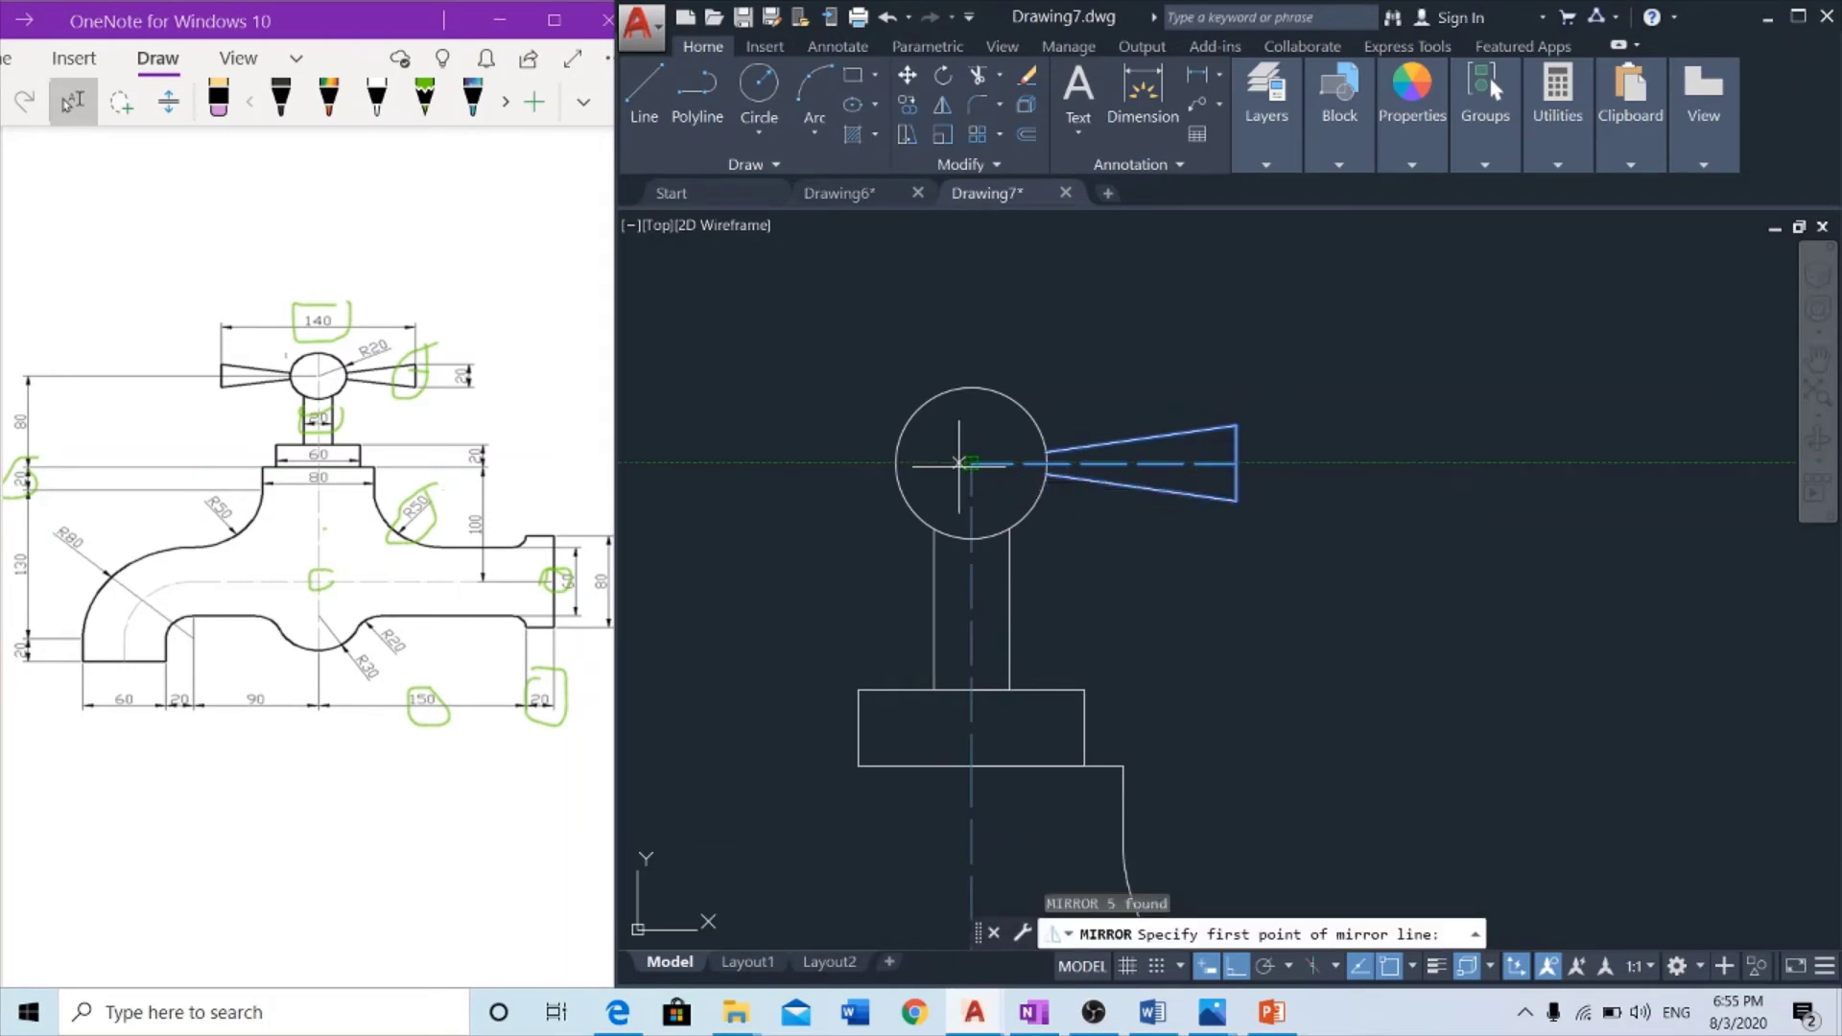
click(970, 464)
click(970, 738)
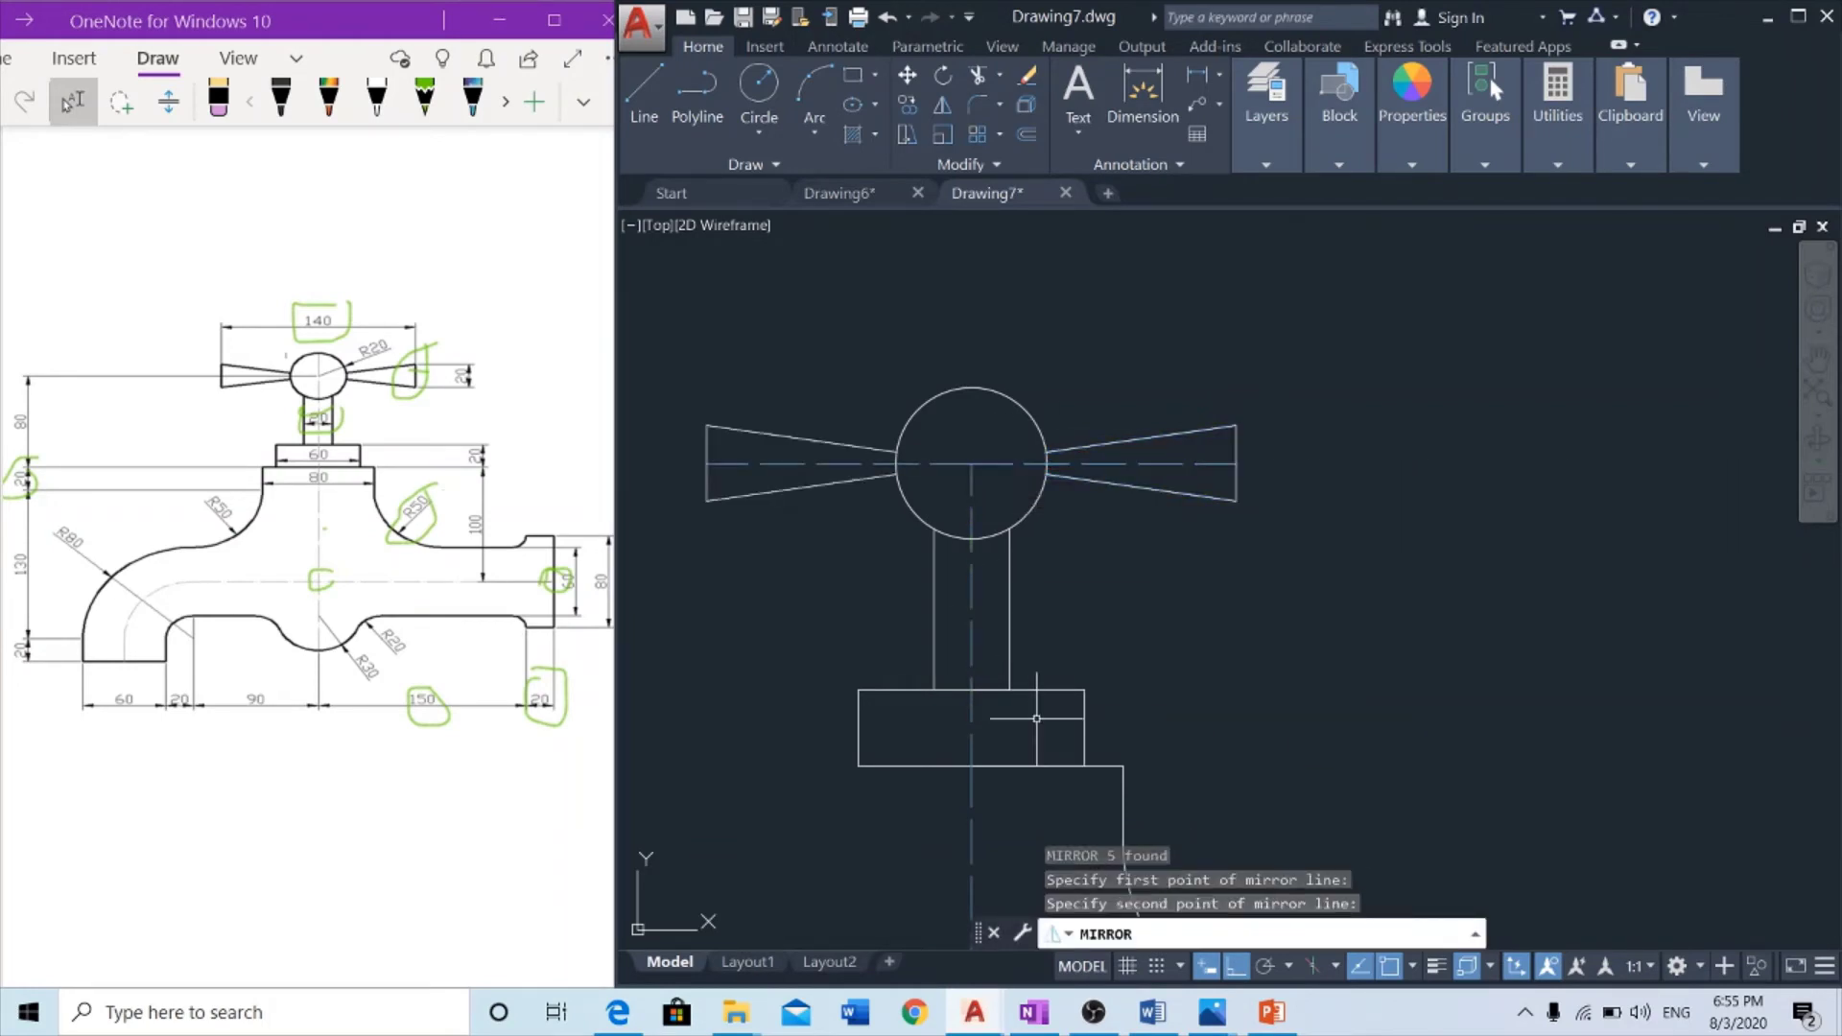
key(Return)
scroll(1193, 760, down, 2)
Grip-stretch the spout's horizontal centreline further to the left
mouse_move(1192, 761)
middle_down()
mouse_move(1228, 433)
mouse_move(1324, 534)
middle_up()
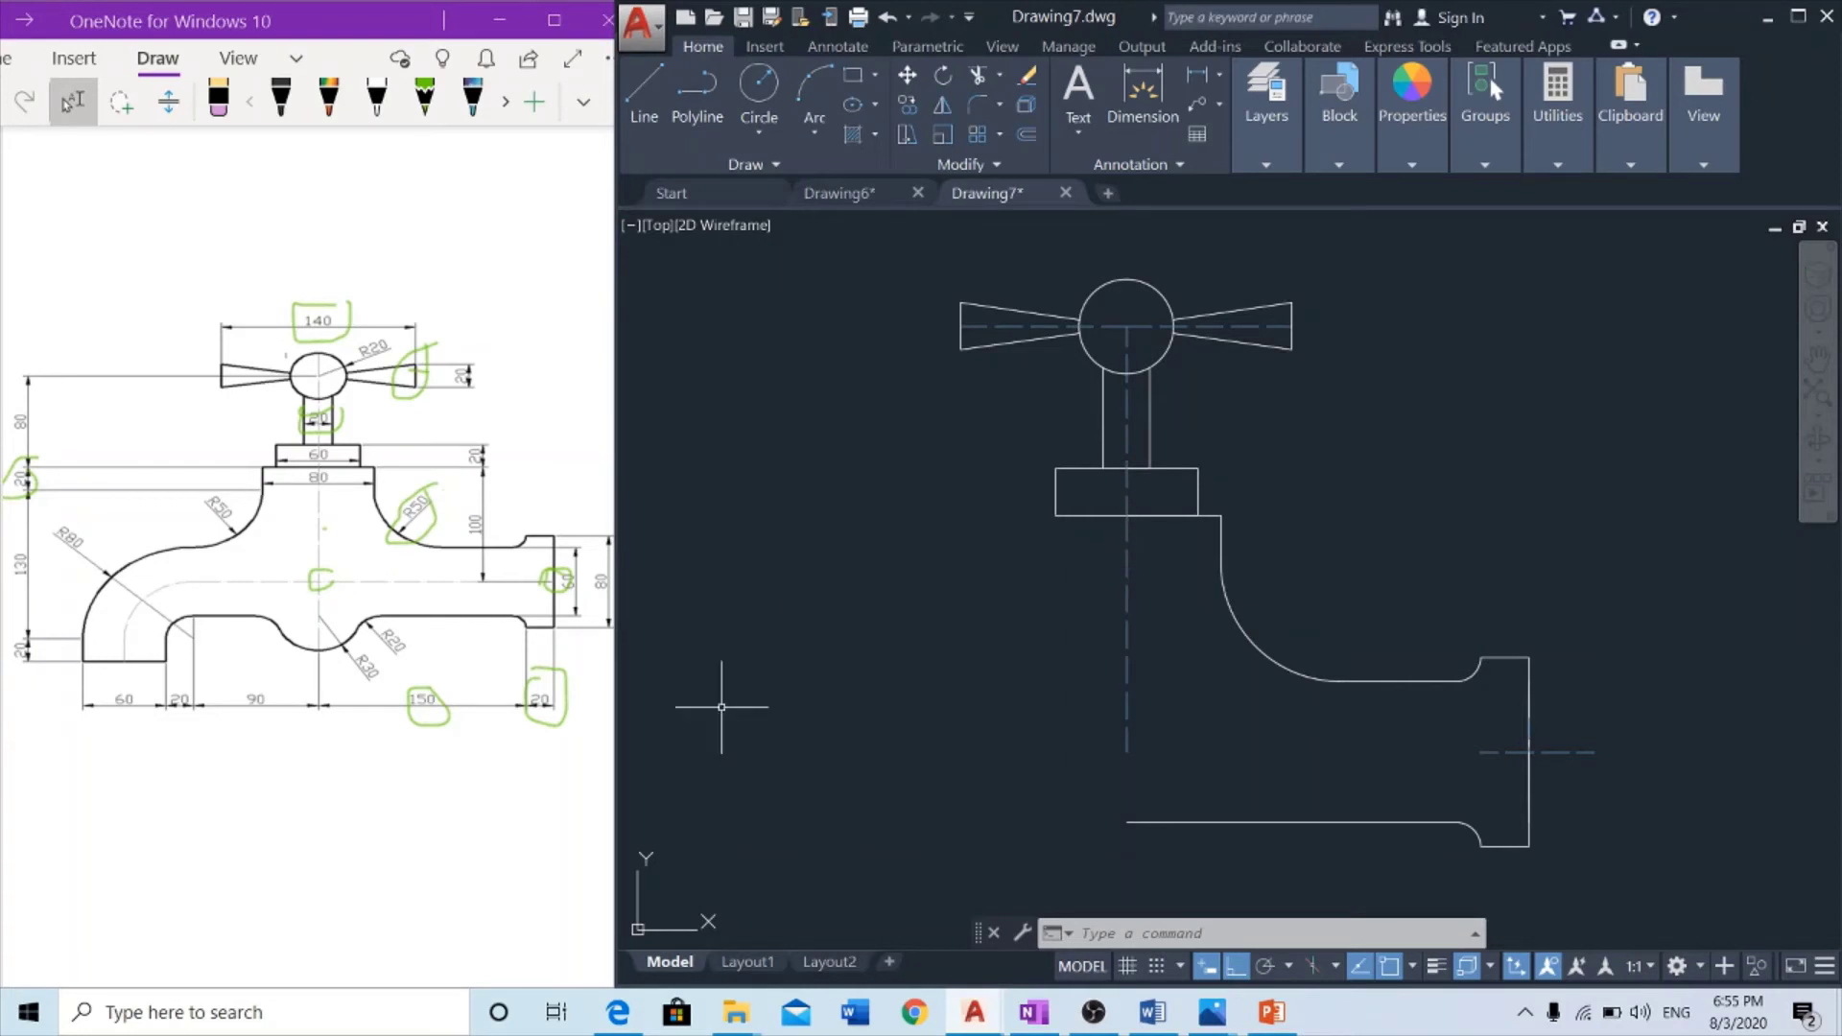
middle_drag(1324, 679, 1278, 583)
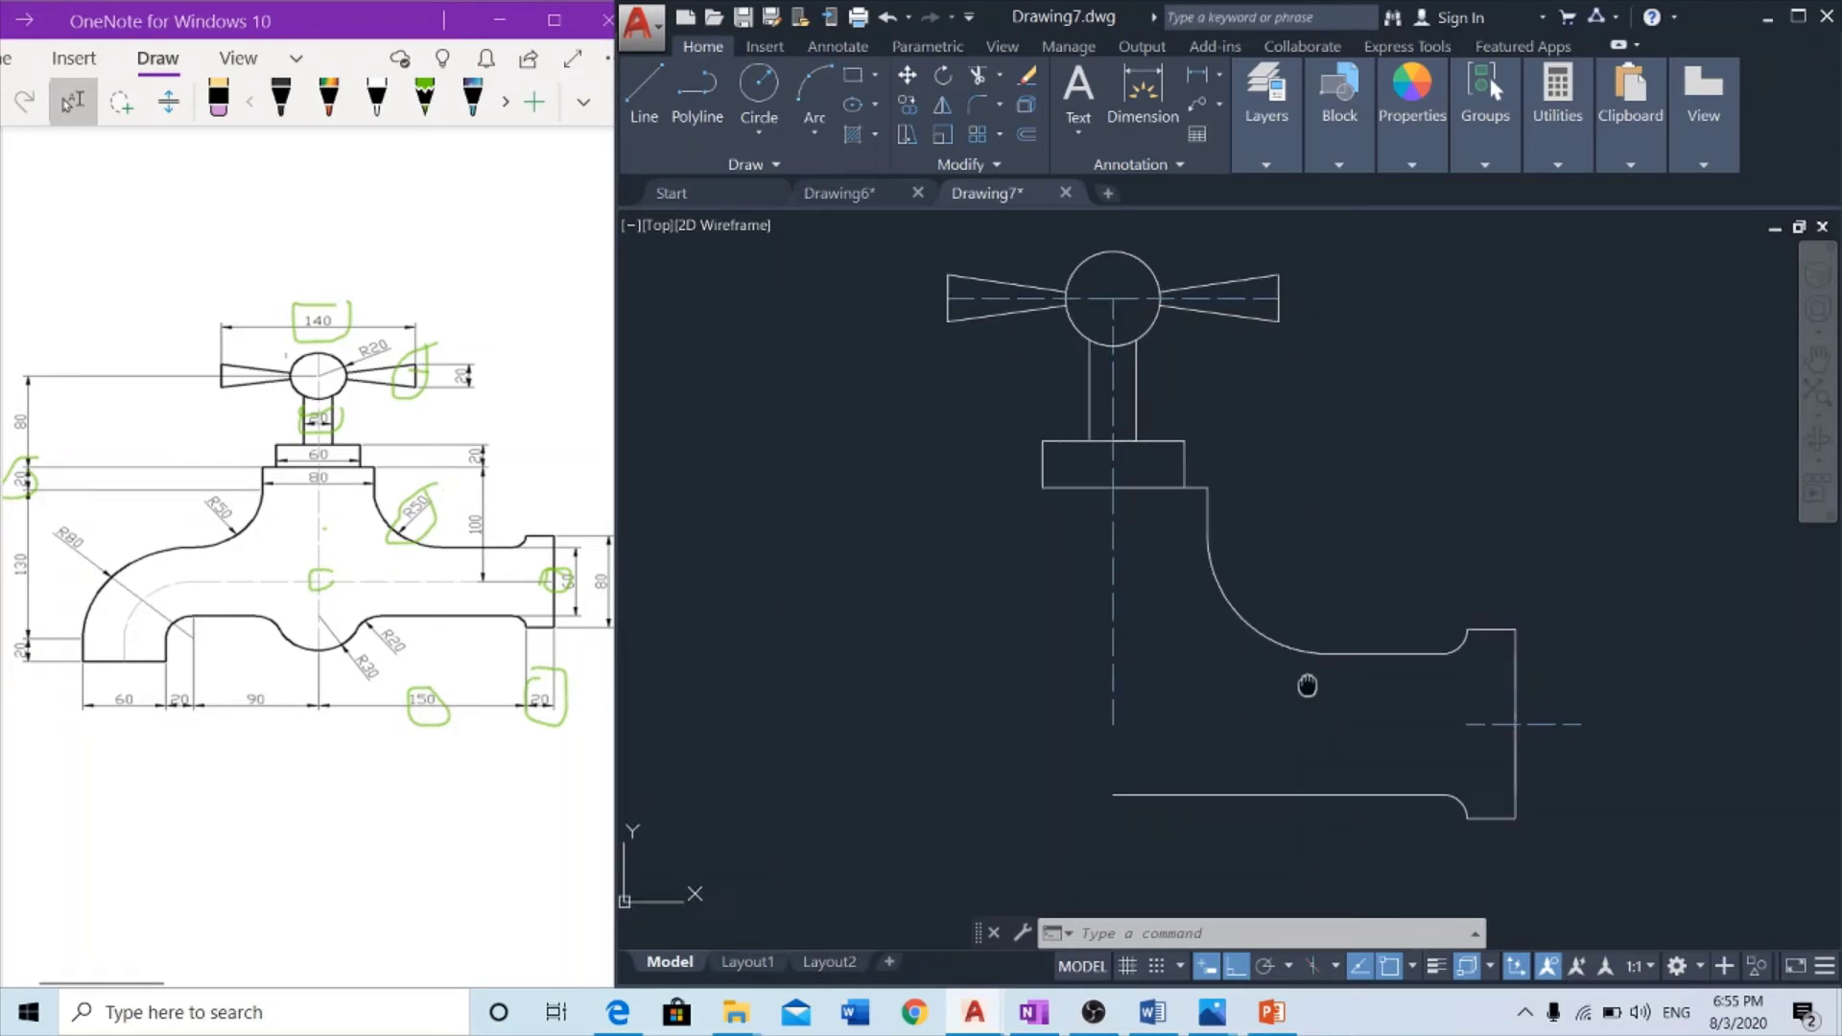
click(1438, 642)
click(1463, 655)
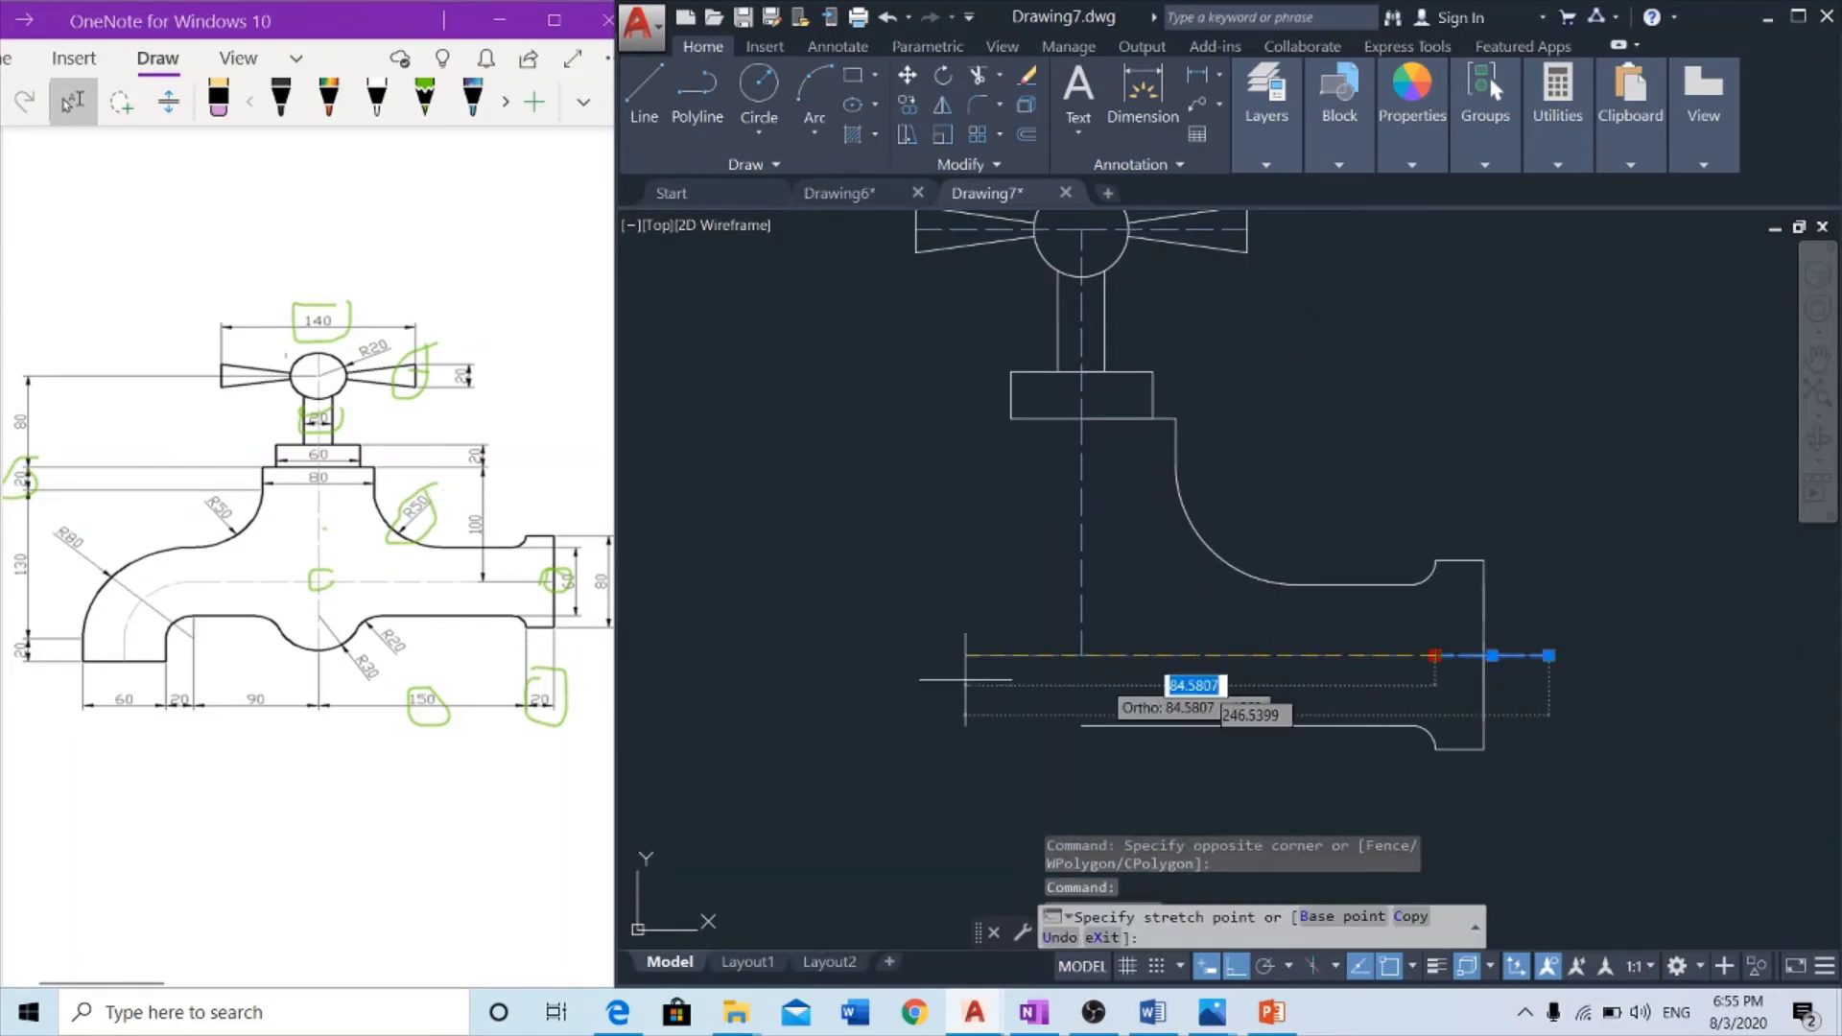
click(943, 655)
key(Escape)
key(Escape)
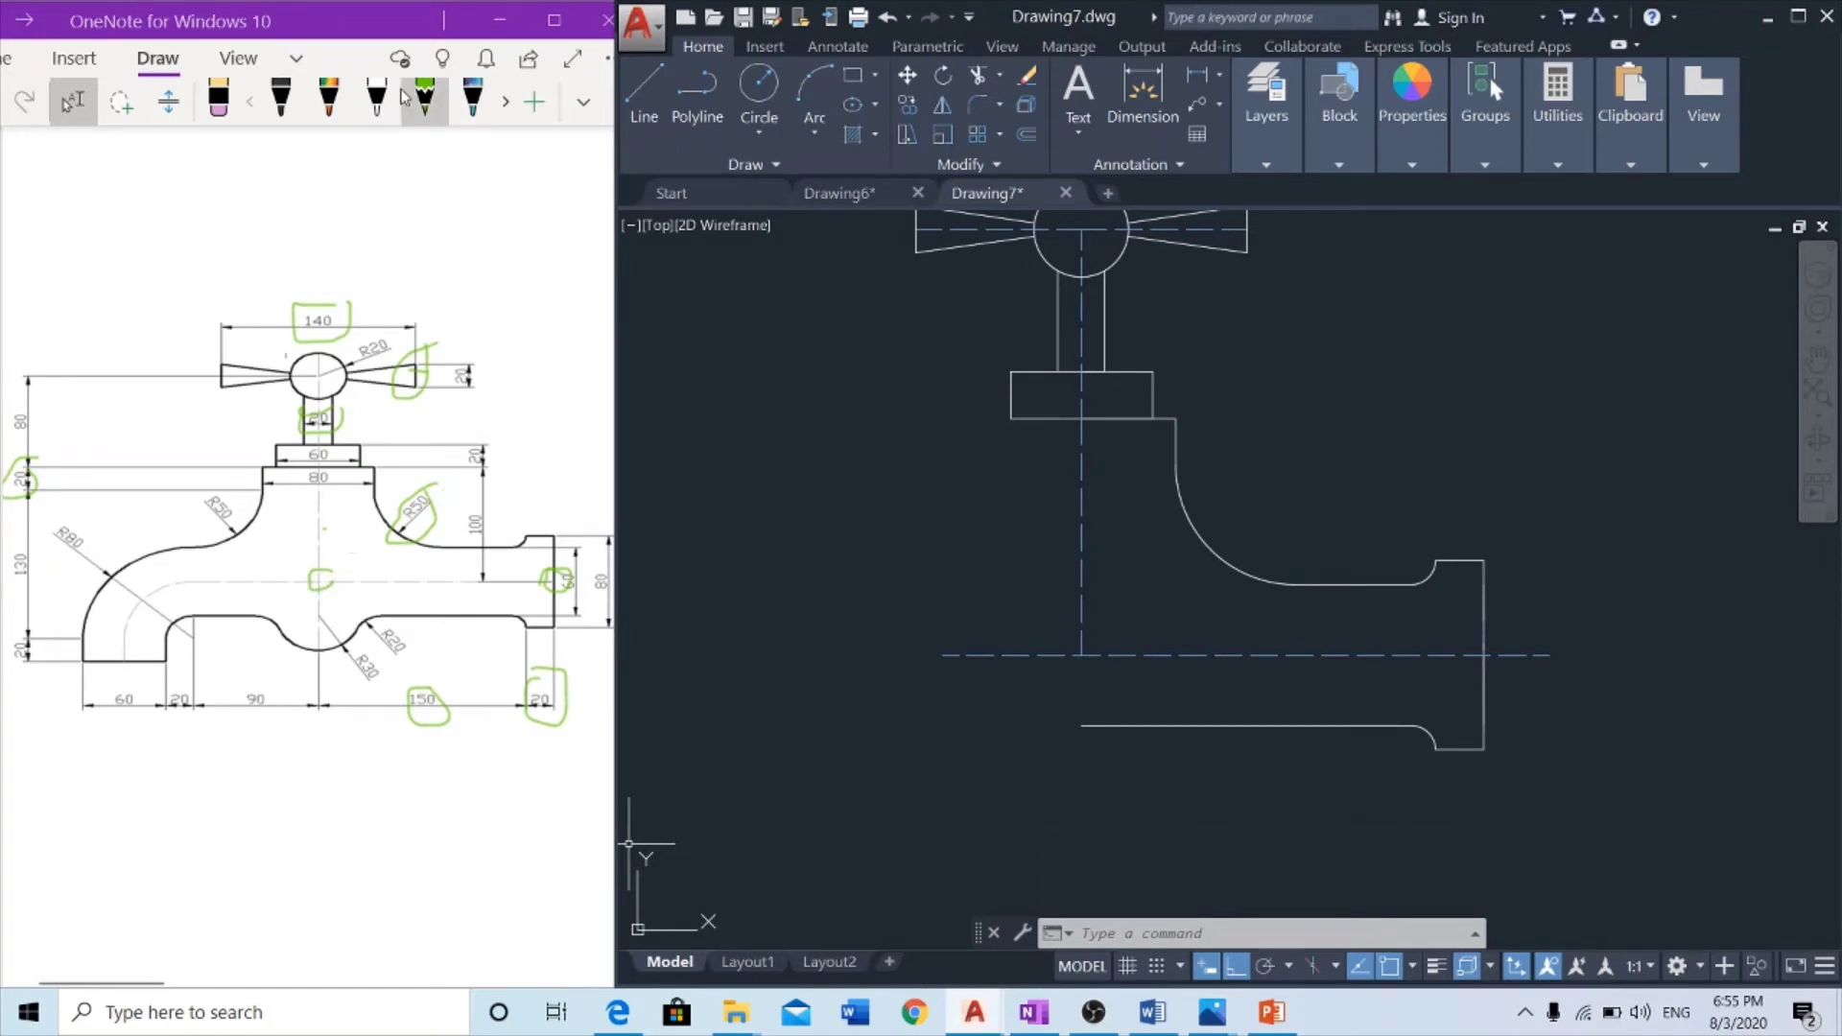
Circle the 90 dimension in green on the reference, then draw a line along the bonnet base
click(437, 100)
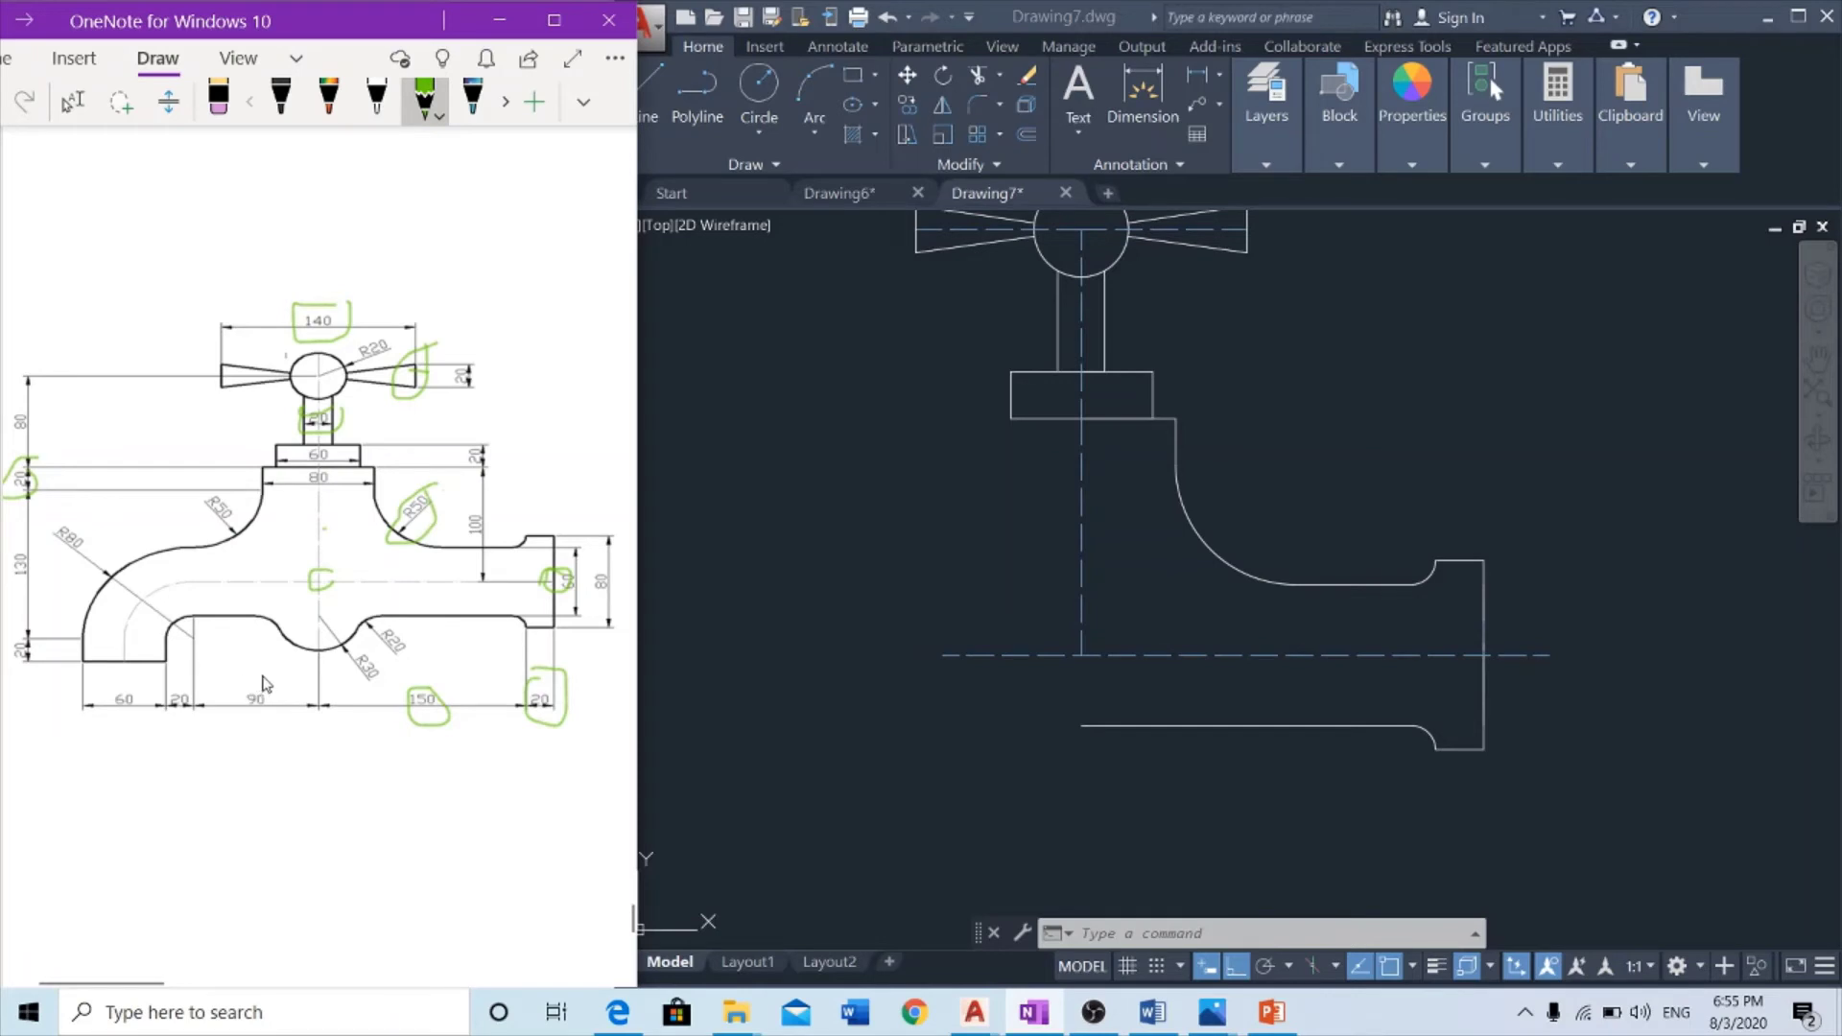
drag(265, 683, 251, 687)
click(1389, 418)
click(840, 420)
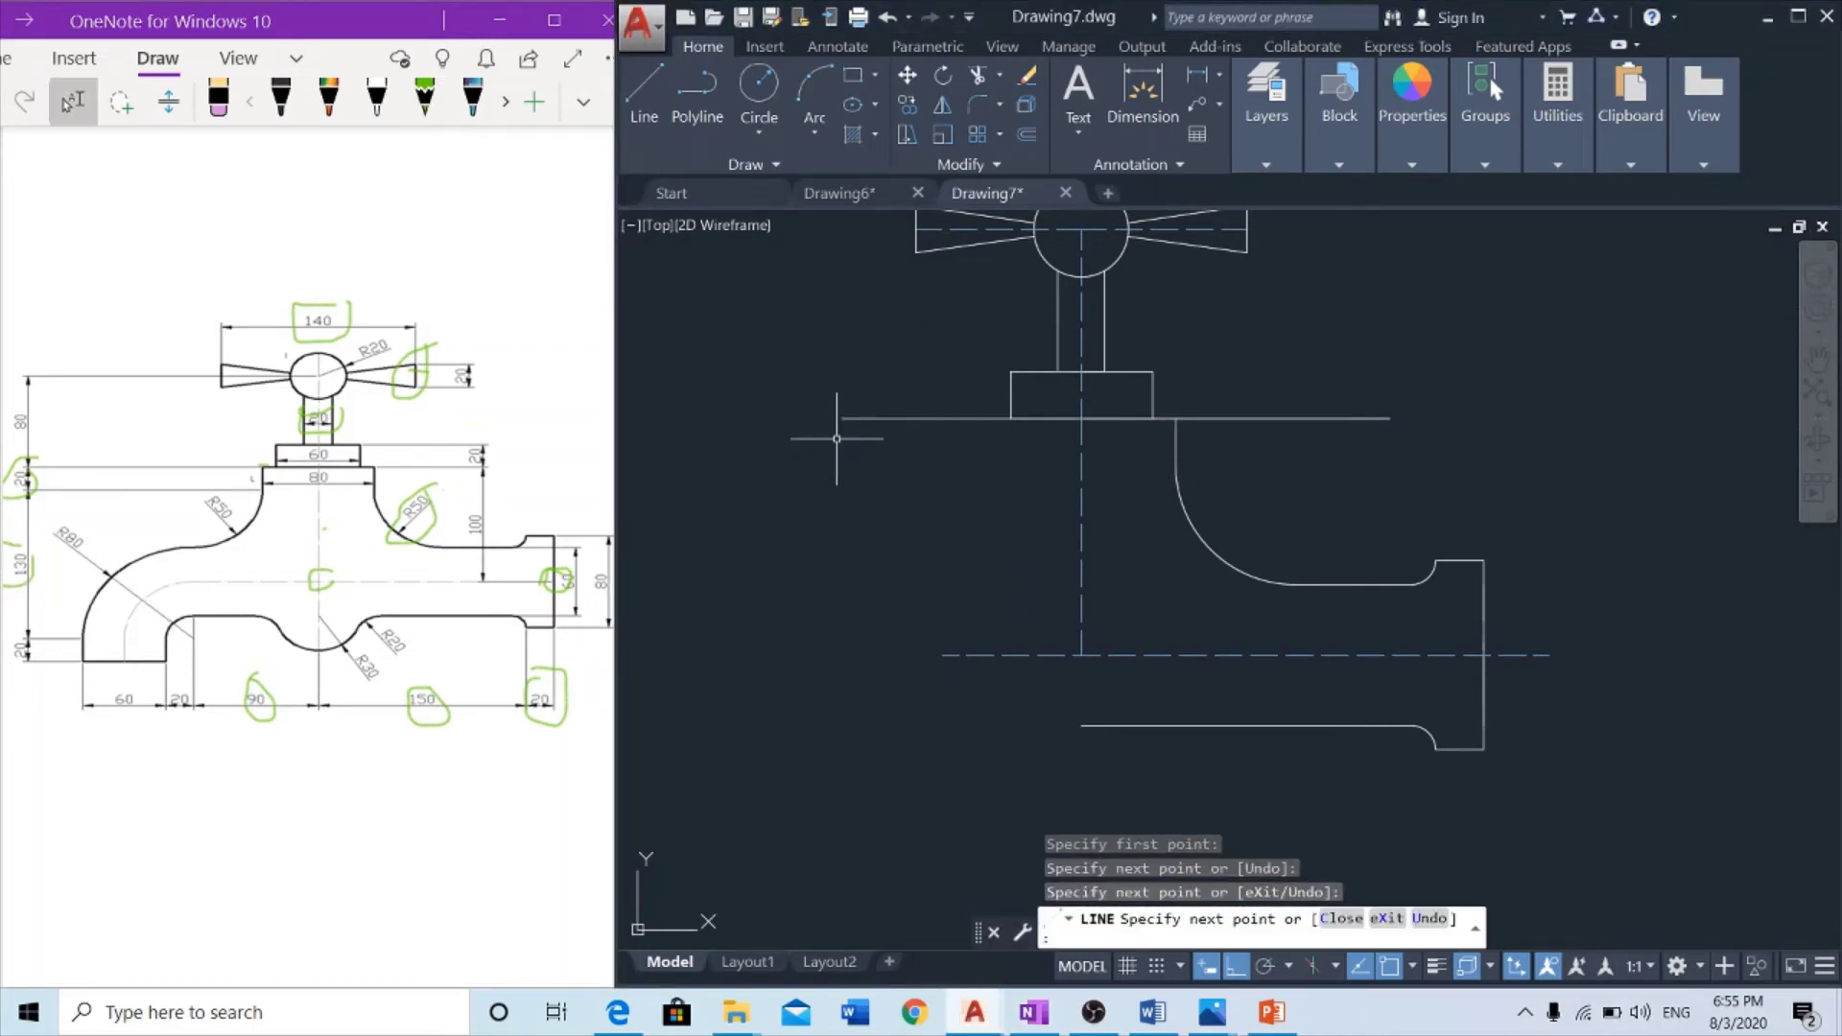
key(Escape)
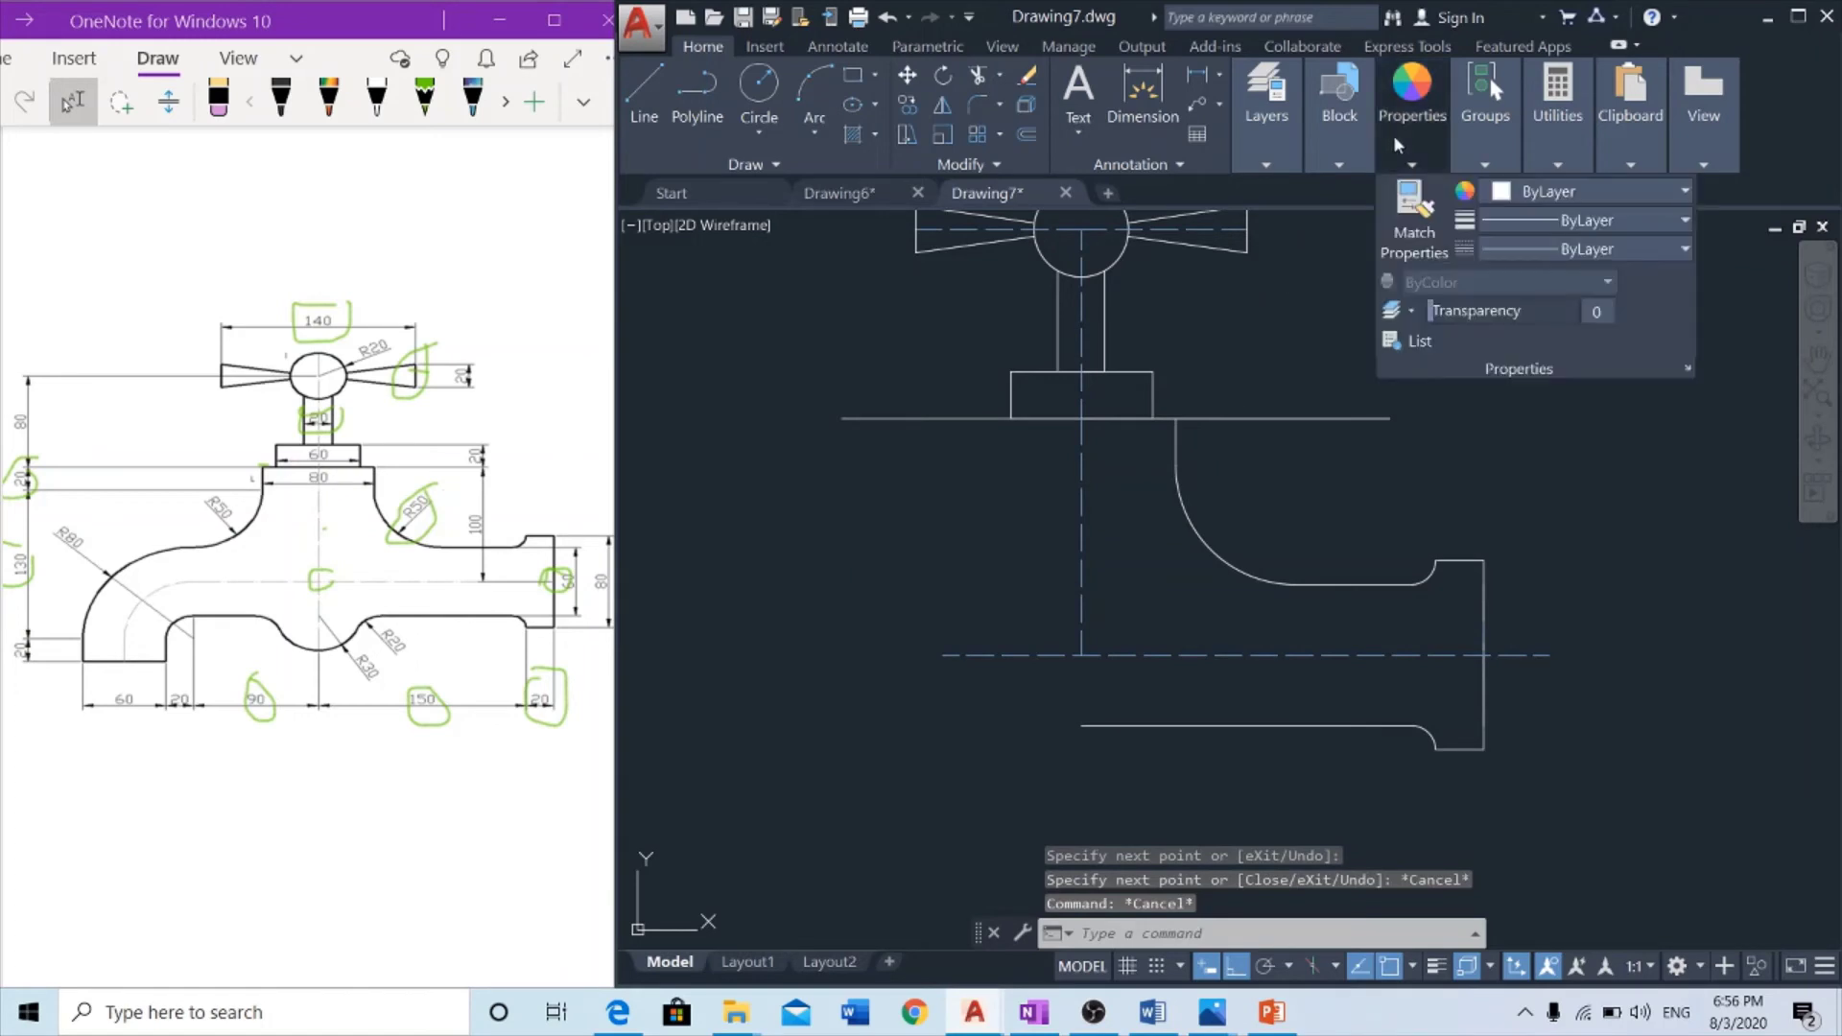
Match the bonnet-base line's properties to the dashed centreline style
click(1409, 207)
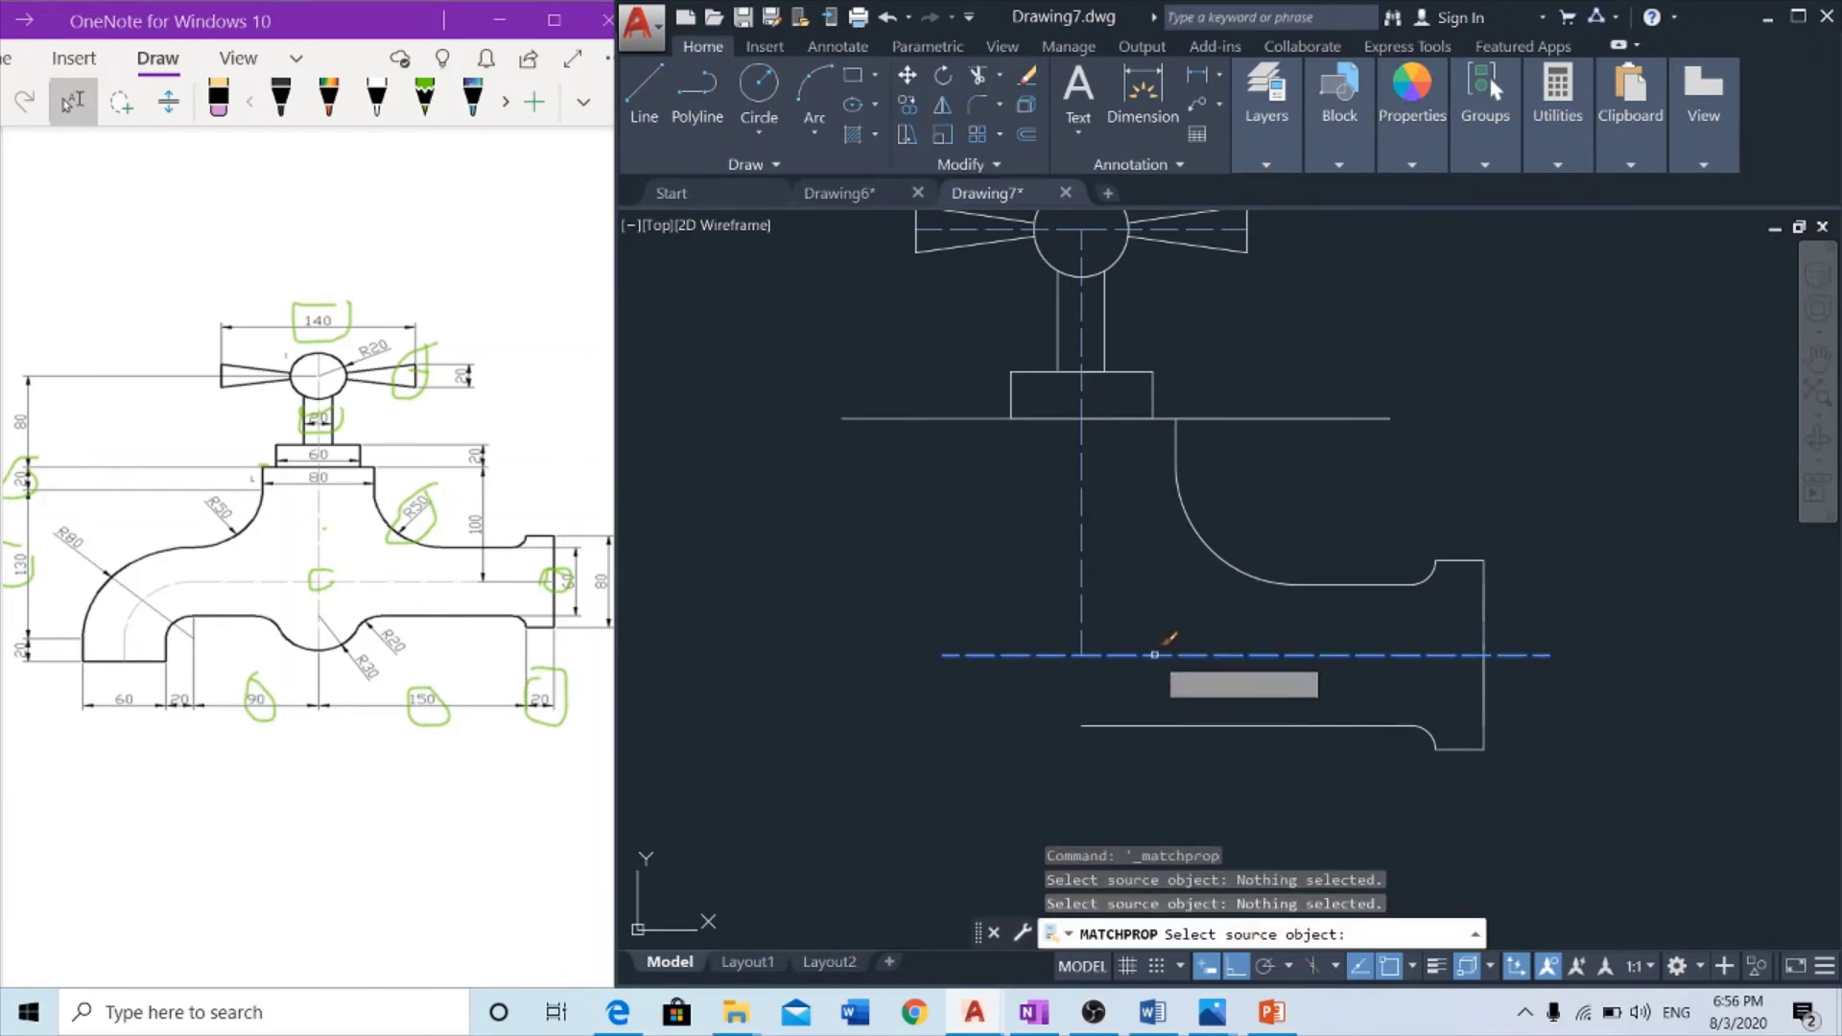
click(1161, 656)
key(Escape)
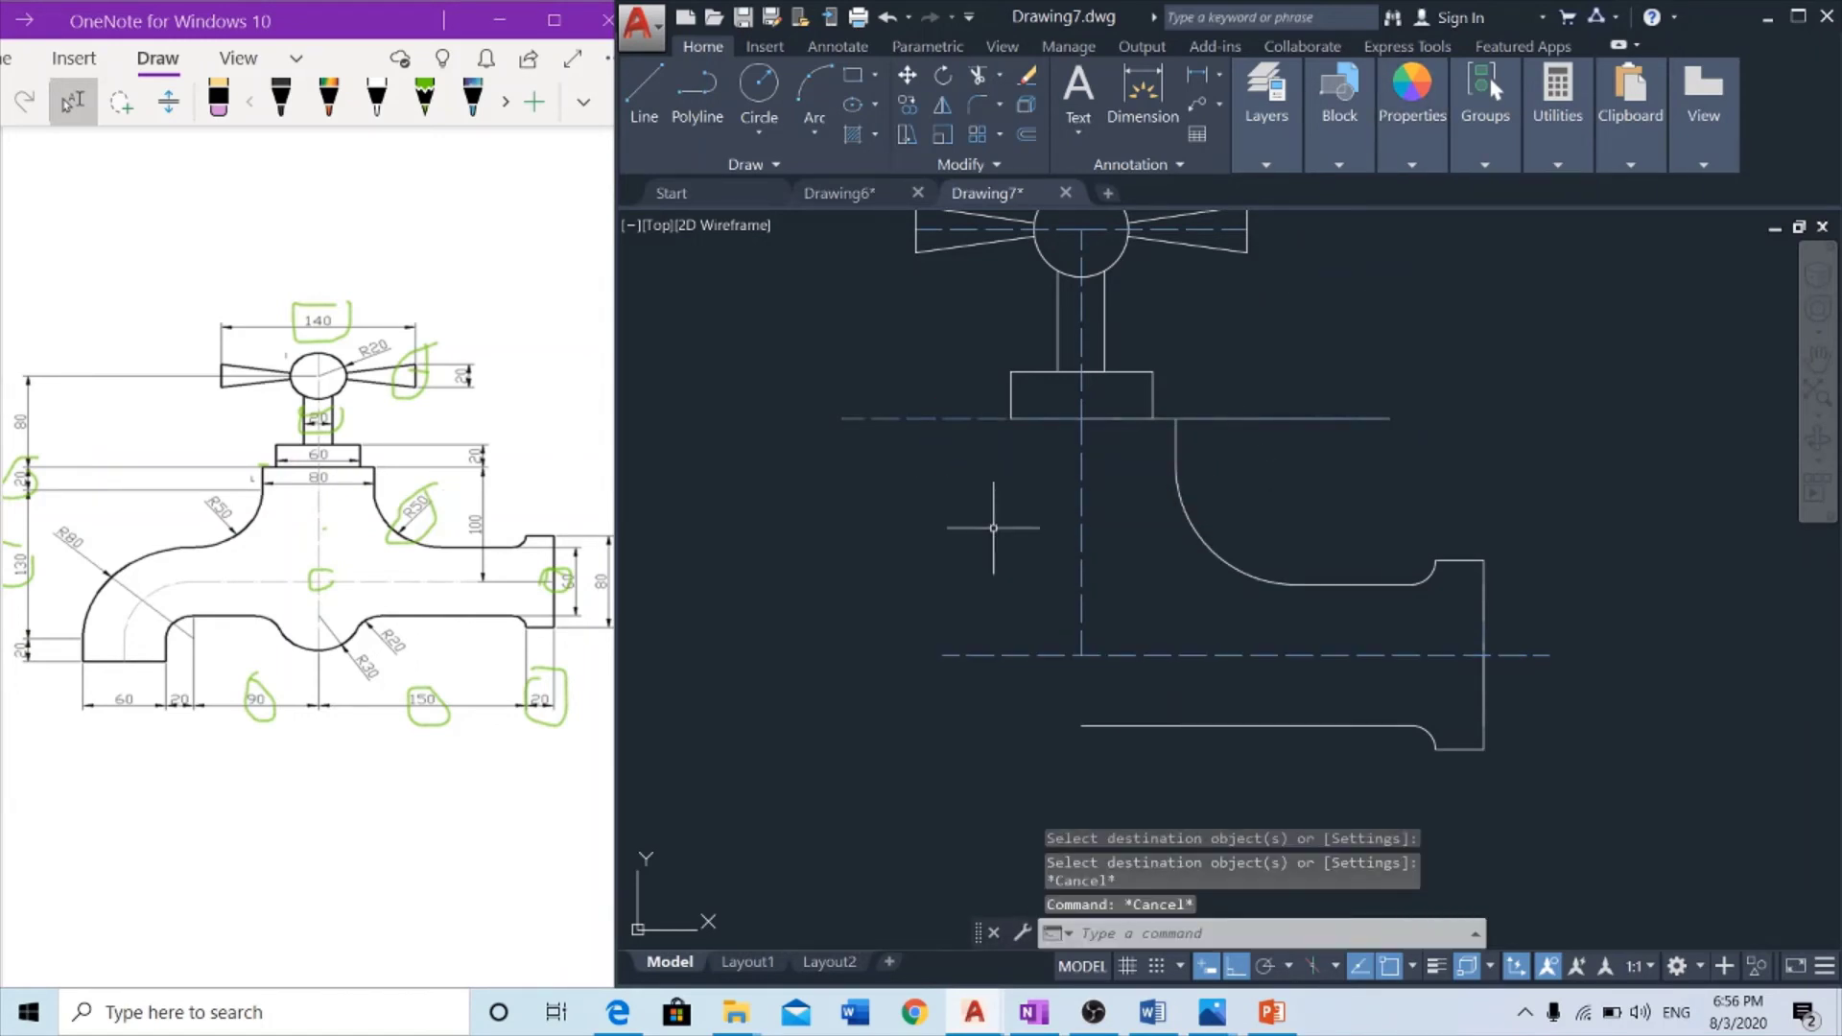
Offset the bonnet-base line 170 downward
text(o)
key(Return)
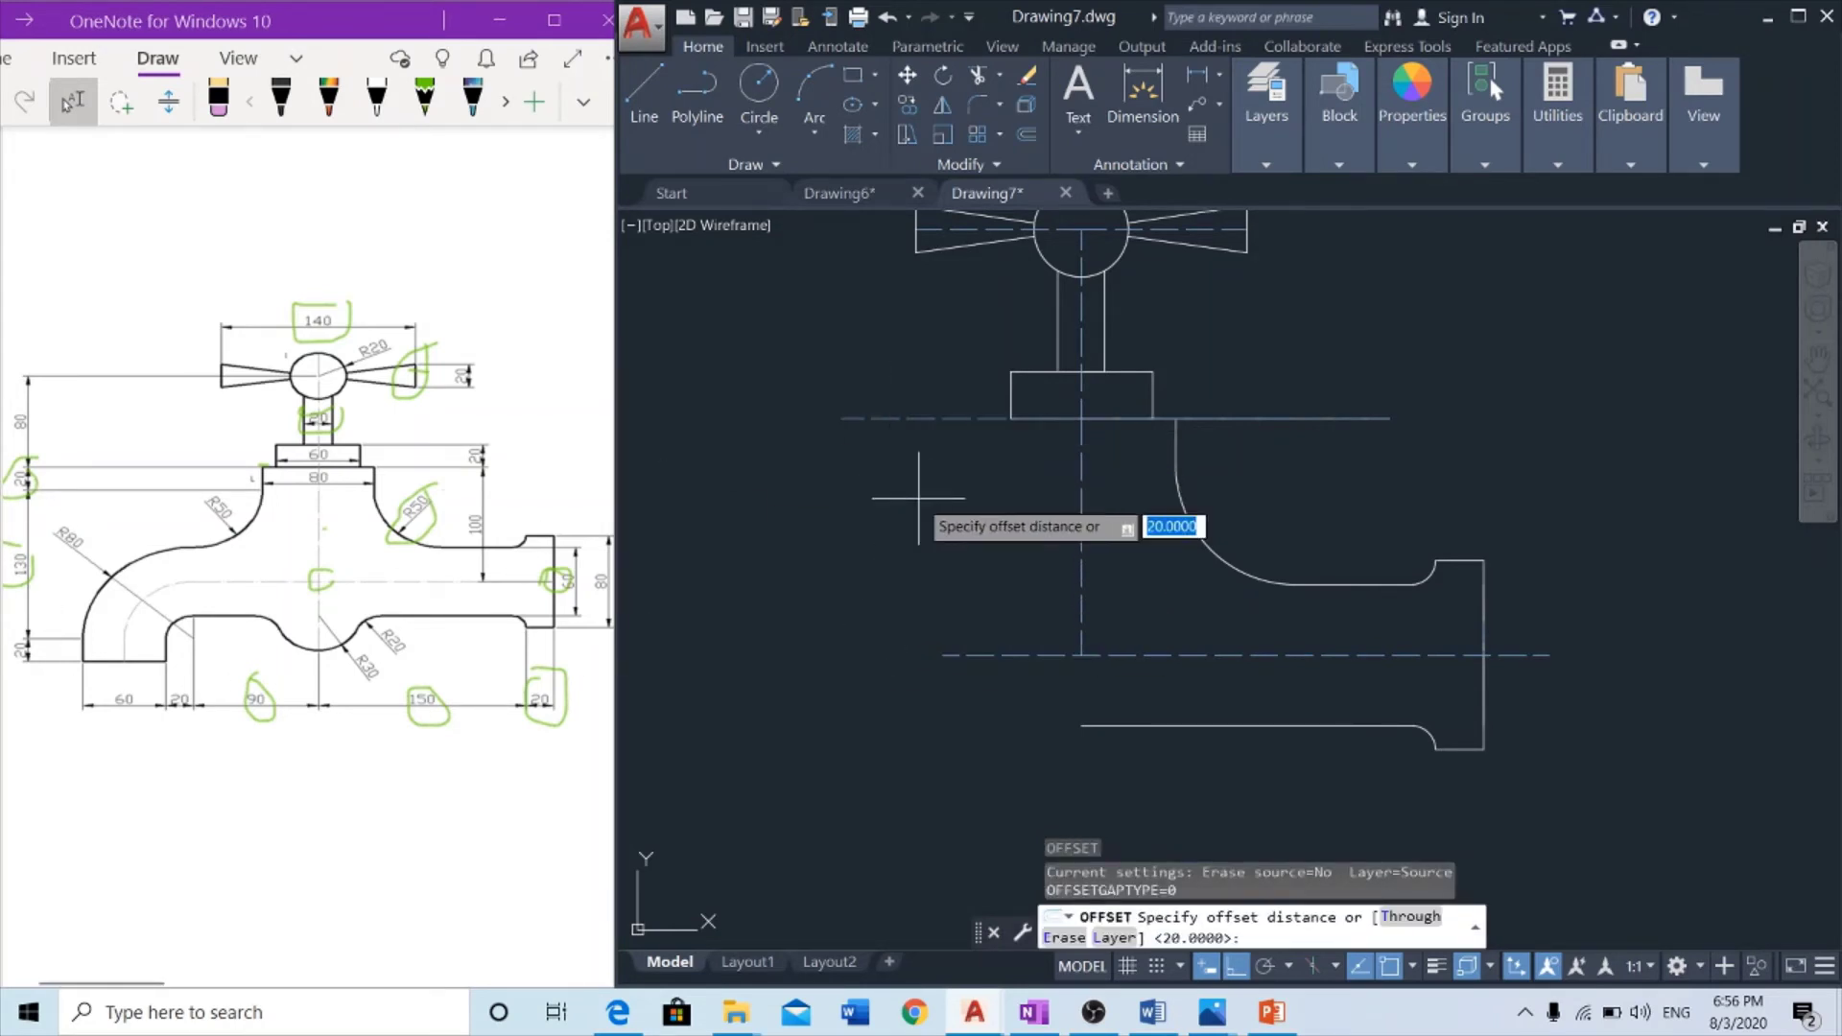
text(170)
key(Return)
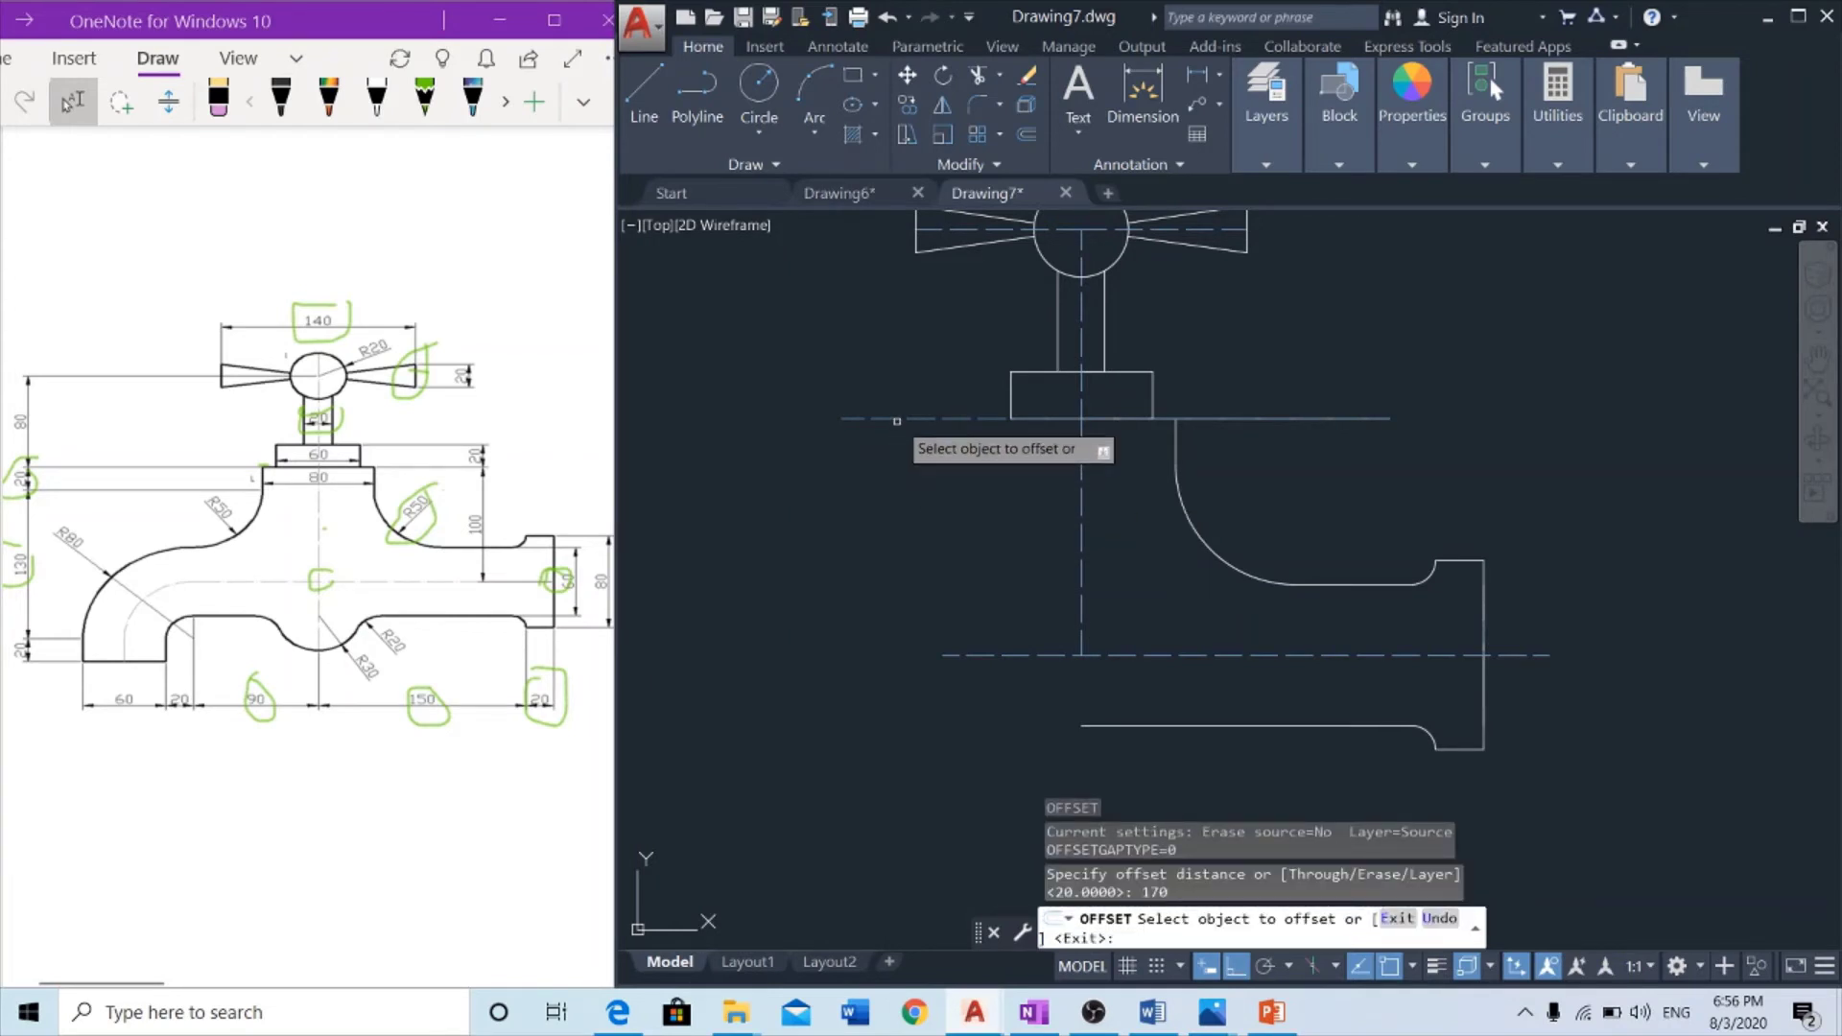
click(895, 418)
click(832, 861)
middle_drag(1396, 697, 1377, 557)
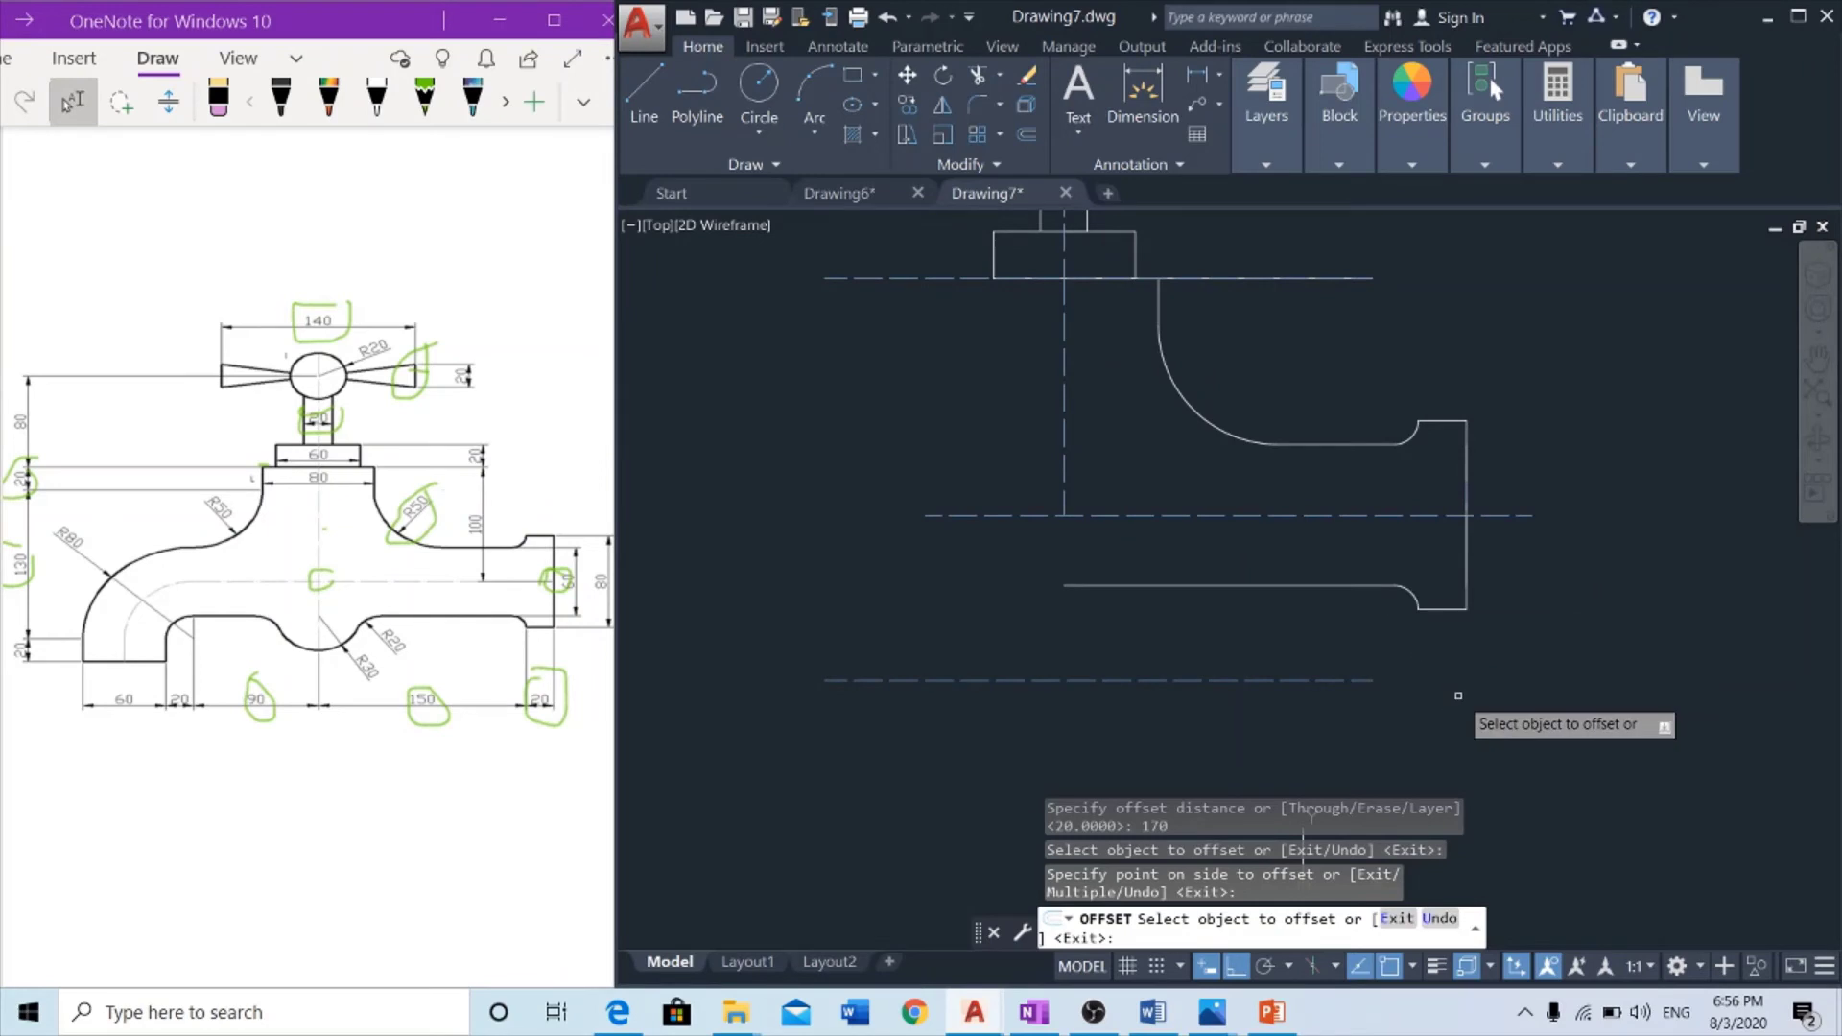
key(Escape)
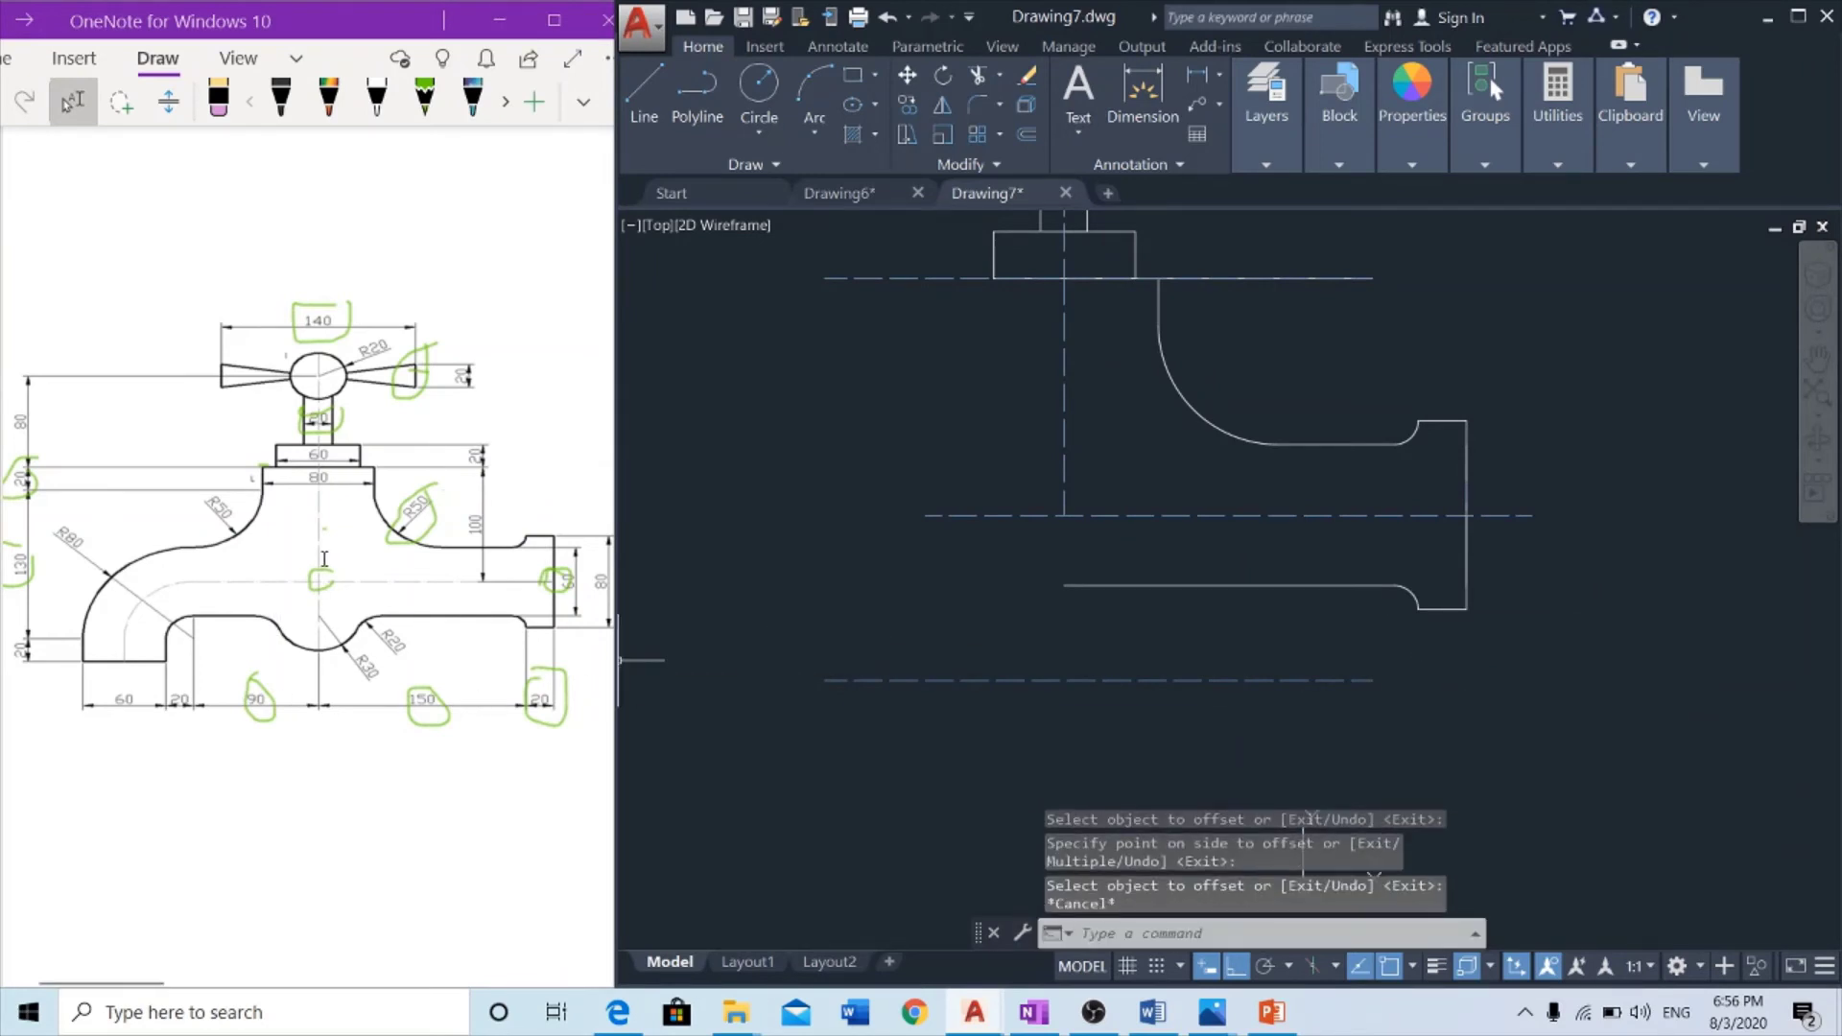
Grip-stretch the vertical centreline's bottom end down past the spout
click(1064, 393)
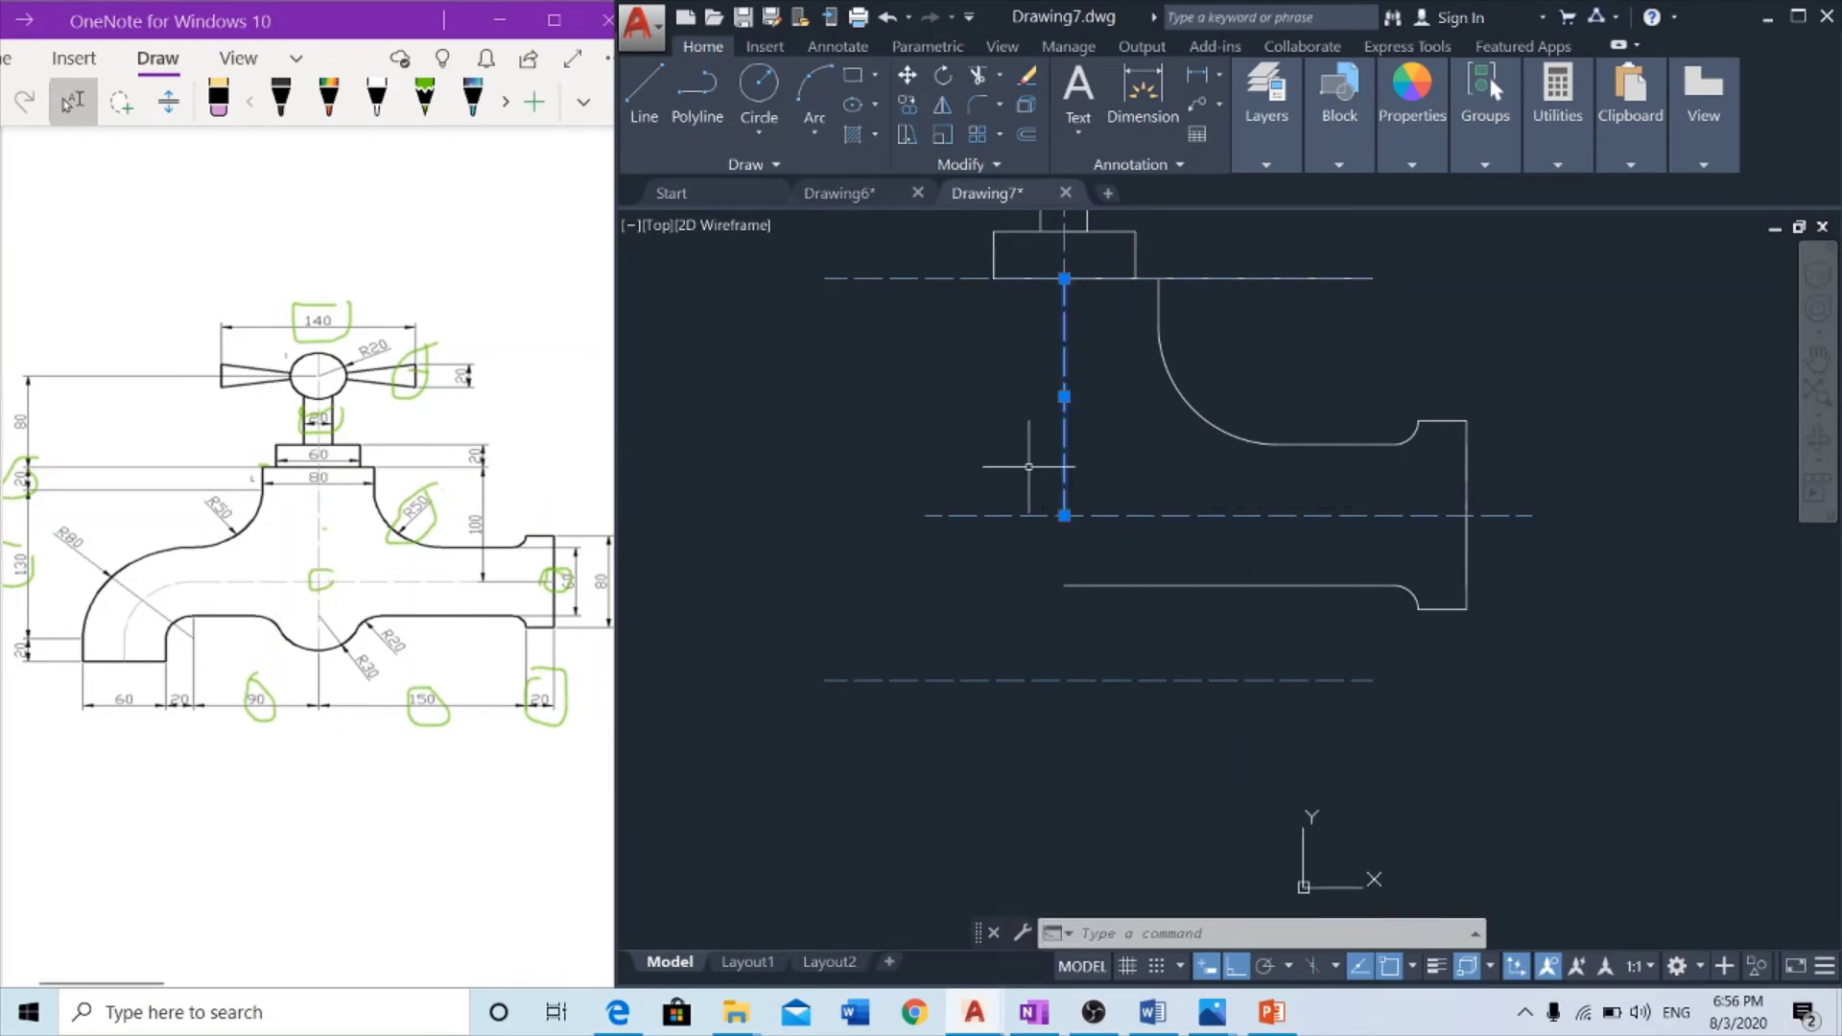
click(1064, 518)
click(1063, 631)
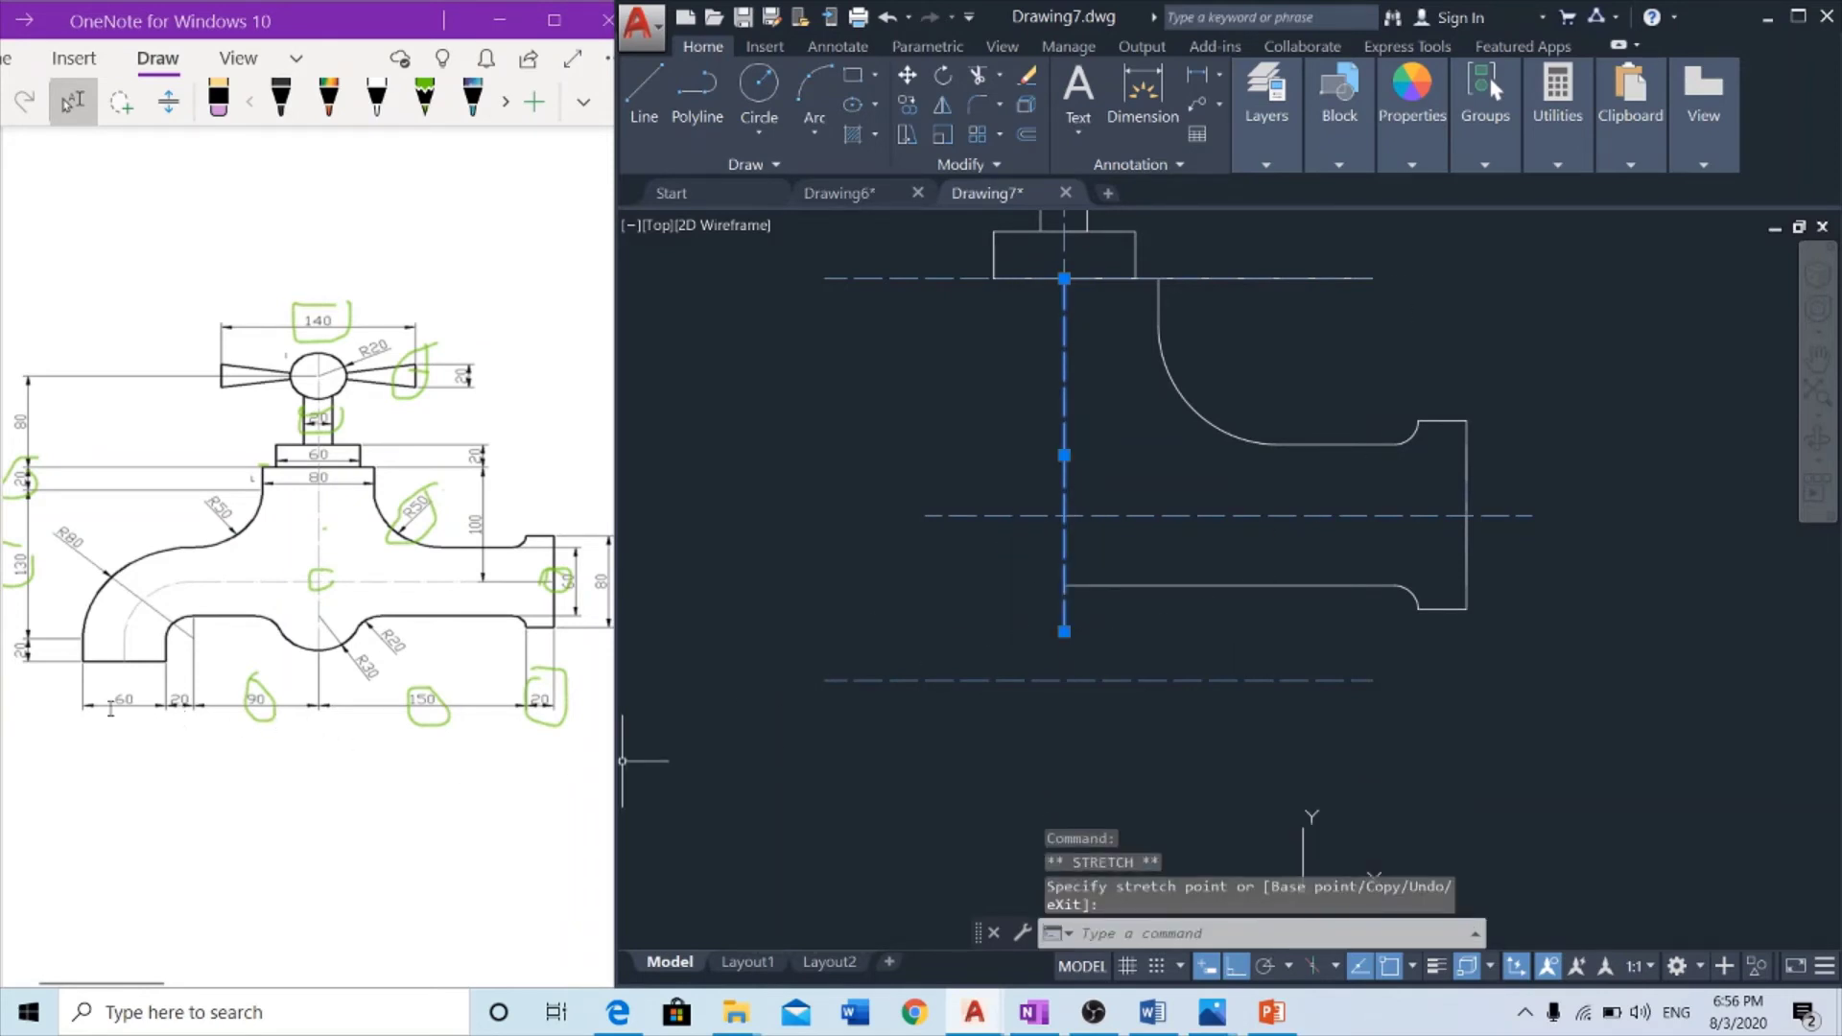
key(Escape)
key(Escape)
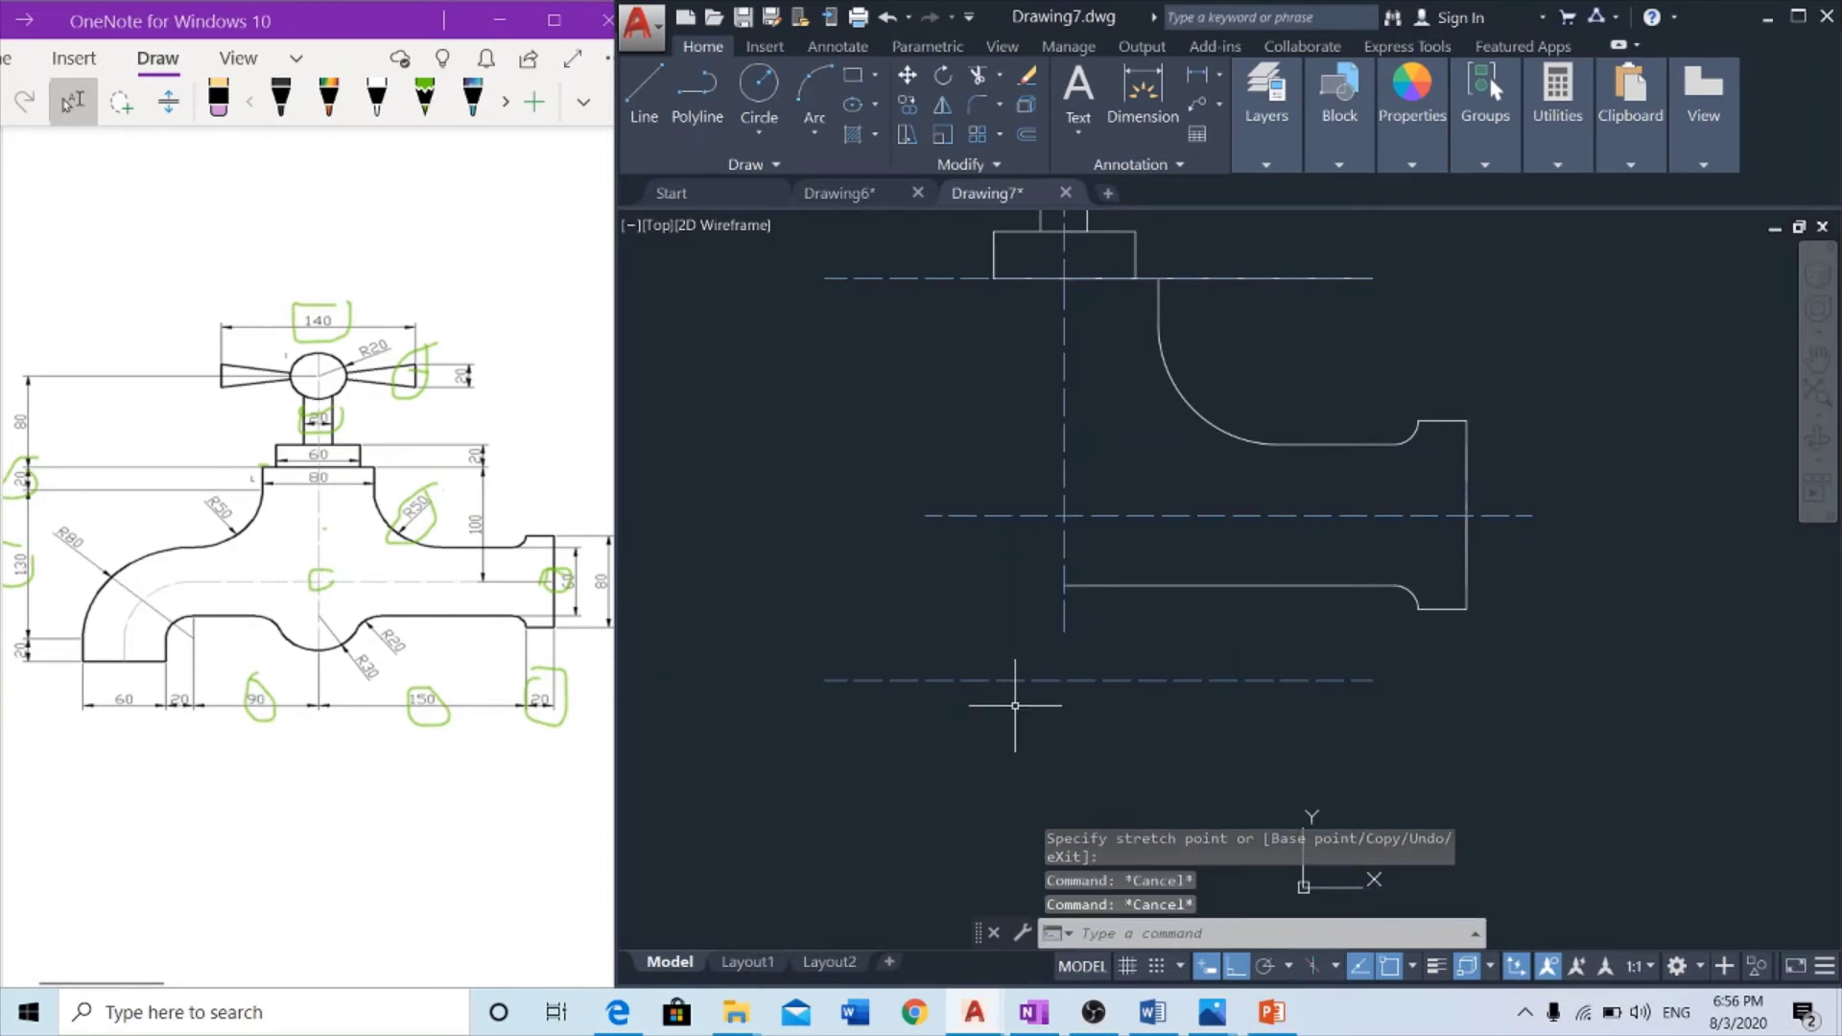
text(o)
key(Return)
Offset the vertical centreline 90 to the left, then that guide another 20 left
text(90)
key(Return)
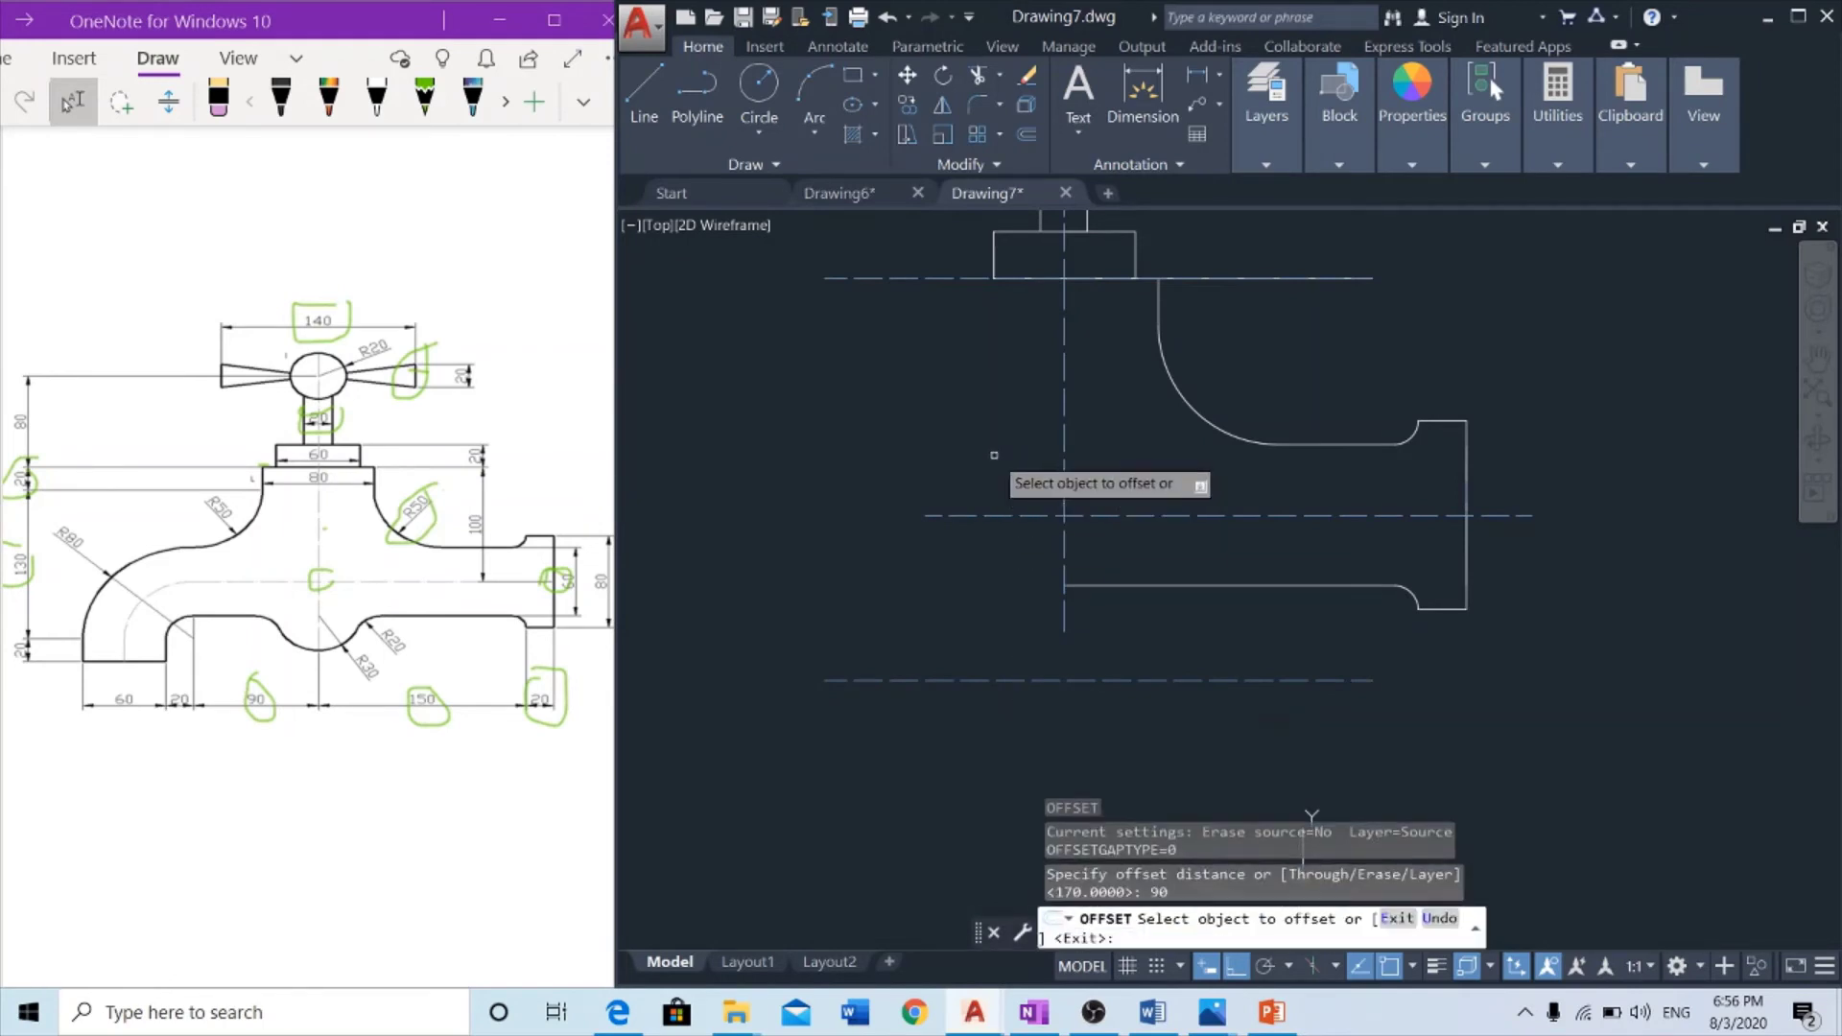
click(1057, 435)
click(1065, 436)
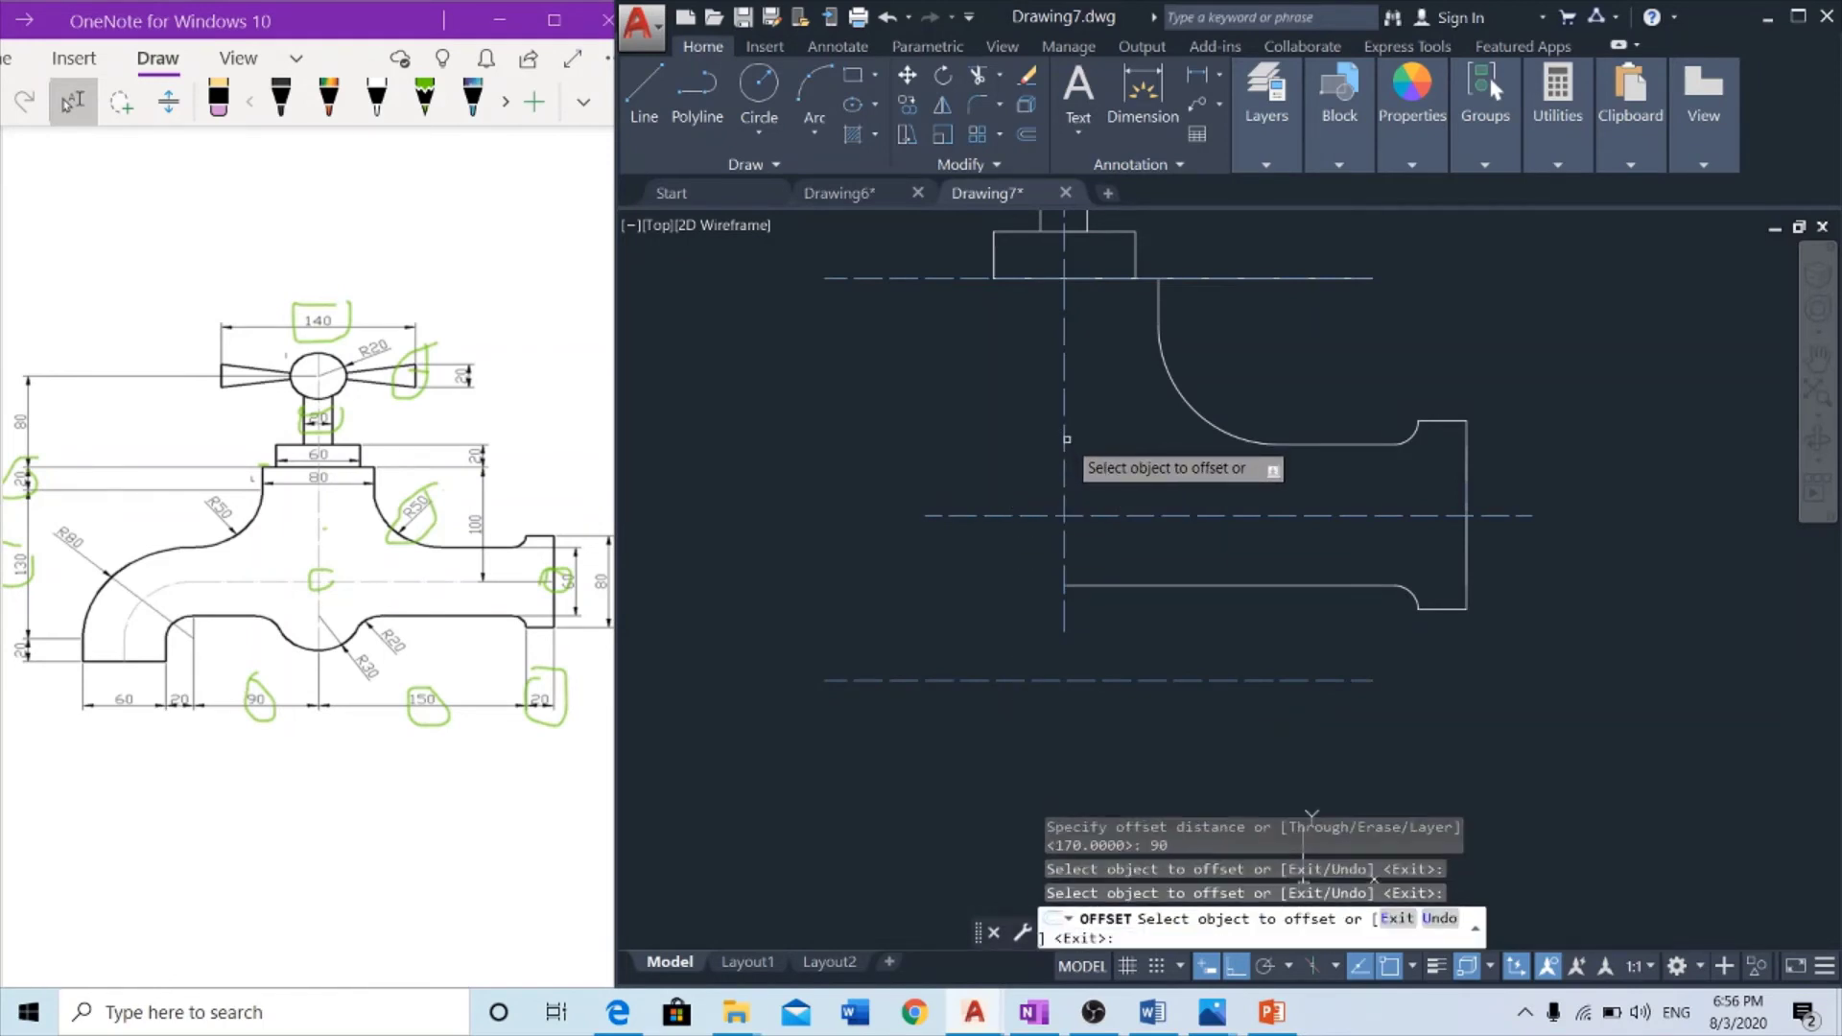
click(894, 463)
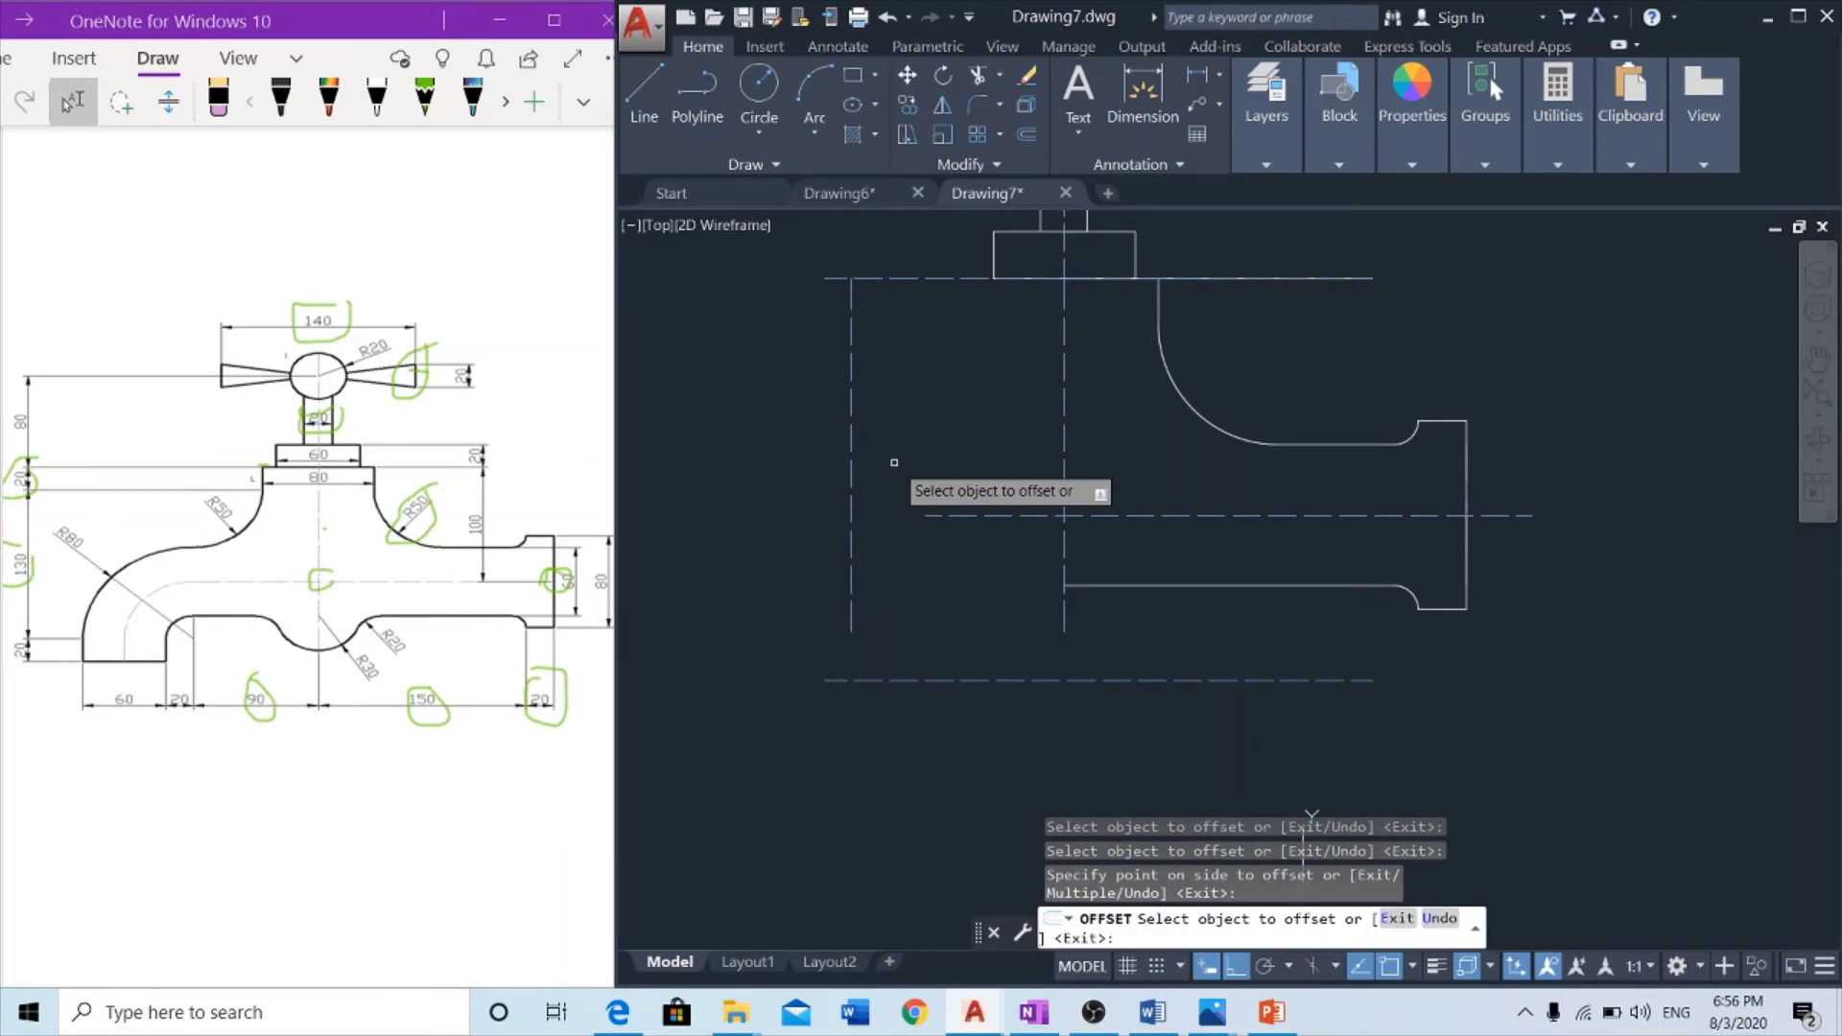
key(Return)
key(Return)
text(20)
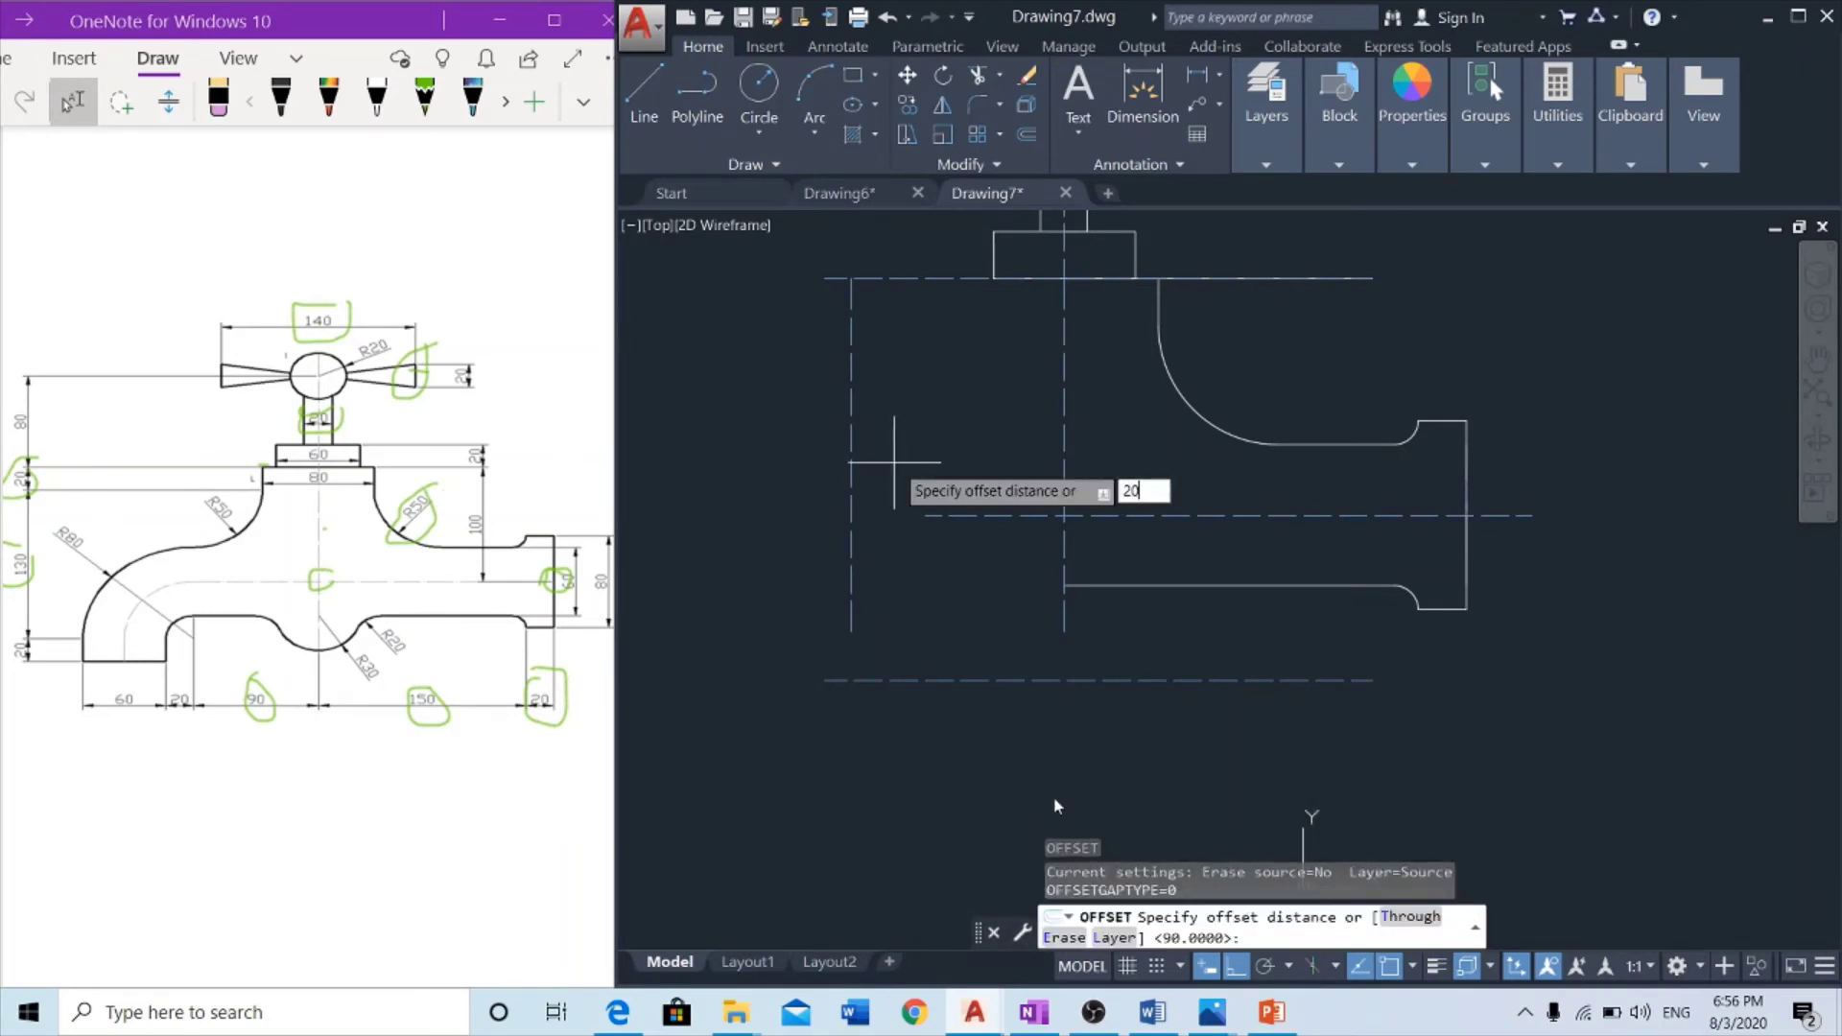
key(Return)
click(851, 403)
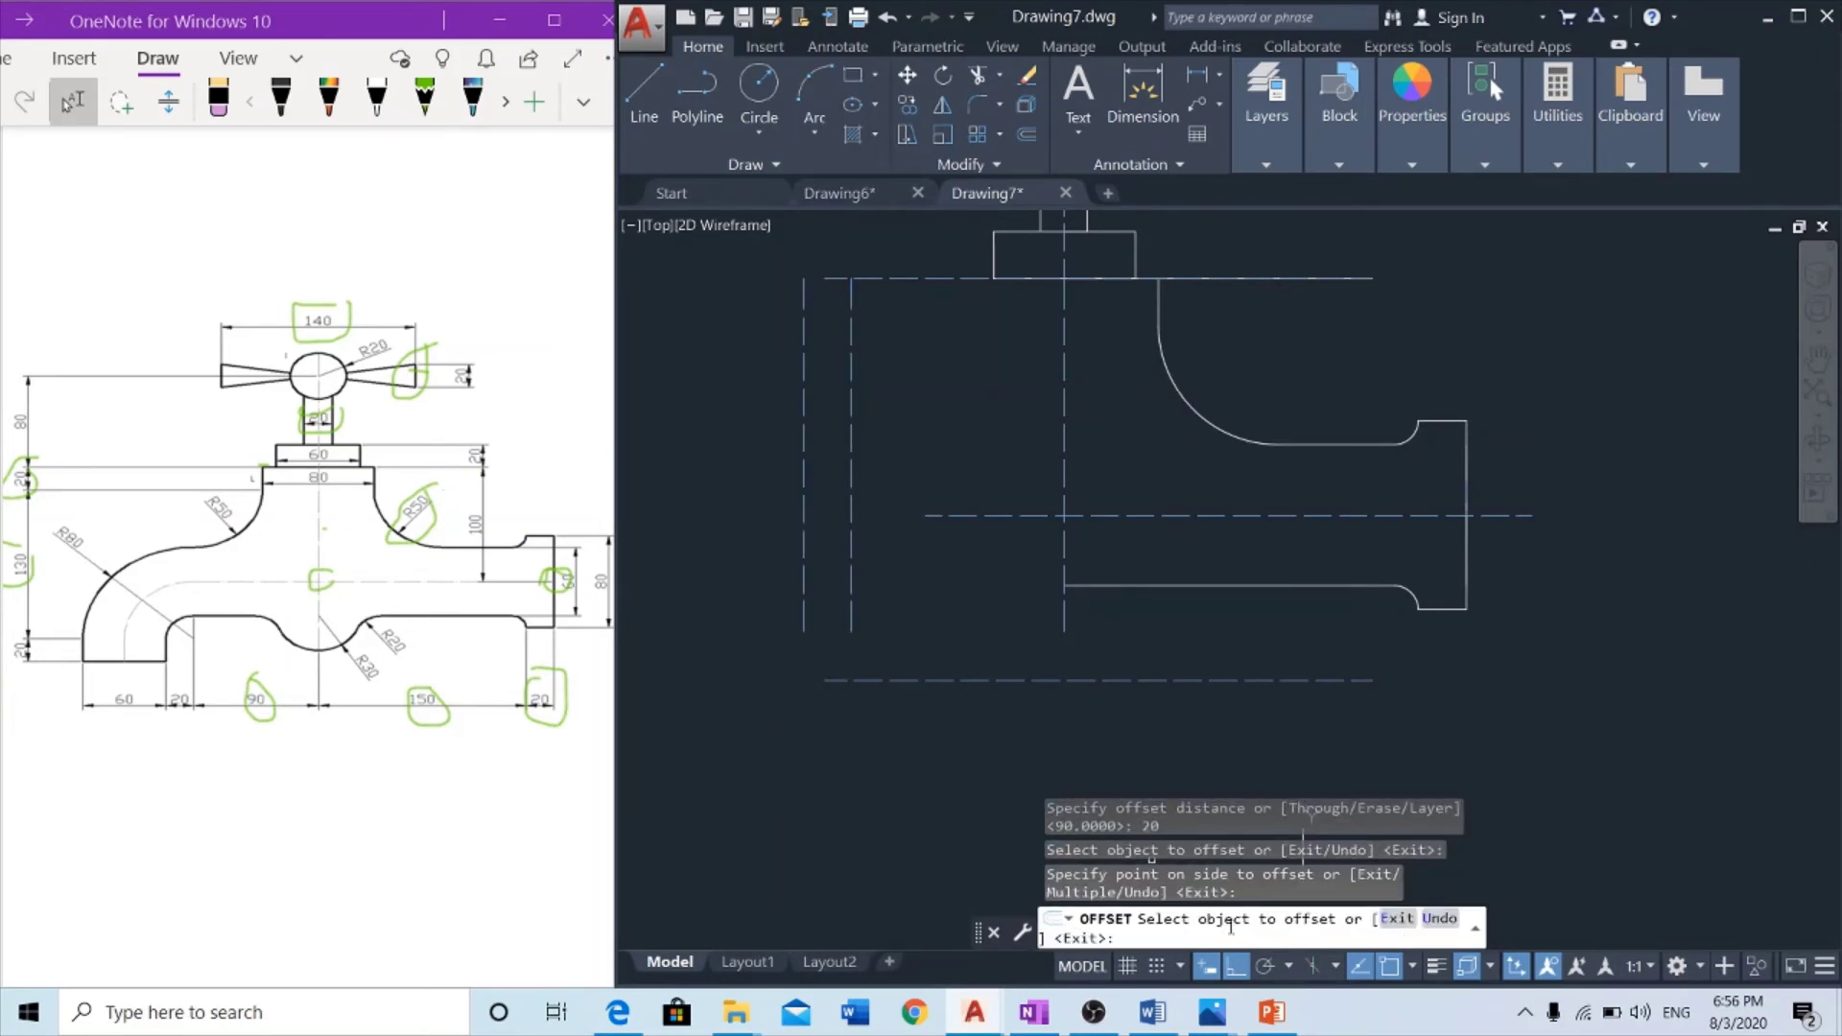
Offset the outermost vertical guide a further 60 to the left
key(Return)
key(Return)
text(60)
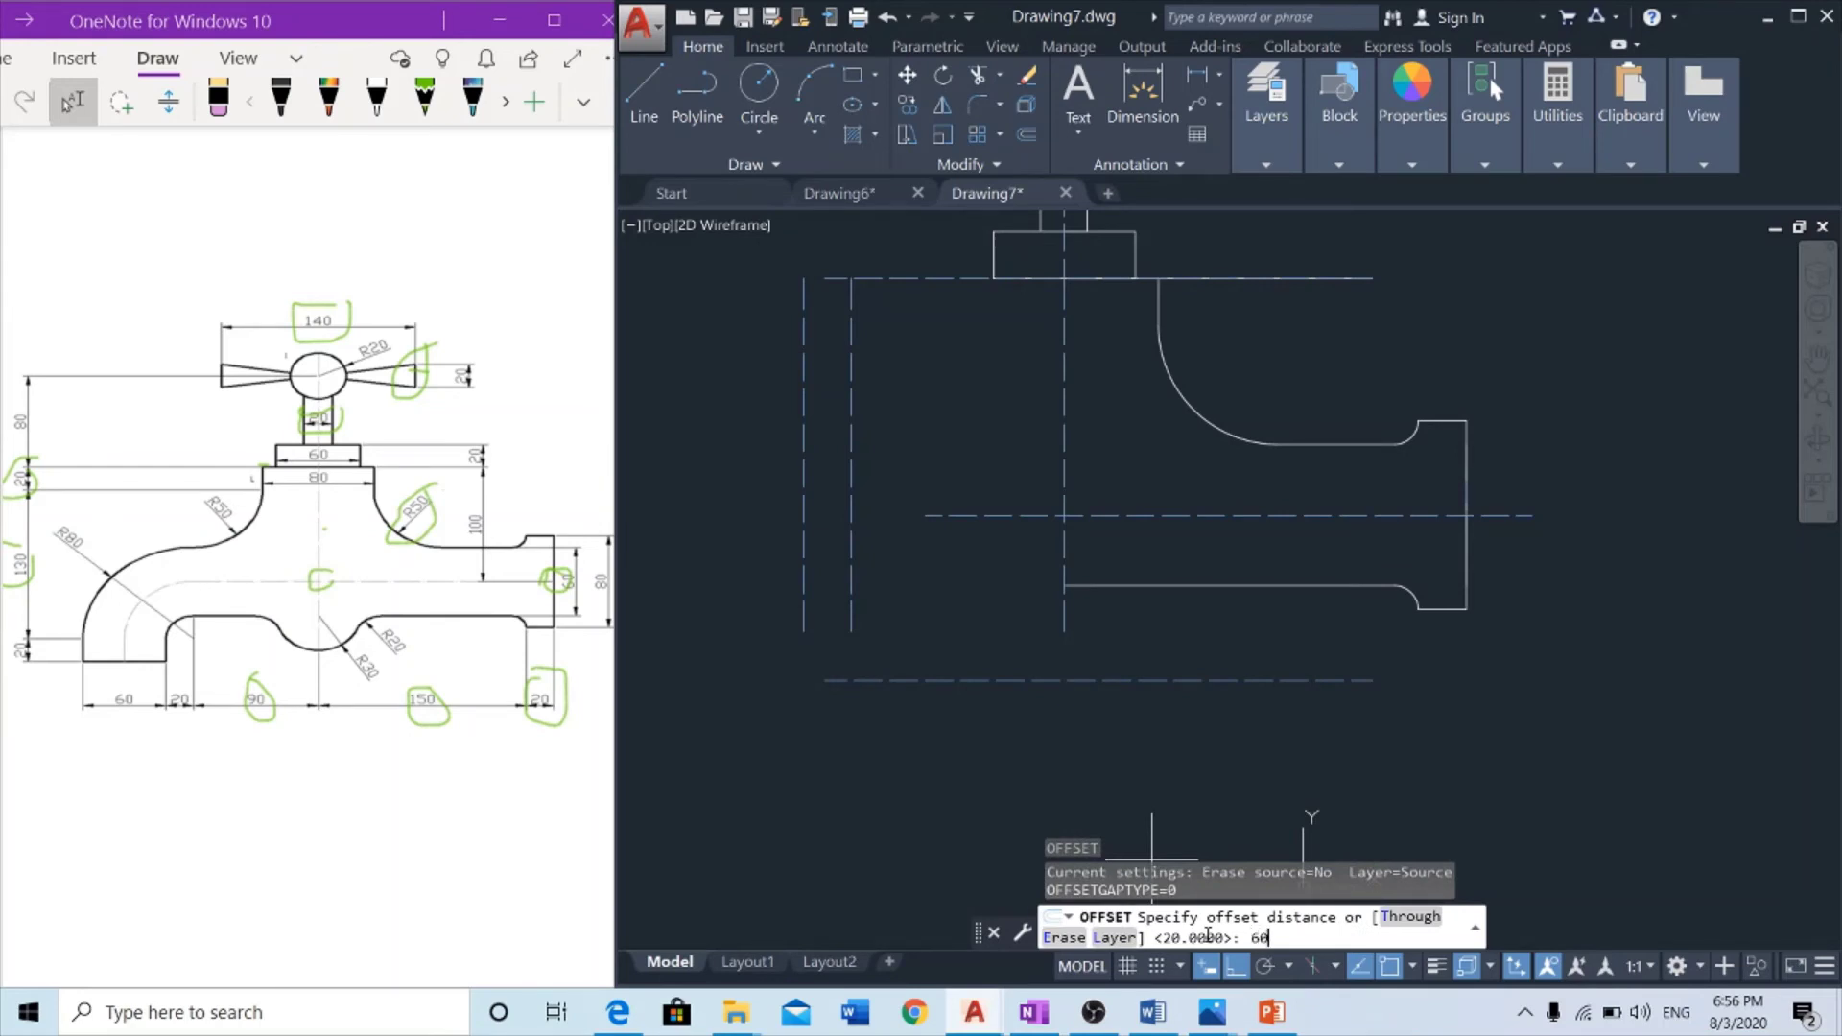
key(Return)
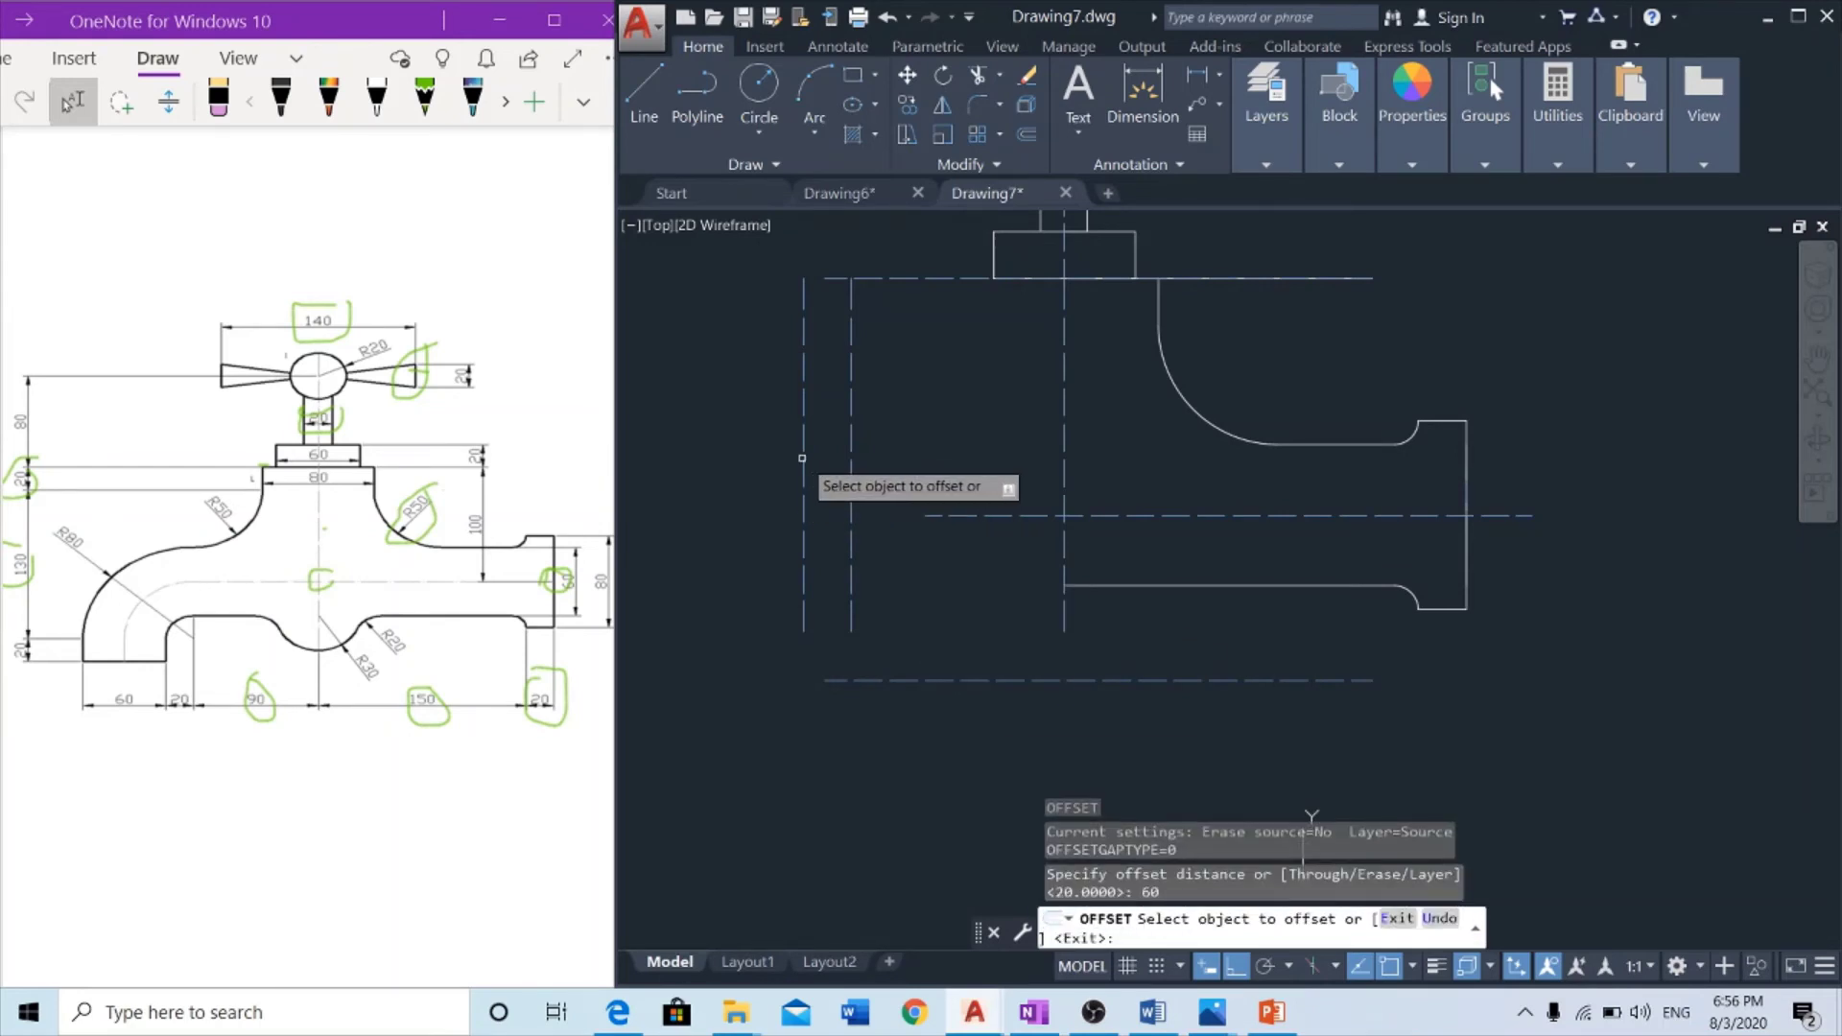
click(802, 460)
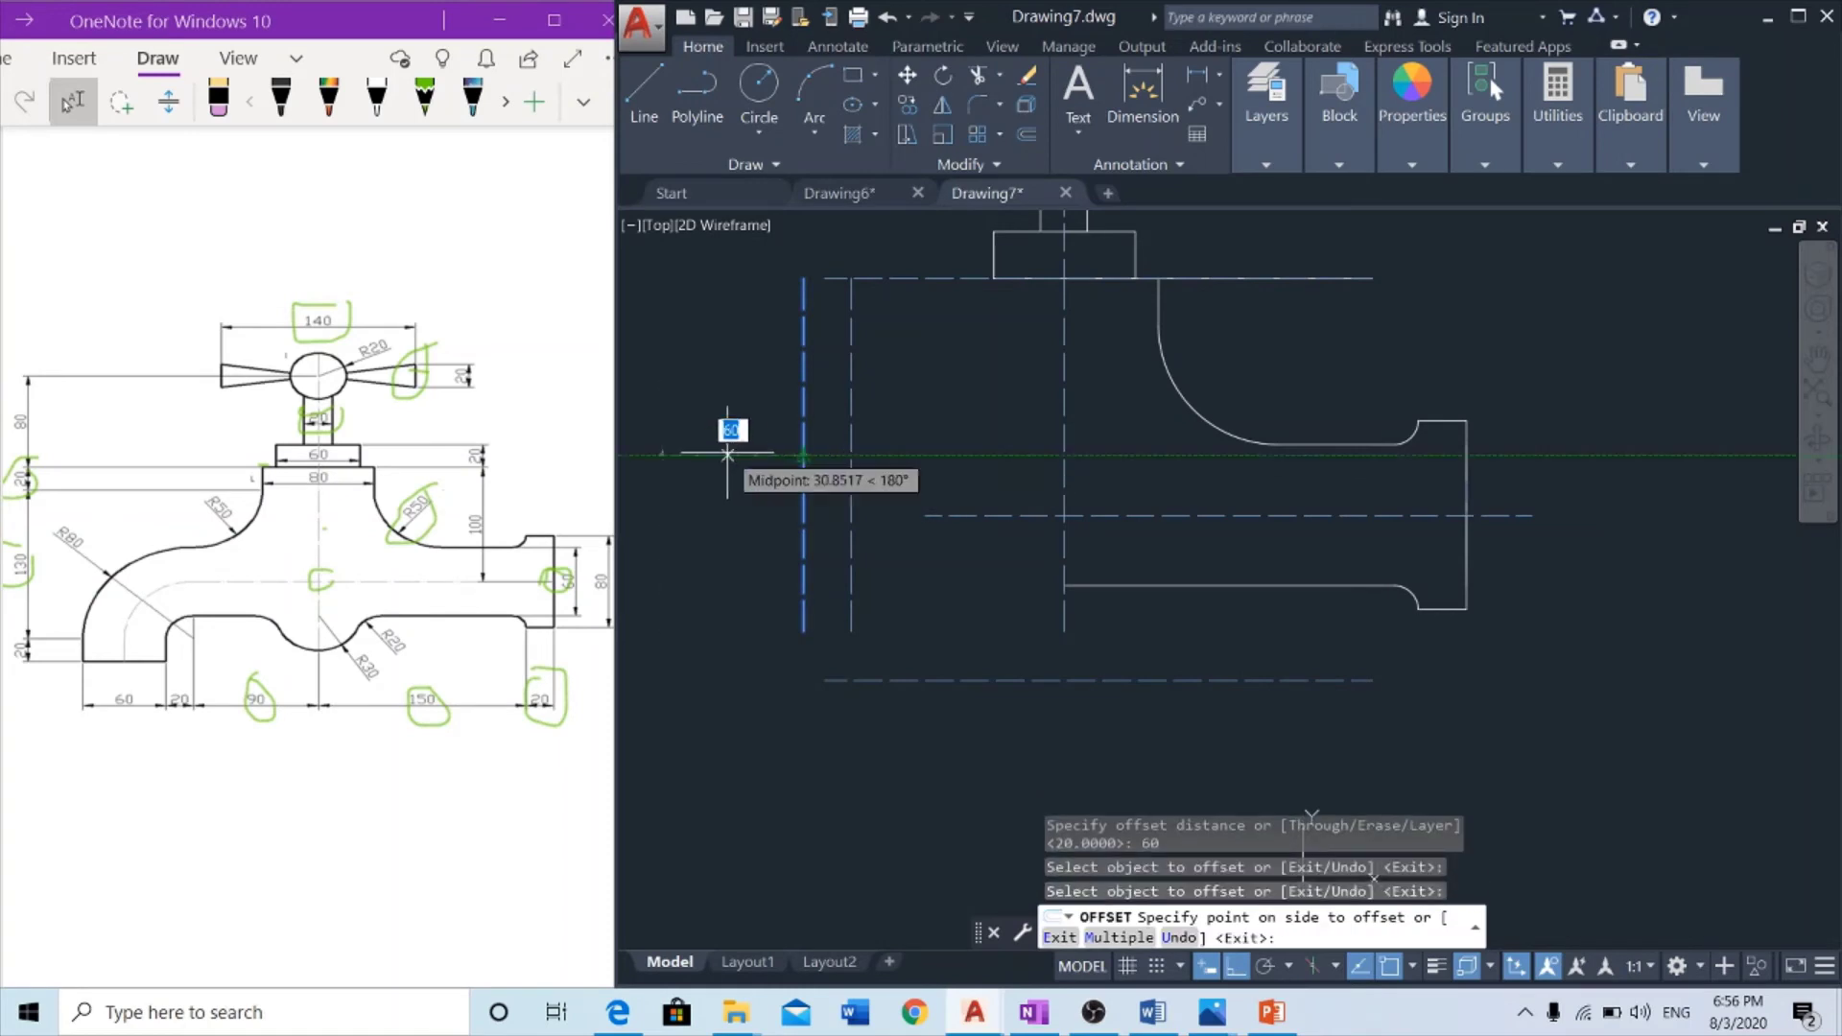
click(727, 454)
scroll(1060, 452, down, 2)
scroll(1102, 441, up, 2)
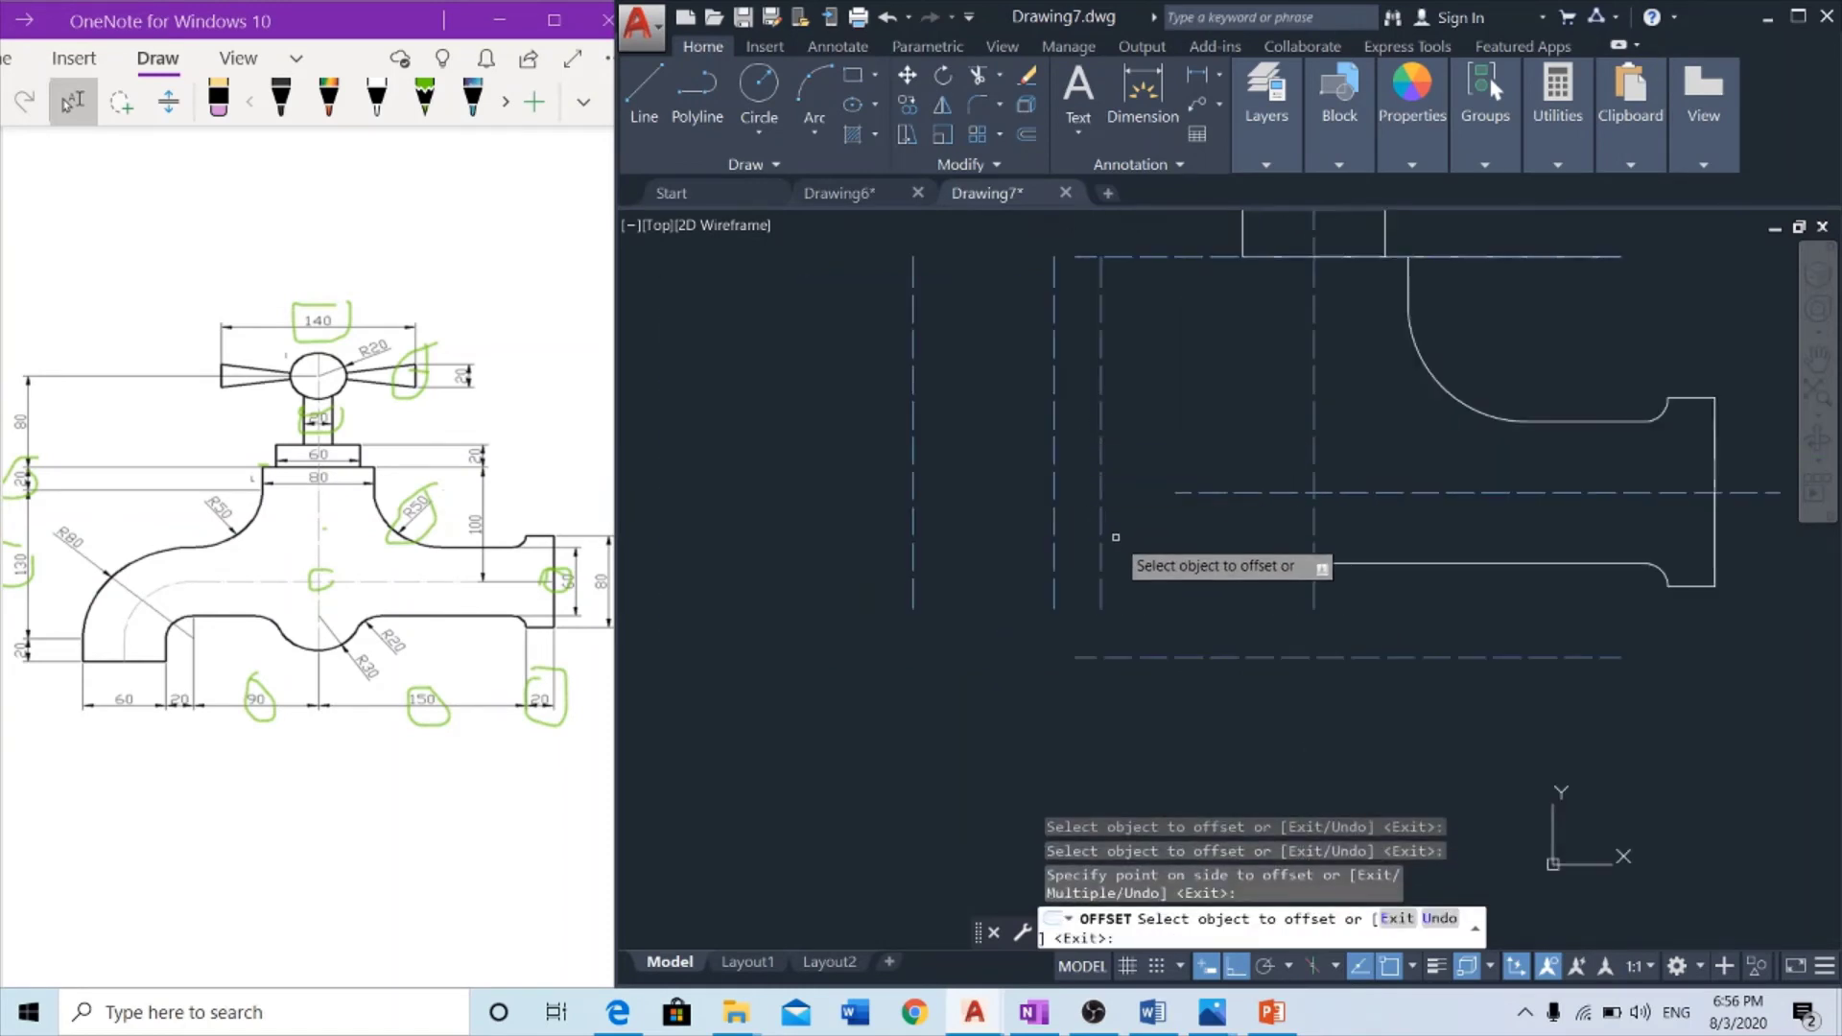
key(Escape)
key(Escape)
key(Escape)
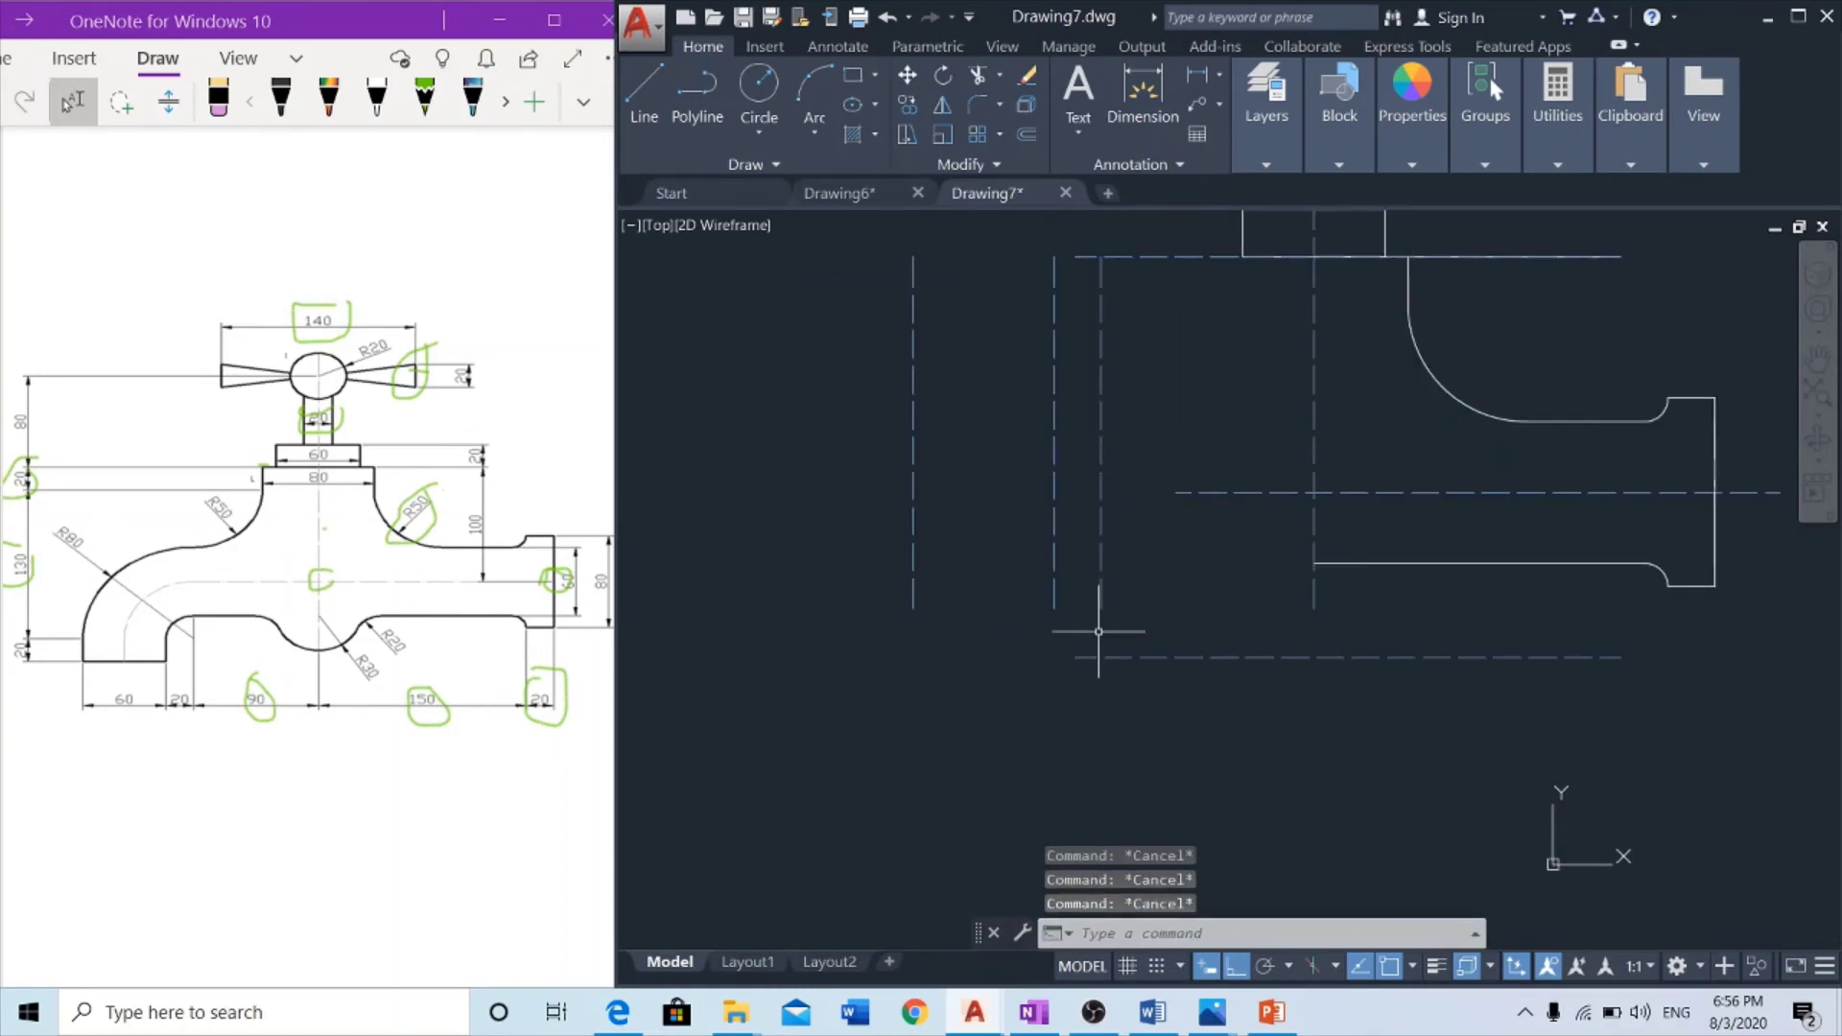
Extend the lower horizontal guide leftward and the leftmost vertical guide downward
click(1102, 657)
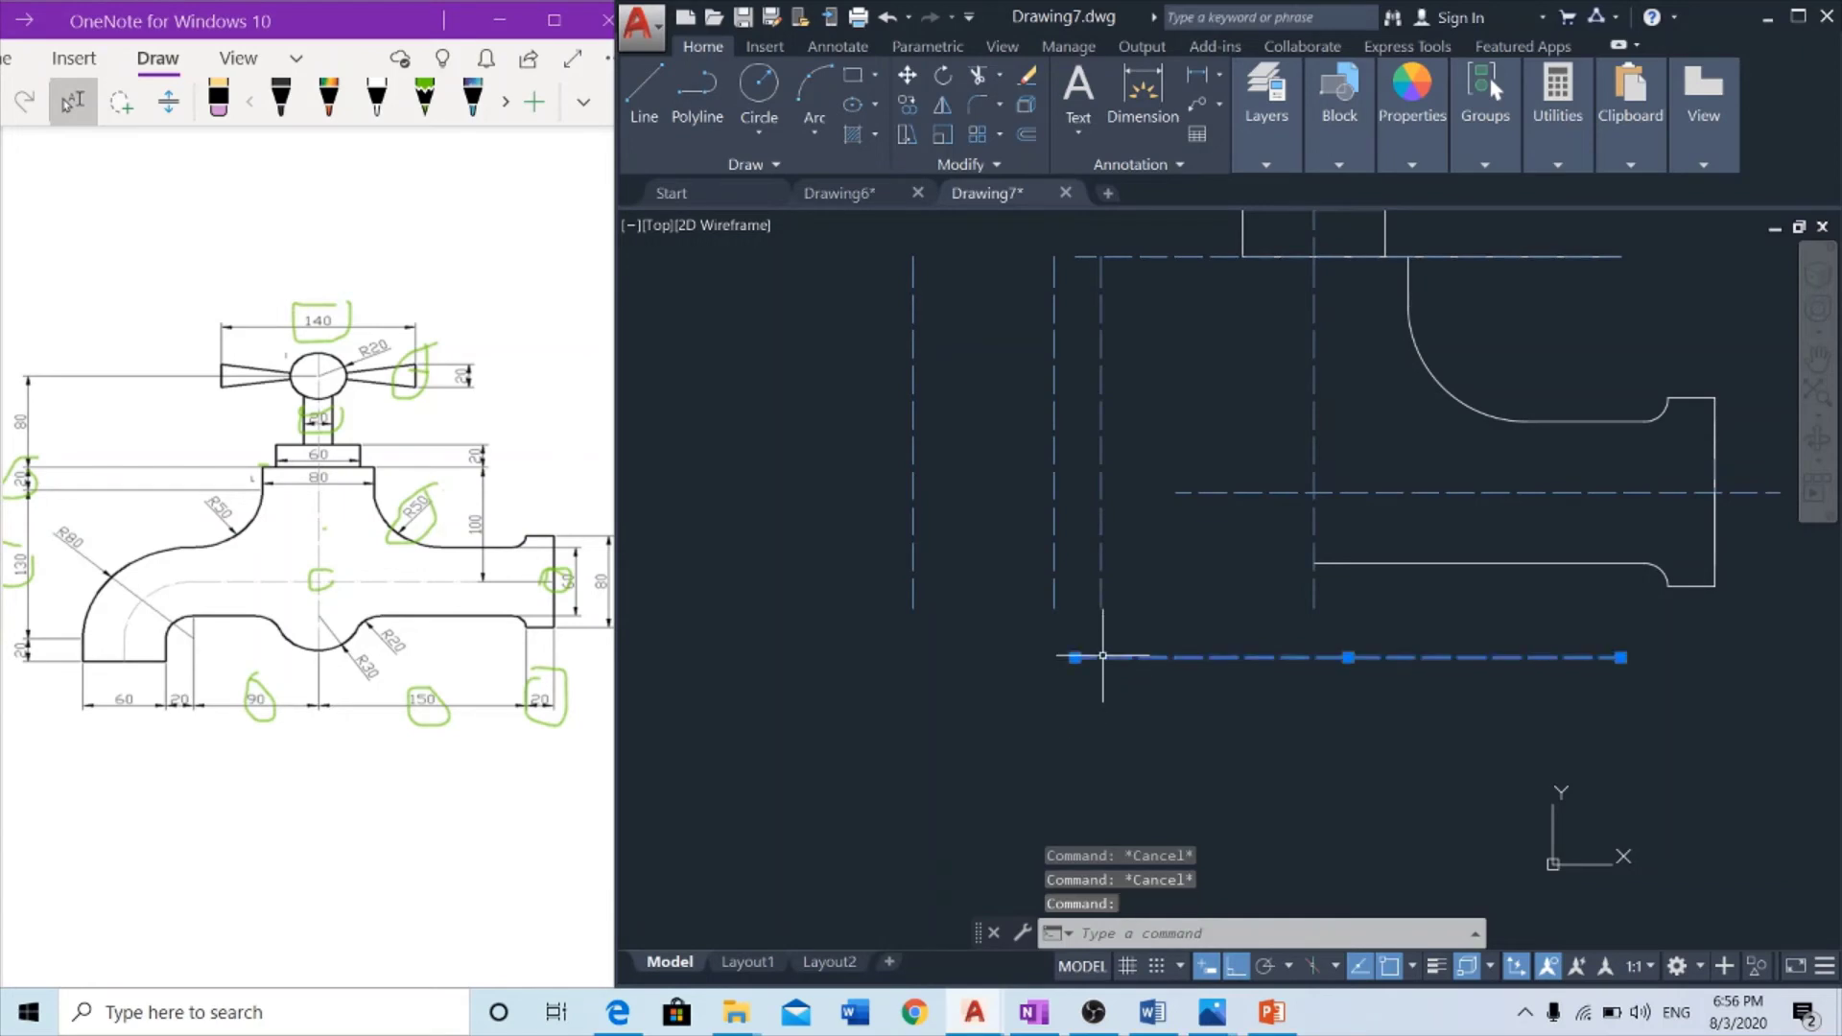
click(1081, 657)
click(811, 657)
key(Escape)
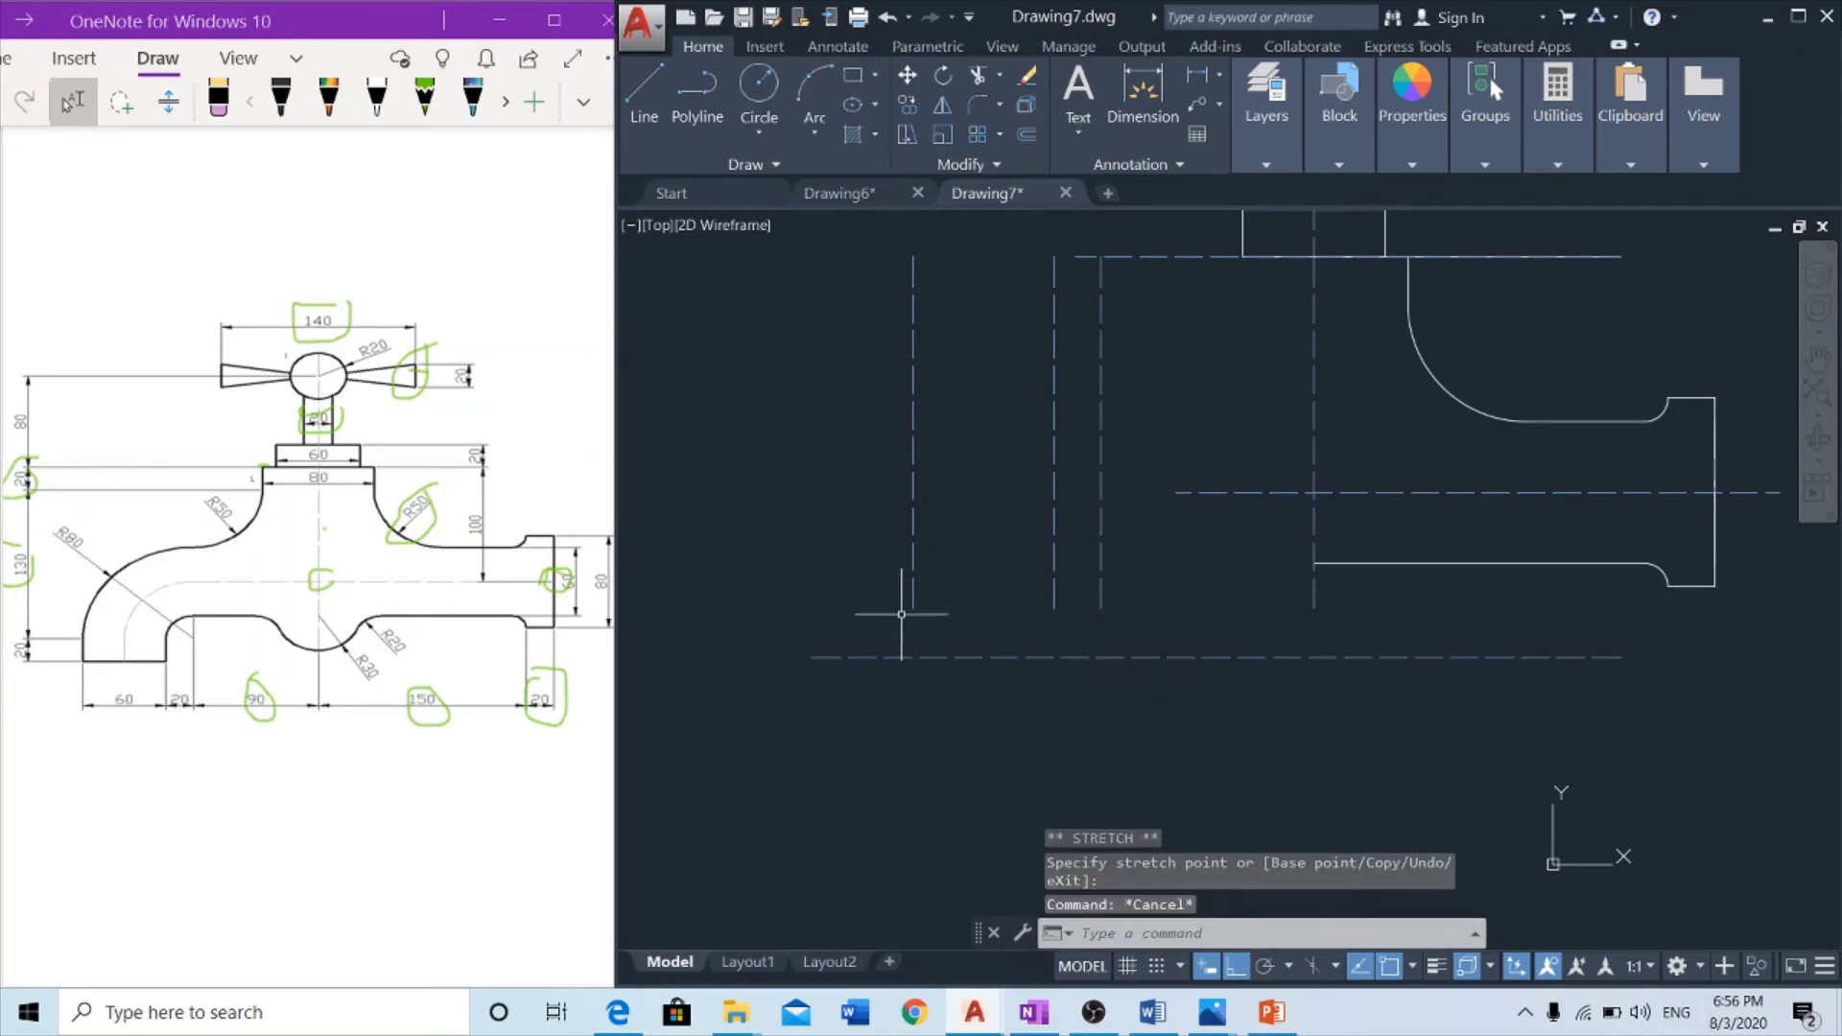
click(912, 605)
click(950, 765)
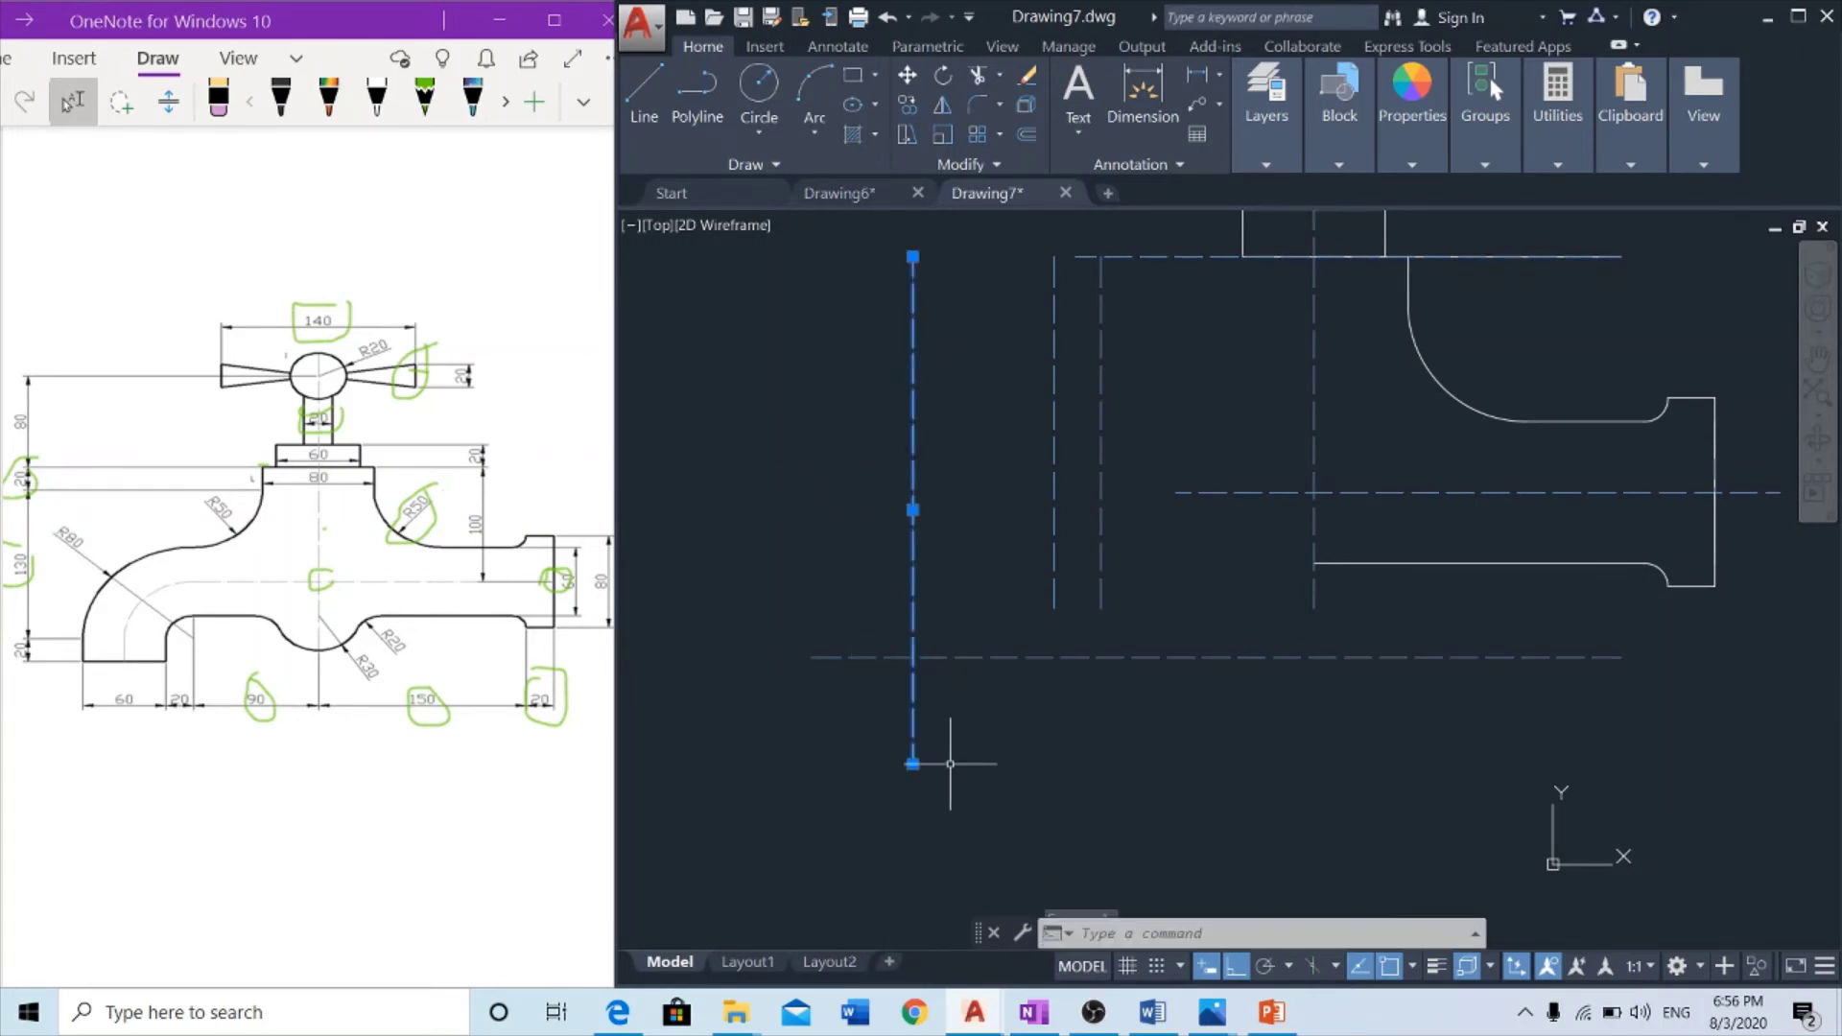
key(Escape)
key(Escape)
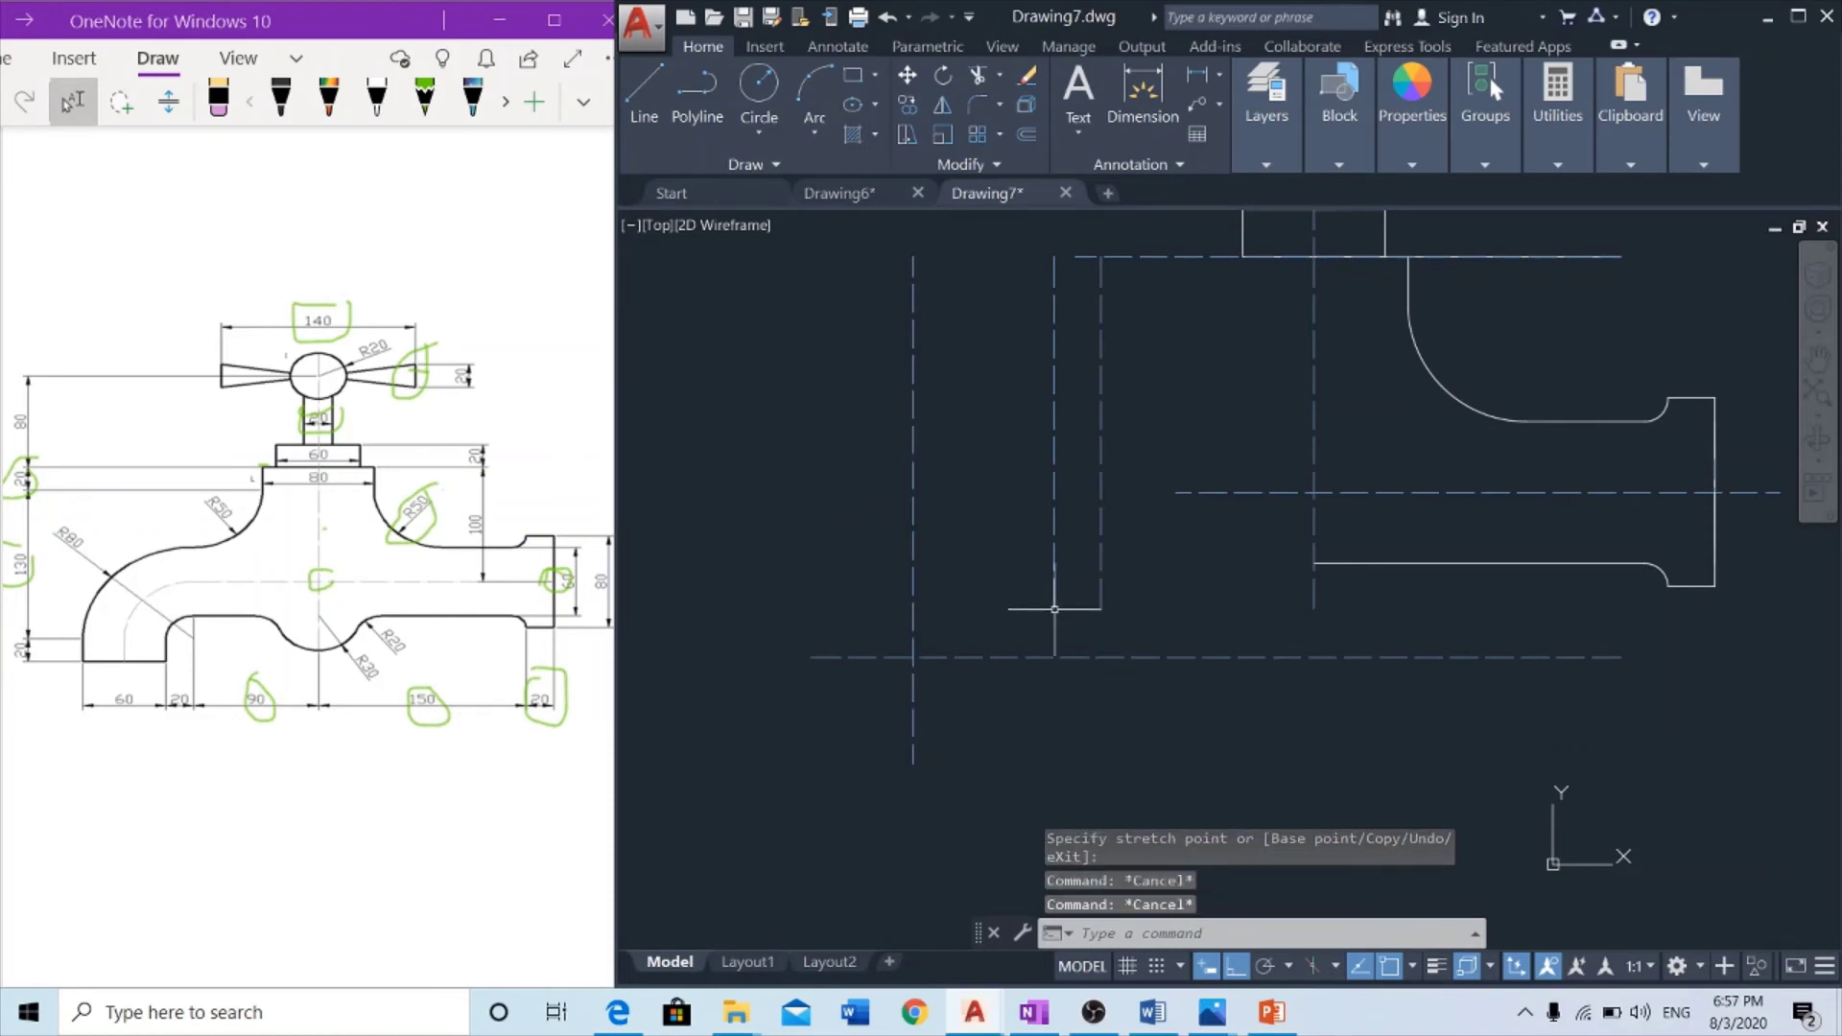
Extend the guide 110 left of centre down past the lower guideline
click(1055, 608)
click(1055, 608)
click(1063, 691)
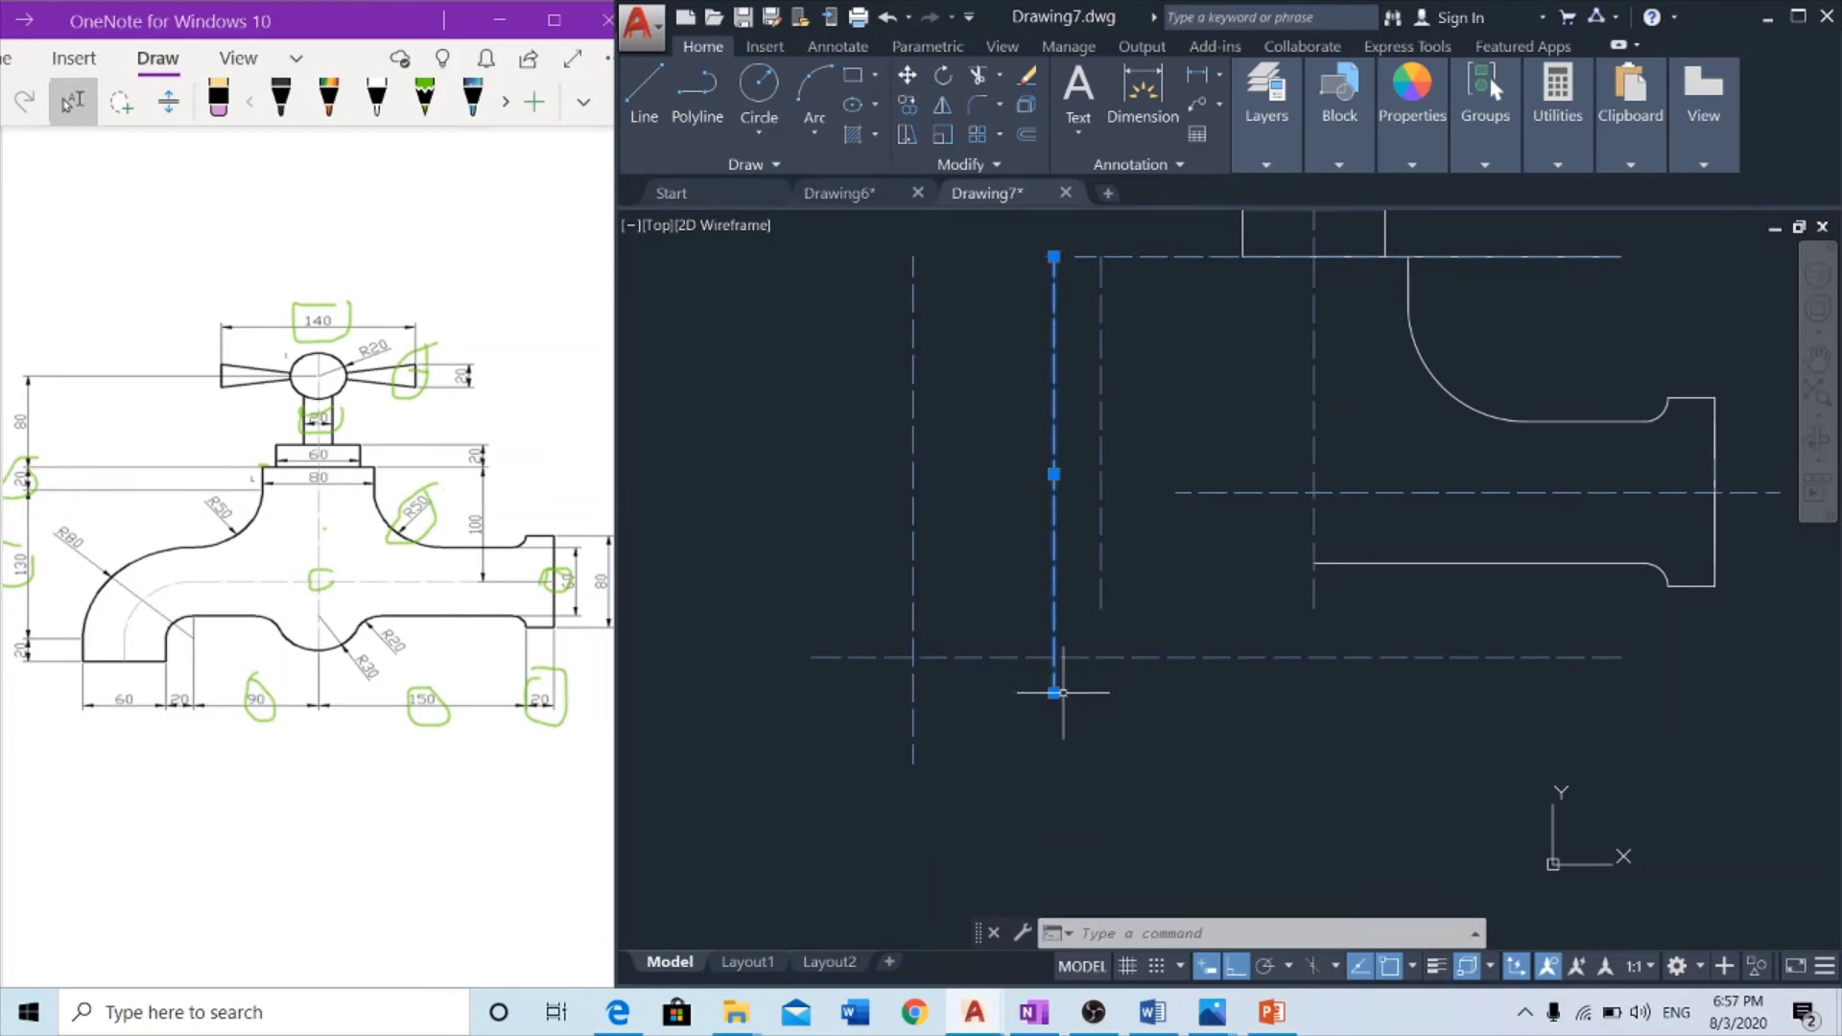
key(Escape)
key(Escape)
text(l)
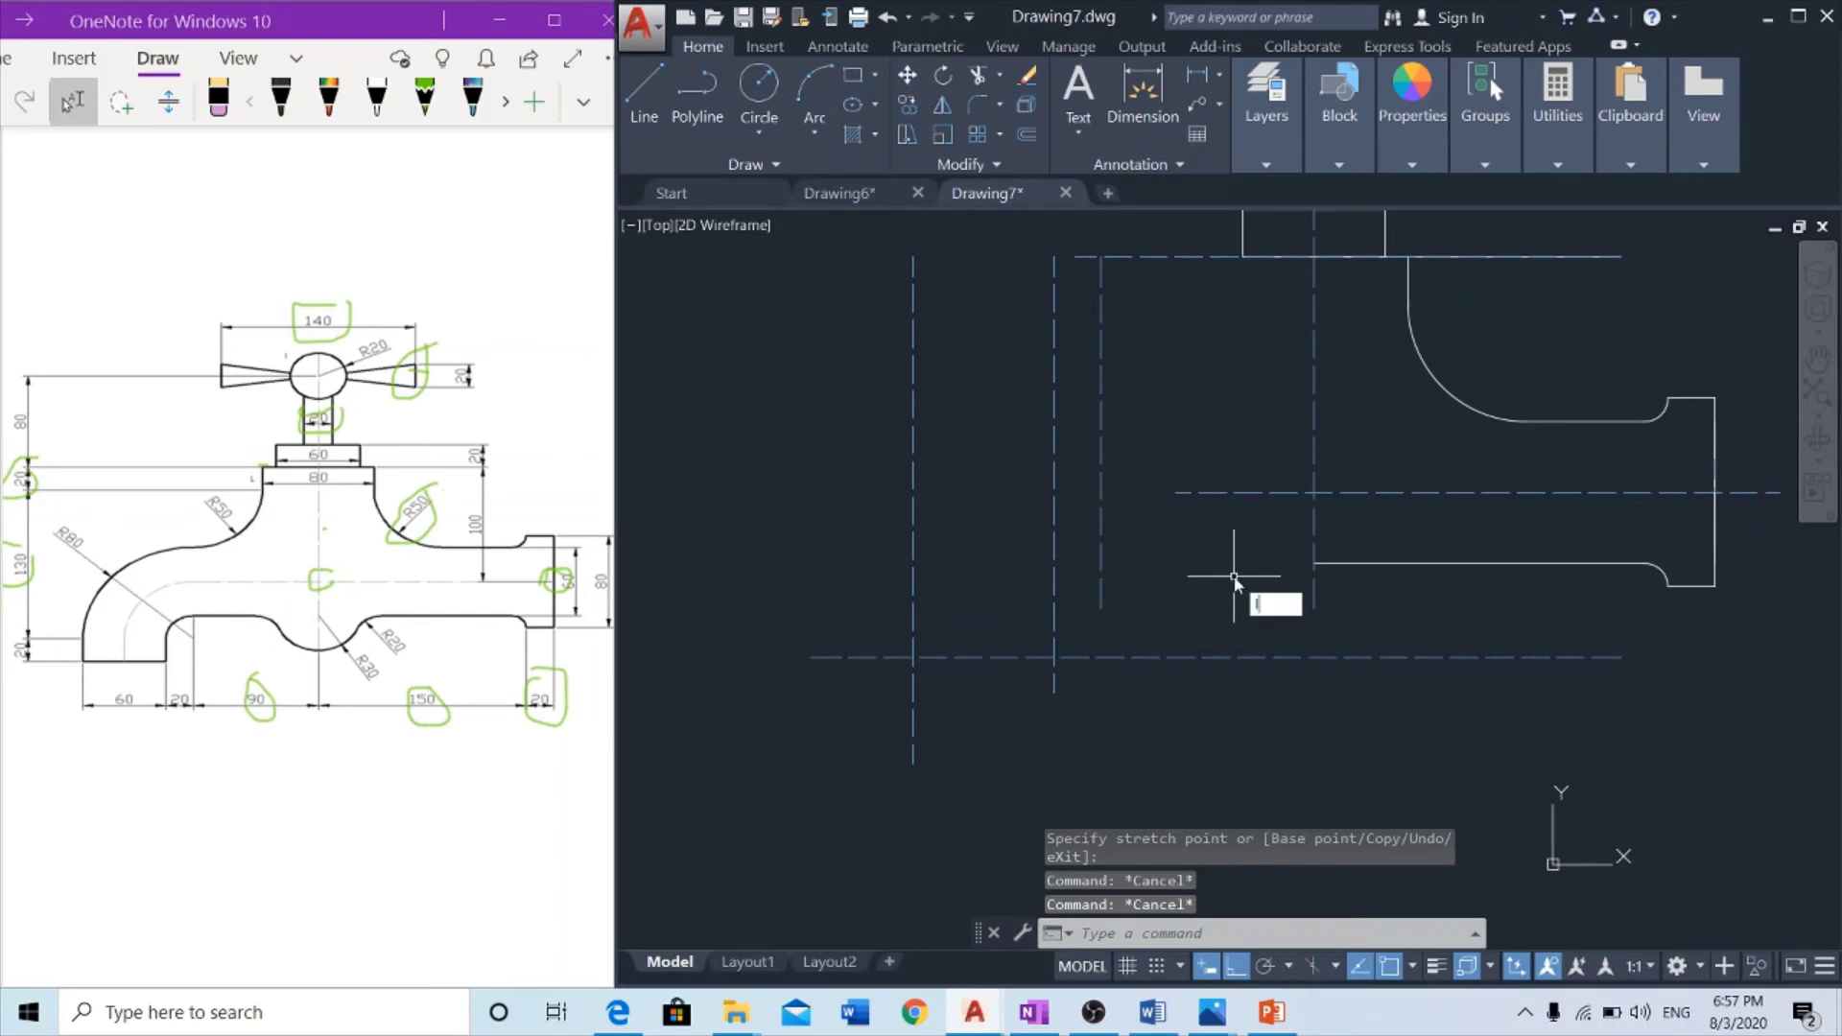
key(Return)
Draw a 60-unit base line left from the body's bottom corner with a 20-unit riser
click(1054, 658)
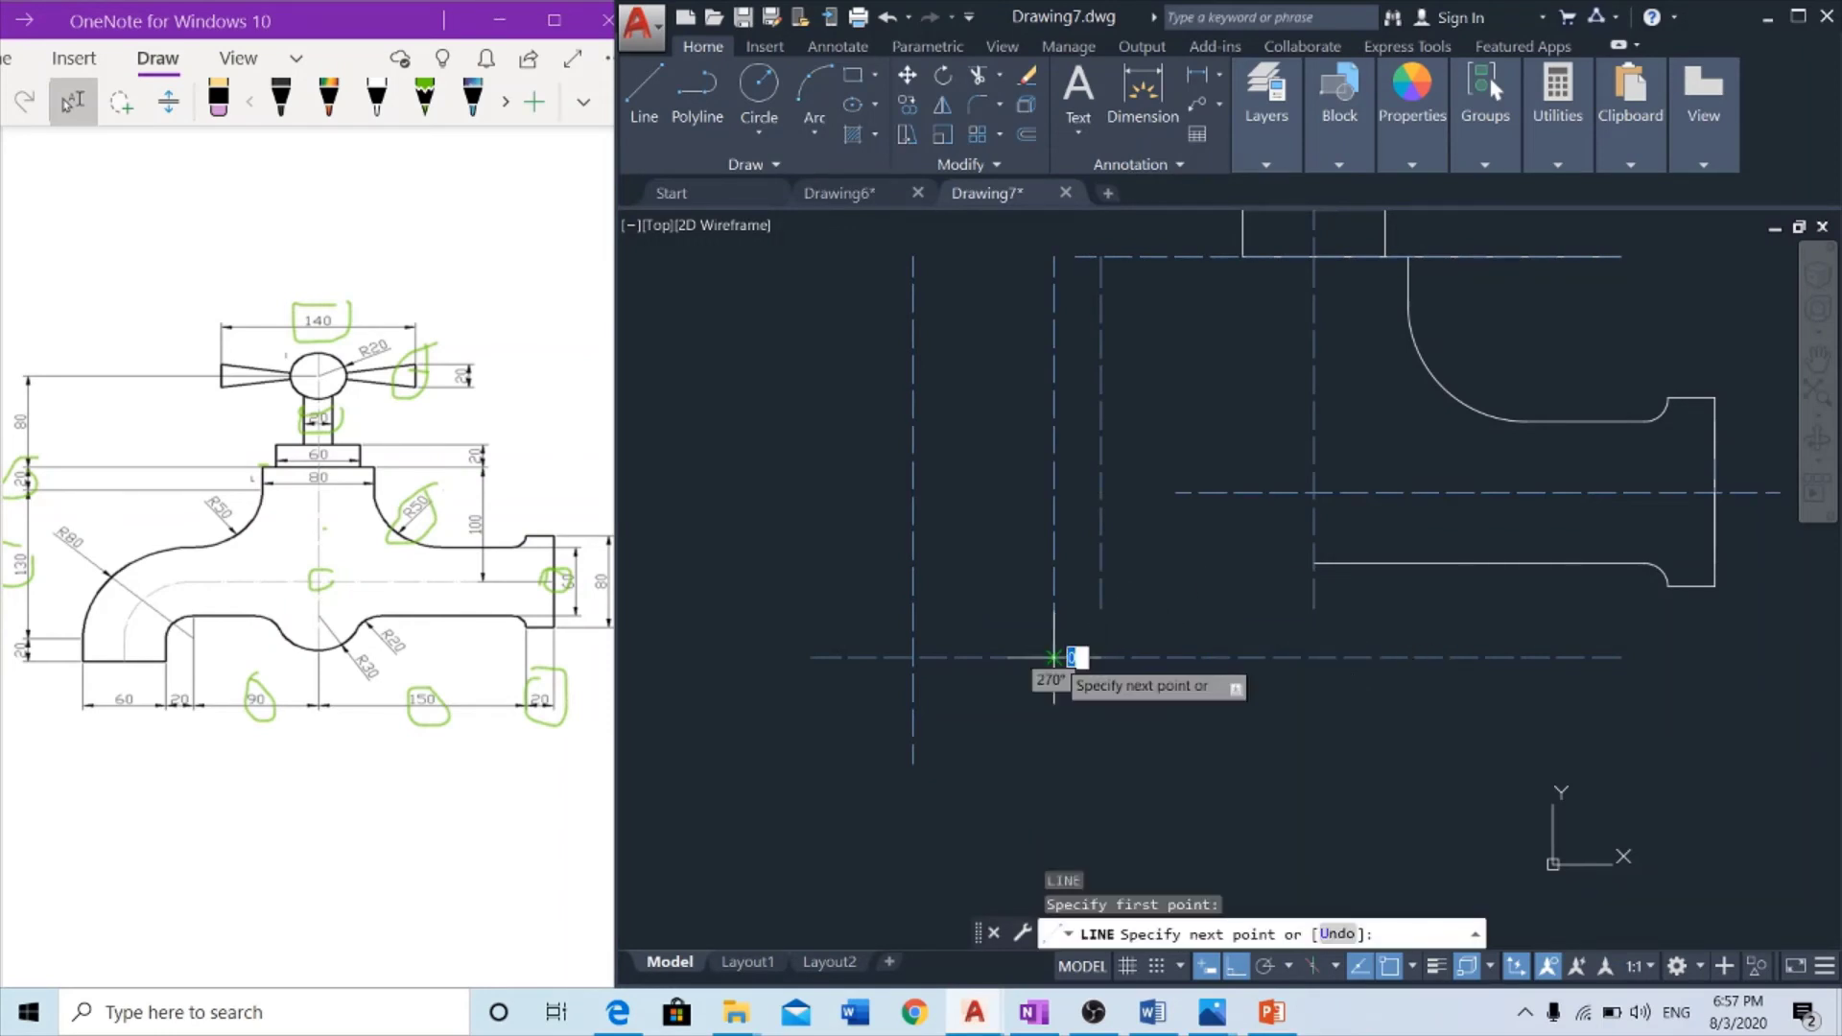
click(912, 658)
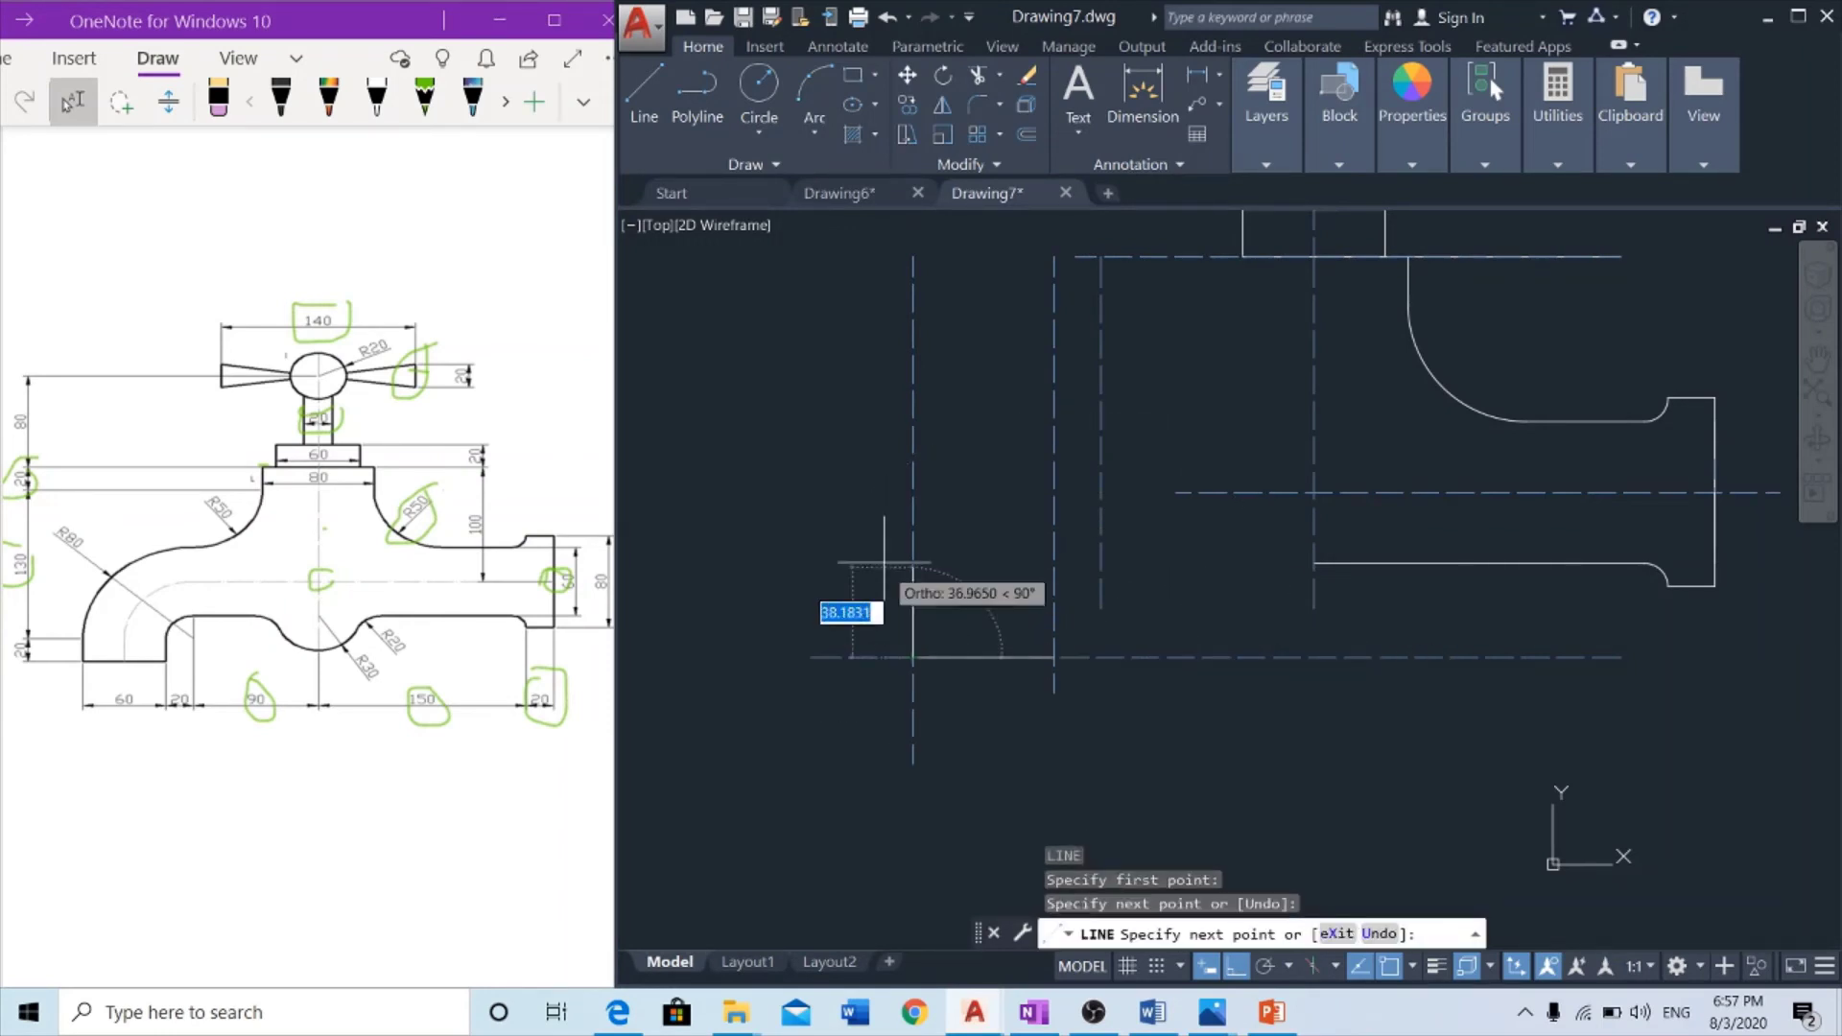
text(20)
key(Return)
key(Escape)
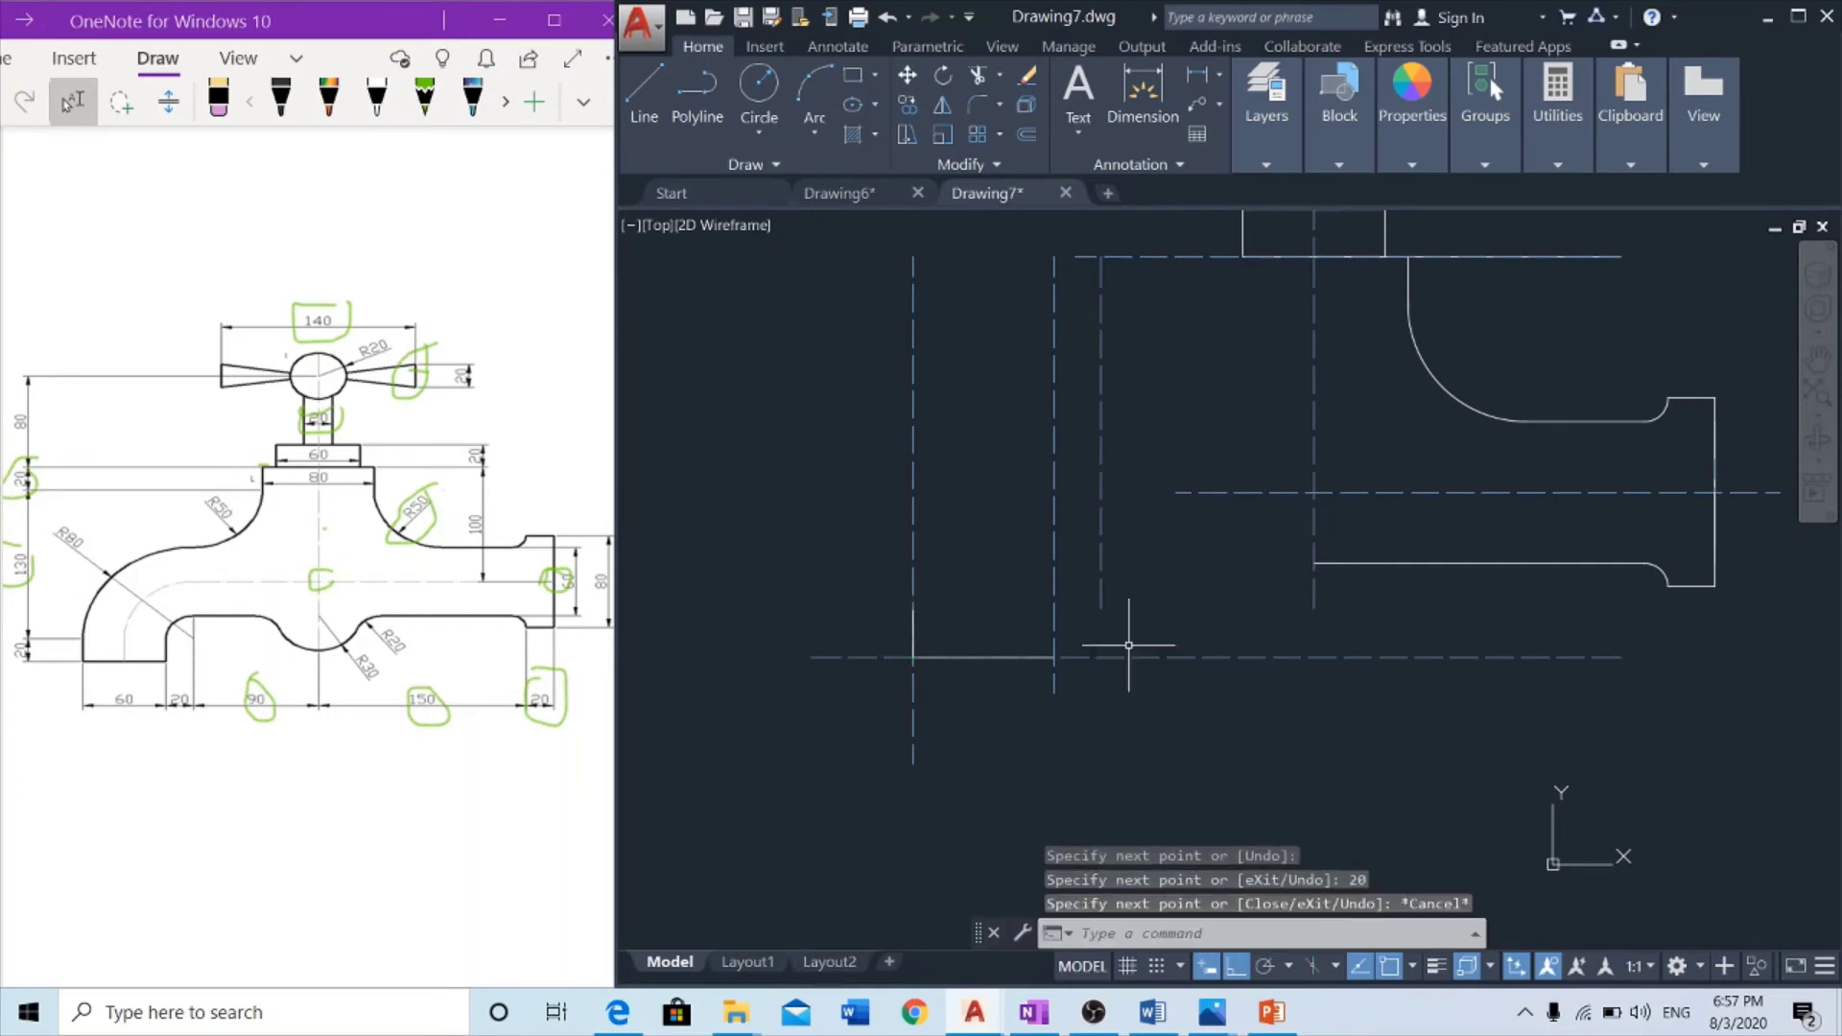
Draw a line from the base line's right end up 20, up 20, then right 20
text(l)
key(Return)
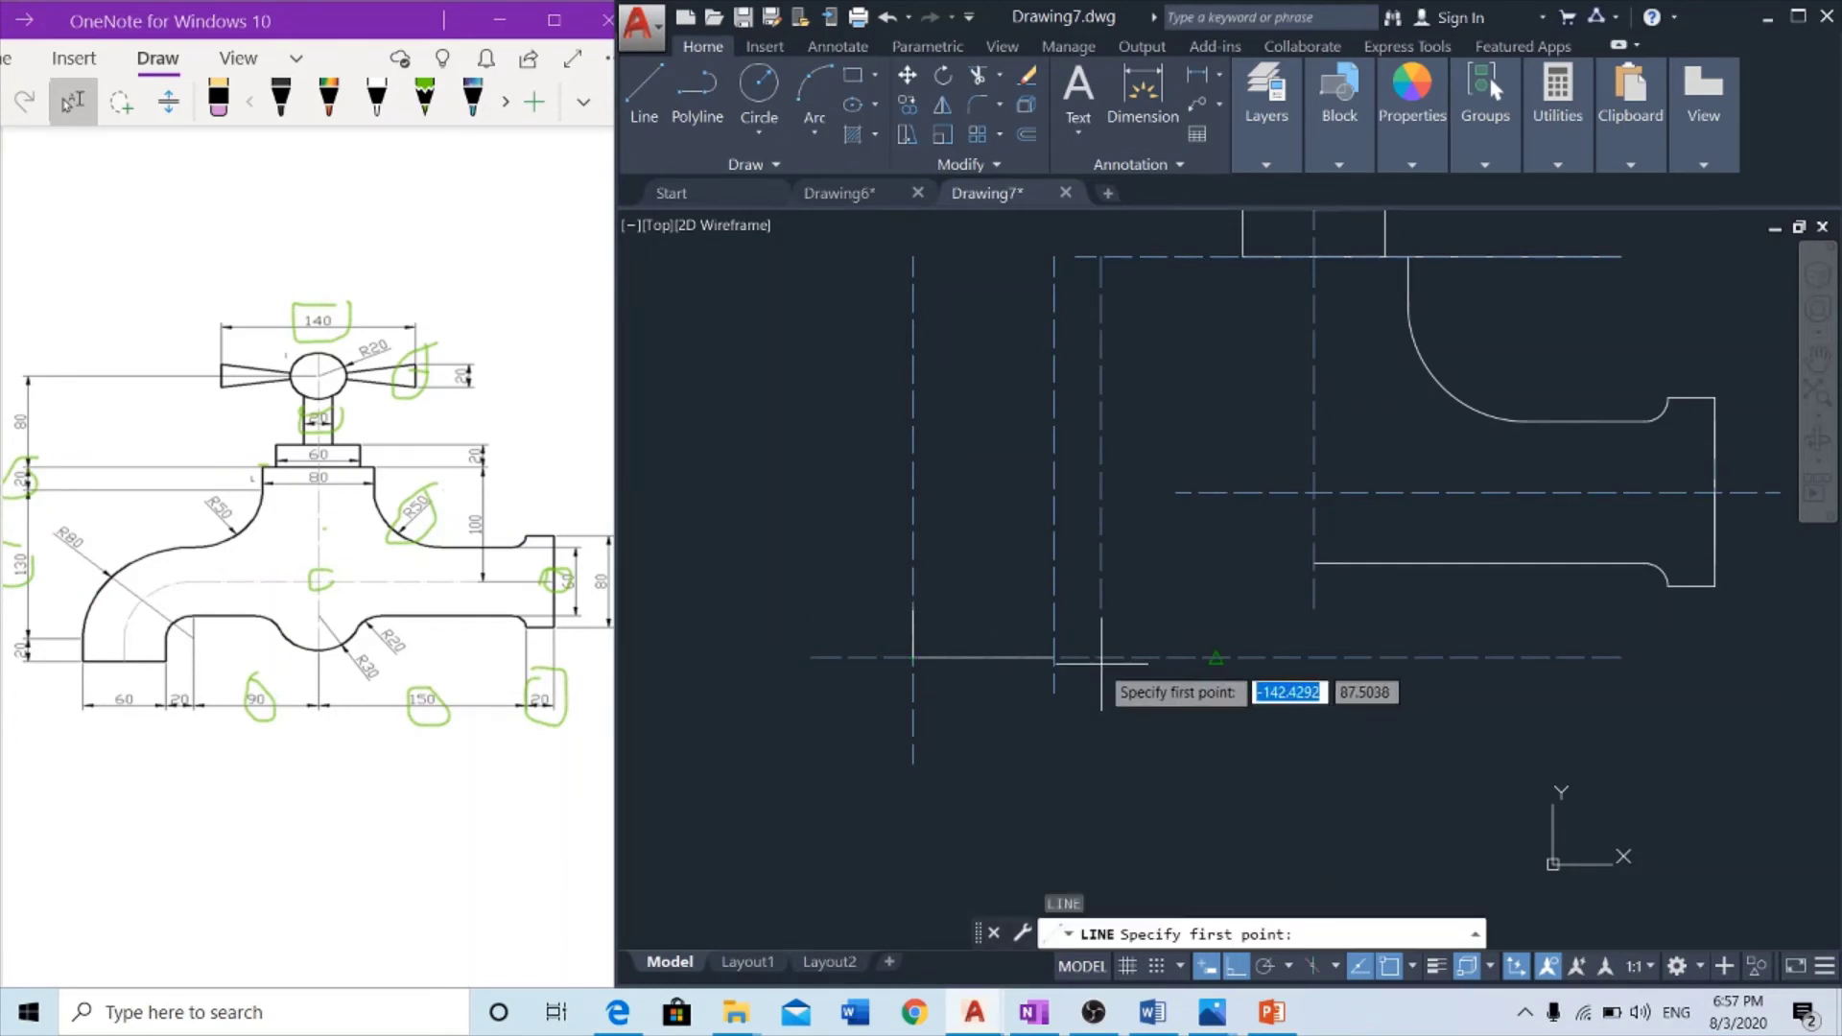
click(1053, 658)
text(20)
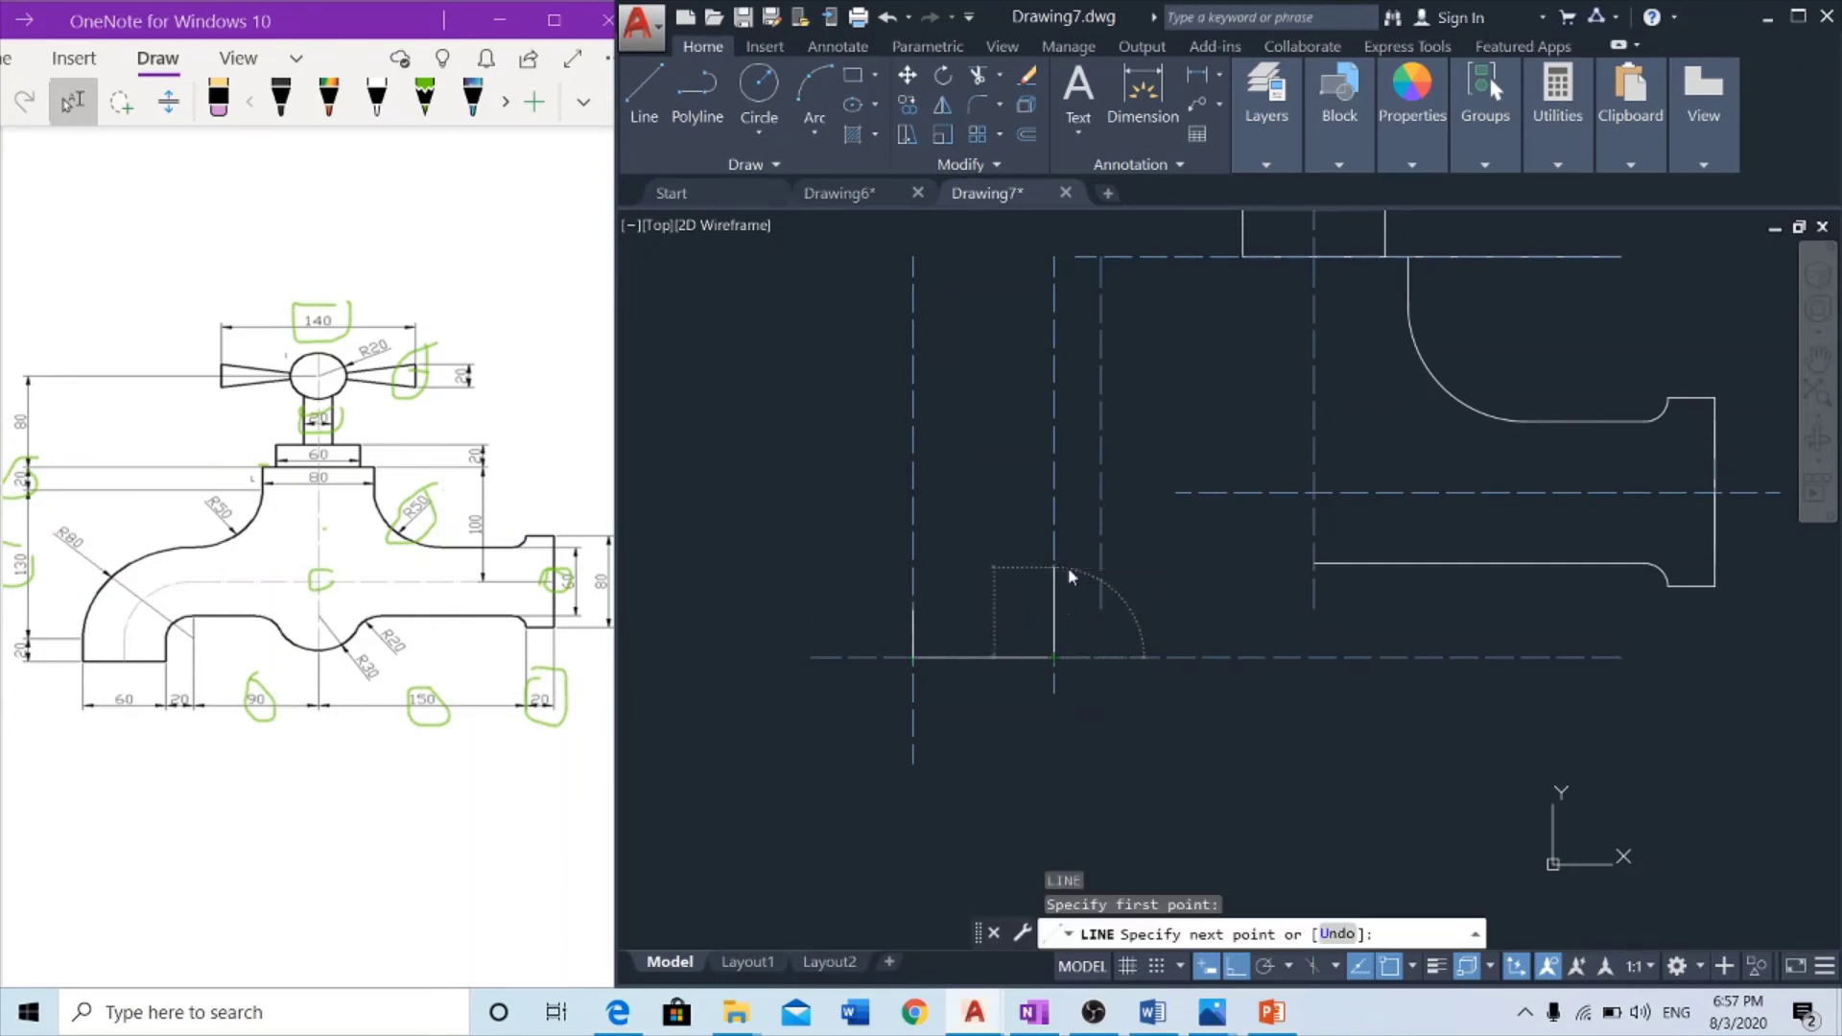
key(Return)
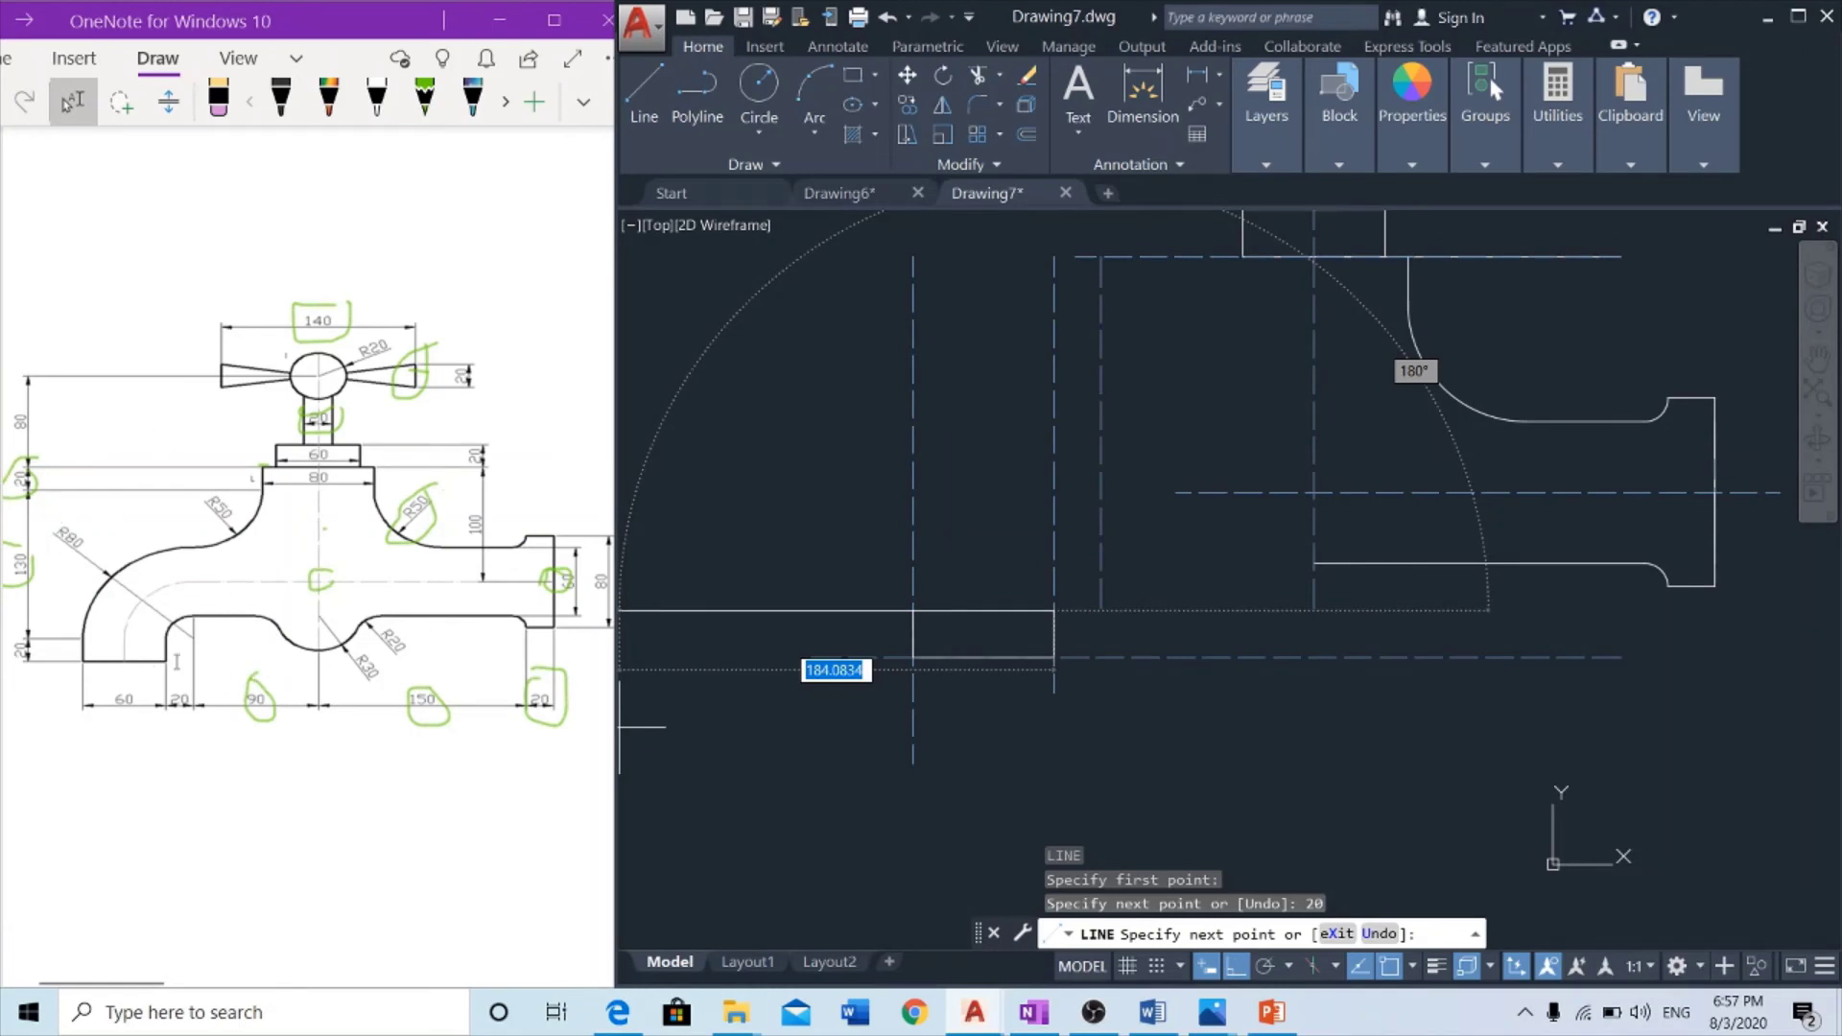
click(424, 95)
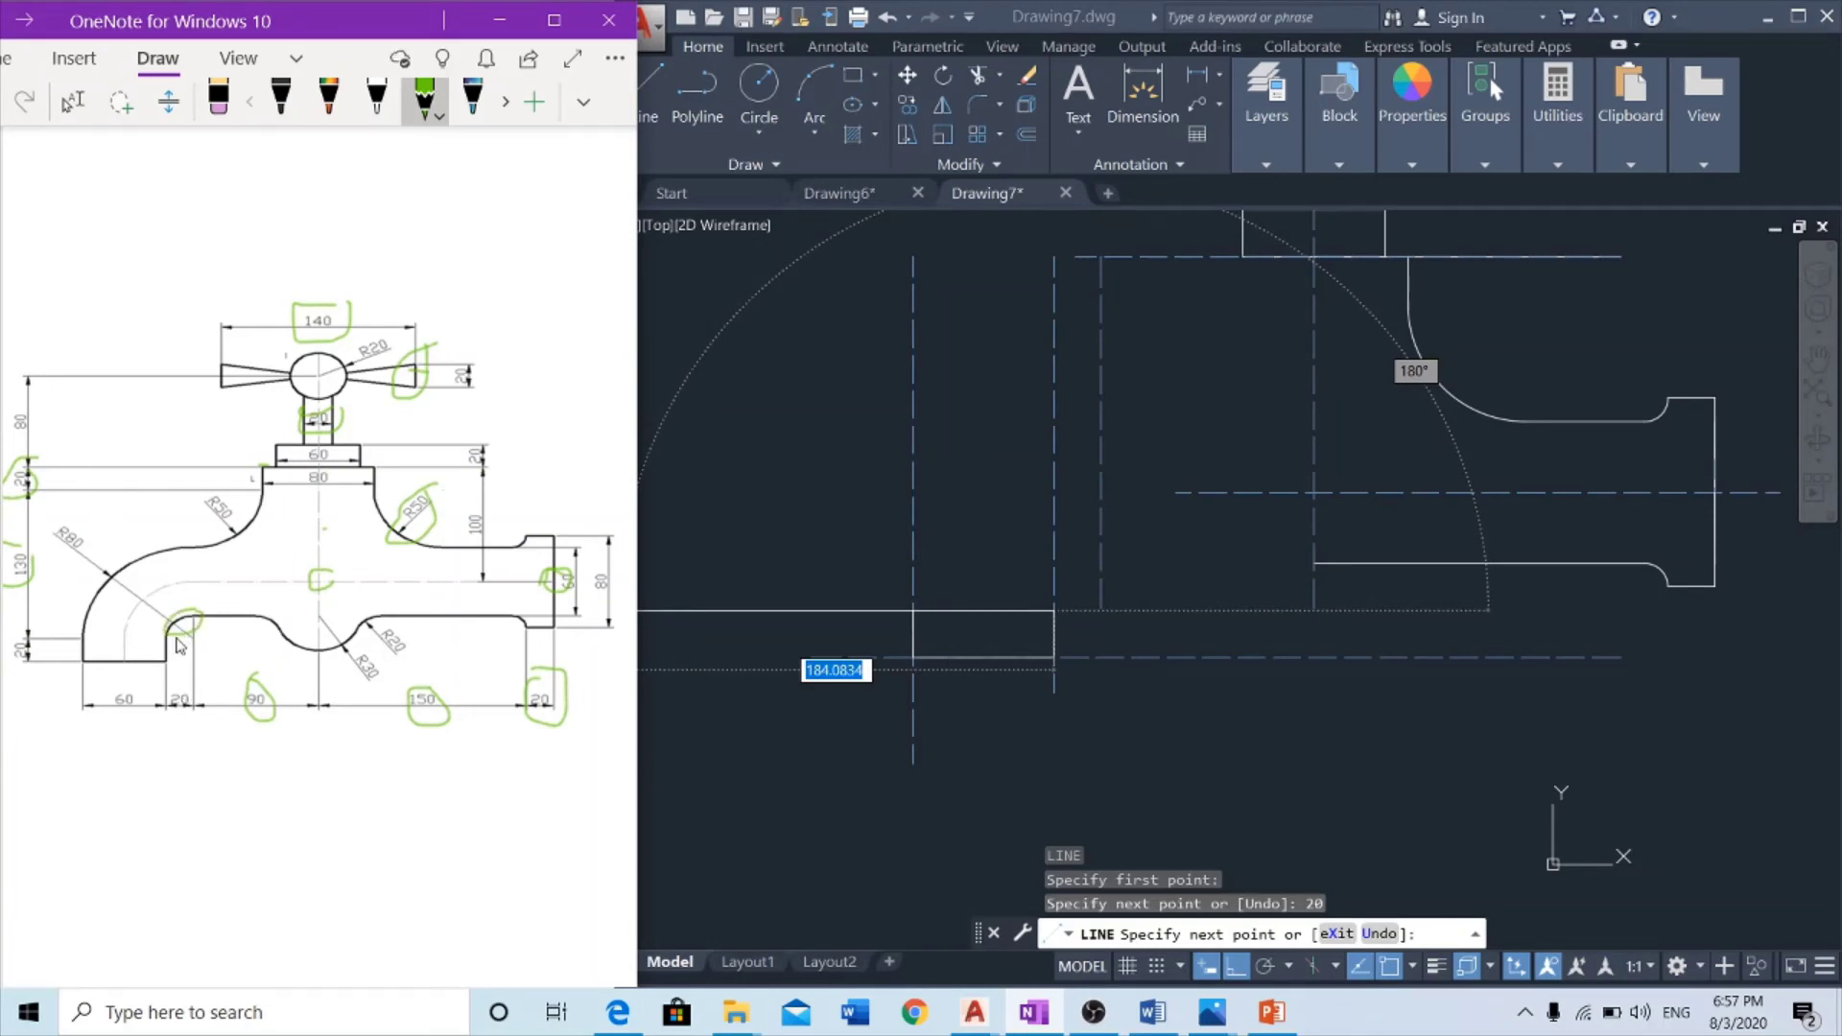
click(1165, 600)
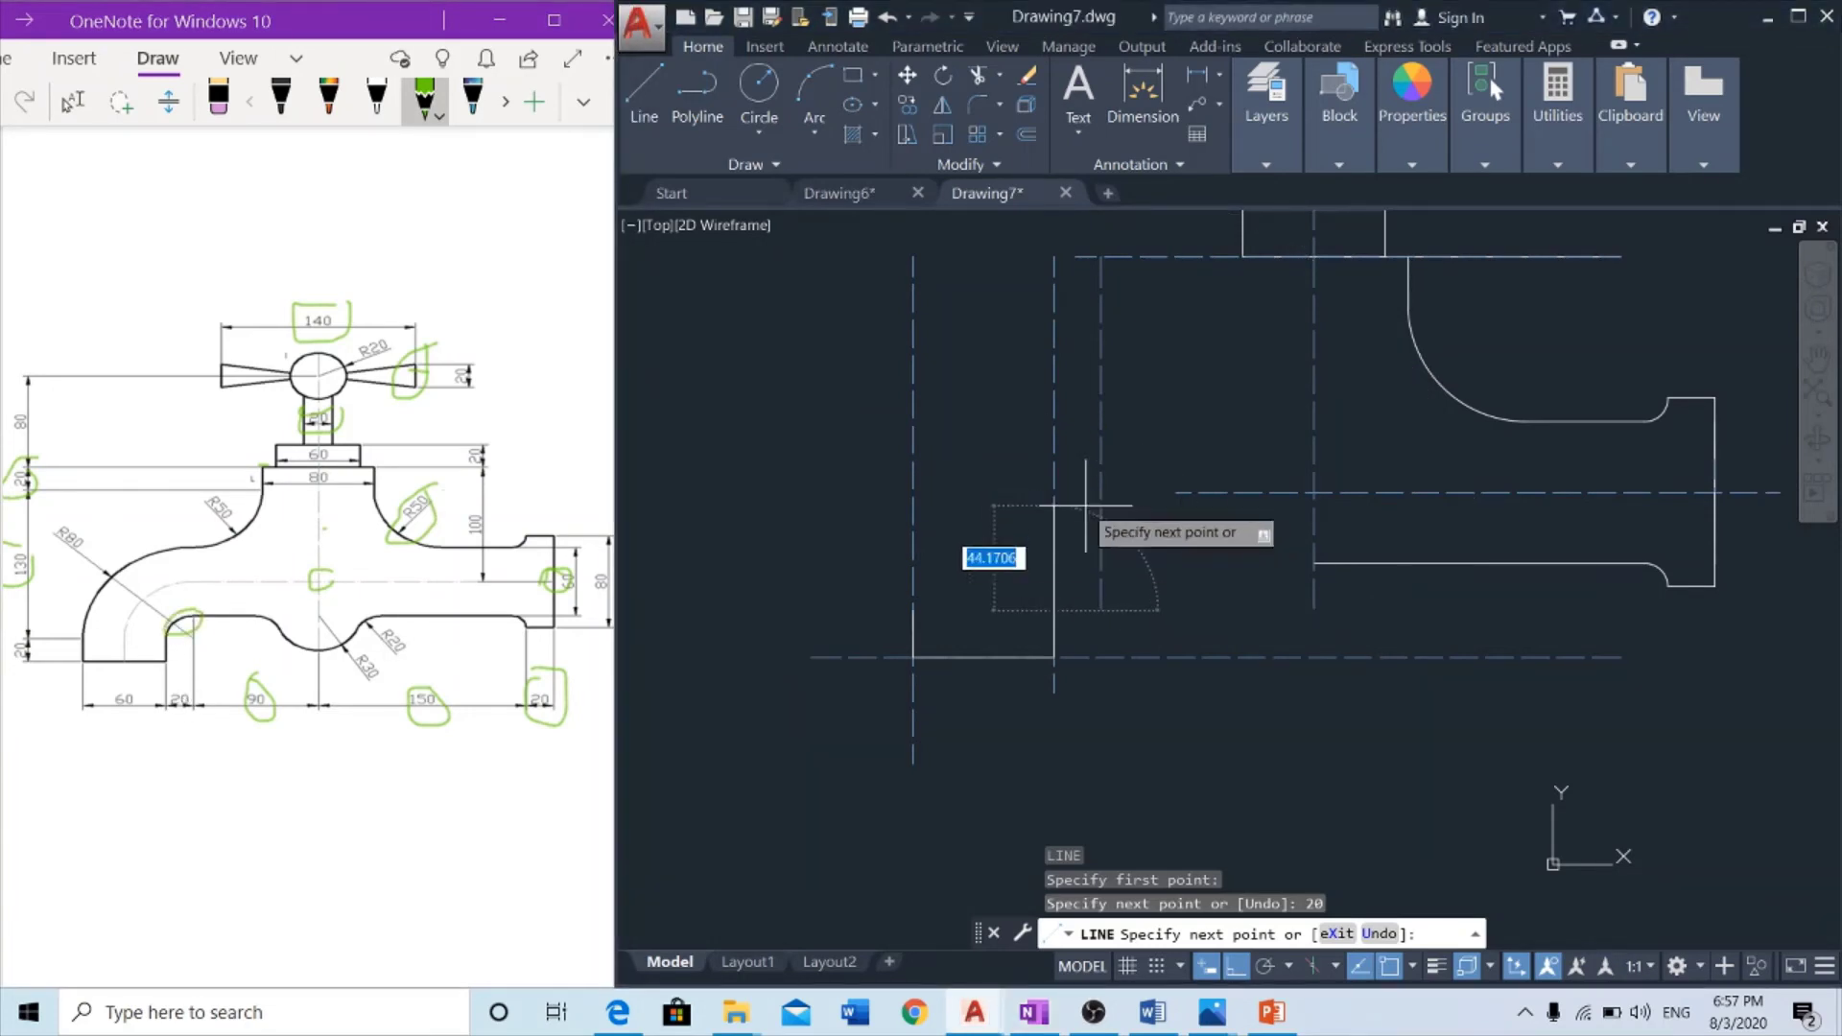
text(20)
key(Return)
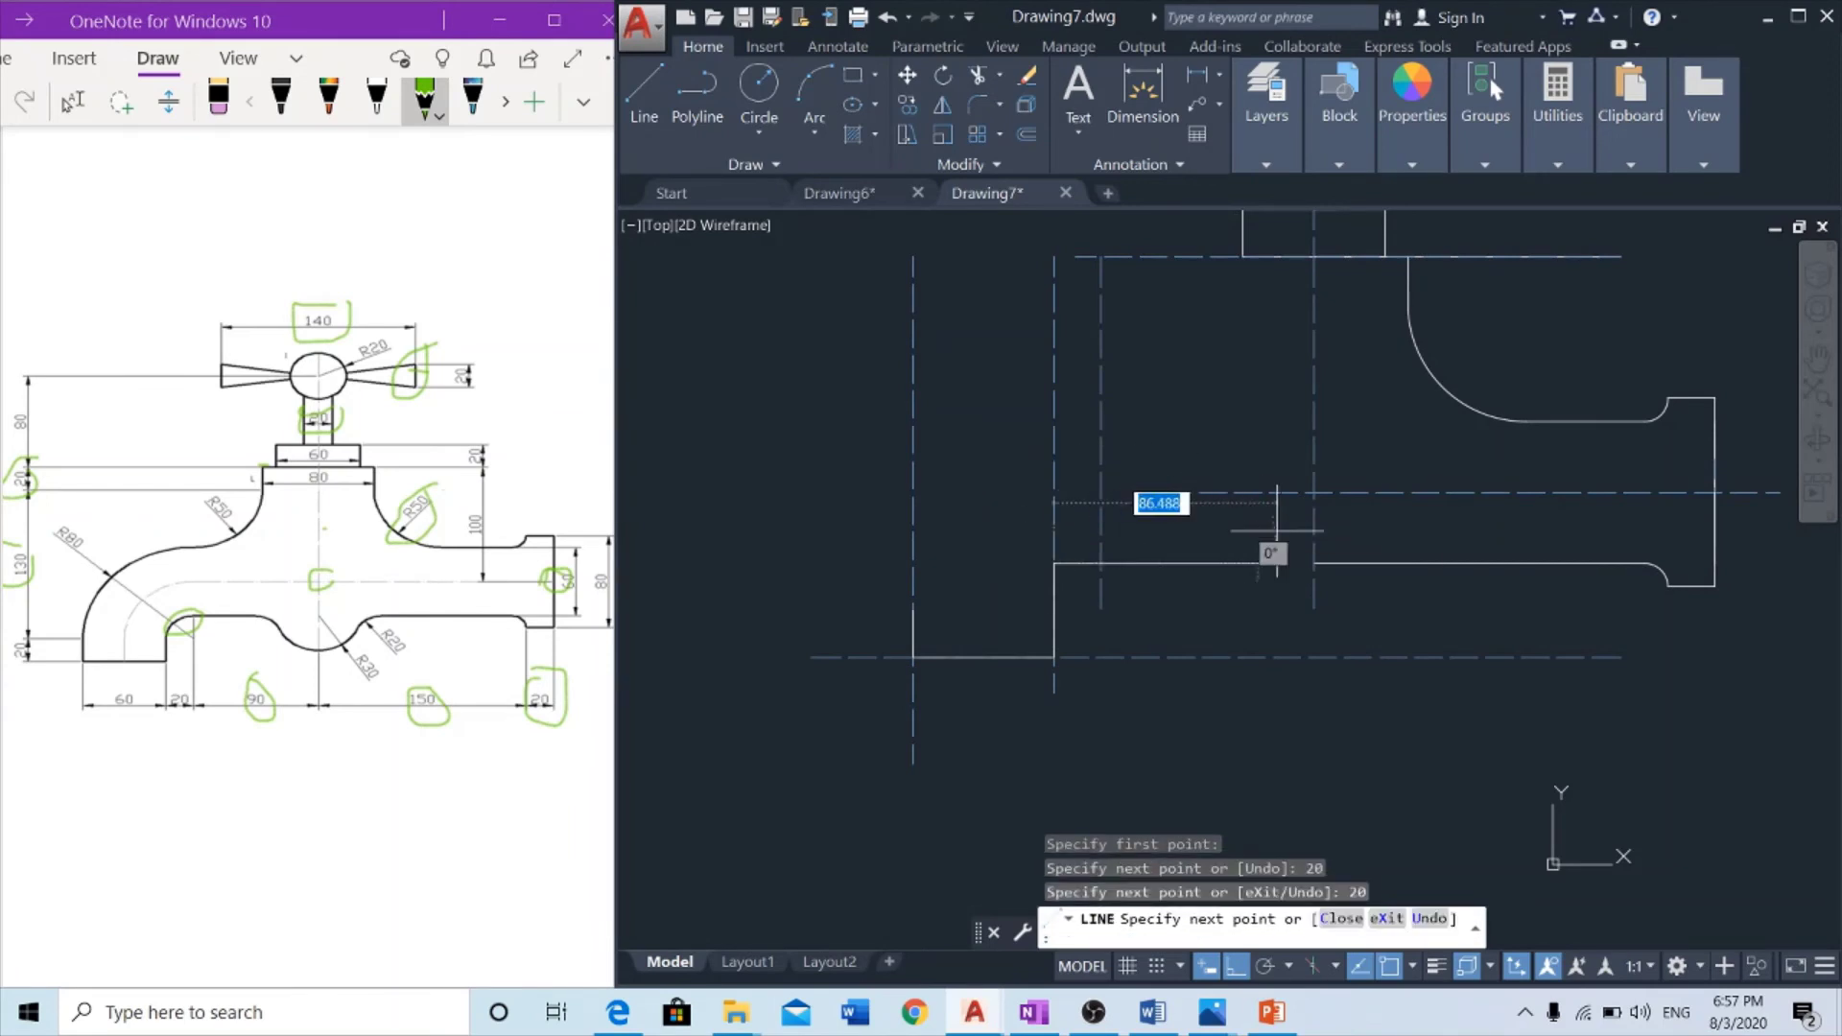
text(20)
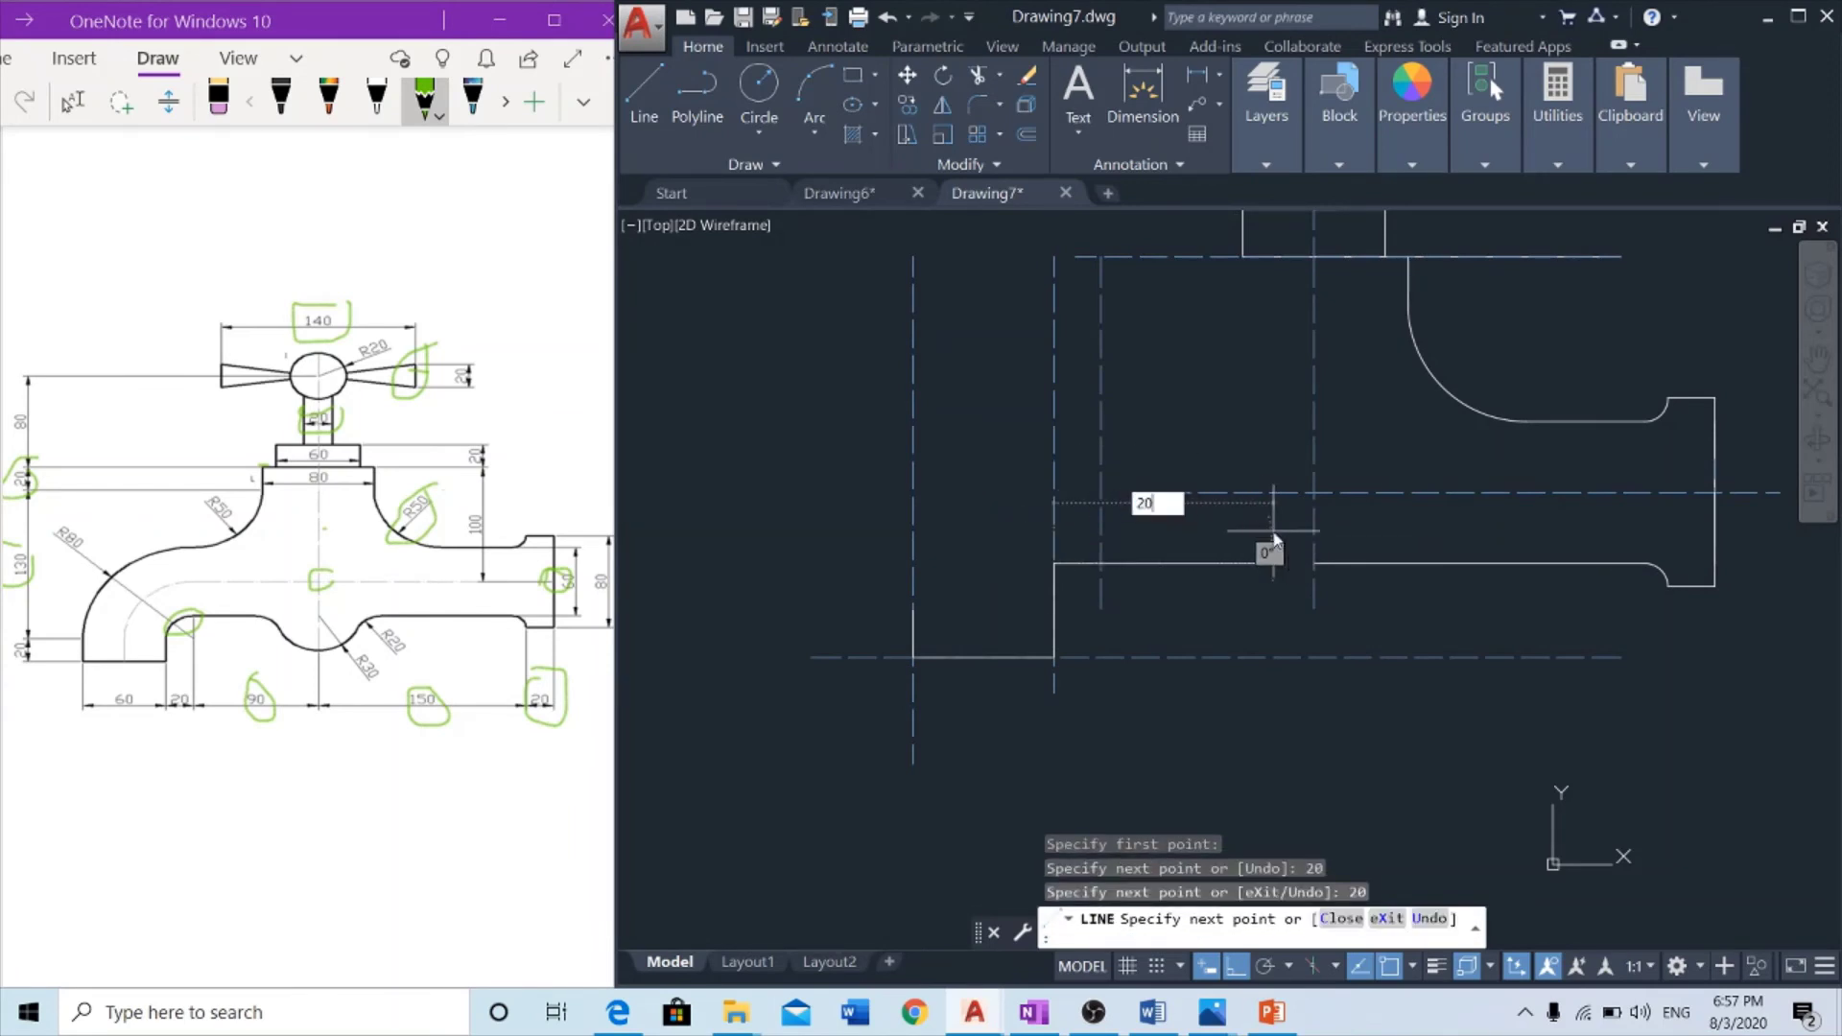
key(Return)
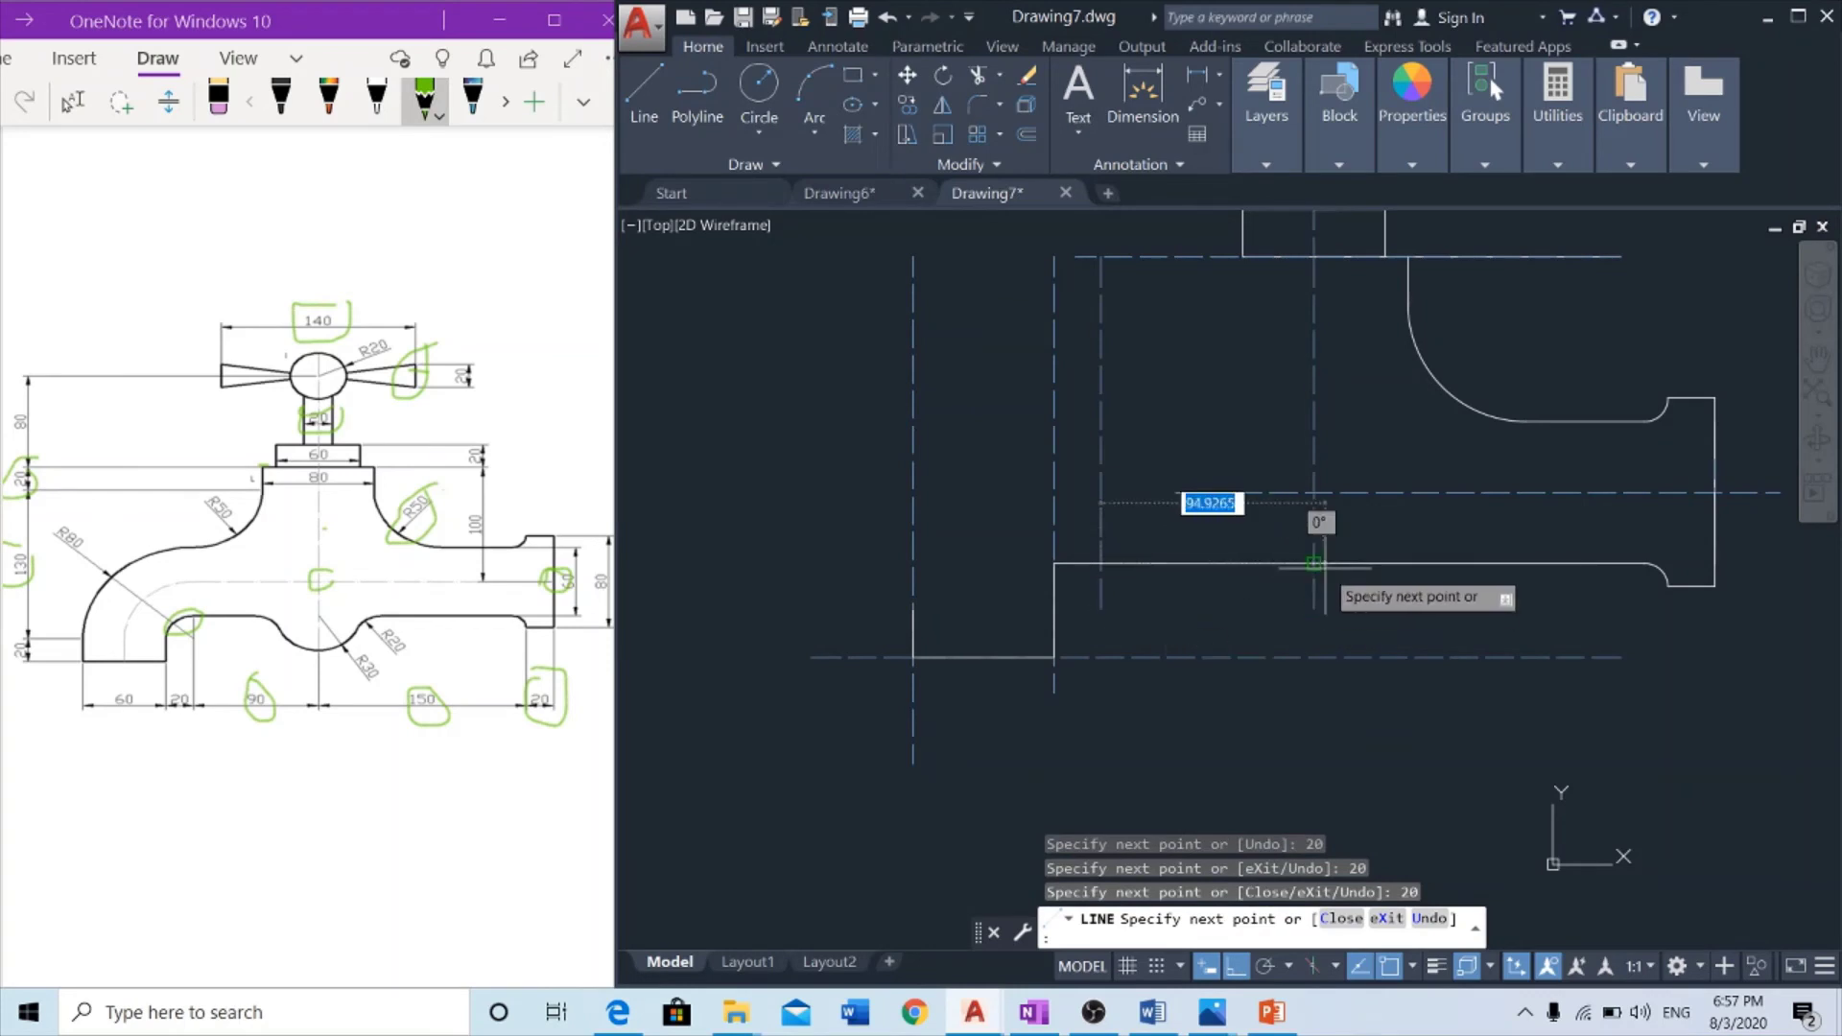
key(Escape)
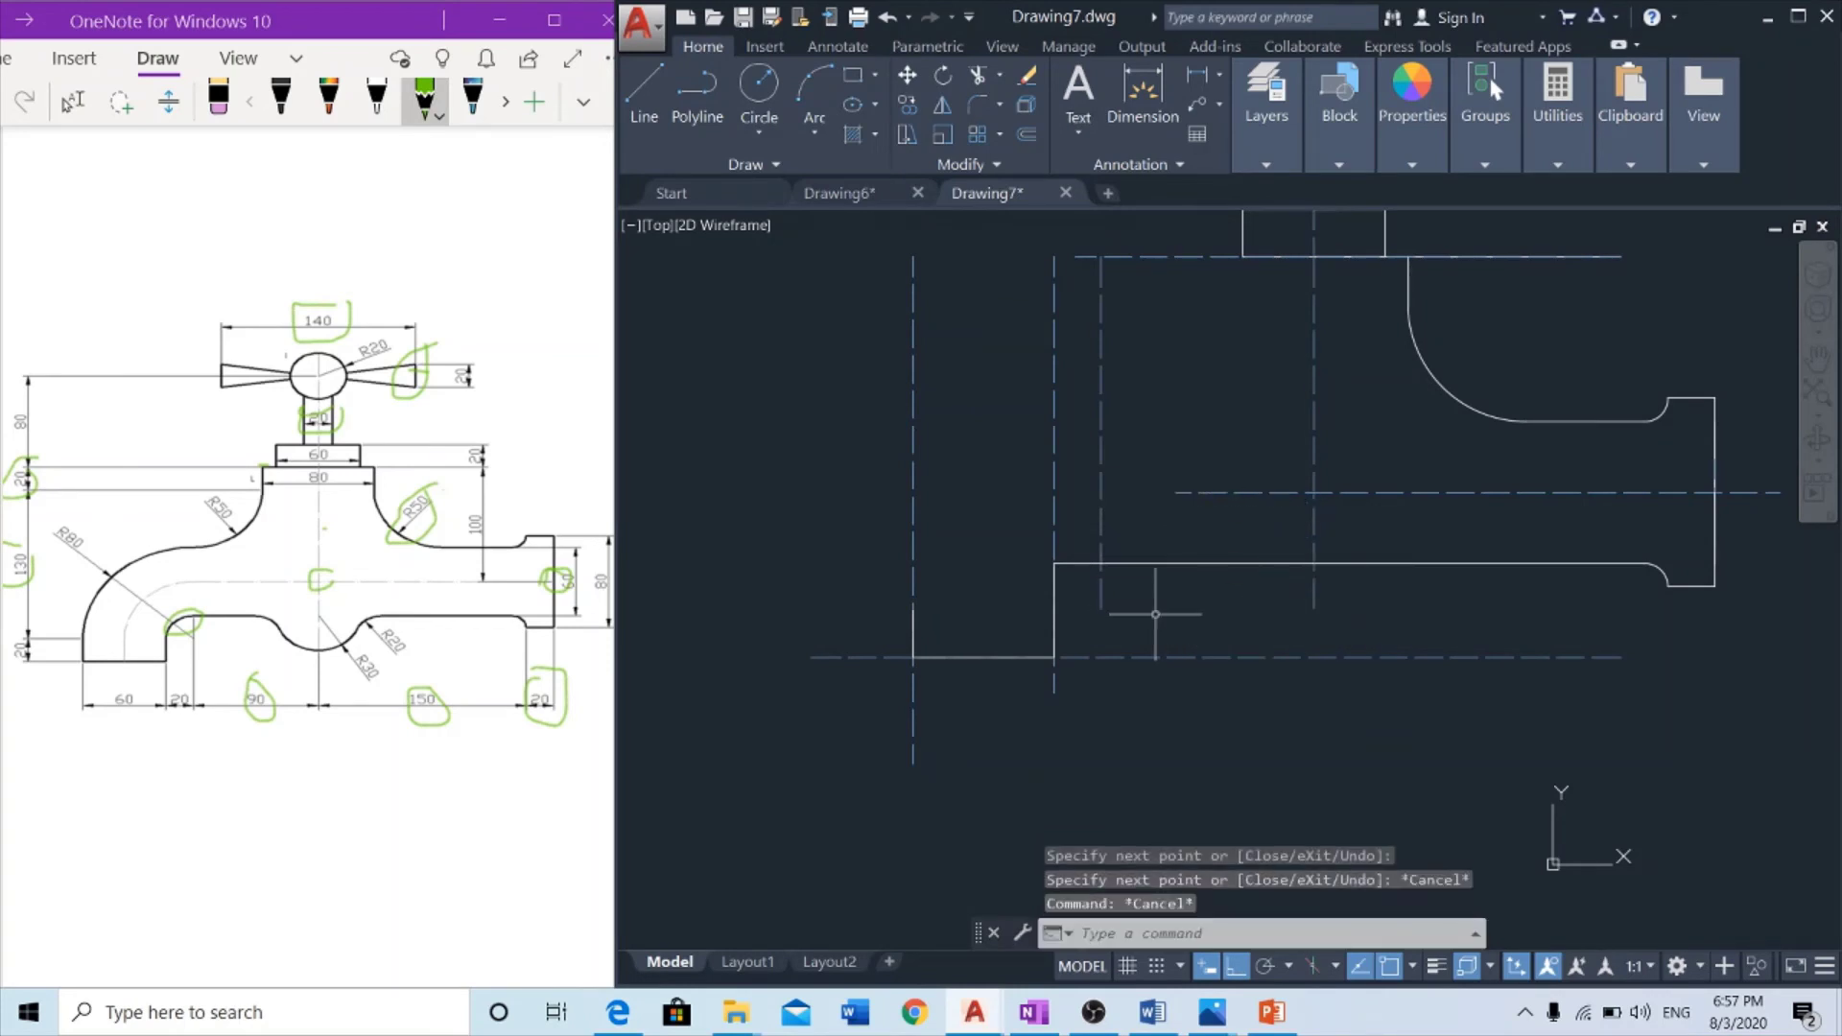
text(f)
key(Return)
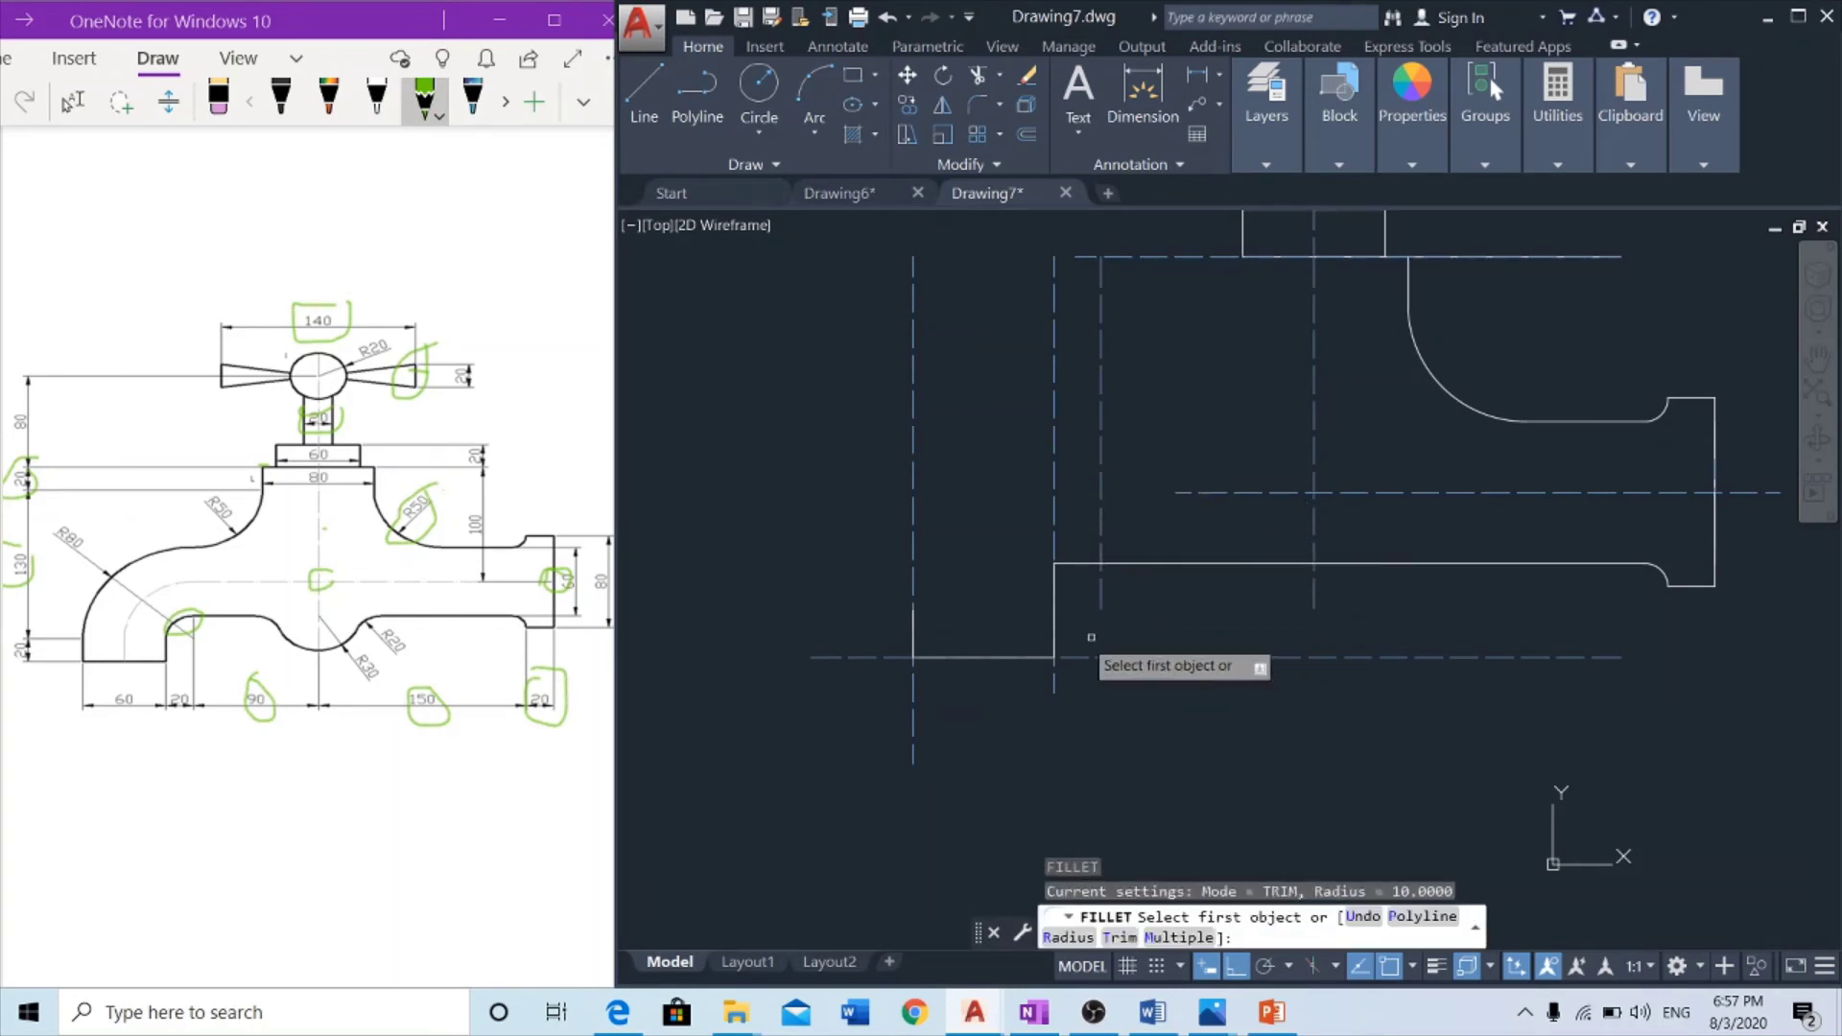
Fillet the spout's lower line and the body's left vertical edge with radius 20
click(1089, 563)
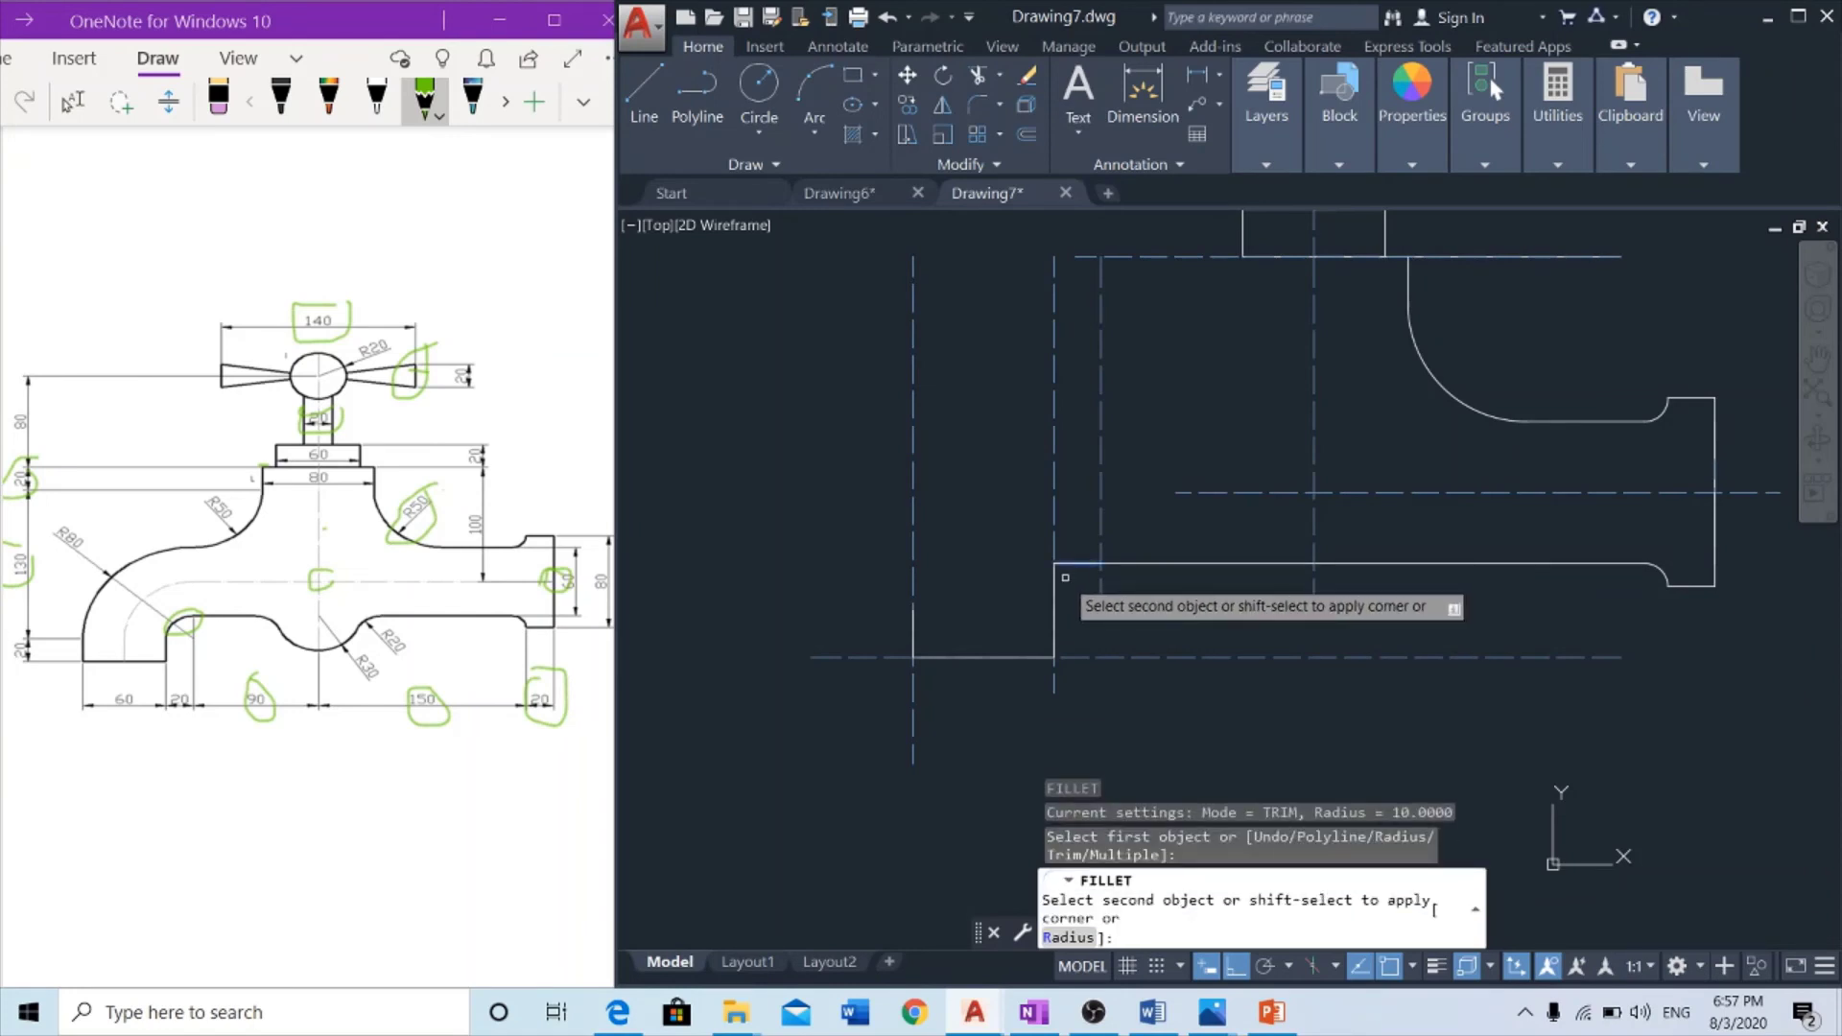
key(Escape)
key(Return)
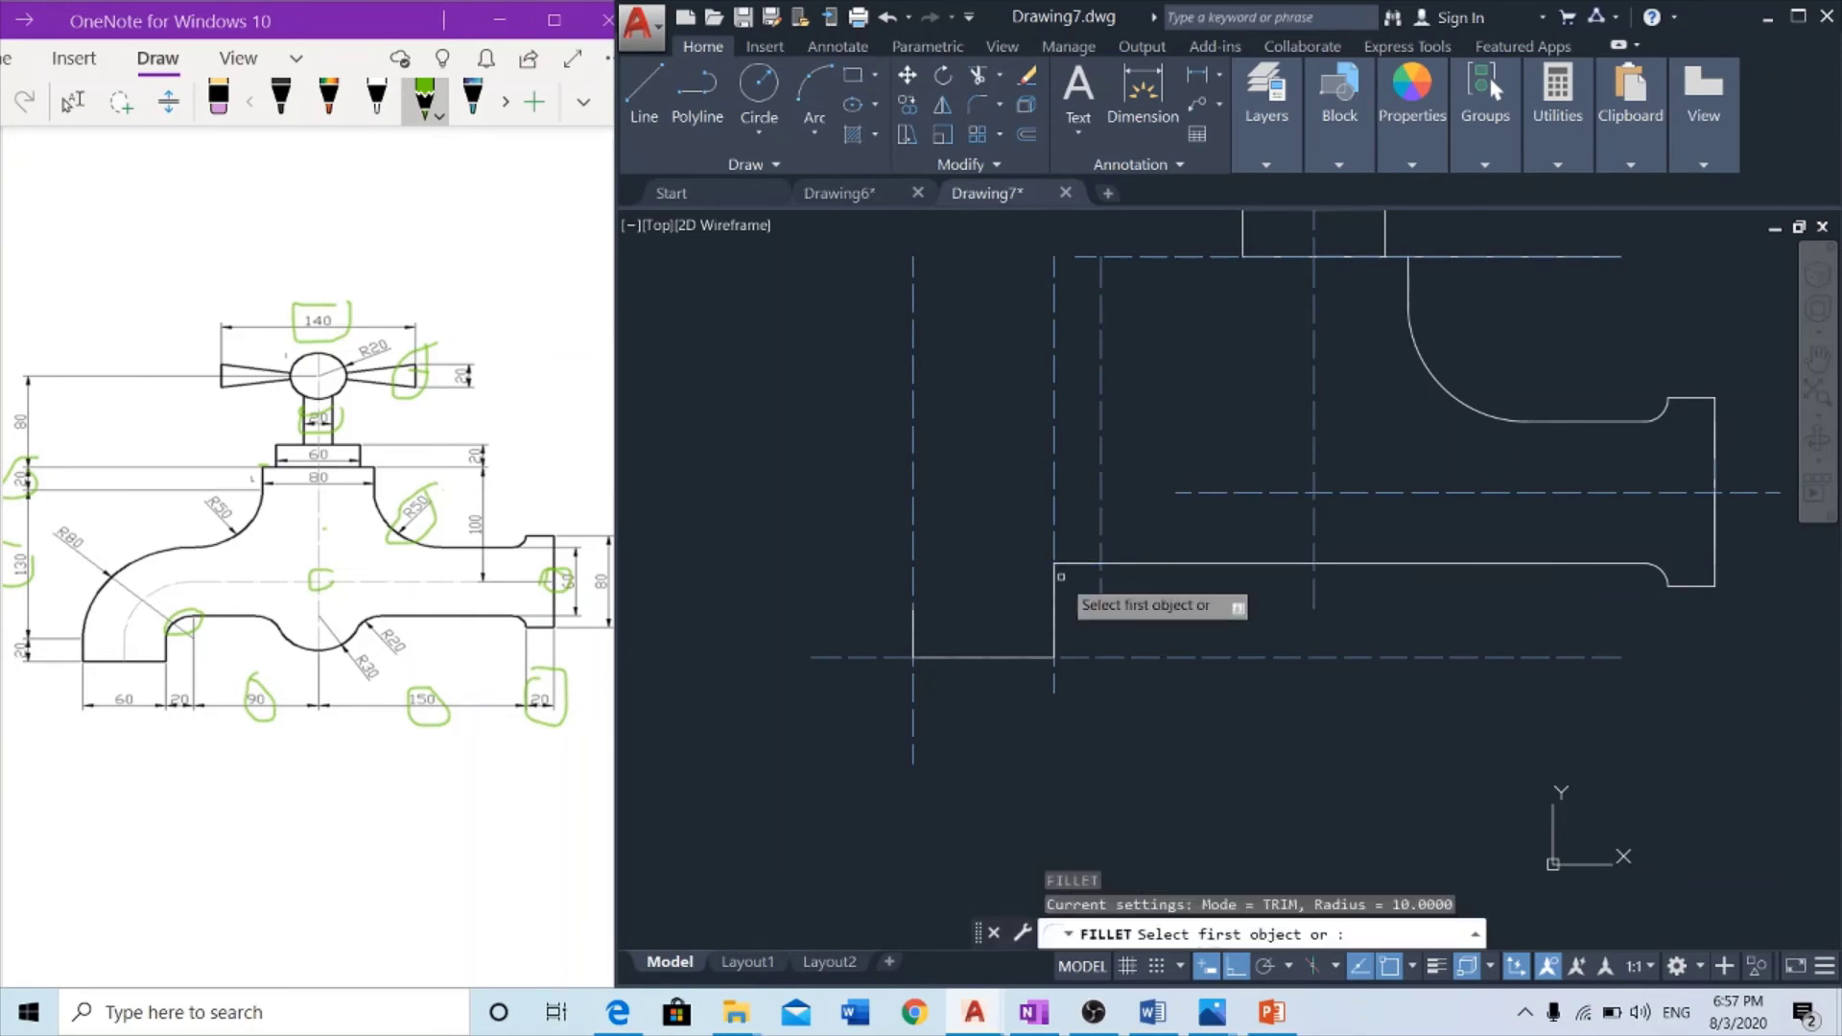
text(r)
key(Return)
text(20)
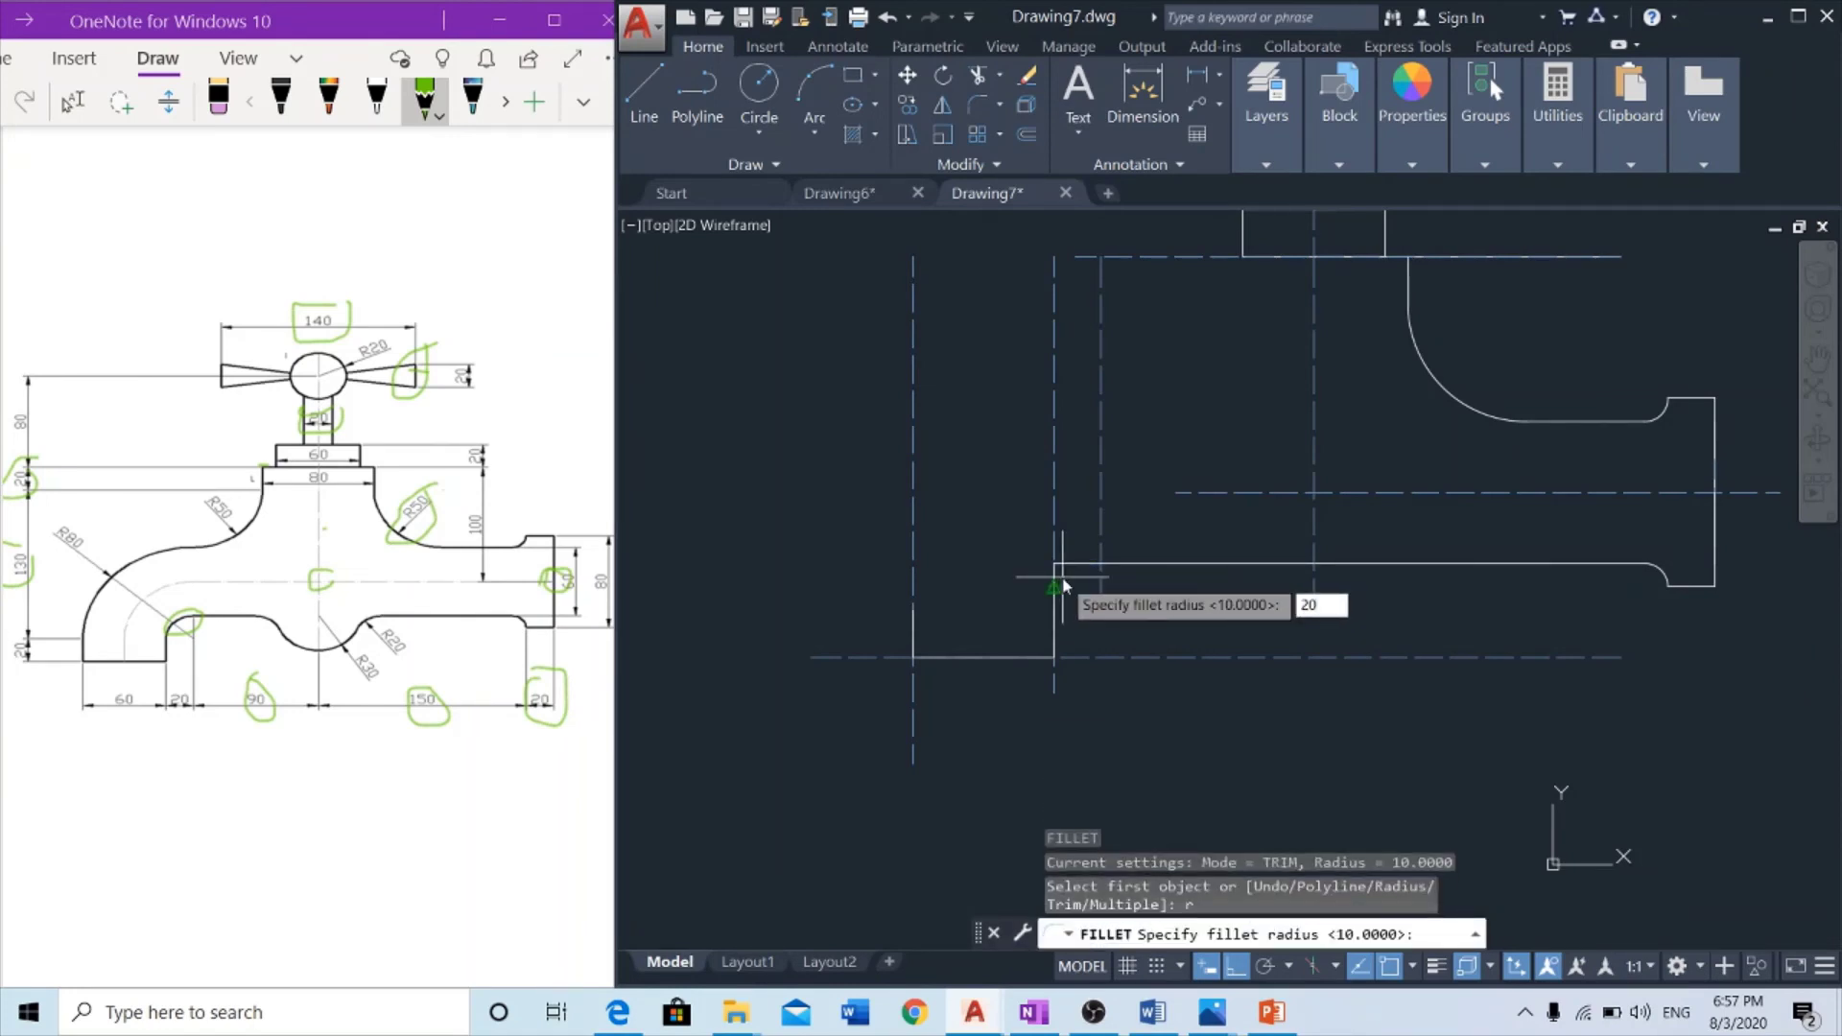
key(Return)
click(1058, 593)
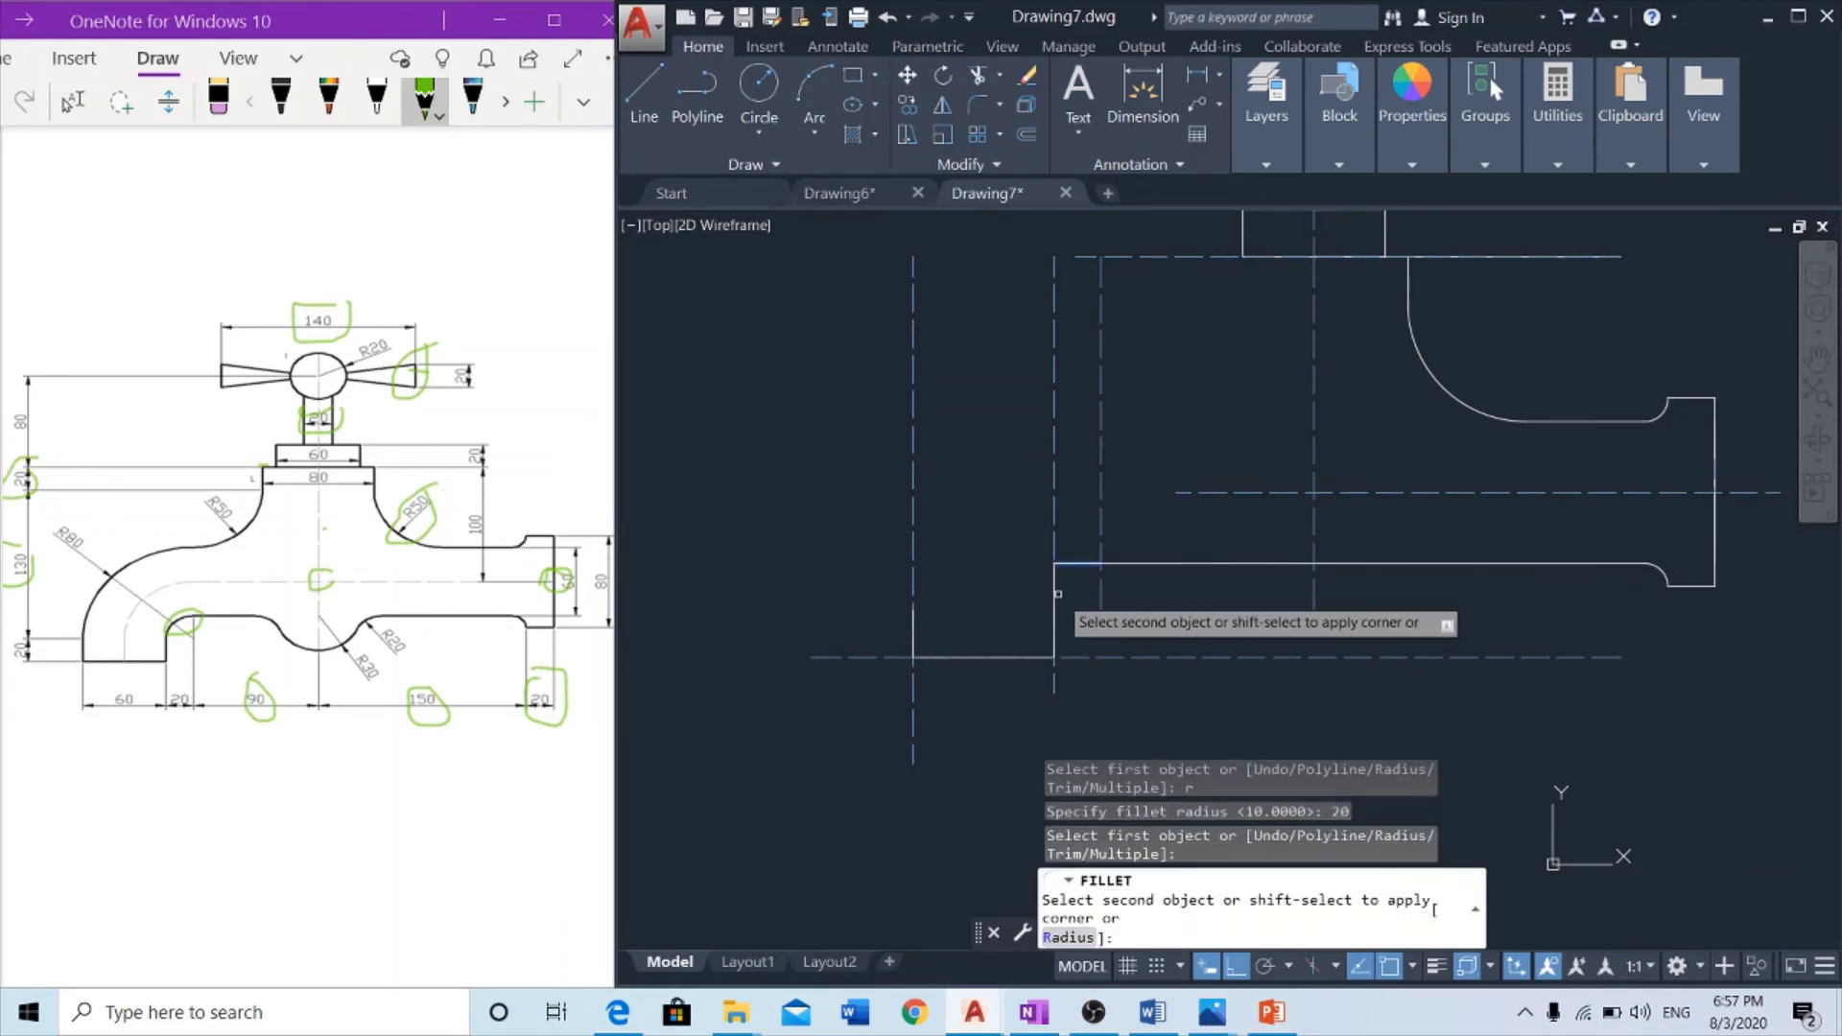
click(1084, 564)
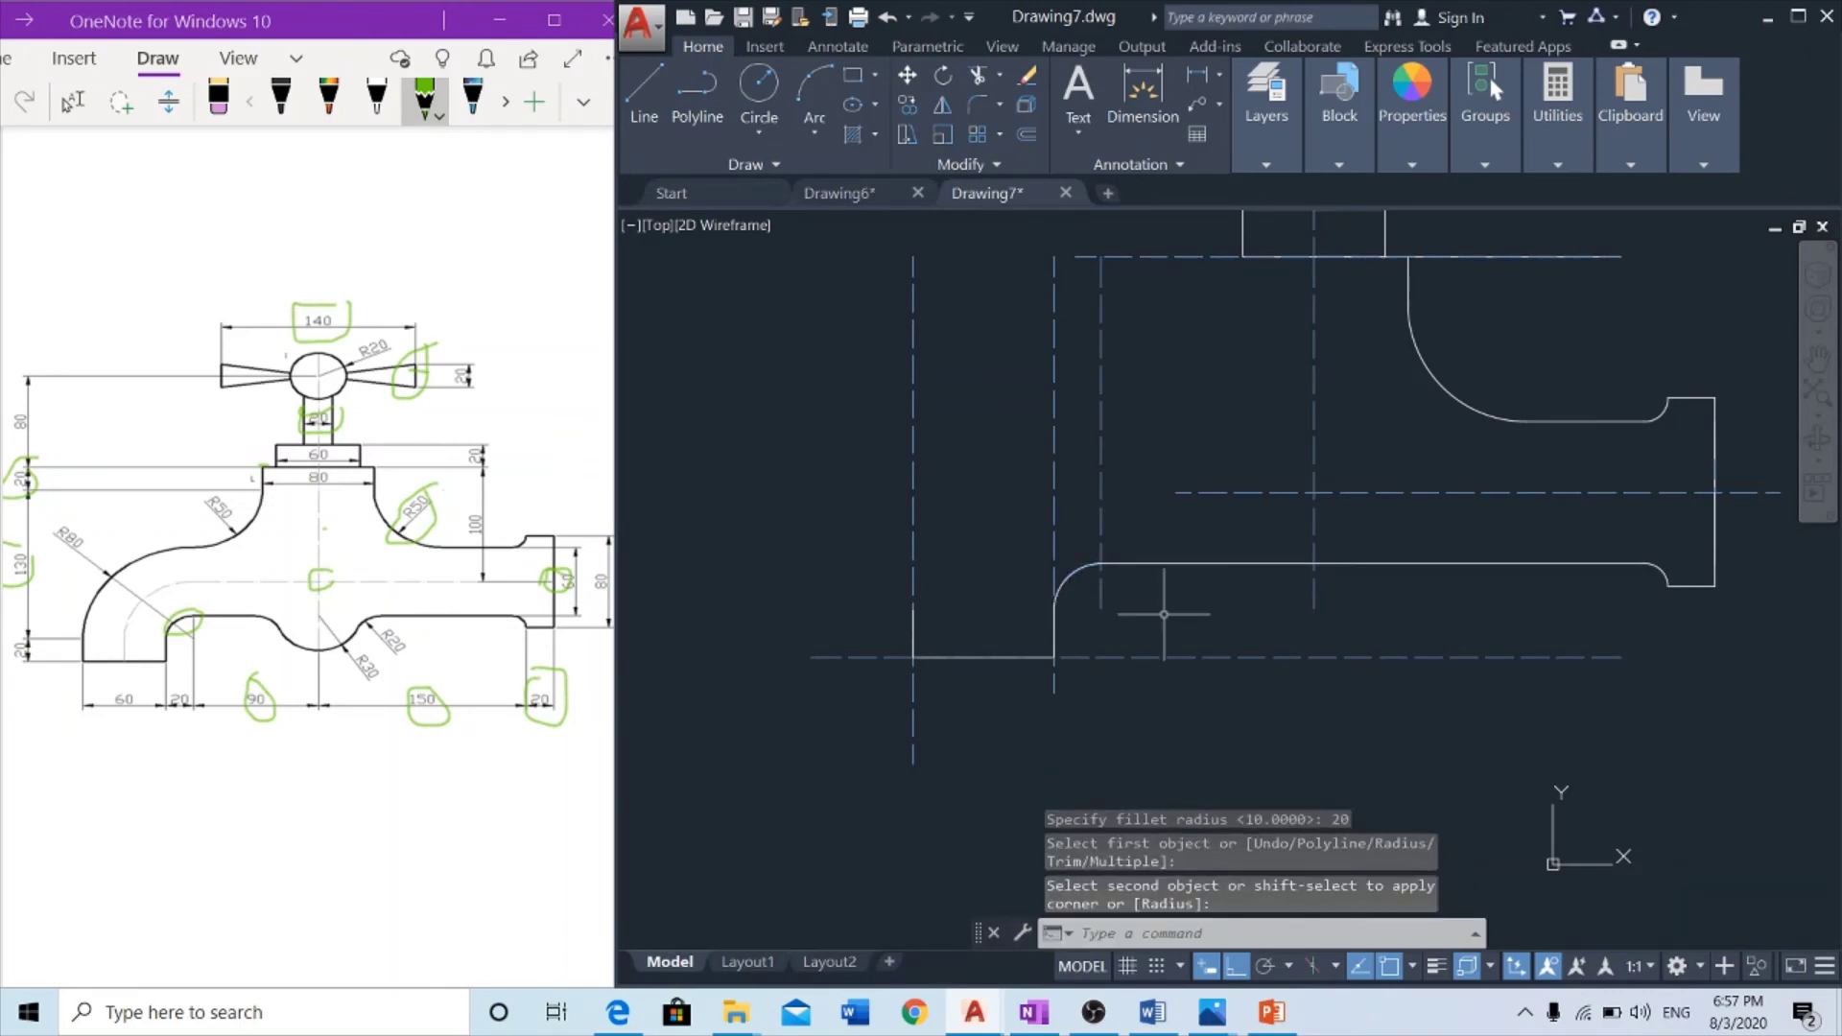
key(Escape)
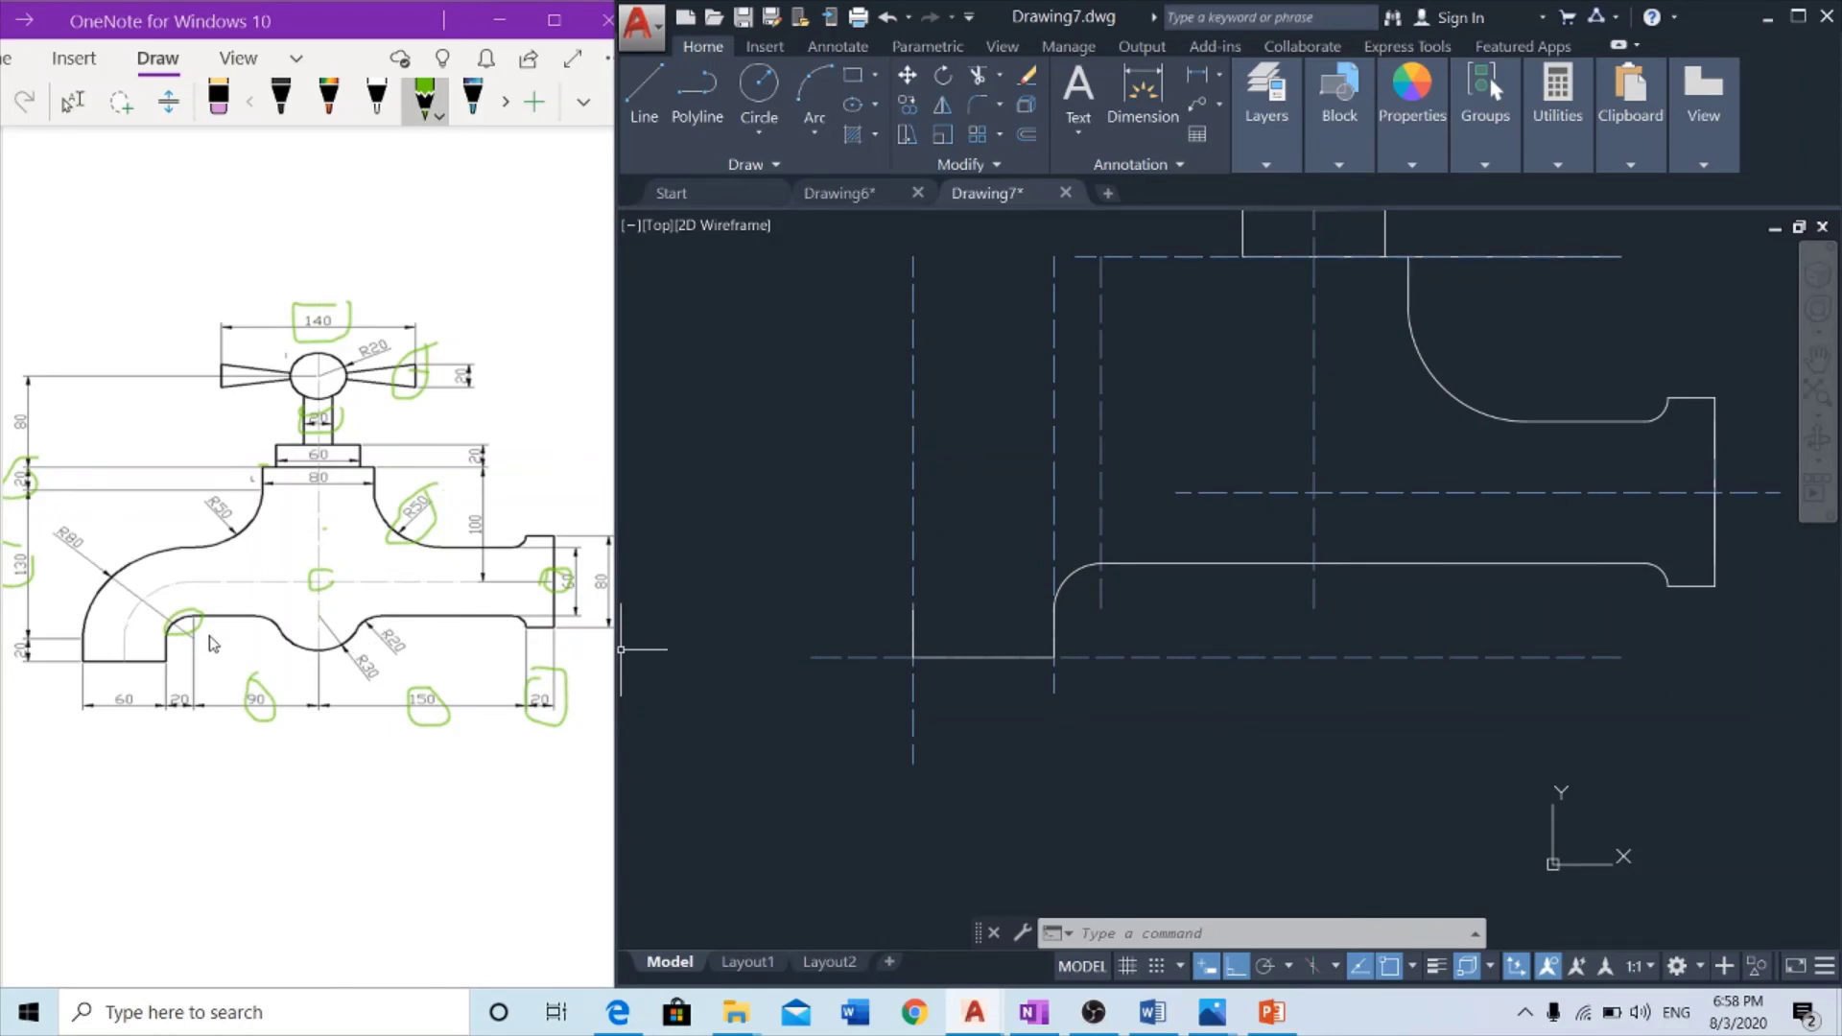
click(328, 608)
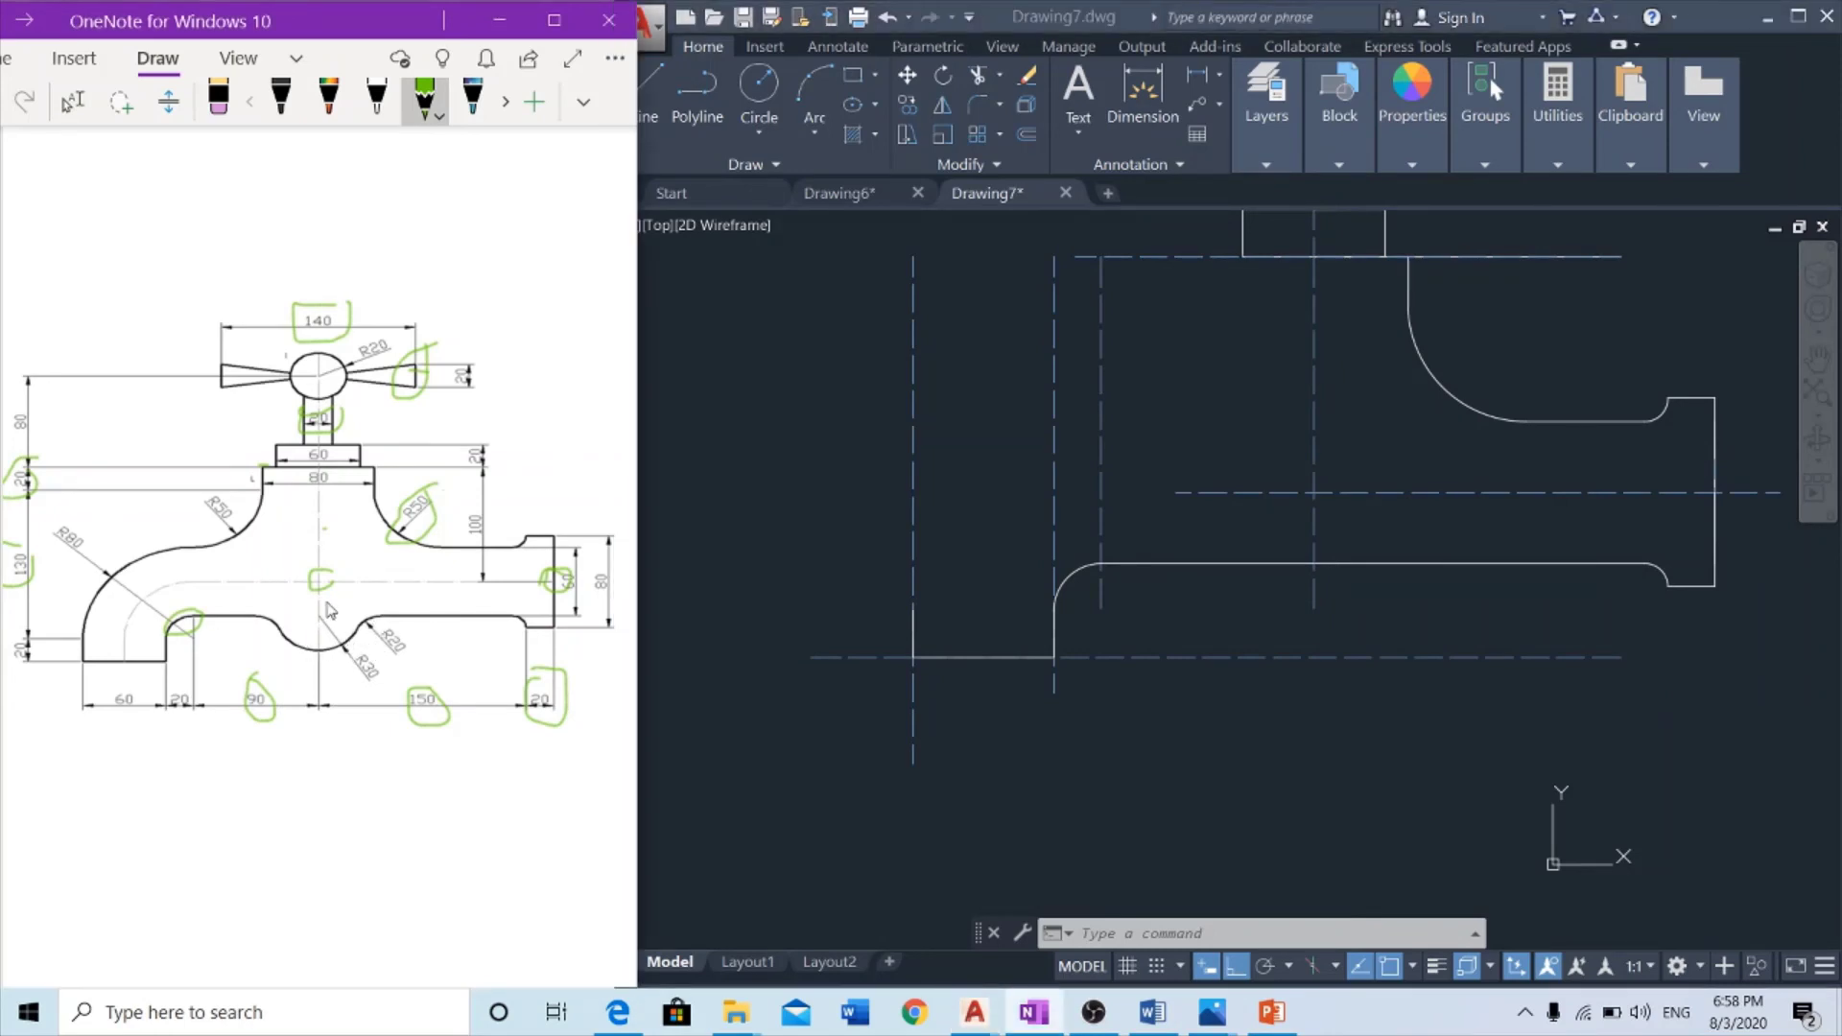
click(1372, 573)
Draw a radius-30 circle centred where the centreline meets the spout's lower line
click(1363, 566)
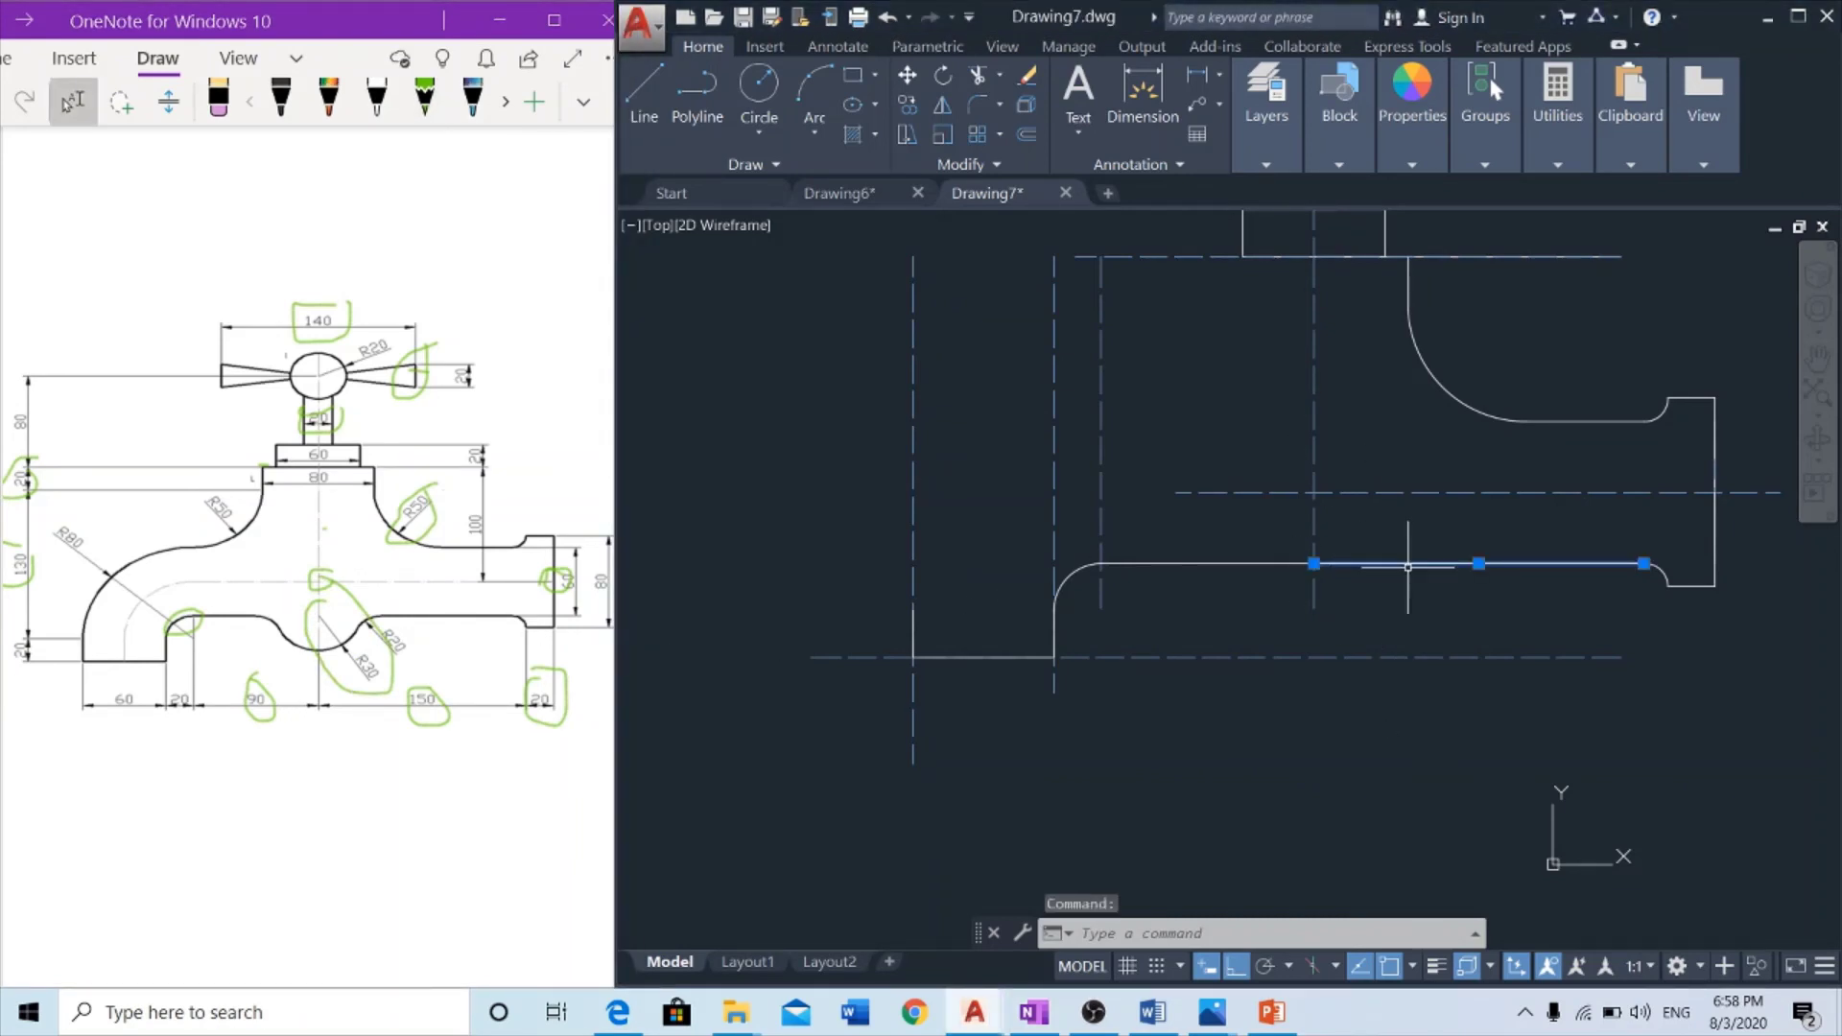
key(Escape)
key(Escape)
key(Return)
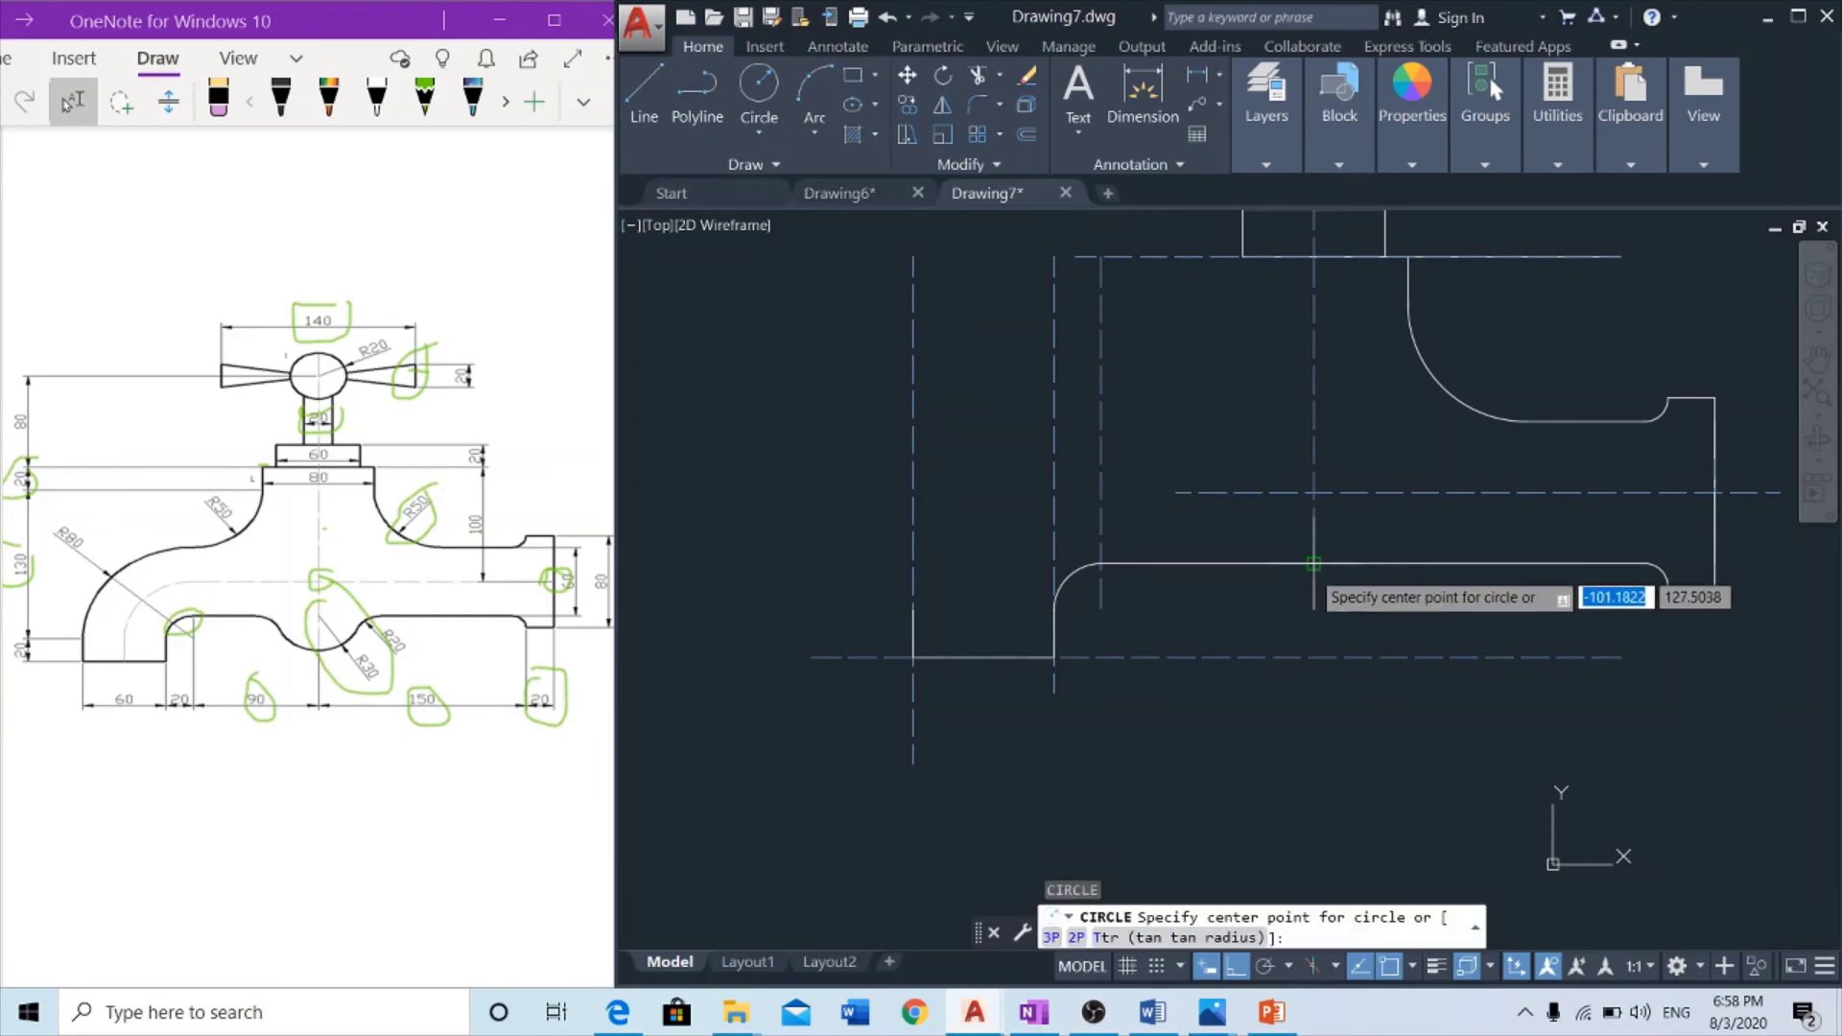
click(1313, 563)
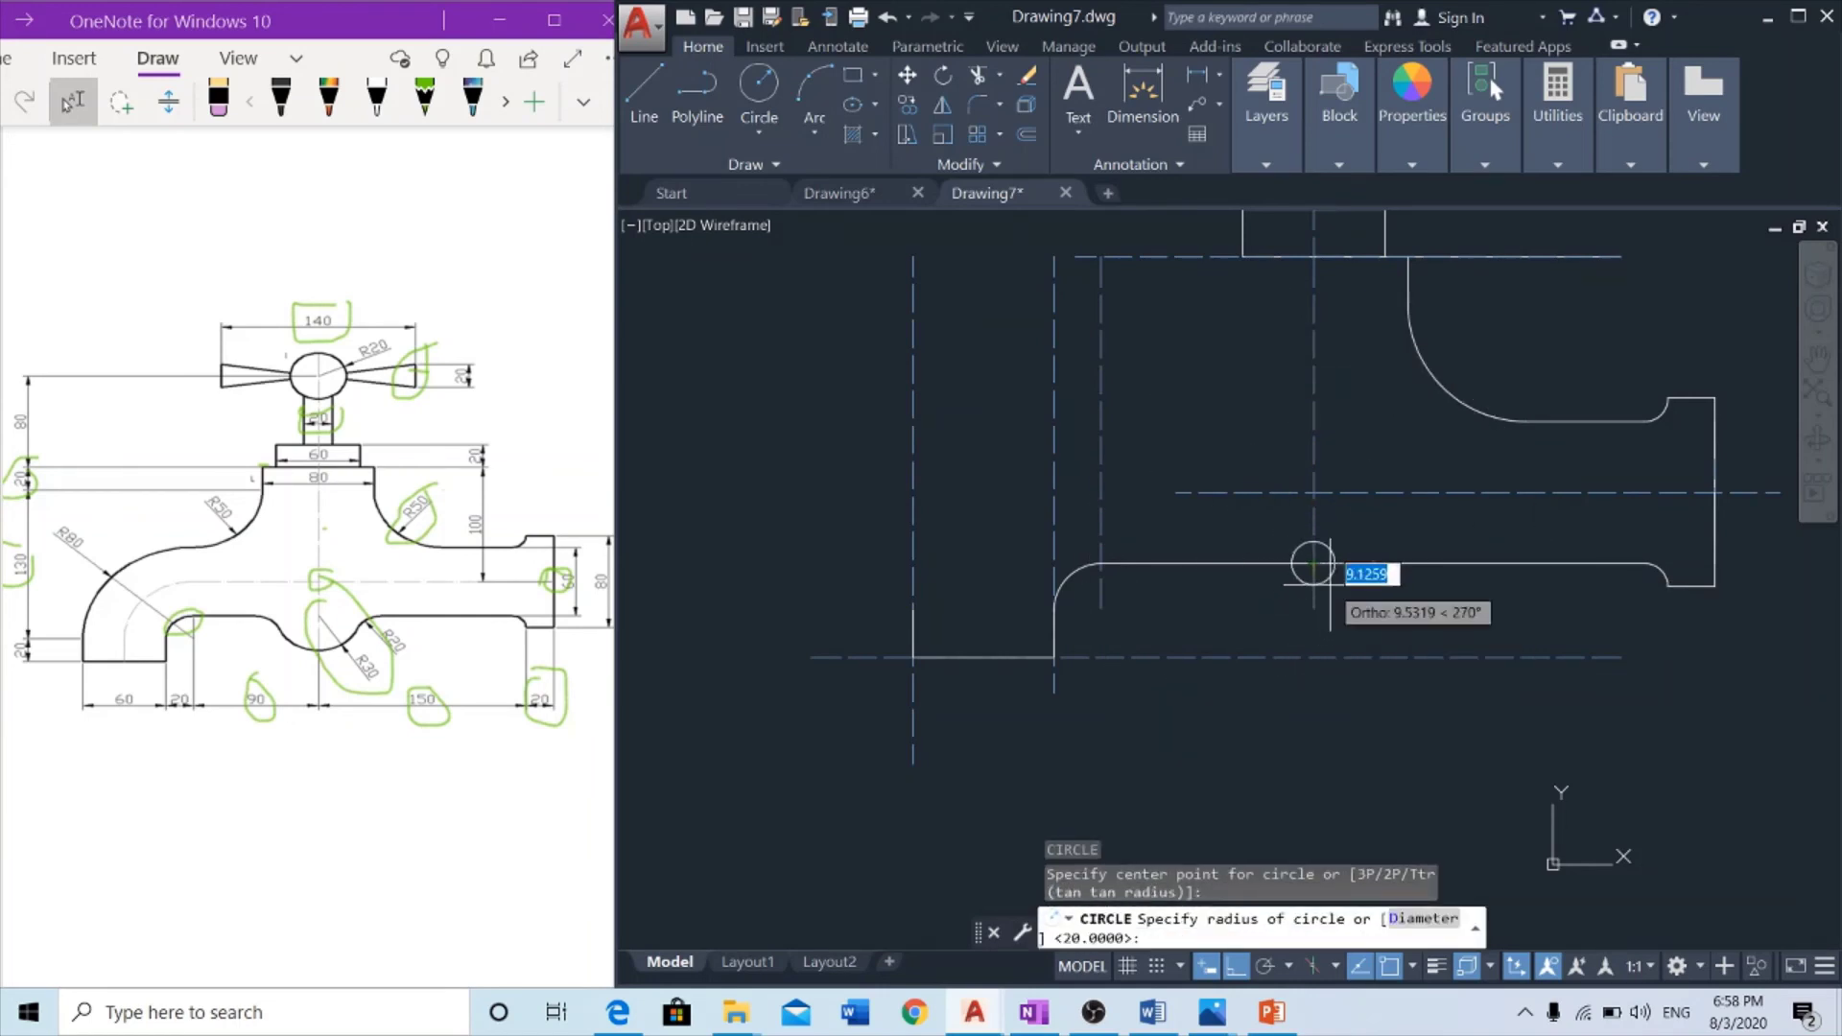
text(30)
key(Return)
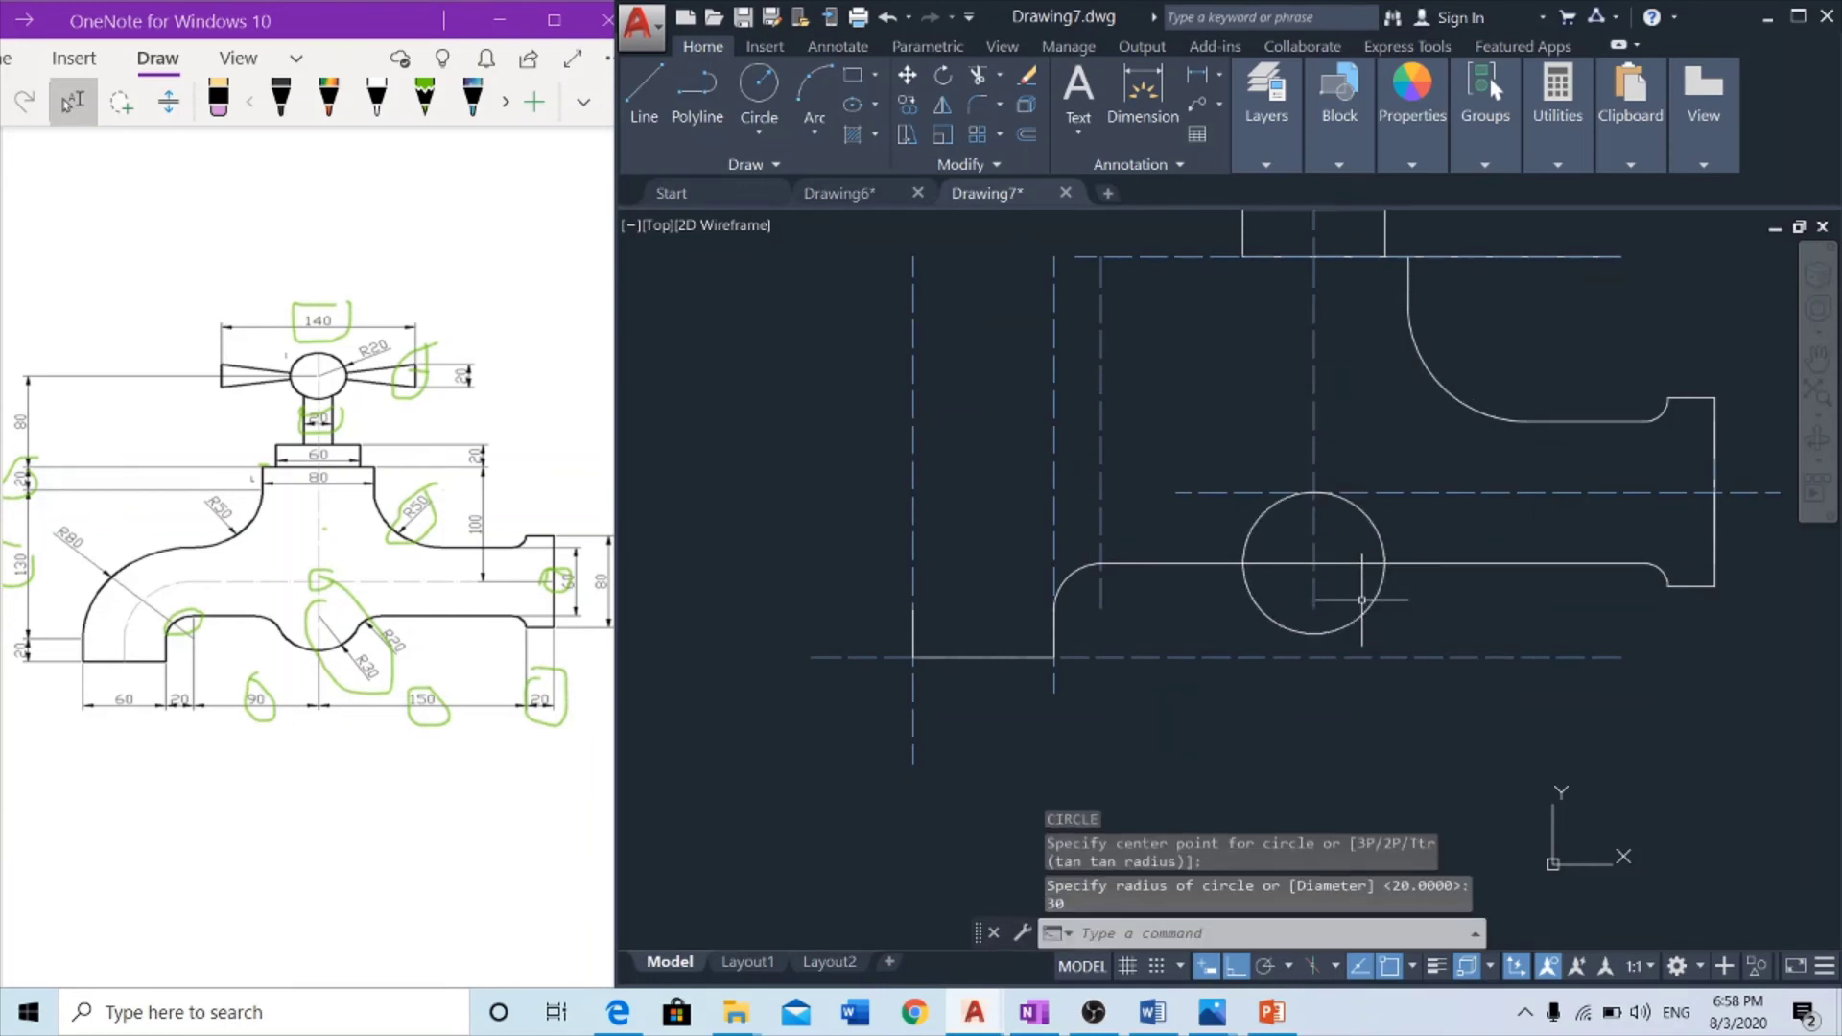
text(tr)
Trim away the circle's upper half and the spout line segment inside it
key(Return)
click(1418, 427)
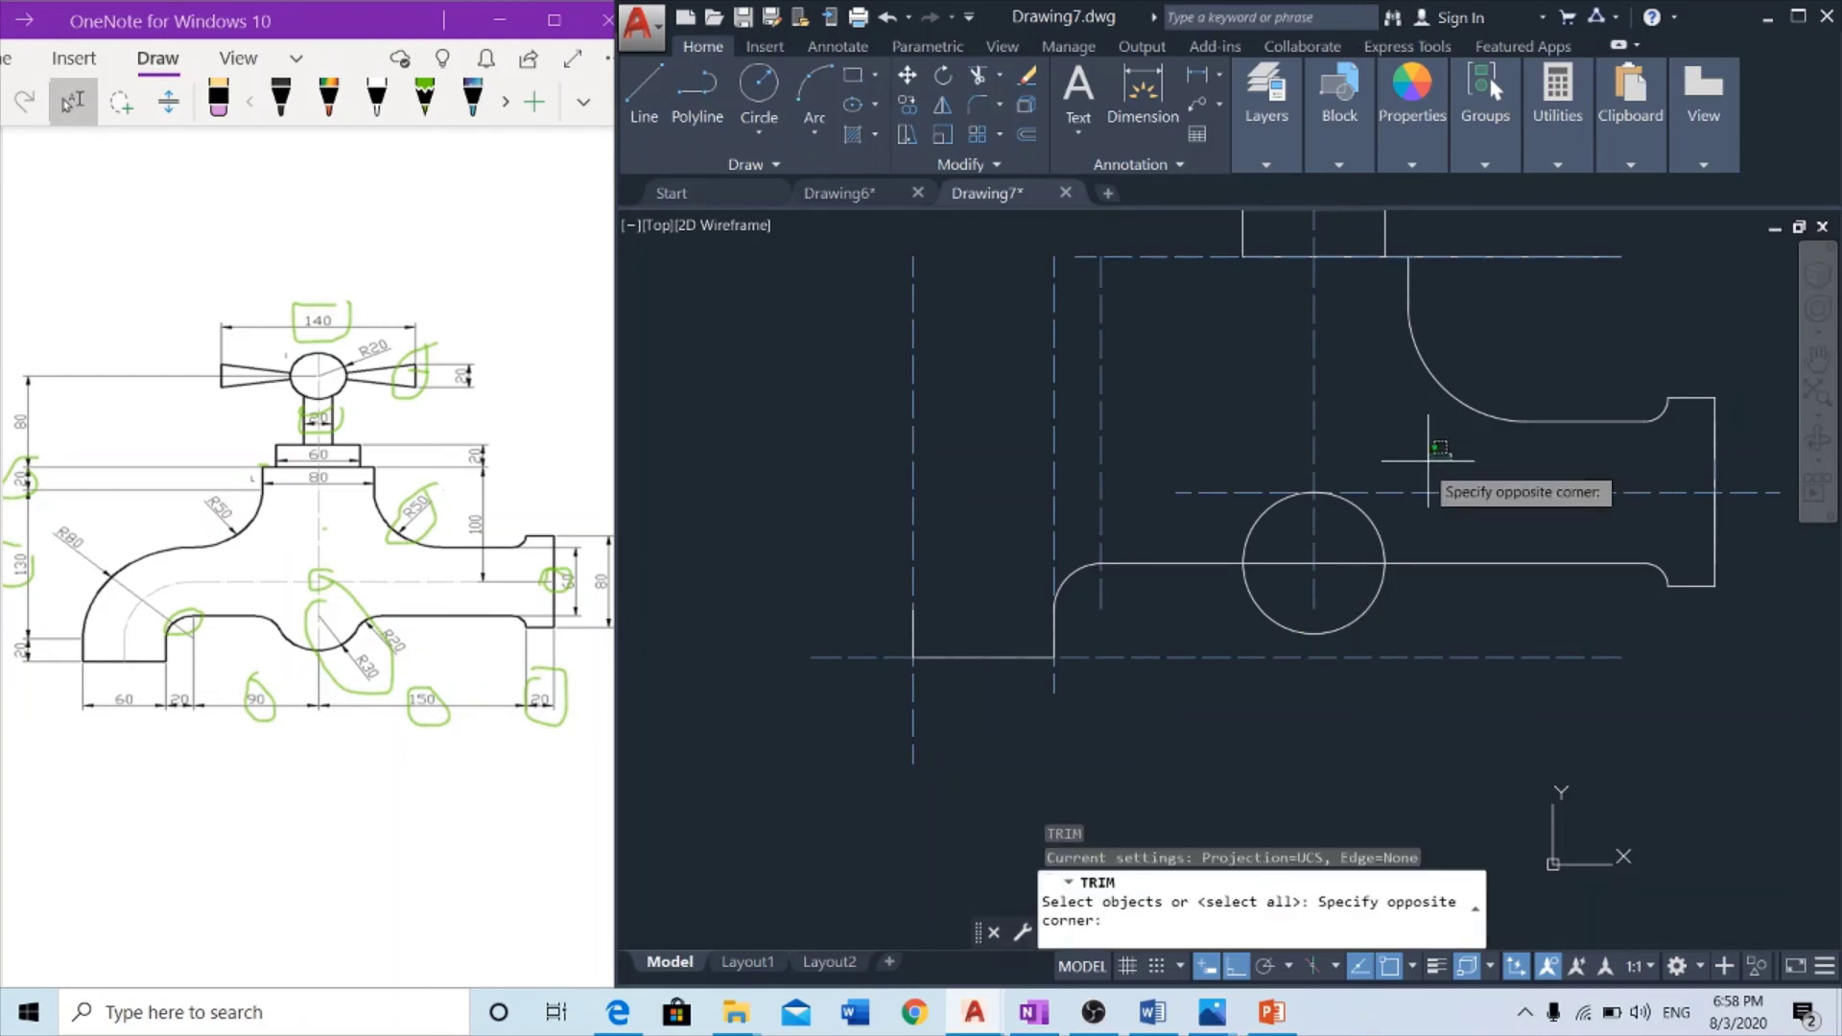
click(1171, 608)
key(Return)
click(1359, 508)
click(1371, 540)
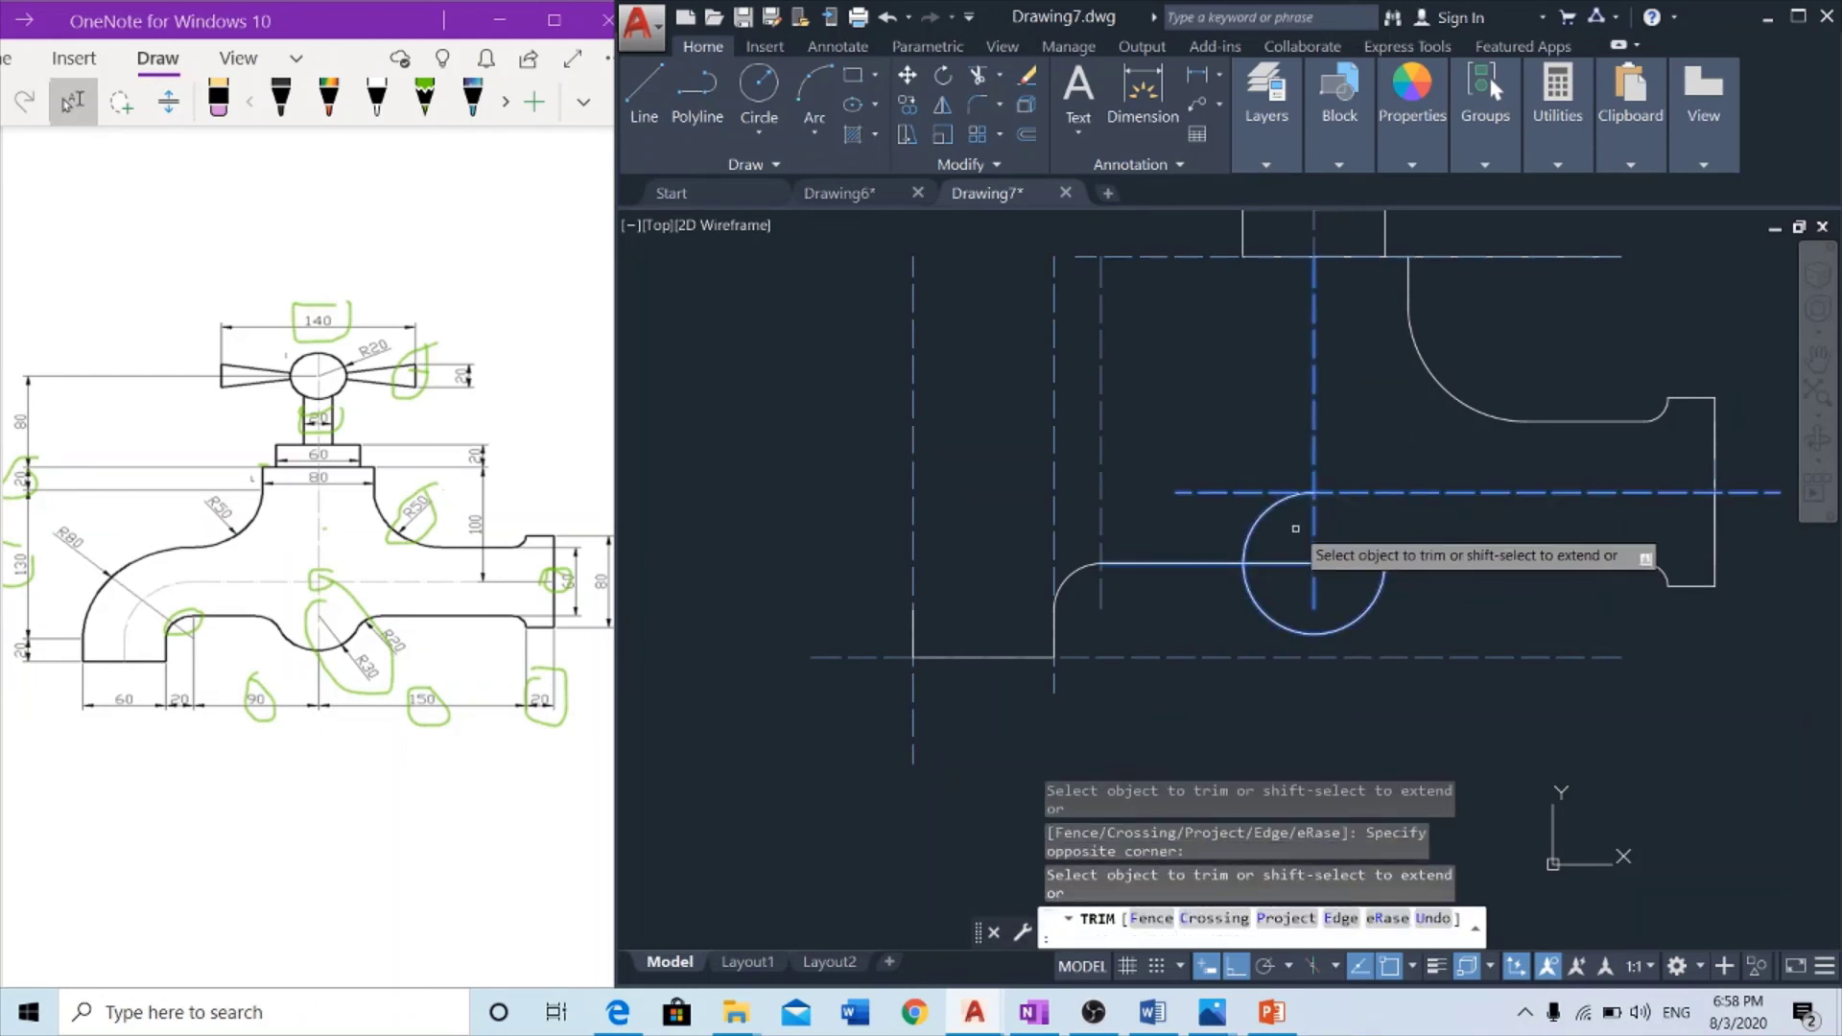
click(1354, 563)
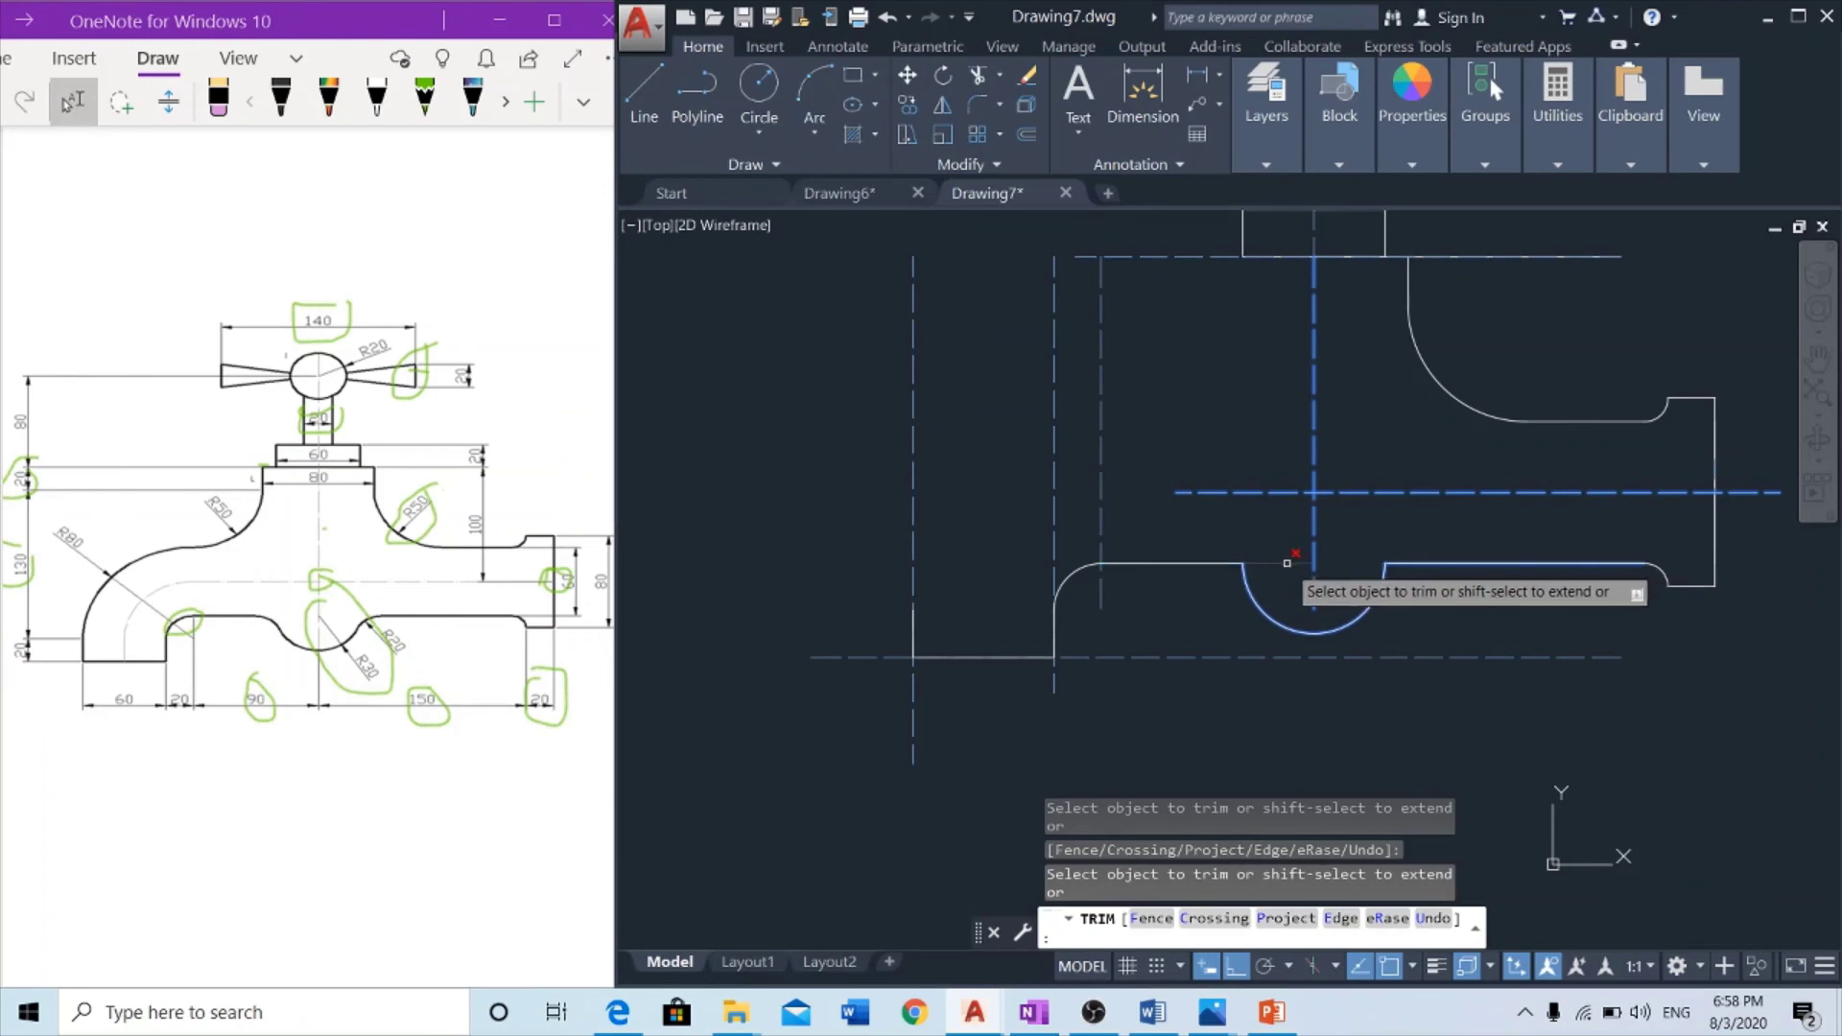
key(Escape)
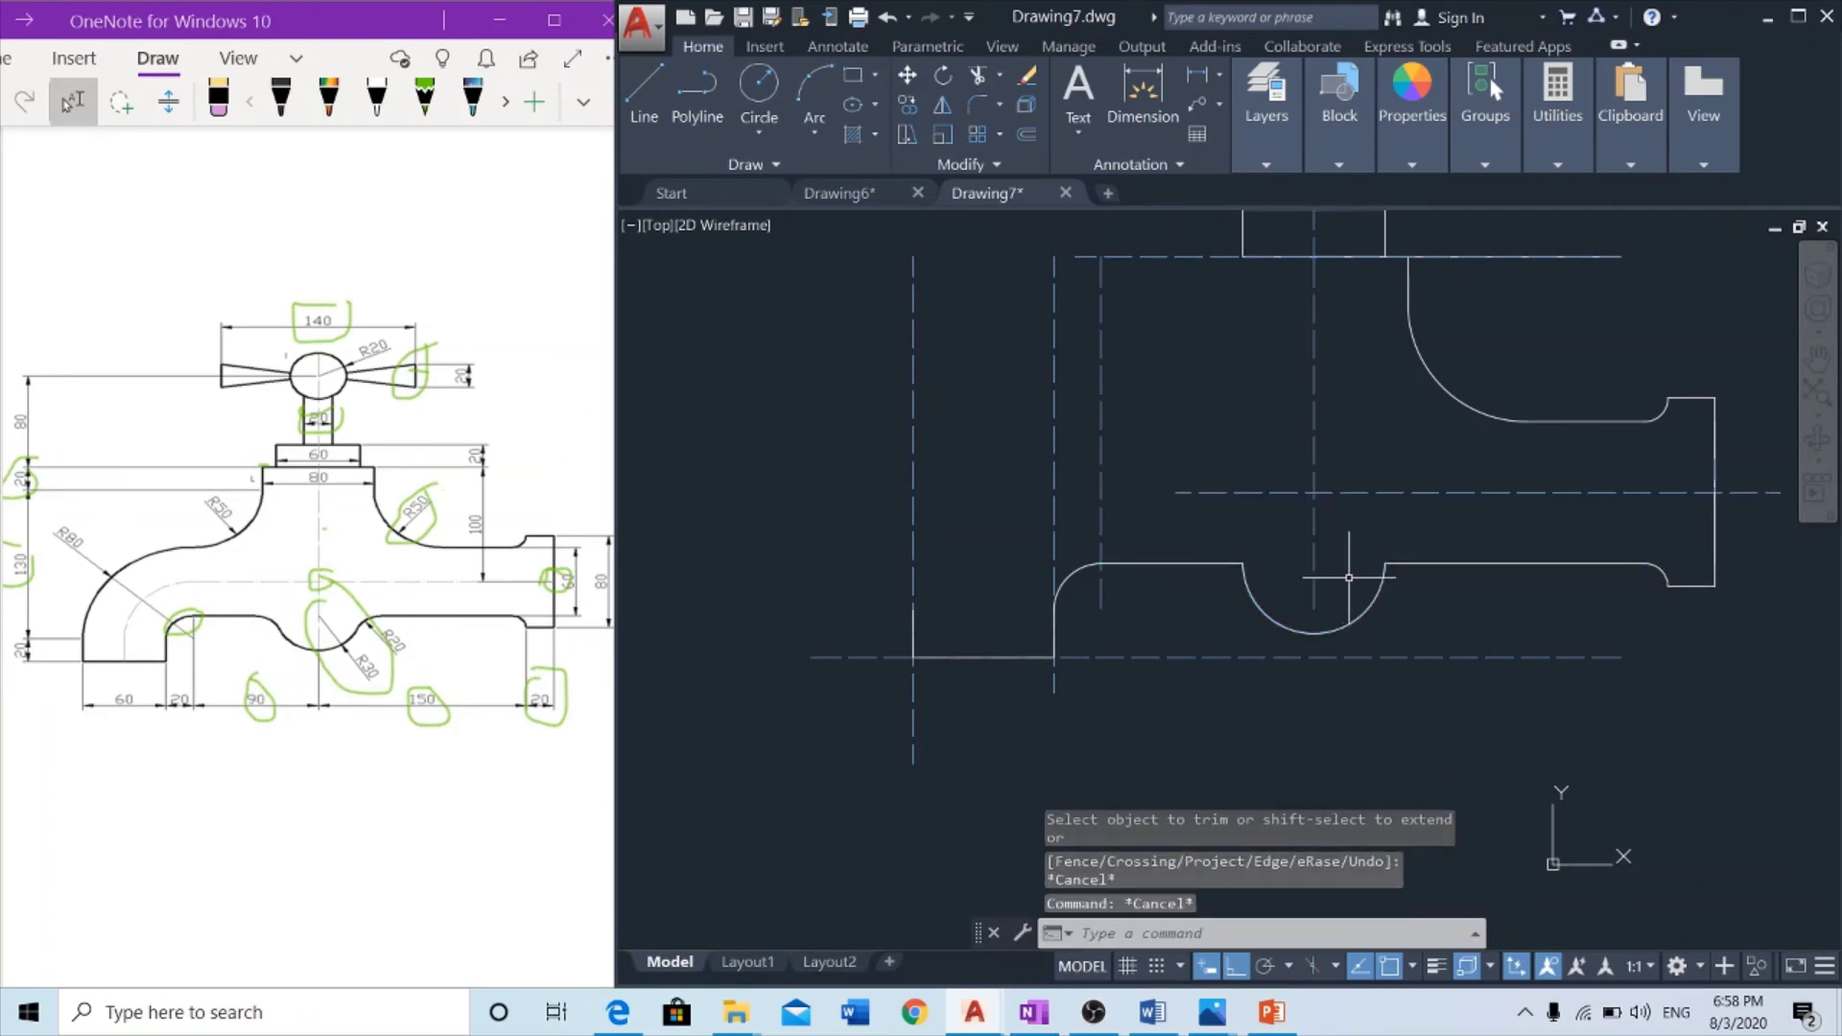
Draw a radius-80 circle centred on the dashed vertical guide's endpoint
middle_drag(1097, 552, 1127, 655)
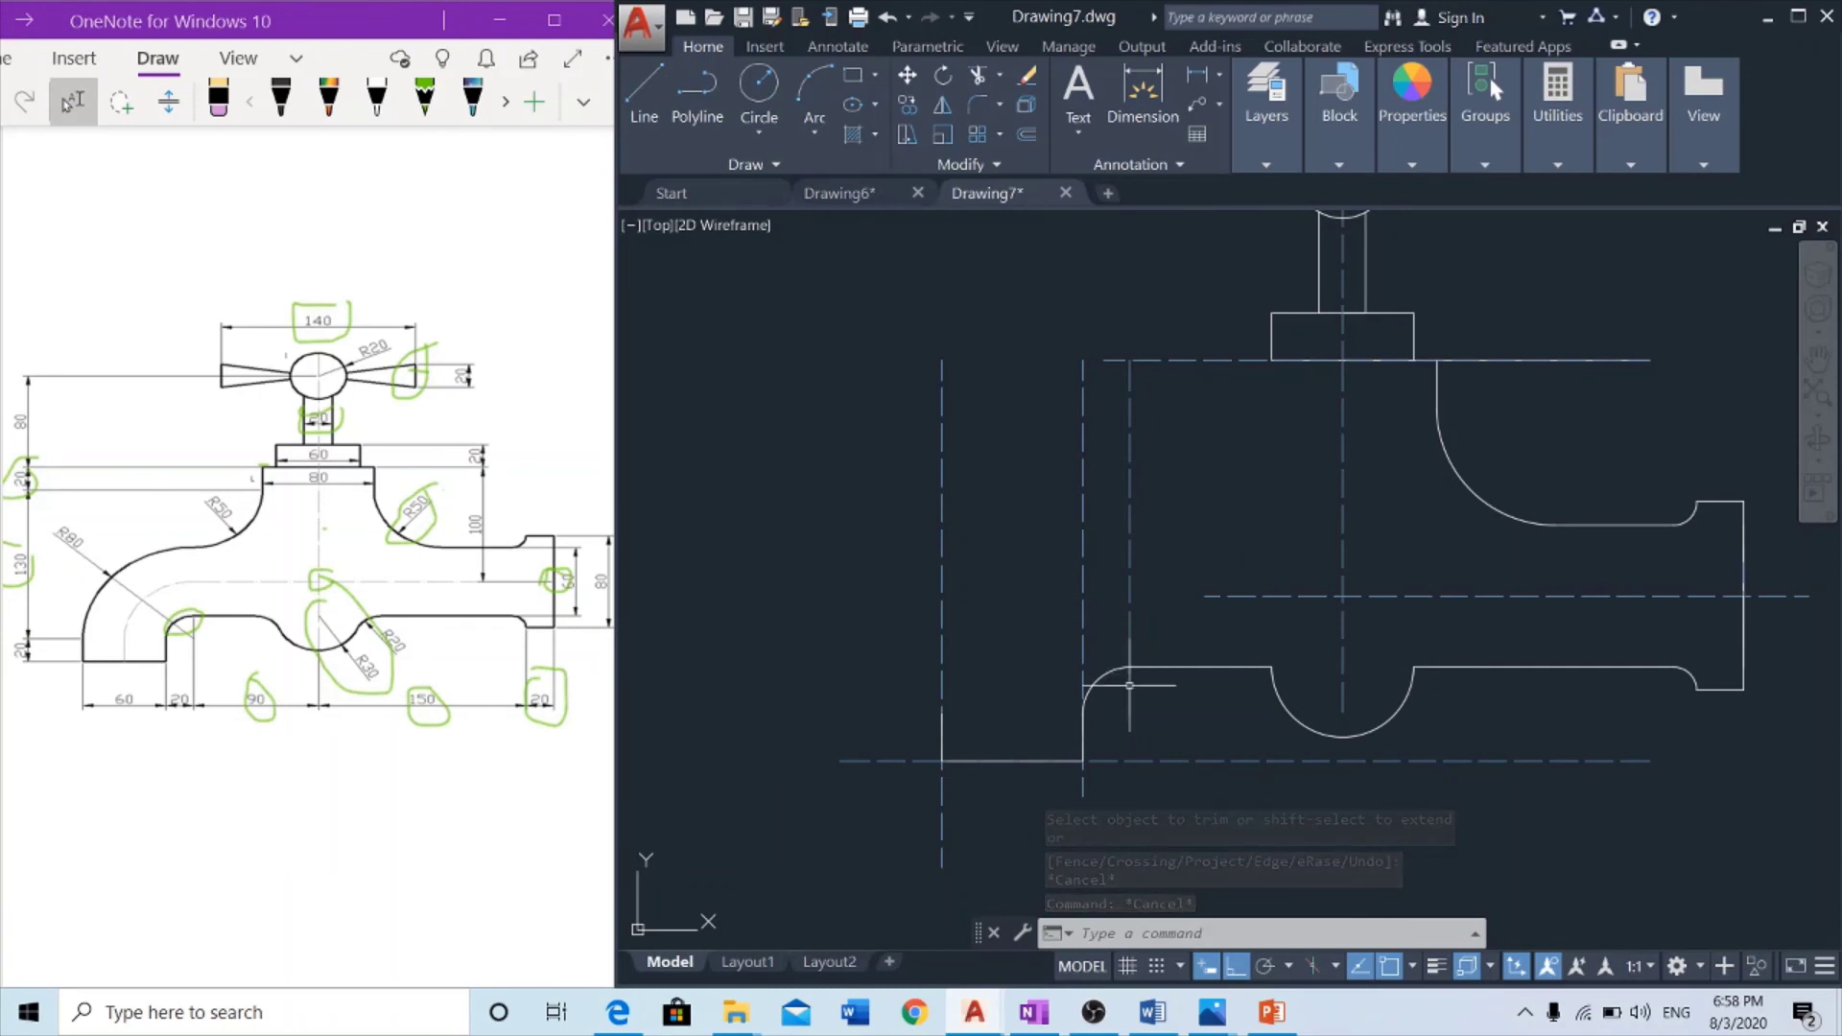
click(1103, 658)
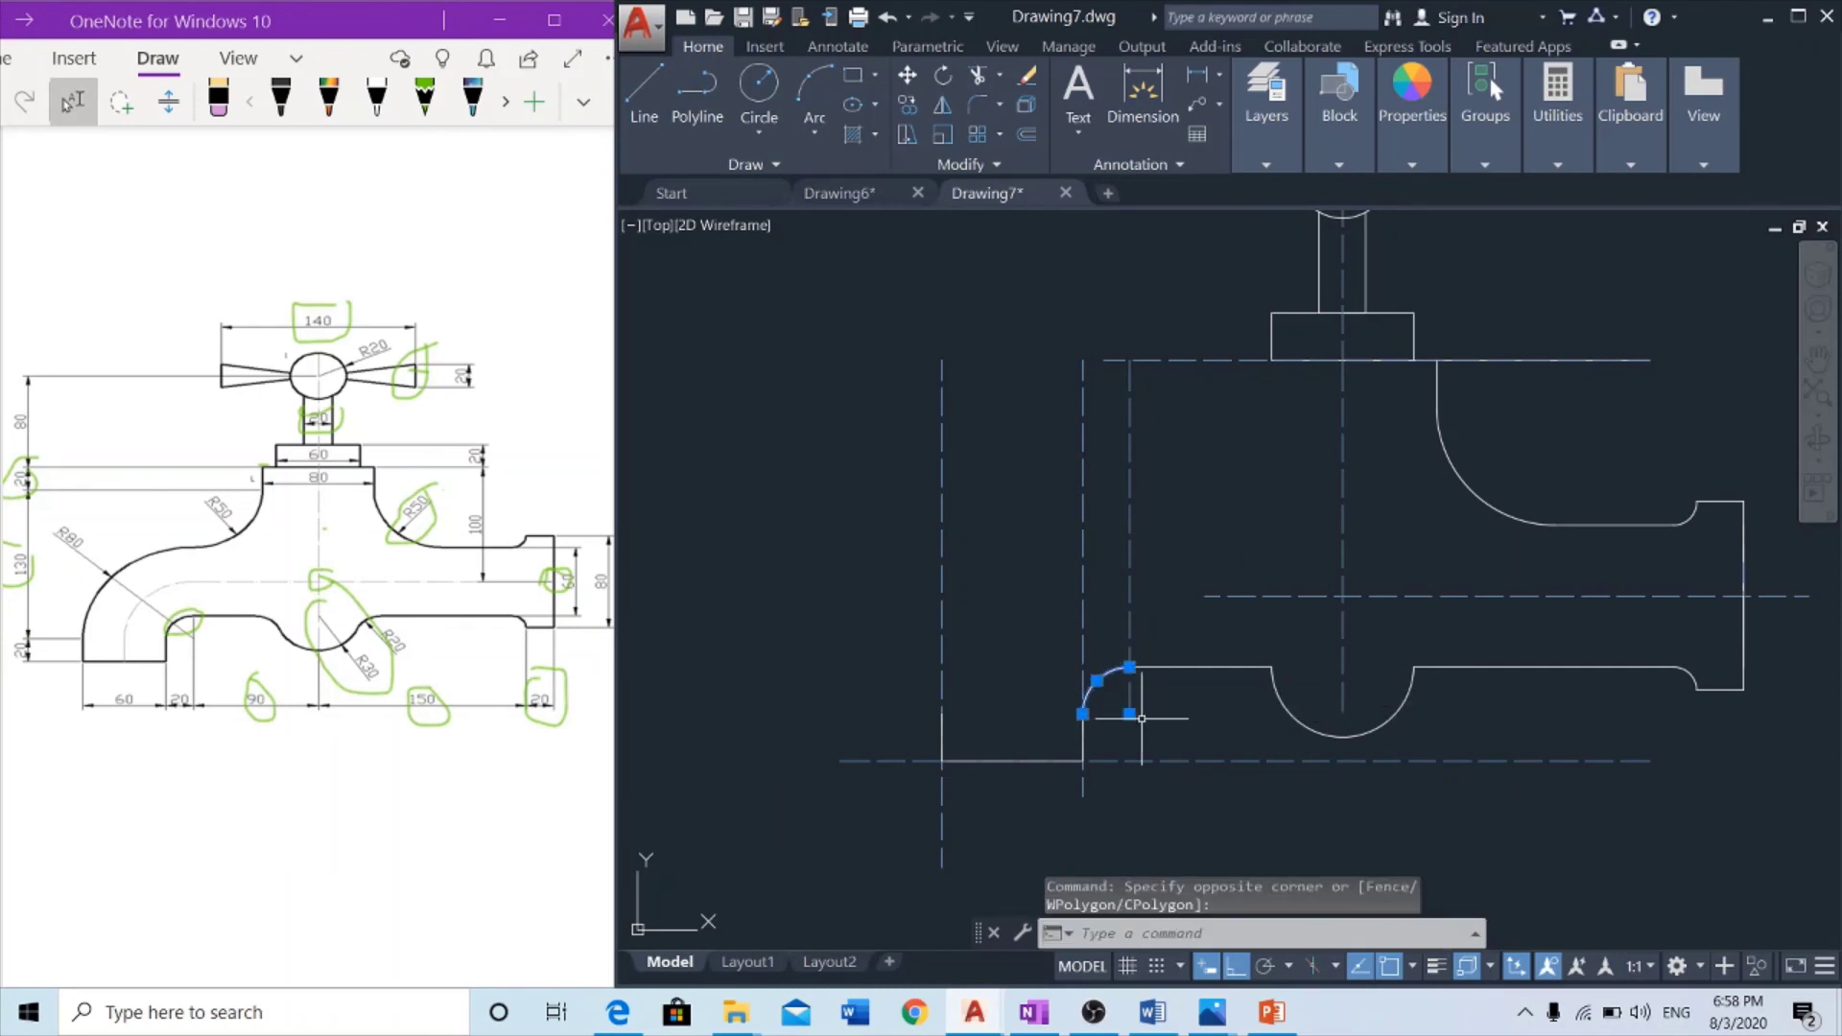
text(c)
key(Return)
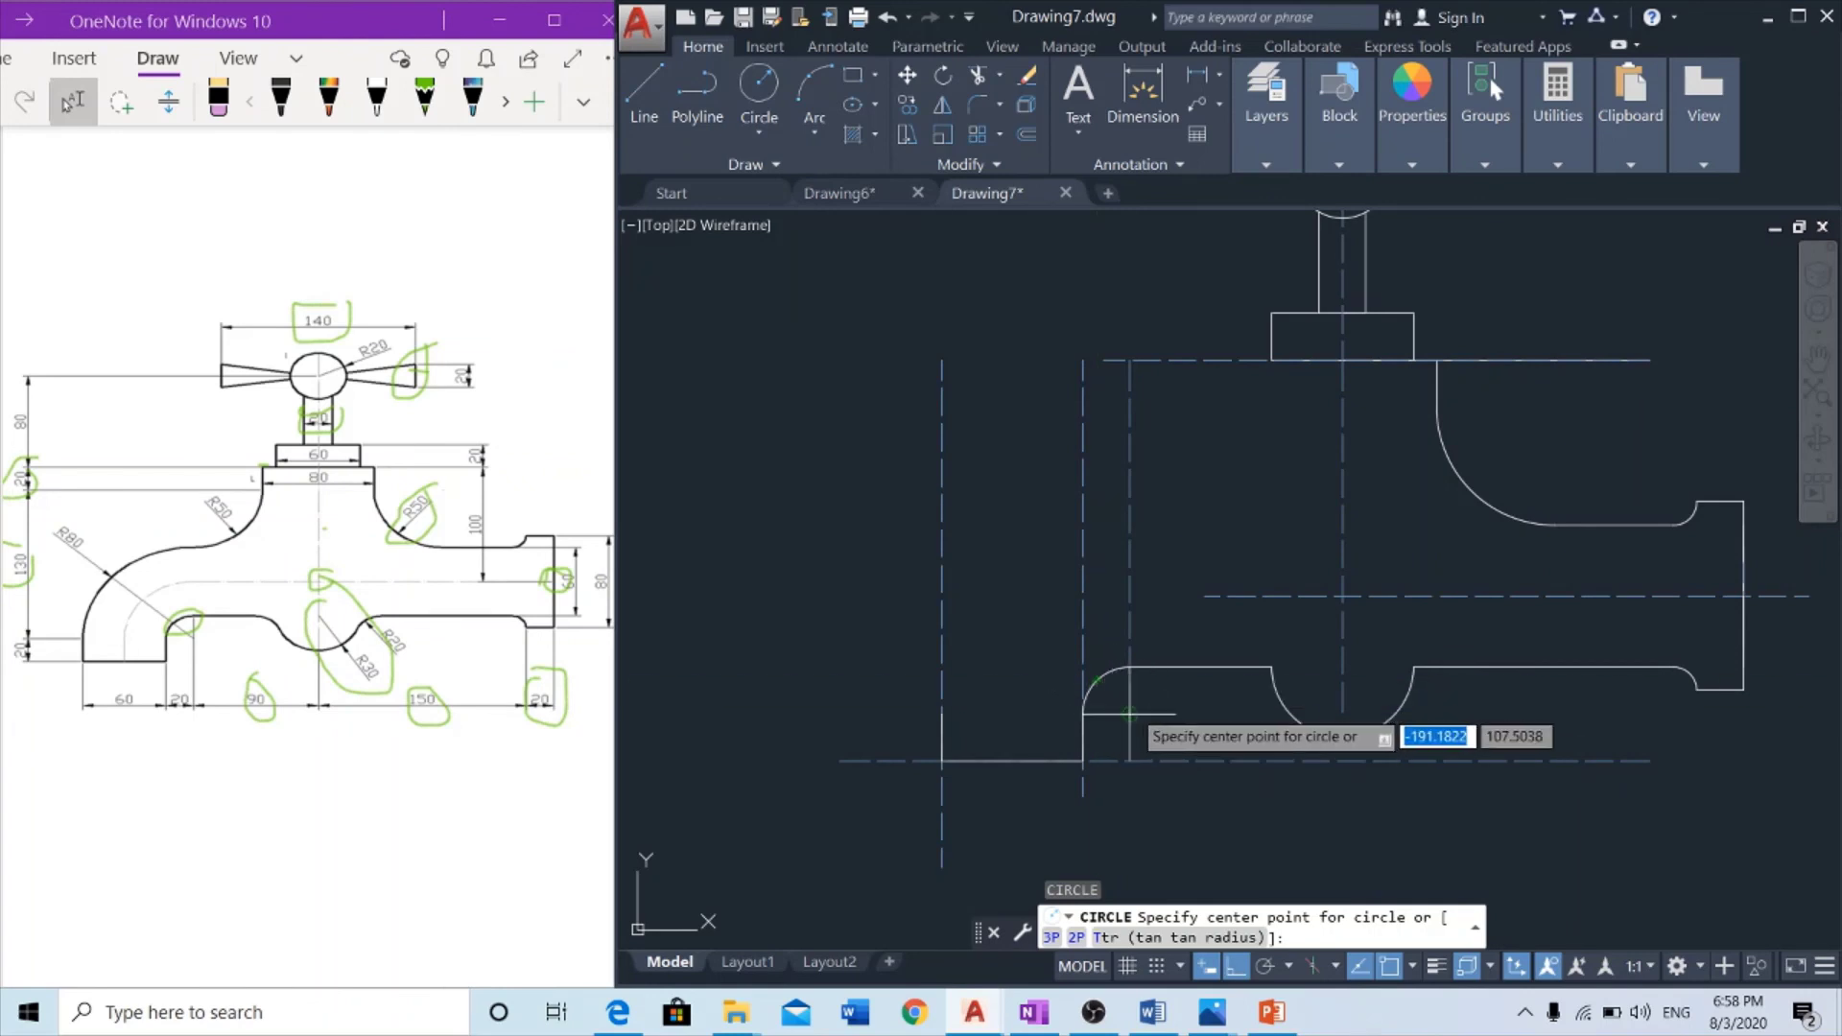
scroll(1132, 710, up, 5)
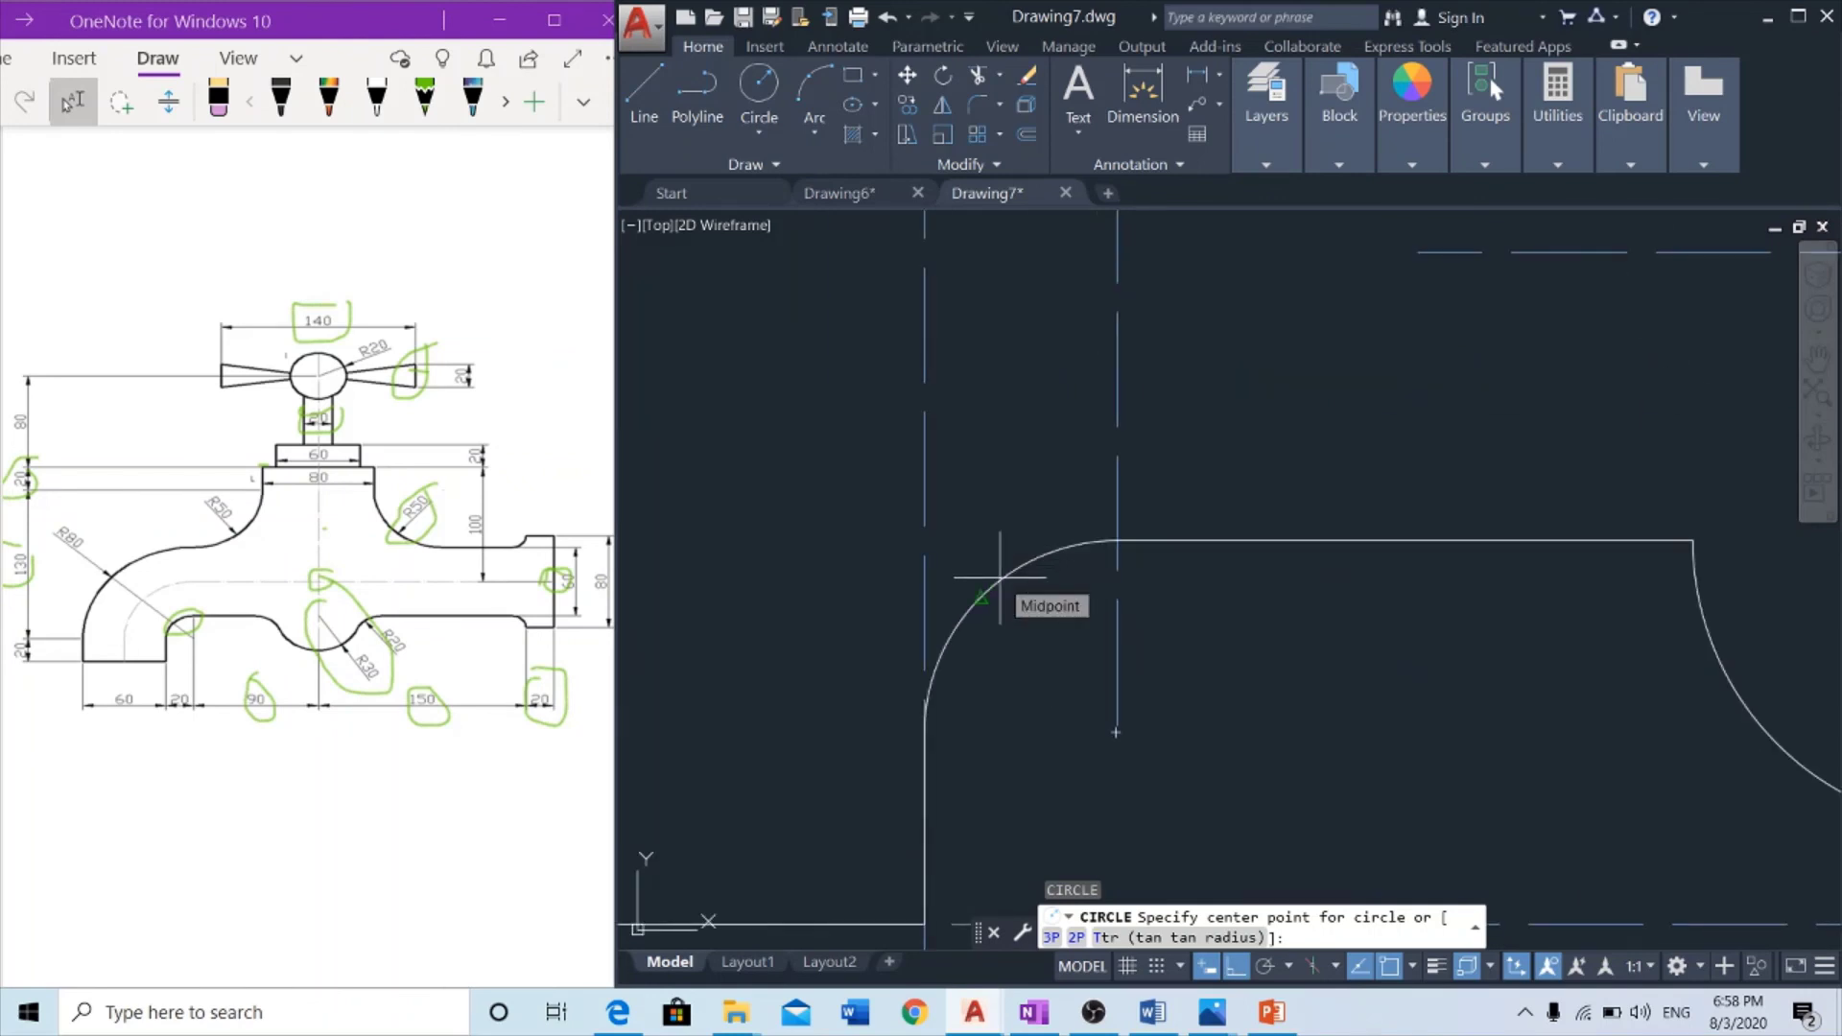
click(1116, 732)
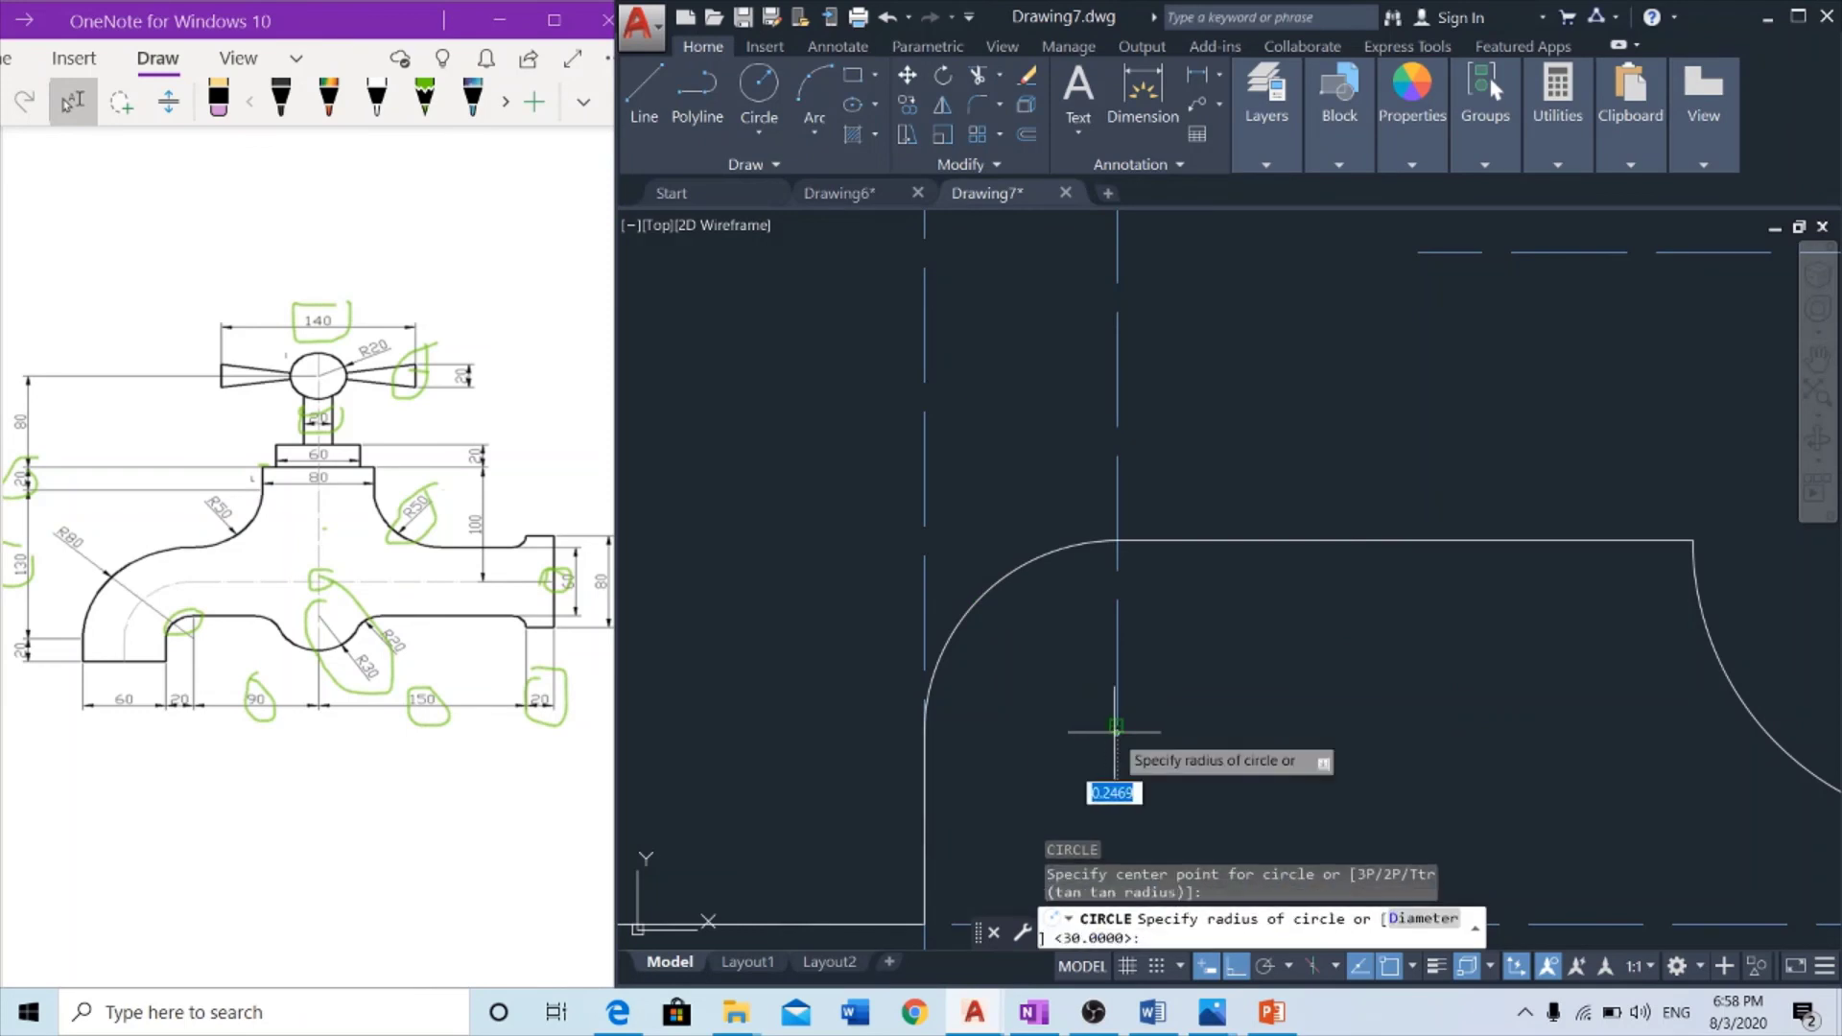
scroll(1116, 732, down, 2)
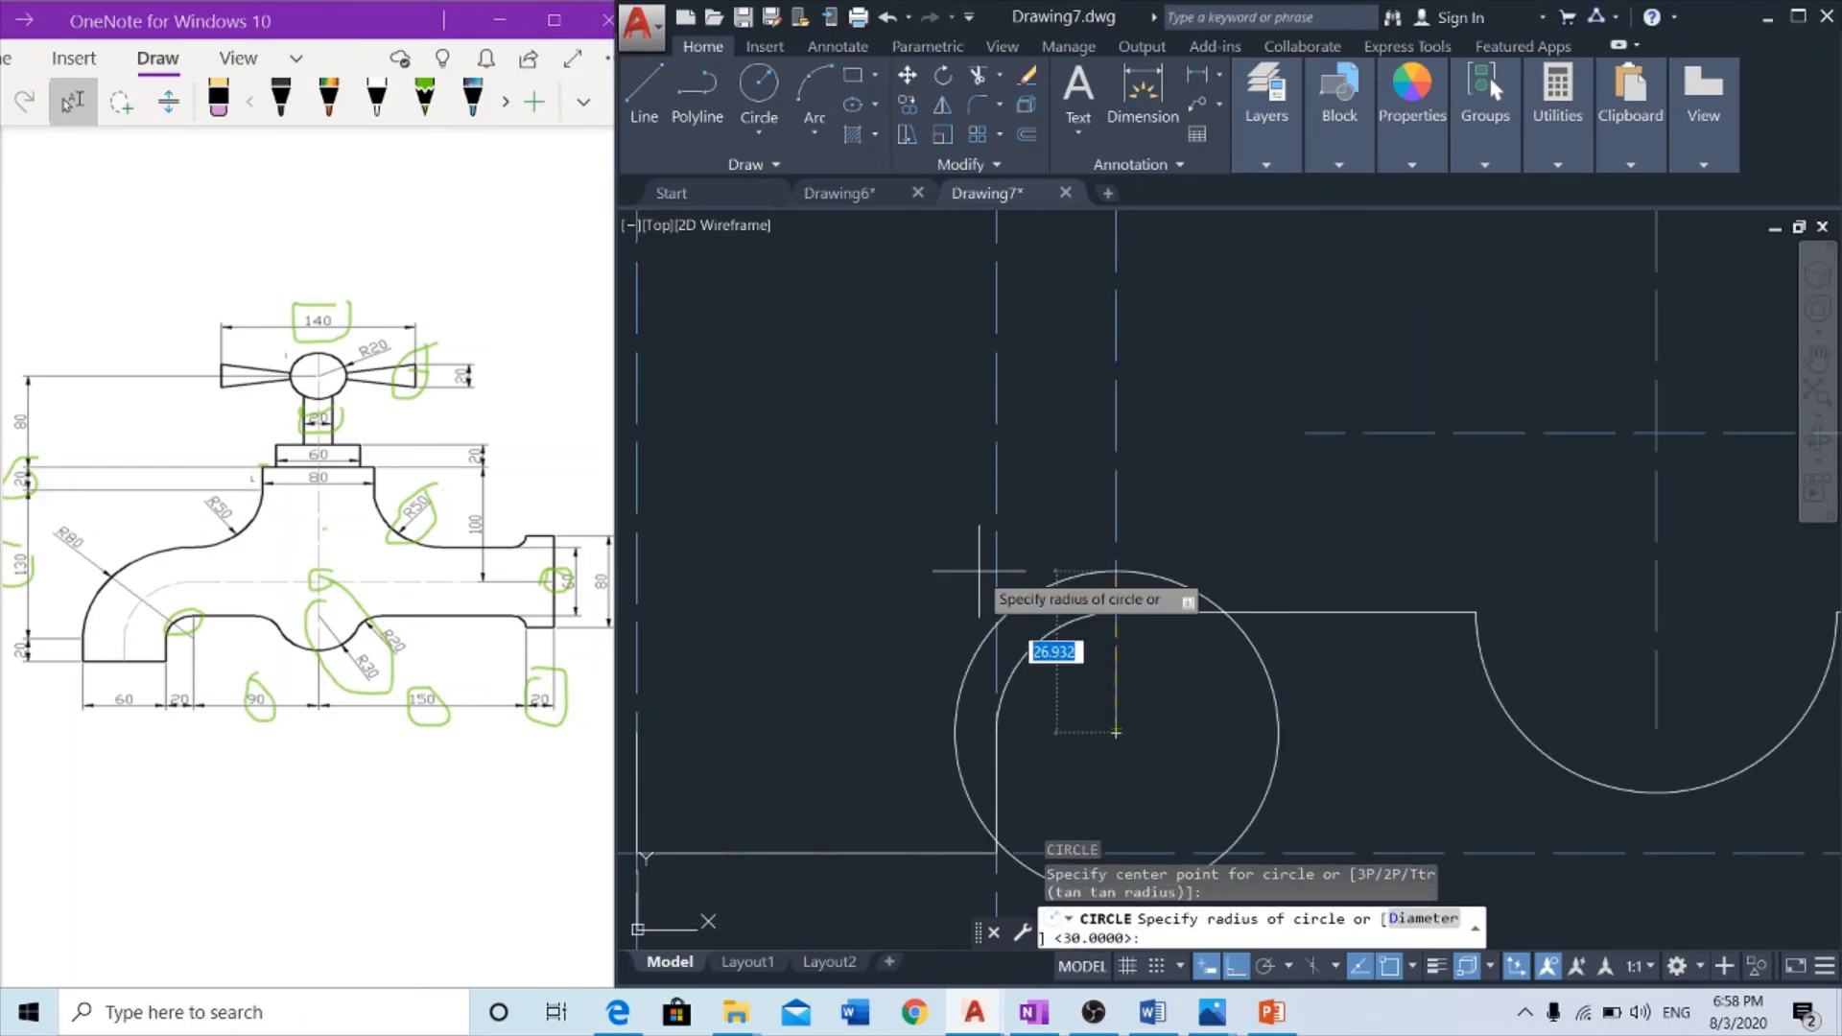
key(Return)
scroll(1008, 567, down, 3)
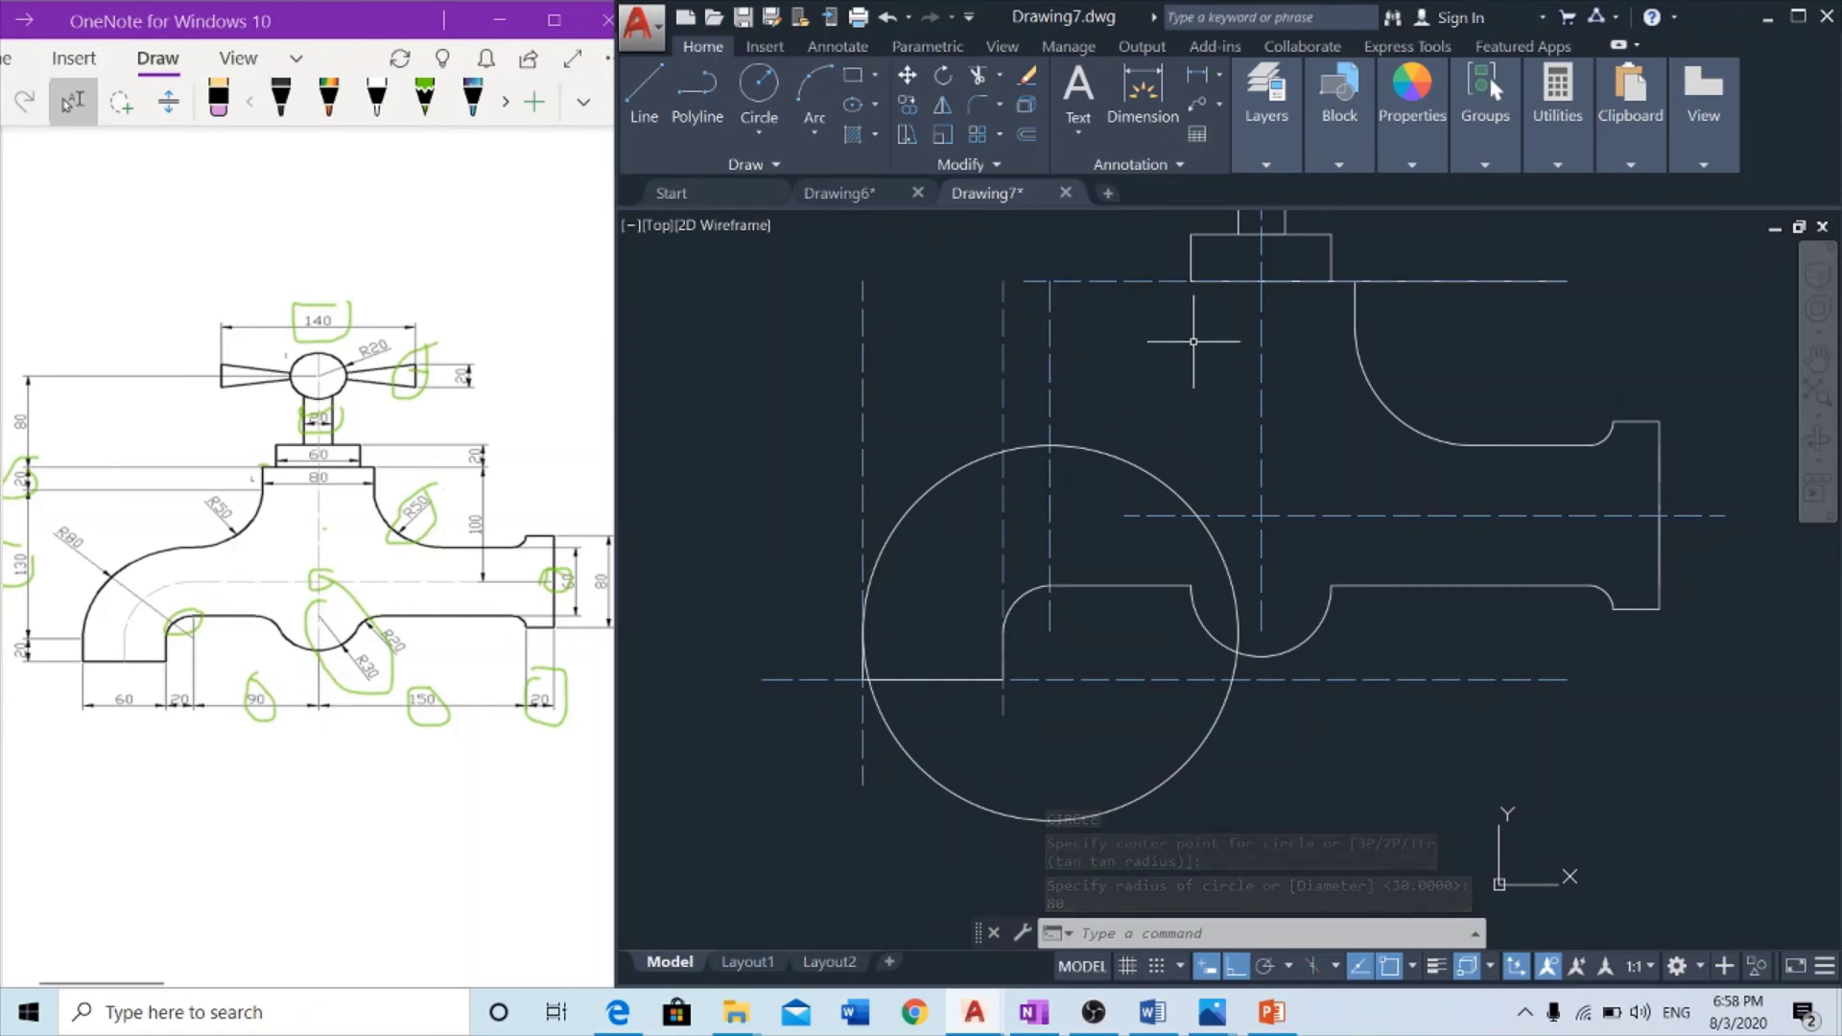
Mirror the short vertical line about the stem centre line, keeping the original
key(Return)
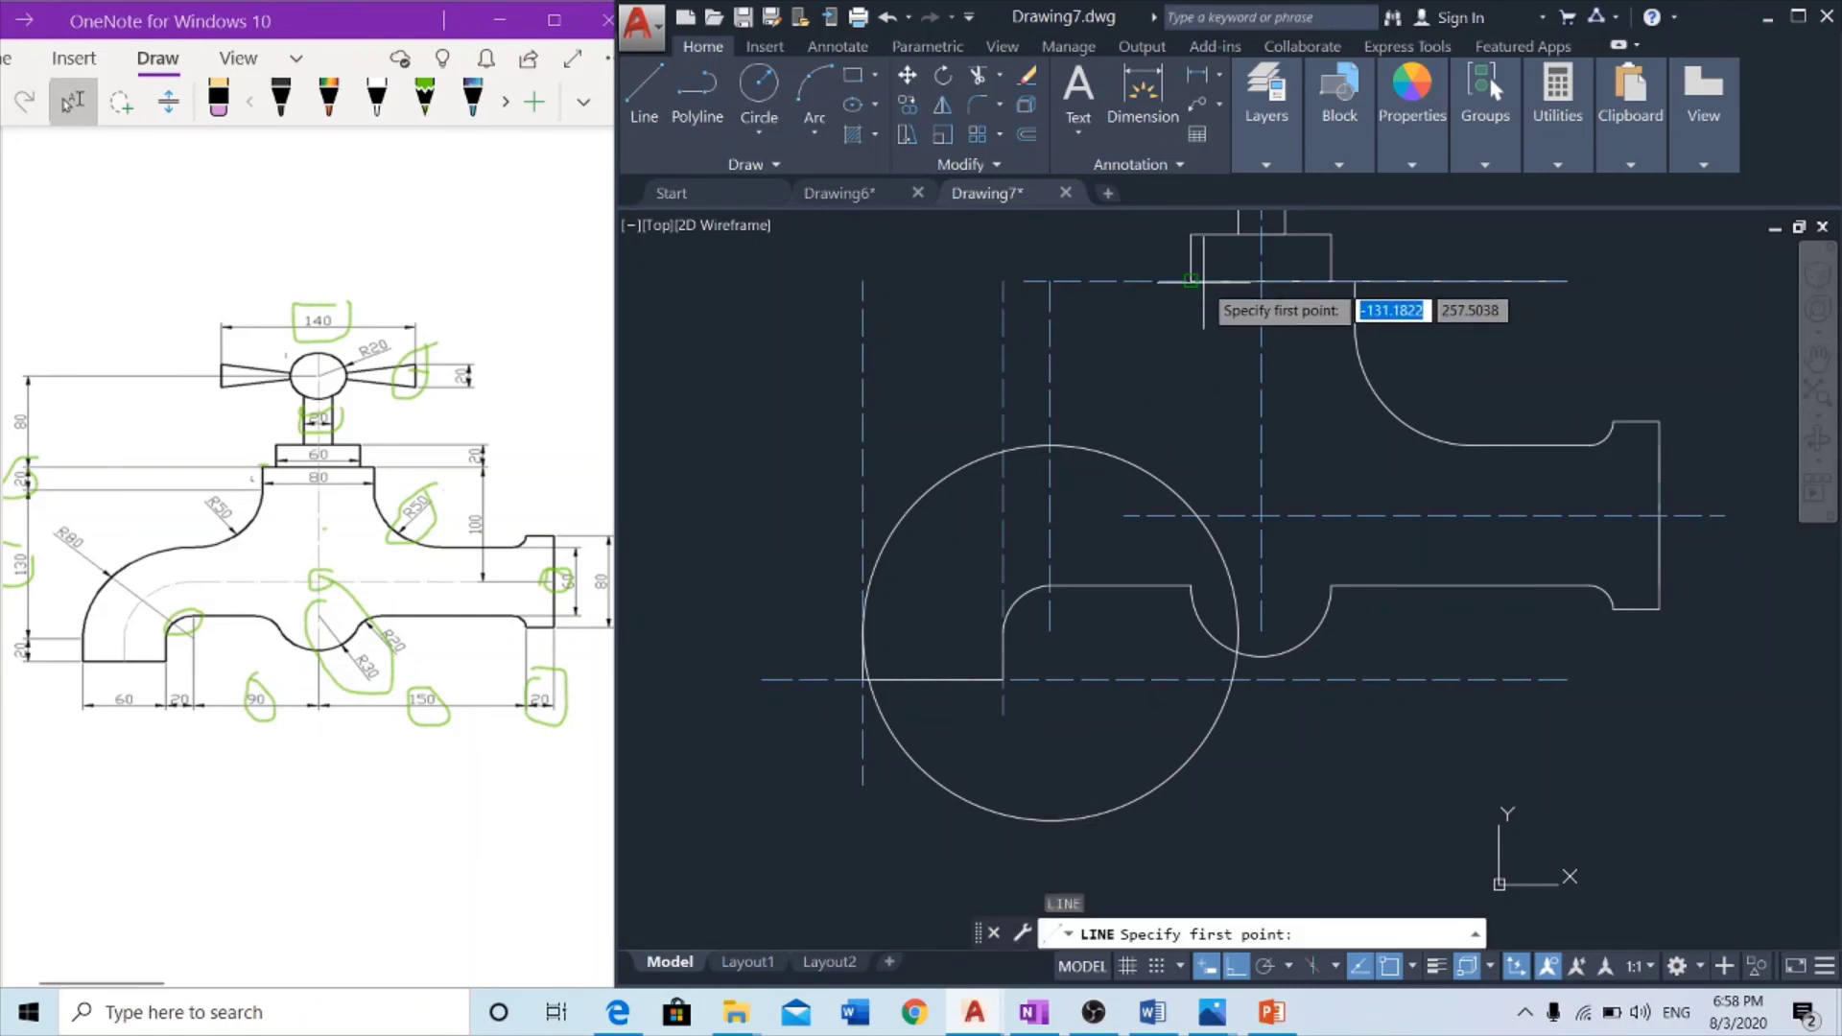
middle_drag(1228, 325, 1218, 449)
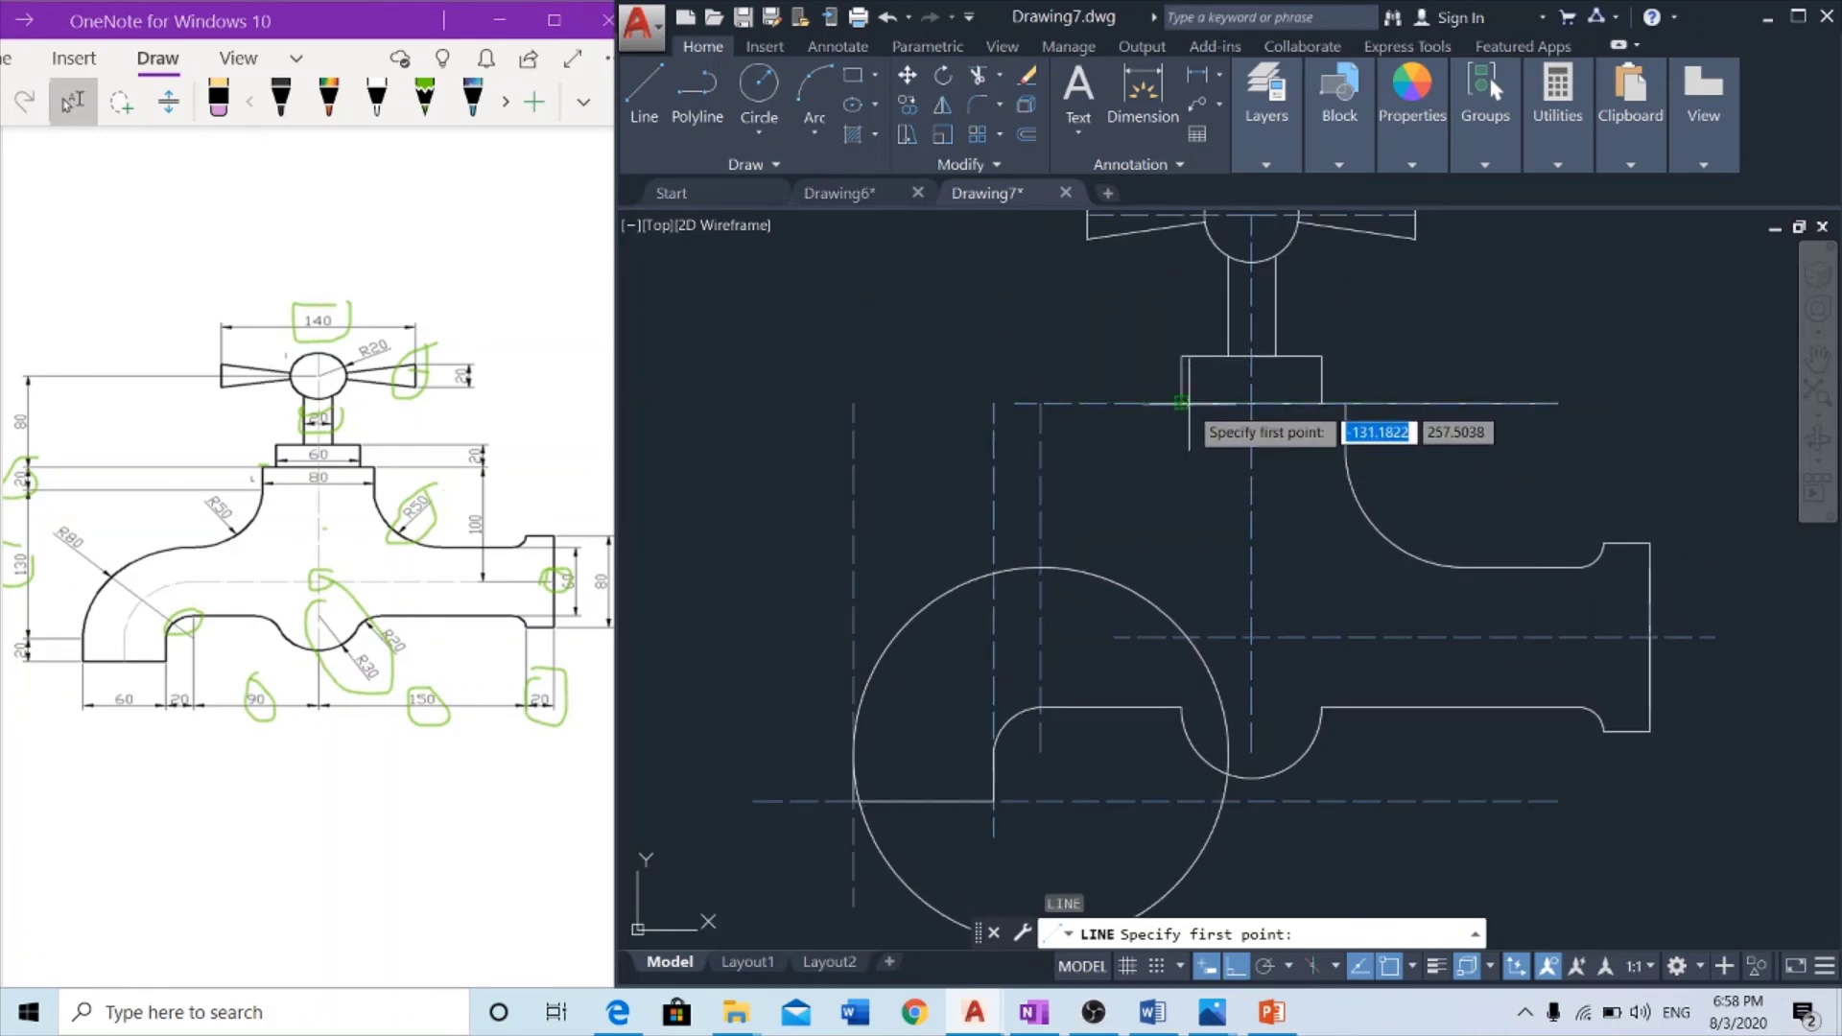
key(Escape)
click(1345, 426)
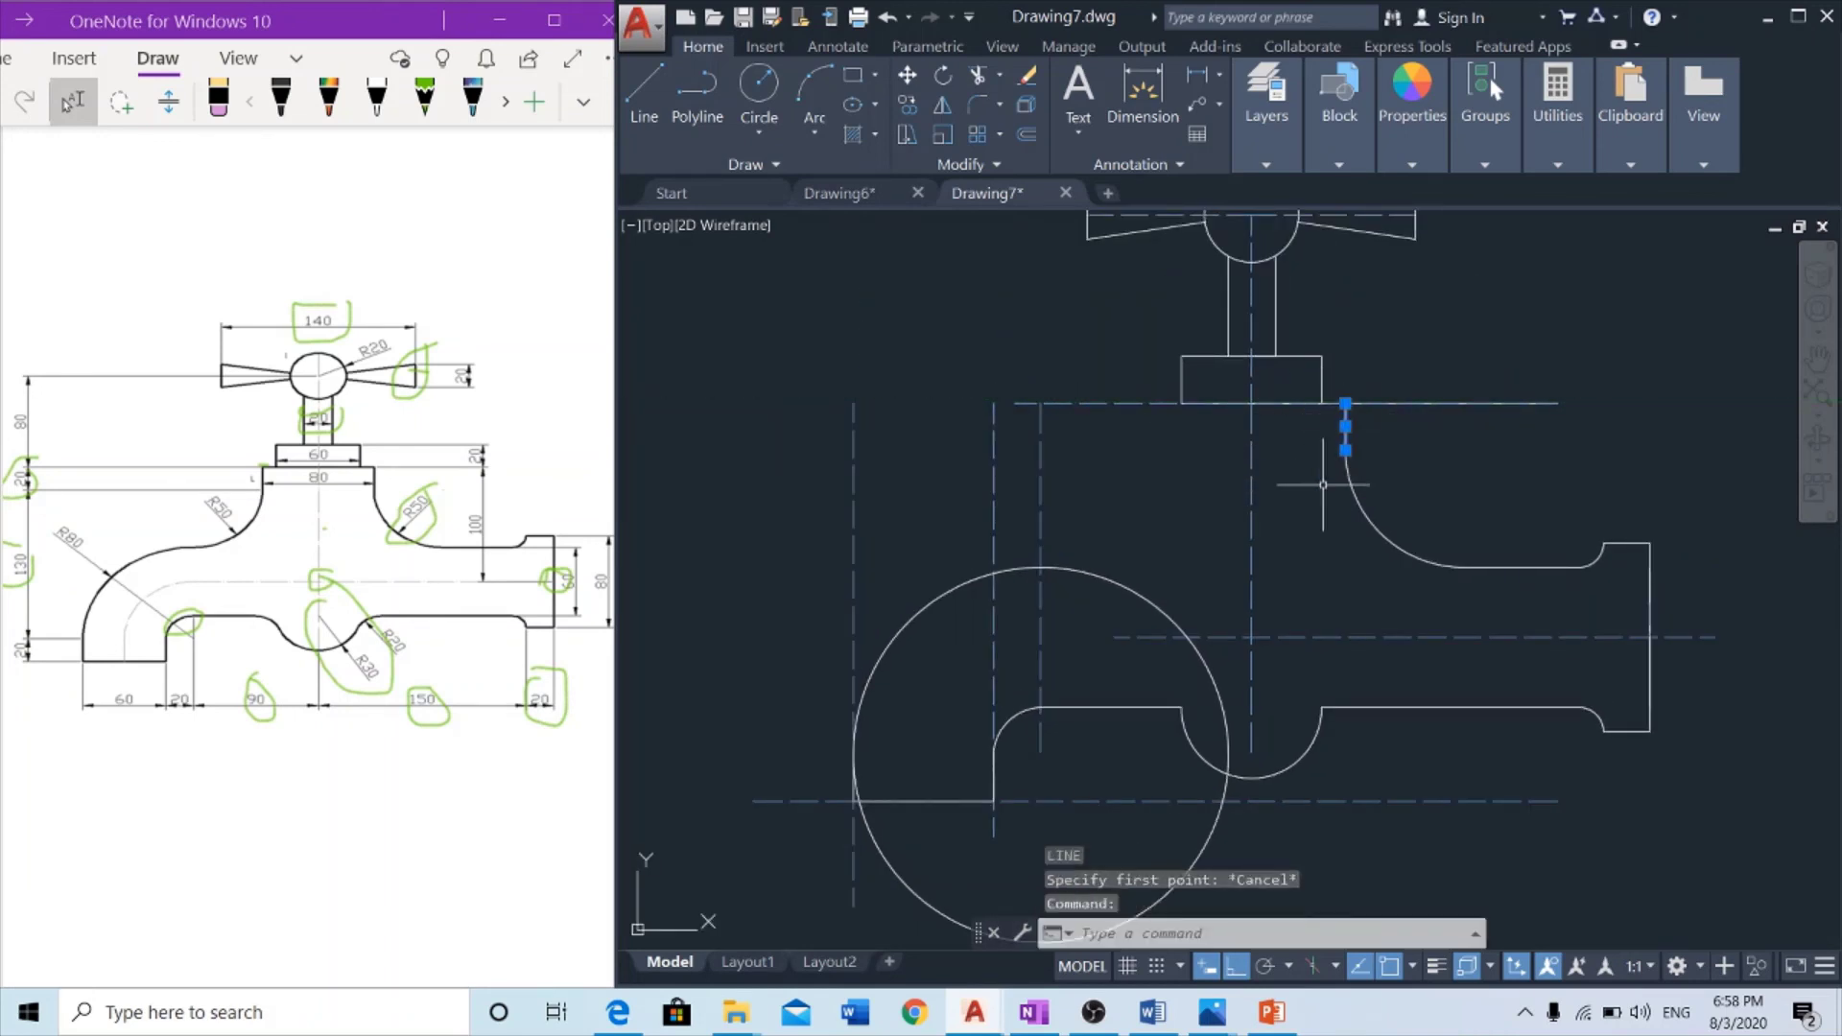
text(mi)
key(Return)
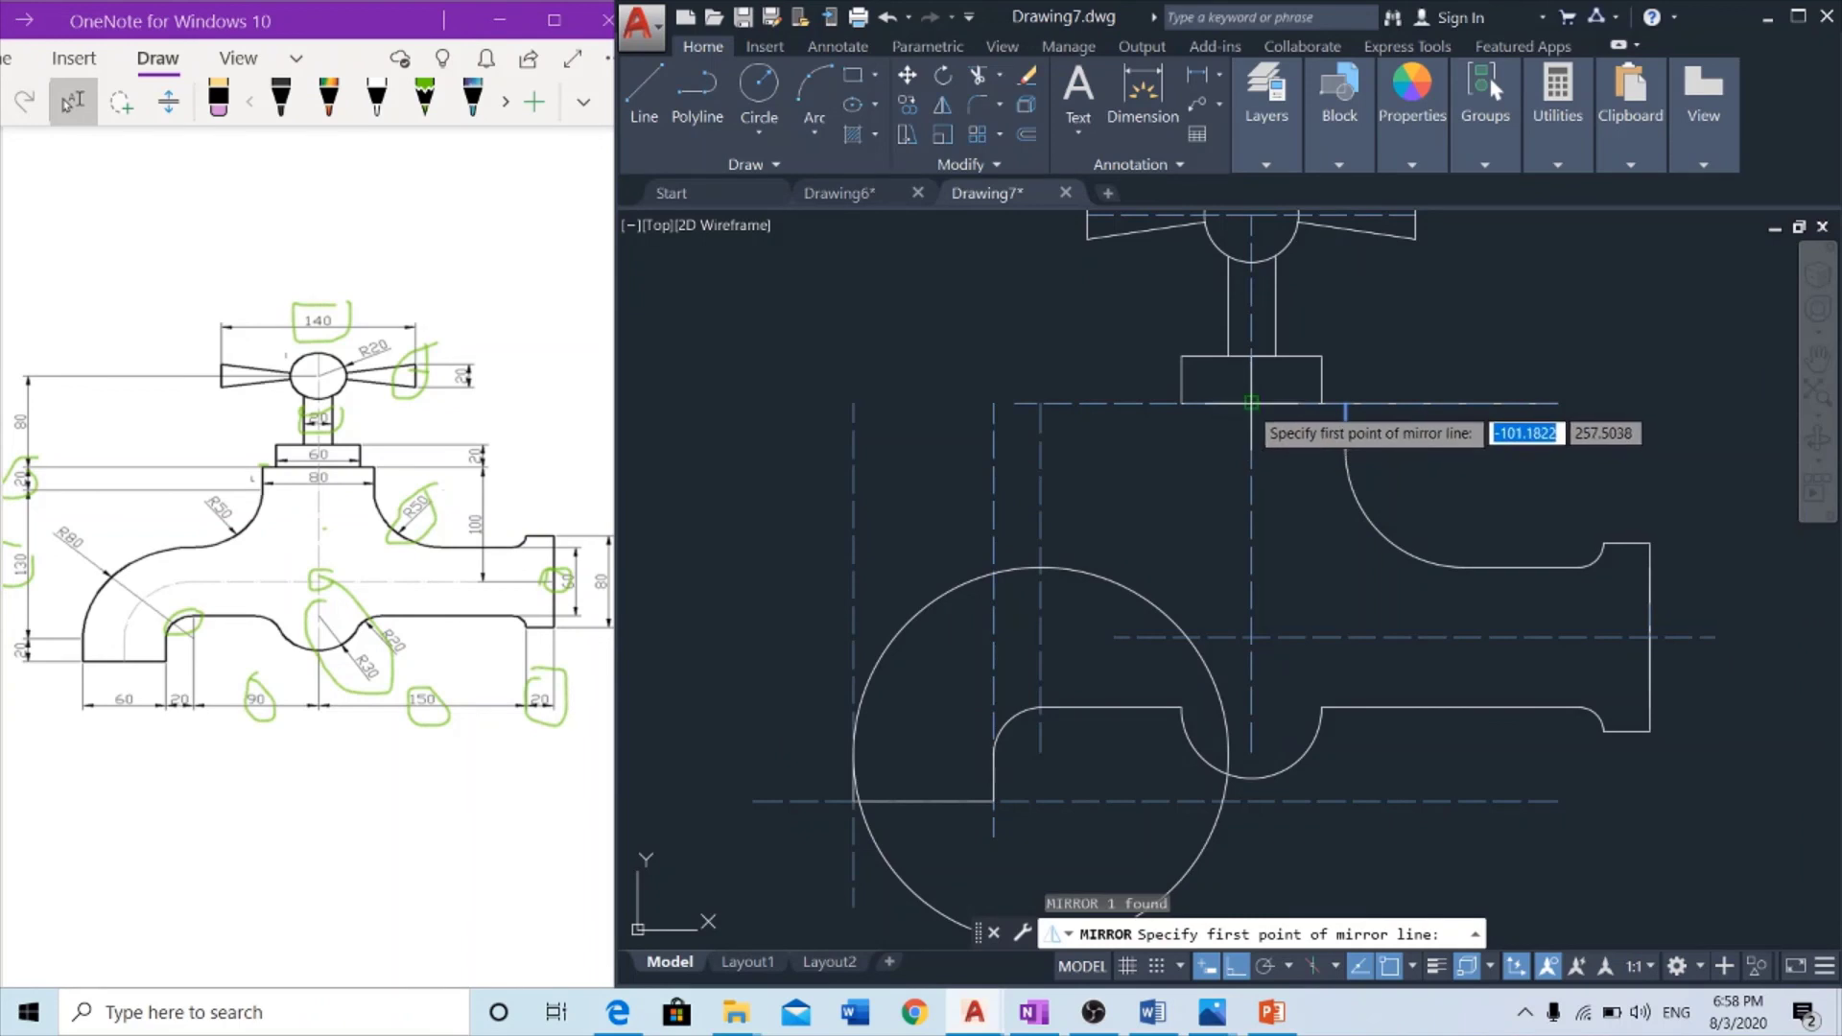
click(1251, 403)
click(1251, 534)
key(Return)
text(l)
key(Return)
scroll(1112, 384, up, 4)
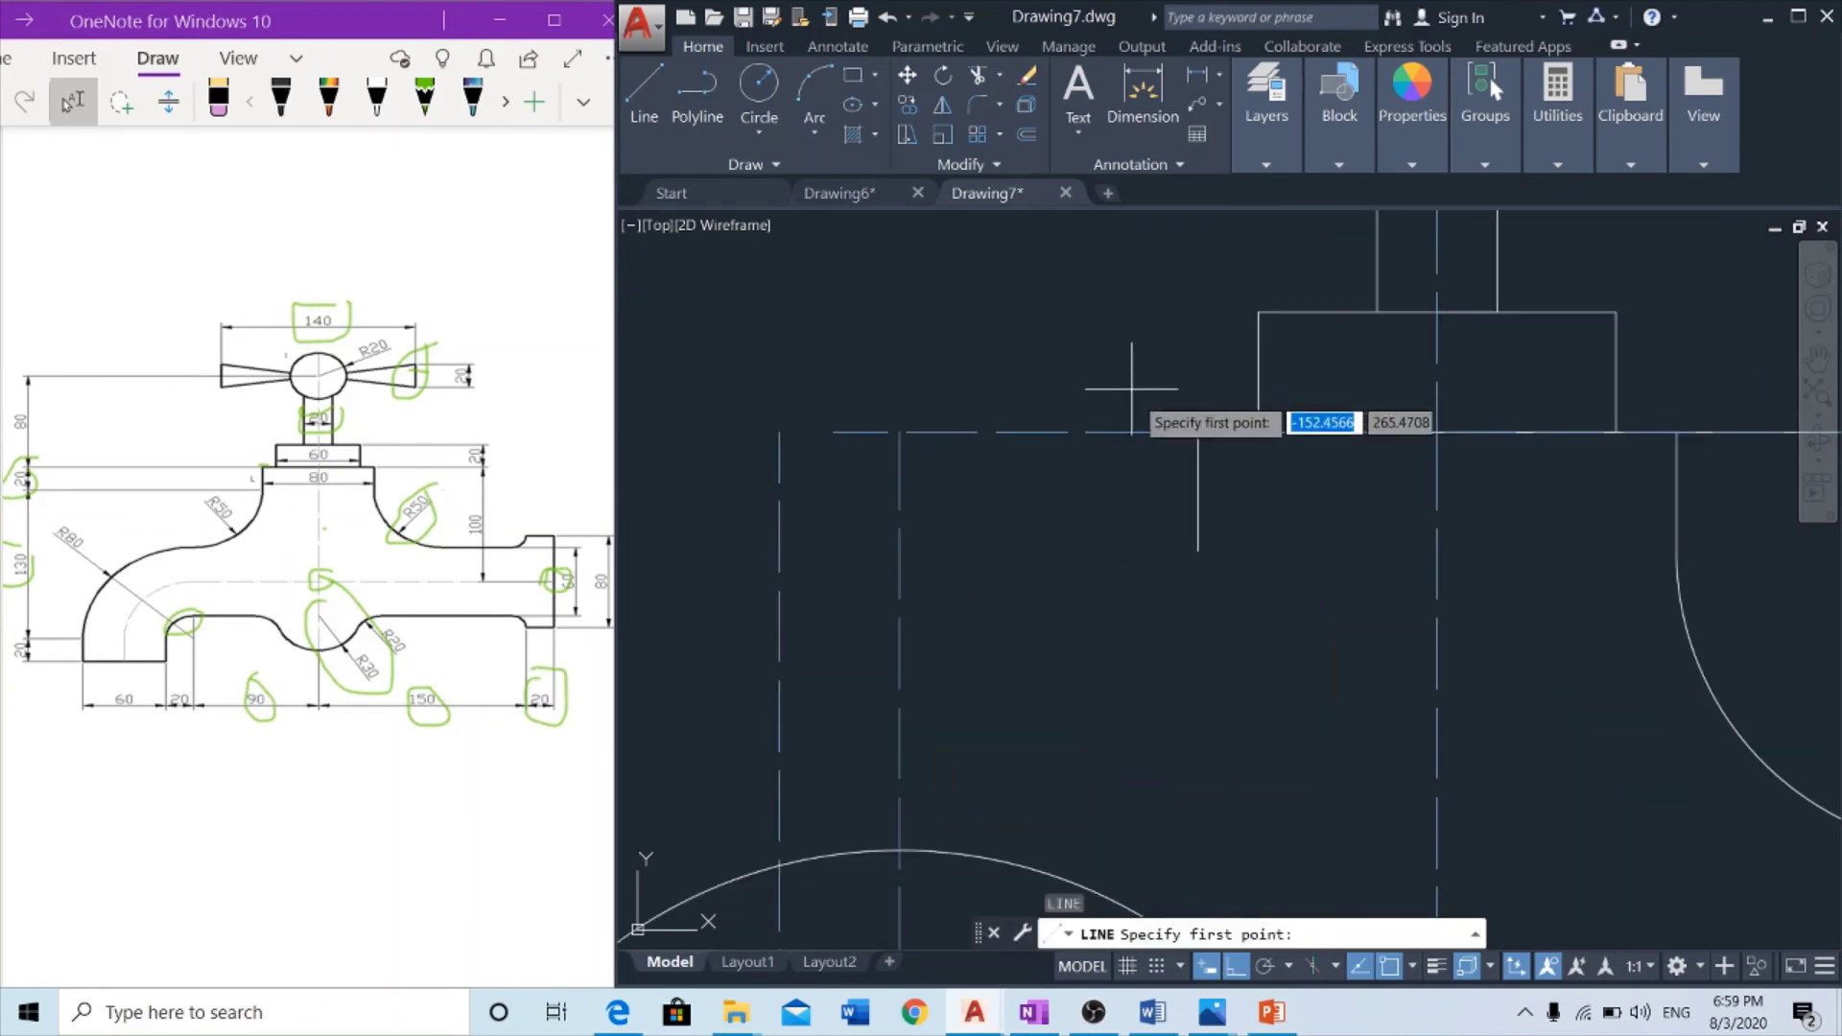
click(1258, 433)
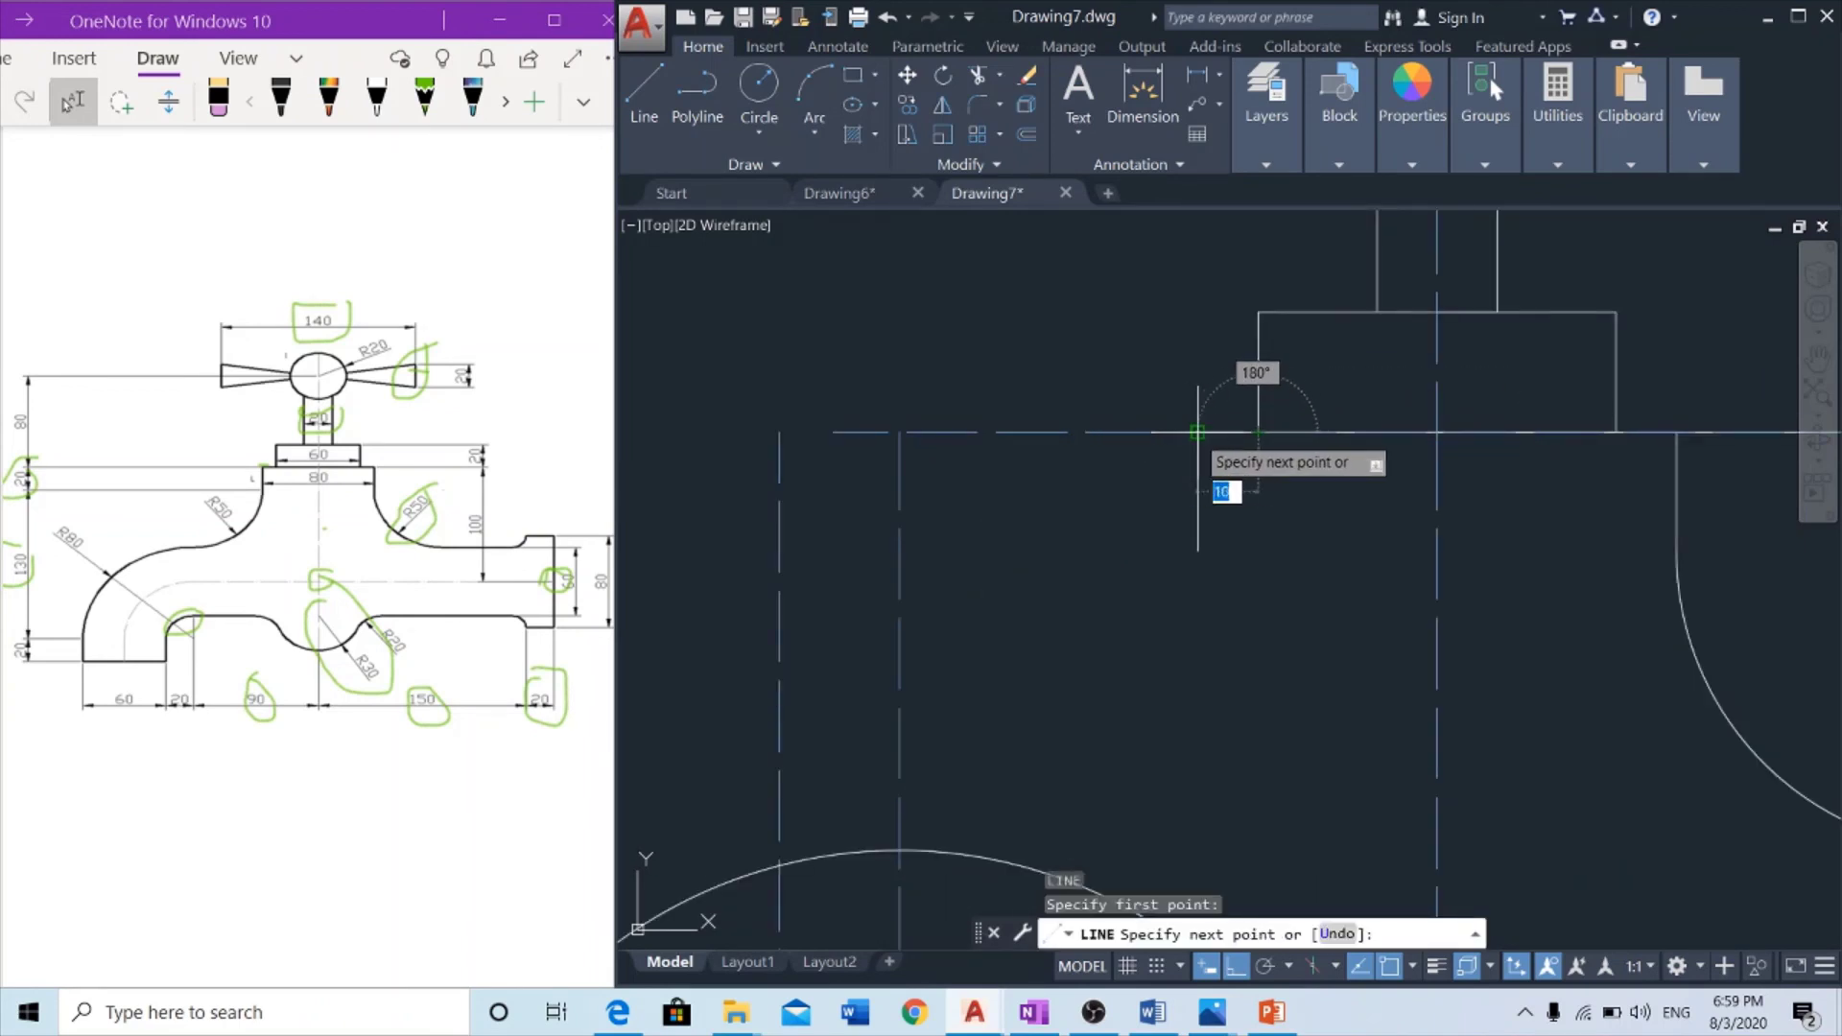
key(Escape)
scroll(1287, 509, down, 4)
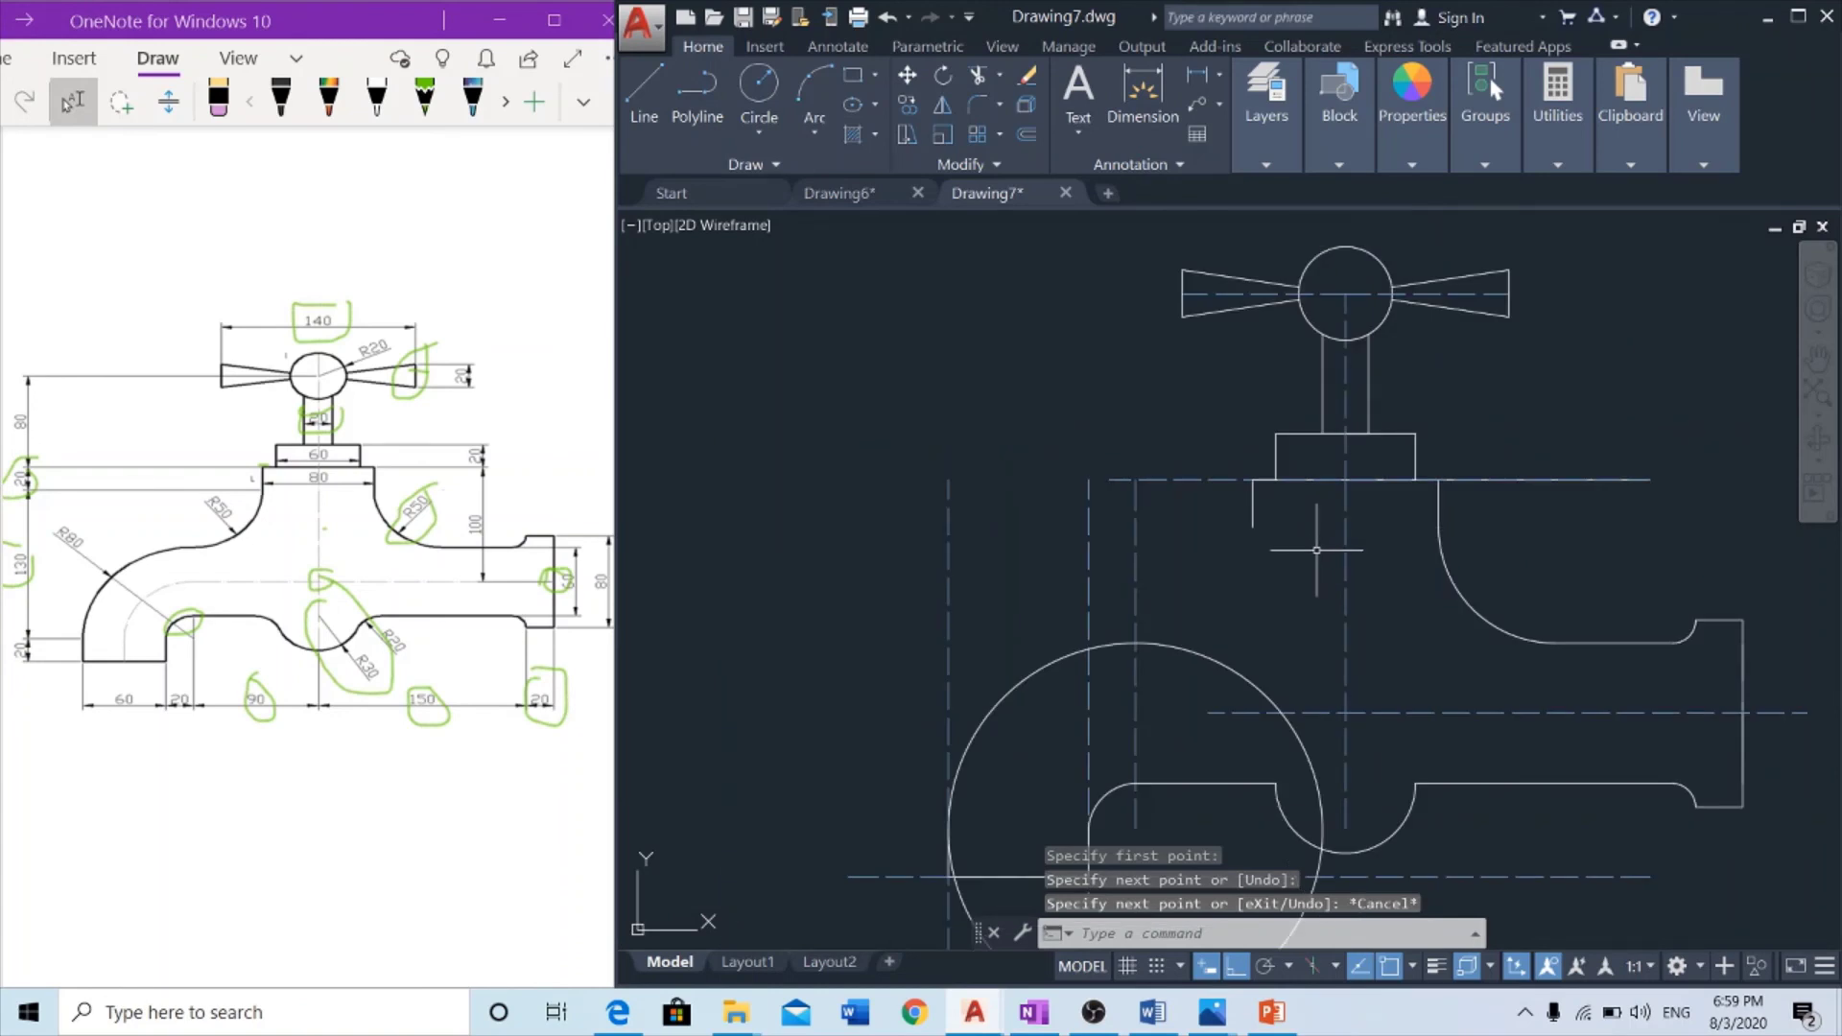
Draw a radius-50 circle tangent to the mirrored line and the radius-80 circle
text(c)
key(Return)
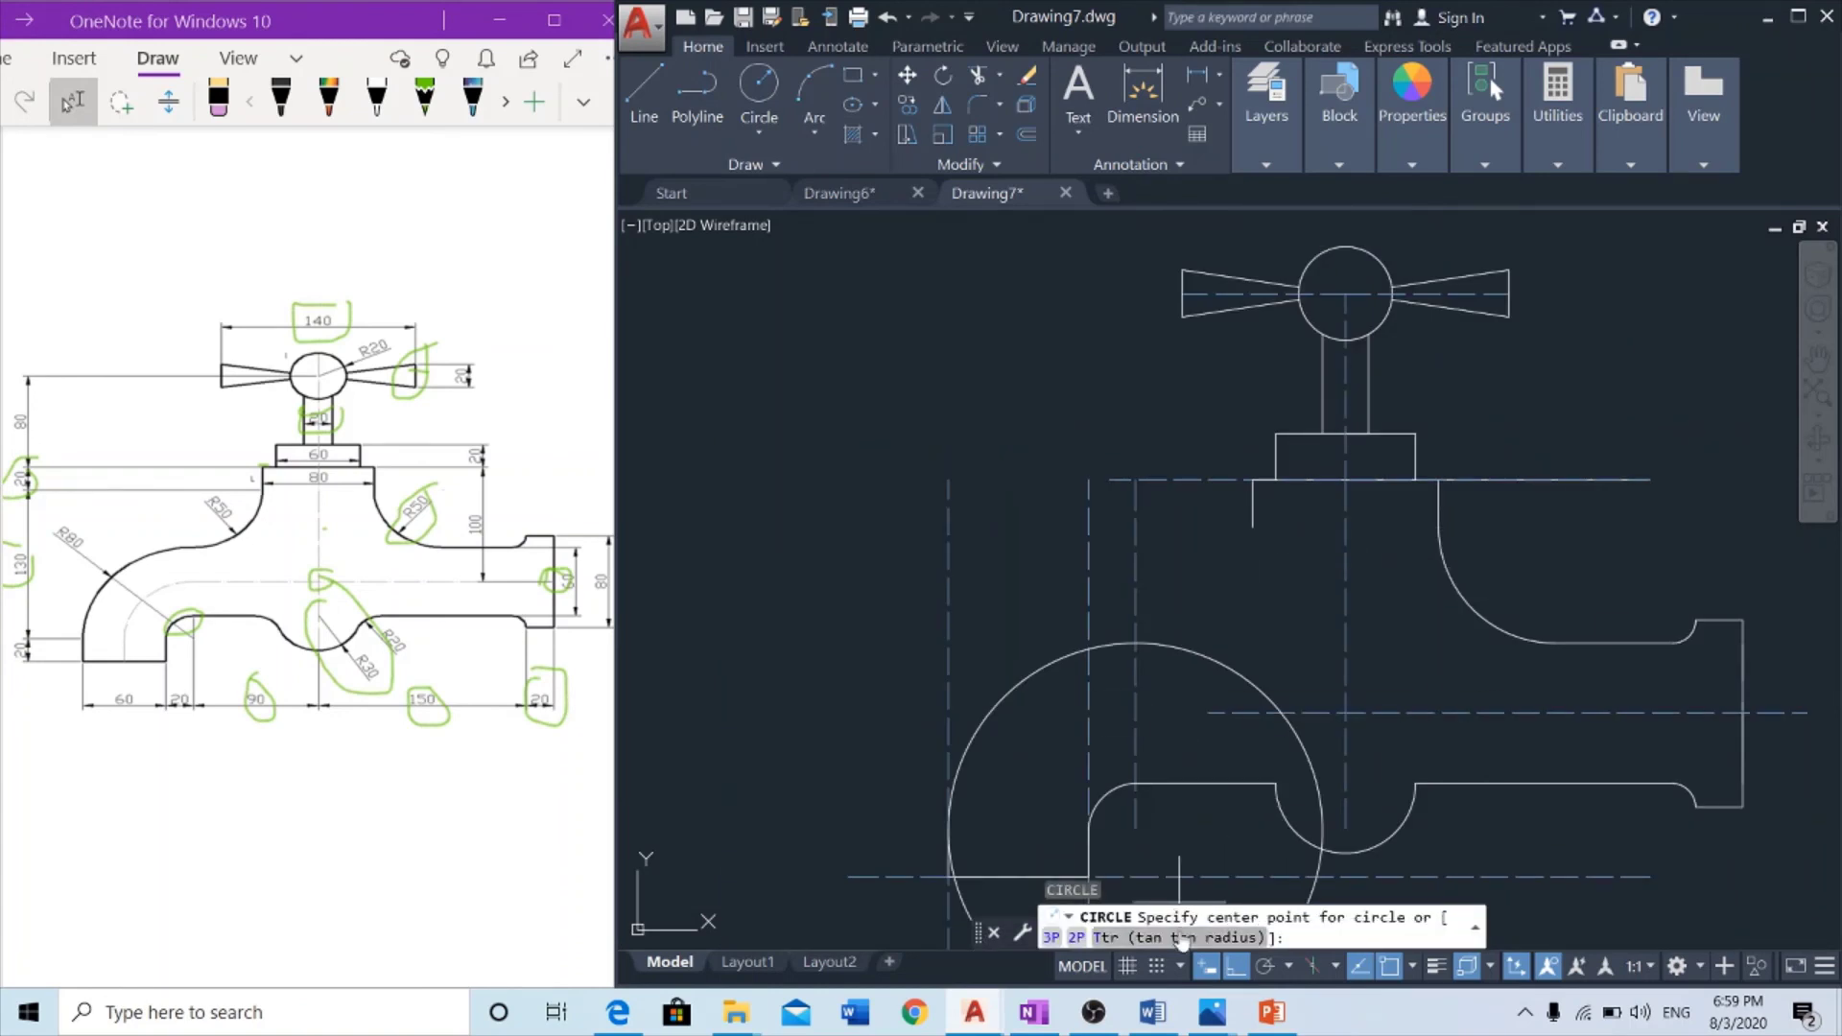
text(t)
key(Return)
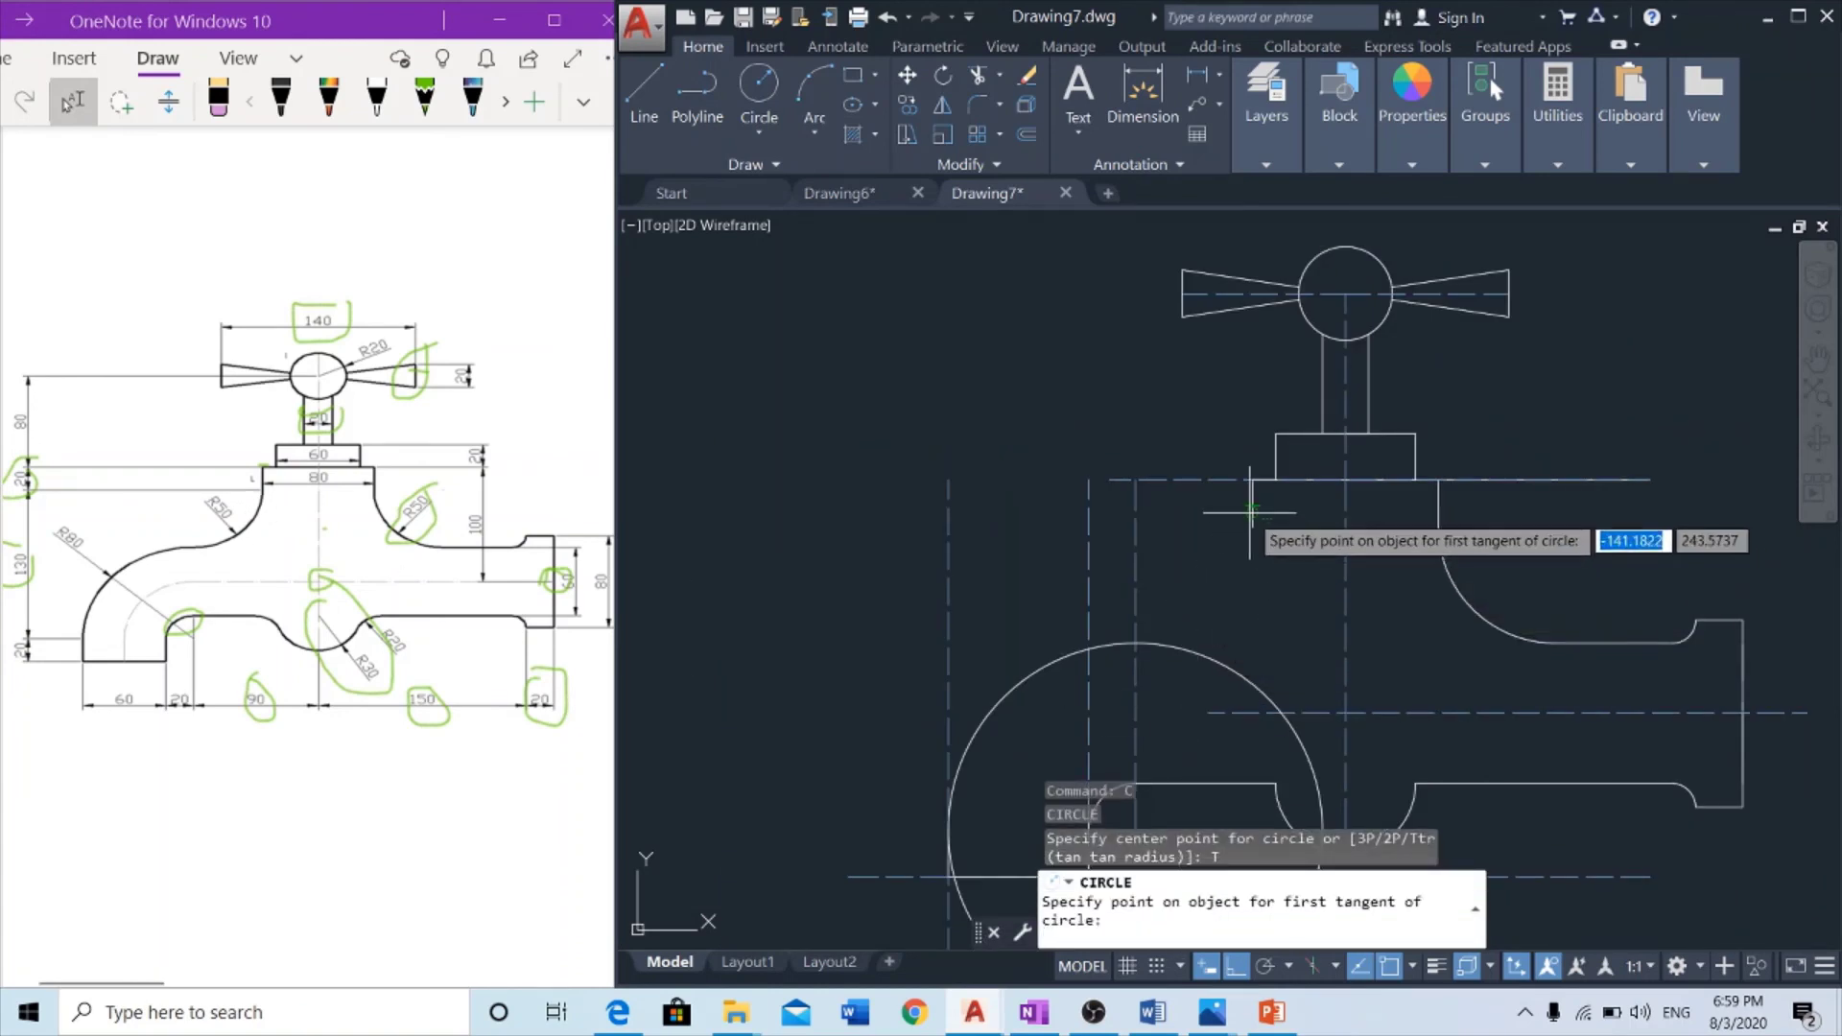
click(1252, 510)
click(1174, 641)
text(50)
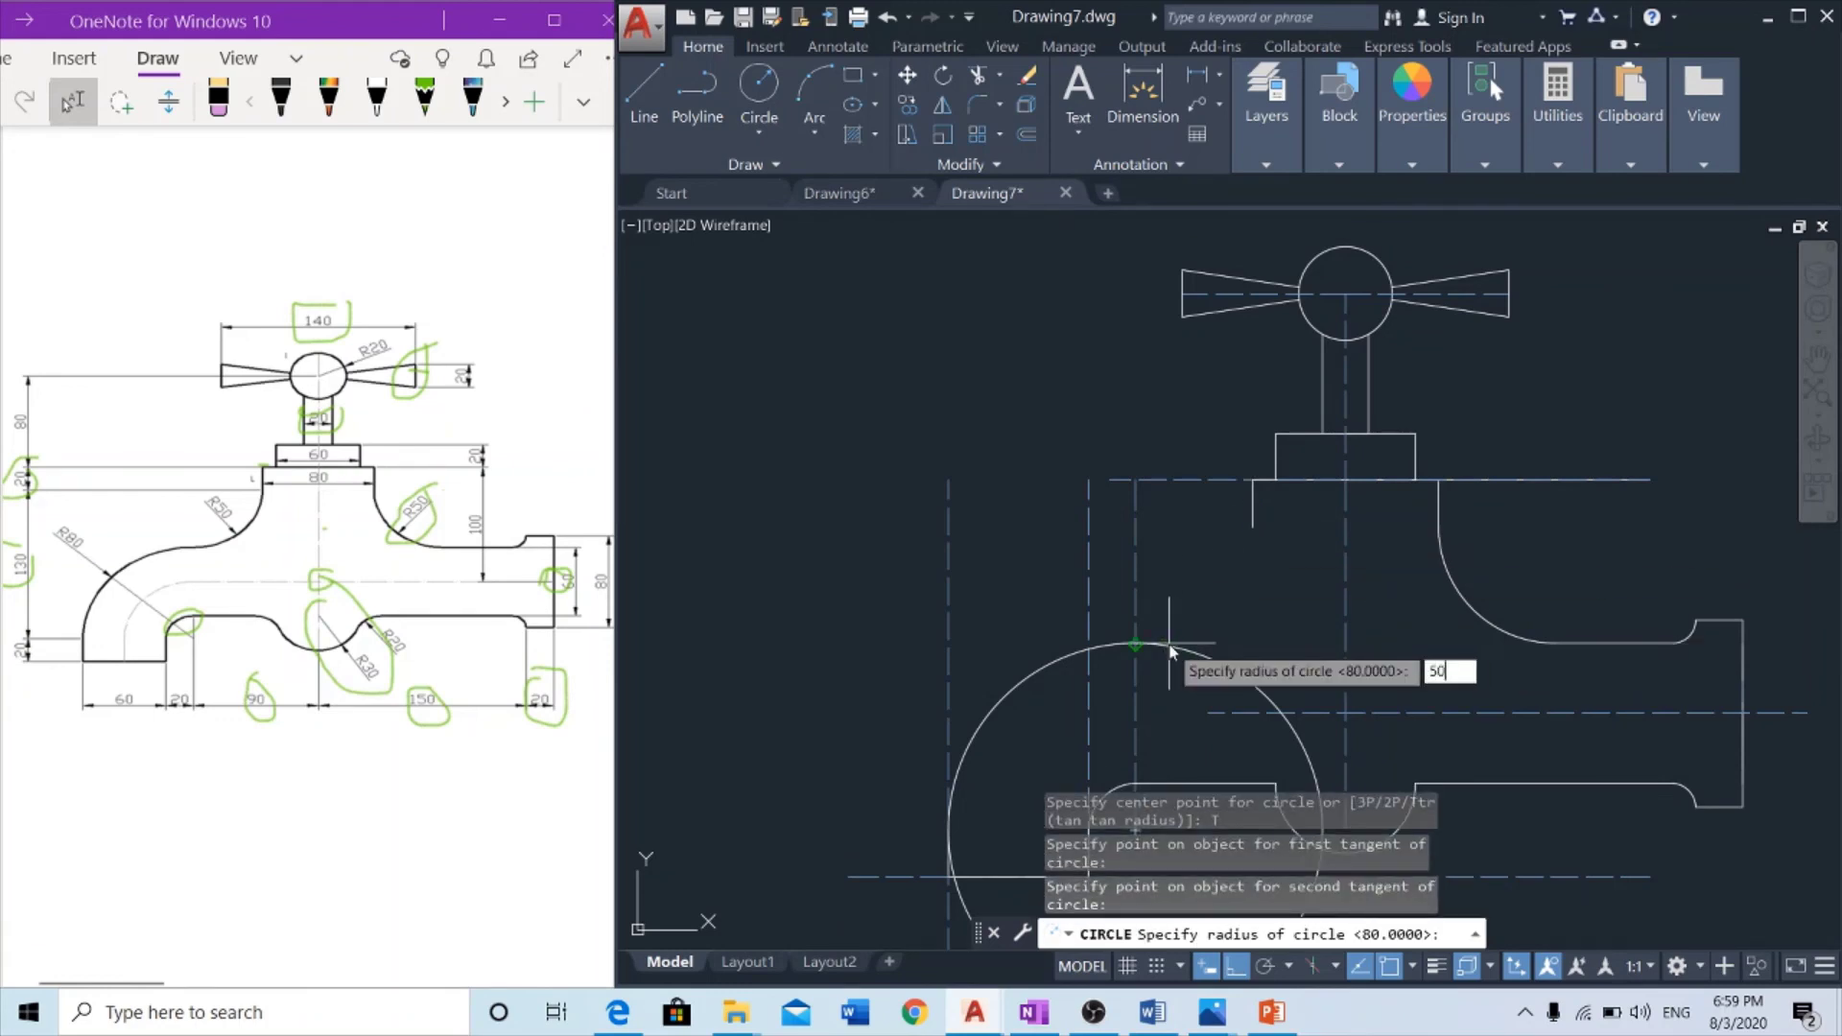
key(Return)
scroll(1276, 638, down, 2)
text(tr)
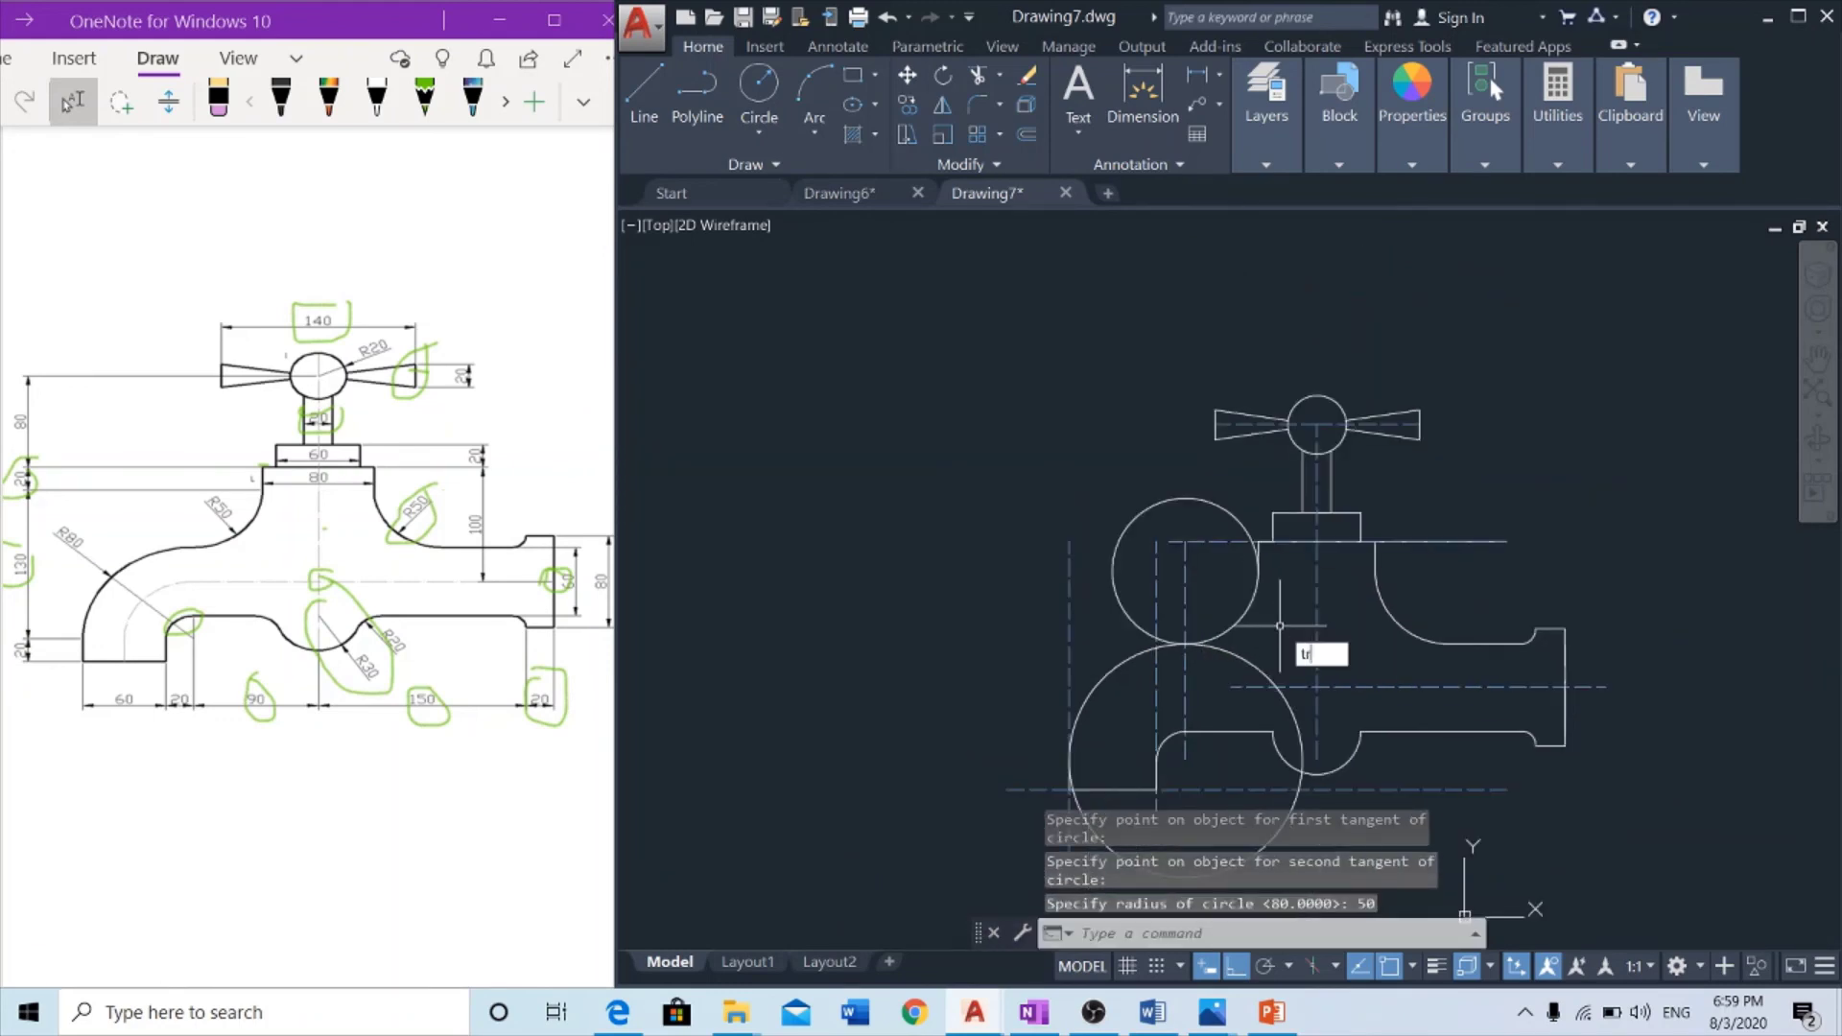
key(Return)
click(1574, 378)
click(1065, 804)
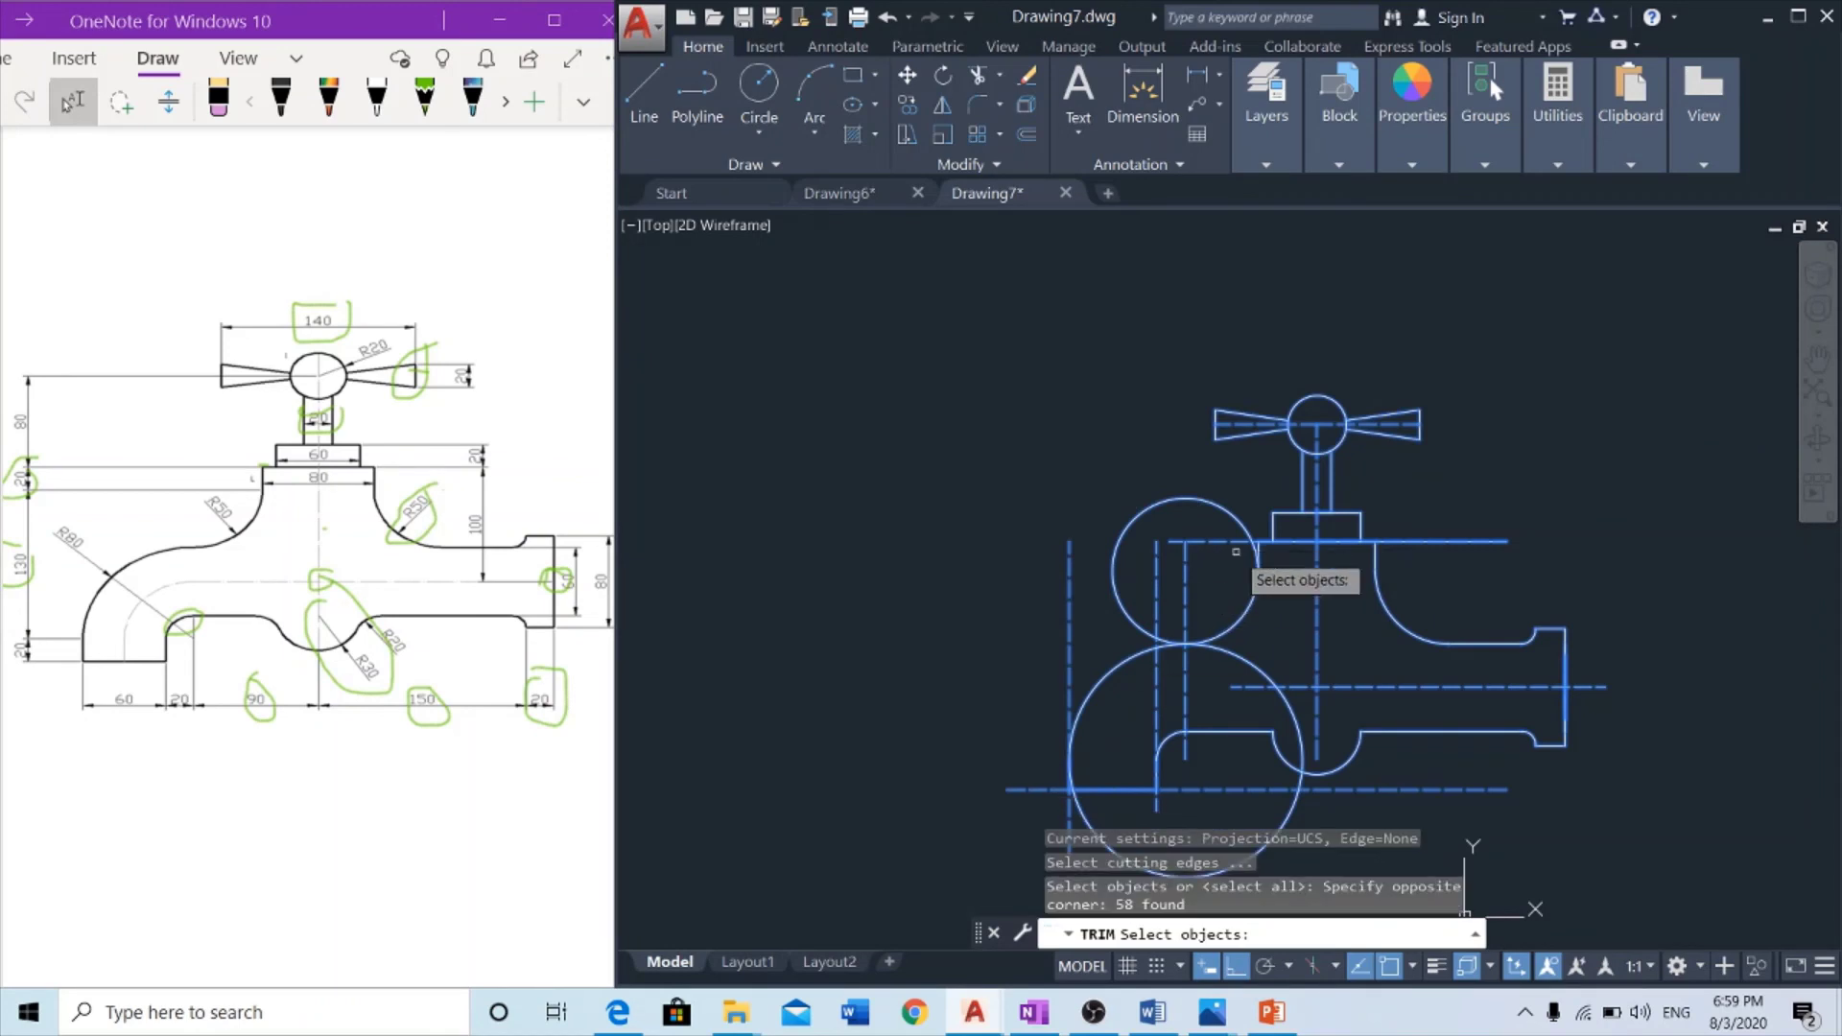
Trim the excess part of the radius-50 upper circle against all cutting edges
key(Return)
scroll(1264, 551, up, 4)
click(1275, 493)
scroll(1272, 505, down, 2)
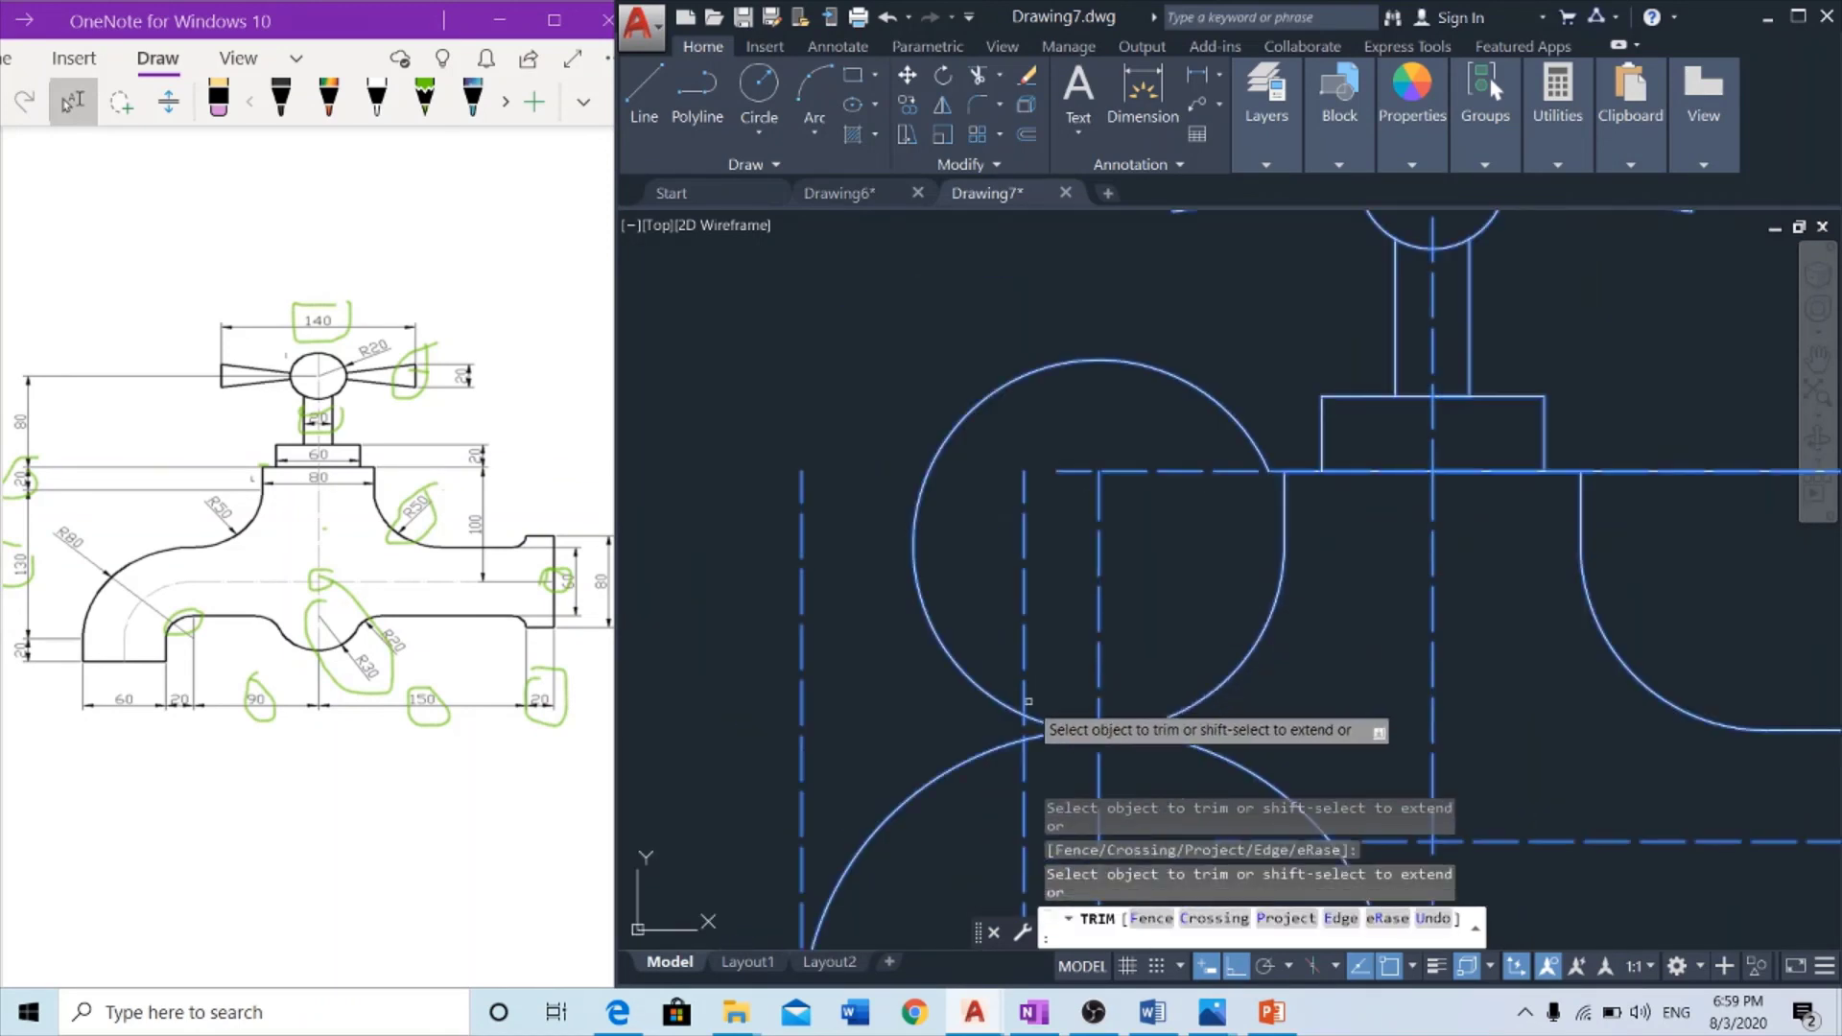
scroll(1410, 625, up, 2)
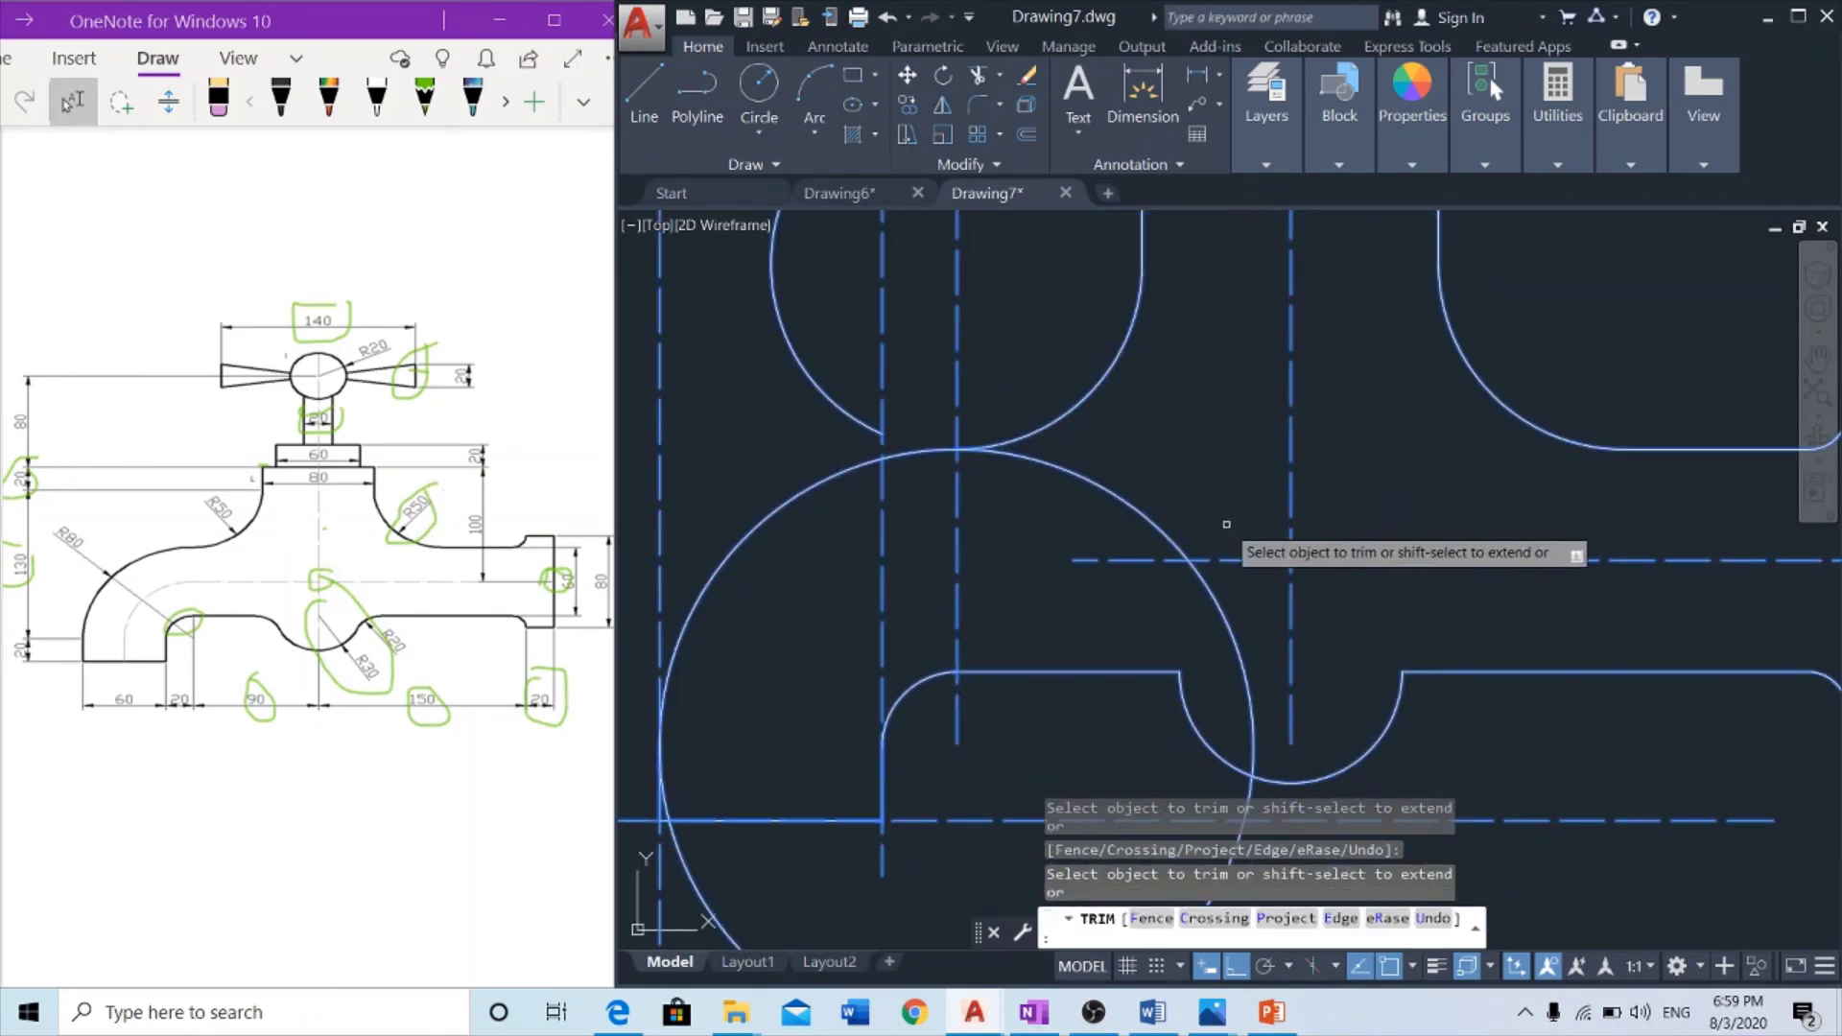
click(1190, 487)
scroll(1081, 515, down, 2)
Trim the excess radius-80 circle arc and a stray piece, leaving one leftover upper arc
scroll(1094, 547, down, 2)
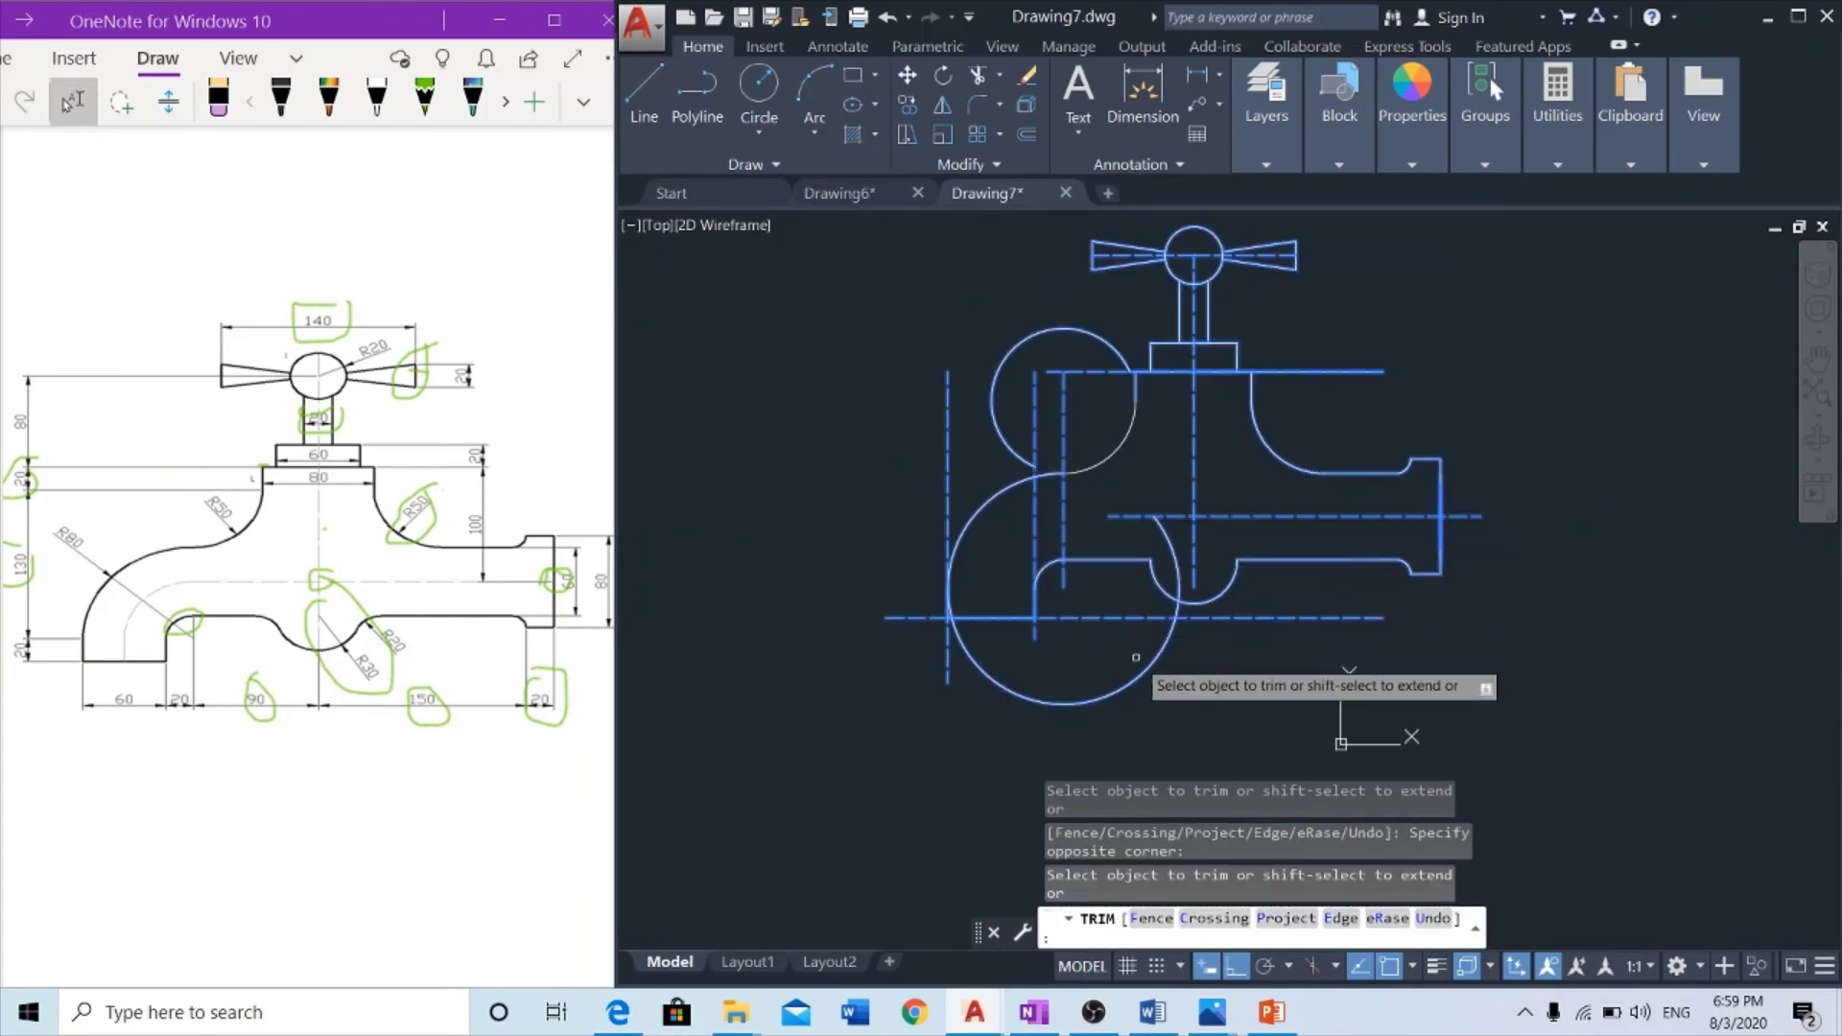
click(1057, 691)
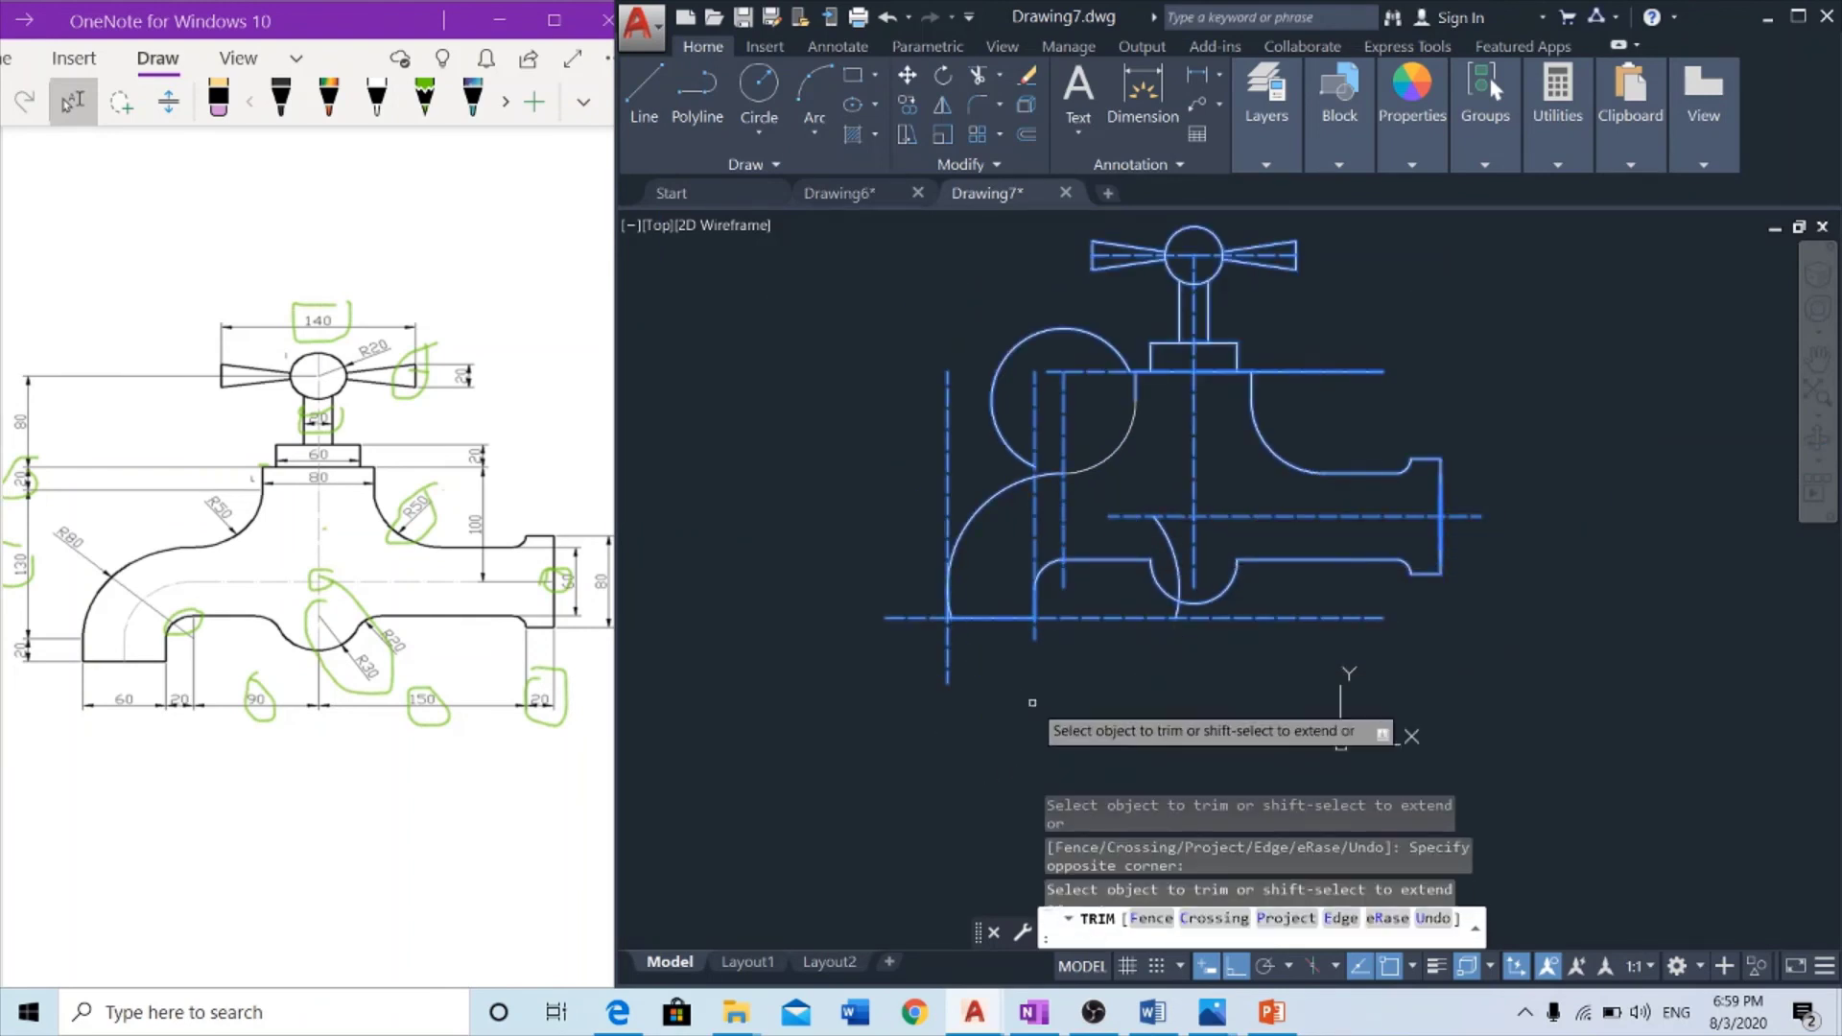
scroll(1183, 608, up, 3)
click(1183, 607)
key(Escape)
scroll(1034, 414, down, 3)
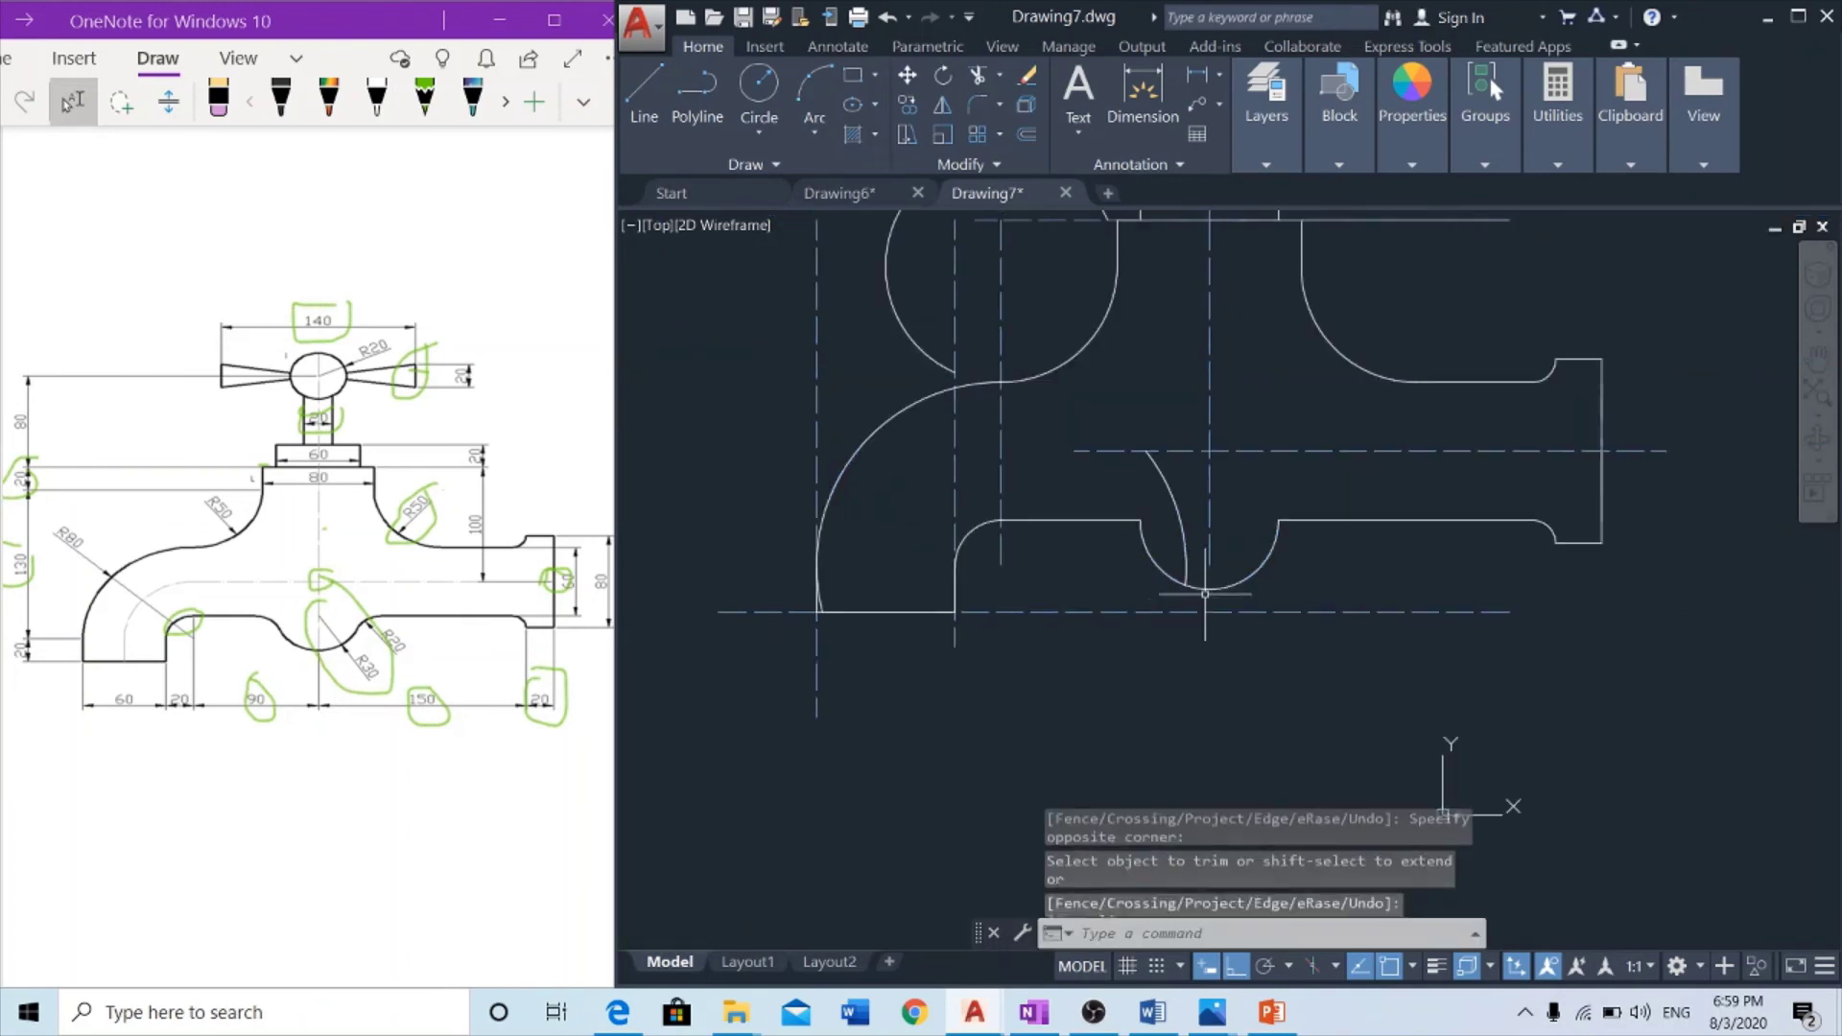
middle_drag(1034, 414, 1029, 489)
click(1084, 259)
Erase the leftover upper arc and stray inner arc, then view the whole tap outline
click(959, 316)
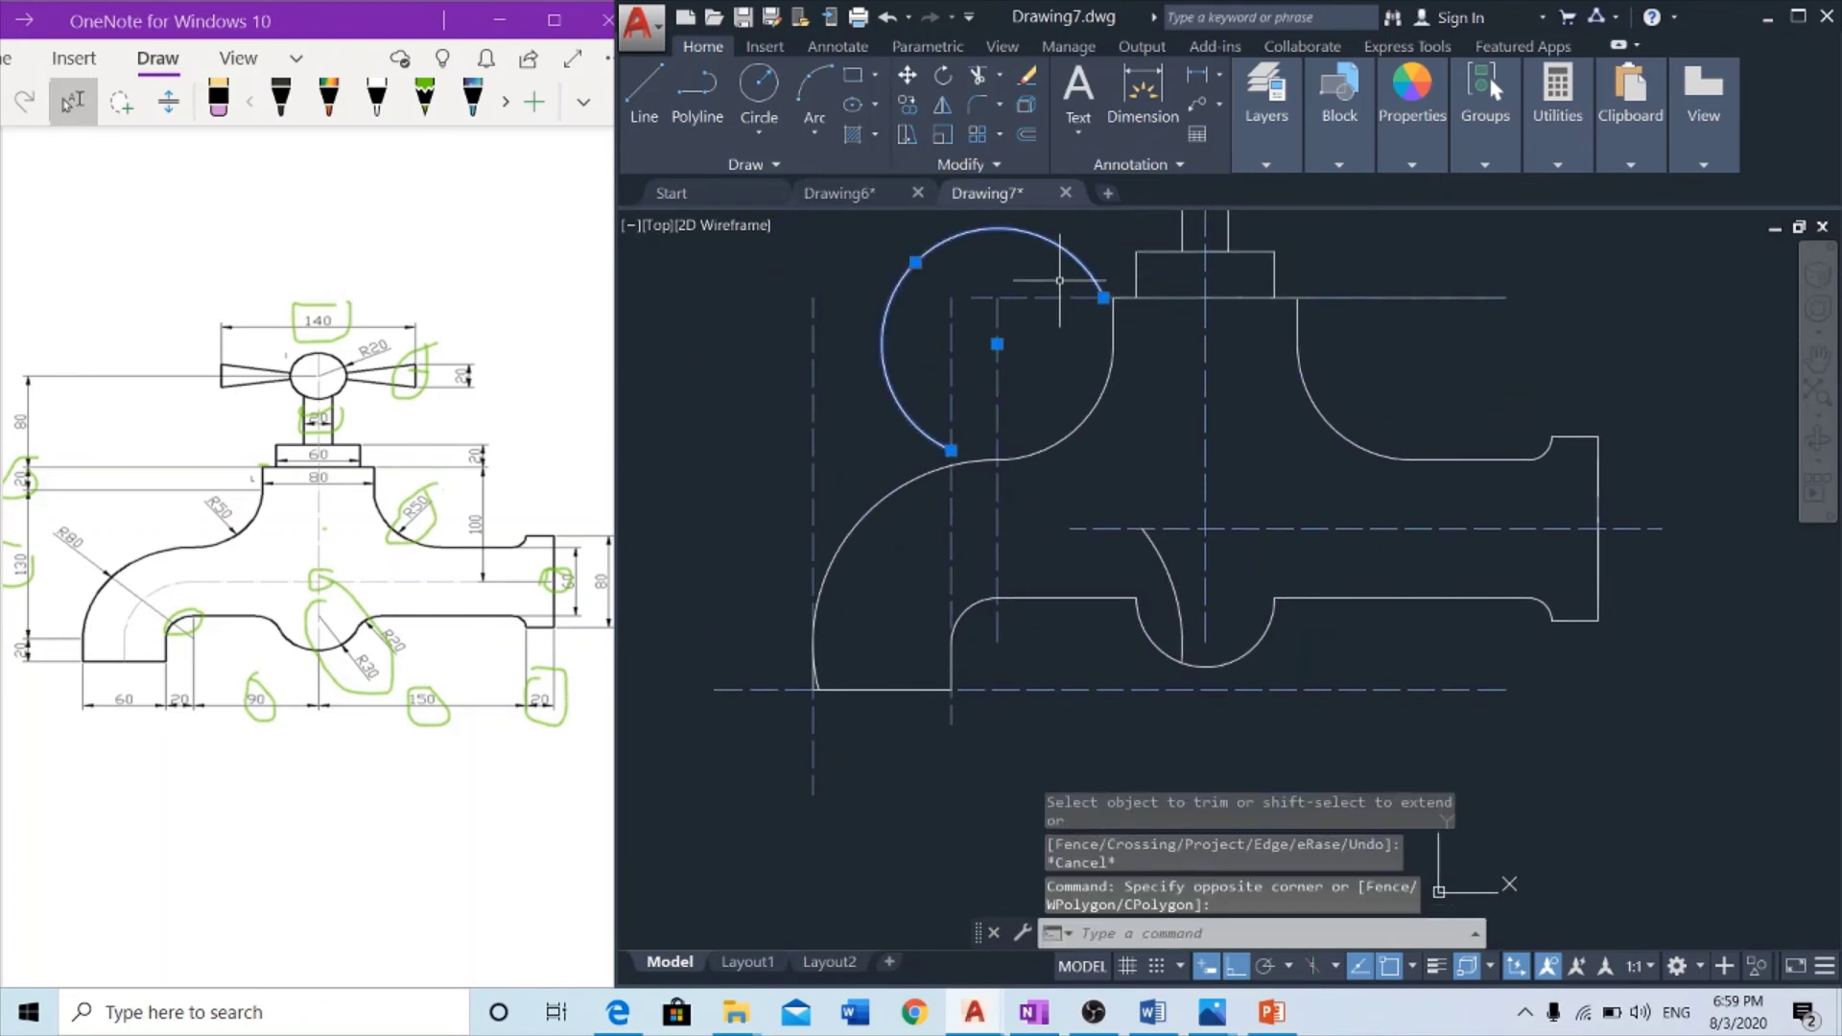
key(Delete)
click(1175, 586)
key(Delete)
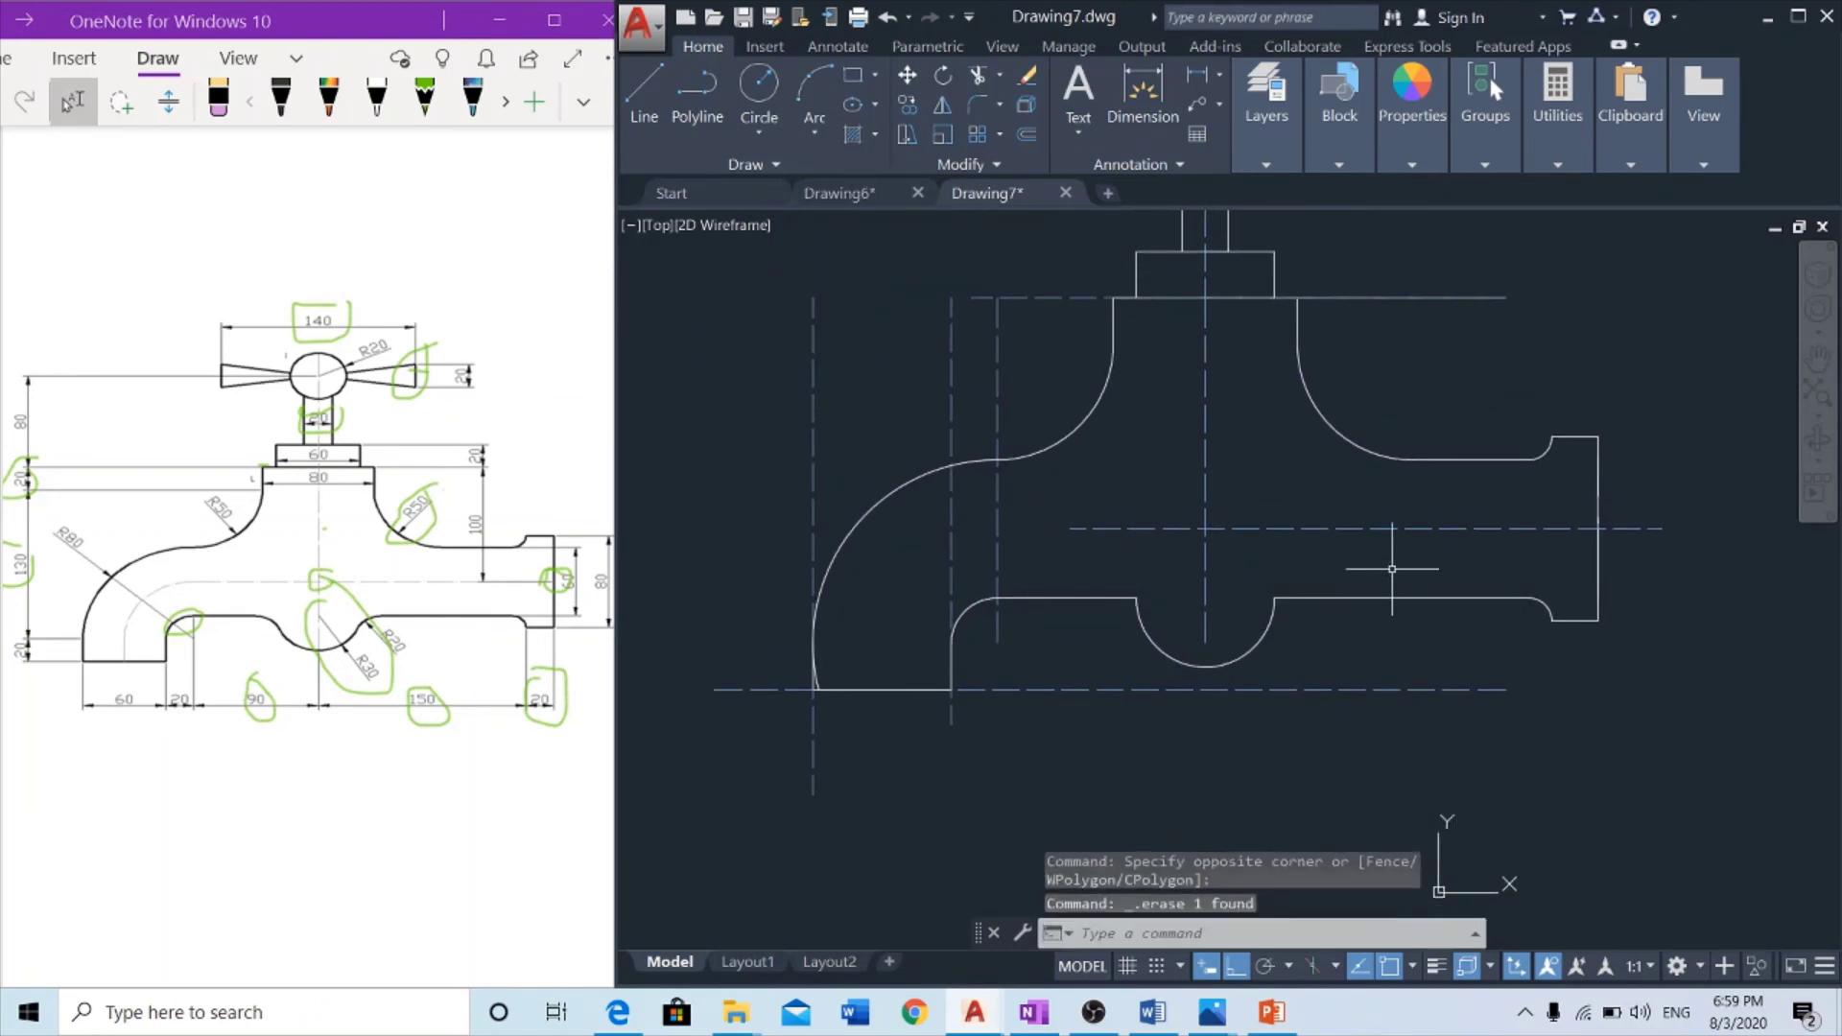
mouse_move(1398, 534)
middle_down()
mouse_move(1410, 676)
mouse_move(1383, 568)
middle_up()
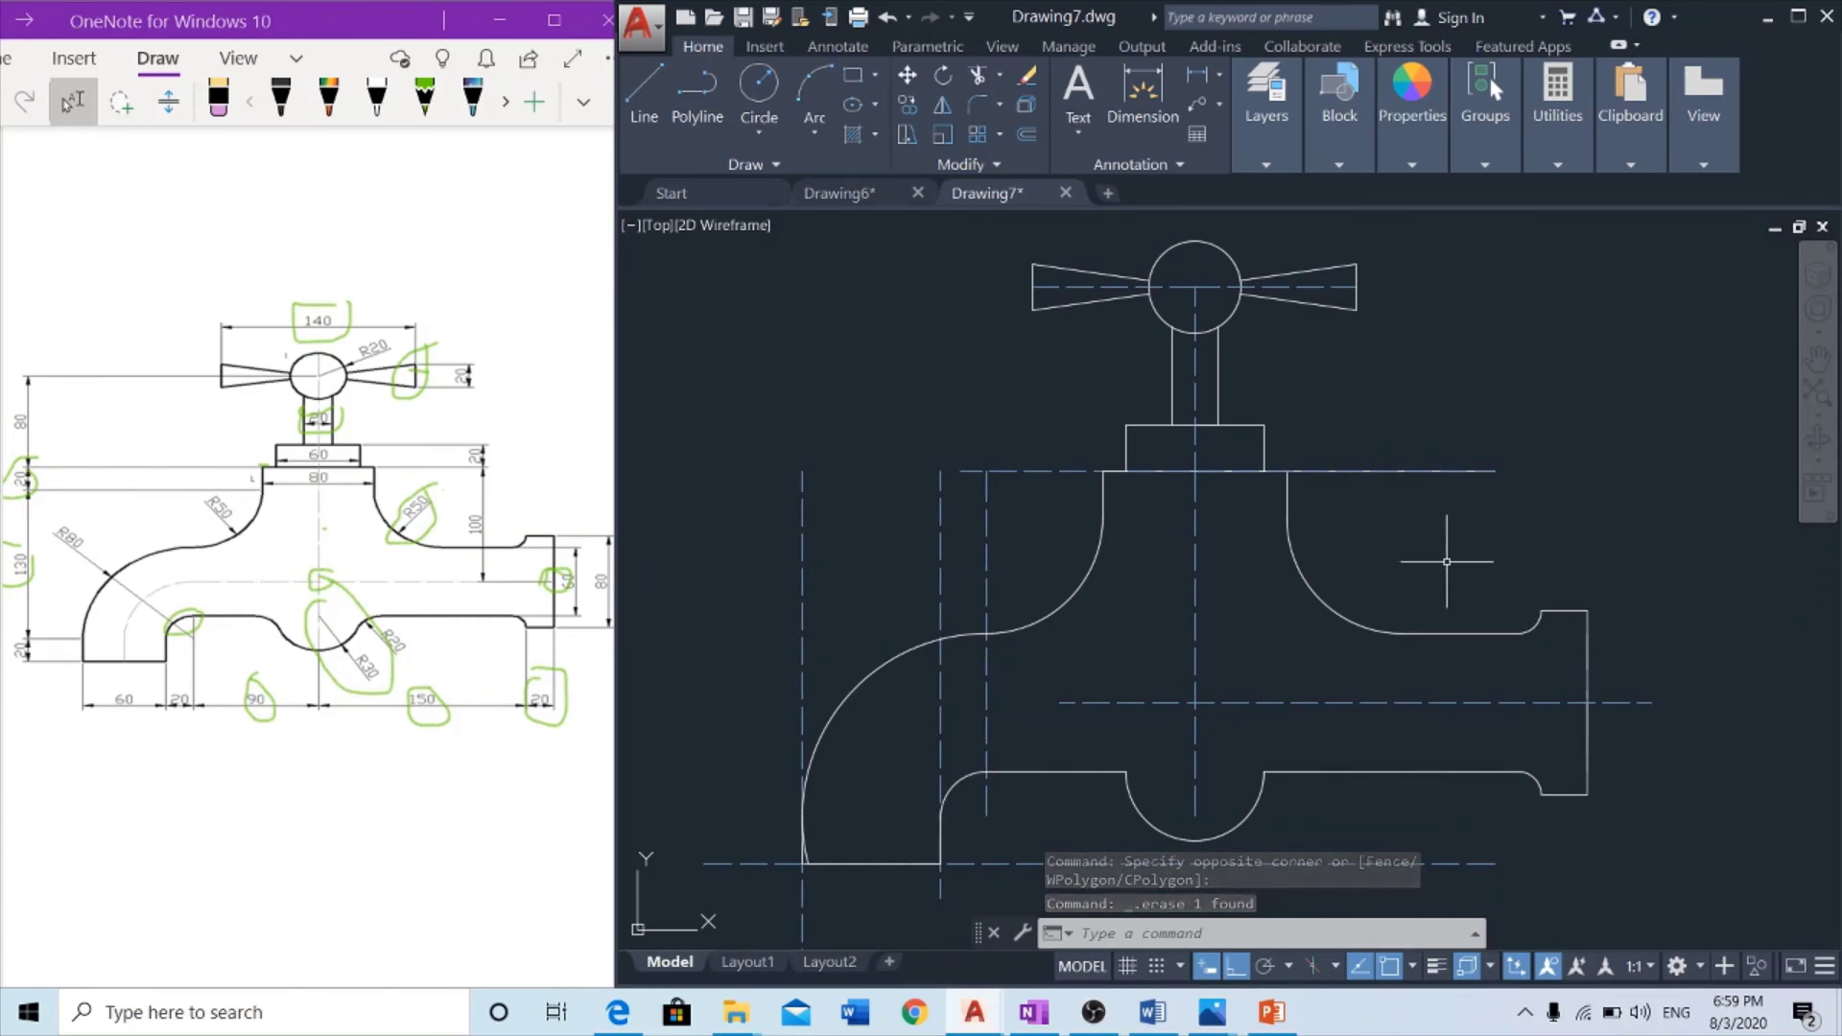
scroll(1321, 411, down, 2)
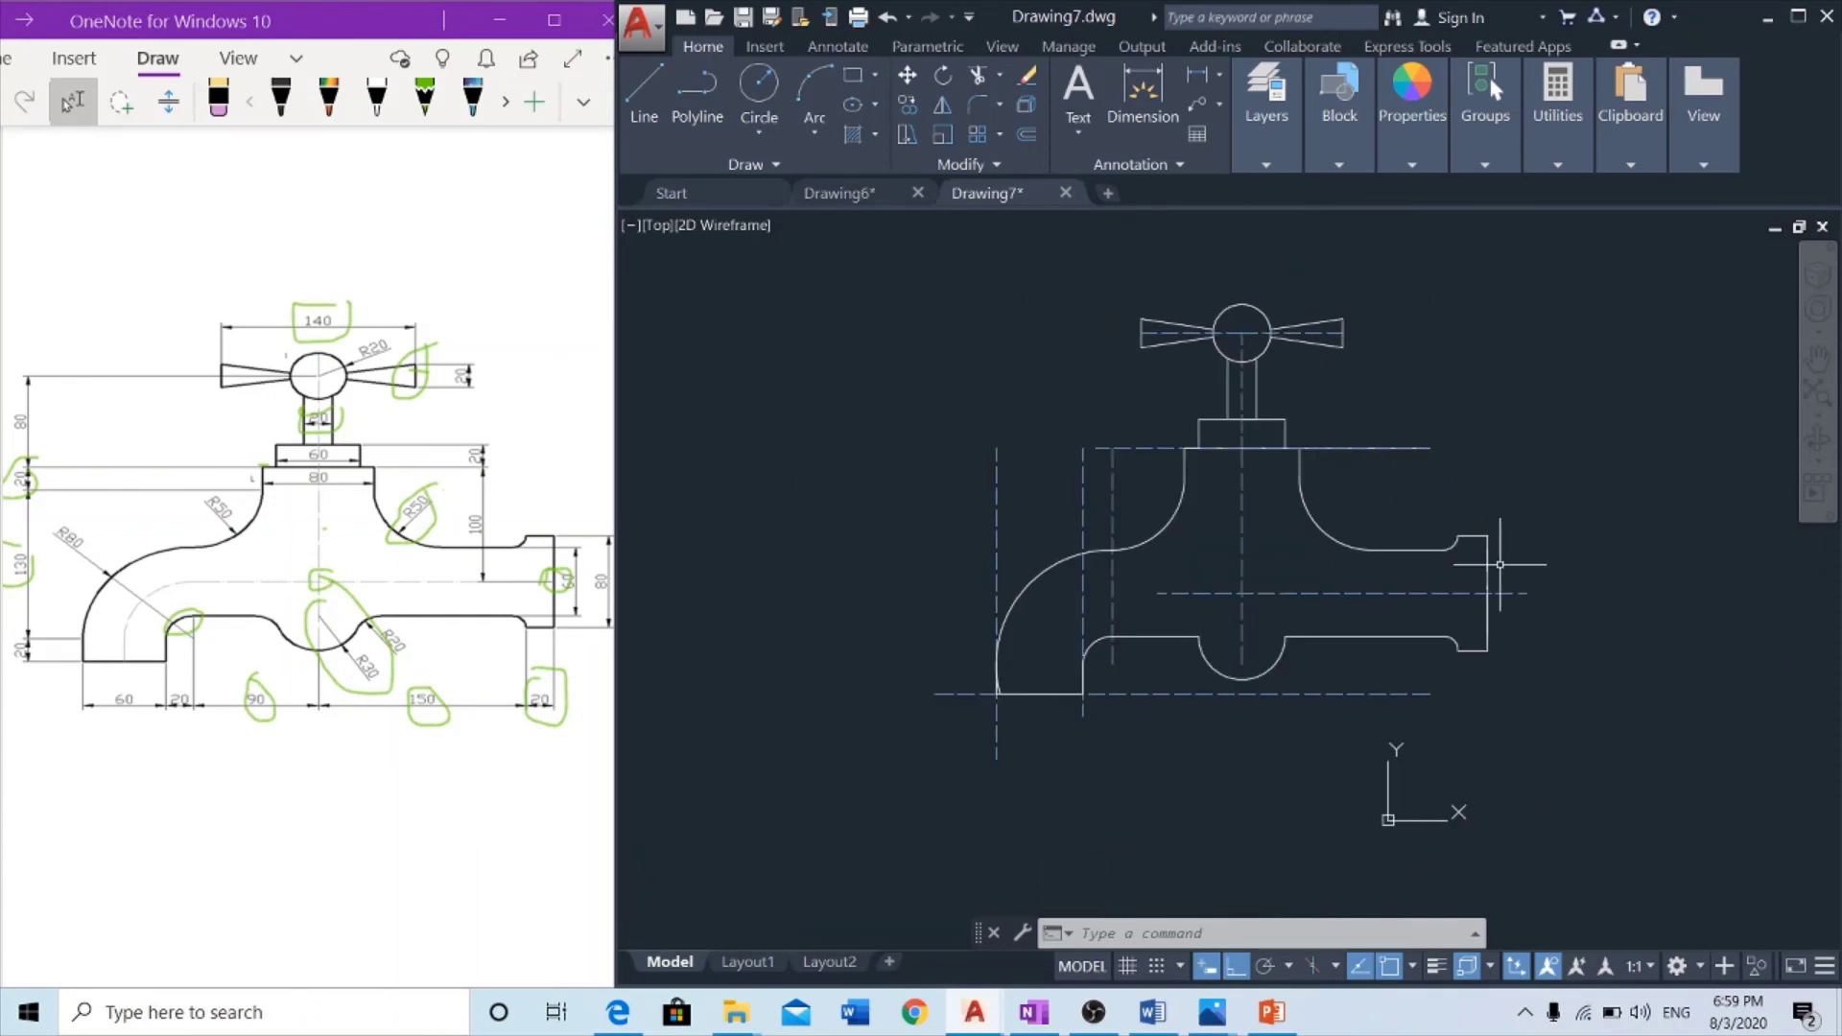